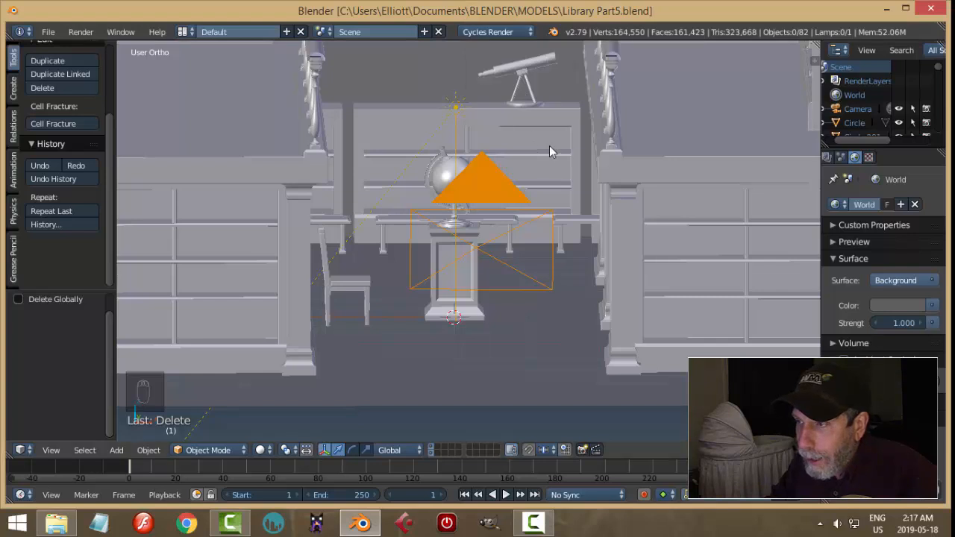
shift+middle_drag(549, 129, 549, 194)
middle_drag(481, 124, 470, 134)
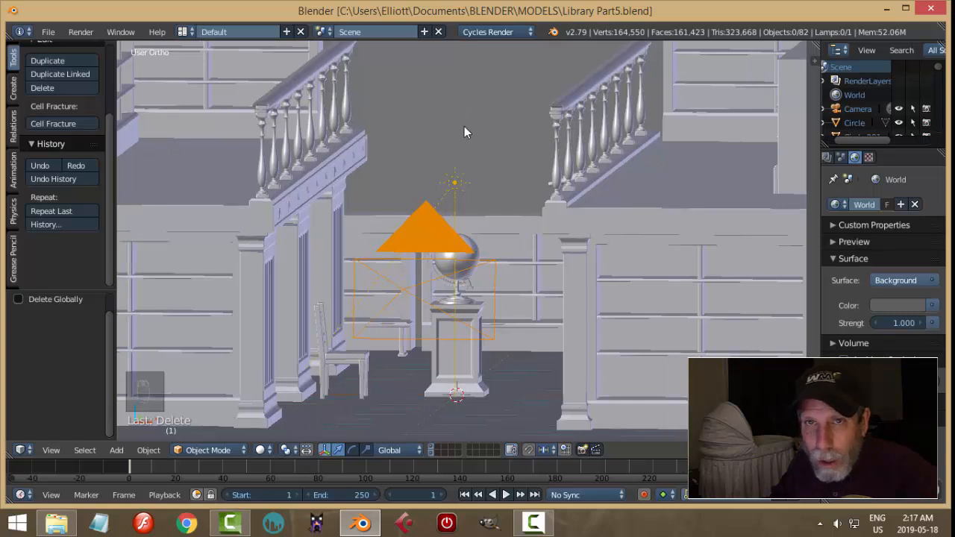
middle_drag(464, 126, 481, 119)
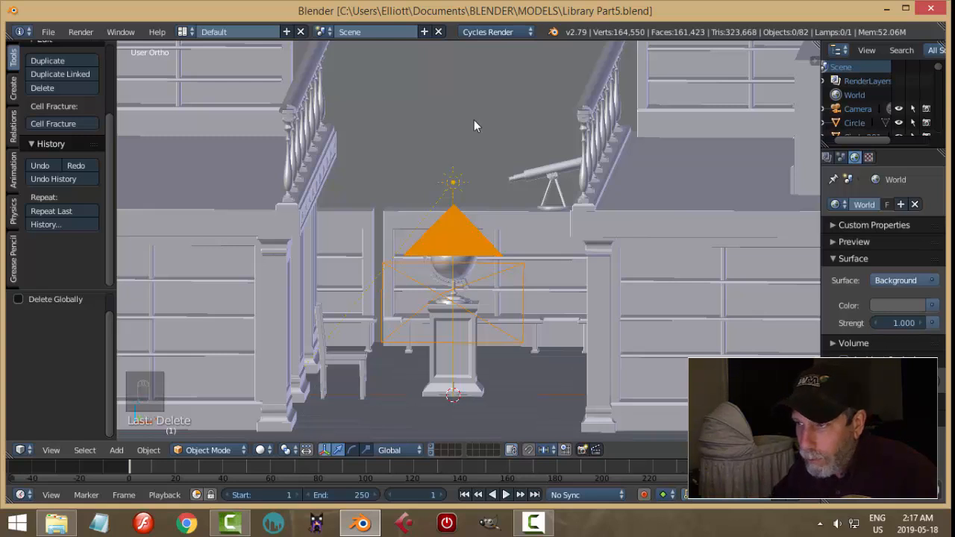
middle_drag(474, 120, 478, 117)
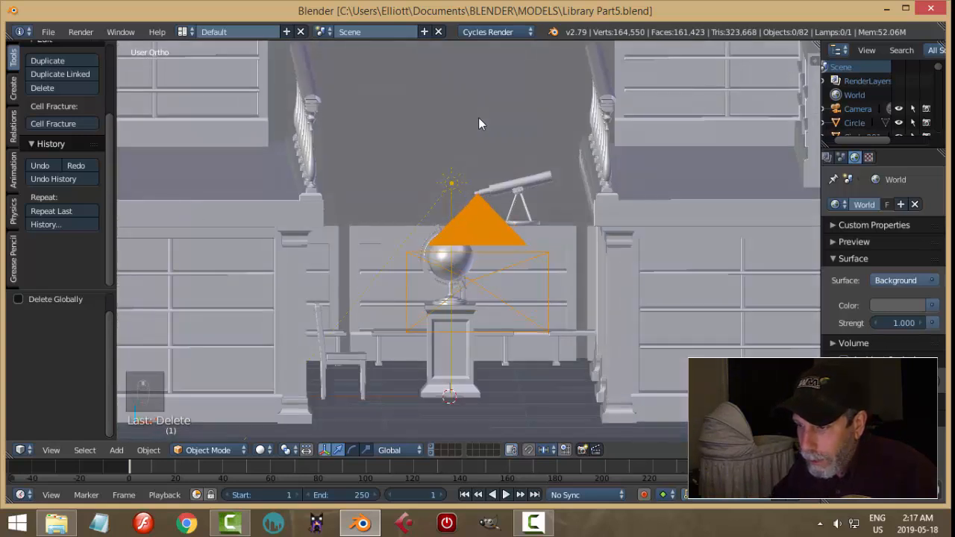
- Switch to the empty second layer and look at it straight from the front, centred on the 3D cursor
click(436, 447)
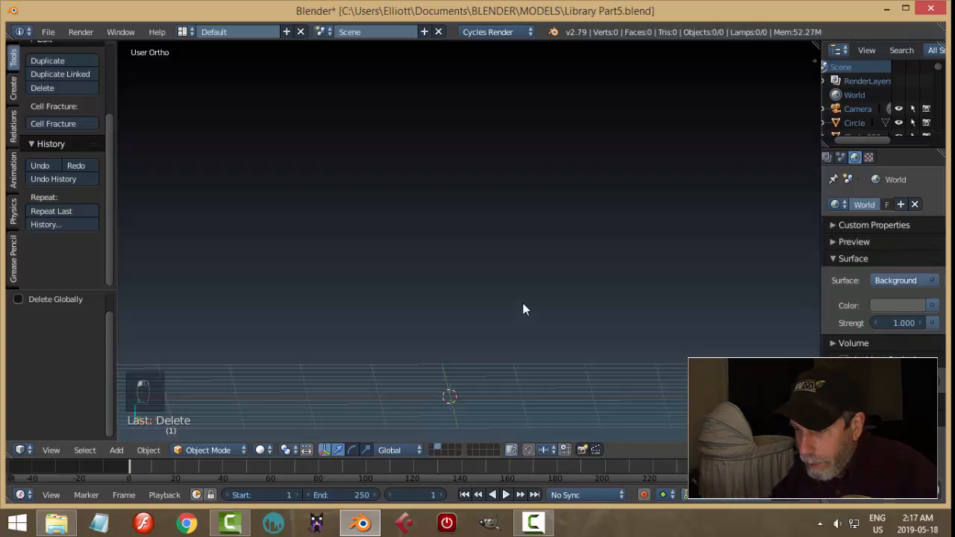
key(KP_1)
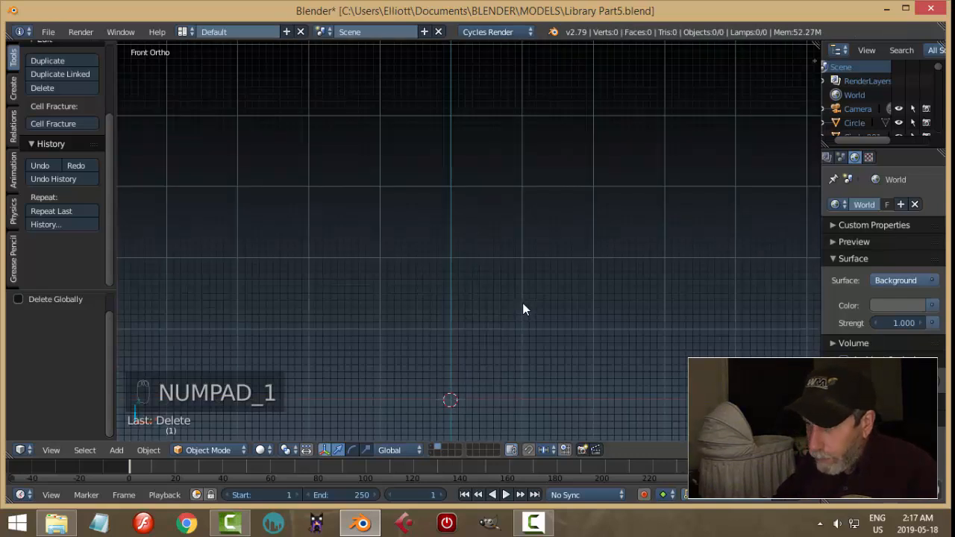
shift+middle_drag(514, 294, 511, 150)
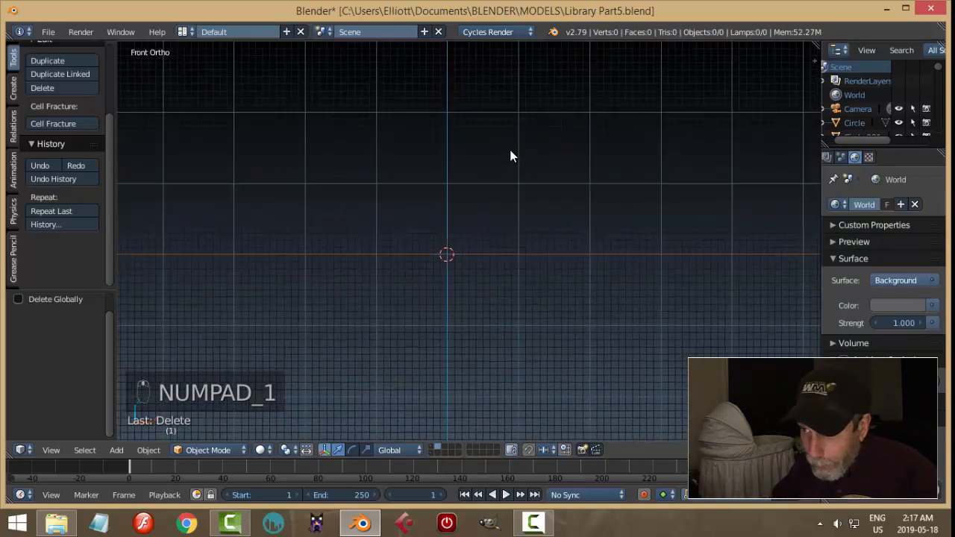
scroll(513, 224, up, 1)
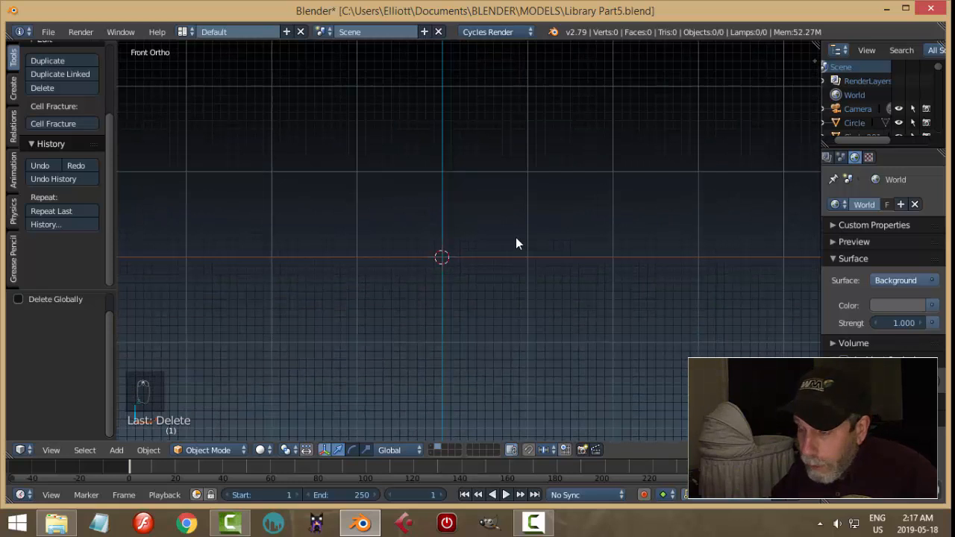
shift+middle_drag(516, 238, 517, 234)
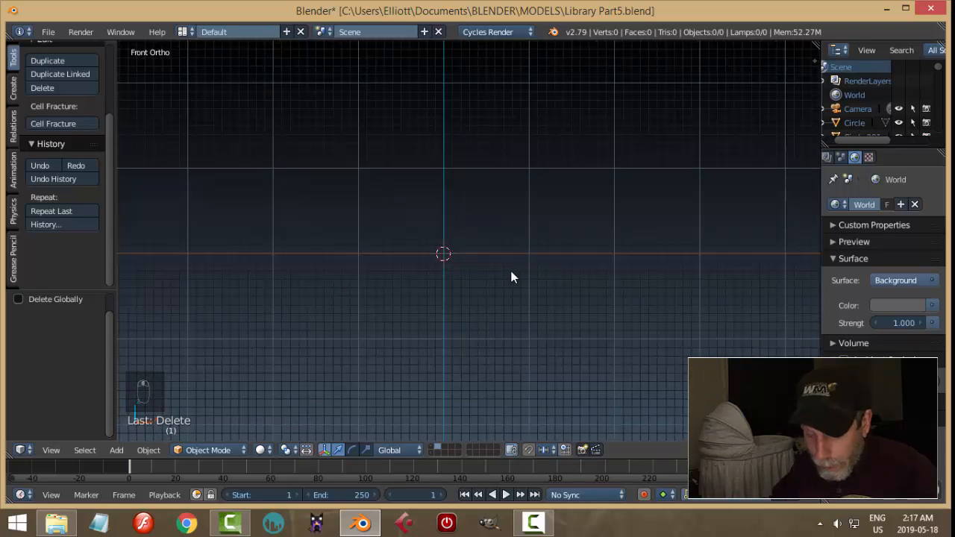
- Add a background image entry to the viewport and restrict it to the Front axis
key(n)
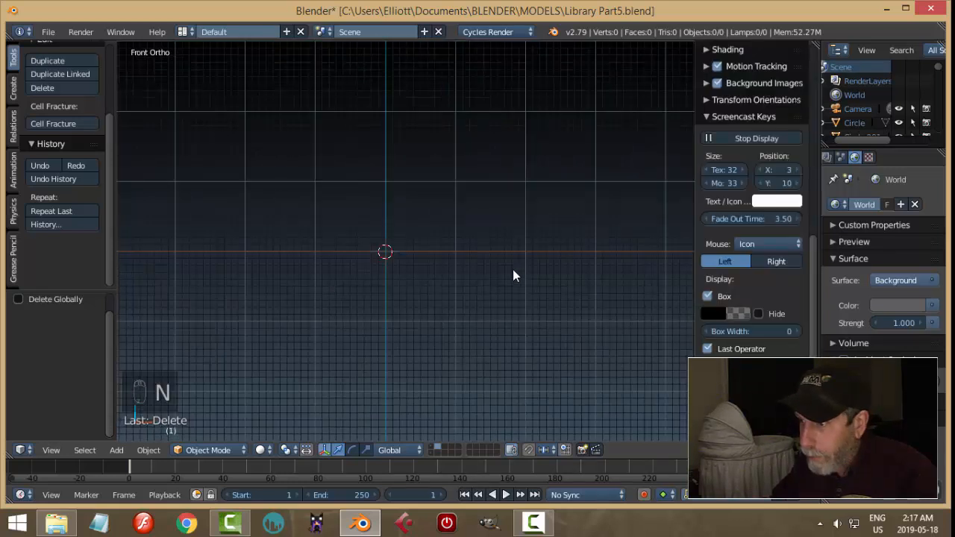
click(705, 116)
click(705, 83)
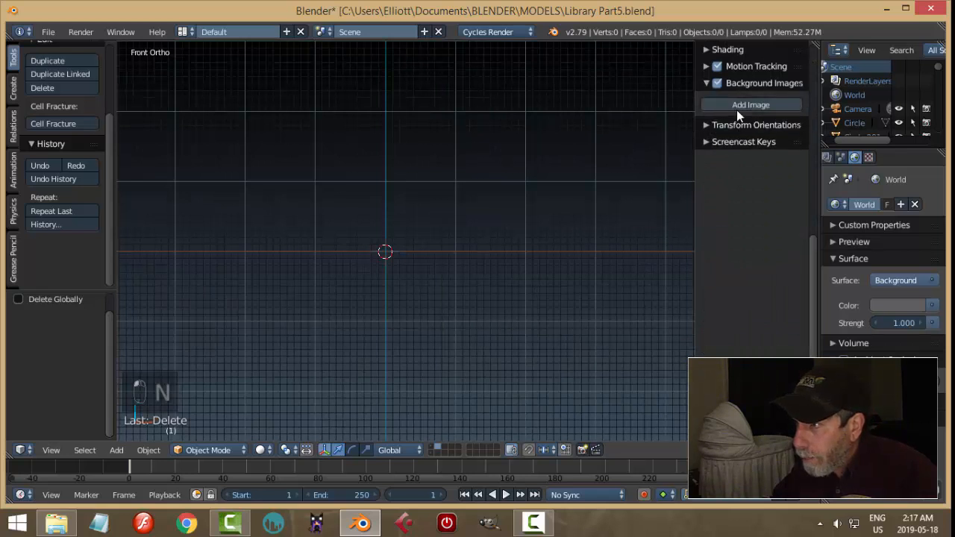
click(736, 106)
click(759, 146)
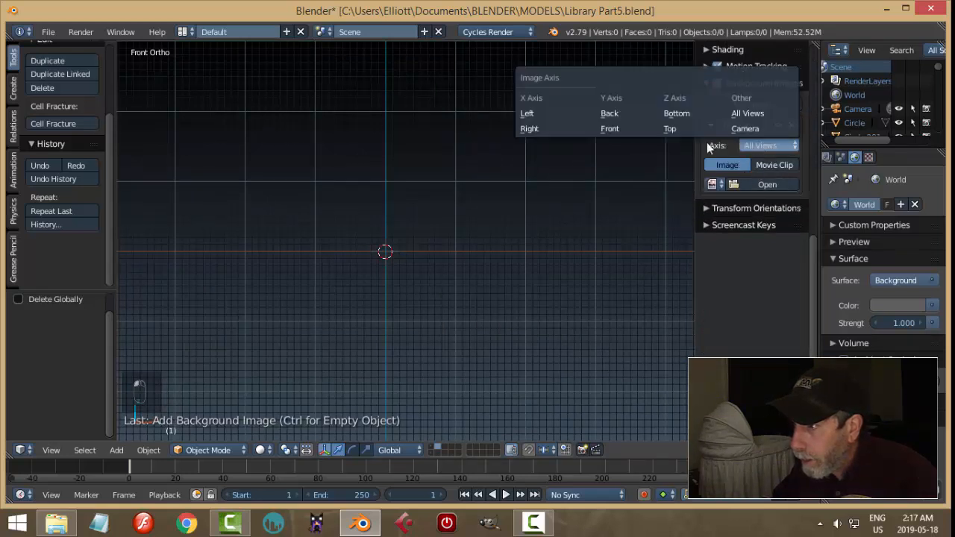
click(635, 132)
- Load the bee silhouette vcela.png from the REFERENCE IMAGES folder as the background image
click(761, 184)
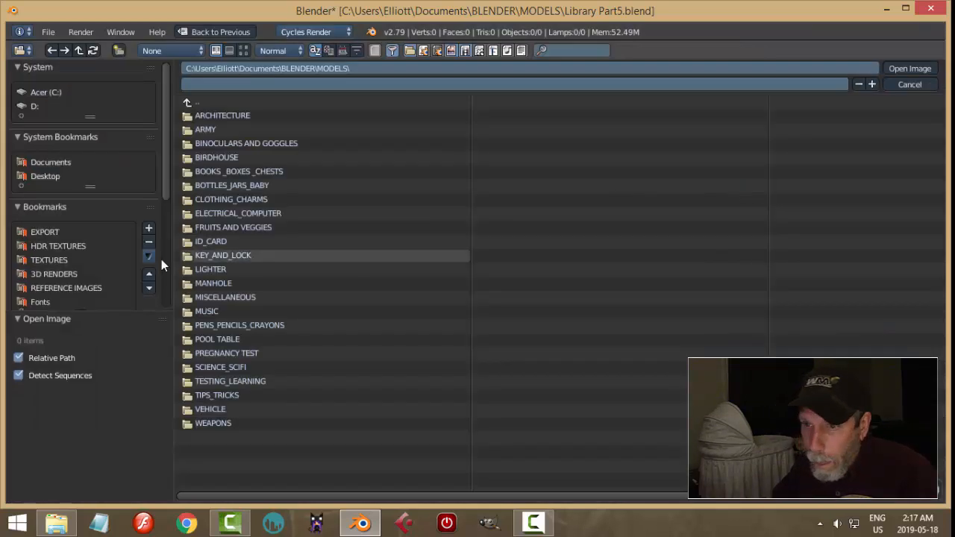
click(74, 288)
click(243, 50)
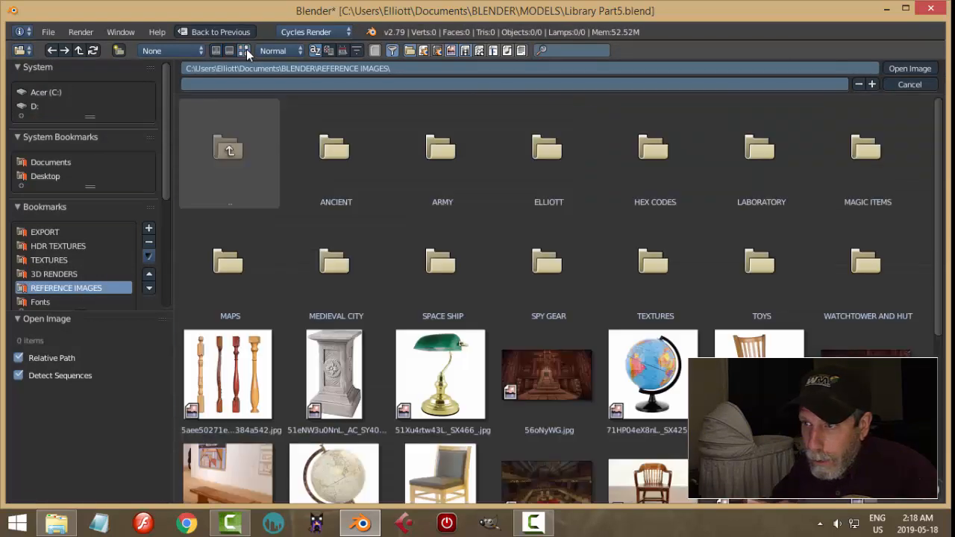
scroll(632, 343, down, 5)
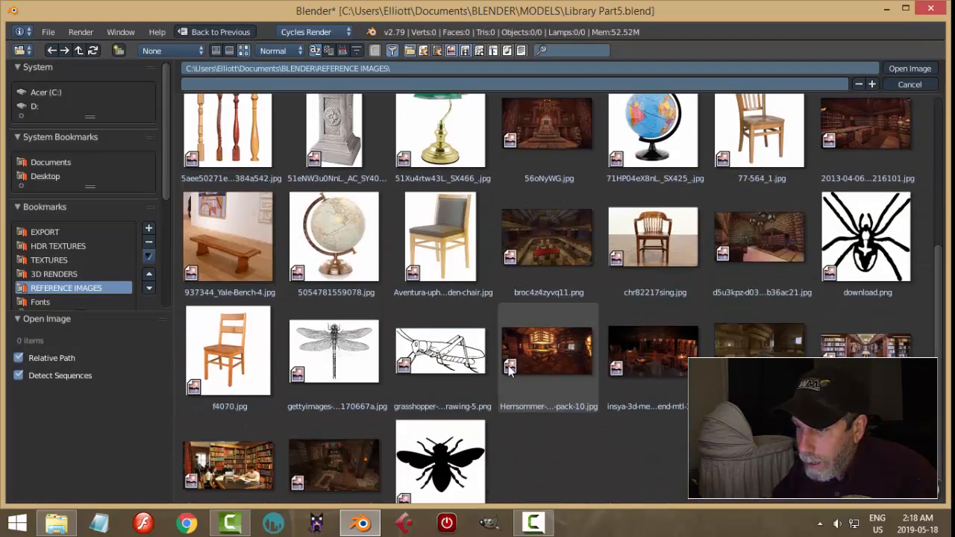
click(447, 470)
click(899, 69)
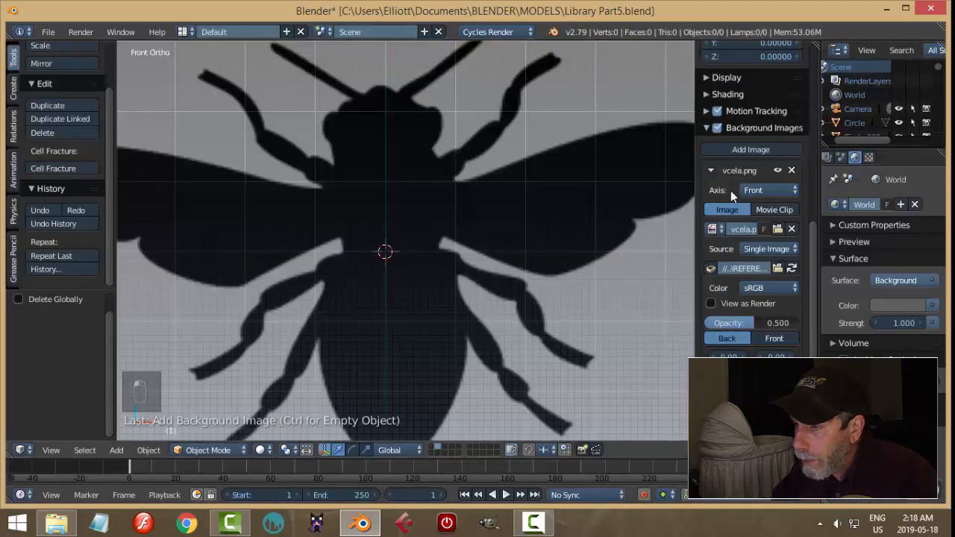
- Try horizontal offsets of -0.3 and 0.3 for the bee background image
scroll(599, 241, down, 3)
scroll(587, 241, up, 1)
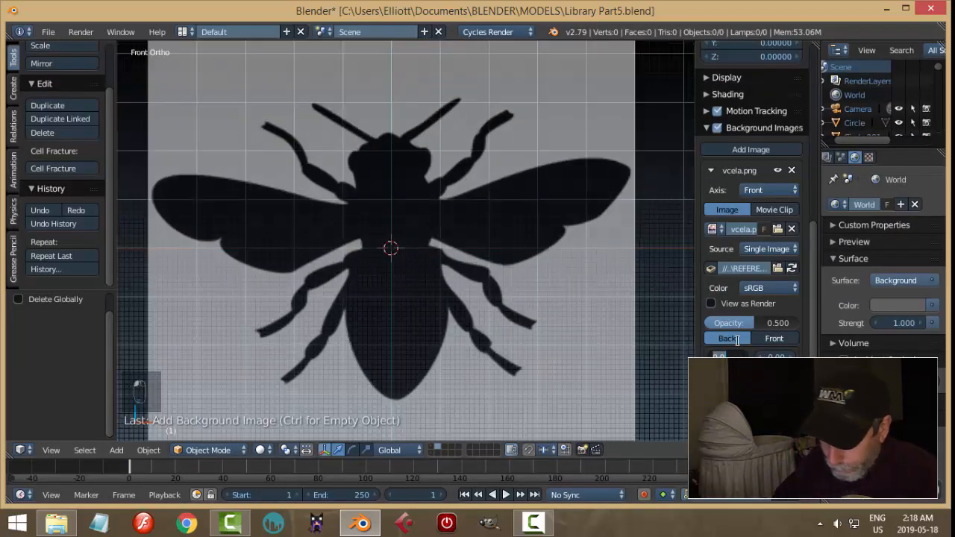
text(-0.3)
key(Return)
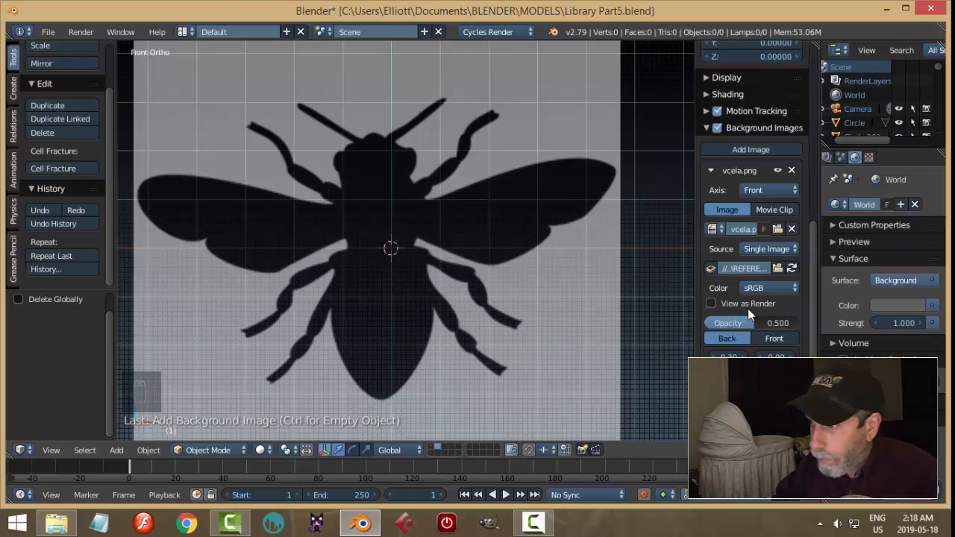
click(729, 357)
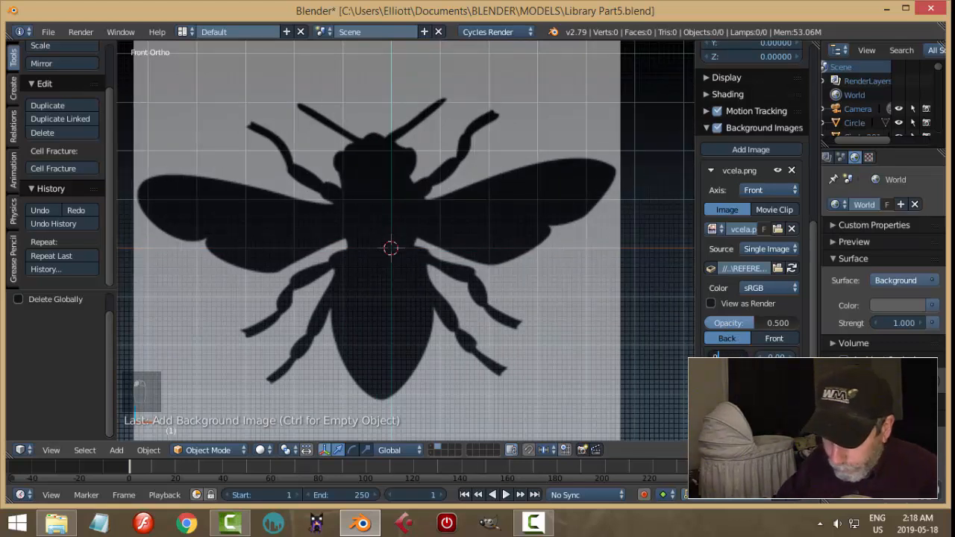
key(Return)
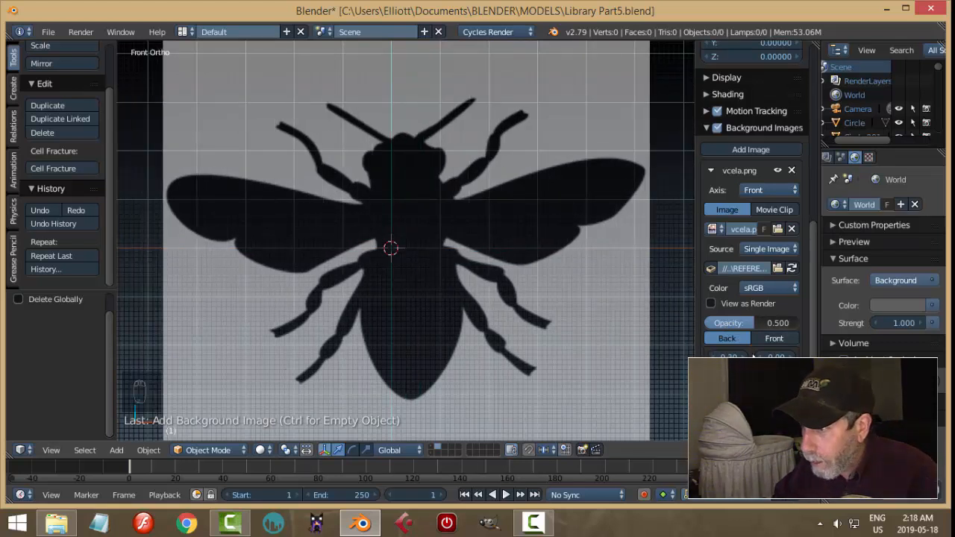
- Try horizontal offsets of 0, 0.1 and 0.2 to centre the bee background image on the vertical axis
mouse_move(729, 357)
mouse_down()
mouse_move(738, 357)
mouse_move(720, 356)
mouse_up()
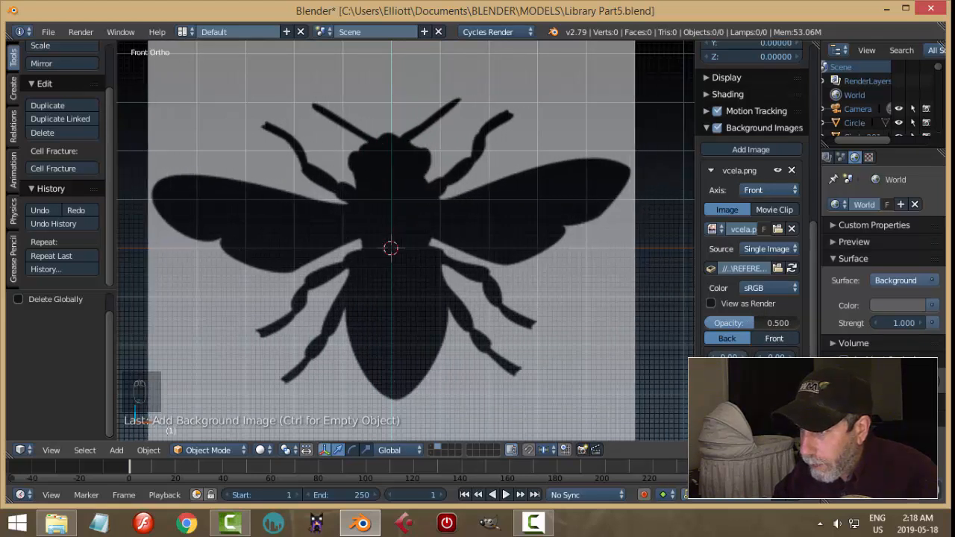
click(745, 358)
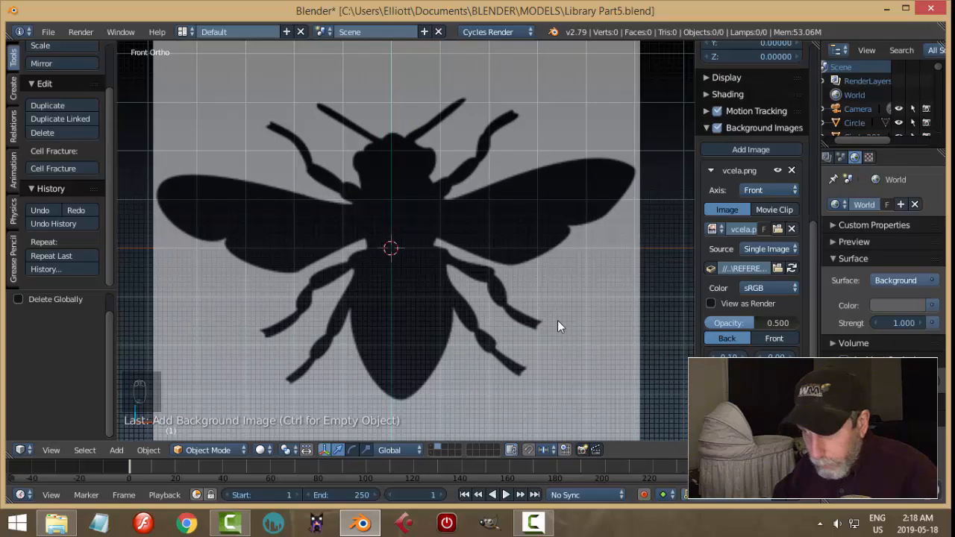
key(n)
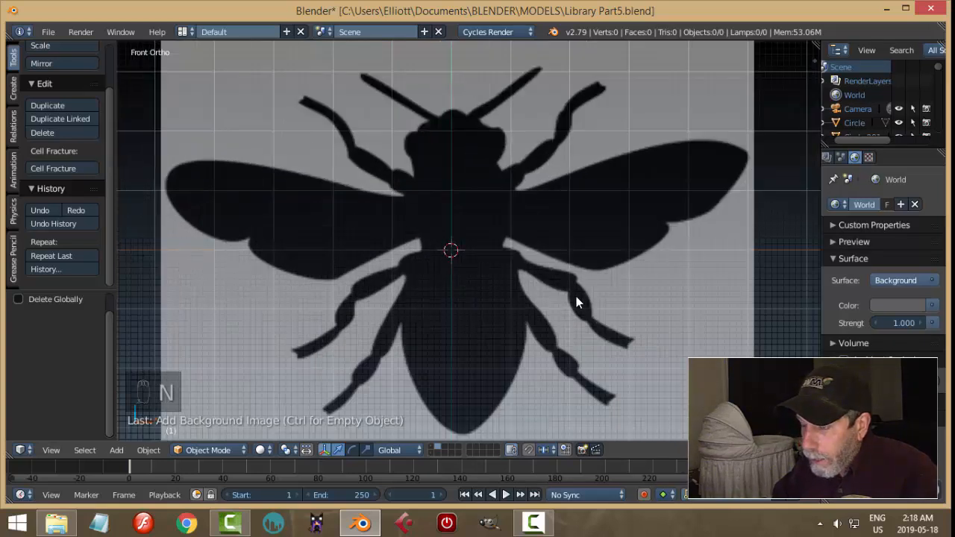
shift+scroll(499, 250, down, 2)
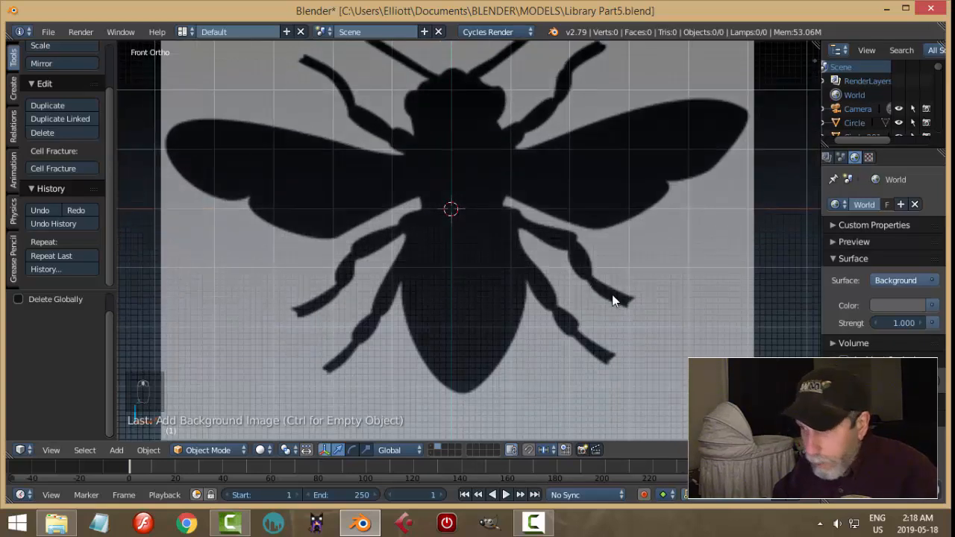
key(n)
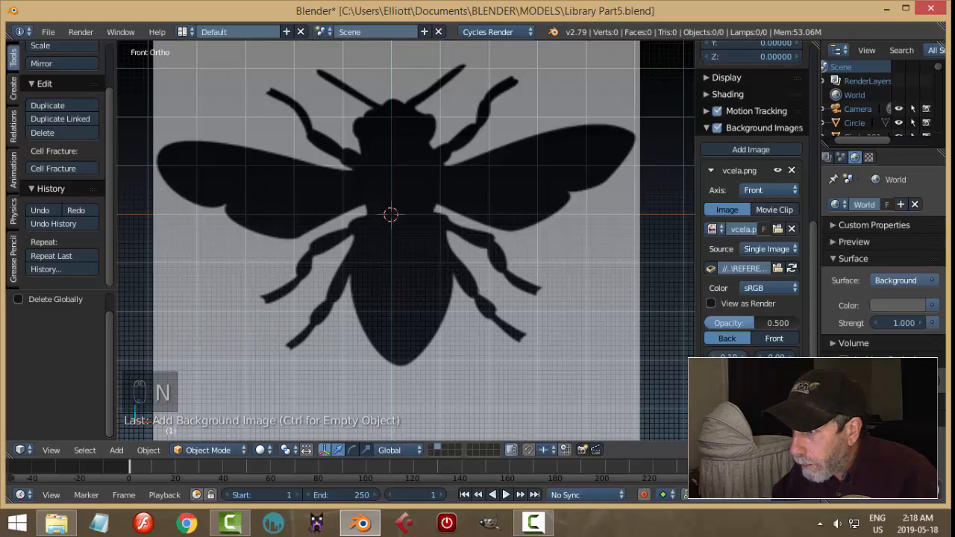
click(749, 358)
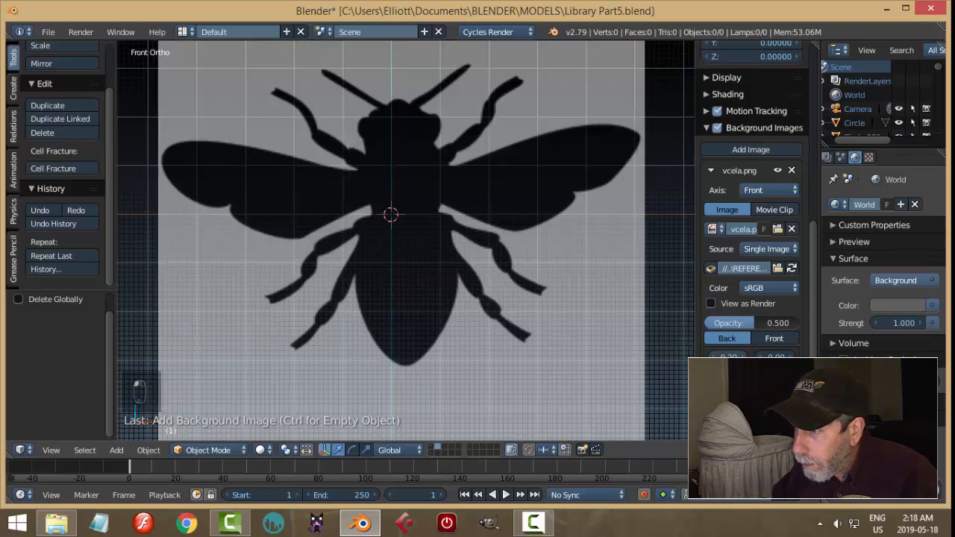
- Set the bee background image's horizontal offset to 0.05
click(709, 358)
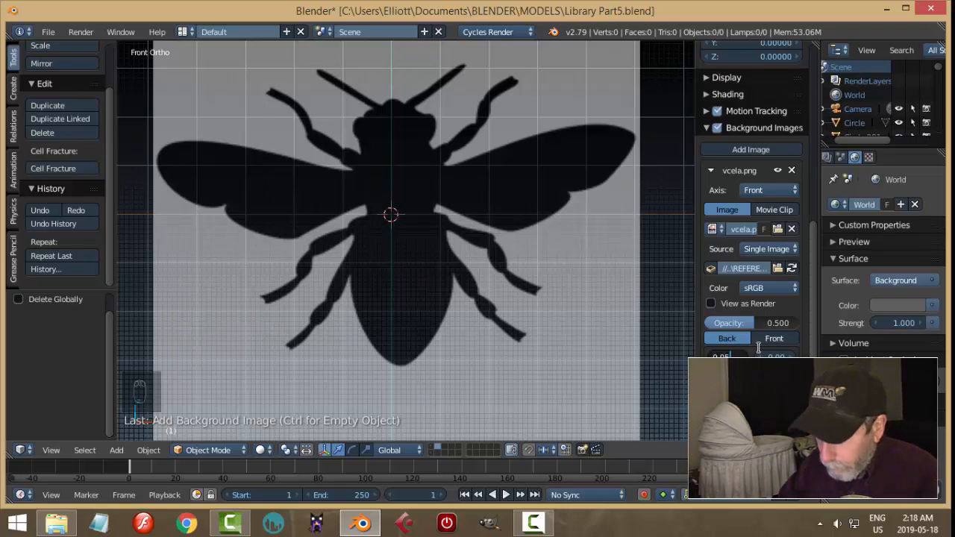
key(Return)
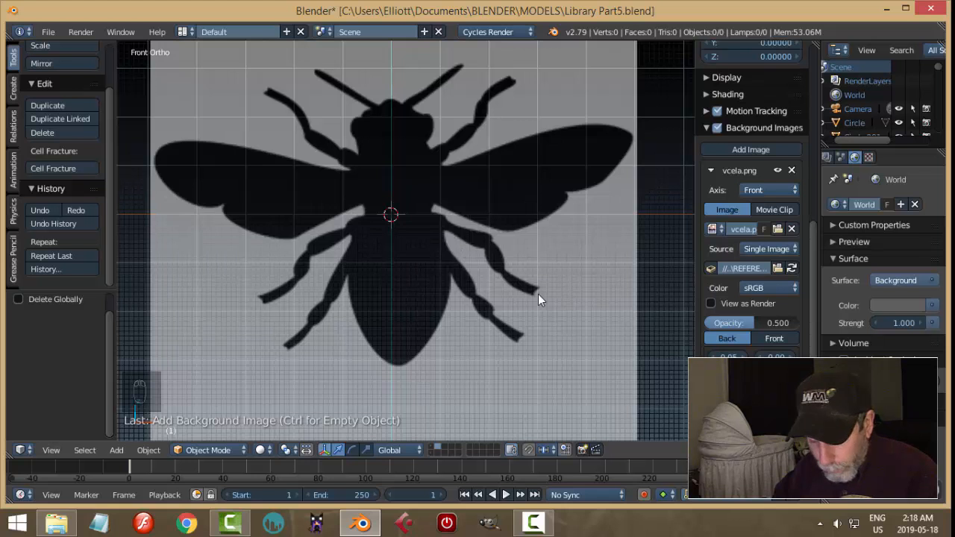
key(n)
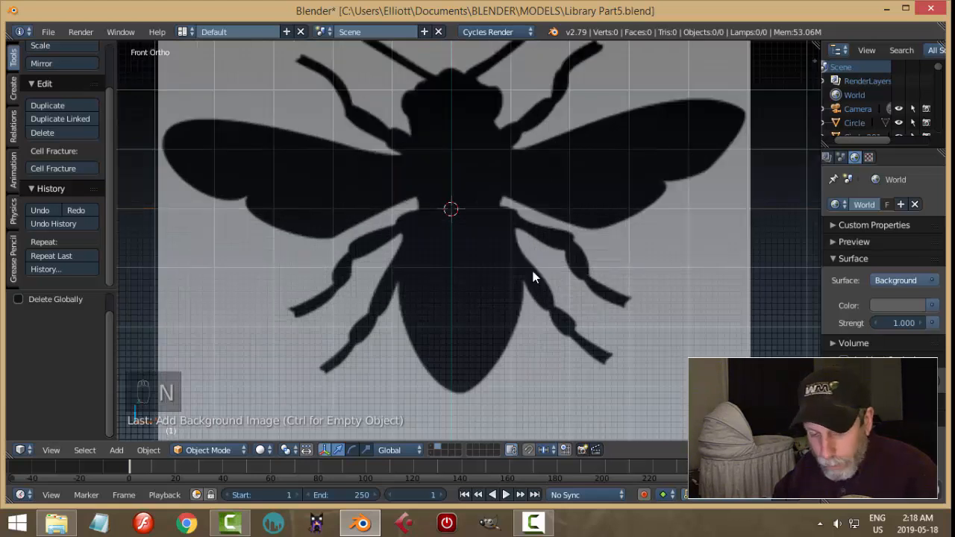
- Add a mesh plane at the origin and rotate it 90° about the X axis to face the front view
key(shift+a)
click(580, 273)
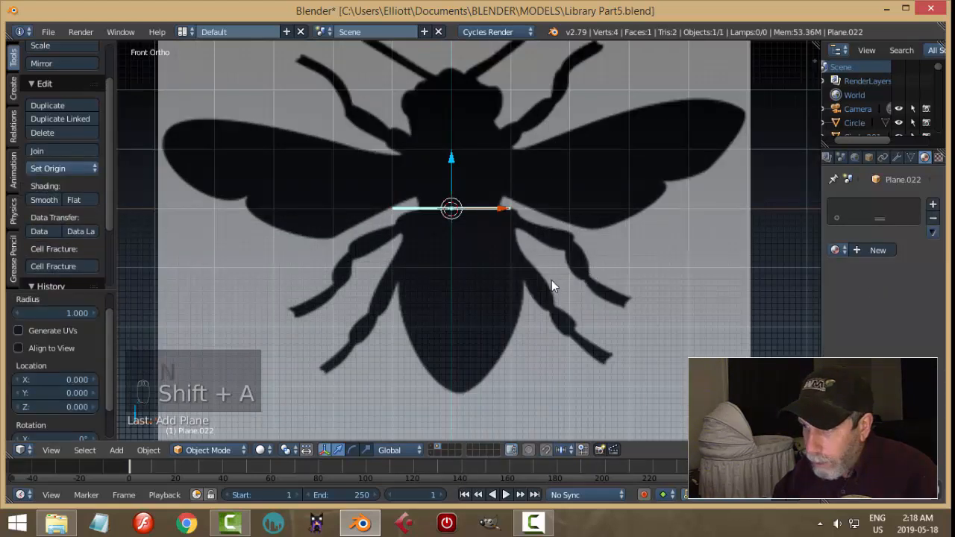
key(r)
key(x)
key(9)
key(0)
key(Return)
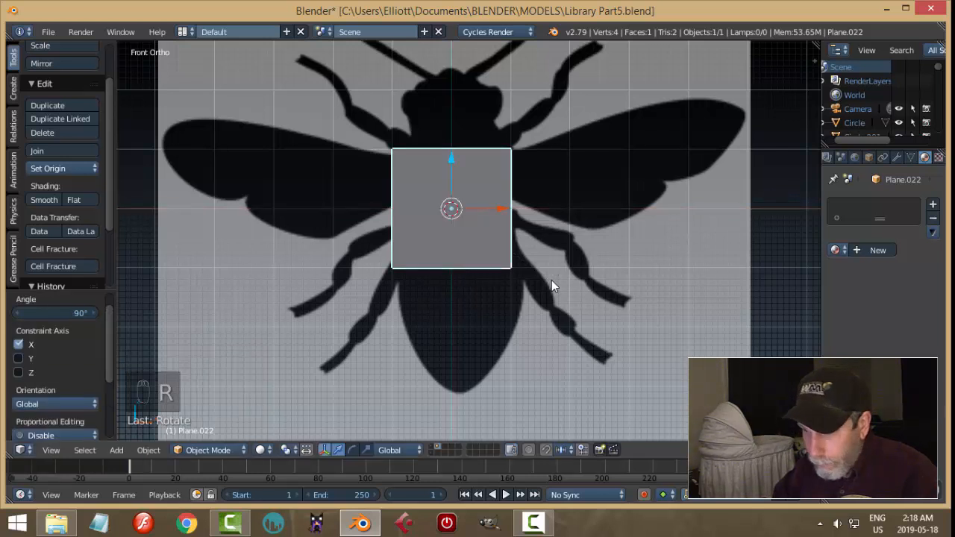
- Edit the plane's mesh with vertex selection and merge all its vertices into one at the center
key(Tab)
click(627, 276)
key(ctrl+Tab)
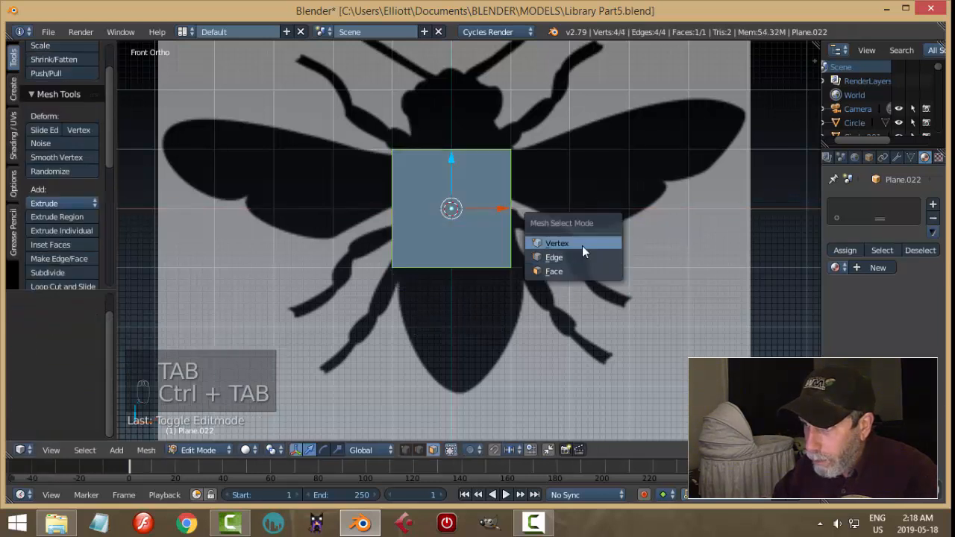
click(582, 246)
key(alt+m)
click(529, 243)
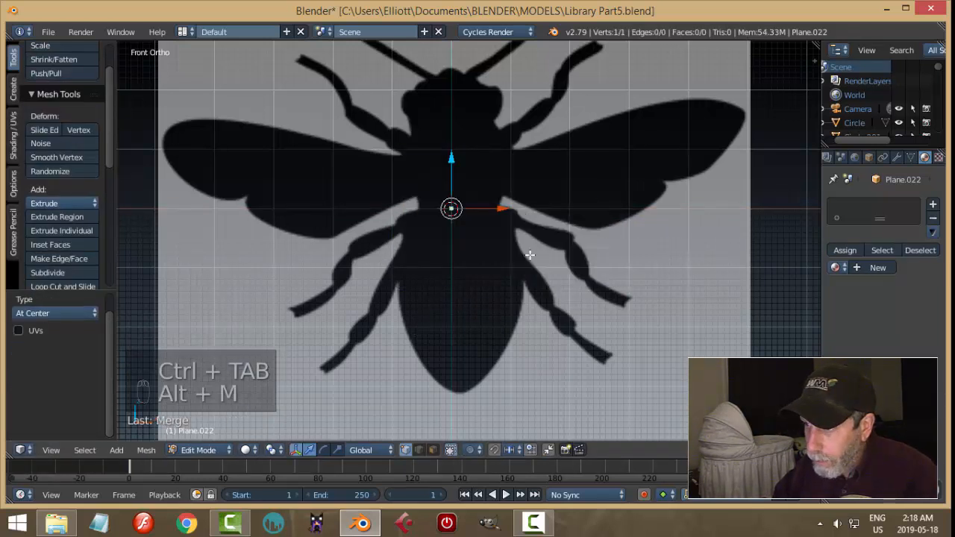
- Move the single vertex down along Z by about 3.09 units to the tip of the bee's abdomen
key(g)
key(z)
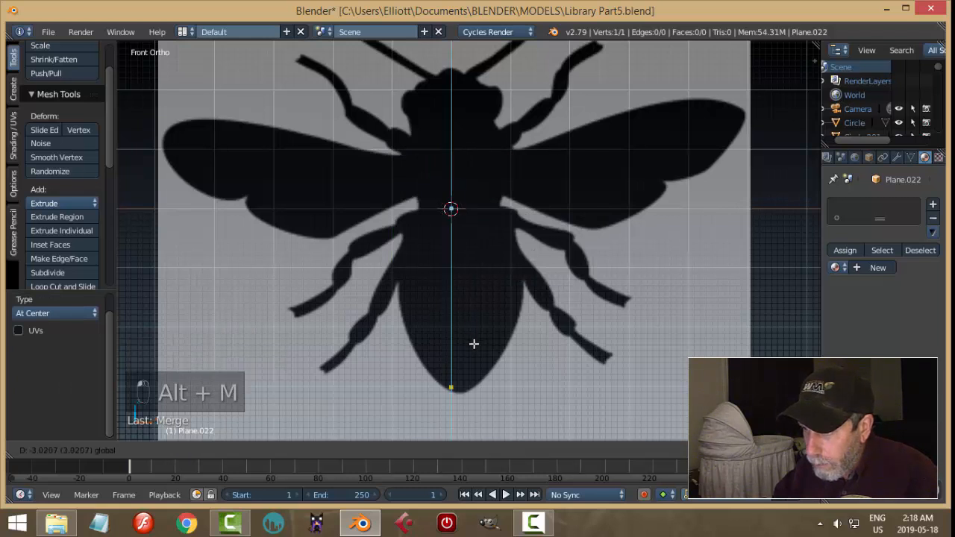
click(474, 348)
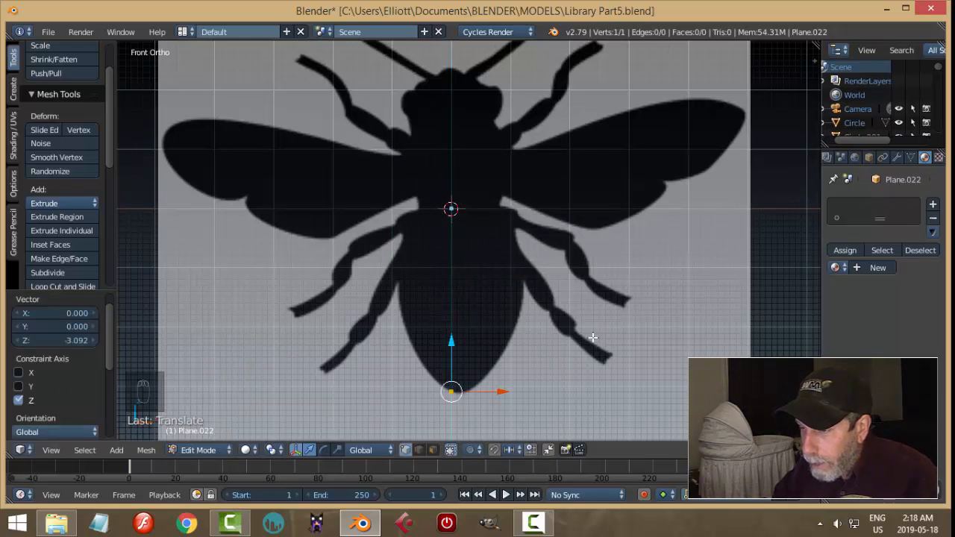
scroll(583, 354, up, 2)
shift+middle_drag(579, 356, 574, 229)
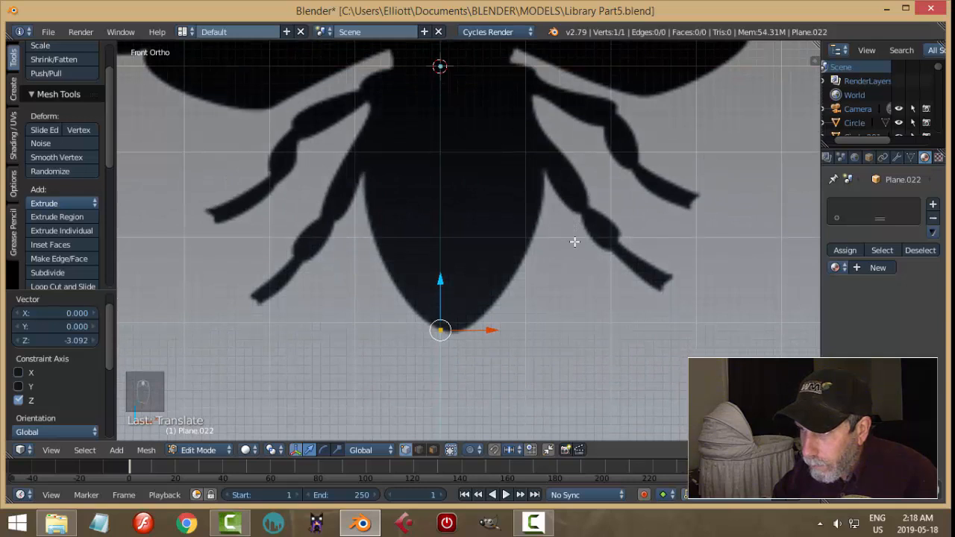
- Extrude a chain of six vertices from the abdomen tip up the silhouette's lower left abdomen edge
scroll(574, 242, down, 1)
scroll(571, 259, down, 3)
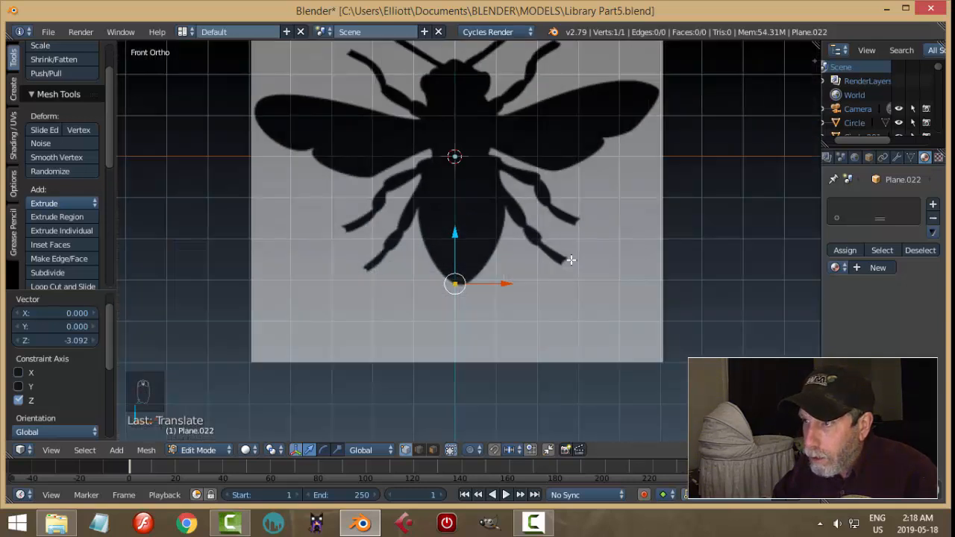
scroll(549, 262, up, 3)
scroll(534, 269, up, 1)
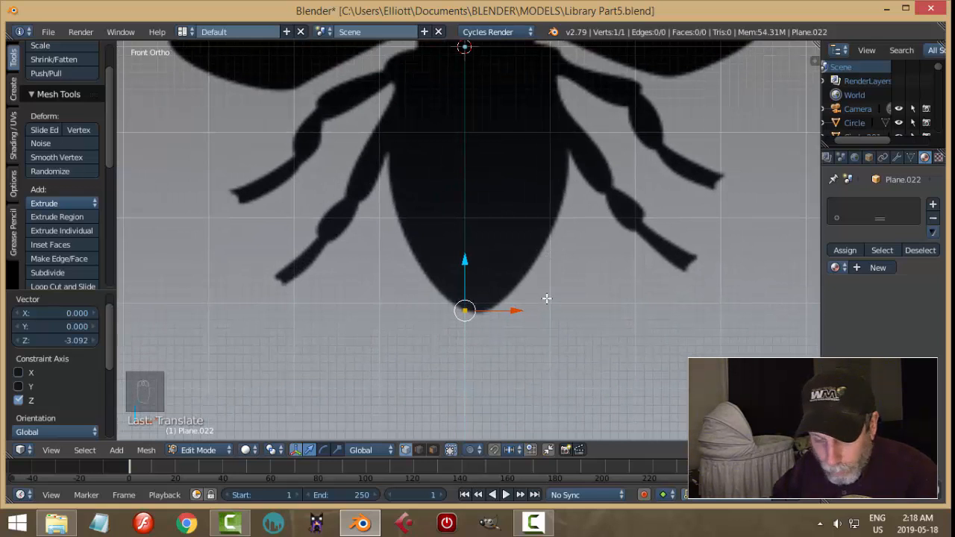
key(e)
right_click(515, 272)
key(e)
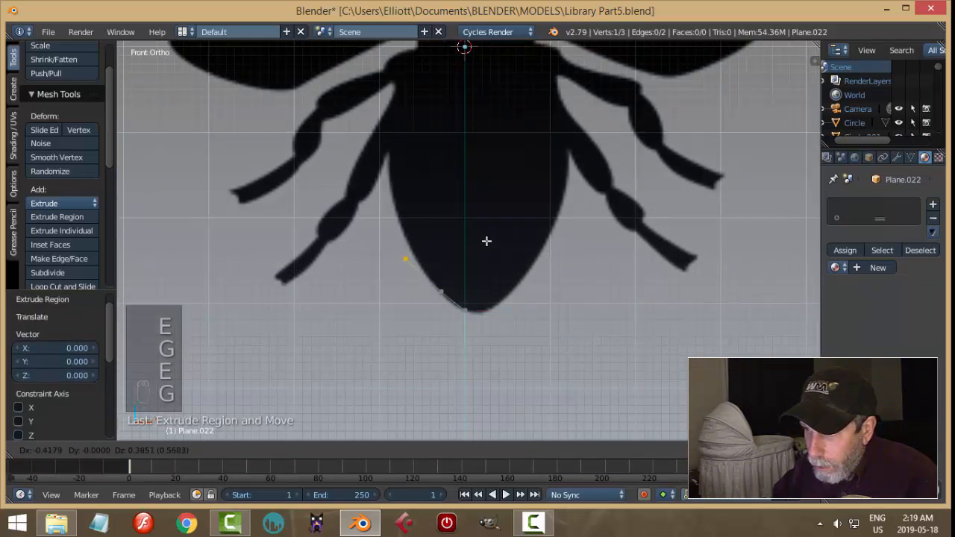
click(502, 254)
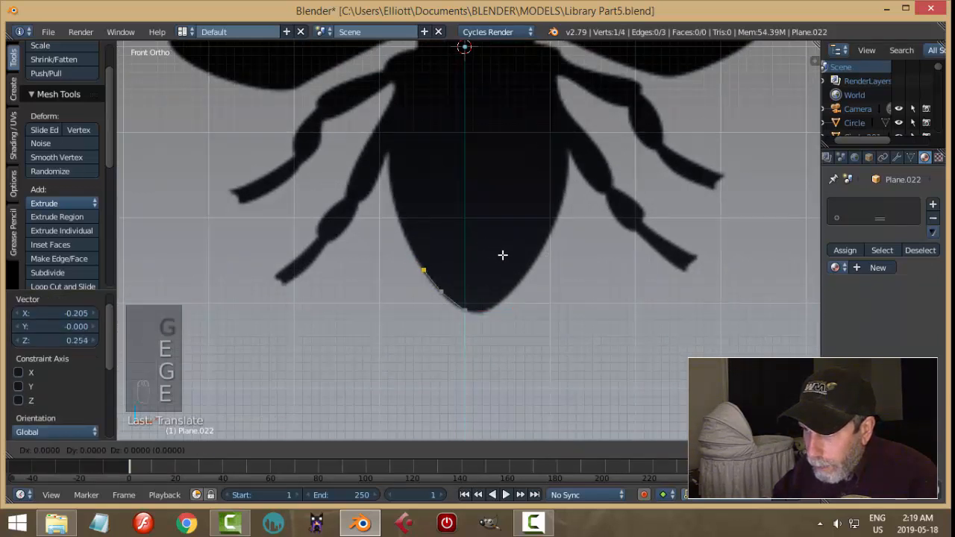
key(e)
click(488, 223)
key(e)
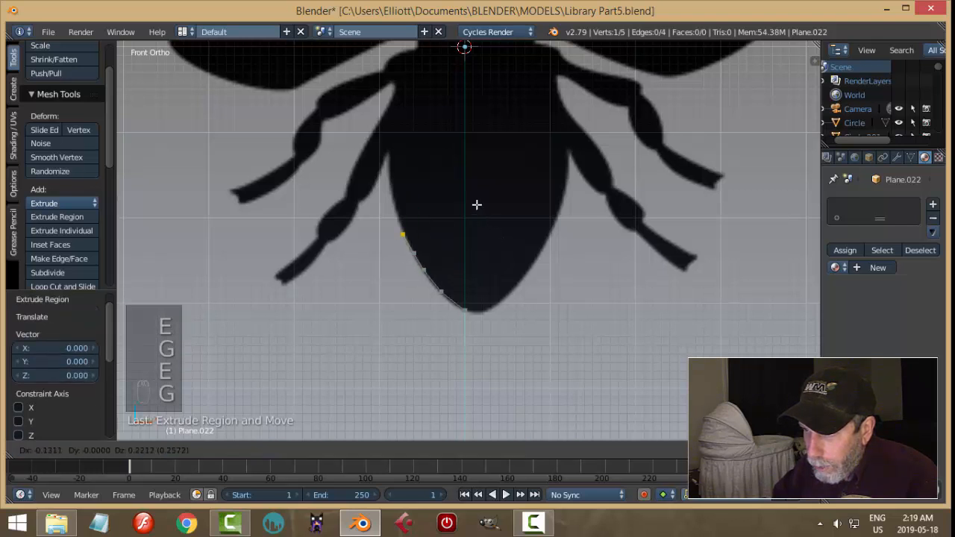
click(477, 205)
key(e)
click(471, 183)
key(e)
click(466, 167)
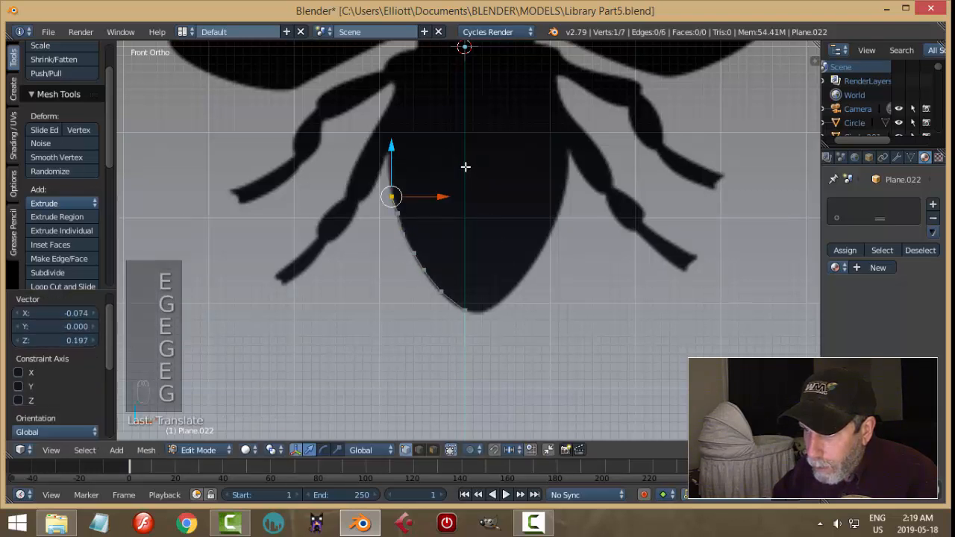
- Extend the vertex chain up the left abdomen edge to the notch where the hind leg meets the body
key(e)
click(465, 167)
key(g)
click(464, 152)
key(e)
click(464, 151)
key(g)
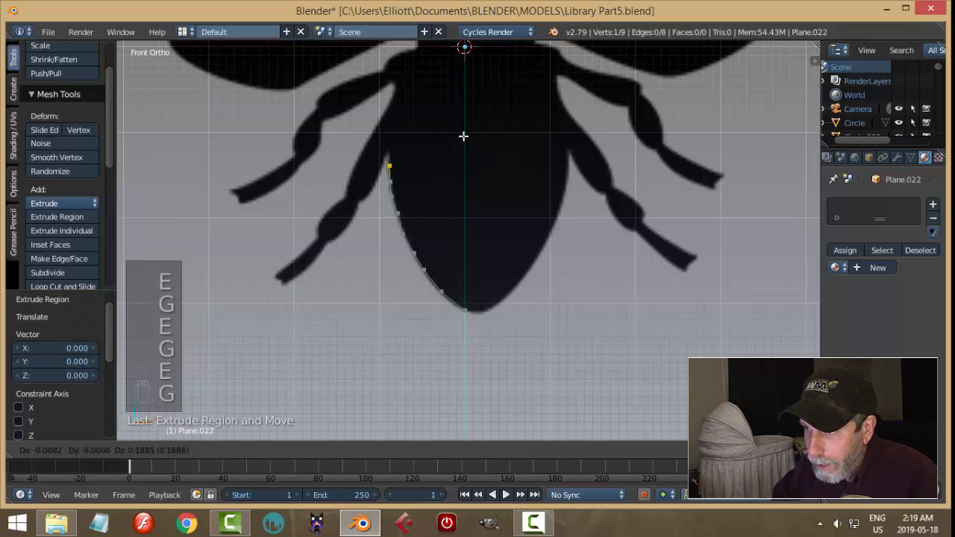
click(464, 136)
scroll(474, 156, up, 2)
key(e)
click(493, 204)
key(g)
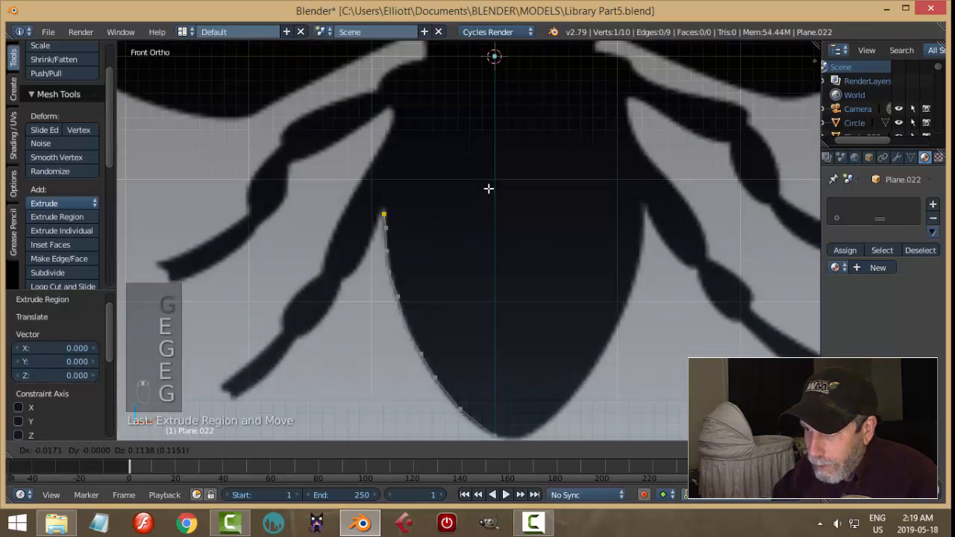
click(489, 188)
key(e)
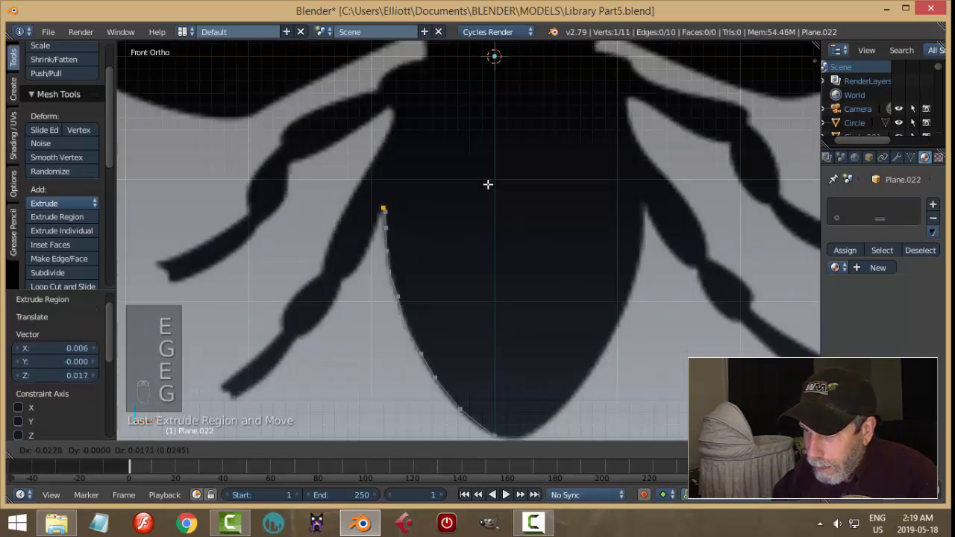
click(488, 185)
- Extrude two vertices from the notch down the inner edge of the left hind leg's upper segment
key(e)
click(487, 184)
key(g)
click(478, 197)
key(e)
click(476, 201)
key(g)
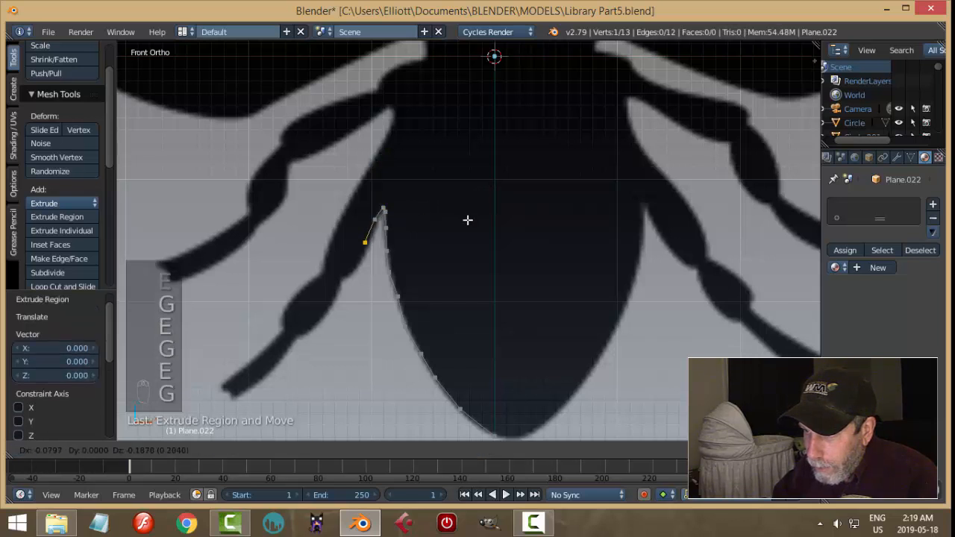
click(467, 220)
- Reposition the vertices on either side of the notch to fit the abdomen and hind leg edges
right_click(383, 222)
key(g)
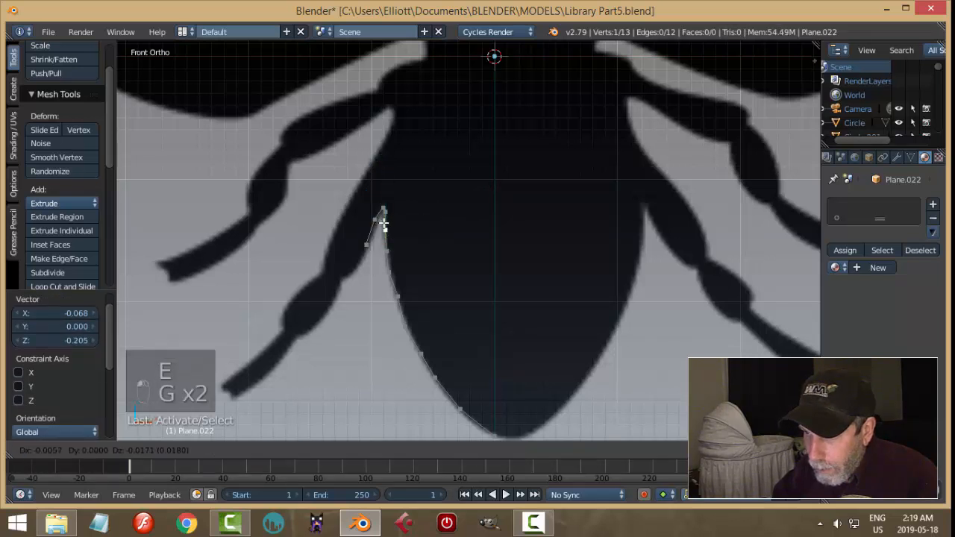
click(384, 224)
key(a)
right_click(371, 218)
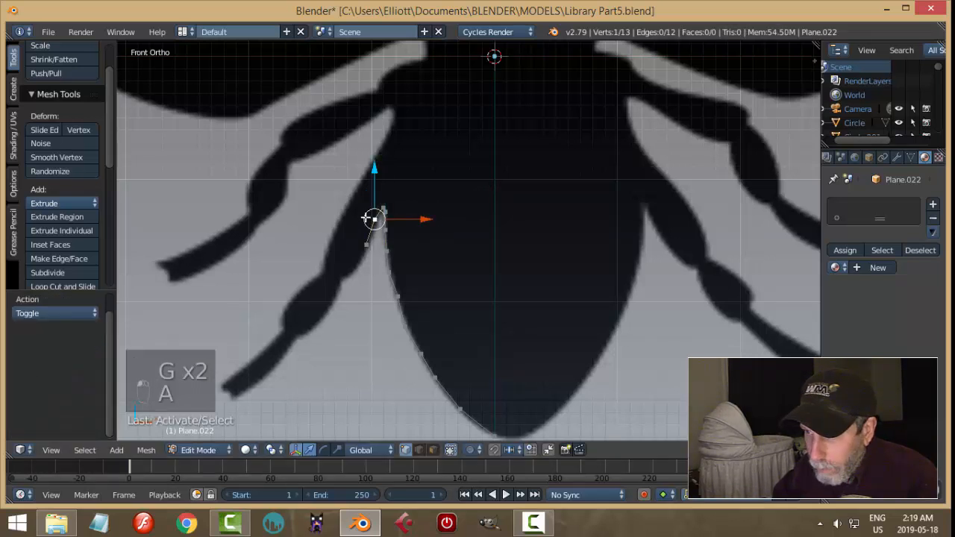
key(g)
click(376, 219)
- Extrude from the chain's last vertex along the hind leg's upper segment to its first joint
key(e)
click(366, 243)
key(g)
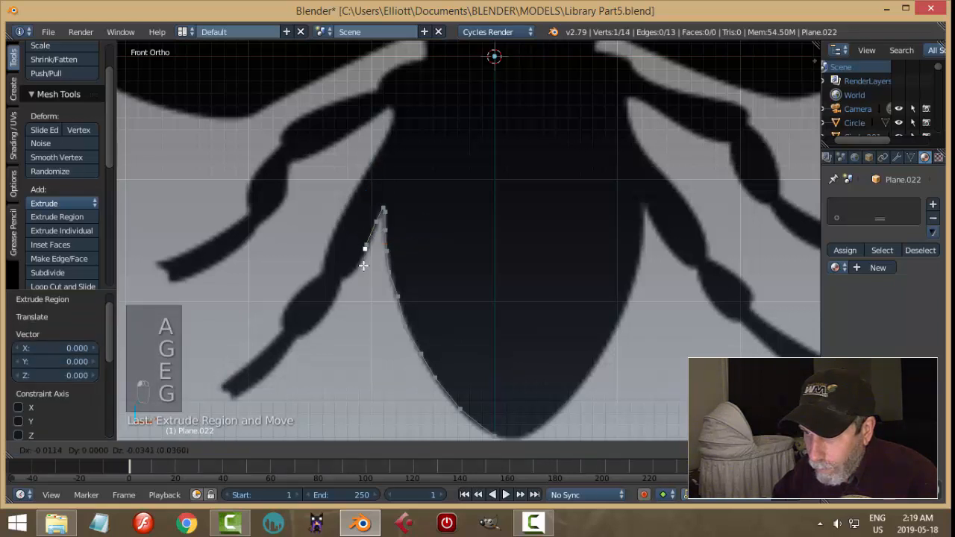
click(360, 274)
key(e)
key(g)
click(351, 286)
key(e)
key(g)
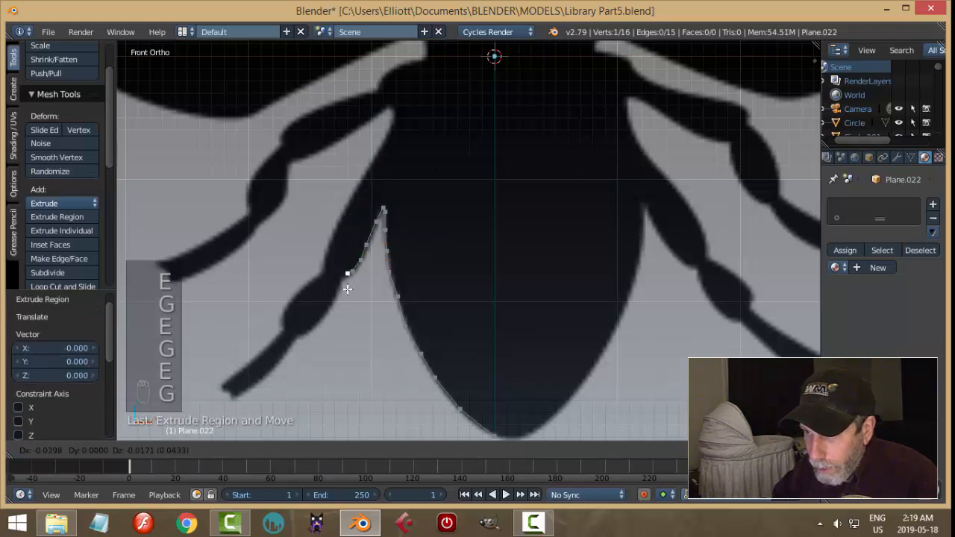
click(342, 291)
- Trace the inner edge of the hind leg's bulging middle segment with extruded vertices, down to the second joint
key(e)
key(g)
click(342, 298)
key(e)
key(g)
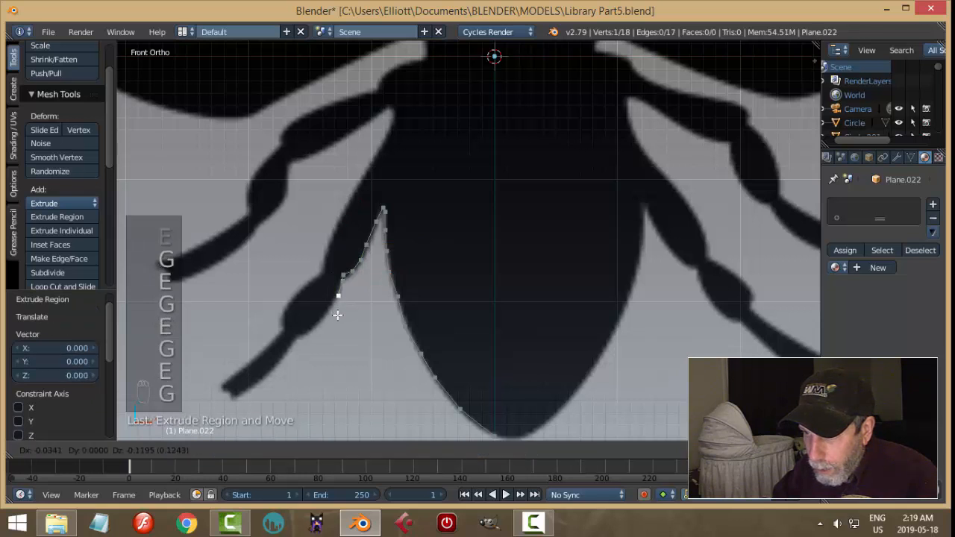
click(336, 319)
key(e)
key(g)
click(322, 334)
key(e)
key(g)
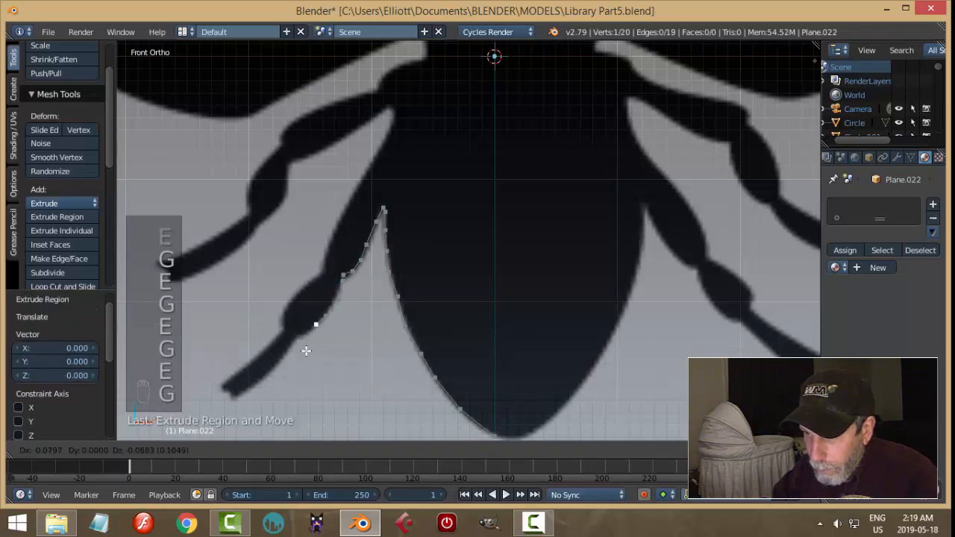
click(307, 351)
shift+middle_drag(358, 328, 398, 254)
scroll(387, 279, up, 1)
key(g)
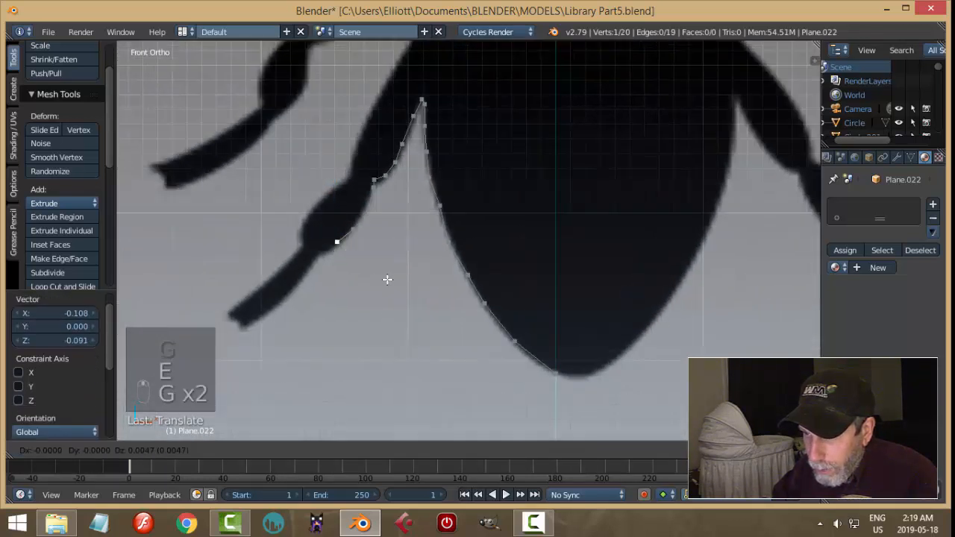
click(388, 280)
key(e)
key(g)
click(366, 292)
- Extrude four vertices along the inner edge of the hind leg's lower segment to the foot
key(e)
key(g)
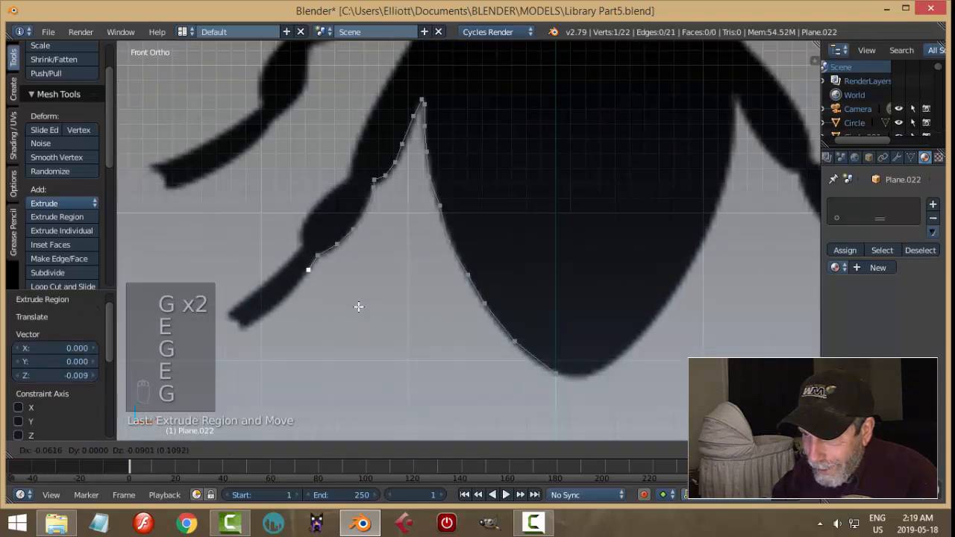
click(359, 306)
key(e)
key(g)
click(337, 331)
key(e)
key(g)
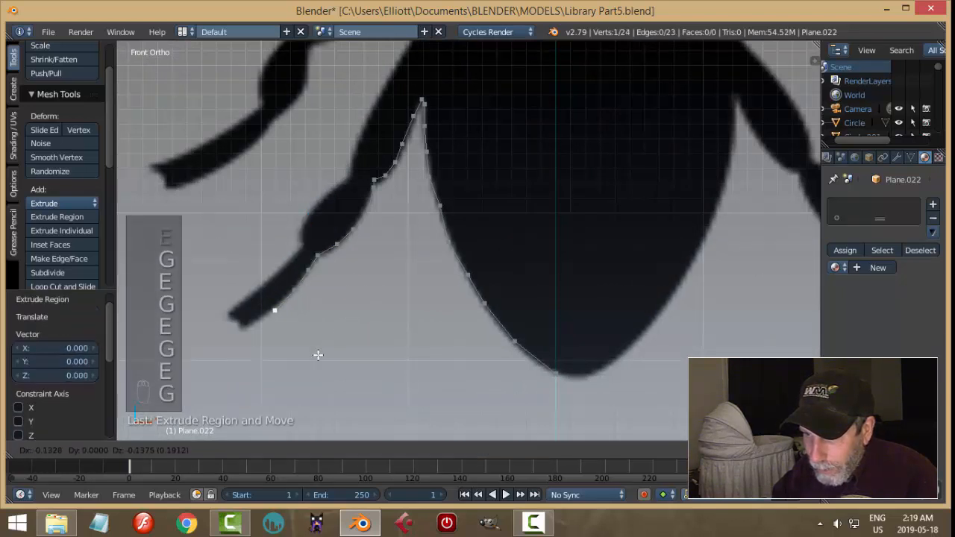
click(316, 353)
key(e)
key(g)
click(292, 363)
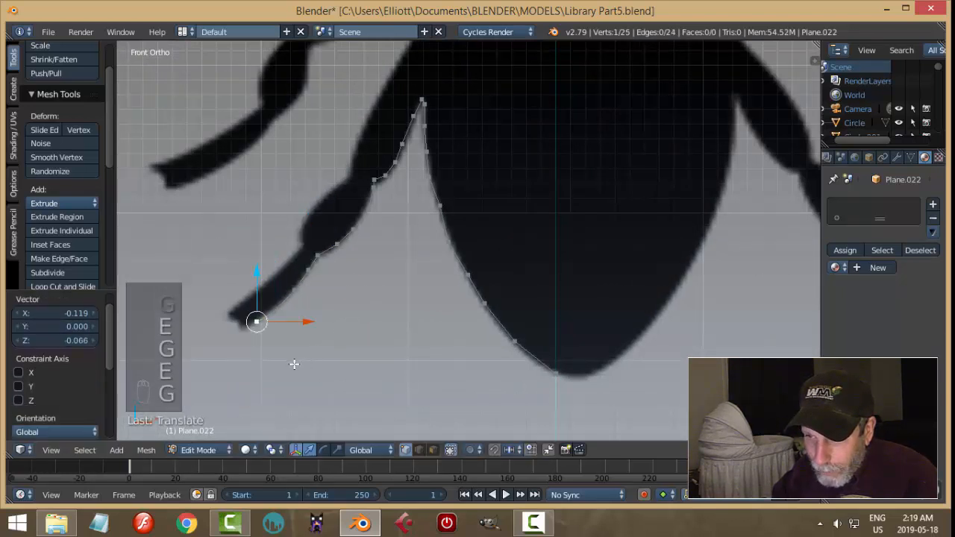
- Trace around the notched end of the left hind foot with four extruded vertices
key(e)
click(279, 371)
key(e)
key(g)
click(276, 363)
key(e)
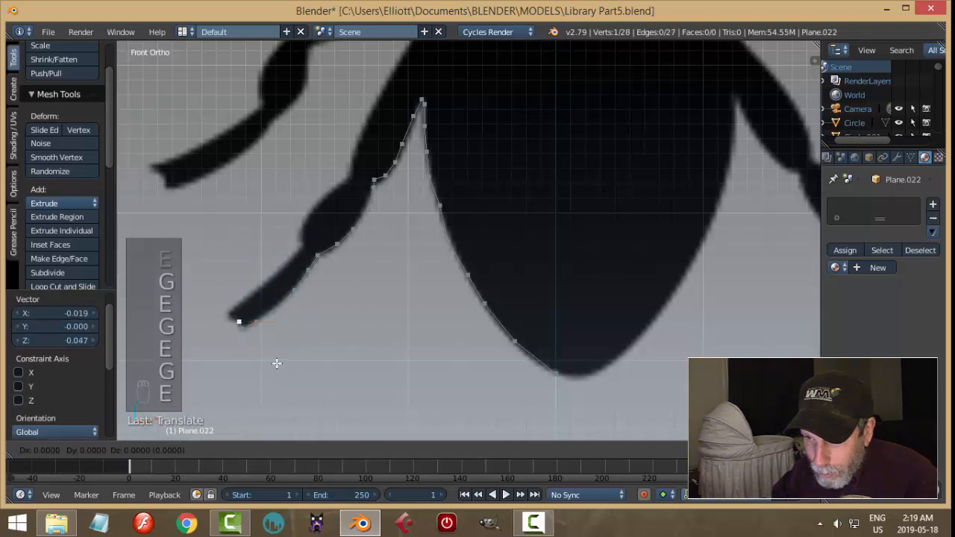
key(g)
click(268, 359)
key(e)
key(g)
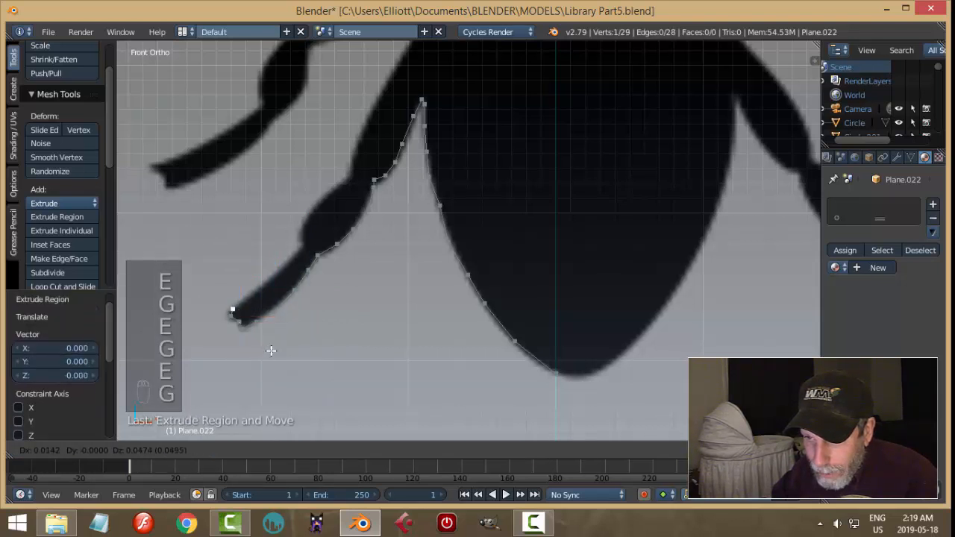
click(271, 348)
- Extrude vertices back up the outer edge of the hind leg's lower segment to the second joint
key(e)
click(271, 351)
key(e)
click(288, 335)
key(g)
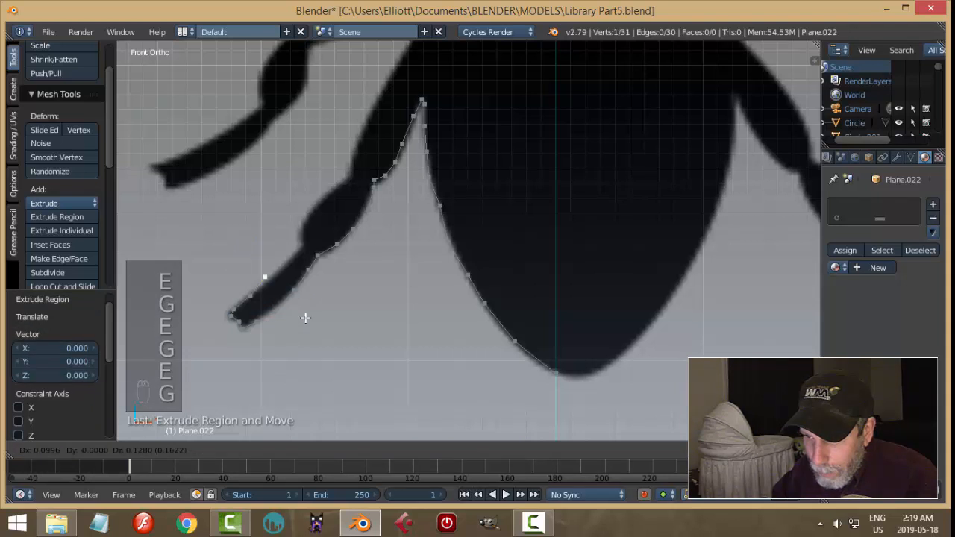
click(314, 316)
key(e)
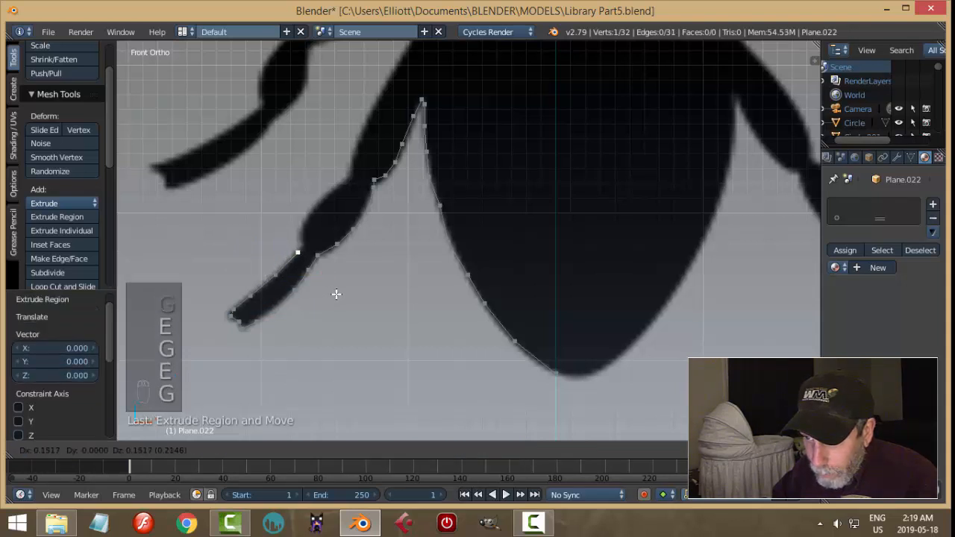
click(339, 288)
- Trace the outer edge of the hind leg's middle segment with extruded vertices, up to the first joint
key(e)
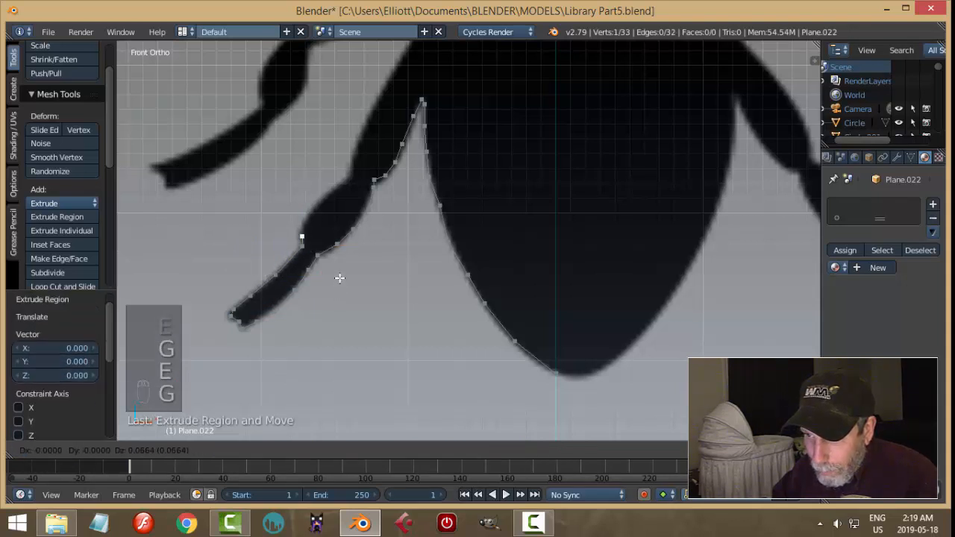
click(339, 275)
key(e)
click(343, 259)
shift+middle_drag(386, 261, 394, 328)
key(e)
click(394, 298)
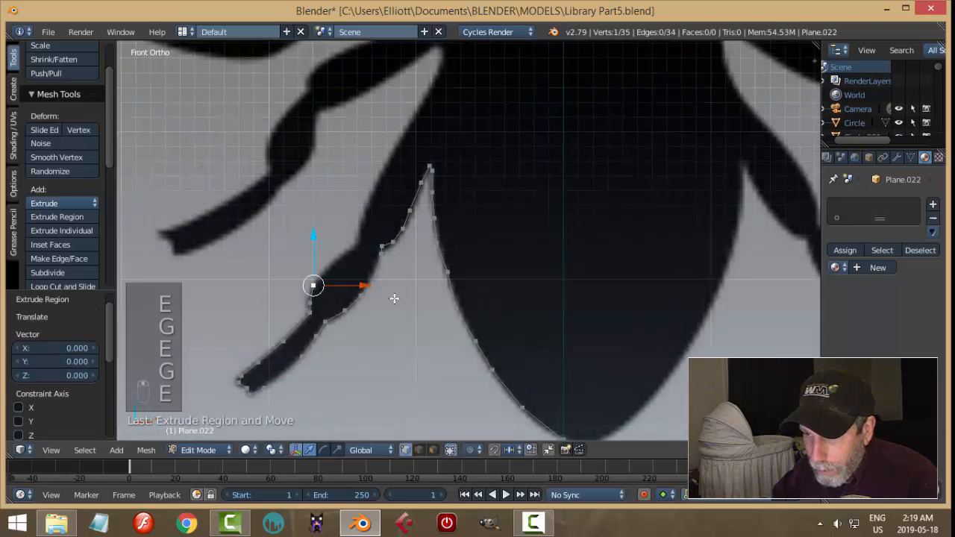
key(g)
click(404, 281)
key(e)
key(g)
click(415, 268)
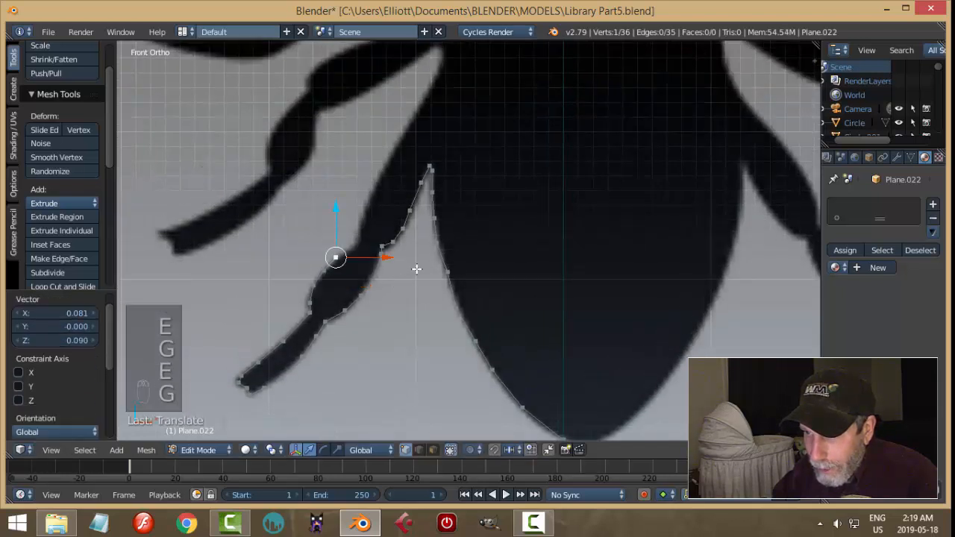
key(e)
click(416, 269)
key(g)
click(432, 261)
- Extrude vertices from the first joint up the lower part of the hind leg's outer upper-segment edge
shift+middle_drag(465, 255, 469, 286)
key(e)
click(470, 286)
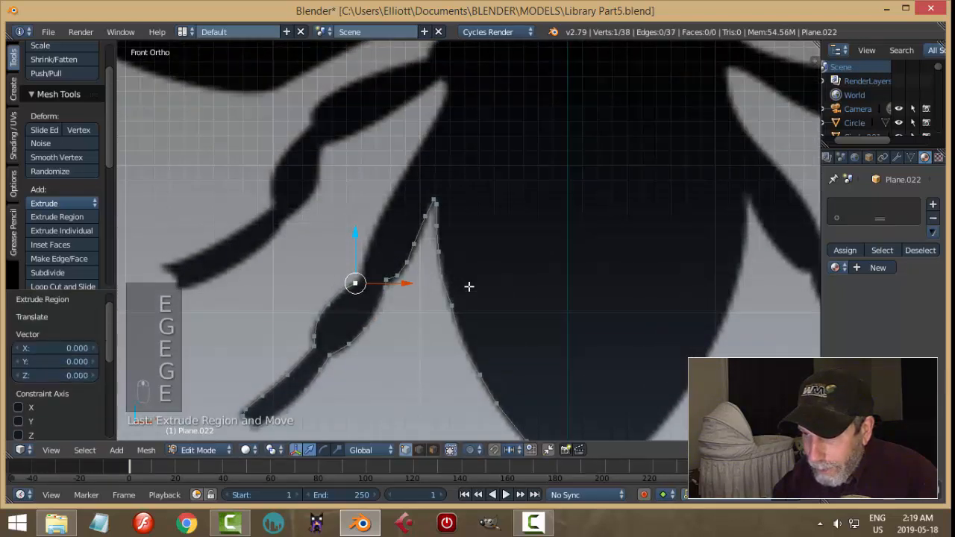
key(g)
click(475, 279)
key(e)
click(475, 279)
shift+middle_drag(487, 250, 486, 283)
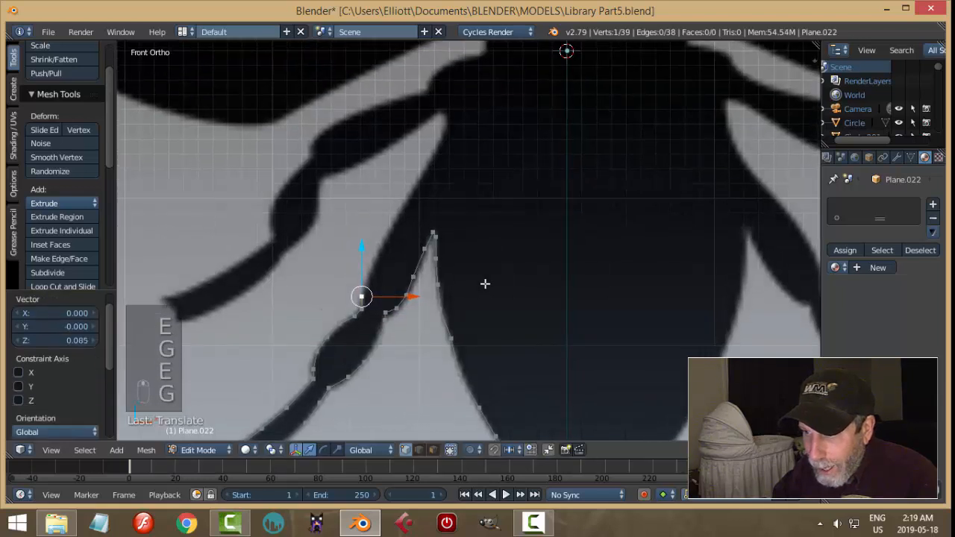
key(g)
click(490, 261)
key(e)
click(490, 260)
key(g)
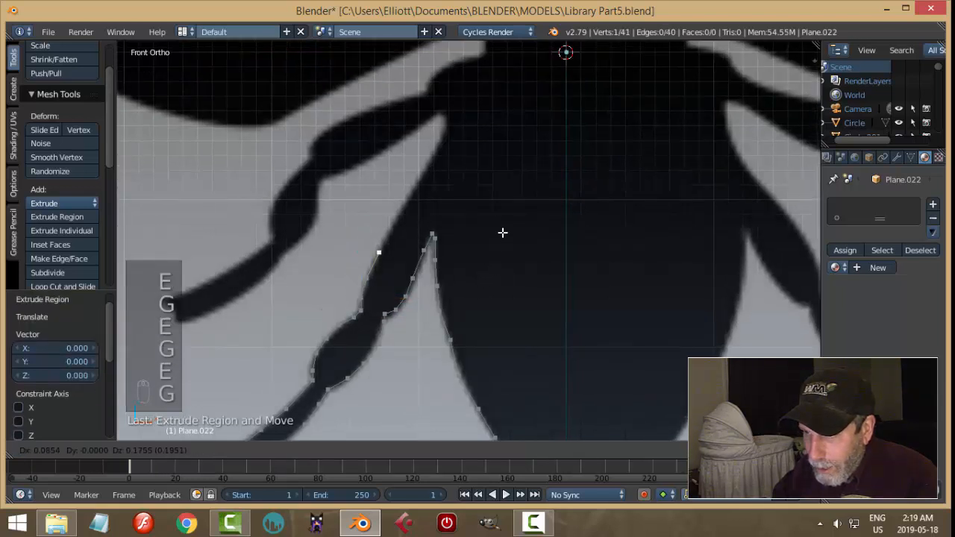
click(502, 232)
- Continue the vertex chain up the hind leg's outer edge to the gap's top between hind and middle legs
shift+middle_drag(515, 219, 513, 292)
key(e)
click(513, 292)
key(g)
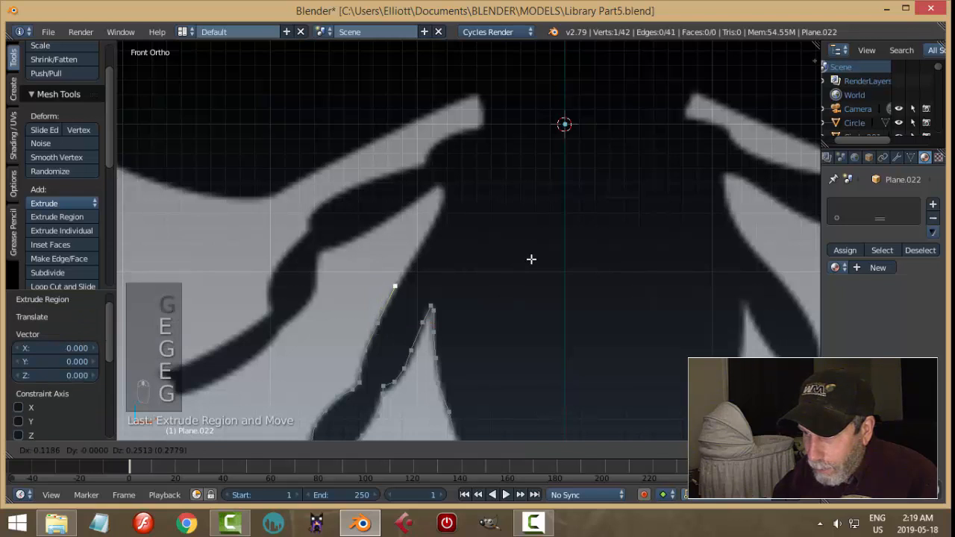
click(531, 259)
key(e)
click(553, 230)
shift+middle_drag(557, 231, 551, 293)
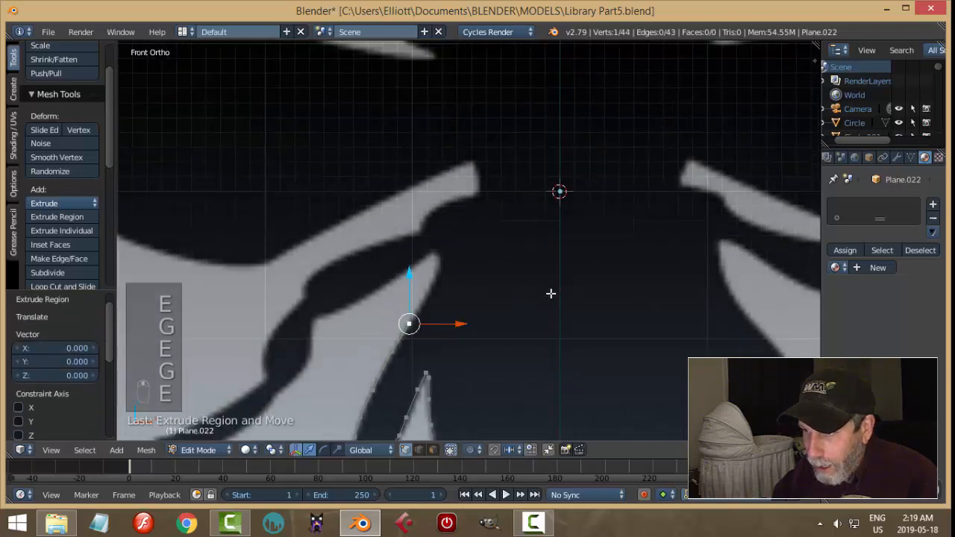
key(g)
click(566, 269)
key(e)
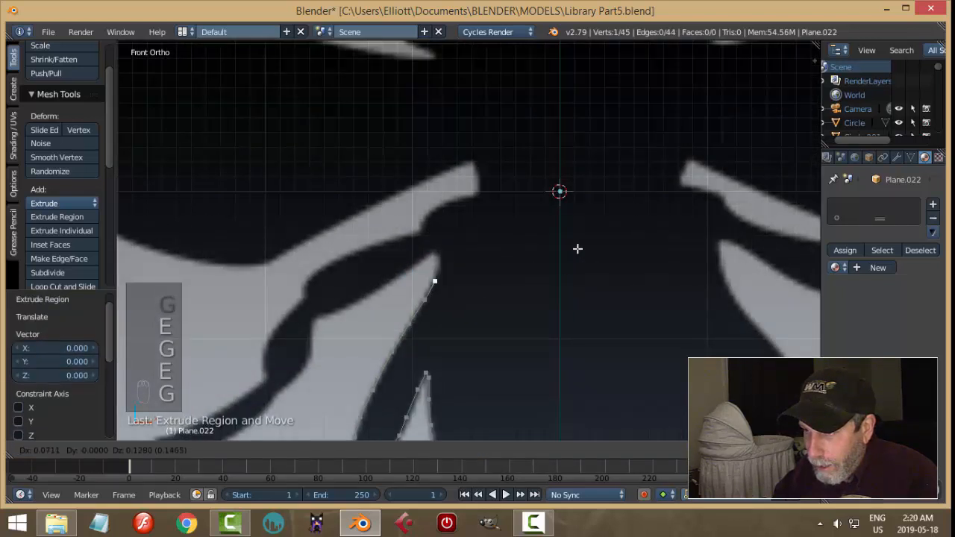
click(578, 249)
key(e)
click(579, 235)
key(e)
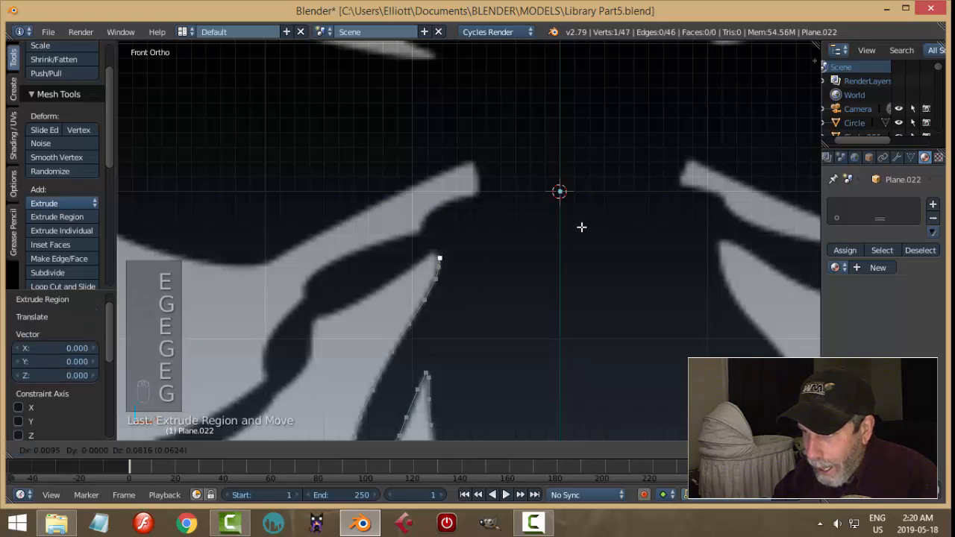
click(580, 226)
- Extrude vertices around the rounded top of the gap between the hind and middle legs
key(e)
click(571, 222)
key(e)
key(g)
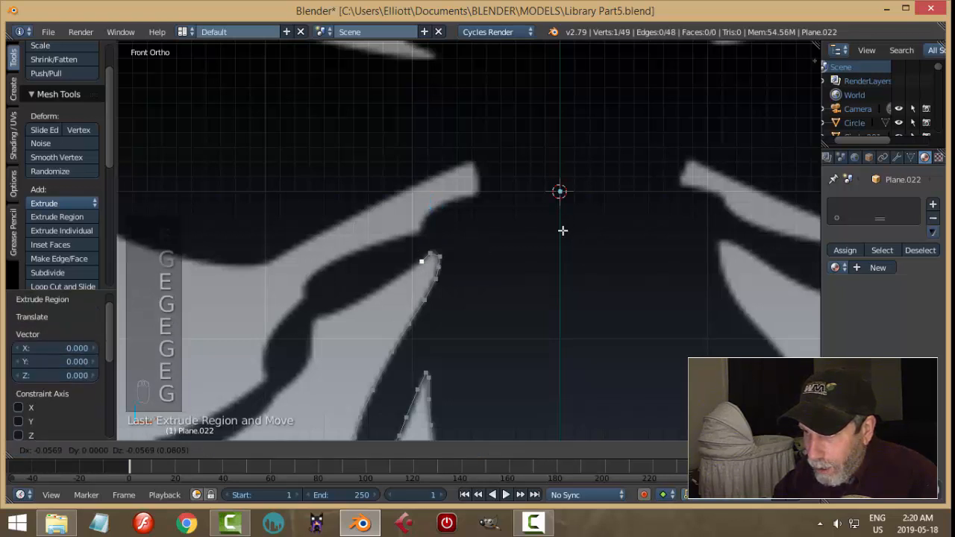
click(562, 230)
key(e)
click(562, 231)
key(g)
click(536, 252)
- Extrude vertices down the lower edge of the middle leg's upper segment to the first joint
key(e)
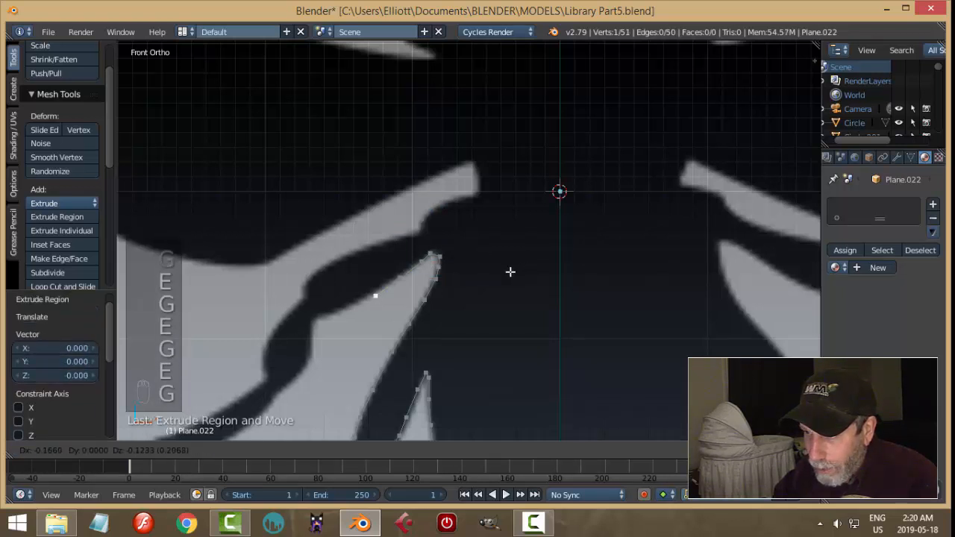
click(510, 272)
key(e)
click(479, 285)
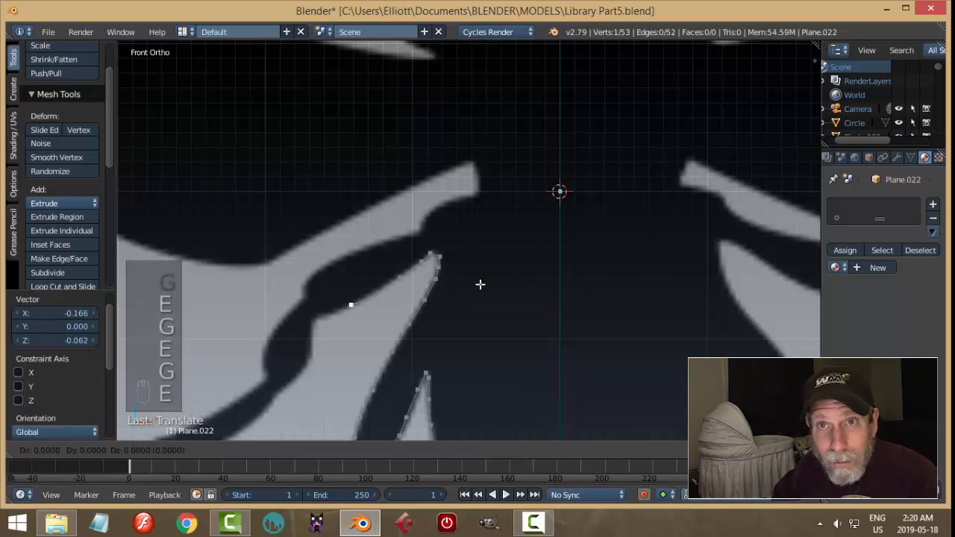
key(e)
click(456, 294)
key(e)
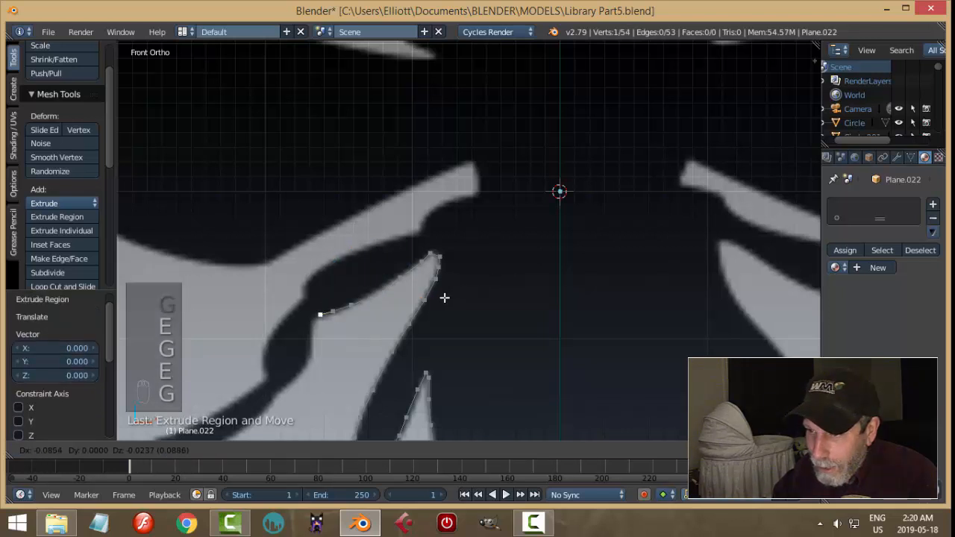
click(444, 298)
- Trace around the first joint and down the lower edge of the middle leg's middle segment to the second joint
key(e)
click(431, 307)
key(e)
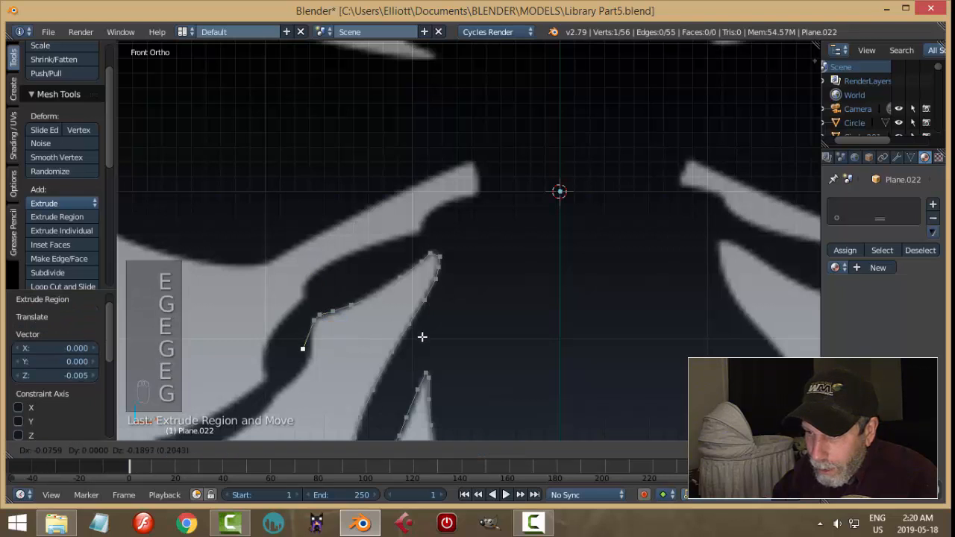
click(428, 339)
shift+middle_drag(418, 348, 449, 278)
key(e)
click(452, 288)
key(g)
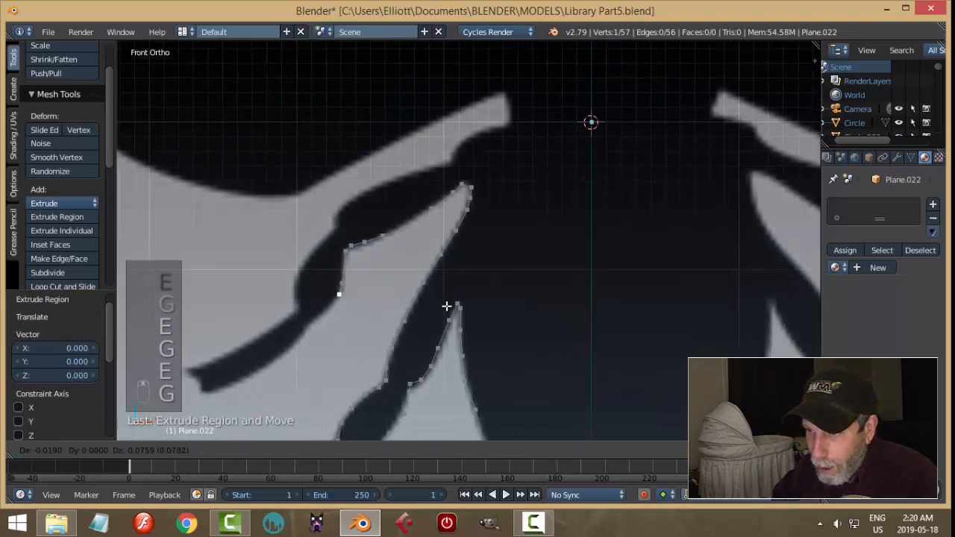
click(443, 312)
key(e)
click(443, 312)
key(g)
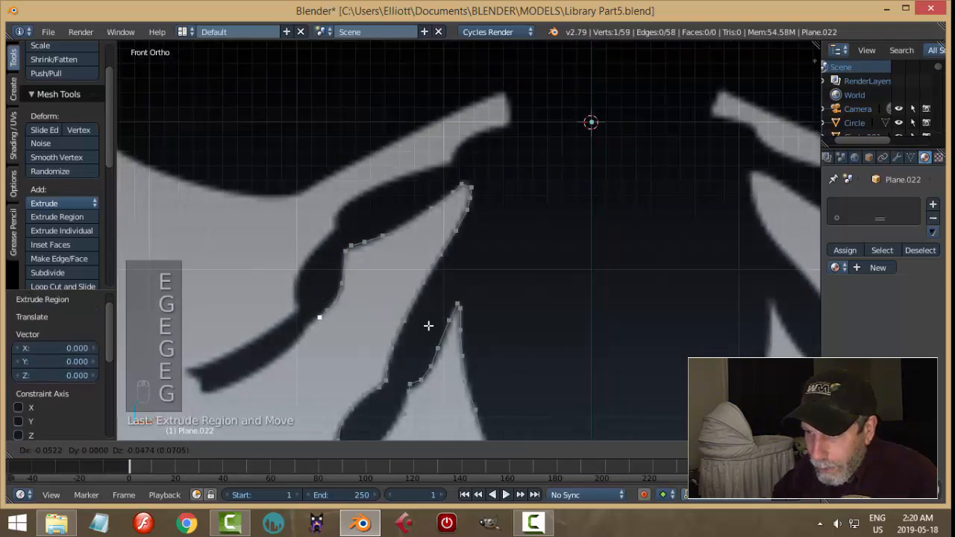
click(423, 326)
- Extrude vertices from the second joint onto the middle leg's lower segment, leaving only the chain's end vertex selected
key(e)
click(414, 341)
key(e)
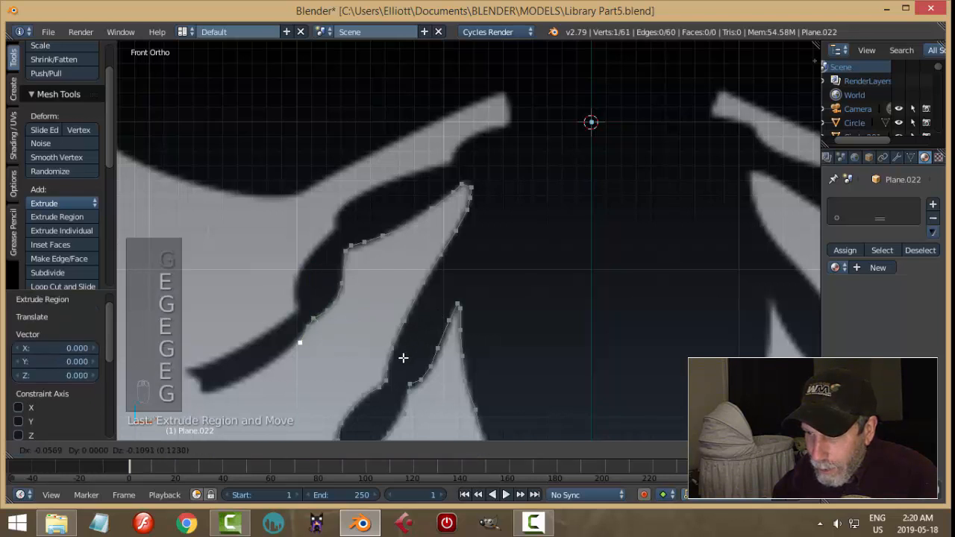
click(402, 358)
shift+right_click(403, 359)
shift+middle_drag(403, 358, 410, 323)
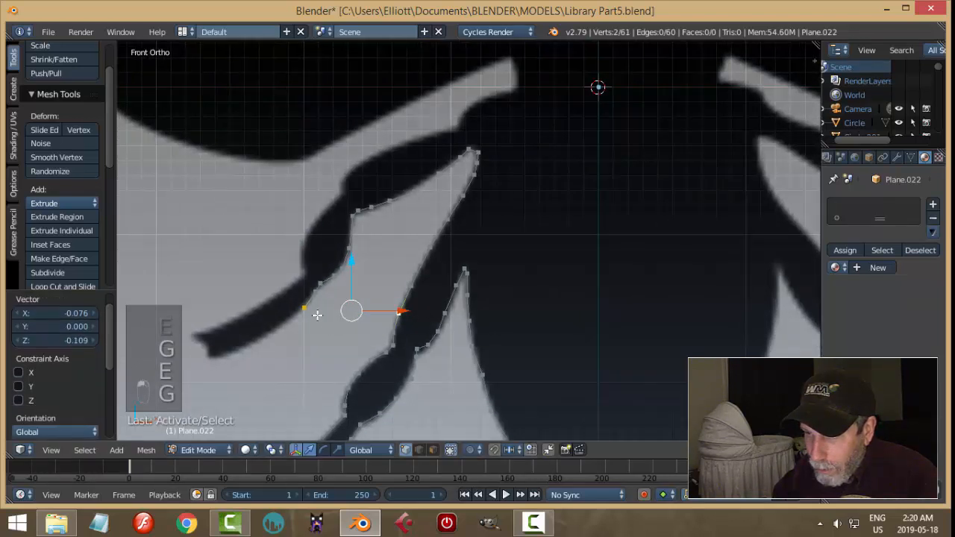
right_click(303, 309)
- Extrude vertices along the lower edge of the middle leg's lower segment to its tip
key(e)
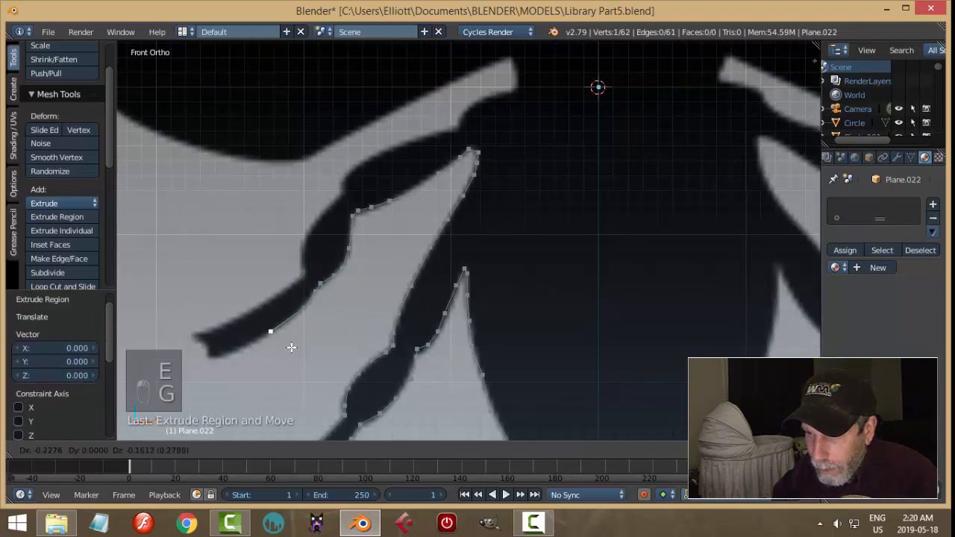
click(291, 347)
key(e)
click(278, 356)
key(e)
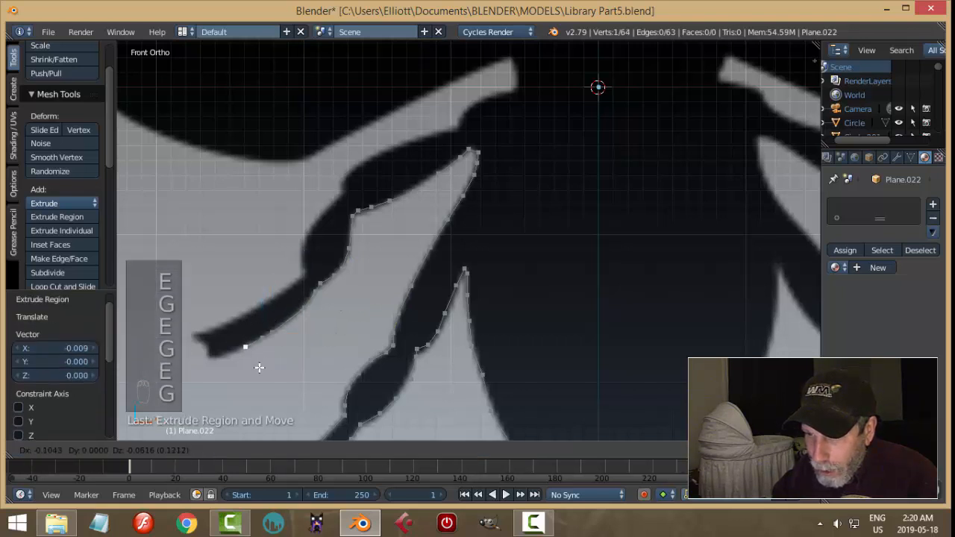
click(256, 369)
key(e)
click(231, 379)
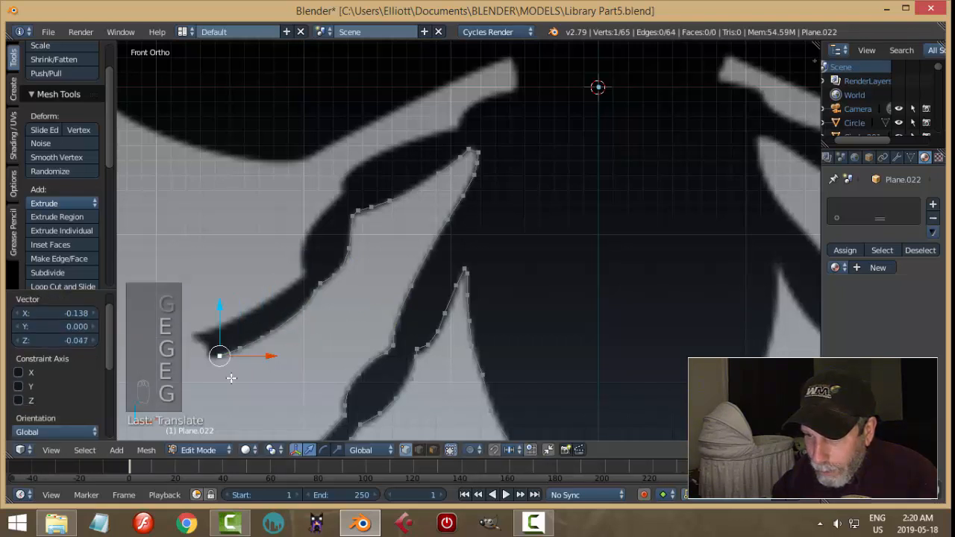
- Extrude closely spaced vertices around the notched tip of the middle leg
key(e)
click(221, 377)
key(e)
click(220, 367)
key(e)
click(220, 367)
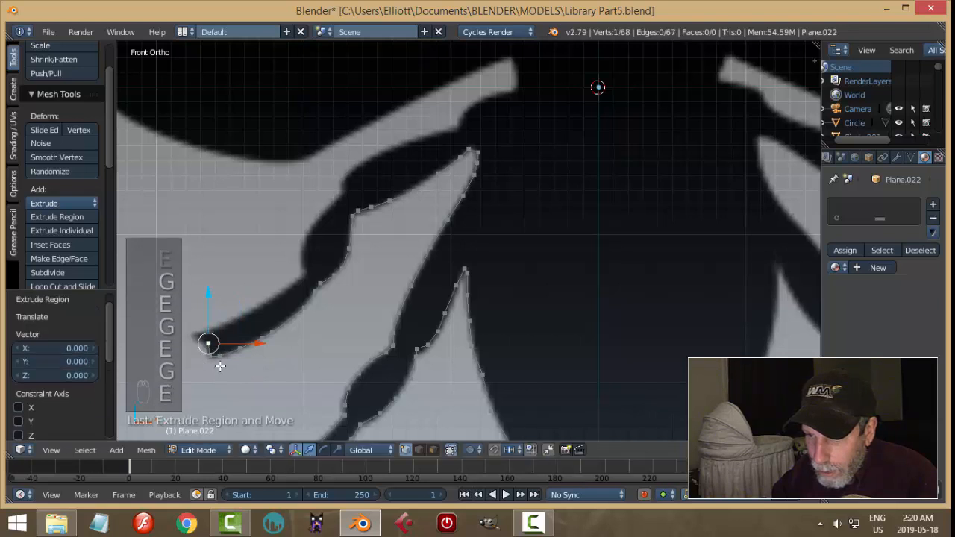
key(g)
click(207, 362)
key(e)
key(g)
click(211, 357)
- Extrude vertices back along the upper edge of the middle leg's lower segment to the second joint
key(e)
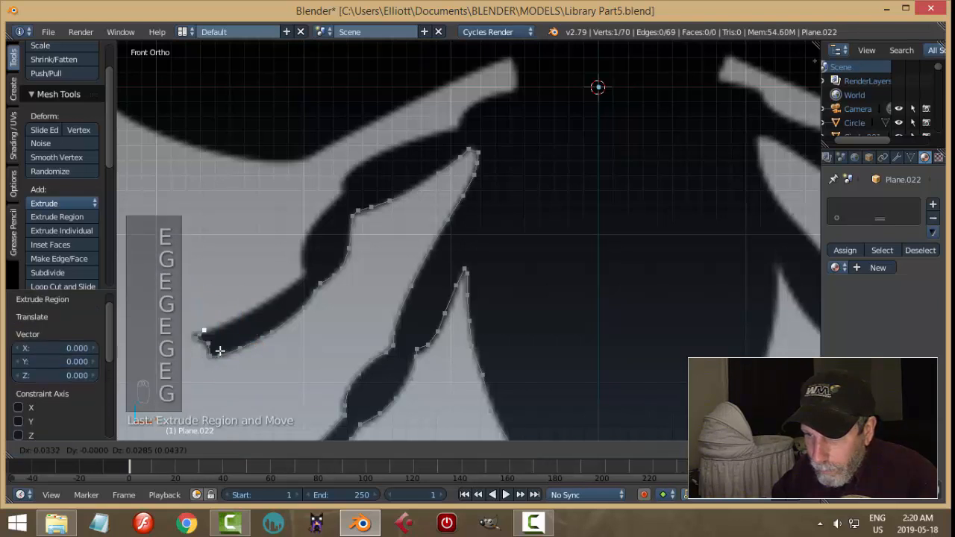
click(221, 332)
key(e)
click(269, 331)
key(e)
click(270, 329)
key(g)
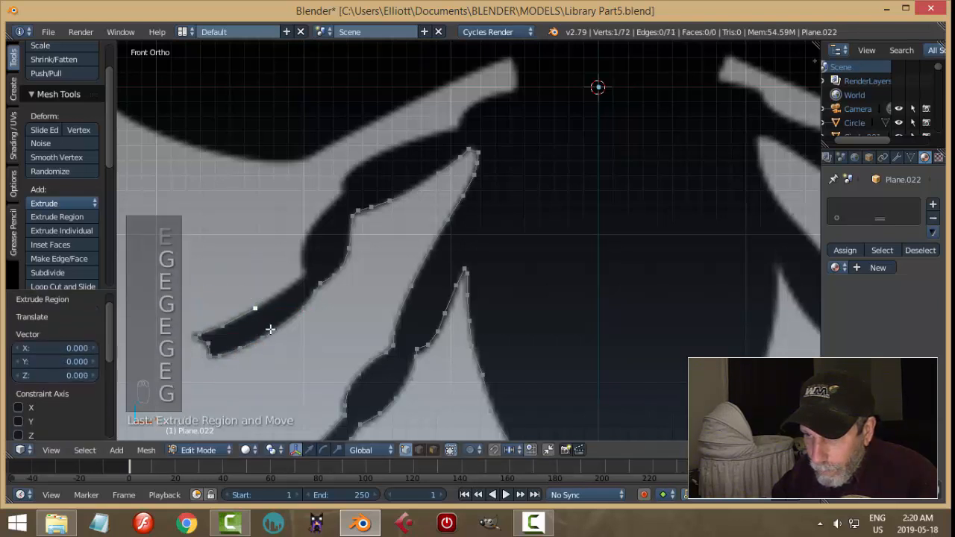
click(304, 308)
key(e)
click(305, 307)
key(g)
click(306, 273)
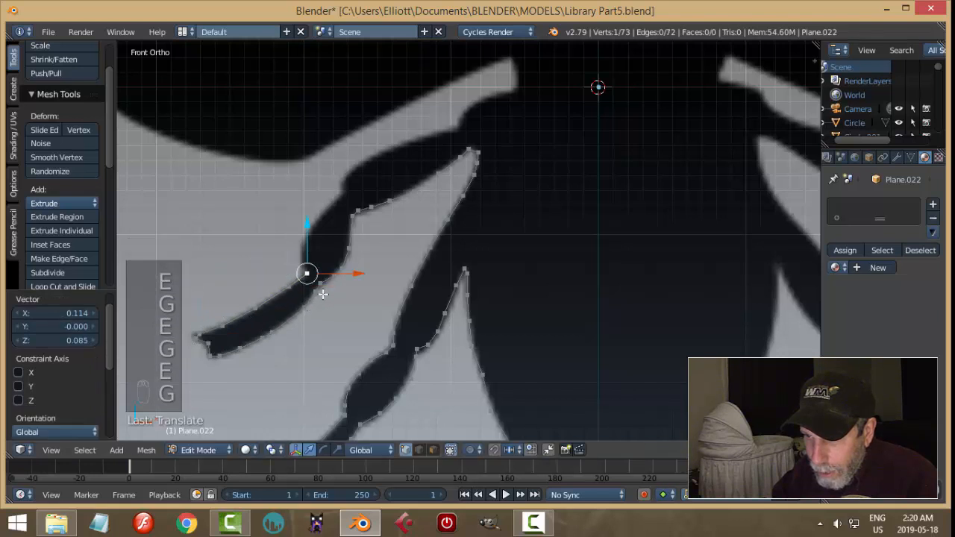
- Fit the end vertex to the second joint's upper corner and extrude a short edge from it
shift+middle_drag(307, 273, 326, 326)
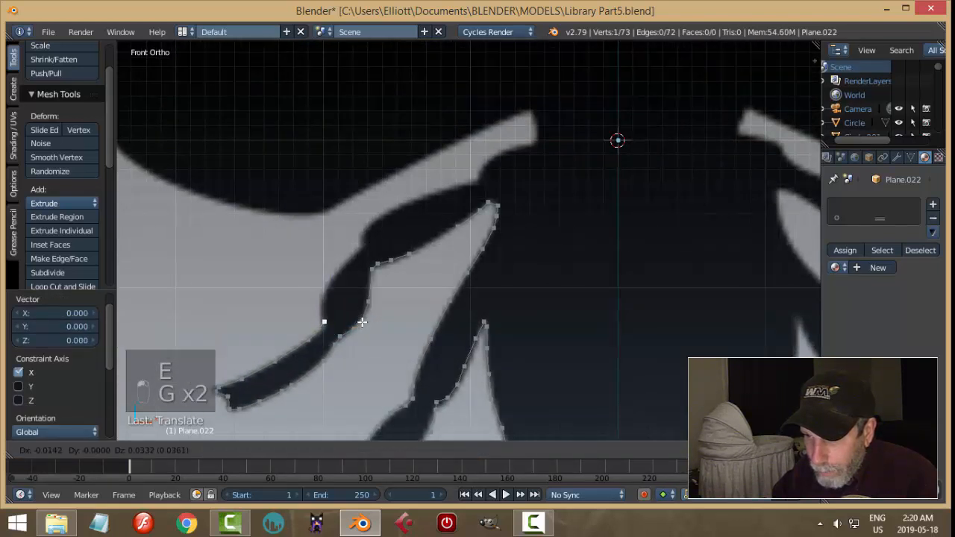
click(362, 328)
key(e)
click(362, 328)
key(g)
click(359, 324)
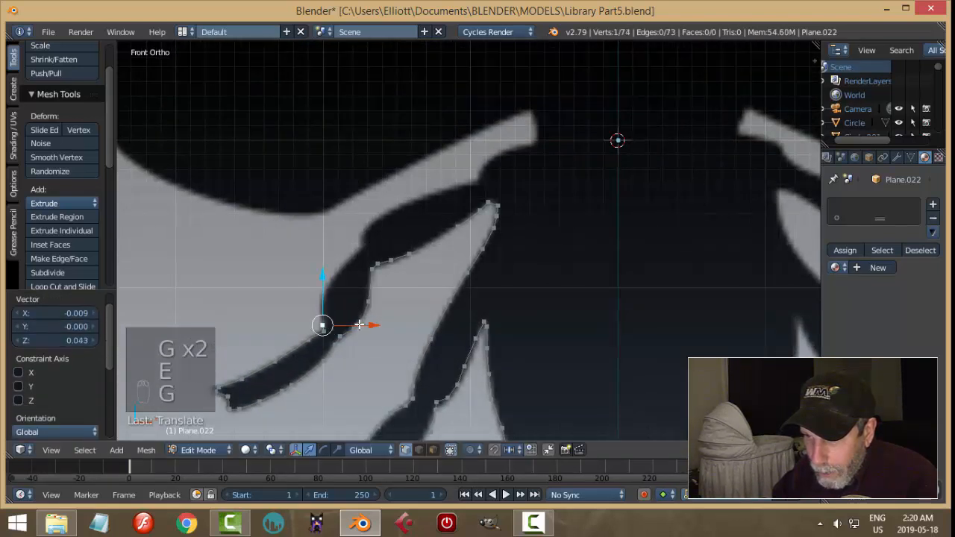
- Extrude vertices up the lower half of the outer edge on the middle leg's middle segment
key(e)
click(359, 324)
key(g)
click(362, 304)
key(e)
click(363, 304)
key(g)
click(369, 285)
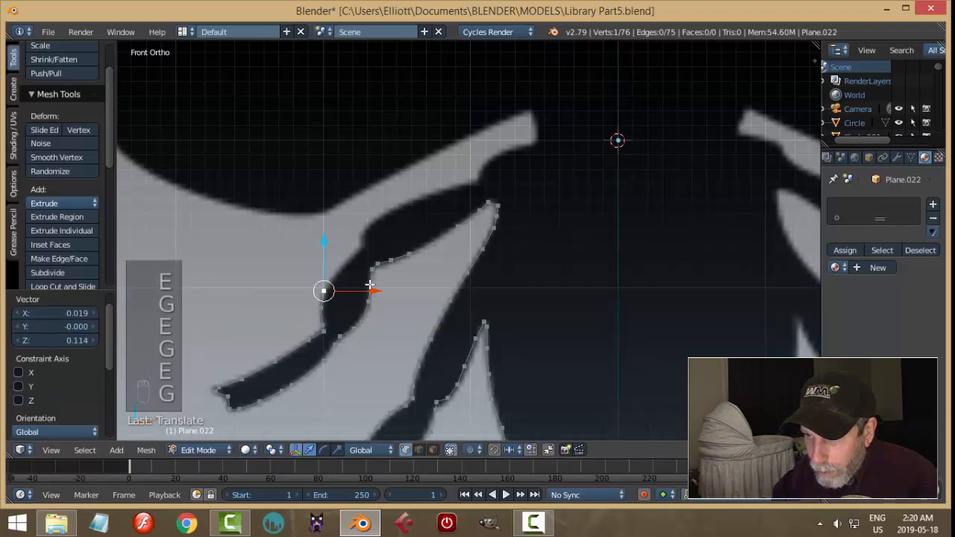
- Continue the vertex chain up the rest of the middle segment's outer edge to the first joint
shift+middle_drag(386, 269, 388, 317)
key(e)
click(389, 316)
key(g)
click(399, 298)
key(e)
click(400, 297)
key(g)
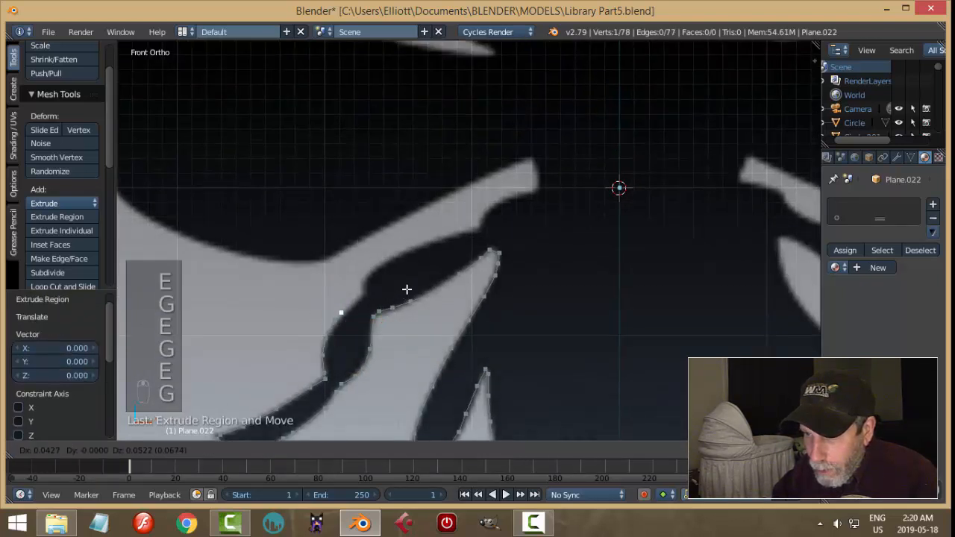
click(413, 283)
key(e)
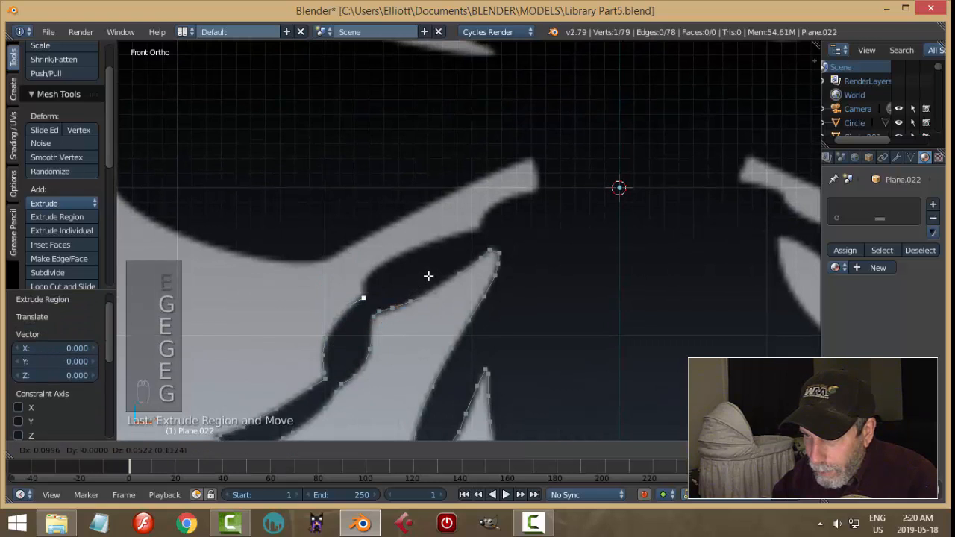
click(428, 276)
- Extrude short edges around the middle leg's first joint onto the upper segment's outer edge
shift+middle_drag(436, 273, 446, 331)
key(e)
click(447, 330)
key(g)
click(448, 314)
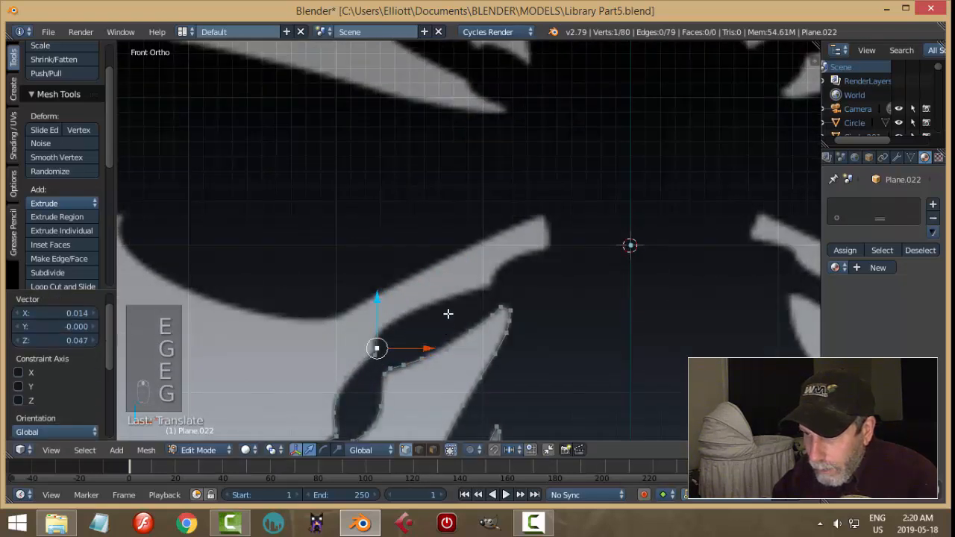
key(e)
click(448, 314)
key(g)
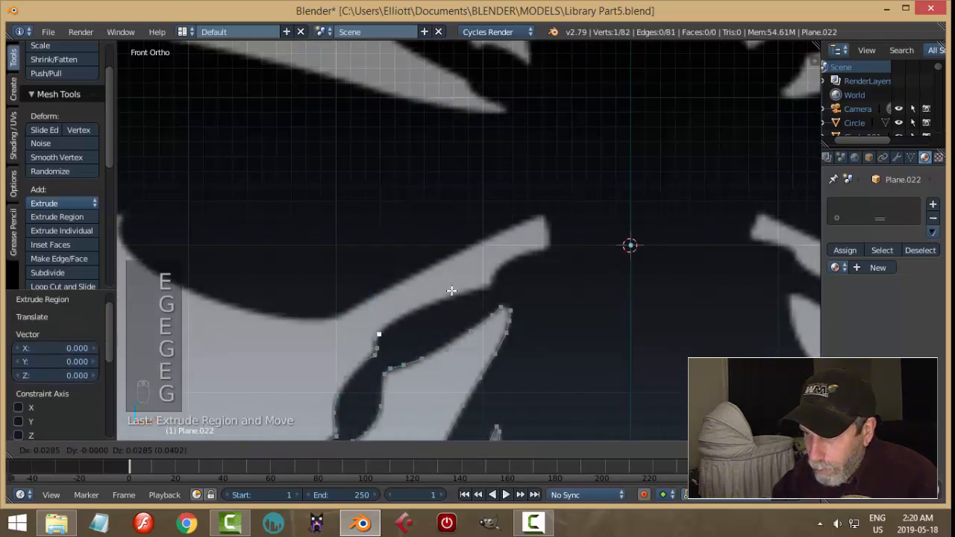
click(452, 291)
- Extrude vertices along the outer edge of the middle leg's upper segment to the notch near the body
key(e)
click(494, 264)
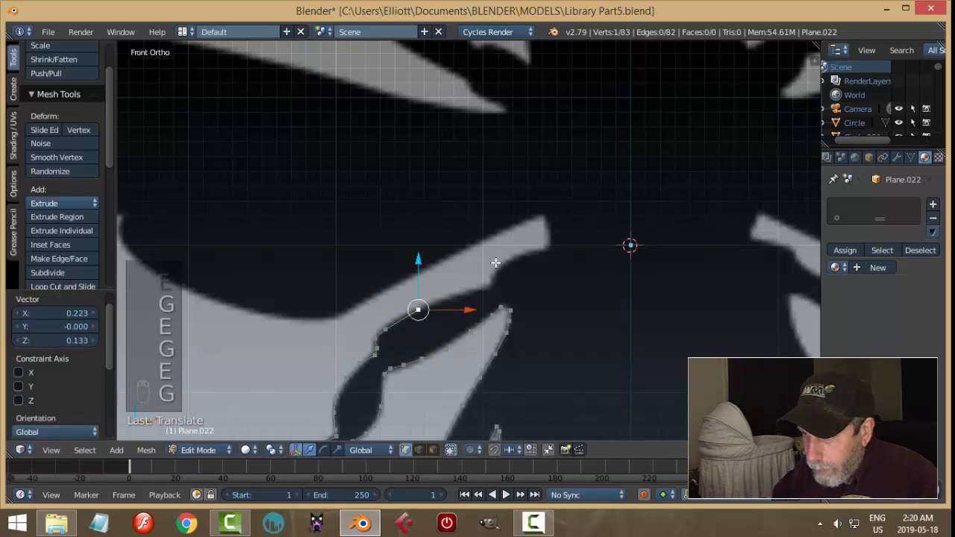
key(e)
click(518, 256)
shift+middle_drag(550, 253, 556, 313)
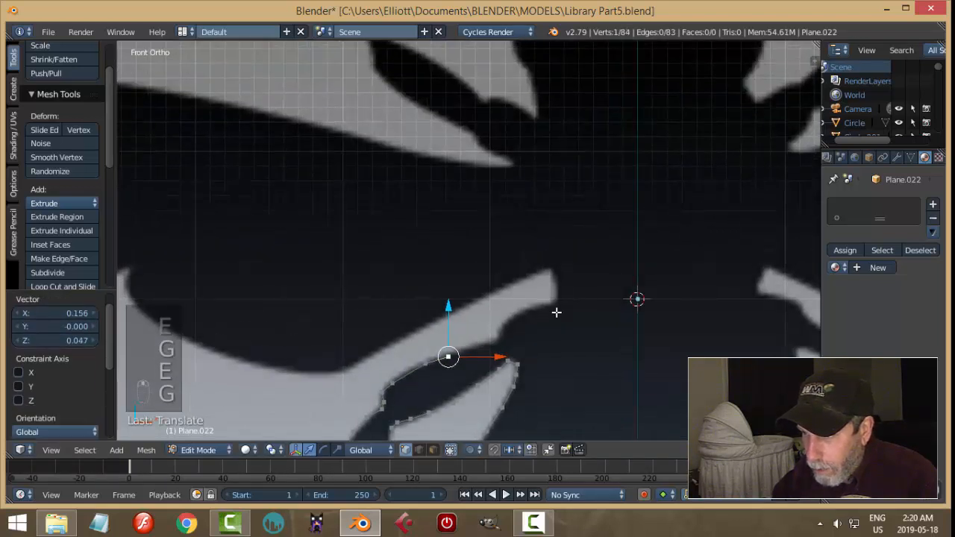
key(e)
click(590, 298)
scroll(573, 303, up, 2)
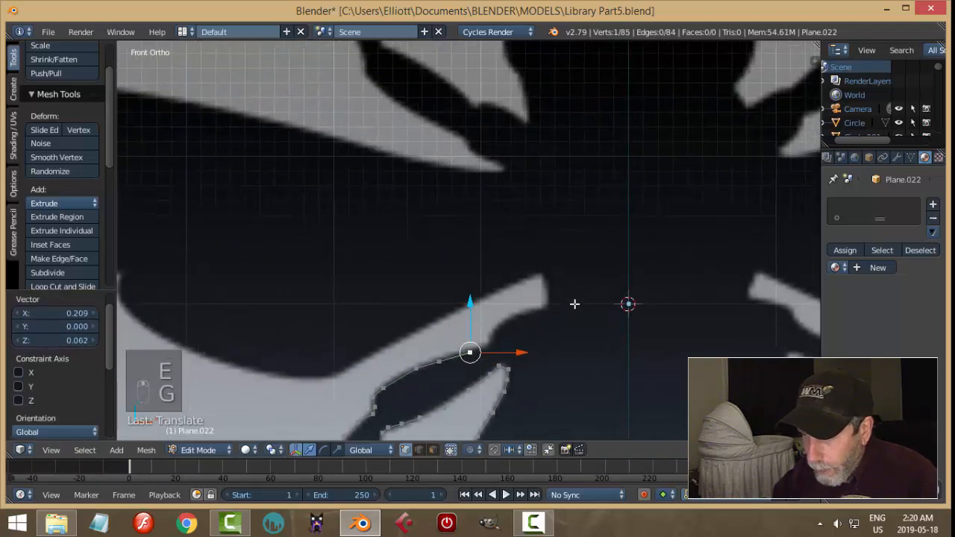
key(e)
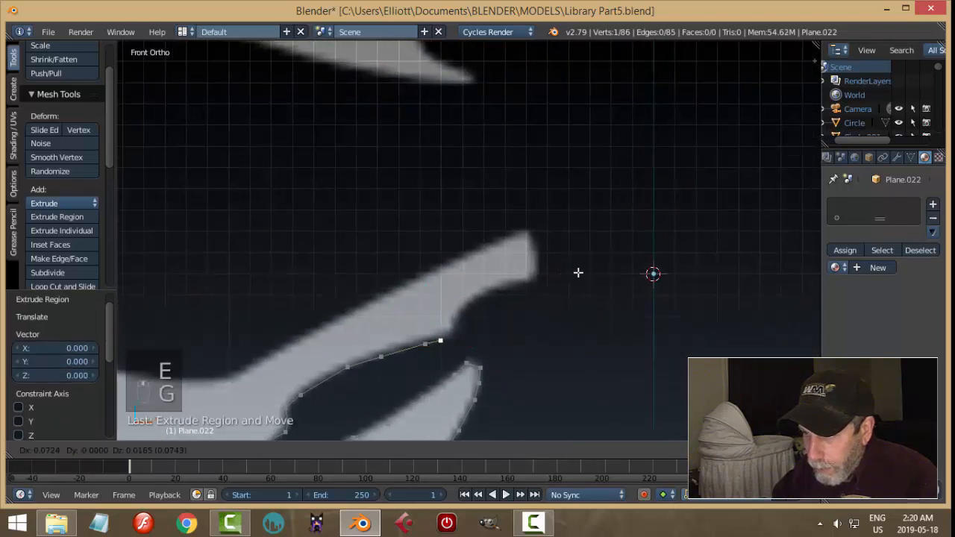
click(586, 271)
- Extrude vertices around the notch corner at the body end of the middle leg's upper segment
key(e)
click(587, 271)
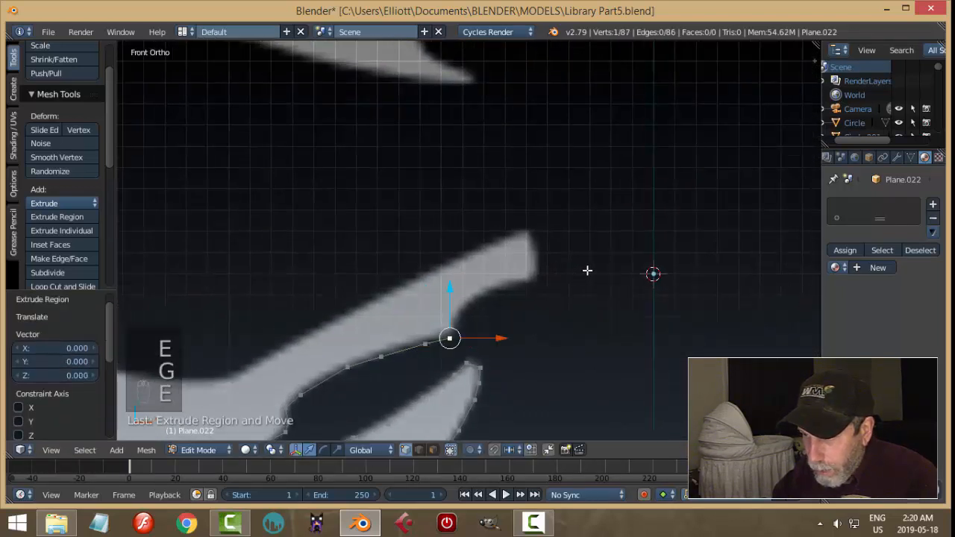
key(g)
click(594, 266)
key(e)
click(594, 267)
key(g)
click(599, 237)
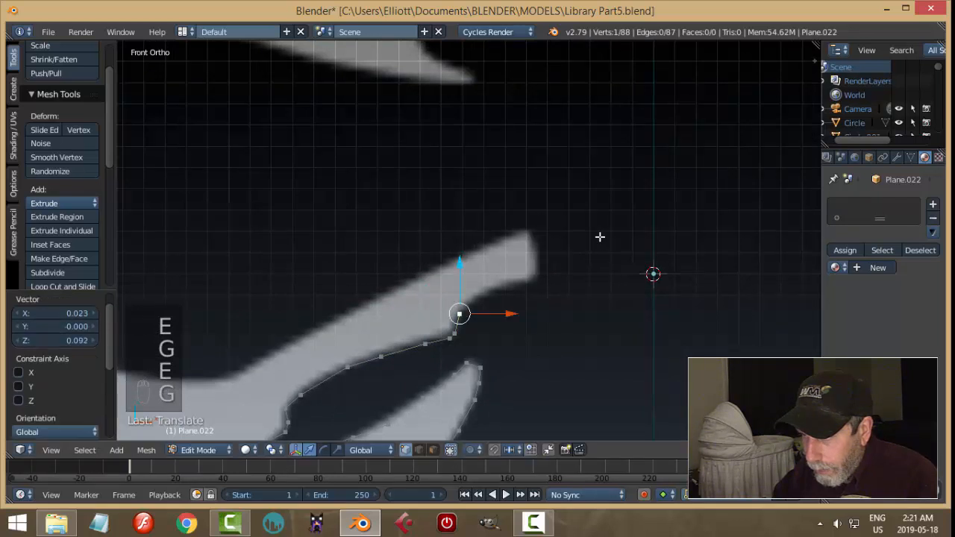
- Trace the curve above the notch to the lower corner of the gap between middle leg and wing
key(e)
click(623, 253)
key(g)
click(637, 237)
shift+middle_drag(628, 271, 597, 296)
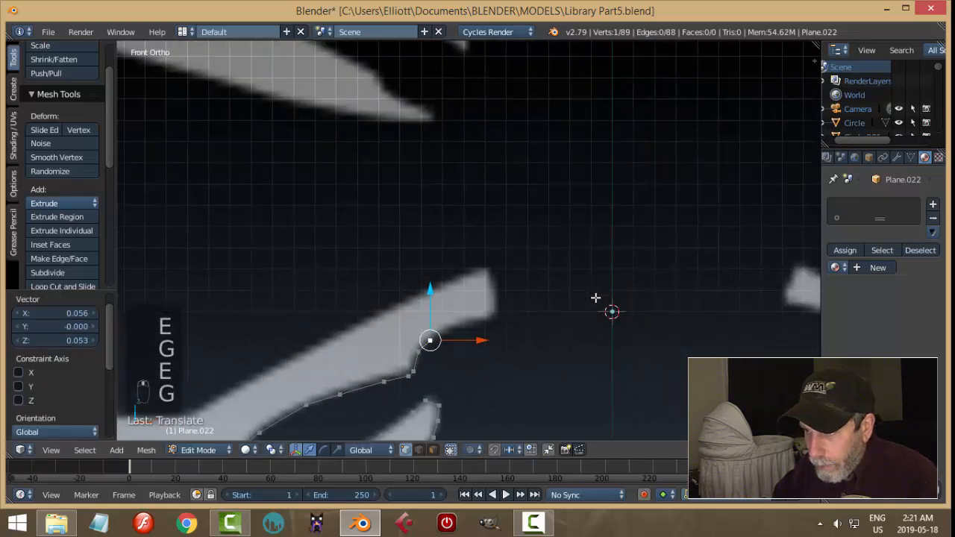
key(e)
click(612, 280)
key(e)
click(657, 269)
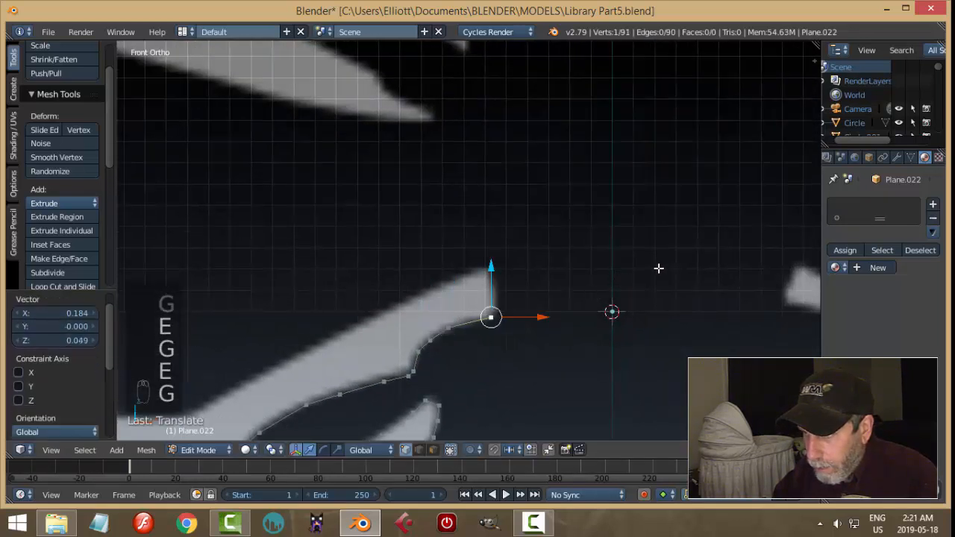
- Extrude vertices up the blunt body-side end of the gap between middle leg and wing, to its top corner
key(e)
click(667, 264)
key(e)
click(666, 249)
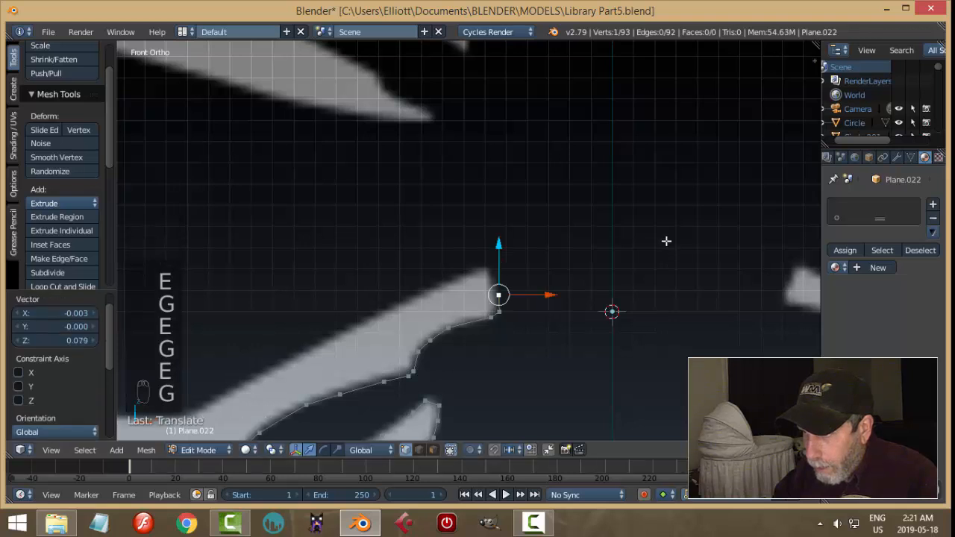
shift+scroll(642, 265, up, 2)
key(e)
click(634, 257)
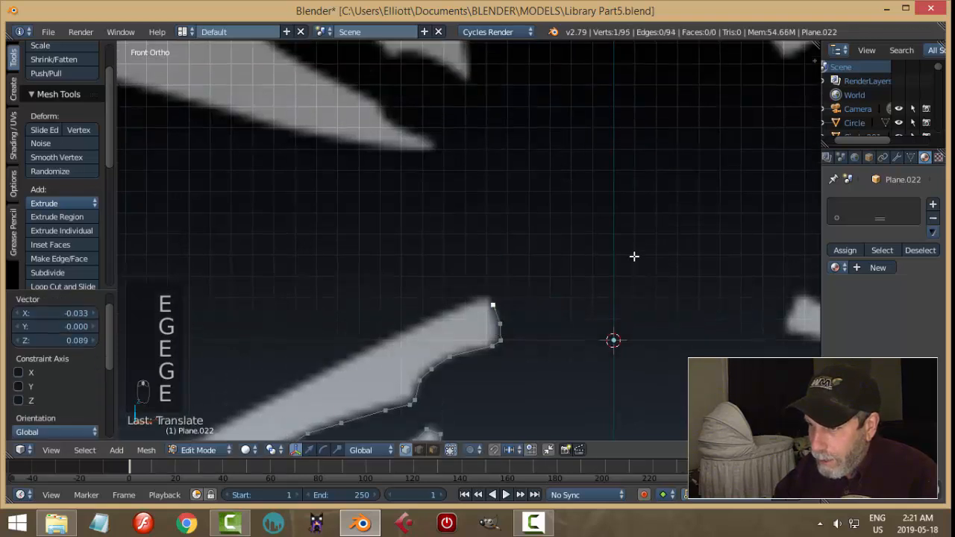
key(e)
click(619, 247)
- Extrude vertices around the top corner of the gap and outward along the straight lower edge of the wing
key(e)
click(589, 265)
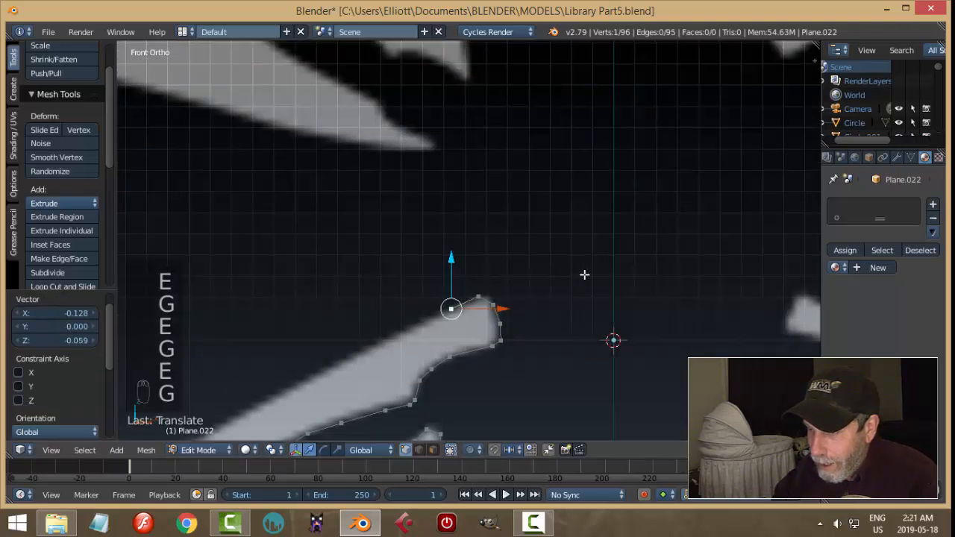
scroll(558, 328, down, 3)
shift+middle_drag(559, 329, 584, 286)
key(e)
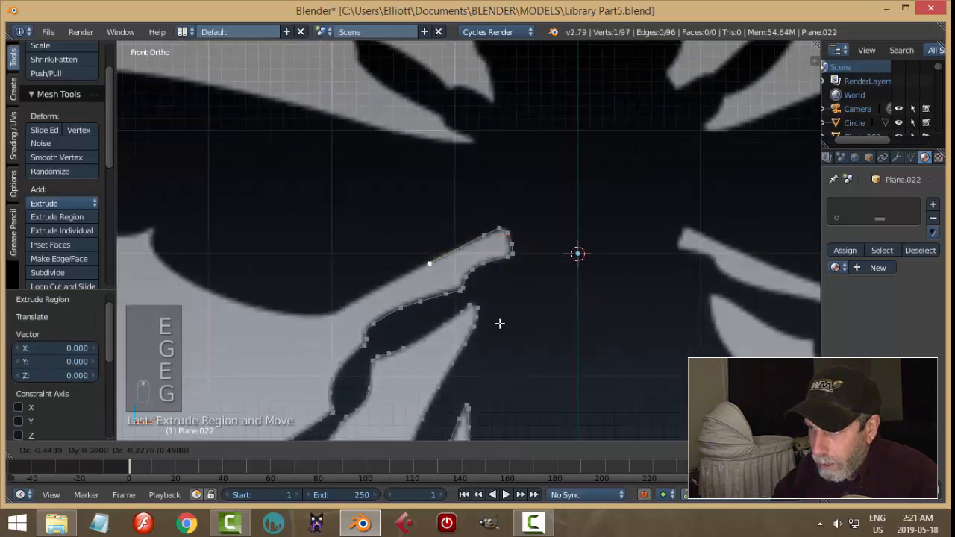
click(481, 334)
key(e)
click(454, 350)
- Extrude vertices from the straight lower wing edge to the bottom of the small wing lobe
key(e)
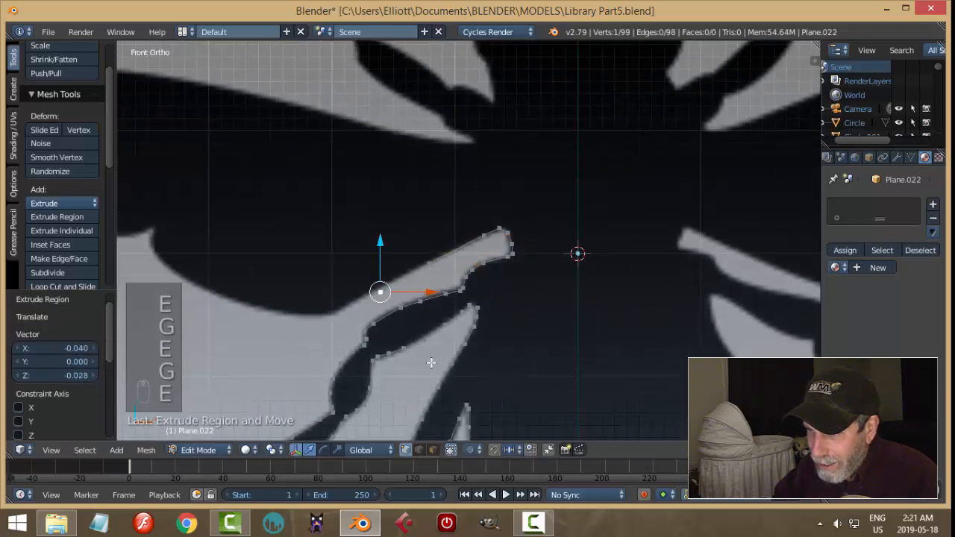
click(429, 364)
key(e)
click(397, 375)
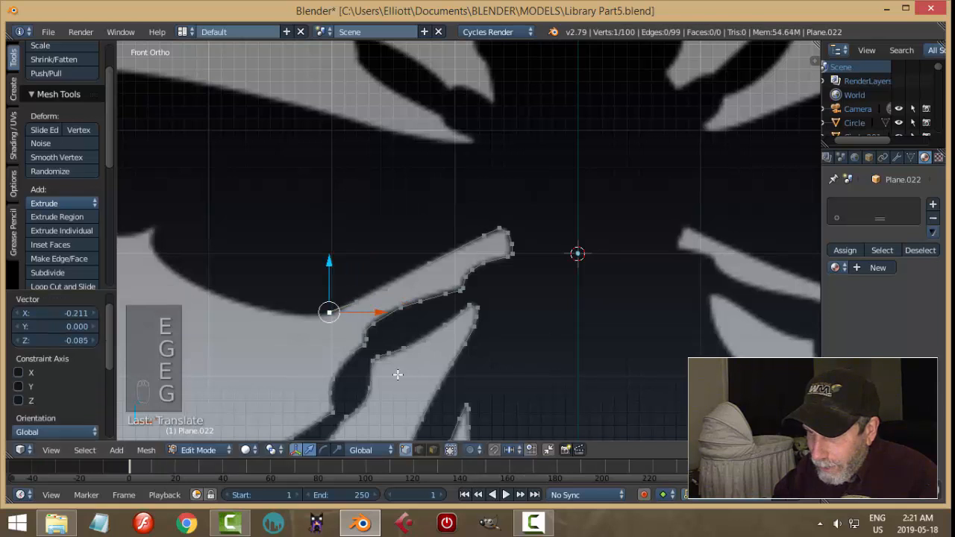
key(e)
click(377, 375)
shift+middle_drag(407, 348, 499, 331)
right_click(495, 330)
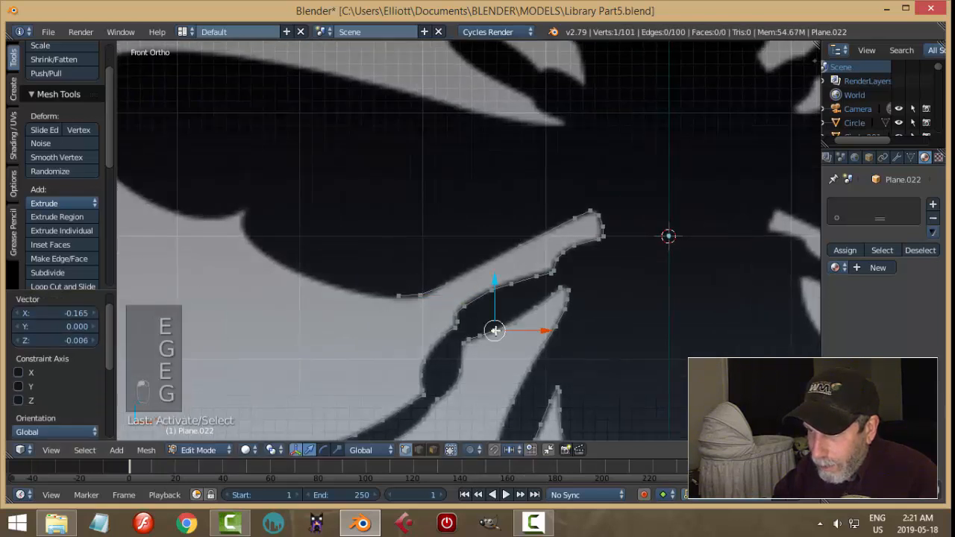
key(e)
key(g)
click(421, 346)
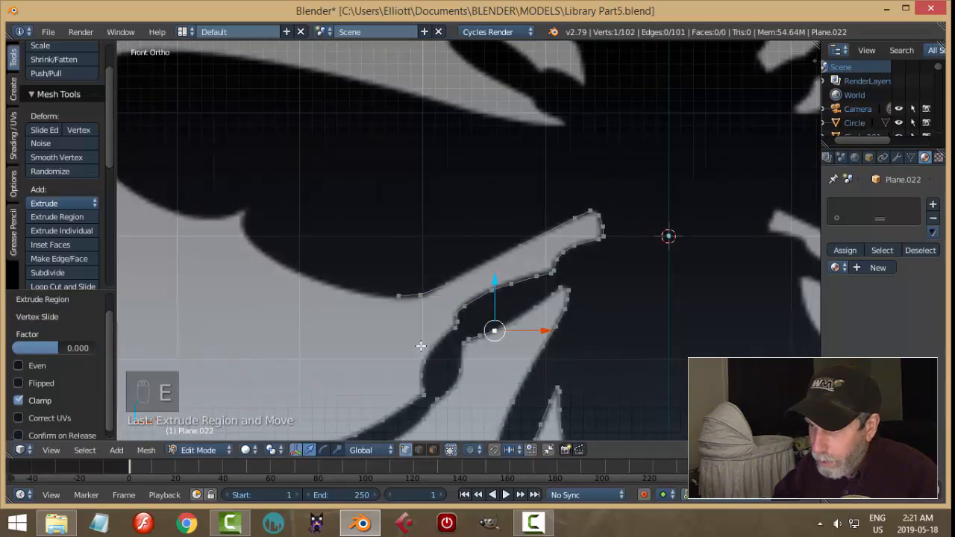
key(ctrl+z)
key(a)
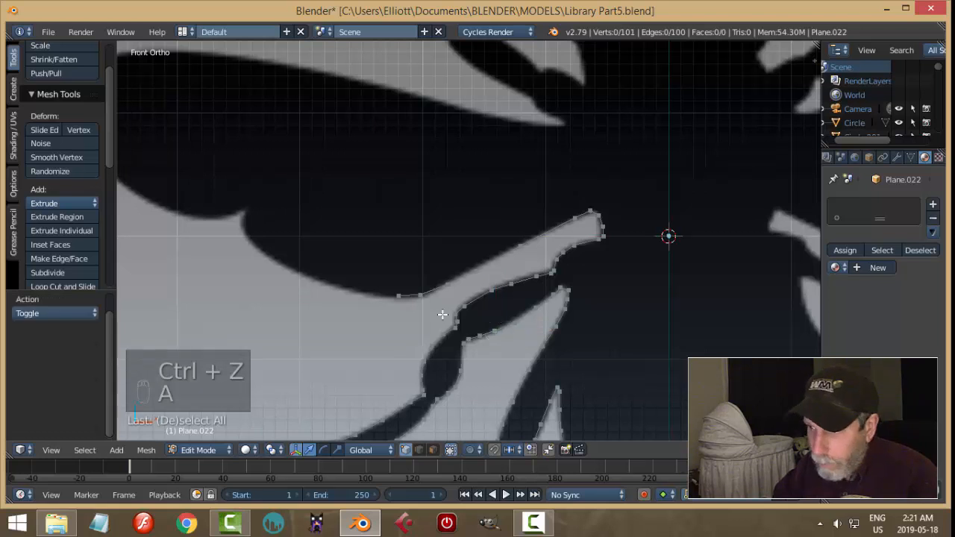
key(w)
click(404, 312)
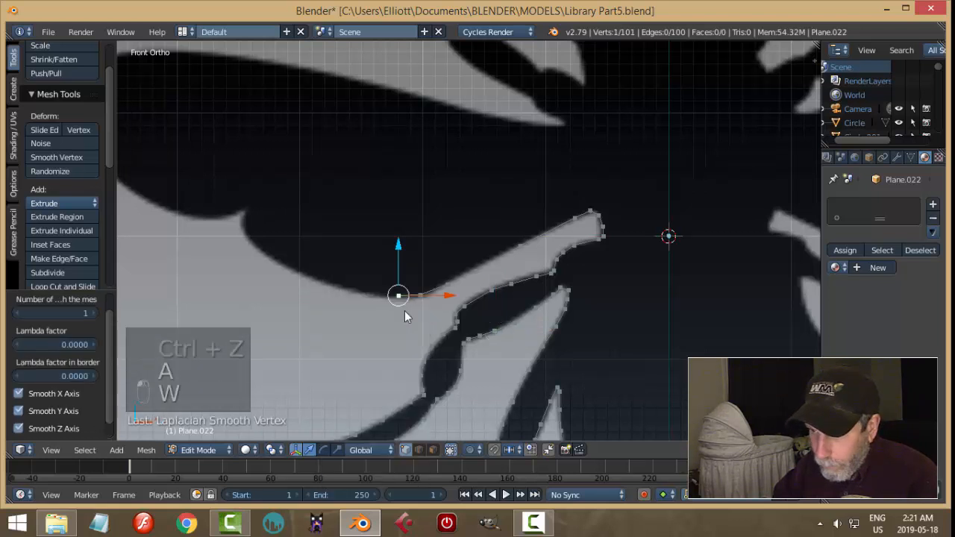
key(ctrl+z)
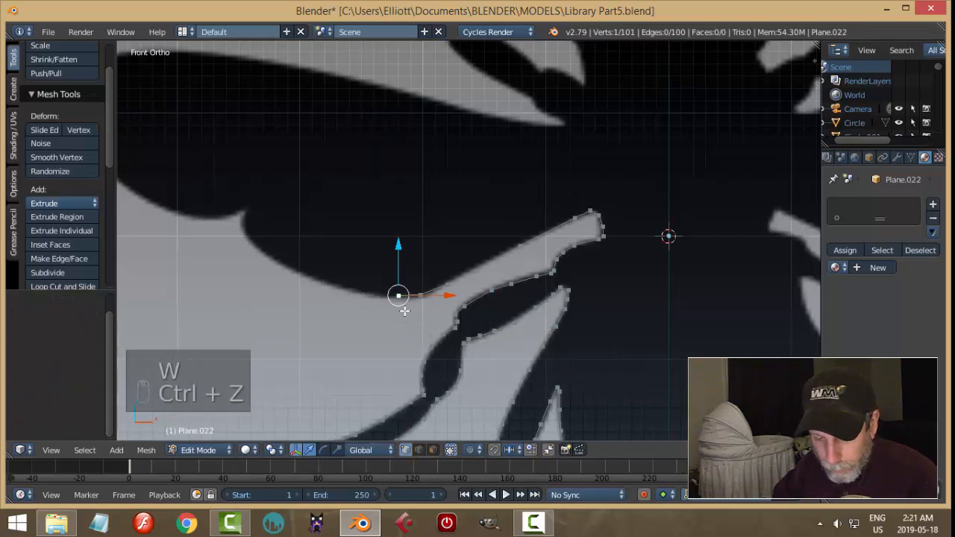
- Extrude a vertex outward along the bottom of the small wing lobe and adjust it onto the silhouette edge
key(e)
right_click(403, 310)
key(g)
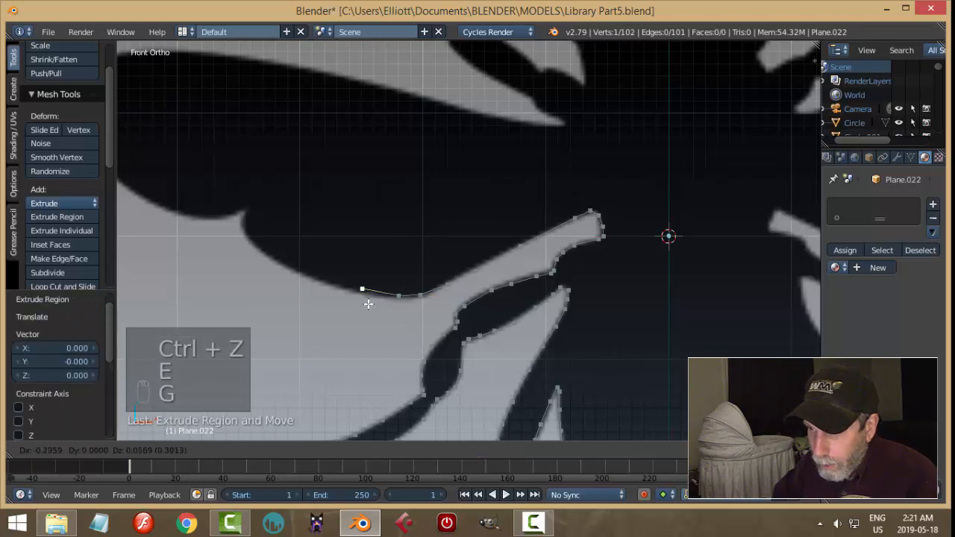
click(367, 305)
key(w)
click(358, 306)
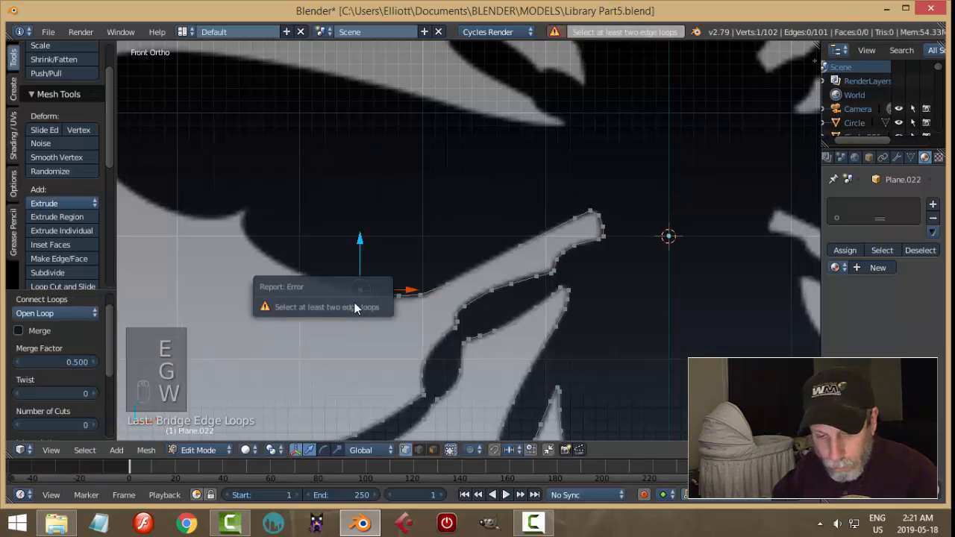
key(g)
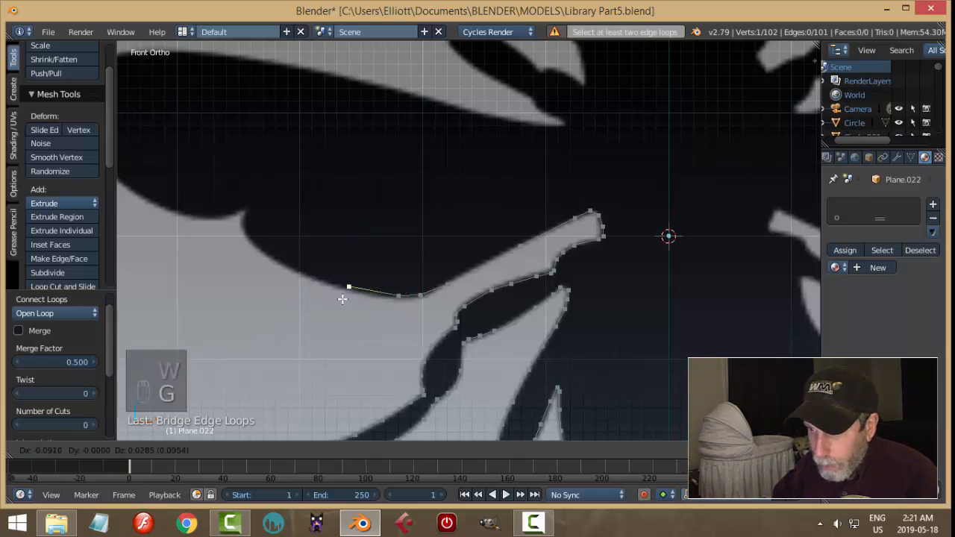
click(362, 307)
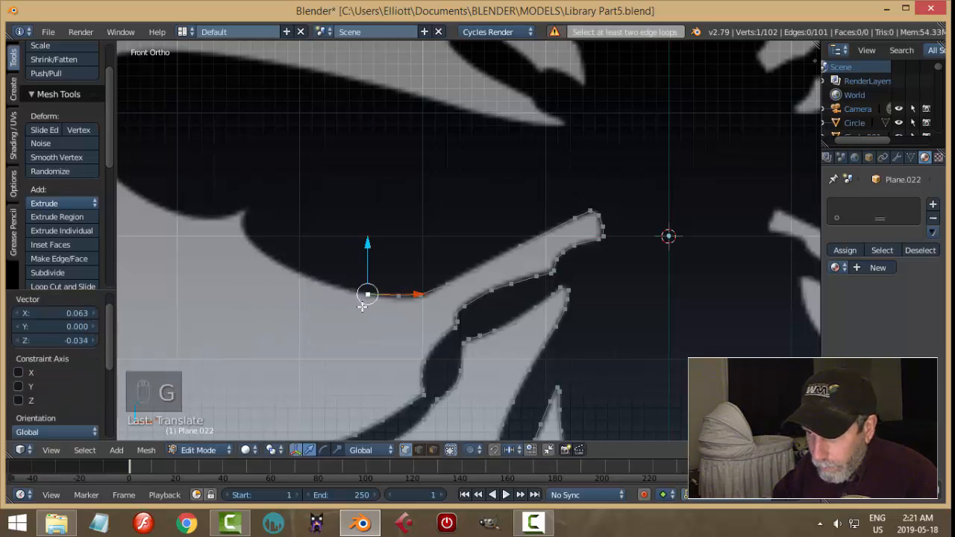
- Extrude two vertices outward along the rising lower edge of the small wing lobe
key(e)
click(360, 305)
key(g)
click(319, 291)
key(e)
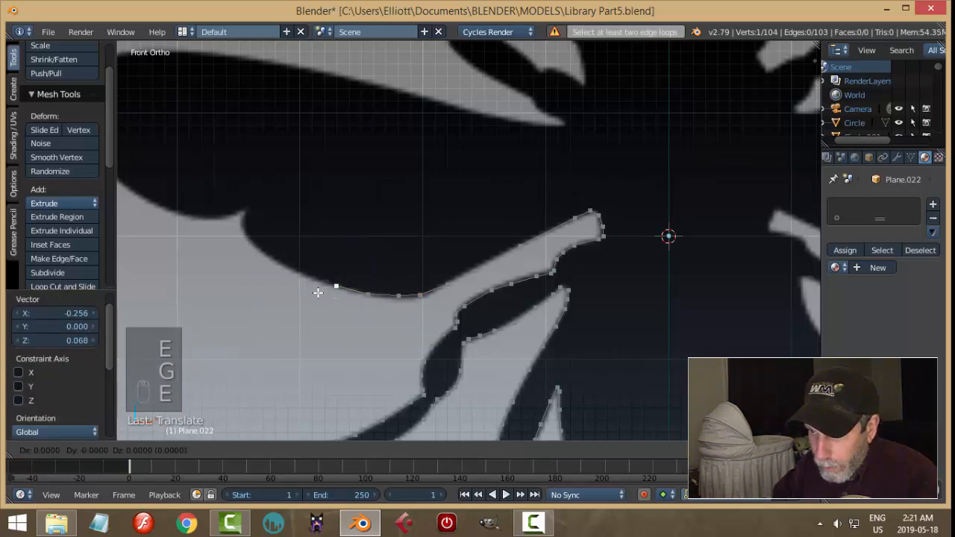
click(319, 292)
key(g)
click(267, 277)
- Trace the outer end of the small wing lobe up to the notch where it meets the large wing
key(e)
key(g)
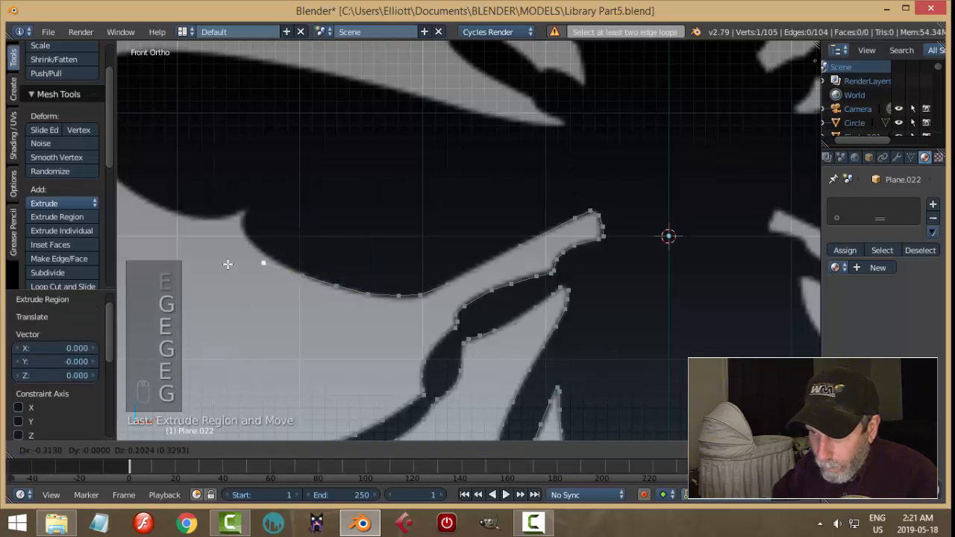
click(225, 253)
key(e)
key(g)
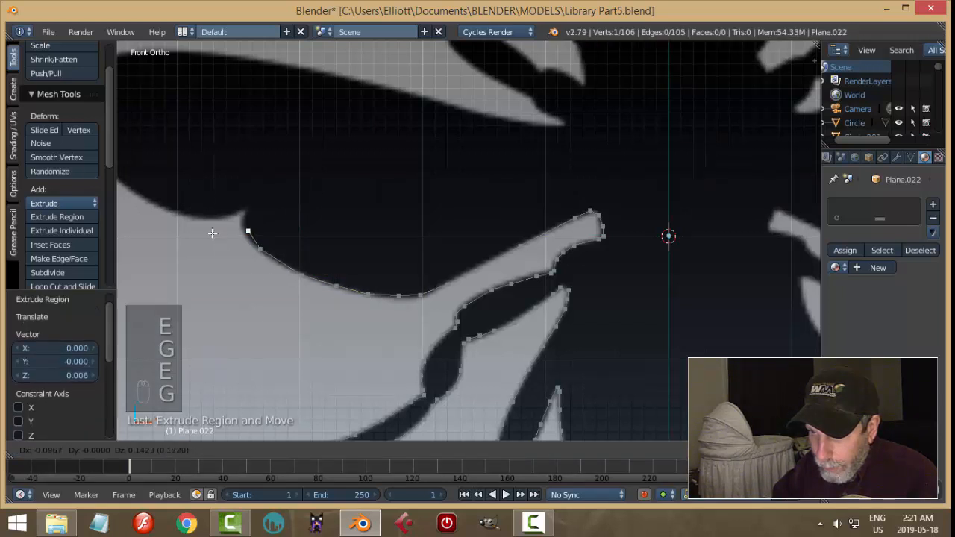
click(212, 234)
shift+middle_drag(271, 220, 386, 262)
key(e)
key(g)
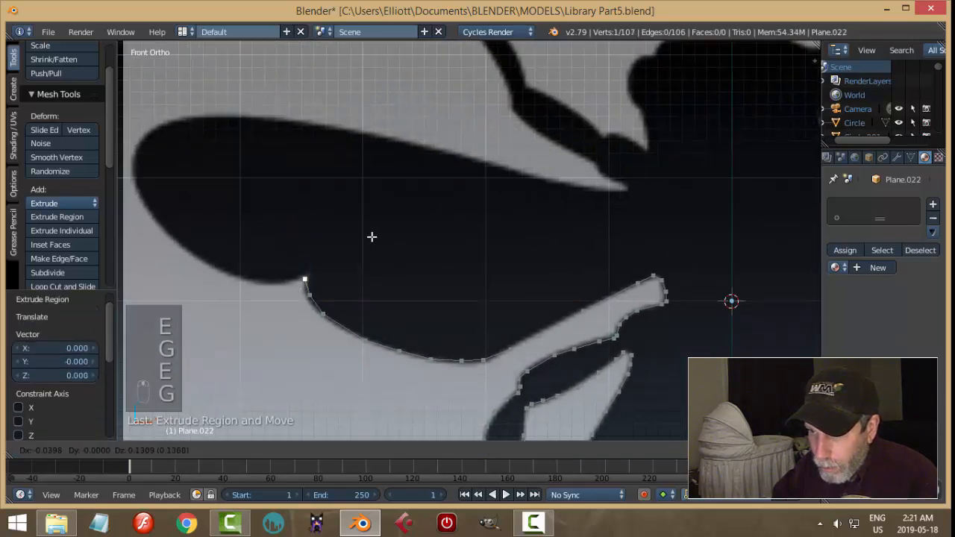
click(372, 238)
- Extrude vertices from the notch outward along the bottom edge of the large wing
key(e)
key(g)
click(372, 237)
key(g)
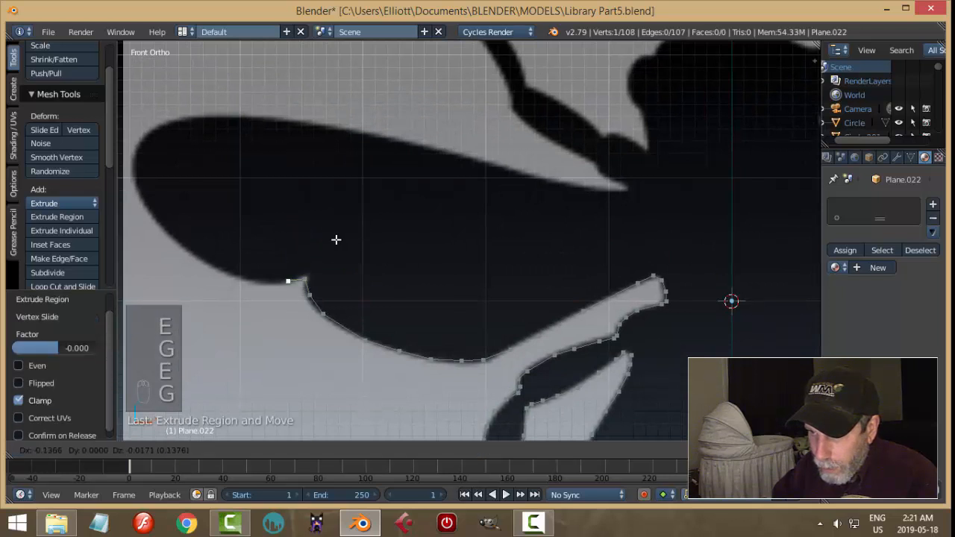
click(336, 239)
key(e)
key(g)
click(300, 239)
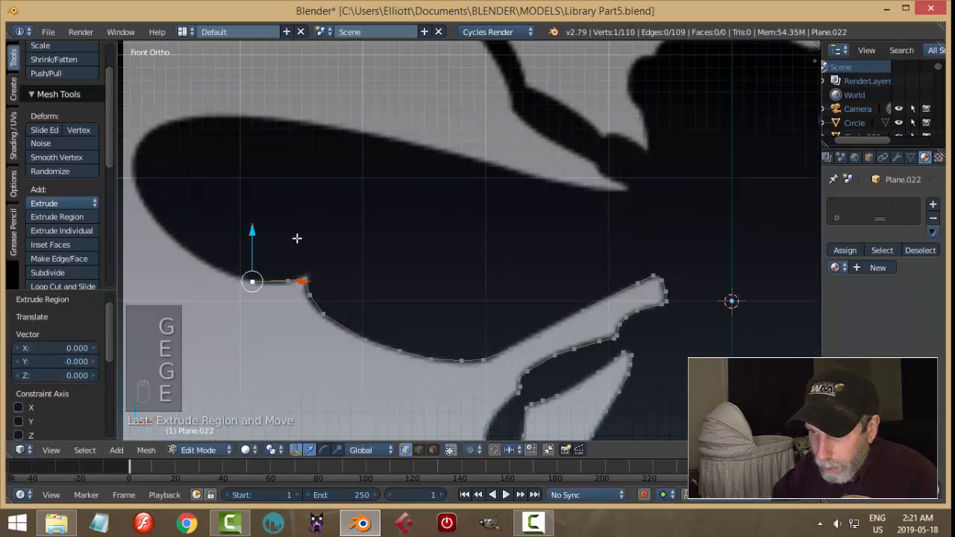
key(e)
key(g)
click(271, 228)
- Extrude two vertices up the slanted lower edge of the large wing toward its outer tip
shift+middle_drag(283, 207, 380, 266)
key(e)
right_click(354, 258)
key(g)
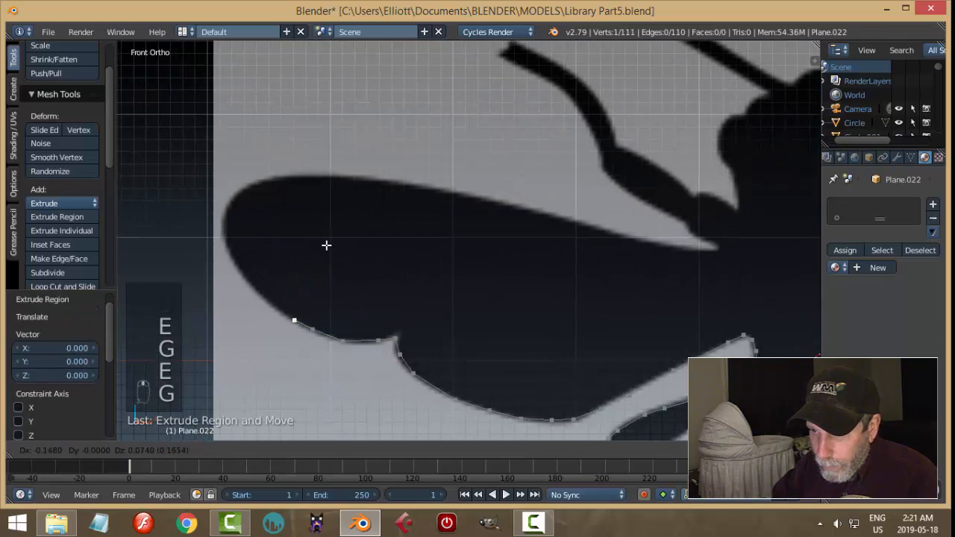
click(309, 235)
key(e)
right_click(310, 233)
key(g)
click(284, 206)
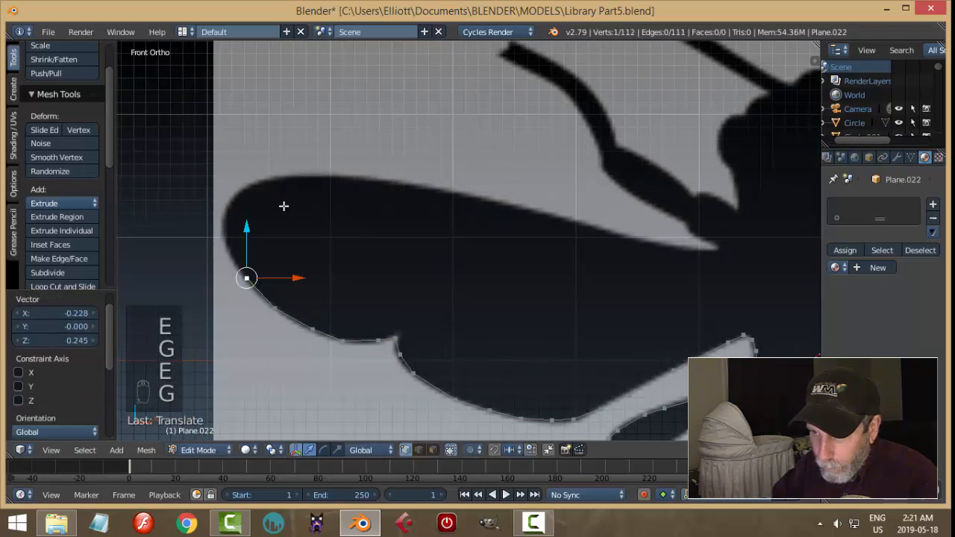
- Extrude vertices up around the outermost curve of the large wing's rounded tip
shift+middle_drag(284, 205, 388, 243)
key(e)
key(g)
click(375, 225)
key(e)
key(g)
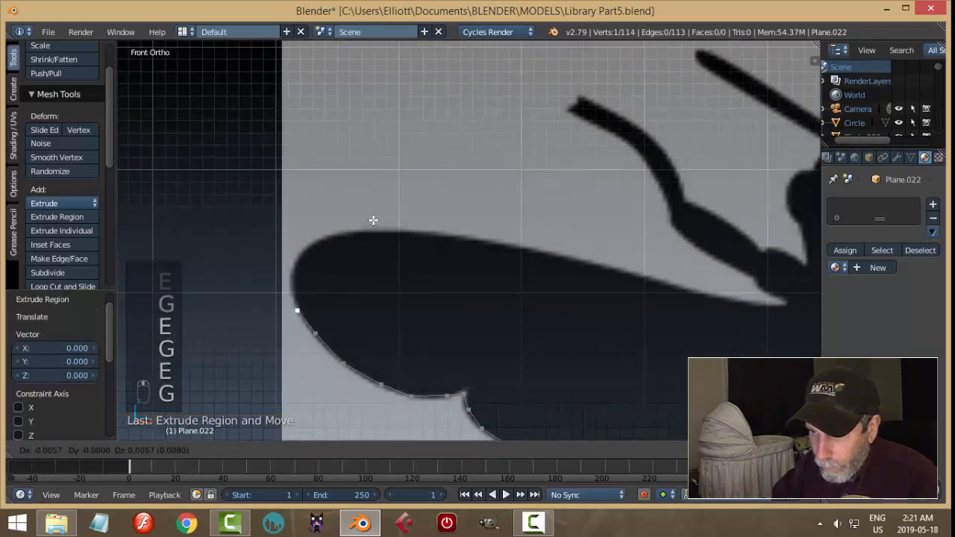
click(370, 201)
key(e)
key(g)
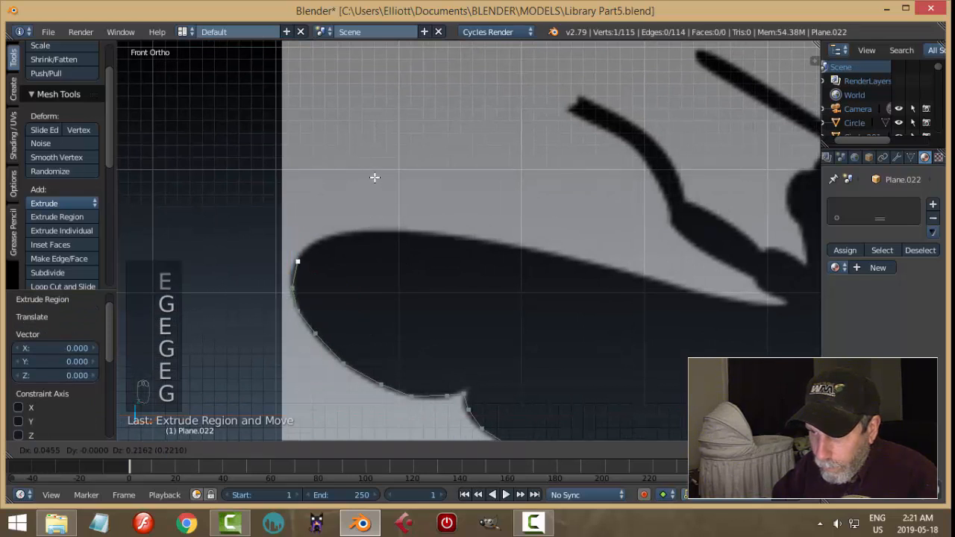
click(375, 177)
- Extrude vertices over the upper corner of the wing tip onto the large wing's top edge
key(e)
key(g)
click(454, 203)
key(e)
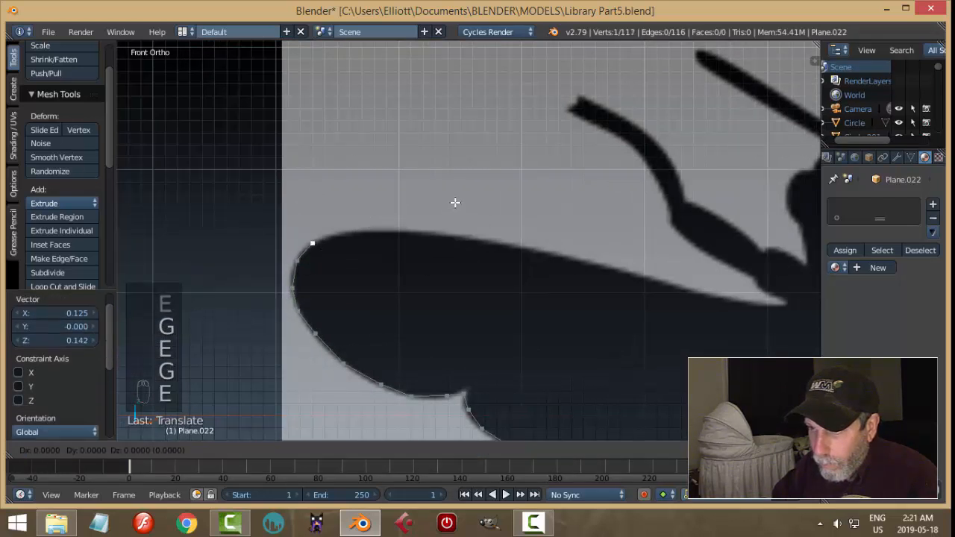
key(g)
click(478, 194)
key(e)
key(g)
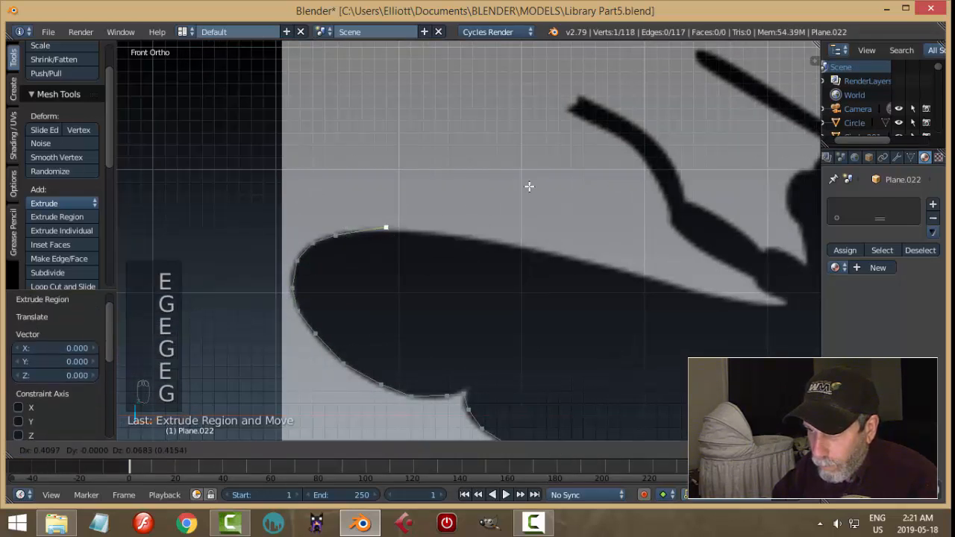
click(520, 190)
- Extrude three vertices inward along the outer half of the large wing's top edge
shift+middle_drag(563, 222, 479, 229)
key(e)
key(g)
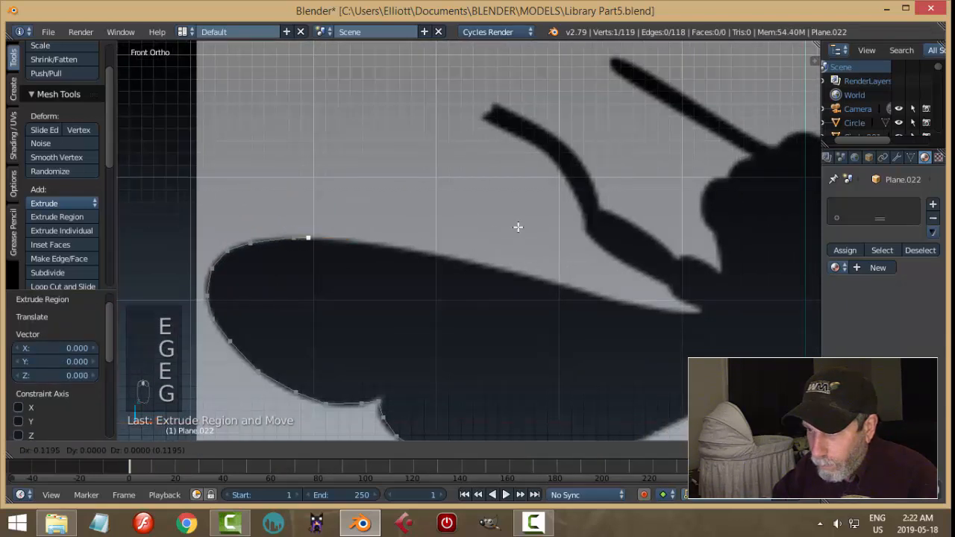
click(537, 227)
key(e)
key(g)
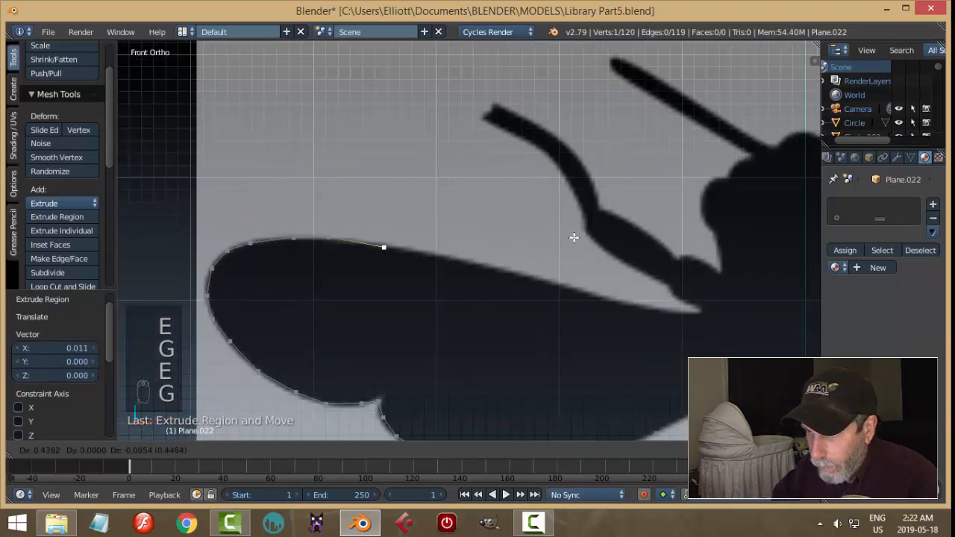
click(573, 235)
key(e)
key(g)
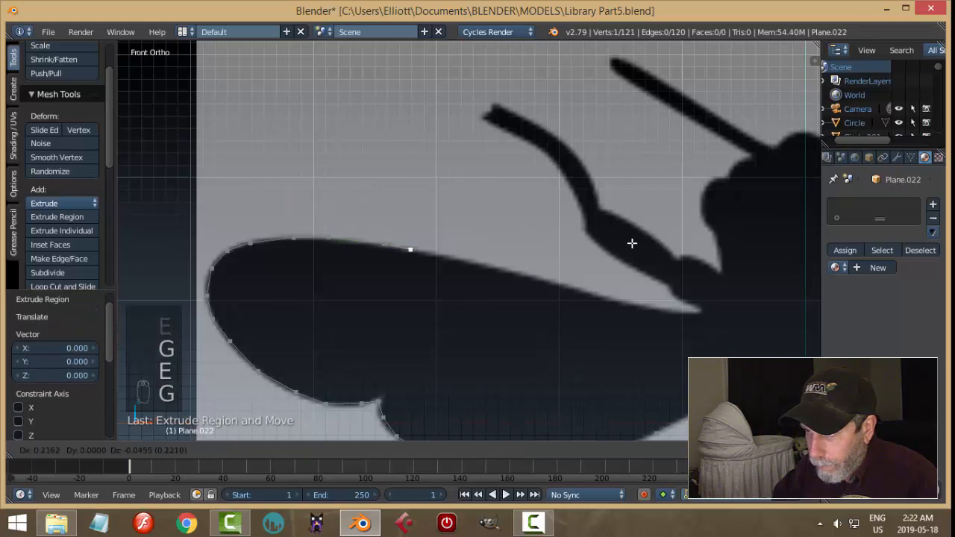
click(648, 248)
- Extrude three vertices down the inner half of the large wing's top edge toward the body
key(e)
key(g)
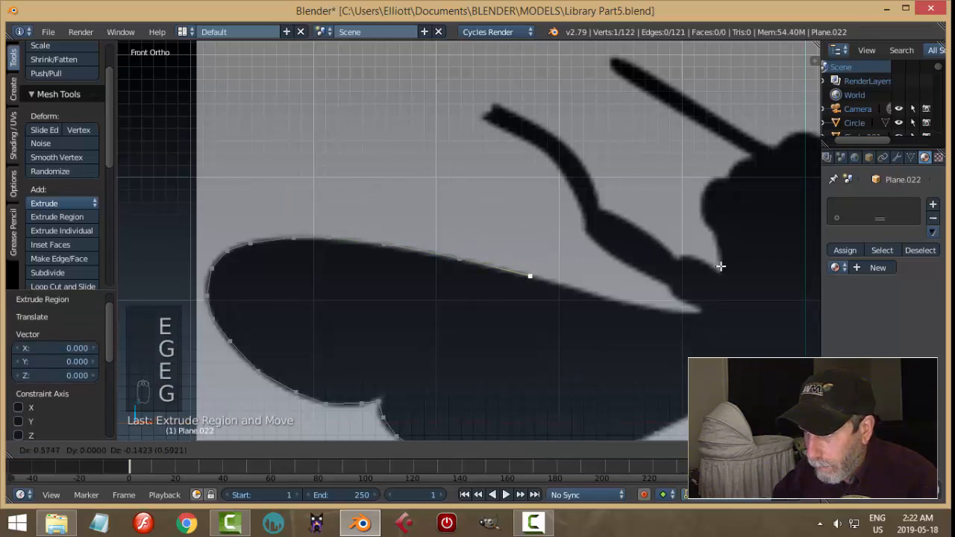
click(720, 267)
shift+middle_drag(736, 275, 635, 247)
key(e)
key(g)
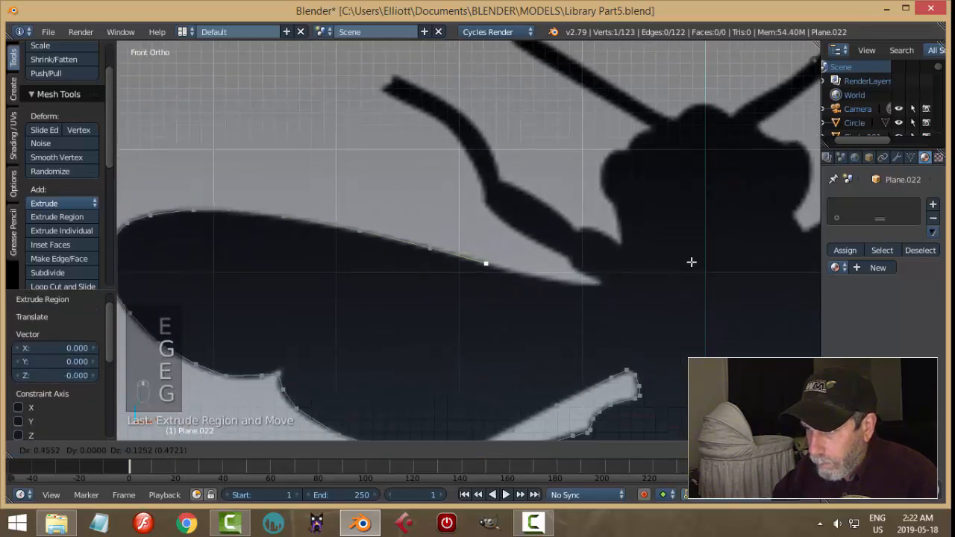
click(697, 265)
key(e)
key(g)
click(733, 273)
- Trace the end of the wing's top edge to the pointed tip of the gap between wing and front leg
shift+middle_drag(736, 273, 650, 258)
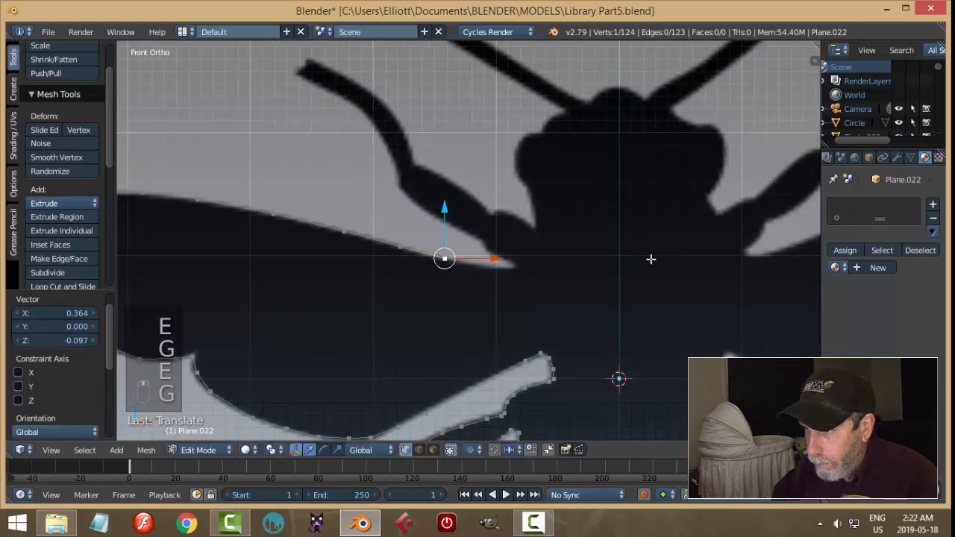
key(e)
key(g)
click(690, 268)
key(e)
key(g)
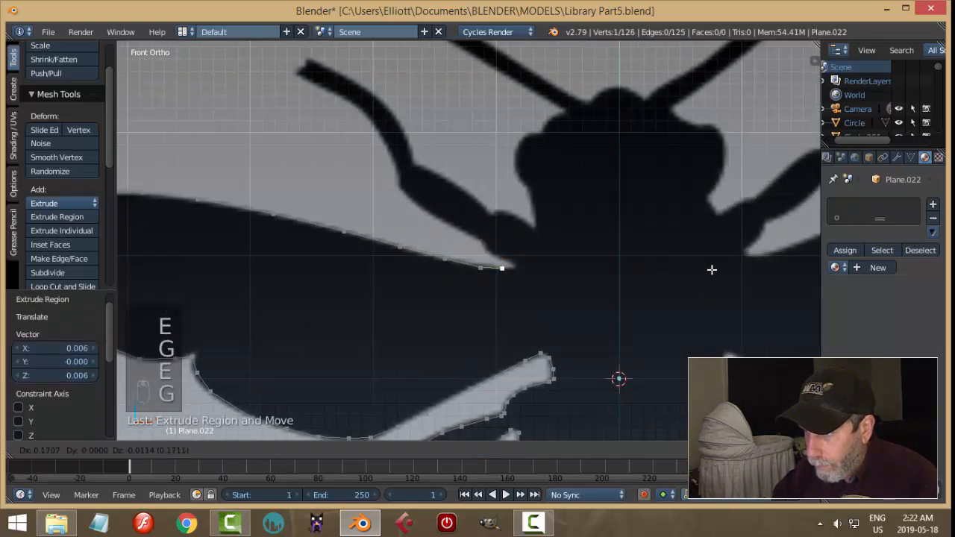
click(712, 269)
key(e)
key(g)
click(720, 266)
- Extrude vertices around the tip of the gap and back outward along the underside of the front leg's base
key(e)
key(g)
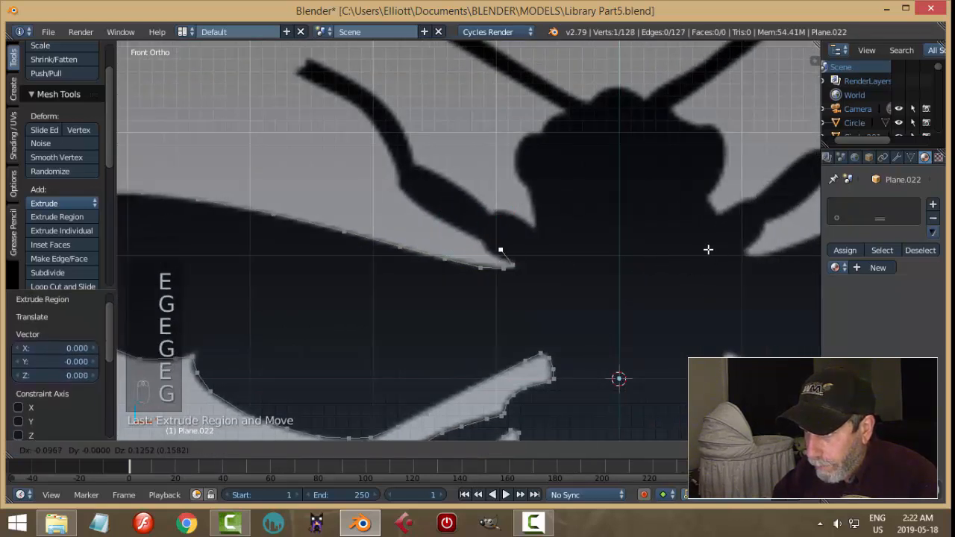
click(720, 257)
key(e)
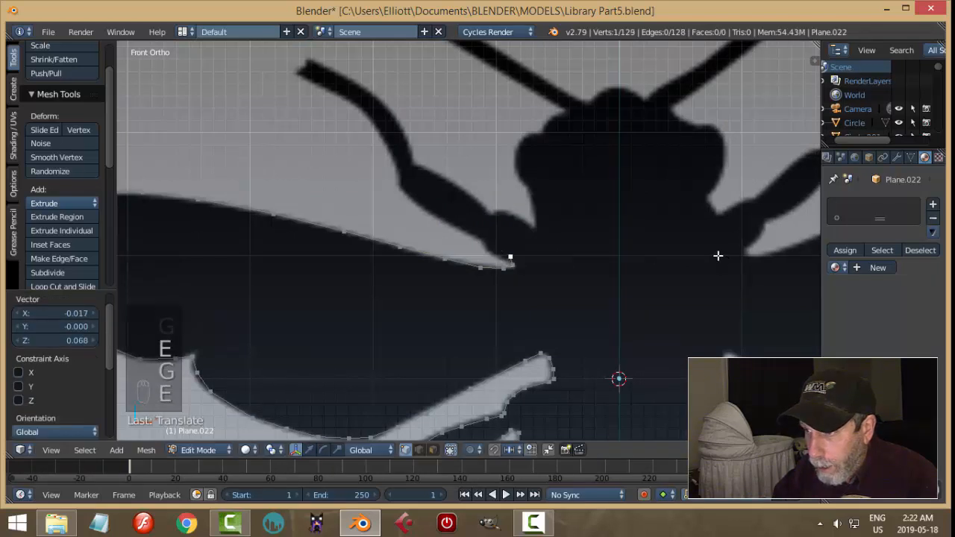
key(g)
click(695, 252)
key(e)
key(g)
click(689, 240)
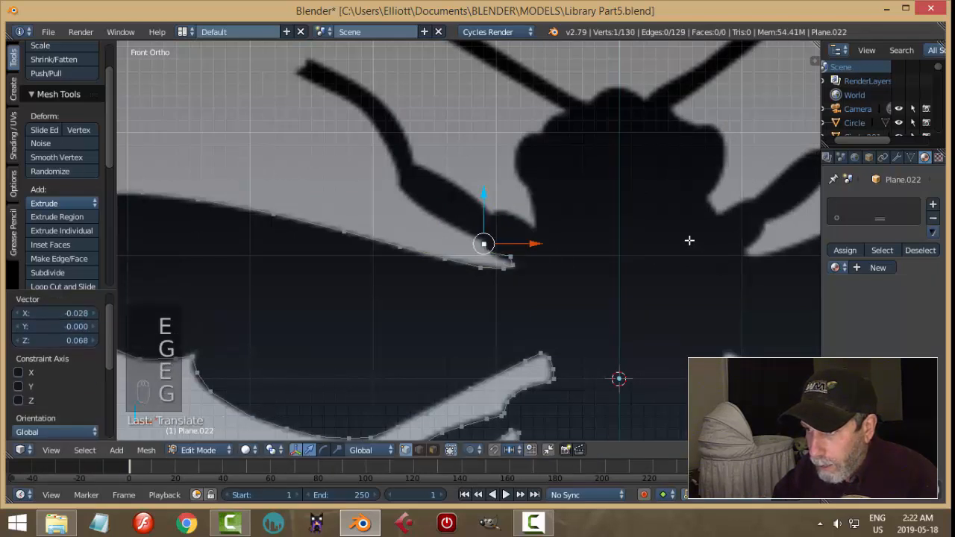
- Extrude two vertices outward from the base along the underside of the front leg's thick segment
shift+middle_drag(690, 240, 696, 277)
scroll(650, 289, up, 2)
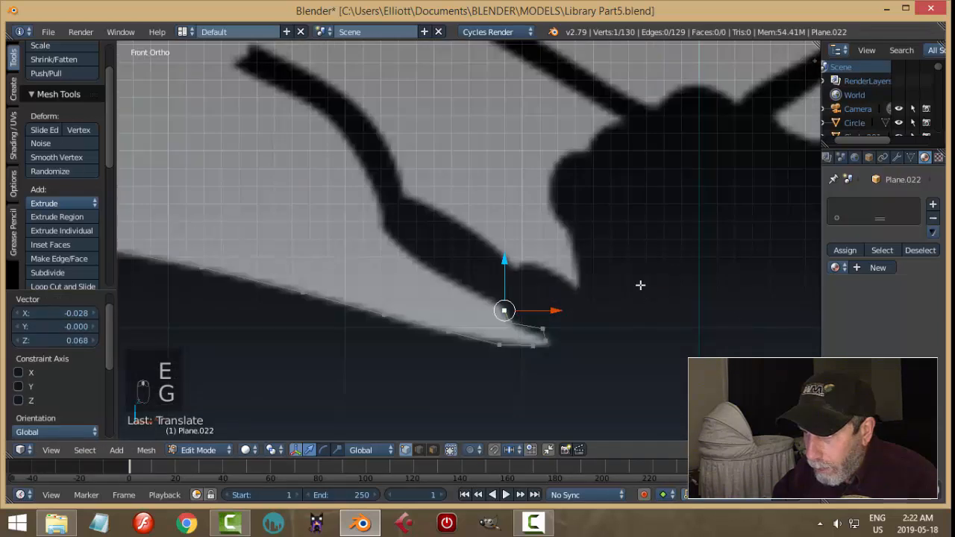
key(e)
click(633, 264)
shift+middle_drag(642, 295, 622, 273)
key(g)
click(627, 253)
key(e)
click(627, 253)
key(g)
click(610, 239)
- Extrude two more vertices along the middle of the thick leg segment's lower edge, adjusting them onto the silhouette
key(e)
click(622, 273)
key(g)
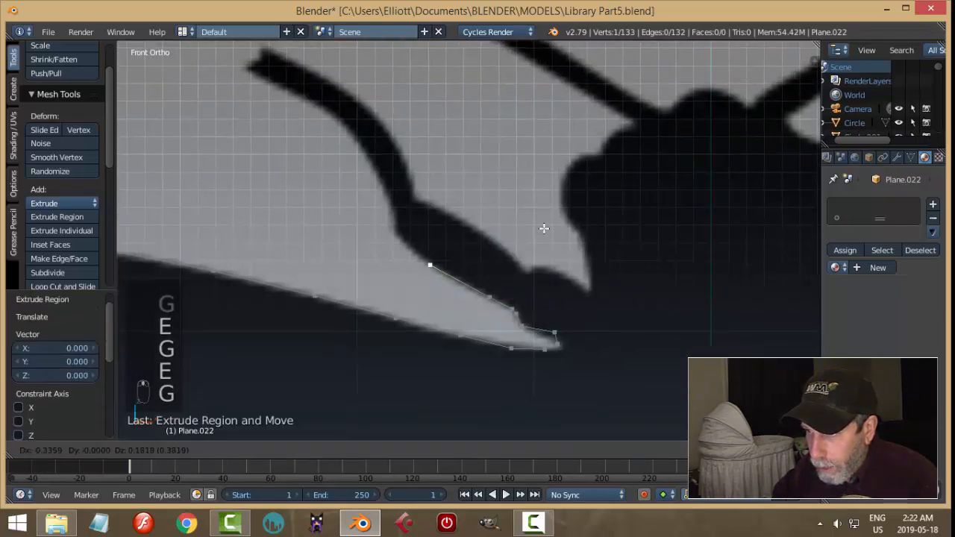
click(544, 228)
key(g)
click(569, 245)
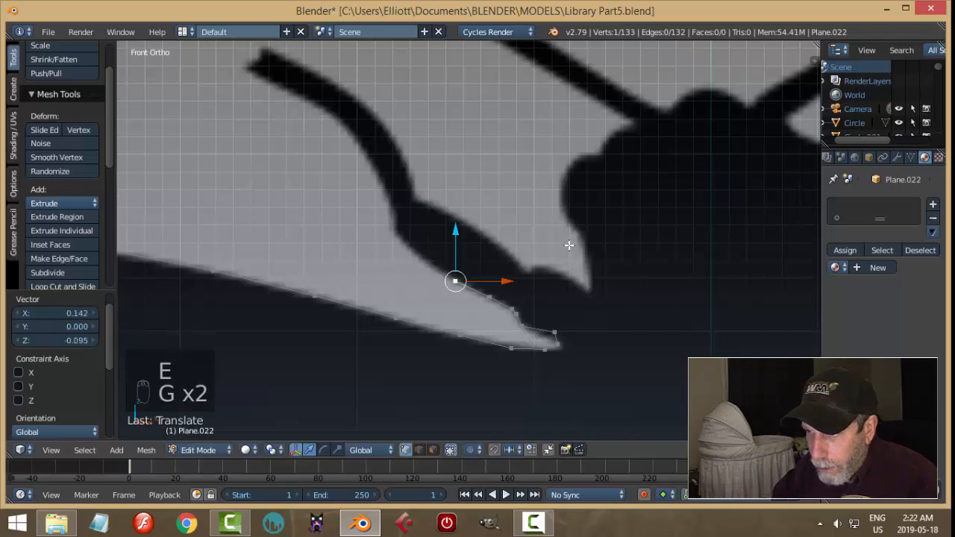
key(e)
click(559, 237)
key(g)
click(536, 221)
- Extrude three vertices around the outer side of the knee where the thick and thin leg segments meet
shift+middle_drag(529, 215, 564, 268)
key(e)
click(565, 269)
key(g)
click(530, 241)
key(e)
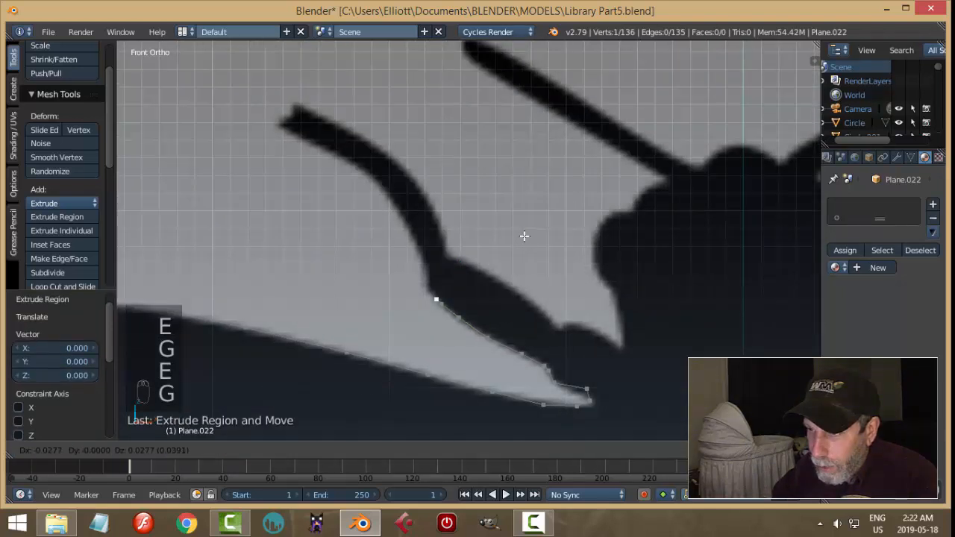
click(520, 222)
key(e)
click(517, 219)
key(g)
click(514, 203)
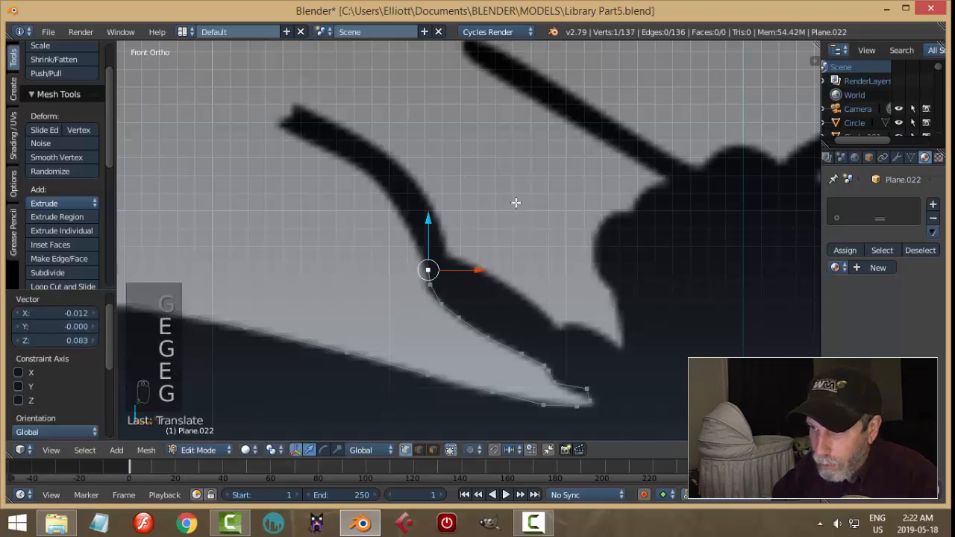
- Extrude two vertices up the outer edge of the thin leg segment above the knee
shift+middle_drag(514, 203, 561, 264)
key(e)
click(556, 246)
key(g)
click(551, 222)
shift+middle_drag(536, 226, 582, 286)
key(e)
click(570, 275)
key(g)
click(554, 247)
- Extrude two vertices around the bend in the thin leg segment's outer edge
key(e)
click(549, 245)
key(g)
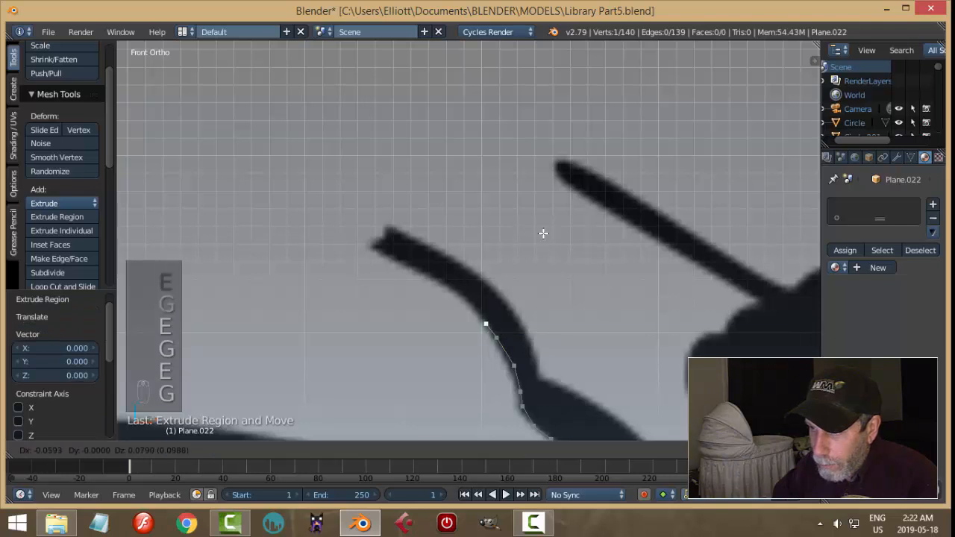
click(536, 224)
shift+middle_drag(580, 291, 586, 303)
key(e)
click(584, 300)
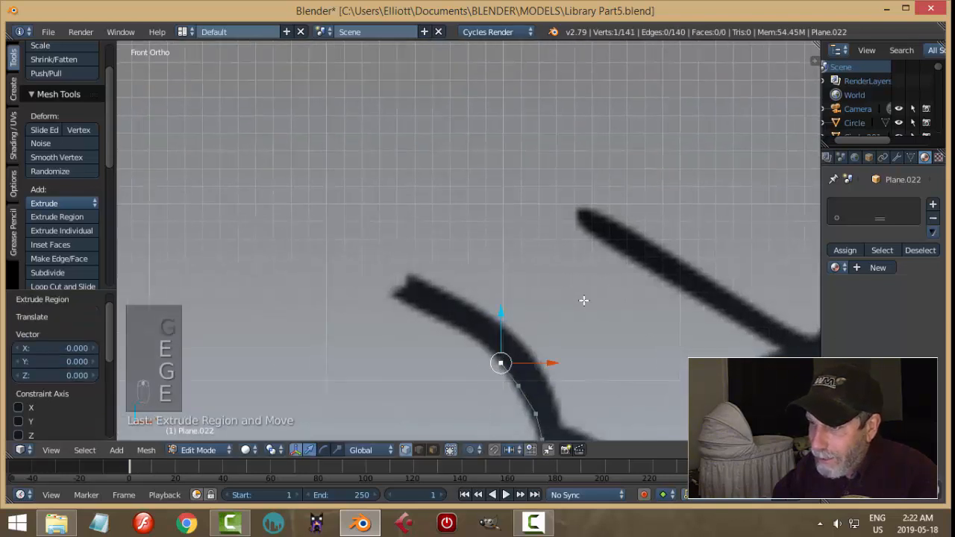
key(g)
click(548, 266)
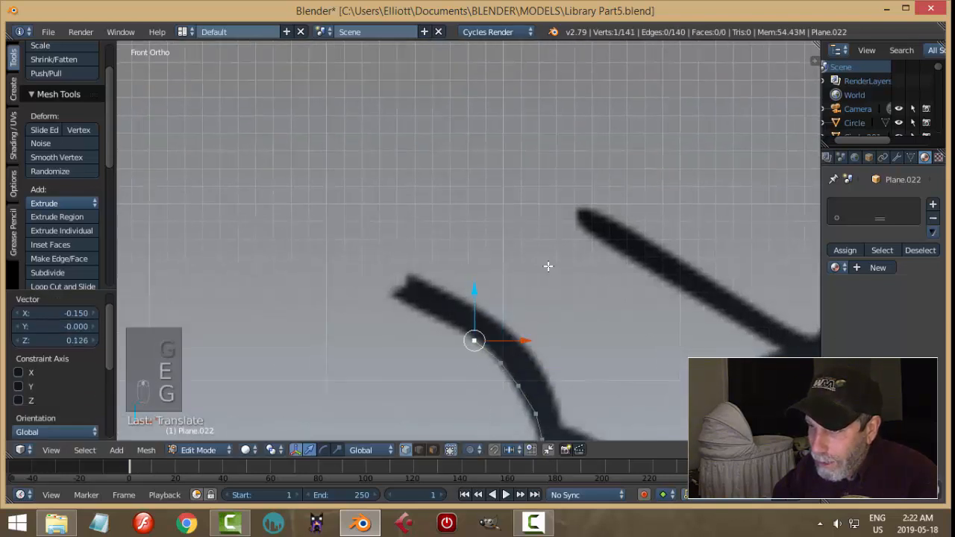
- Extrude two vertices along the straight part of the thin leg segment's lower edge to its outer end
key(e)
click(563, 313)
key(g)
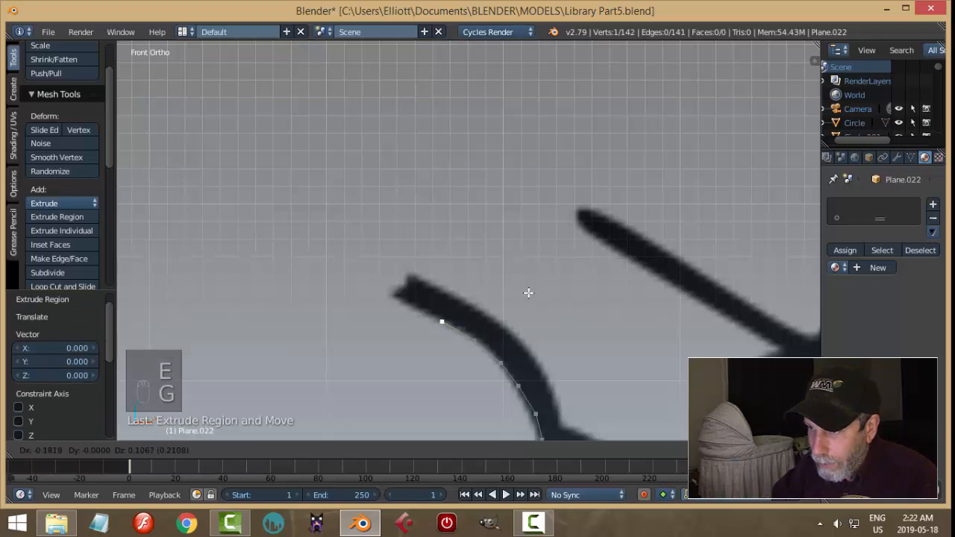
click(528, 293)
key(e)
click(522, 289)
key(g)
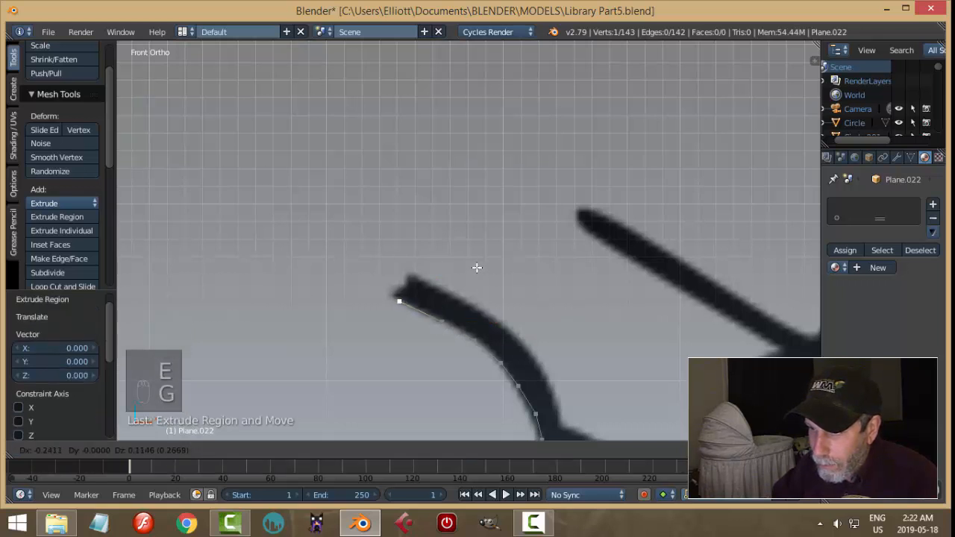
click(473, 262)
- Extrude two vertices around the lower corner of the front leg's notched end
key(e)
click(473, 261)
key(g)
click(474, 256)
key(e)
click(477, 254)
key(g)
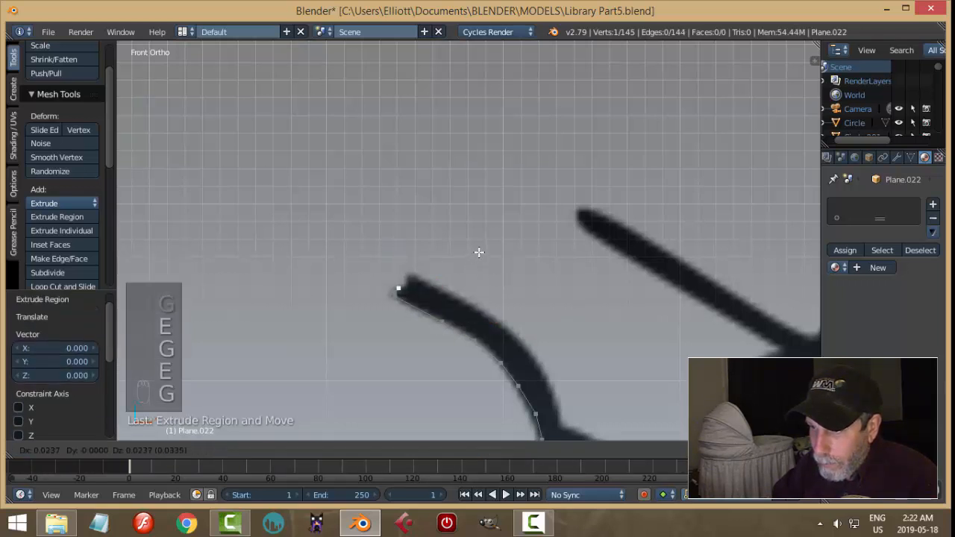
click(479, 252)
- Extrude two vertices through the notch up to the upper corner of the front leg's end
key(e)
click(482, 249)
key(g)
click(485, 250)
key(e)
click(488, 249)
key(g)
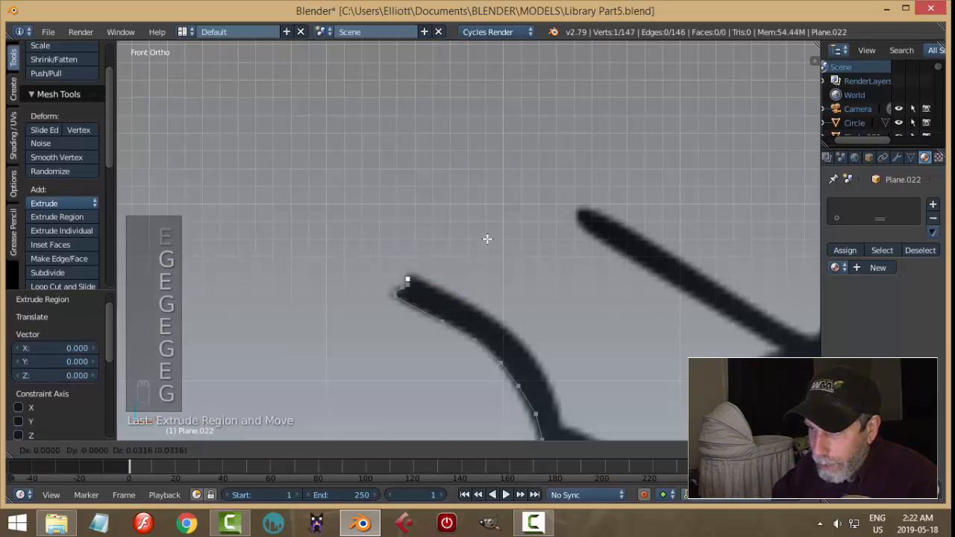
click(486, 235)
- Place a vertex at the leg end's upper corner and extrude another along the start of the upper edge
key(e)
click(498, 235)
key(g)
click(500, 235)
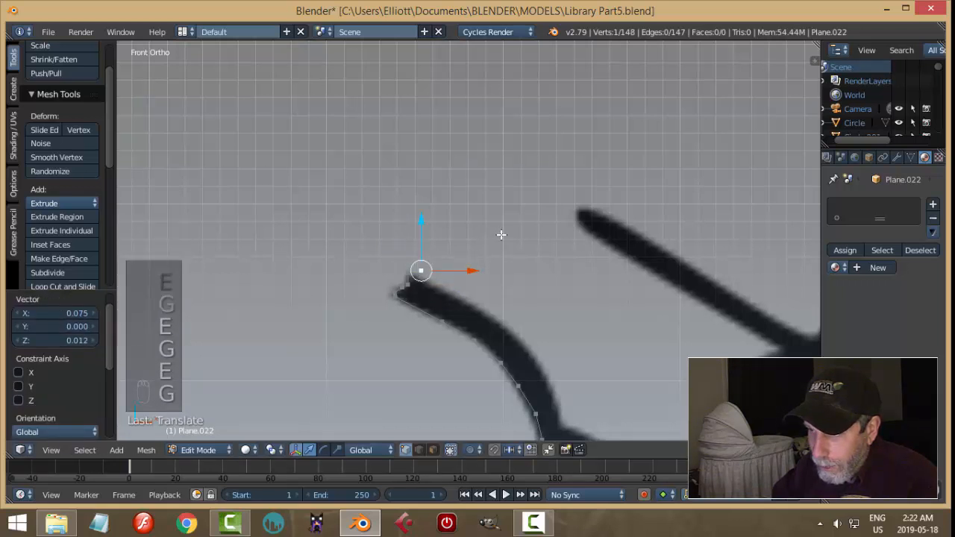
key(g)
click(498, 242)
key(e)
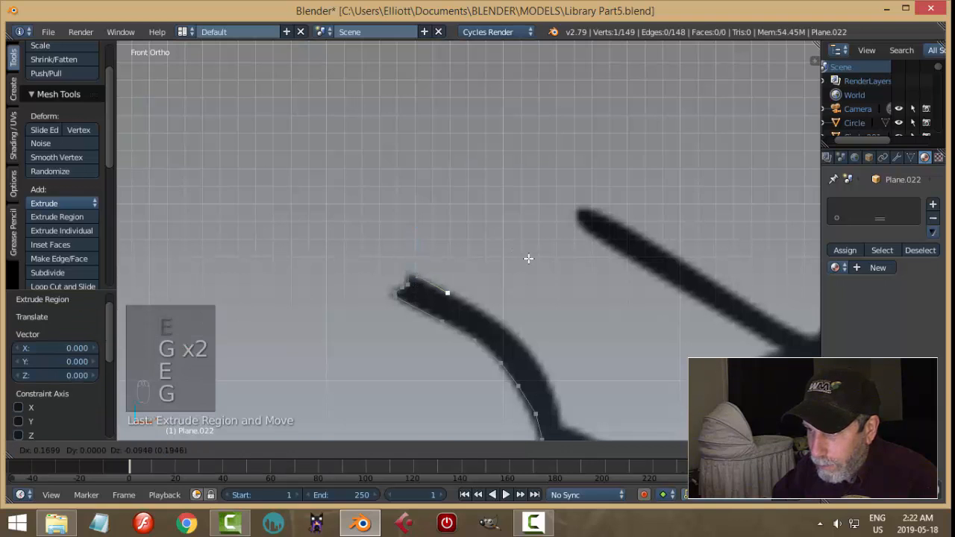
click(528, 258)
- Extrude two vertices along the thin leg segment's upper edge up to the bend
key(e)
key(g)
click(576, 283)
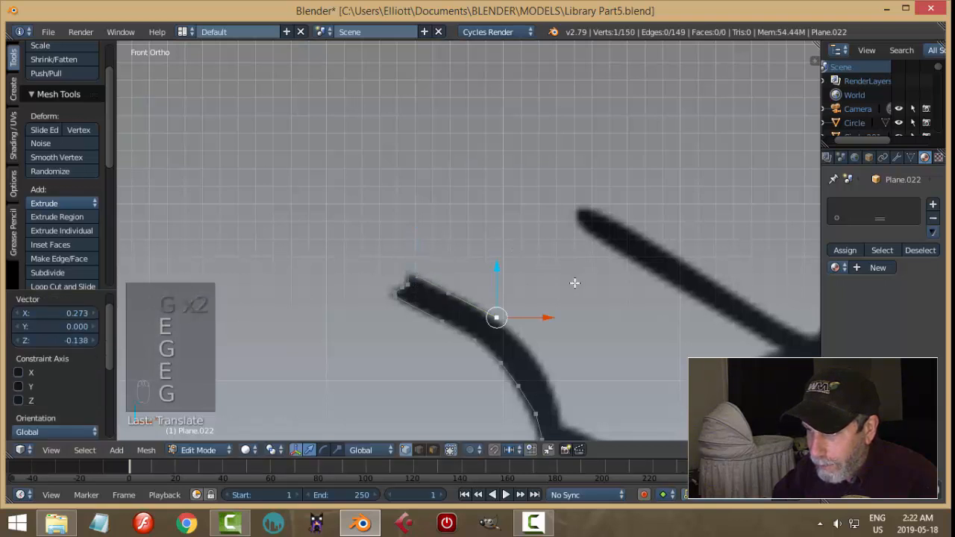
key(g)
click(554, 273)
key(e)
key(g)
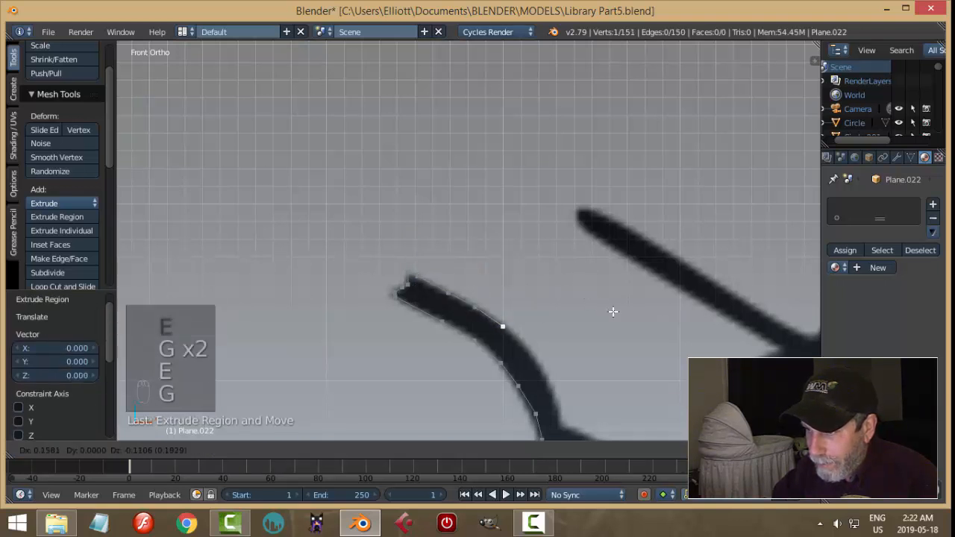
click(613, 312)
- Extrude two vertices around the bend in the thin leg segment's inner edge
shift+middle_drag(614, 313, 593, 266)
key(e)
key(g)
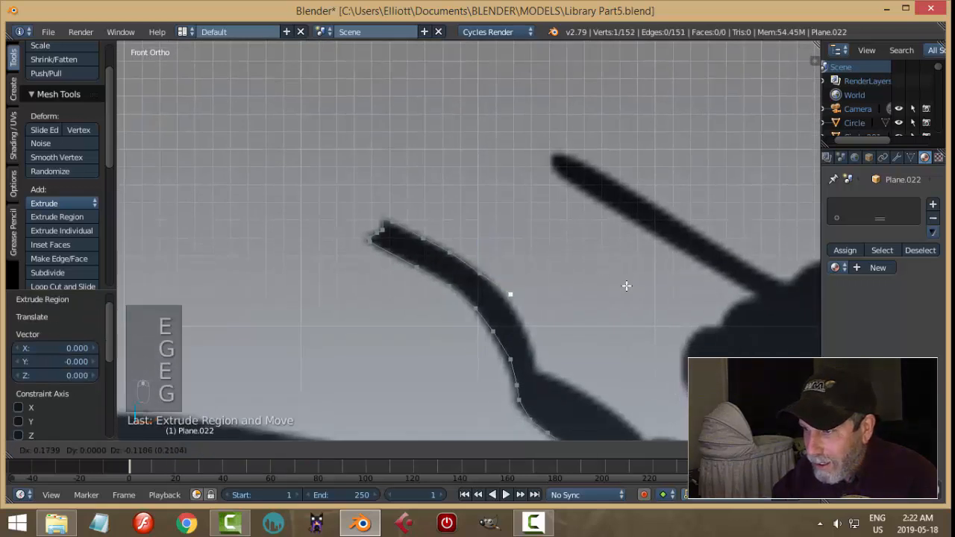
click(619, 286)
key(e)
key(g)
click(620, 286)
key(g)
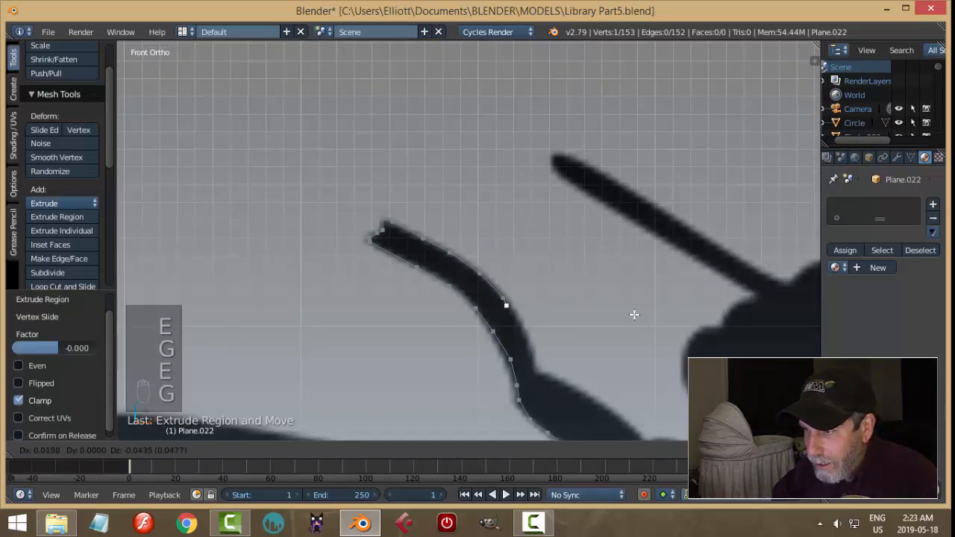
click(646, 326)
- Extrude two vertices down the thin leg segment's inner edge to the inner corner of the knee
shift+middle_drag(646, 348, 613, 266)
key(e)
click(613, 268)
key(g)
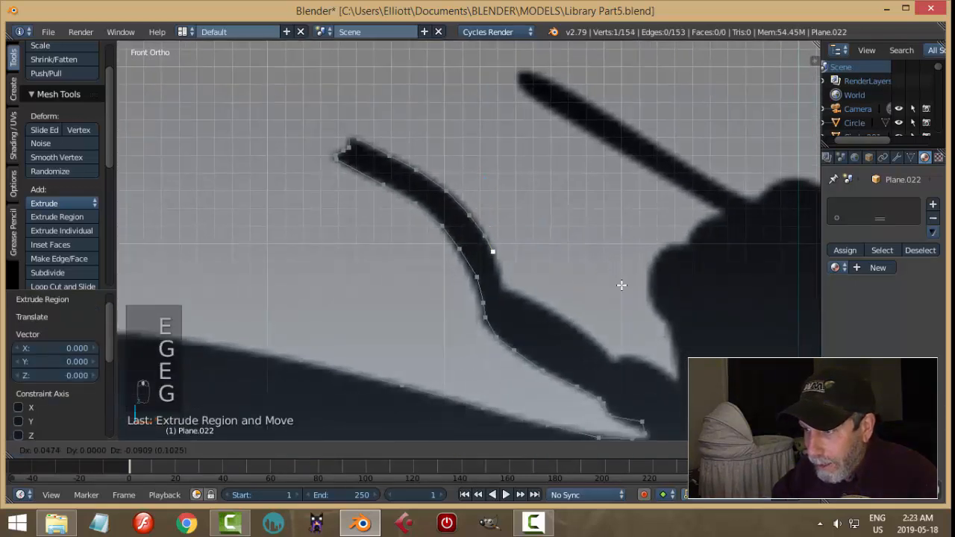
click(623, 289)
key(e)
click(623, 289)
key(g)
click(628, 310)
- Slide the knee vertex into place and extrude two vertices onto the start of the thick segment's upper edge
key(e)
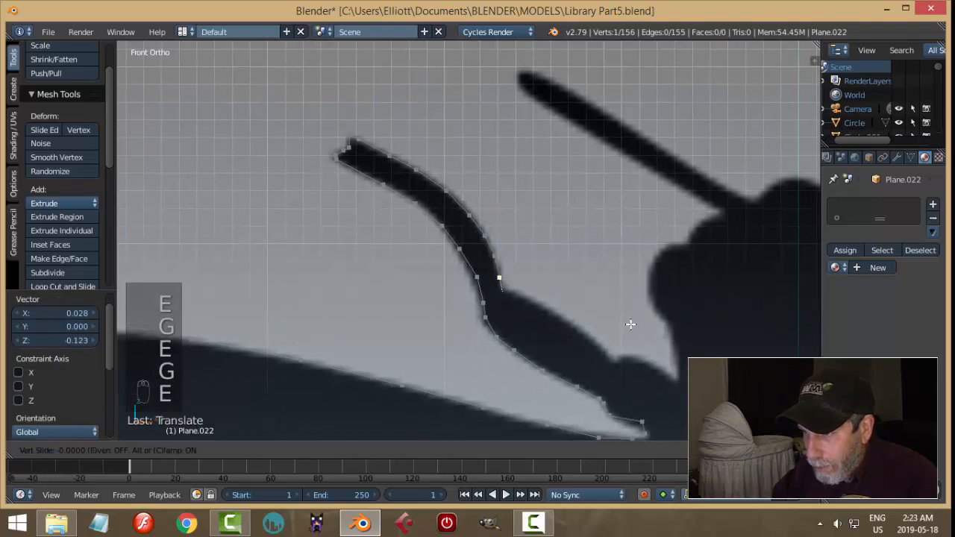
click(630, 323)
key(e)
click(634, 325)
key(g)
click(638, 326)
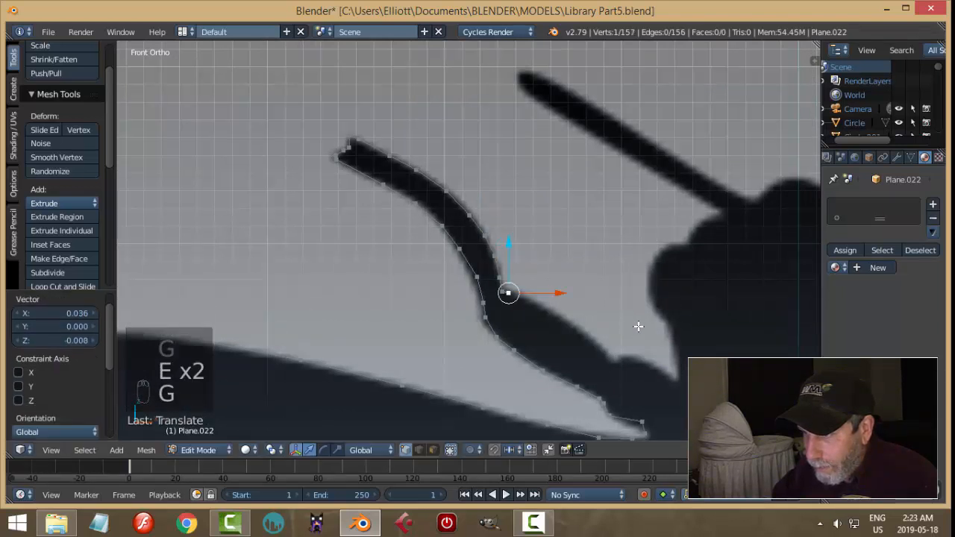
key(e)
click(638, 326)
key(g)
click(653, 332)
- Extrude three vertices along the thick leg segment's upper edge toward the body
shift+middle_drag(655, 331, 585, 258)
key(e)
click(636, 280)
key(e)
click(637, 280)
key(g)
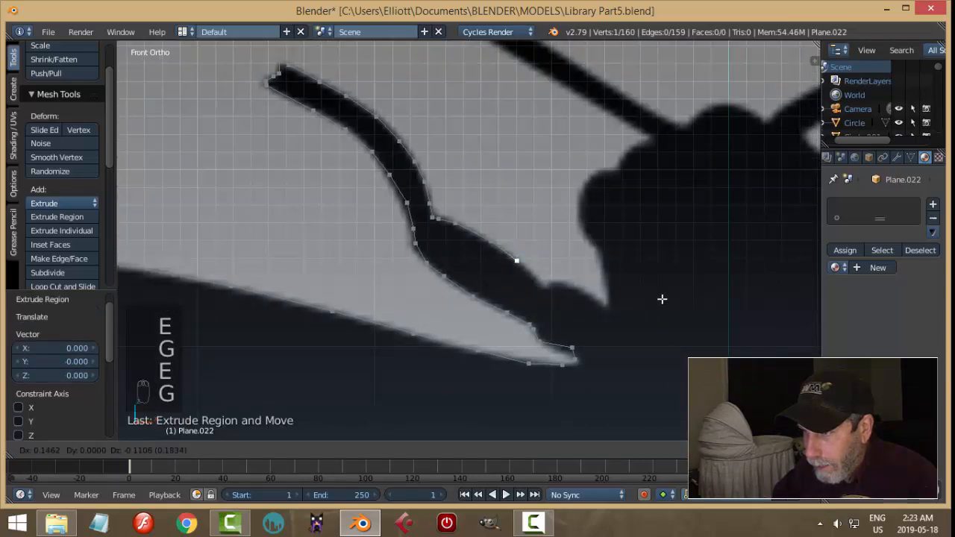
click(661, 299)
key(e)
click(662, 300)
key(g)
click(681, 316)
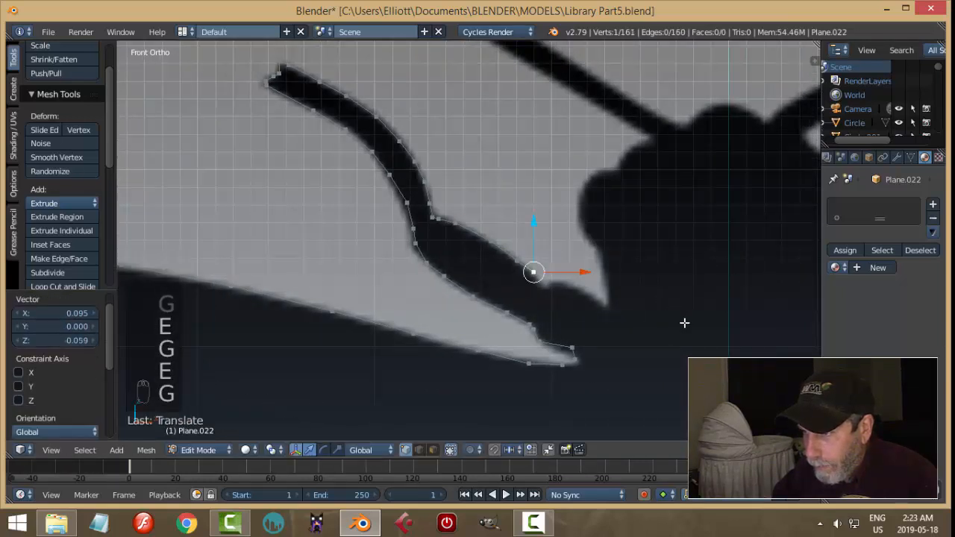
- Extrude two vertices through the small notch between the thick leg segment and the rounded base segment
shift+middle_drag(684, 322, 618, 264)
key(e)
click(621, 266)
key(g)
click(630, 277)
key(e)
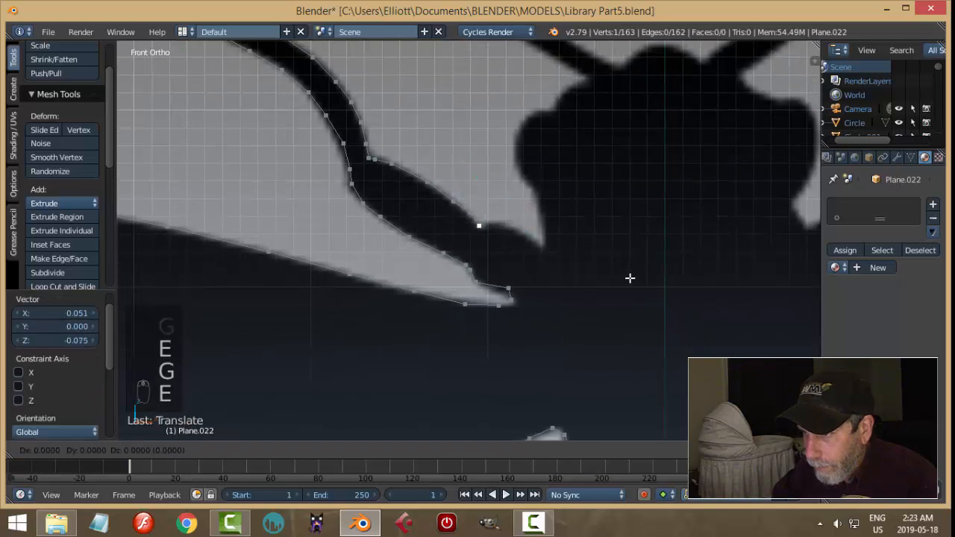
click(634, 278)
key(g)
click(639, 279)
- Extrude two vertices over the top of the leg's rounded base segment, nudging the last onto the silhouette edge
key(e)
click(640, 278)
key(g)
click(644, 274)
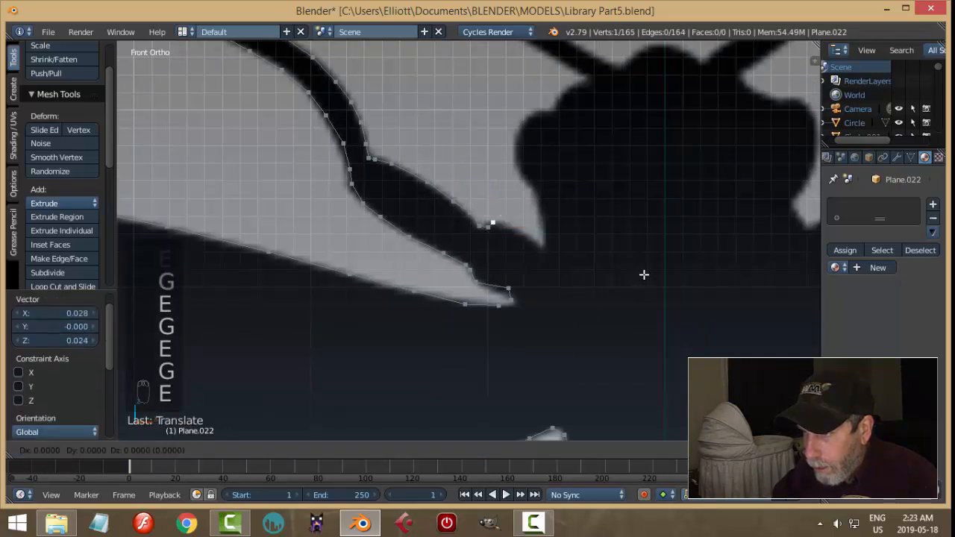
key(e)
click(646, 275)
key(g)
click(665, 279)
key(g)
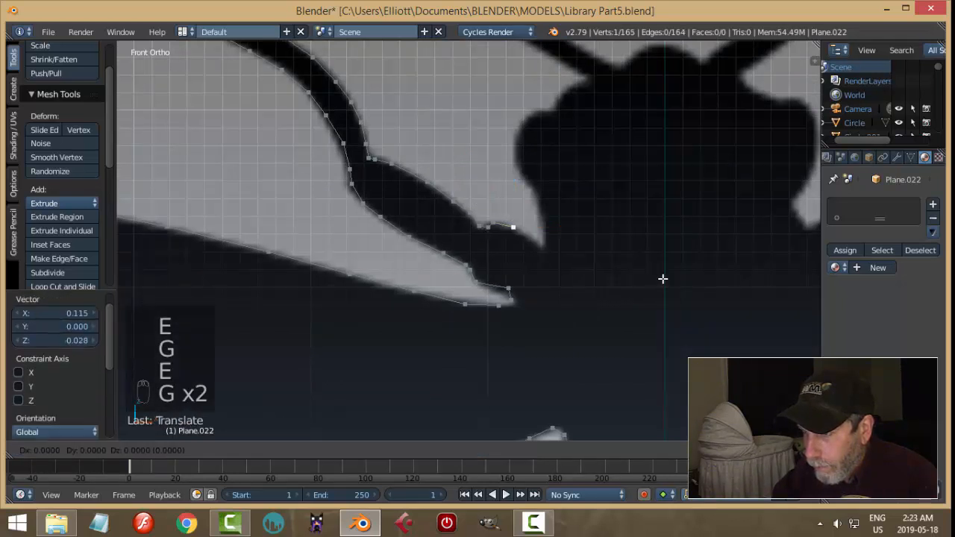
click(663, 278)
key(g)
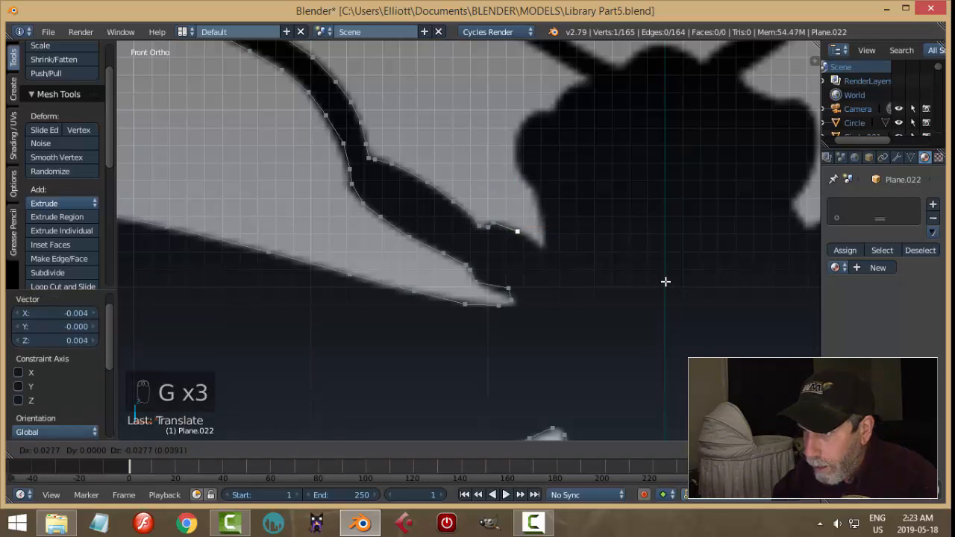
click(664, 279)
- Extrude two vertices down the far end of the leg's rounded base segment to the crevice beside the head
key(e)
click(664, 277)
key(g)
click(684, 294)
key(e)
click(686, 295)
key(g)
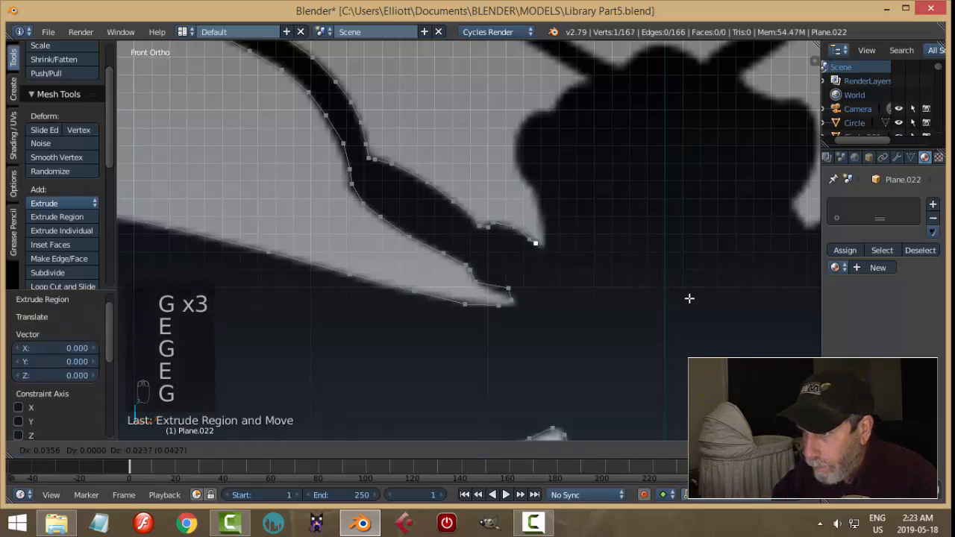
click(694, 298)
- Extrude two vertices around the crevice tip and adjust the last one onto the head's lower side edge
key(e)
key(g)
click(701, 294)
key(e)
click(702, 293)
key(g)
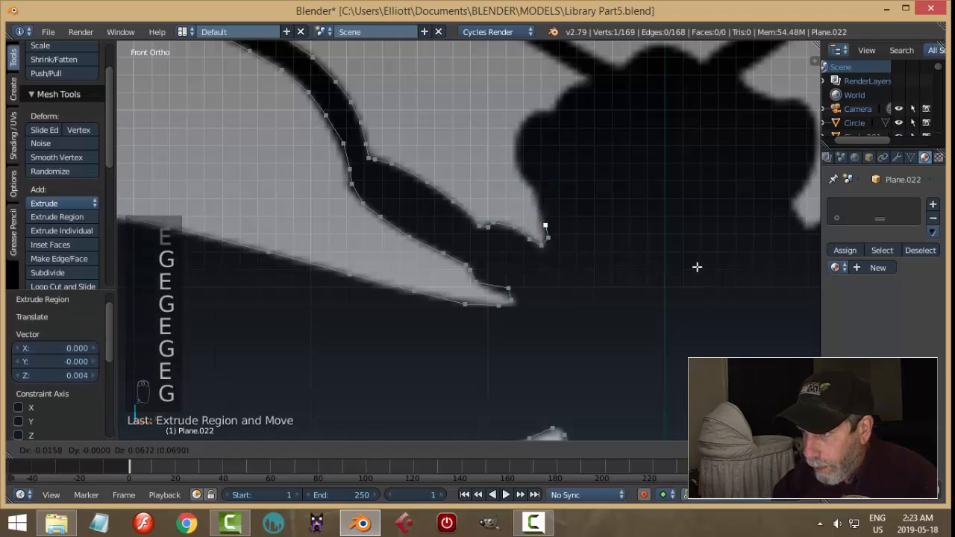
click(695, 263)
key(g)
click(693, 278)
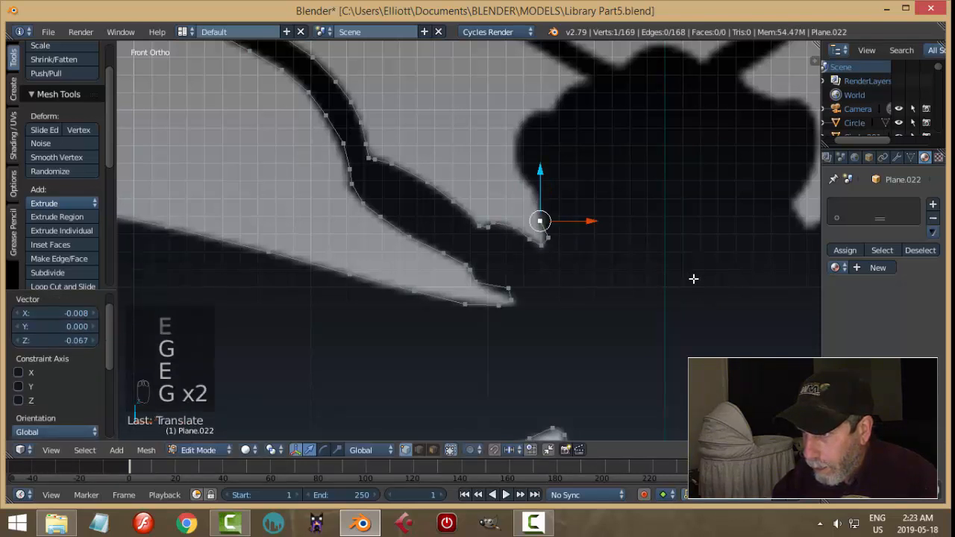
- Extrude three vertices up the lower side of the head toward its rounded bulge
key(e)
click(694, 279)
key(g)
click(693, 266)
key(e)
click(693, 256)
key(g)
click(692, 249)
key(e)
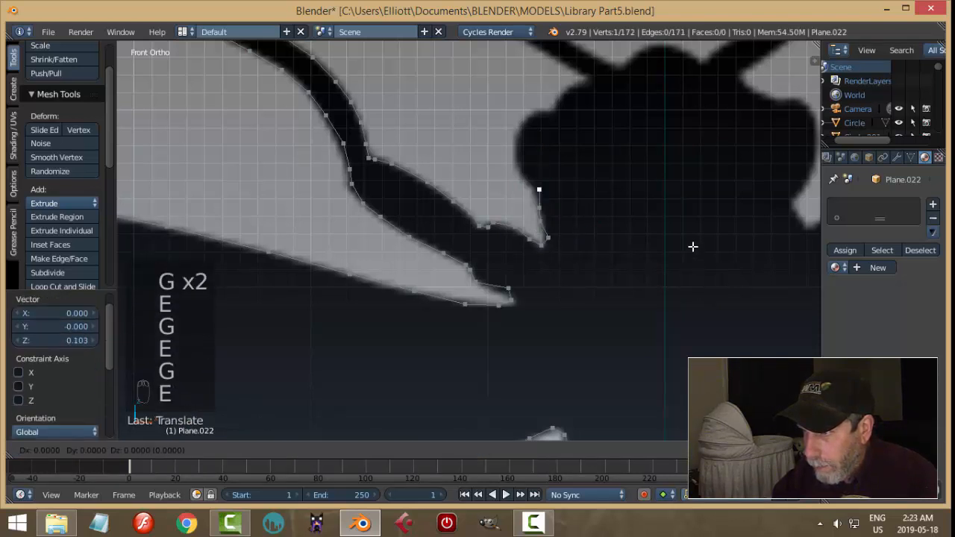
click(684, 235)
key(g)
click(682, 235)
- Extrude five vertices around the outer curve of the head's rounded side bulge
key(e)
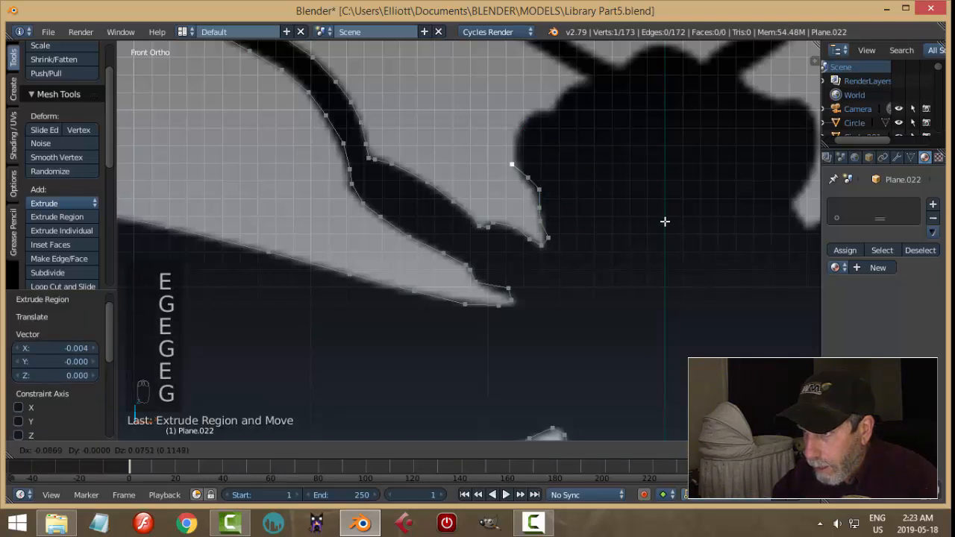
click(669, 221)
key(e)
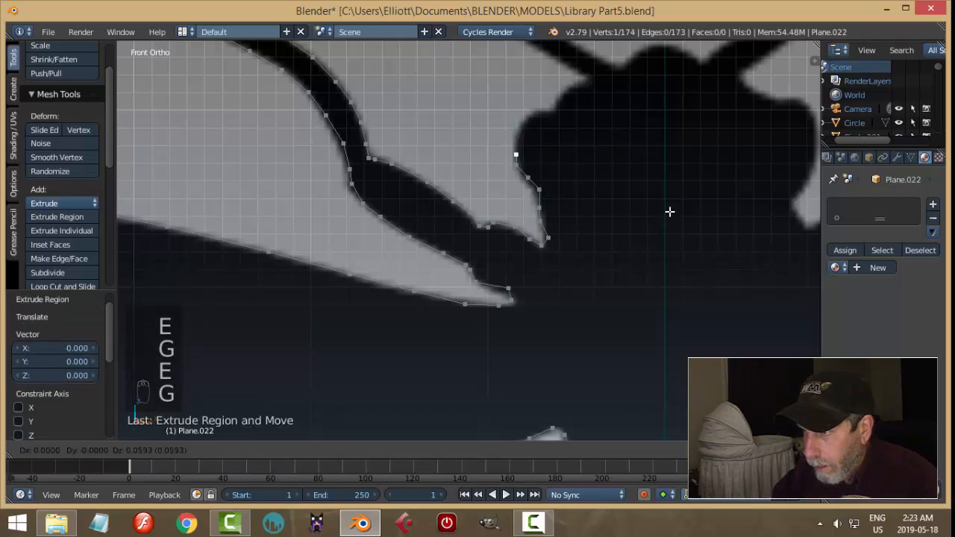
click(669, 199)
key(e)
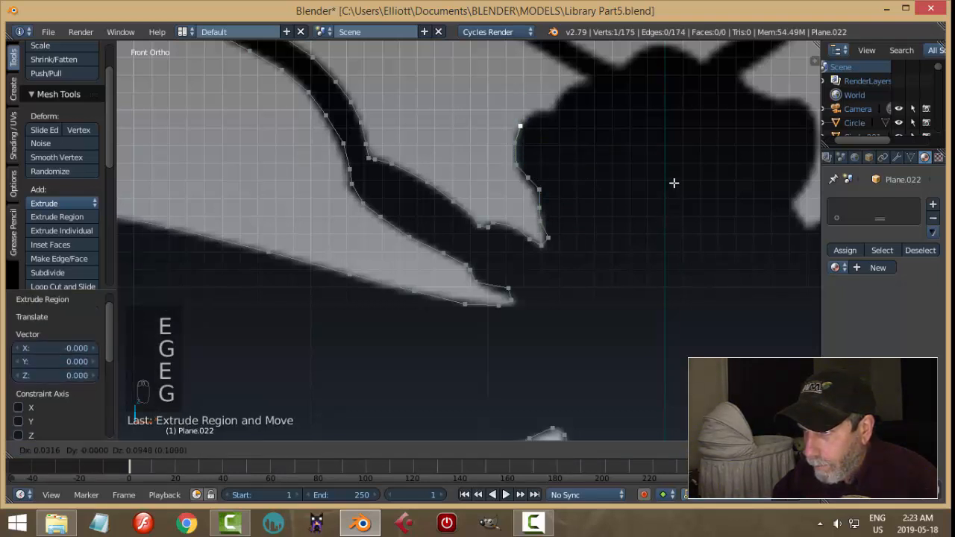
click(675, 181)
key(e)
click(682, 171)
key(e)
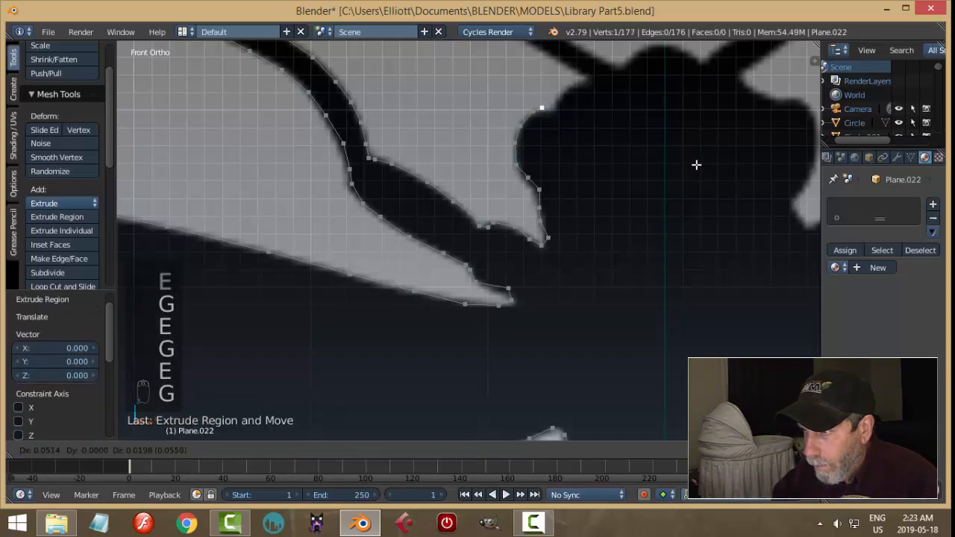
click(696, 164)
- Extrude two vertices through the small notch above the head's side bulge
middle_drag(696, 164, 622, 305)
key(KP_1)
scroll(689, 279, up, 2)
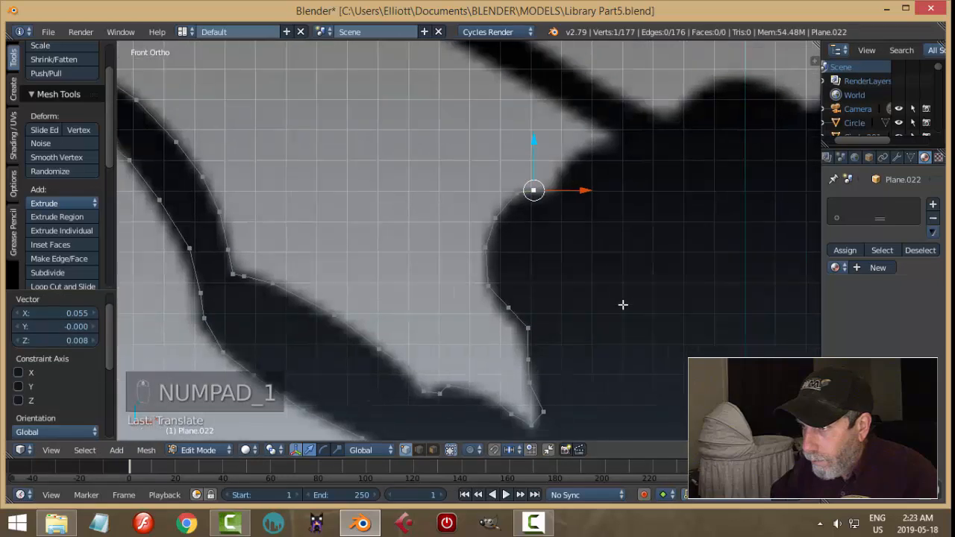
key(e)
click(623, 305)
key(g)
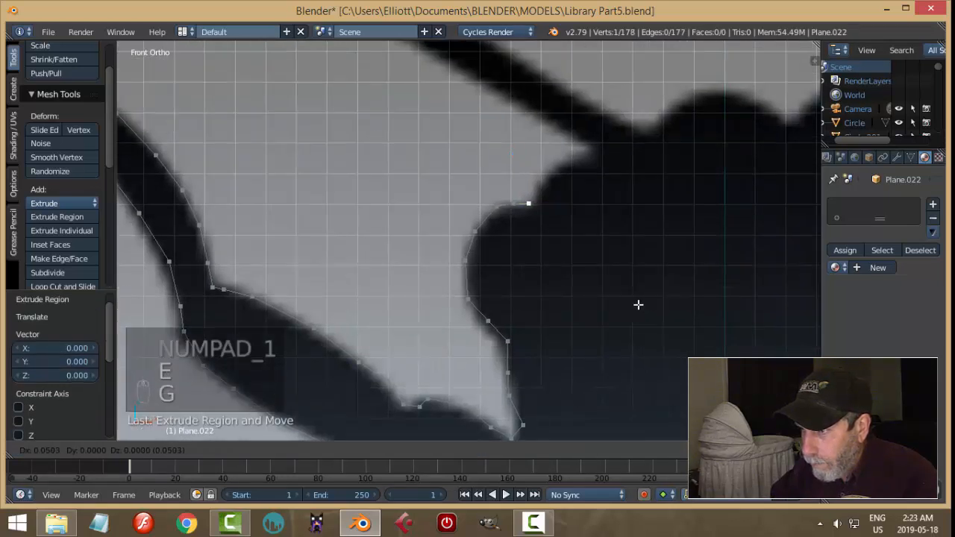
click(638, 304)
key(e)
key(g)
click(652, 298)
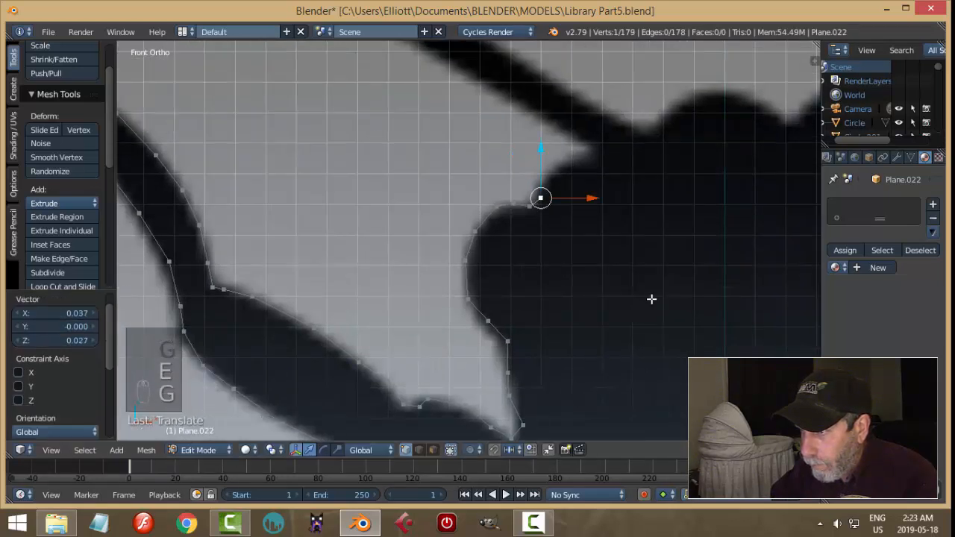
- Extrude three vertices up the curved shoulder of the head between the notch and the antenna
key(e)
click(652, 299)
key(g)
click(654, 286)
key(e)
key(g)
click(664, 270)
key(e)
key(g)
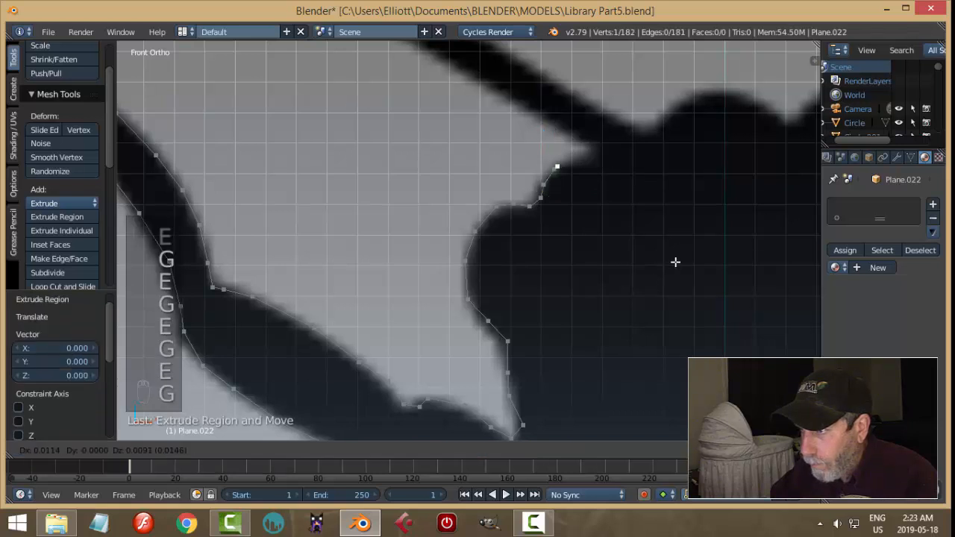
click(685, 260)
- Extrude three vertices around the pointed crevice where the head meets the antenna's underside
key(e)
key(g)
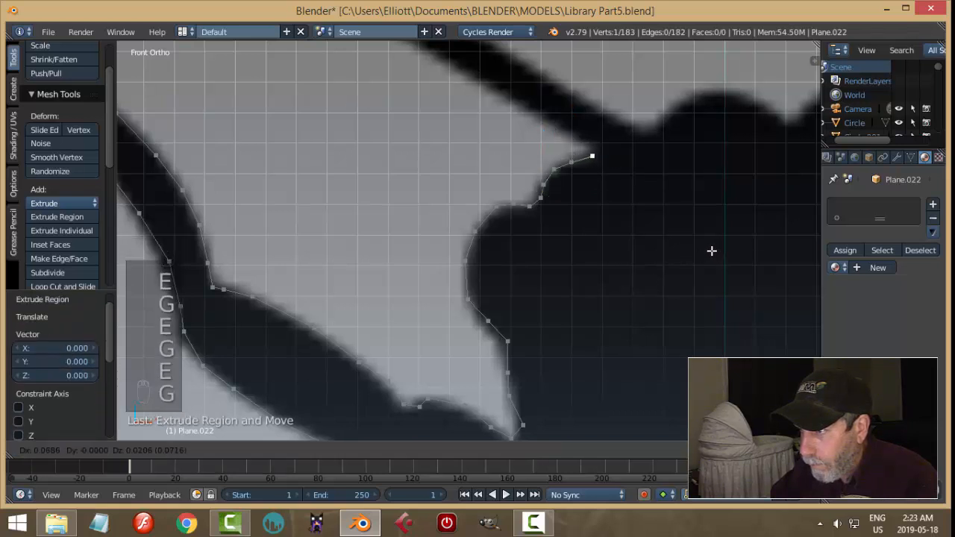
click(712, 249)
key(e)
key(g)
click(712, 244)
key(e)
key(g)
click(707, 232)
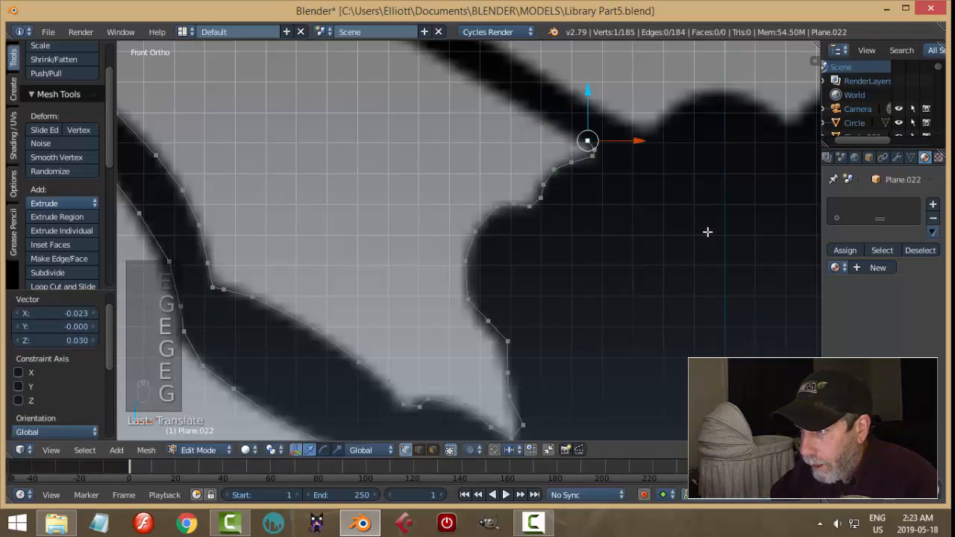
- Extrude three widely spaced vertices outward along the antenna's lower edge
shift+middle_drag(715, 241, 699, 279)
scroll(694, 237, down, 3)
key(e)
click(699, 279)
key(g)
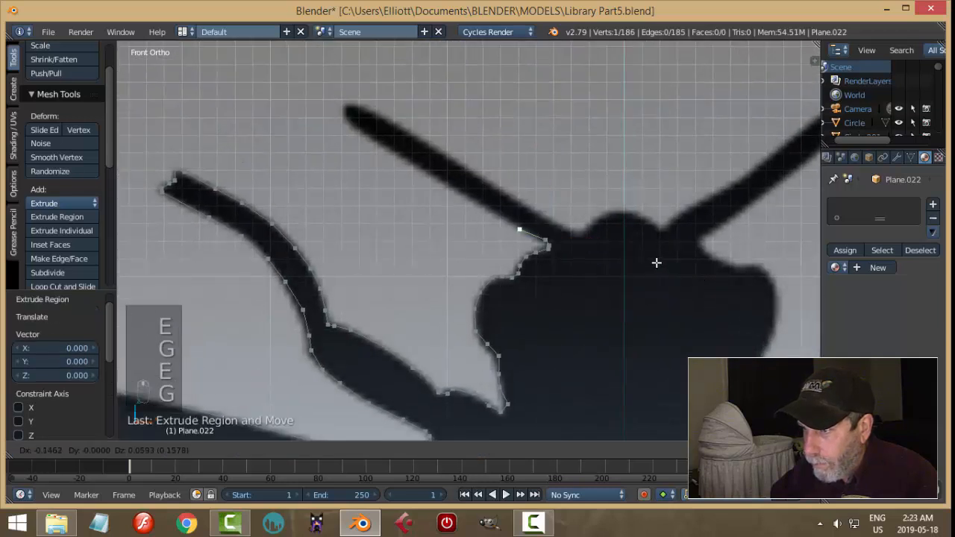
click(646, 256)
key(e)
key(g)
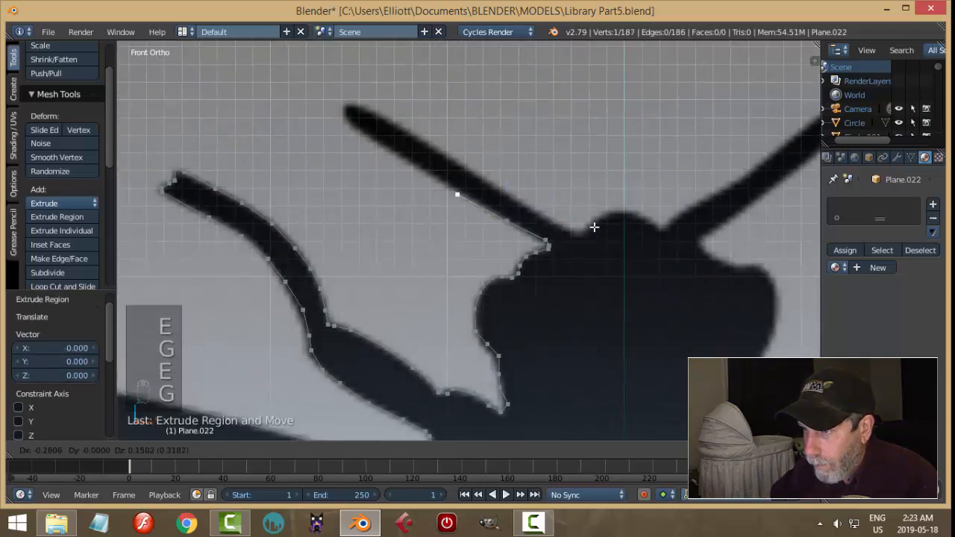
click(590, 224)
key(e)
key(g)
click(539, 192)
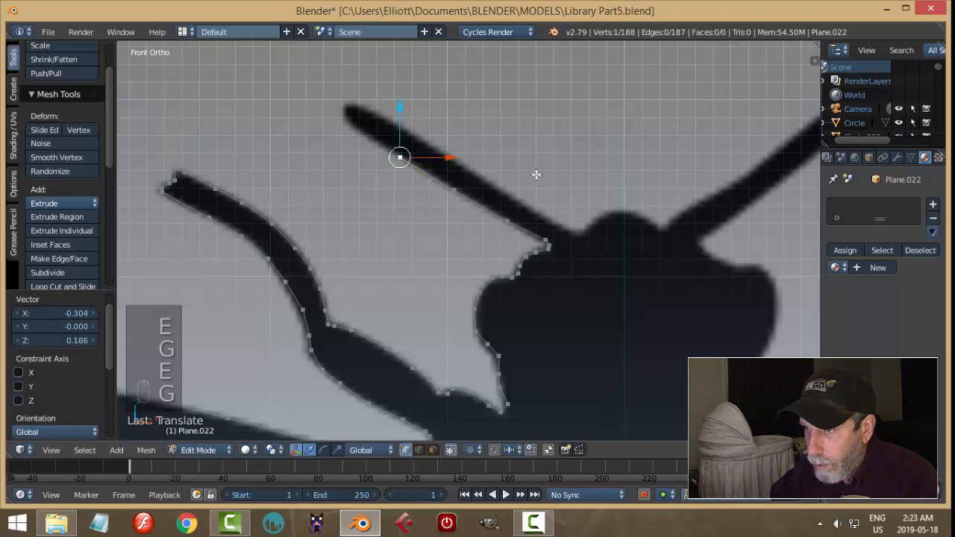
- Extrude three more vertices along the antenna's lower edge to the start of its rounded tip
shift+middle_drag(535, 174, 608, 273)
key(e)
click(559, 240)
key(e)
key(g)
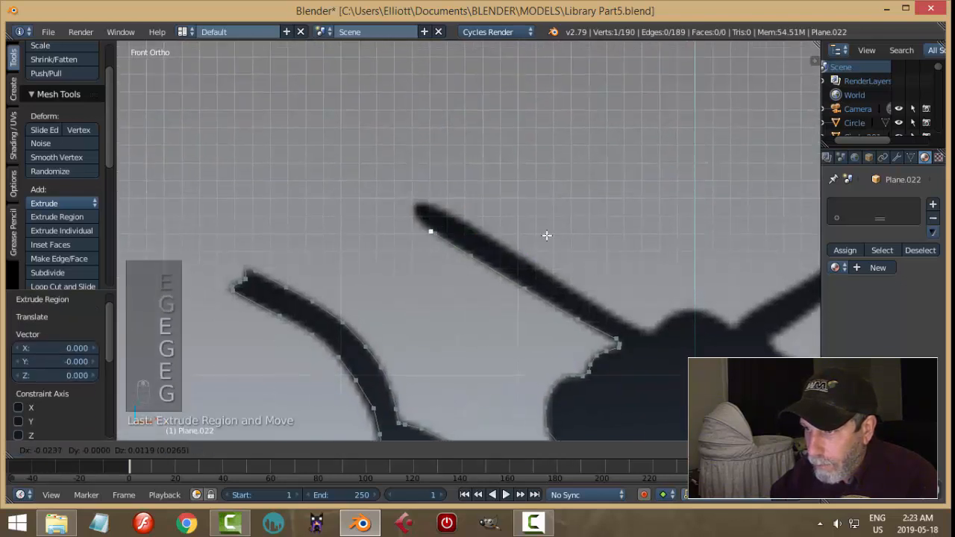
click(545, 227)
key(e)
key(g)
click(544, 216)
- Extrude two vertices around the antenna's rounded tip onto its upper edge
key(e)
click(544, 217)
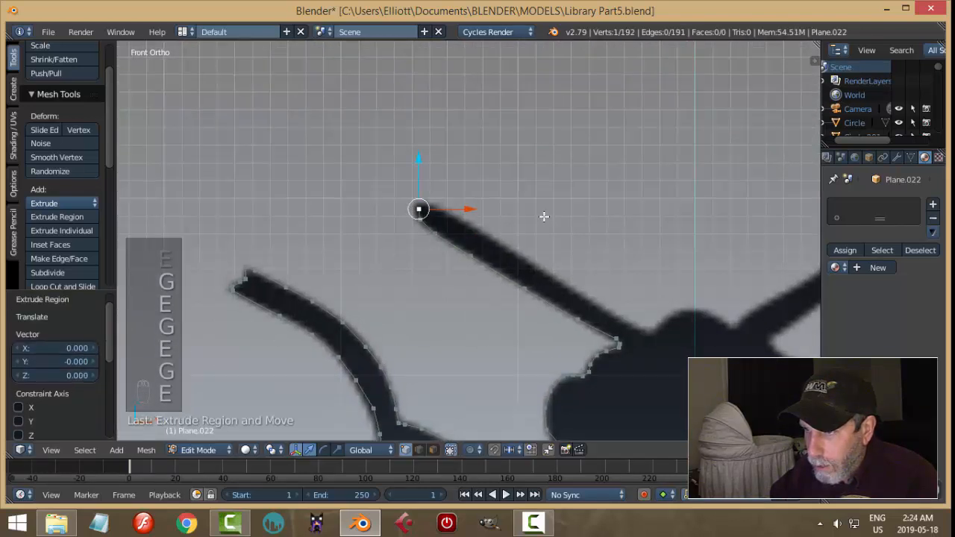
key(g)
click(546, 212)
key(e)
click(547, 213)
key(g)
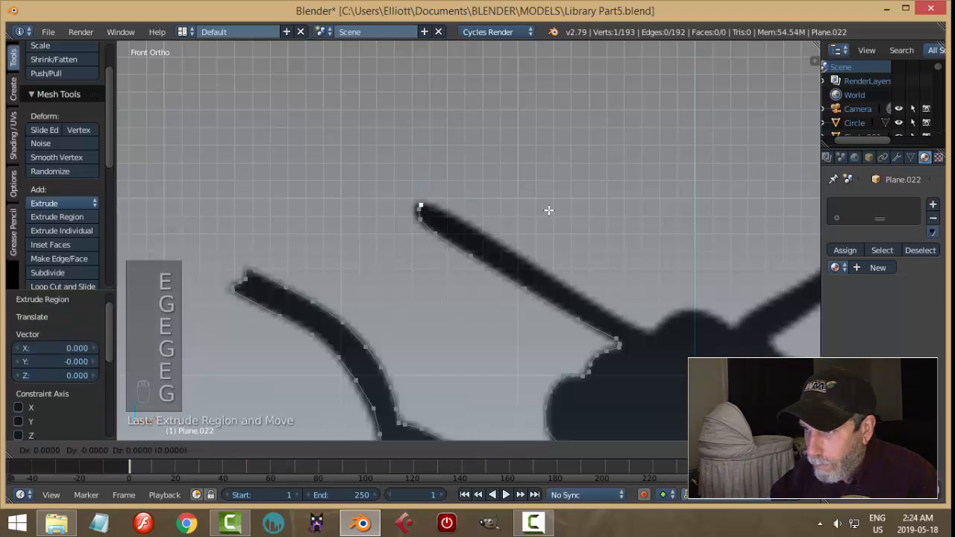
click(552, 210)
- Extrude three vertices from the tip along the antenna's upper edge toward the head
key(e)
key(g)
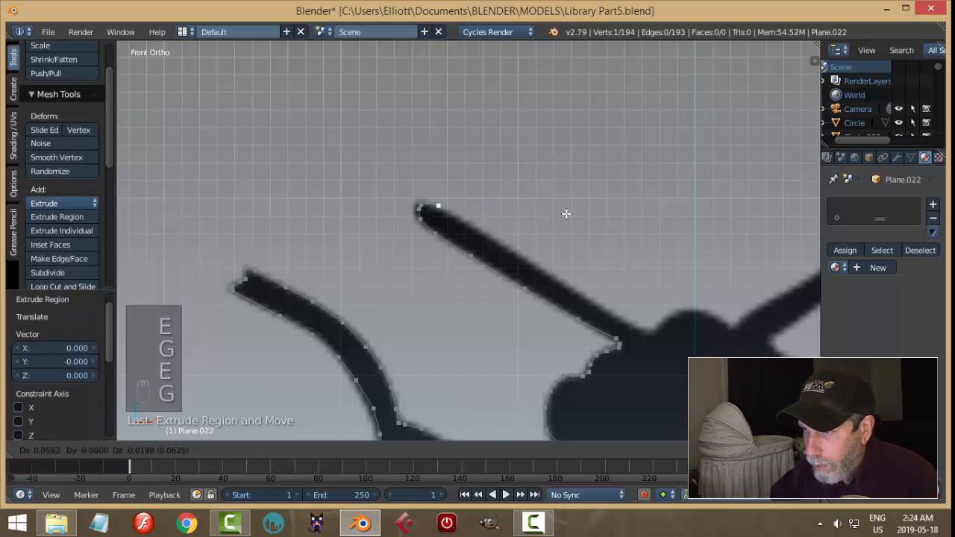
click(567, 214)
key(e)
key(g)
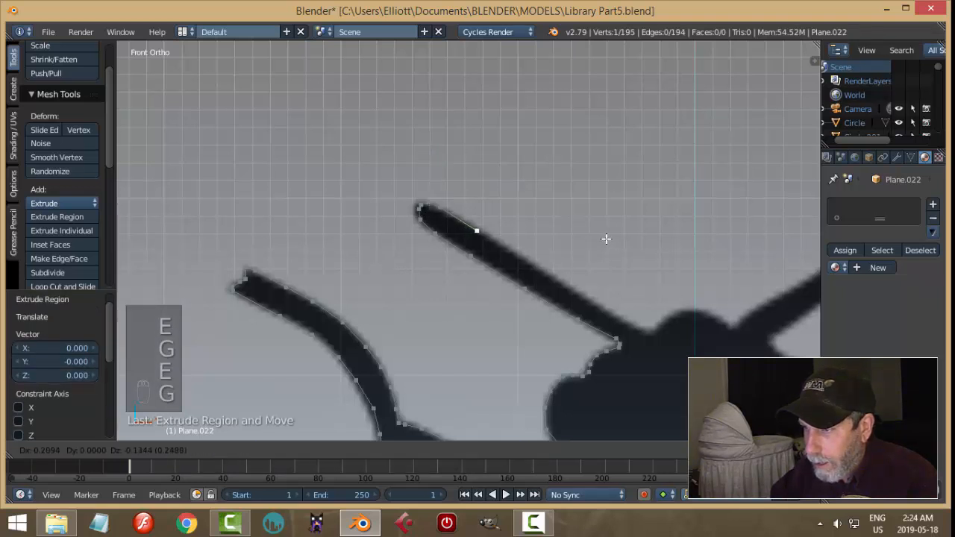
click(606, 238)
shift+middle_drag(630, 244, 593, 218)
key(e)
key(g)
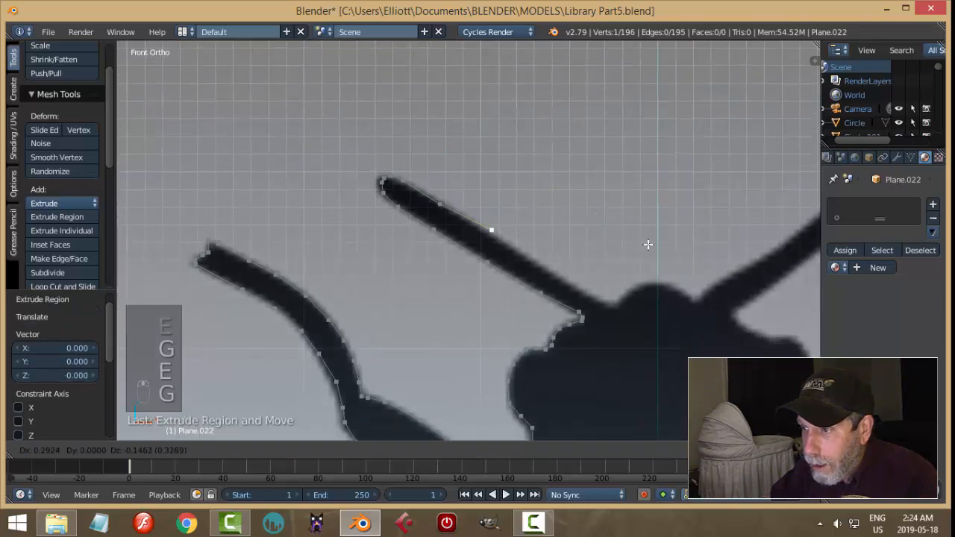
click(649, 246)
- Extrude three vertices along the rest of the antenna's upper edge, down to its base
key(e)
key(g)
click(688, 271)
key(e)
key(g)
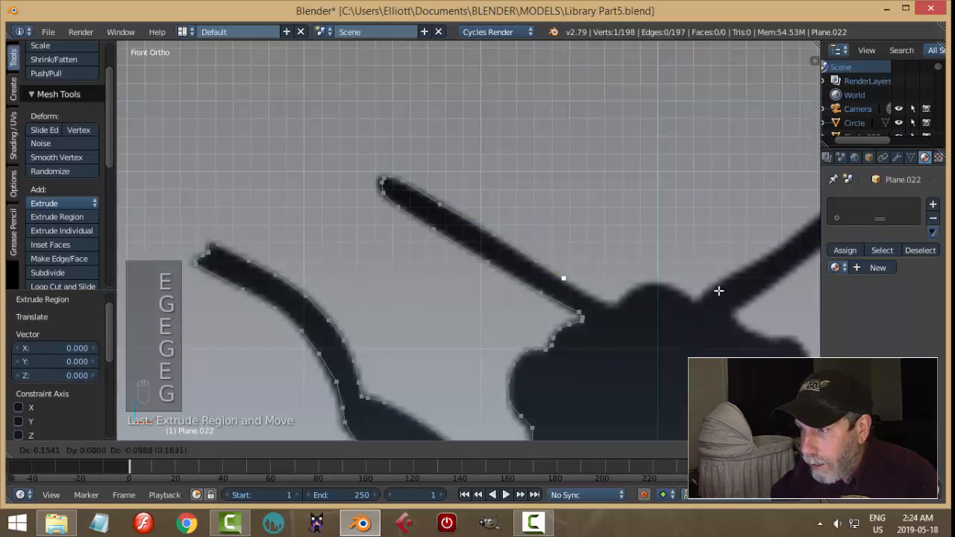
click(722, 296)
key(e)
key(g)
click(747, 308)
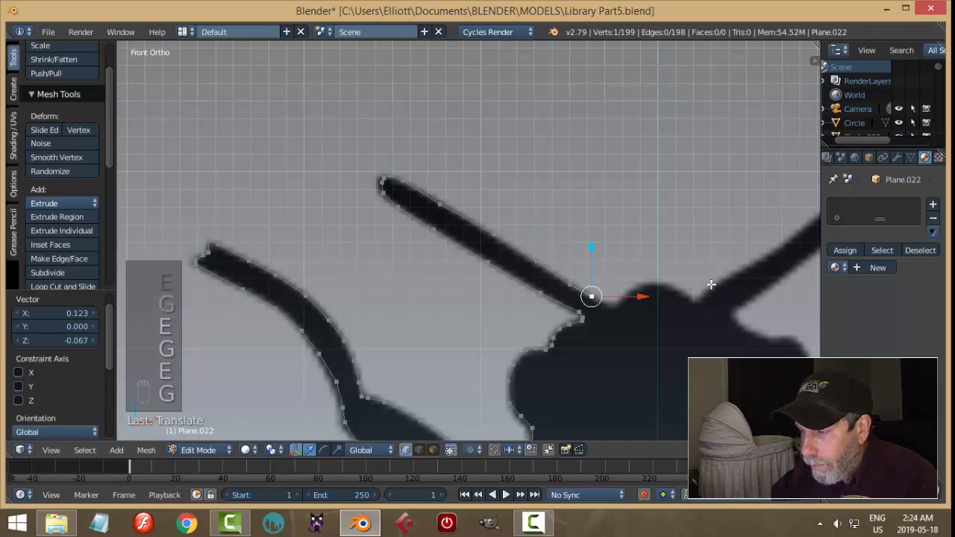
- Extrude three vertices through the dip between the antenna base and the dome on top of the head
shift+middle_drag(747, 308, 642, 240)
key(e)
key(g)
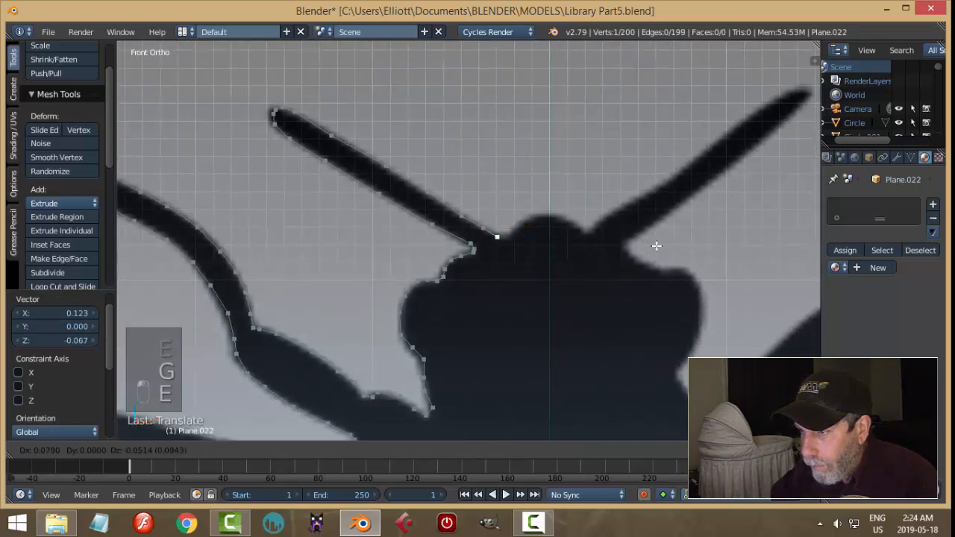
click(656, 246)
key(e)
key(g)
click(661, 243)
key(e)
key(g)
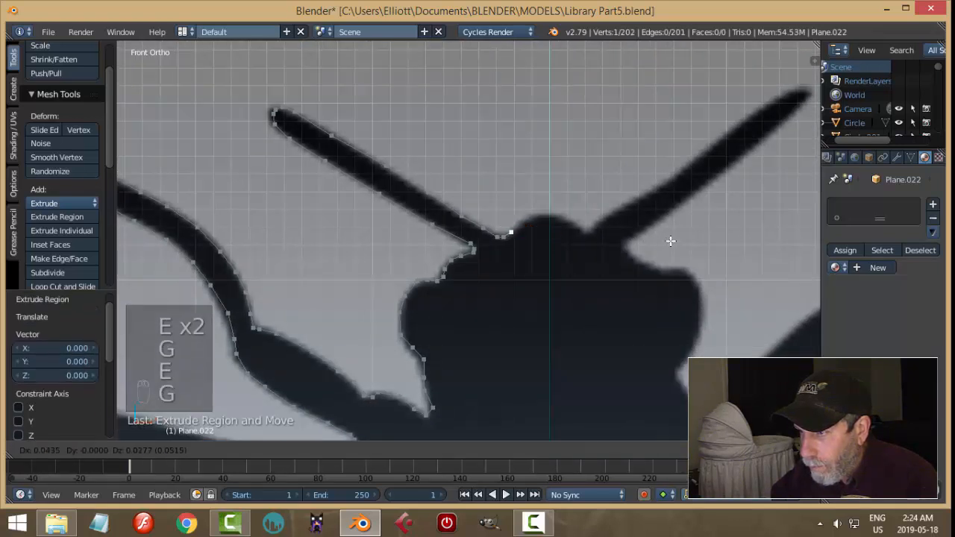
click(671, 240)
- Extrude three vertices over the dome on top of the head, ending just short of the centre line
key(e)
key(g)
click(682, 229)
key(e)
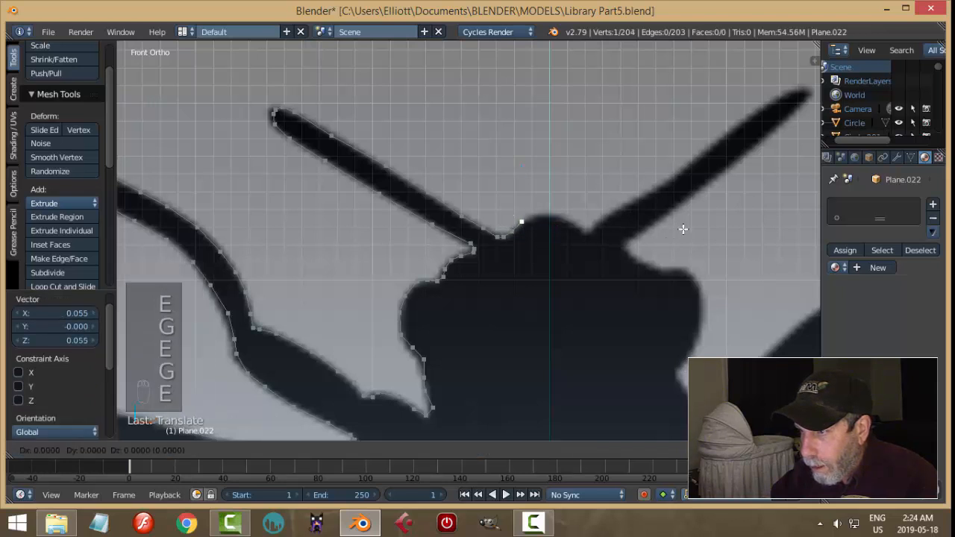
key(g)
click(693, 223)
key(e)
key(g)
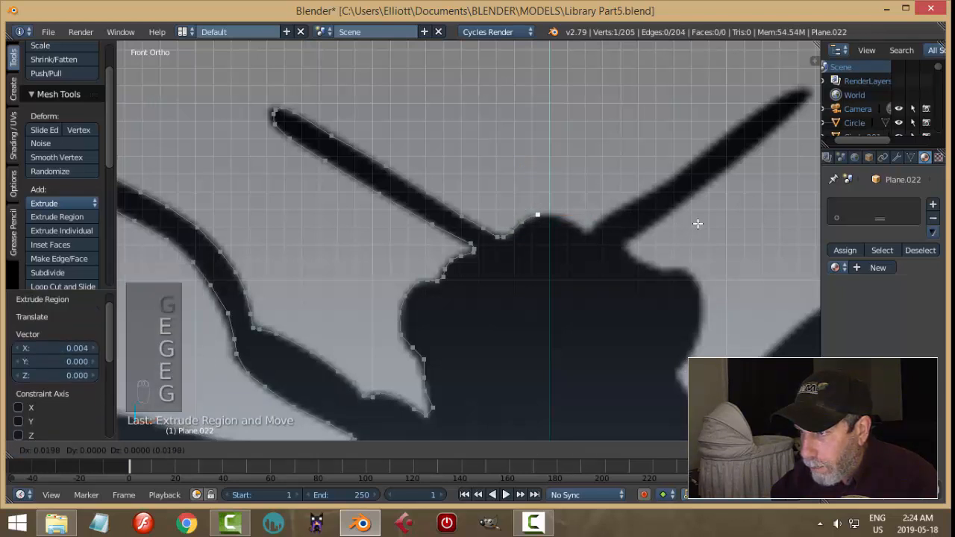
click(704, 223)
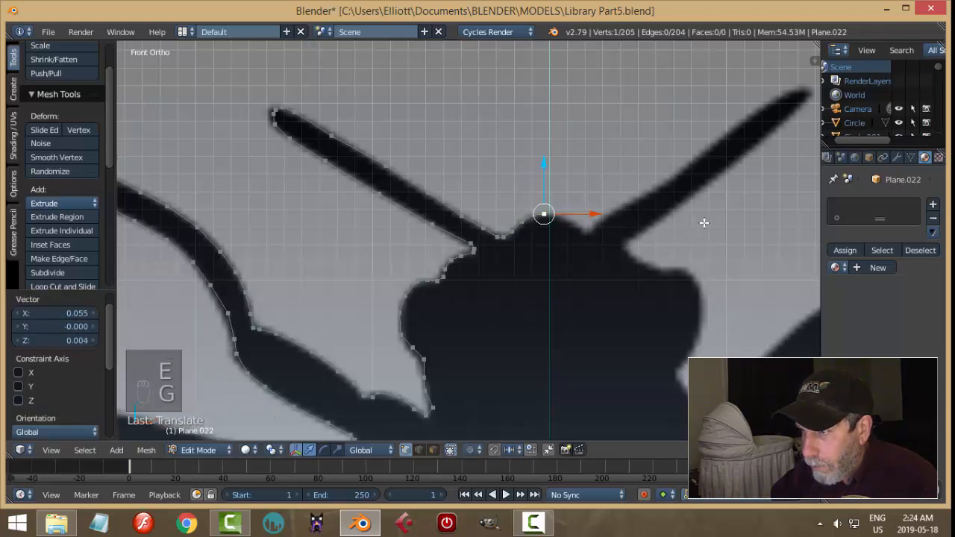
- Select all vertices of the traced half outline, with the whole bee silhouette in view
key(a)
scroll(690, 245, down, 4)
key(a)
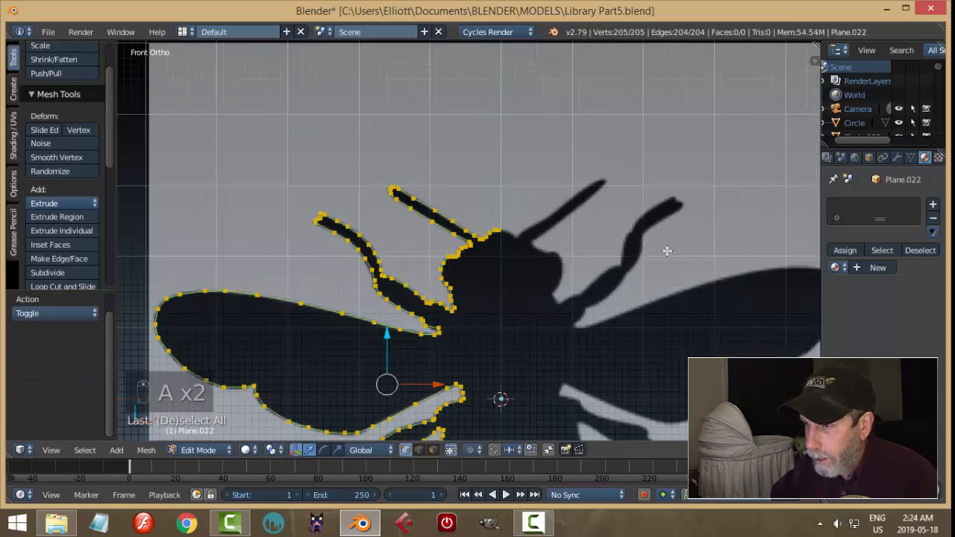
scroll(649, 263, down, 2)
shift+middle_drag(633, 277, 609, 230)
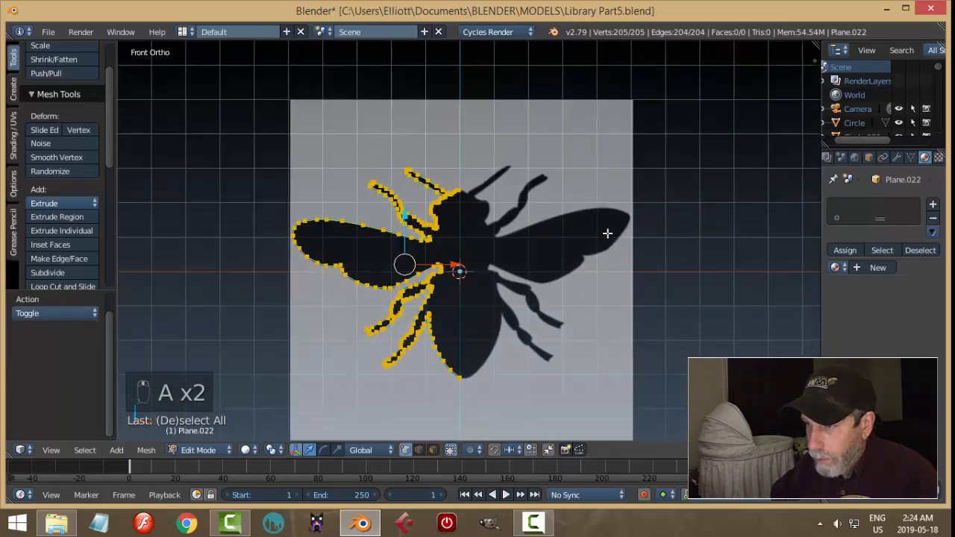
- Add a Mirror modifier on the X axis with clipping enabled, and display it on the editing cage
click(895, 155)
click(853, 204)
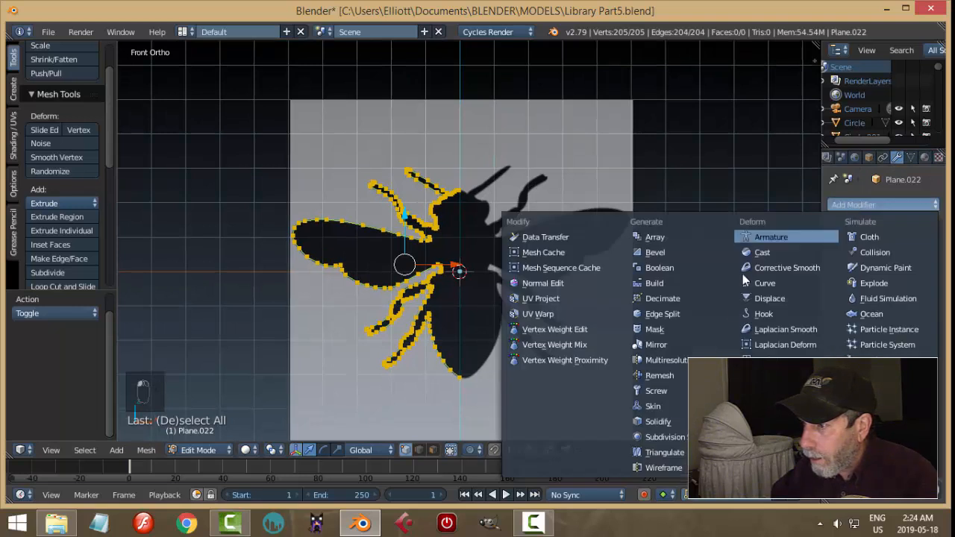
click(678, 345)
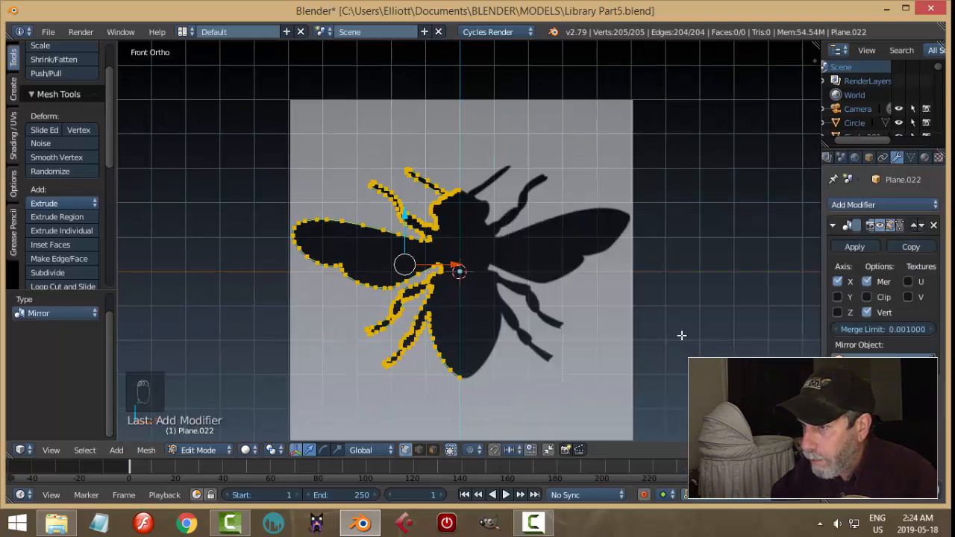
click(899, 226)
scroll(644, 265, up, 5)
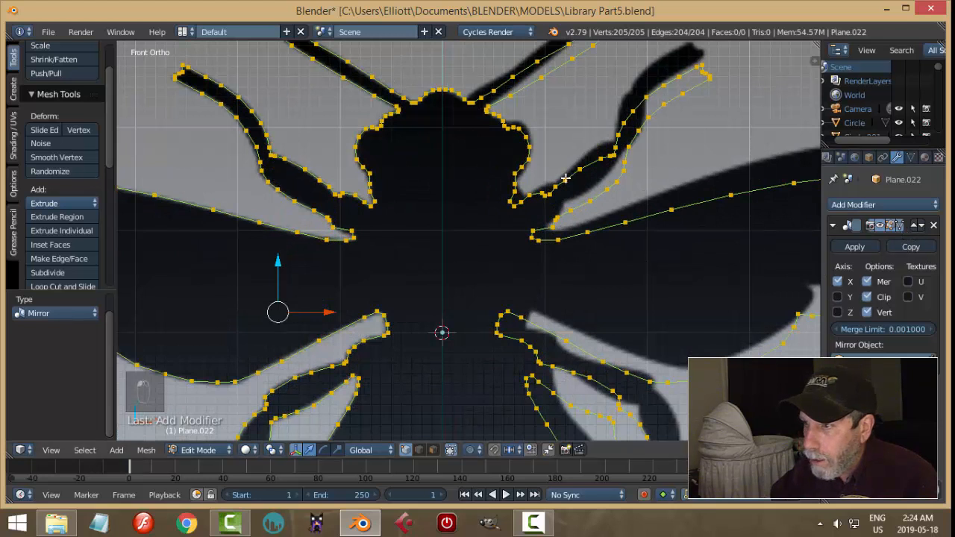
- Shift the whole traced half outline about 0.034 along X toward the centre line and return to Object Mode
key(a)
key(a)
key(a)
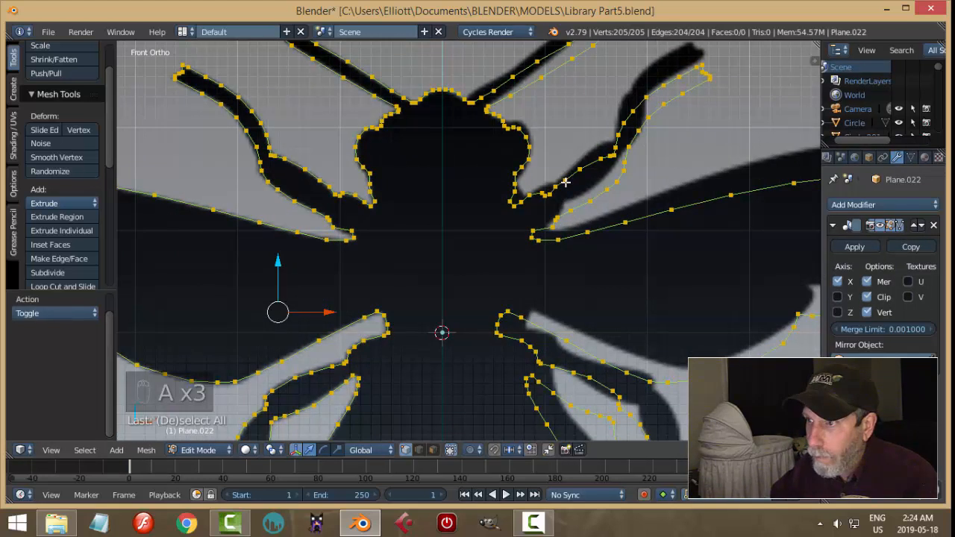
drag(333, 318, 335, 313)
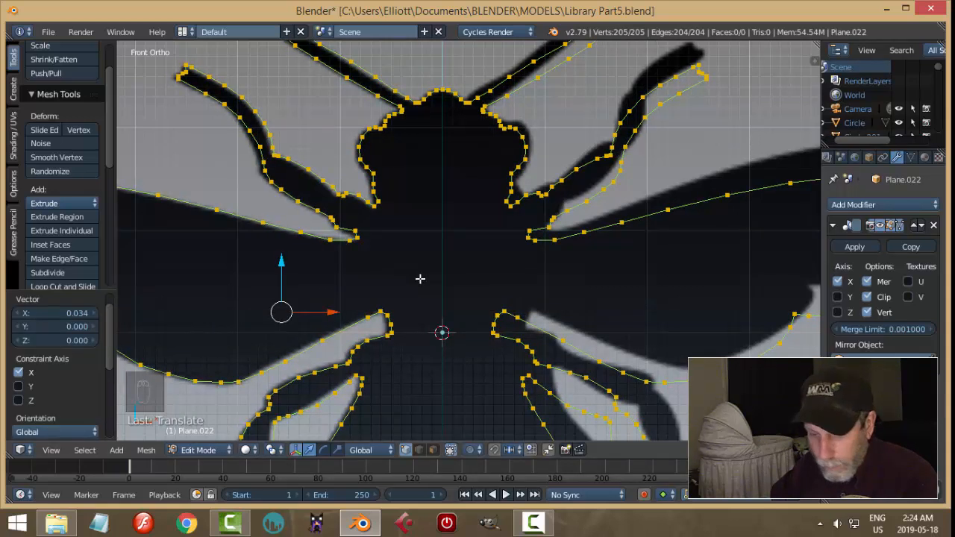
scroll(420, 278, down, 3)
key(Tab)
click(313, 277)
scroll(472, 244, down, 2)
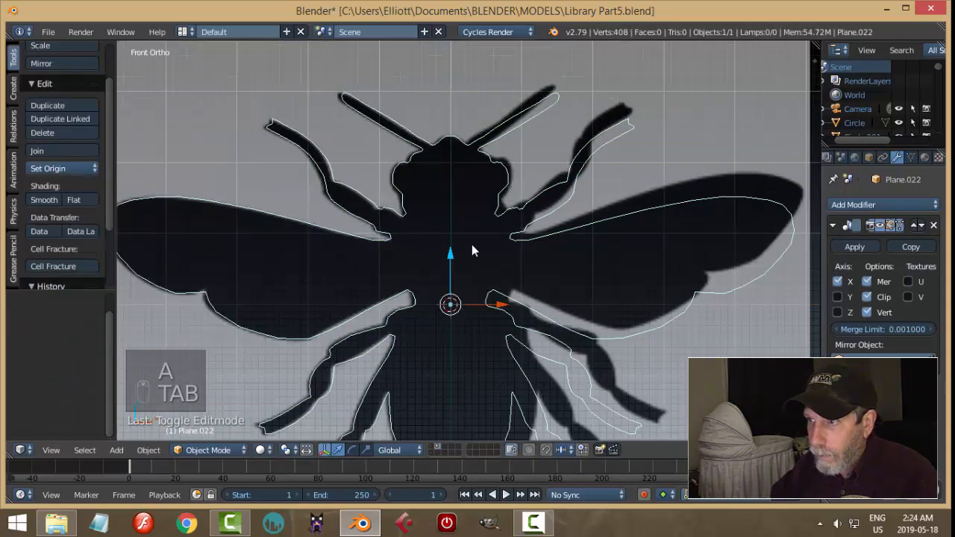
- Check the mirrored bee outline in front orthographic view and apply the Mirror modifier
ctrl+shift+middle_drag(508, 255, 492, 163)
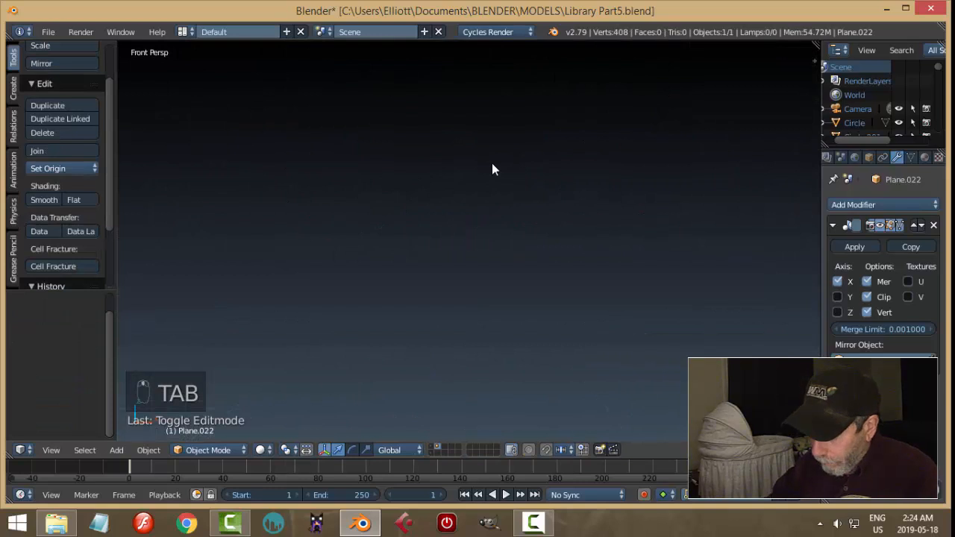
key(KP_1)
scroll(498, 265, down, 3)
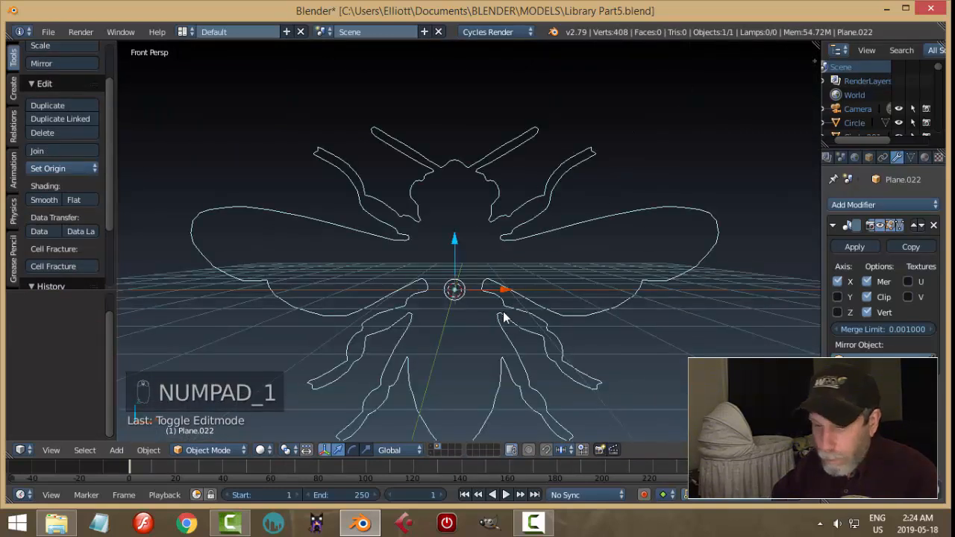
shift+middle_drag(494, 305, 505, 281)
key(KP_1)
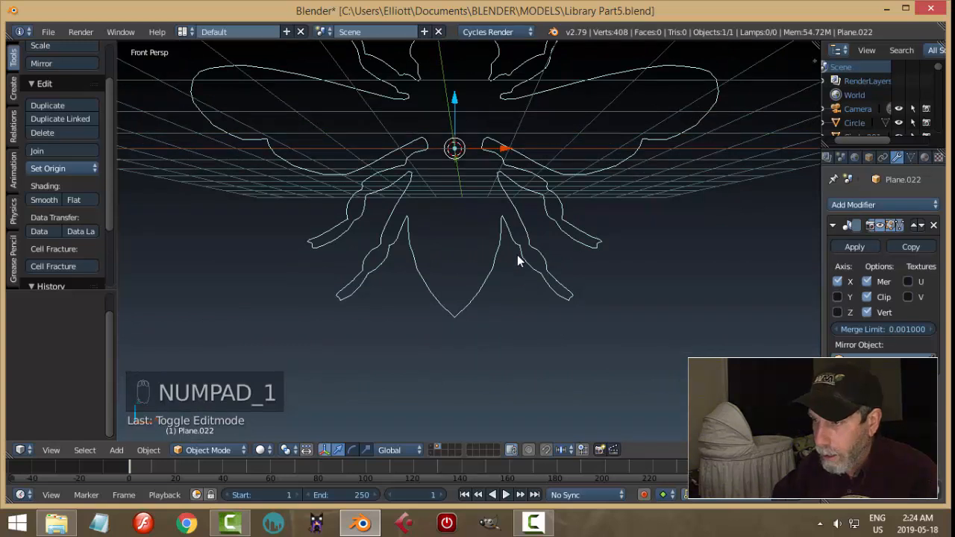
key(KP_5)
scroll(515, 261, up, 8)
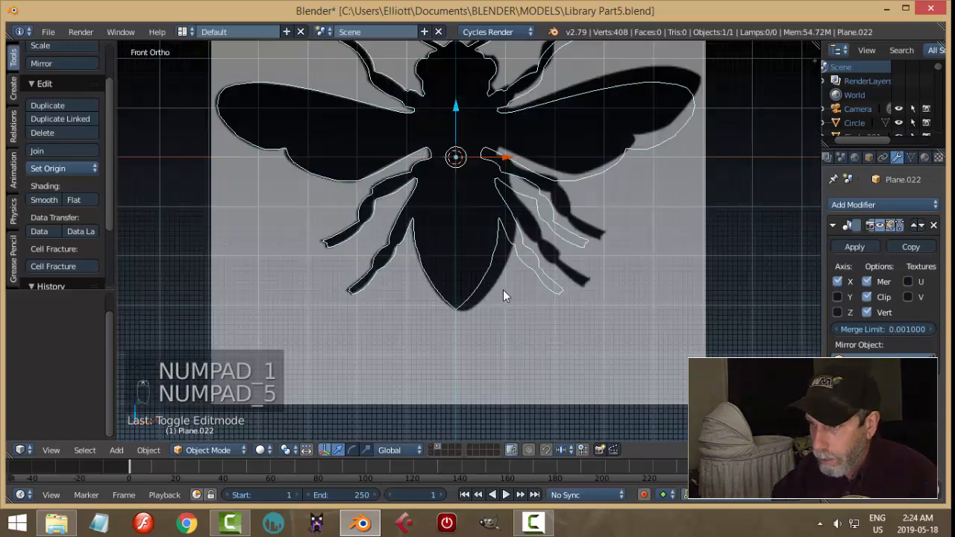
scroll(503, 295, up, 3)
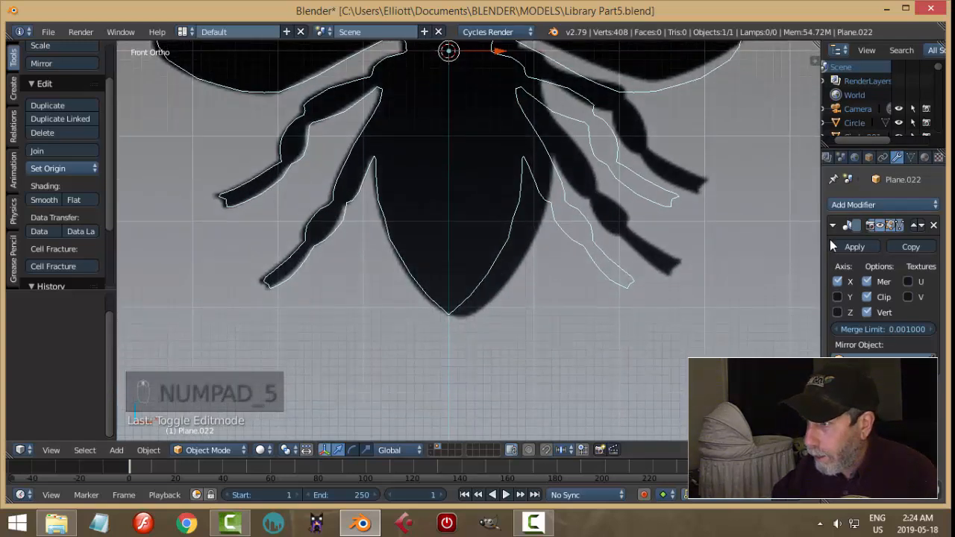
click(851, 247)
- Raise the vertex at the tip of the abdomen about 0.089 along Z in Edit Mode
scroll(479, 345, up, 2)
key(Tab)
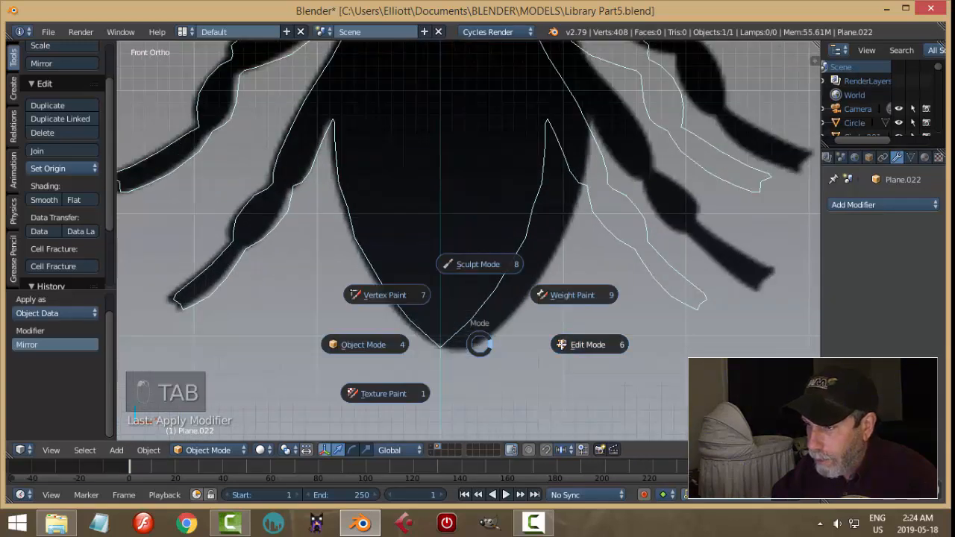
scroll(484, 373, up, 2)
right_click(424, 292)
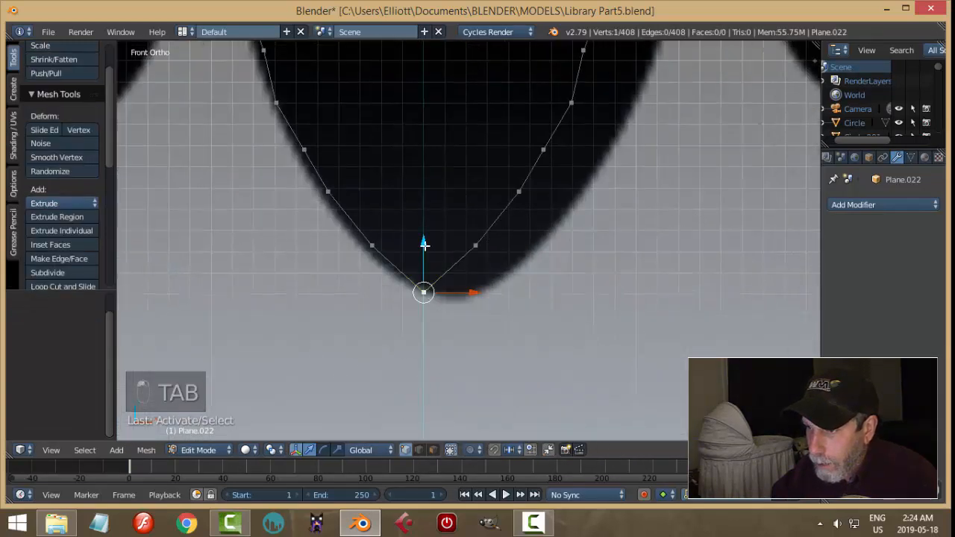
drag(424, 244, 425, 226)
- Subdivide the two edges on either side of the abdomen's tip vertex with one cut each
right_click(373, 247)
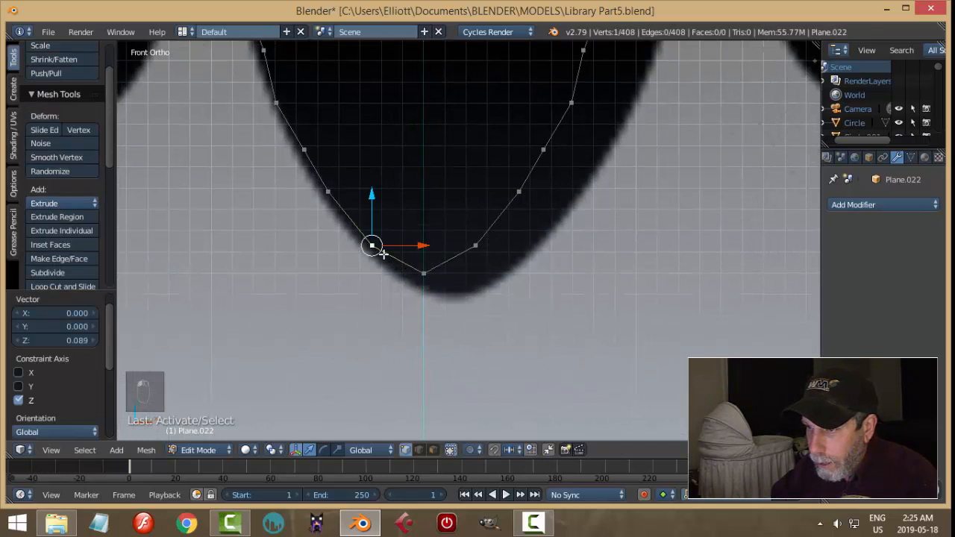
shift+right_click(427, 273)
key(w)
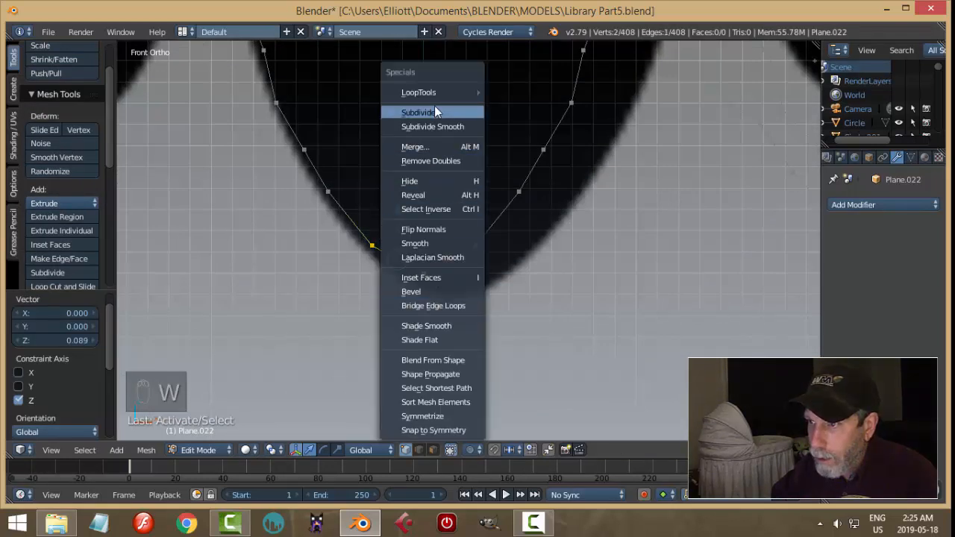
click(436, 112)
key(a)
right_click(473, 245)
shift+right_click(424, 274)
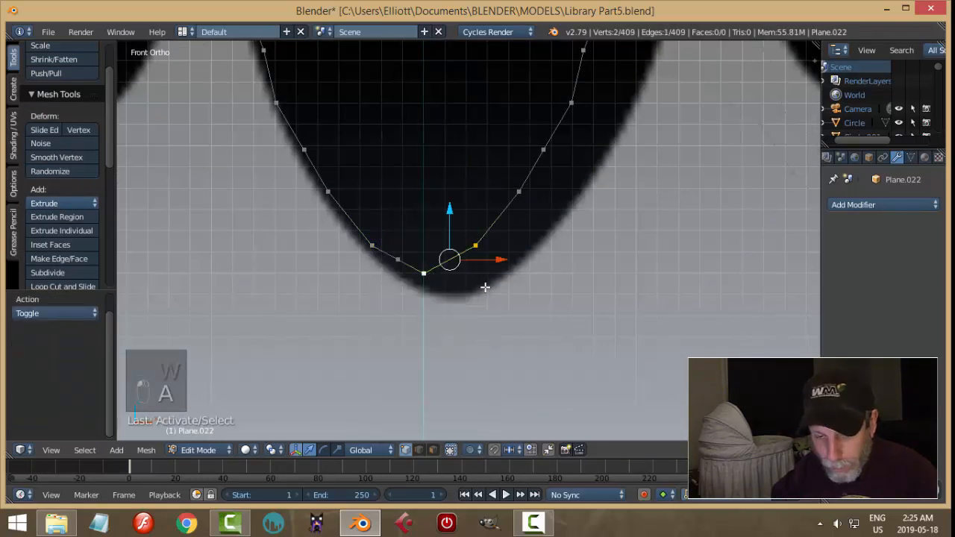
key(w)
click(463, 163)
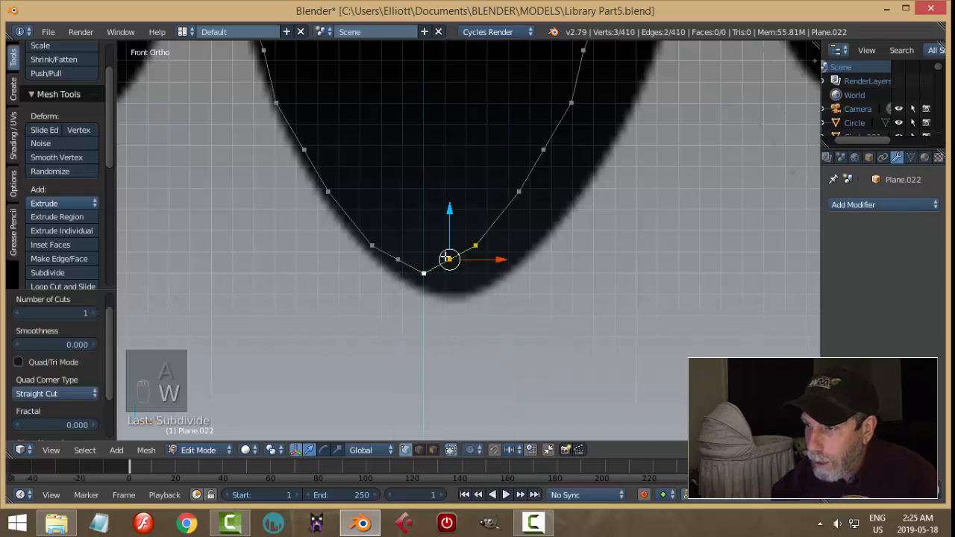
- Lower the two new vertices beside the abdomen's tip together to round off the end of the abdomen
key(a)
right_click(448, 258)
shift+right_click(399, 259)
drag(419, 213, 530, 276)
scroll(530, 276, down, 4)
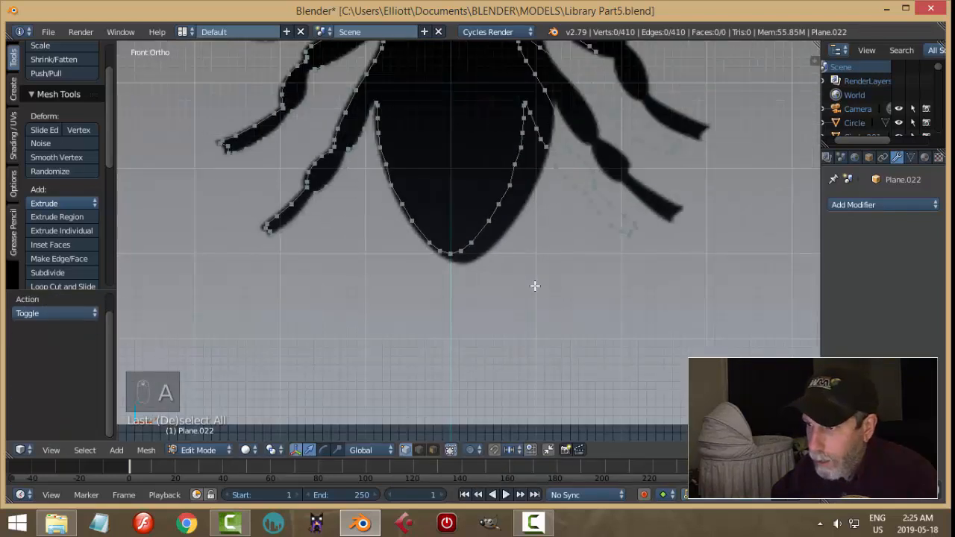
- Select the entire bee outline and fill it with a single face
key(a)
key(a)
middle_drag(560, 279, 547, 293)
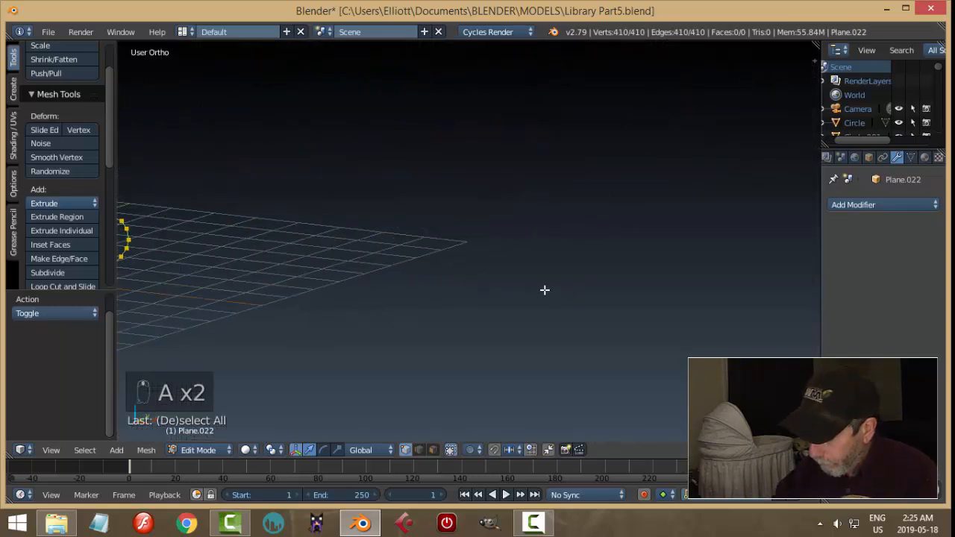
key(KP_Decimal)
scroll(479, 291, down, 2)
middle_drag(480, 291, 632, 281)
scroll(510, 306, up, 2)
scroll(644, 287, up, 3)
key(f)
- Extrude the bee face about 0.277 along Y and recalculate the normals of the whole mesh
key(e)
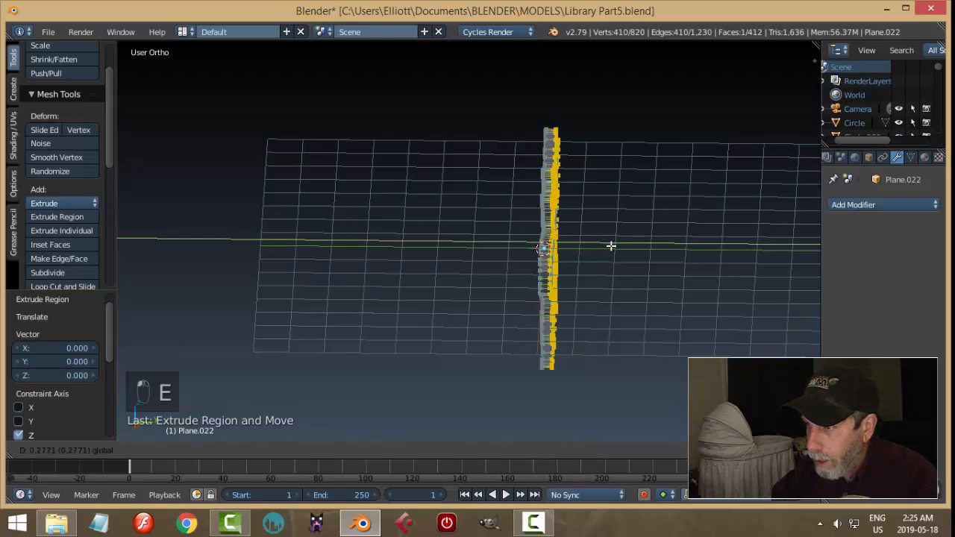
click(611, 246)
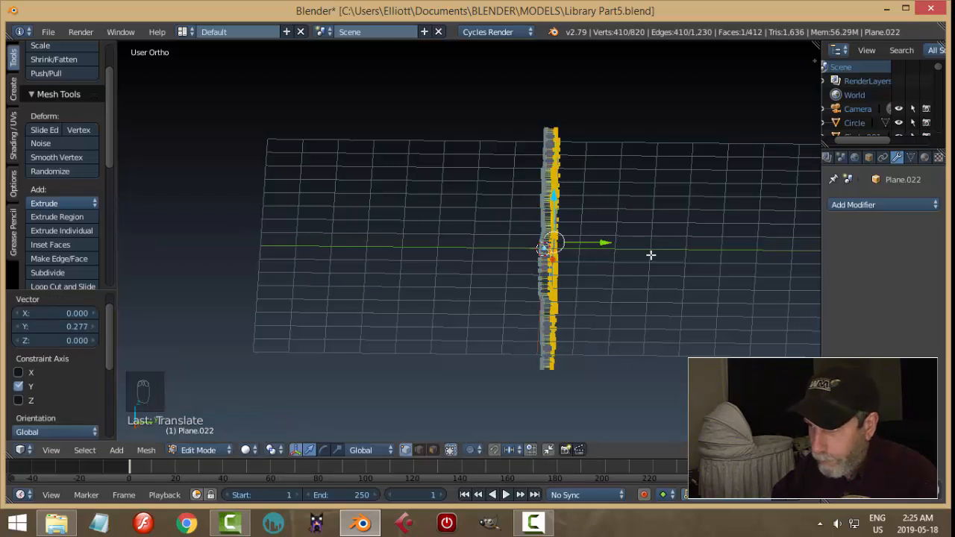
key(a)
key(a)
key(a)
key(ctrl+n)
key(a)
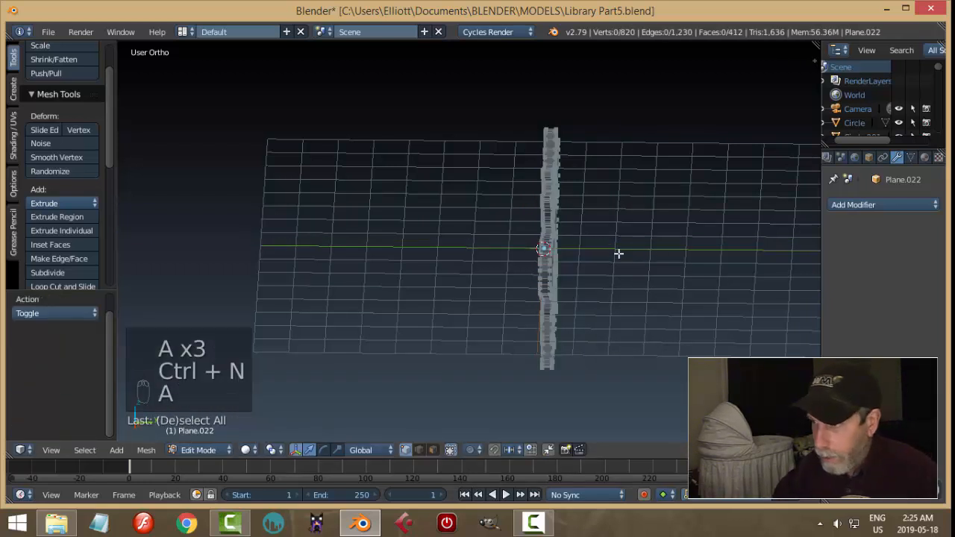
- Return to Object Mode and apply smooth shading to the extruded bee
middle_drag(618, 254, 311, 276)
key(Tab)
click(567, 248)
scroll(660, 230, down, 3)
scroll(519, 288, up, 2)
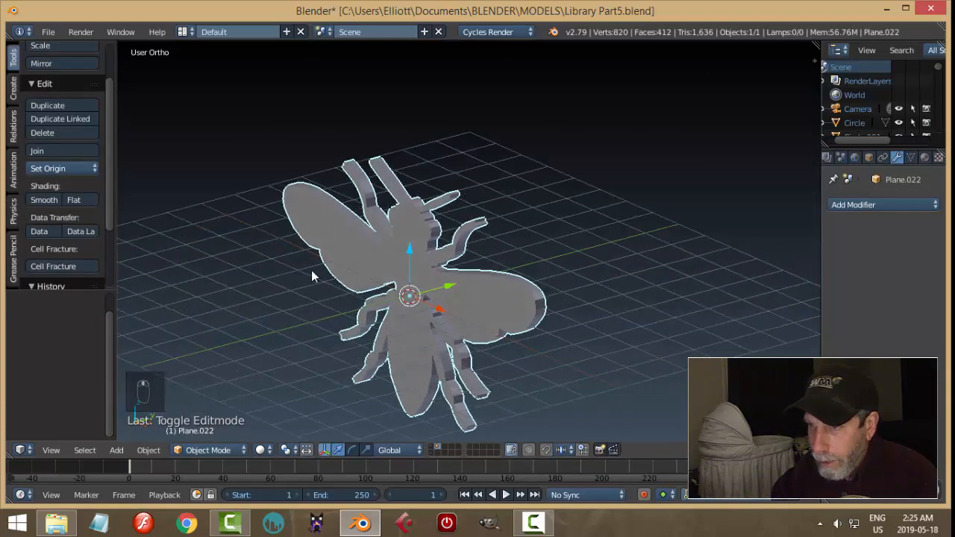
click(44, 200)
- Select the large face on one side of the bee in face select mode and extrude it in place without offset
scroll(449, 270, up, 2)
key(Tab)
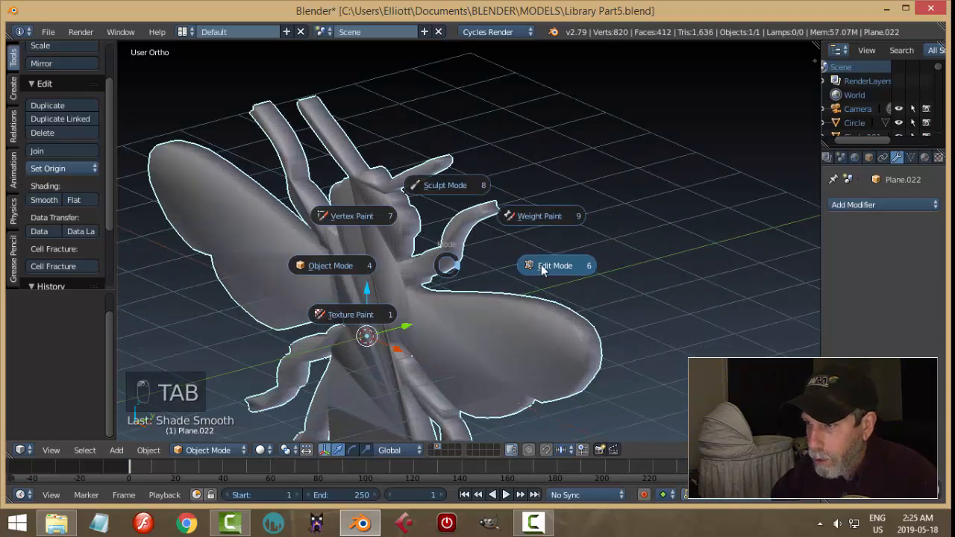
click(541, 266)
shift+middle_drag(496, 275, 526, 208)
key(ctrl+Tab)
click(475, 251)
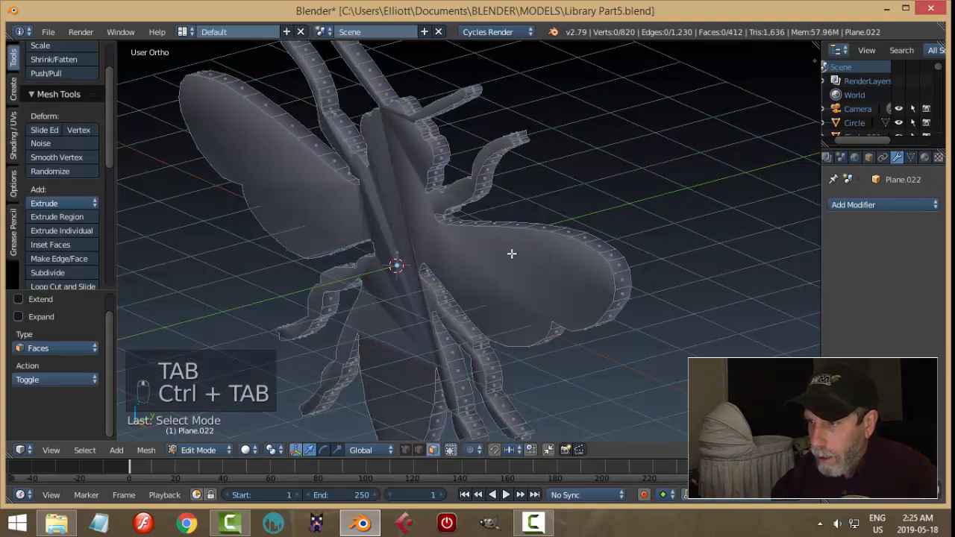
click(537, 252)
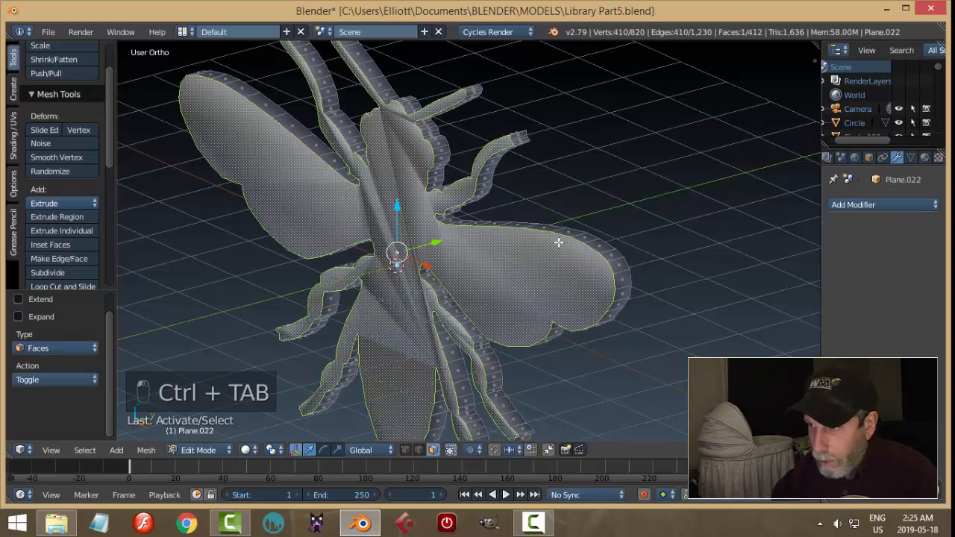
key(e)
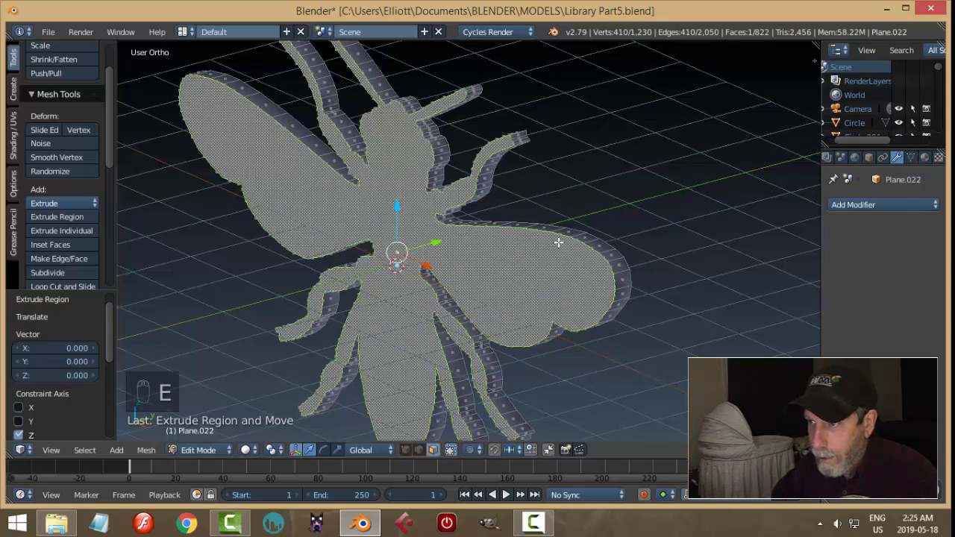
key(a)
key(Tab)
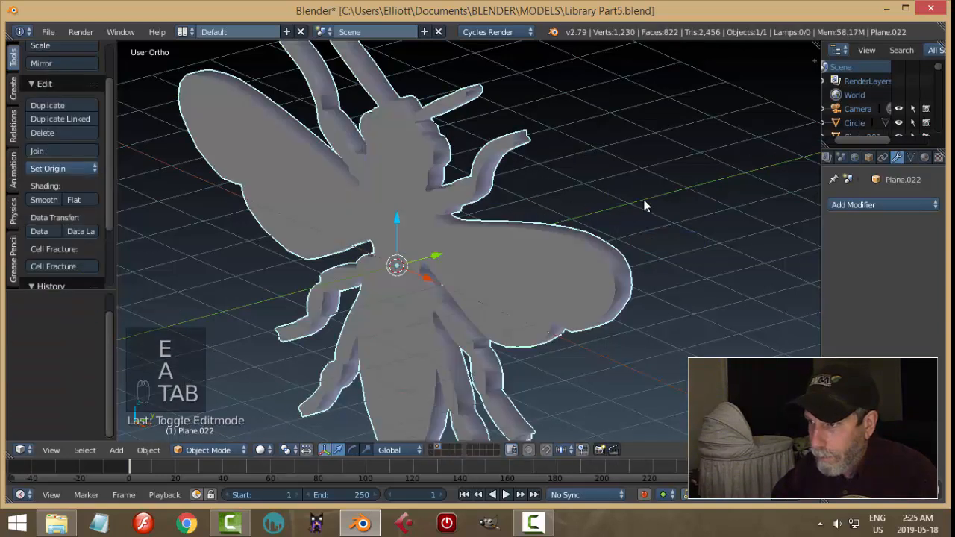
- Select the large face on the opposite side of the bee, extrude it in place without offset, and return to Object Mode
middle_drag(647, 206, 548, 217)
key(Tab)
right_click(424, 169)
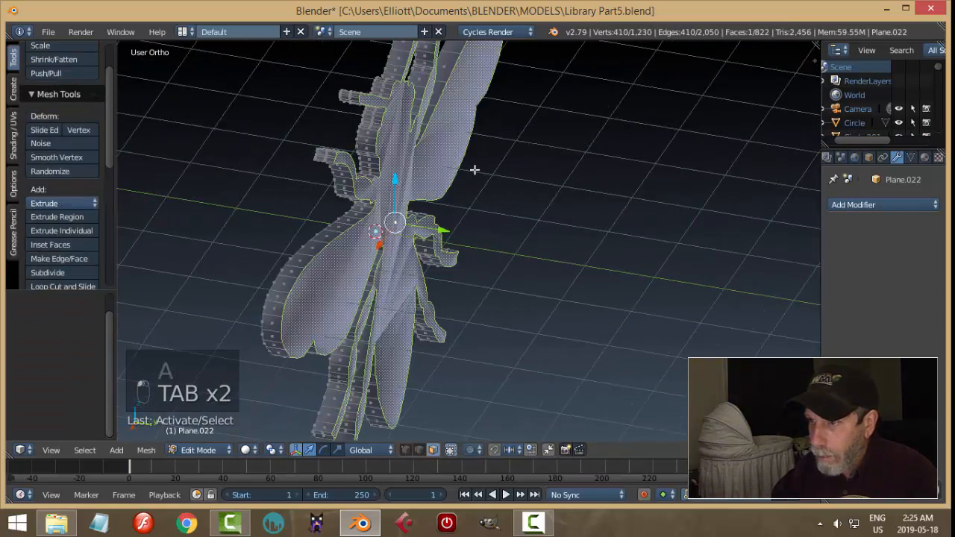
key(x)
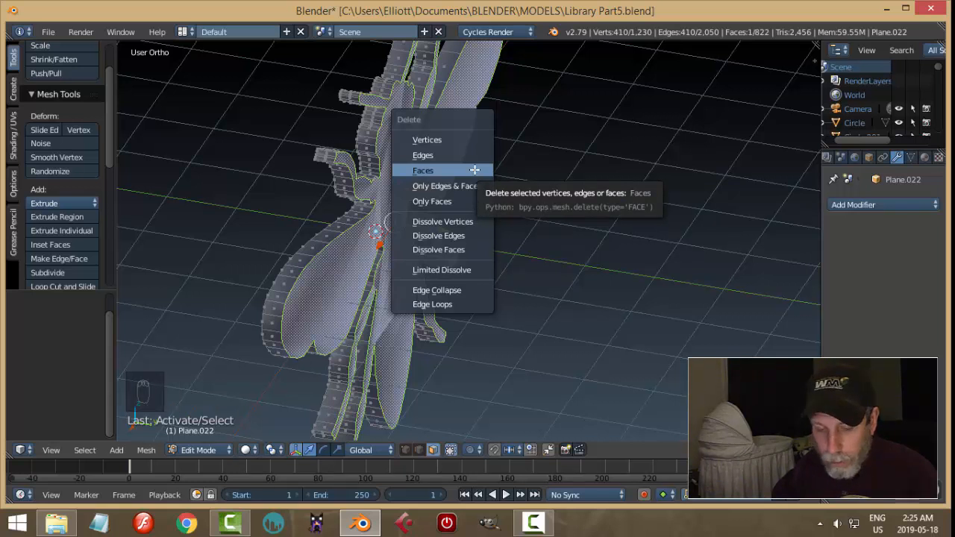
key(Escape)
key(e)
right_click(474, 170)
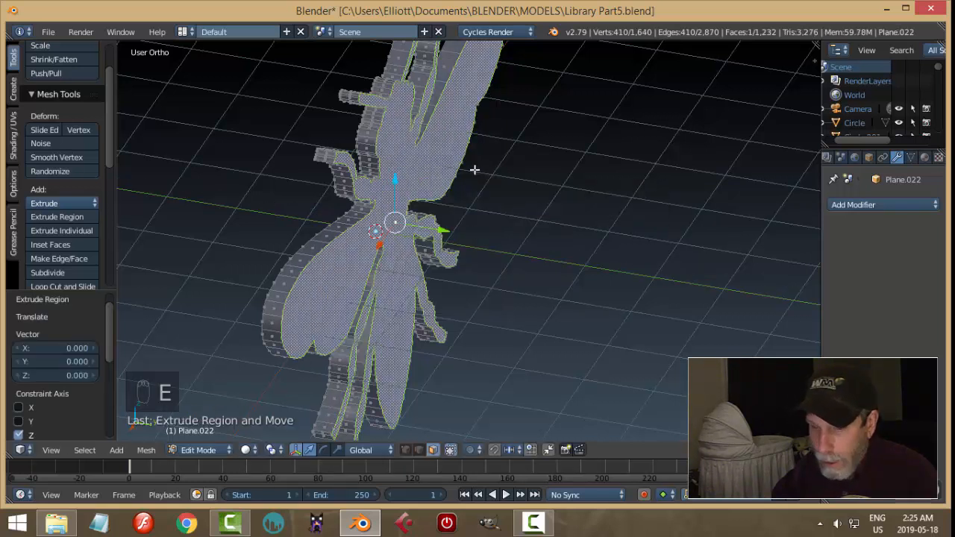
key(a)
key(Tab)
click(400, 172)
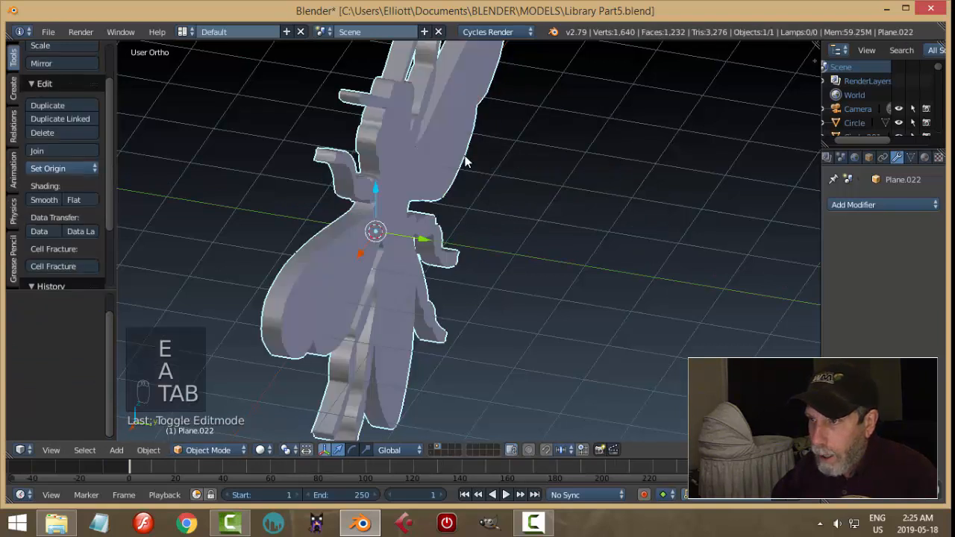
- Try a Bevel modifier on the bee, inspect its edges up close, and remove the modifier
middle_drag(465, 156, 603, 137)
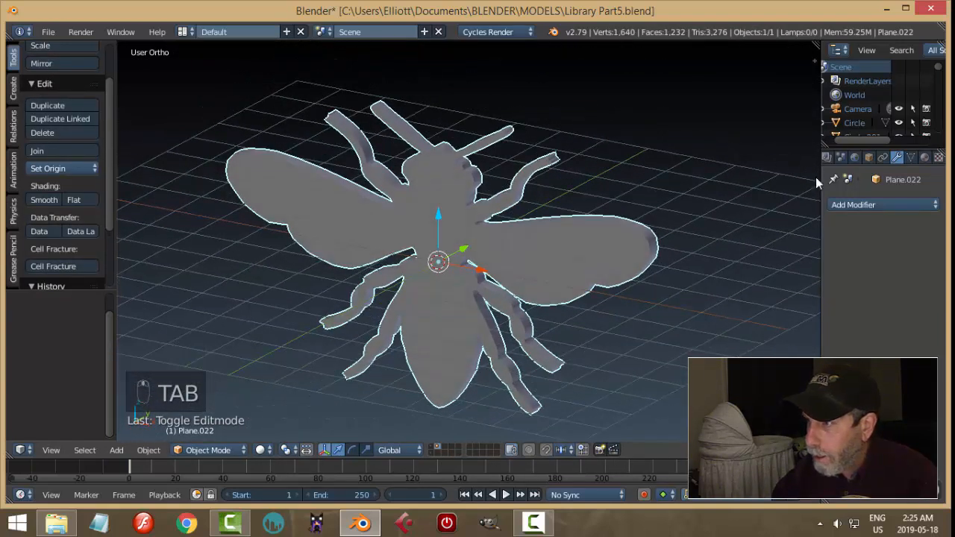
click(844, 204)
click(677, 250)
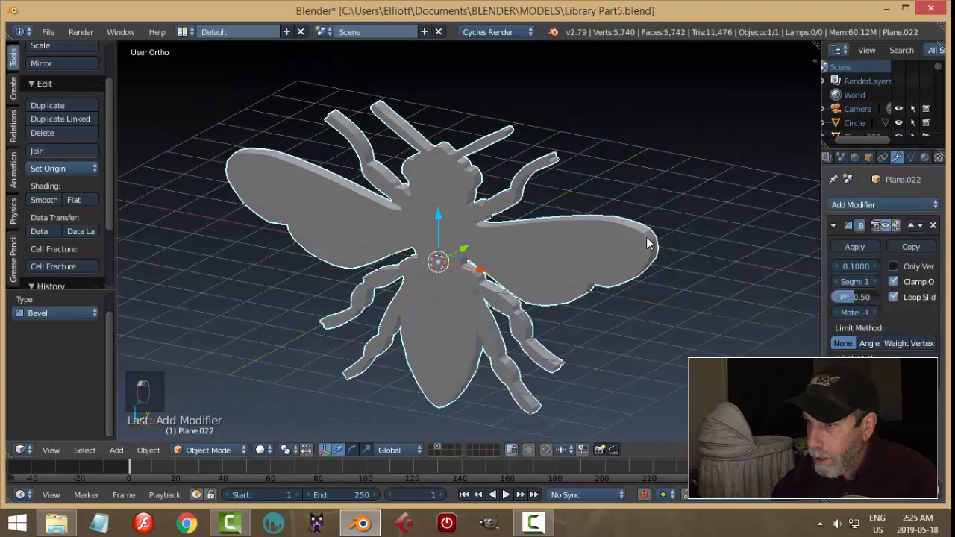
middle_drag(649, 196, 618, 220)
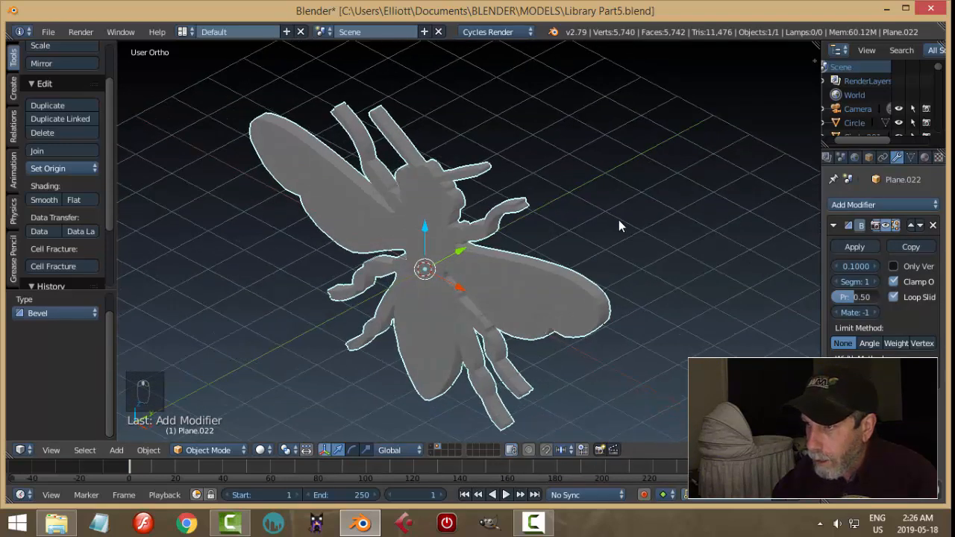
scroll(527, 224, up, 4)
scroll(527, 223, up, 3)
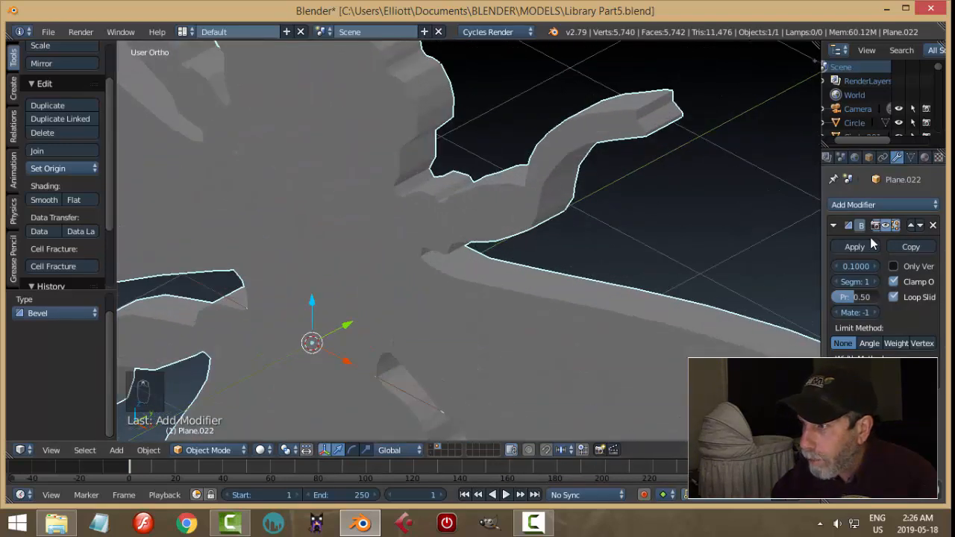
click(932, 226)
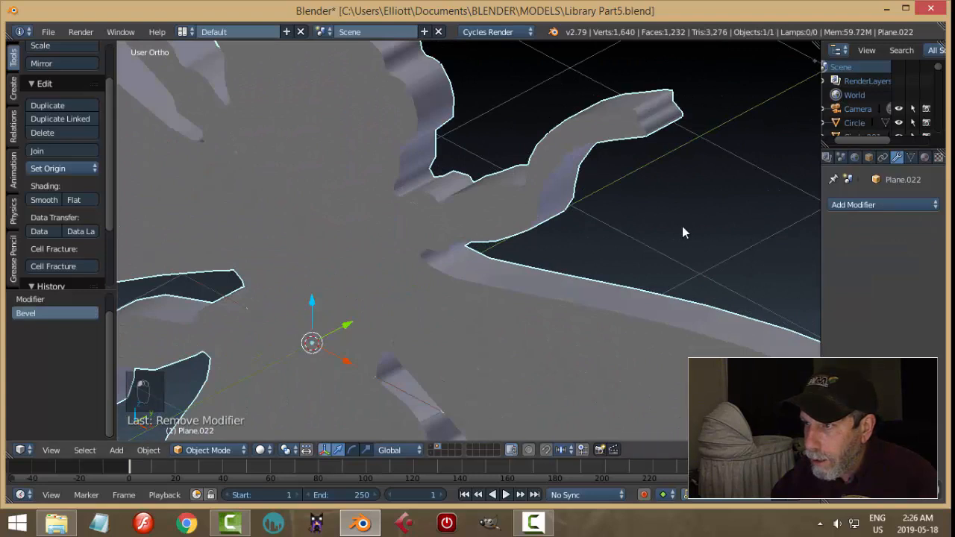
- Deselect everything and save the file
scroll(585, 229, down, 5)
key(a)
middle_drag(581, 230, 428, 211)
key(ctrl+s)
- Add a 12-vertex cylinder with no cap fill at the centre of the bee
right_click(569, 239)
key(shift+a)
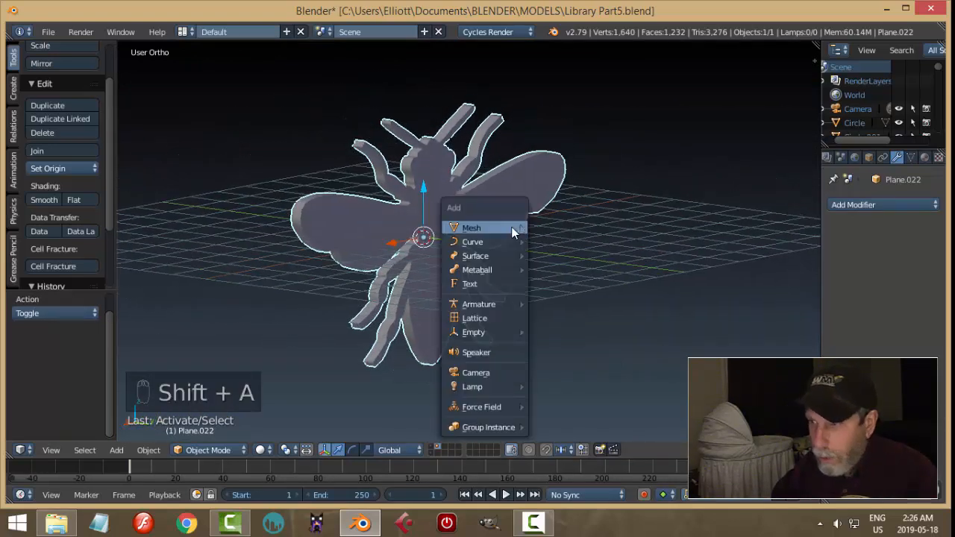
mouse_move(492, 227)
click(570, 297)
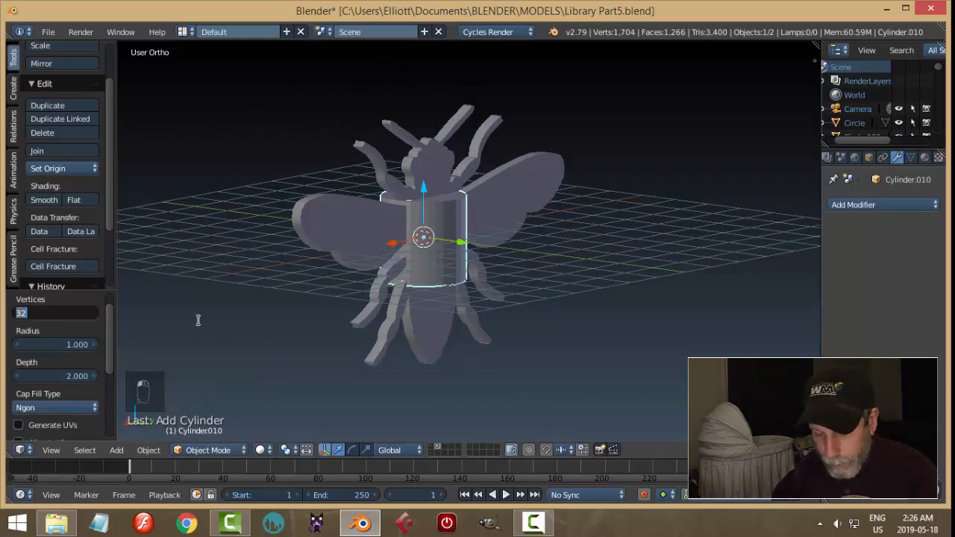
key(Return)
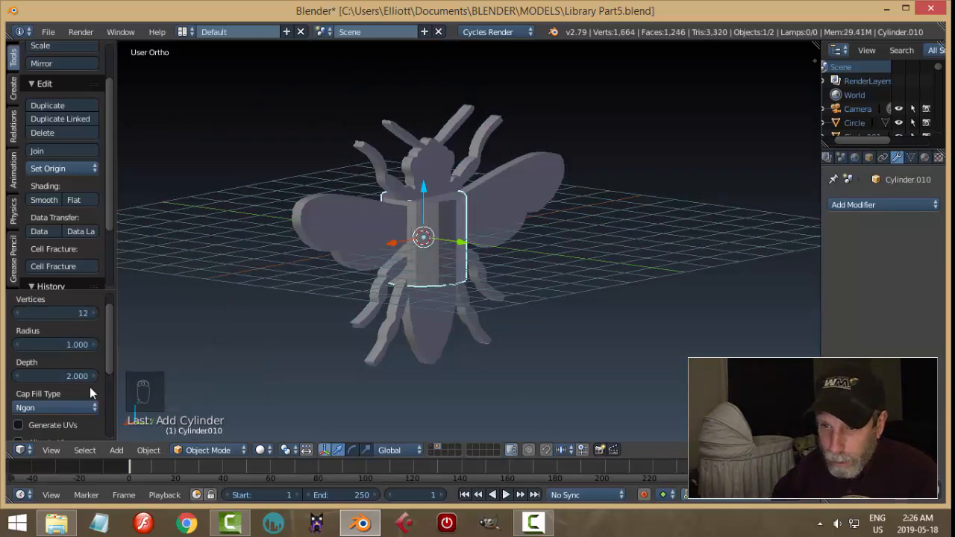
click(58, 405)
click(58, 389)
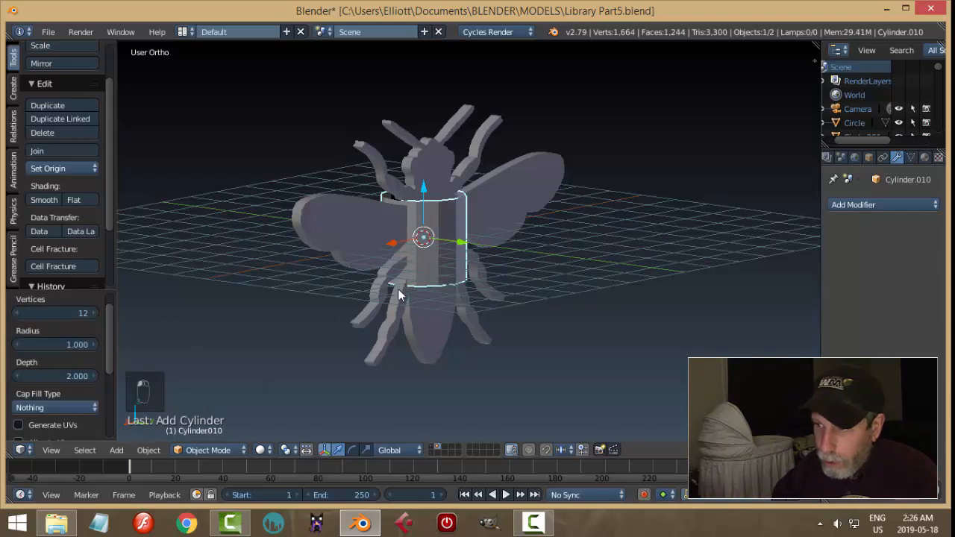
- Rotate the cylinder 90 degrees about the X axis so it lies perpendicular to the bee
middle_drag(500, 267, 532, 285)
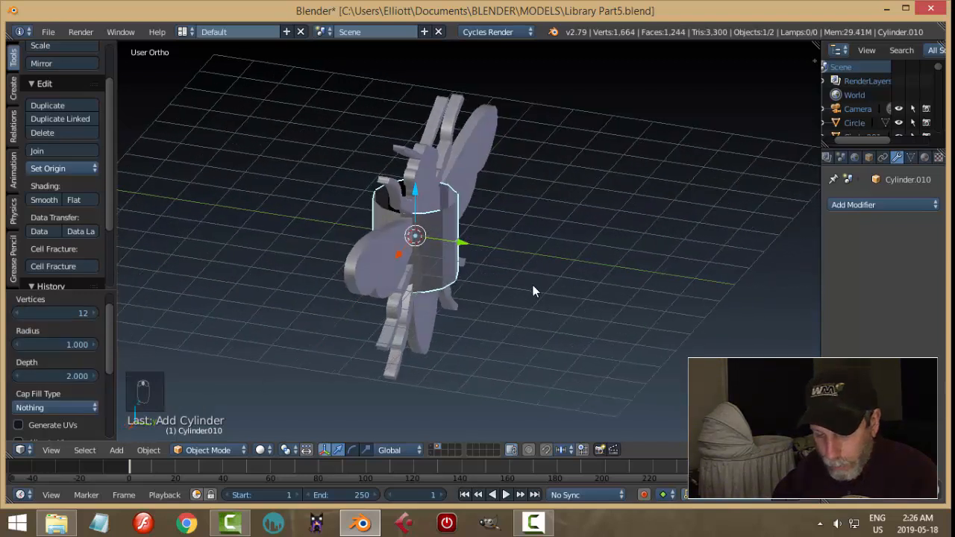
key(r)
key(9)
key(0)
key(Return)
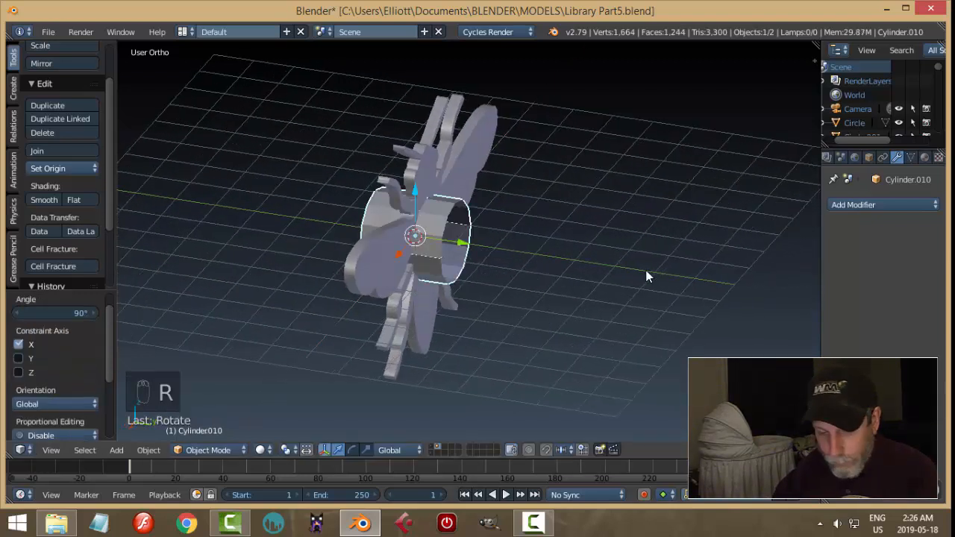
- Scale the cylinder down to about 0.27 and shift it along Y to stick out from the bee's body
key(s)
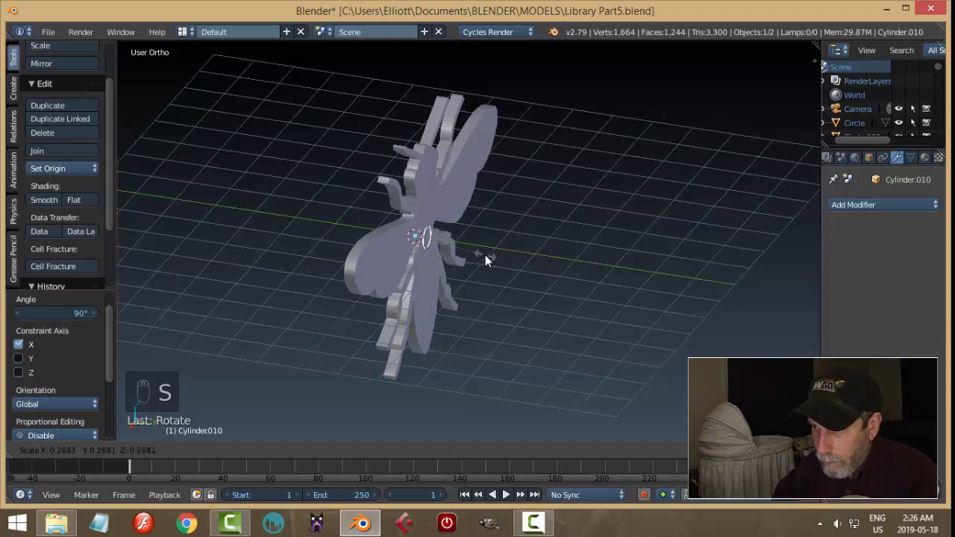
click(484, 254)
drag(465, 243, 482, 253)
- Thin the cylinder by scaling it to about 0.78 on every axis except Y
middle_drag(535, 244, 444, 228)
key(a)
right_click(443, 227)
middle_drag(524, 244, 538, 238)
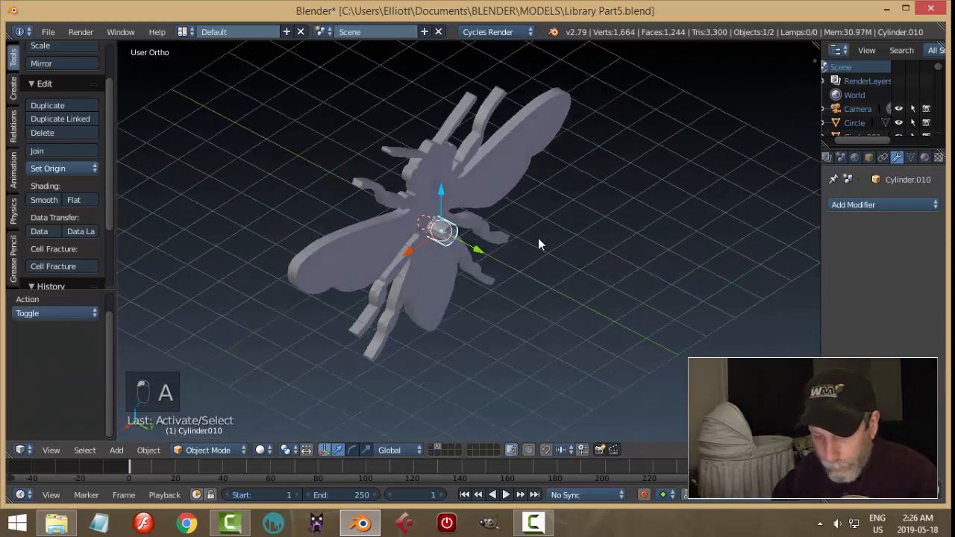
key(s)
key(shift+y)
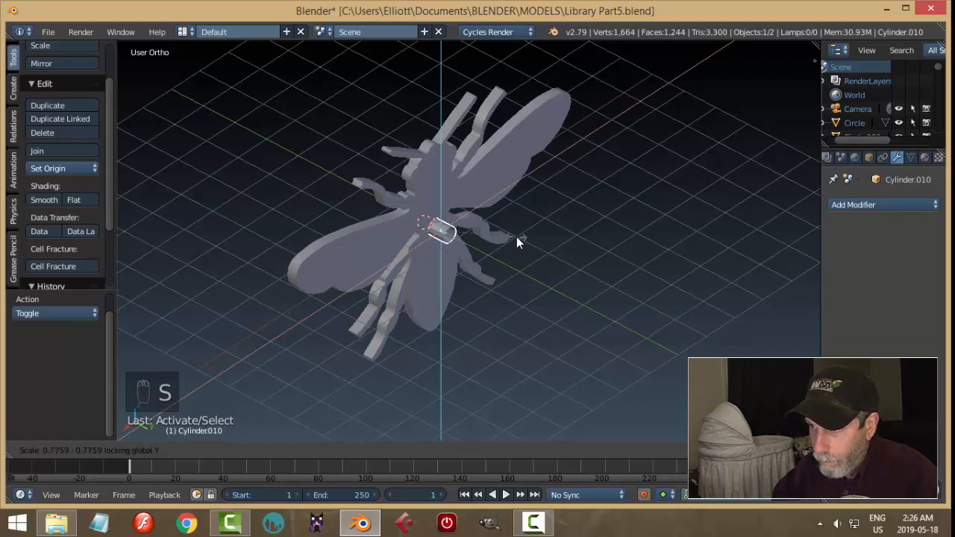
click(516, 237)
- Deselect everything and save the file with the bee and its cylinder post
key(a)
scroll(538, 239, down, 3)
middle_drag(538, 238, 586, 221)
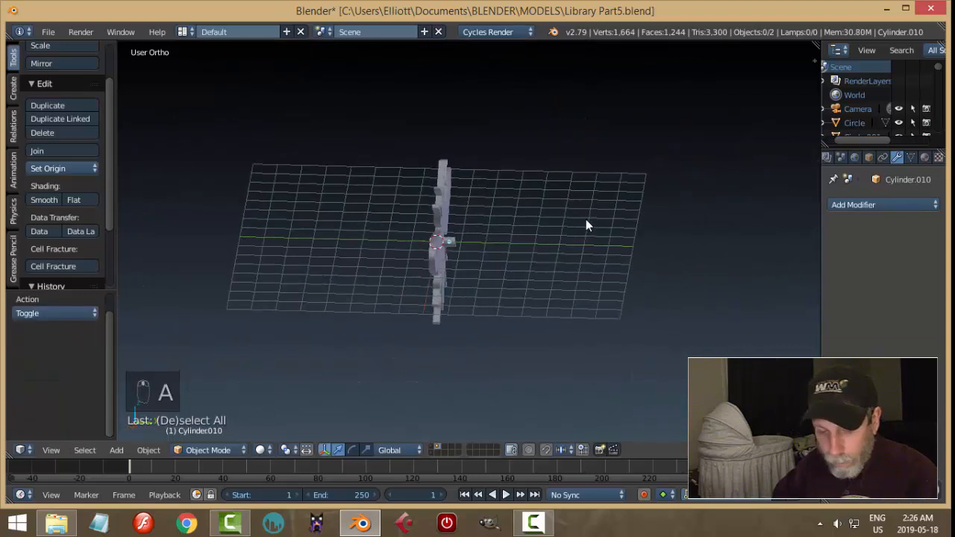
key(ctrl+s)
click(586, 221)
middle_drag(533, 269, 478, 262)
scroll(478, 262, up, 4)
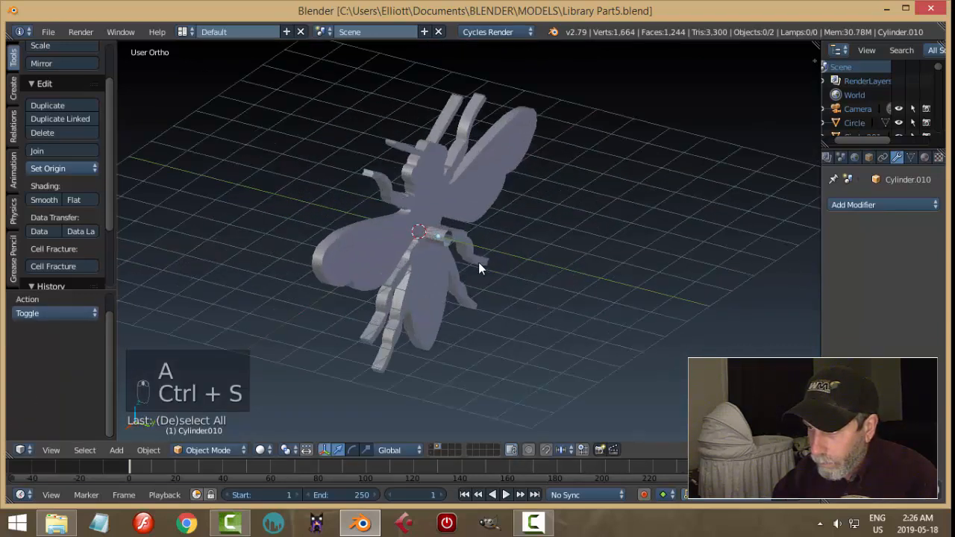
- Select the cylinder and the bee together, move them to the first layer, and display that layer
right_click(440, 235)
shift+right_click(488, 183)
middle_drag(542, 238, 619, 240)
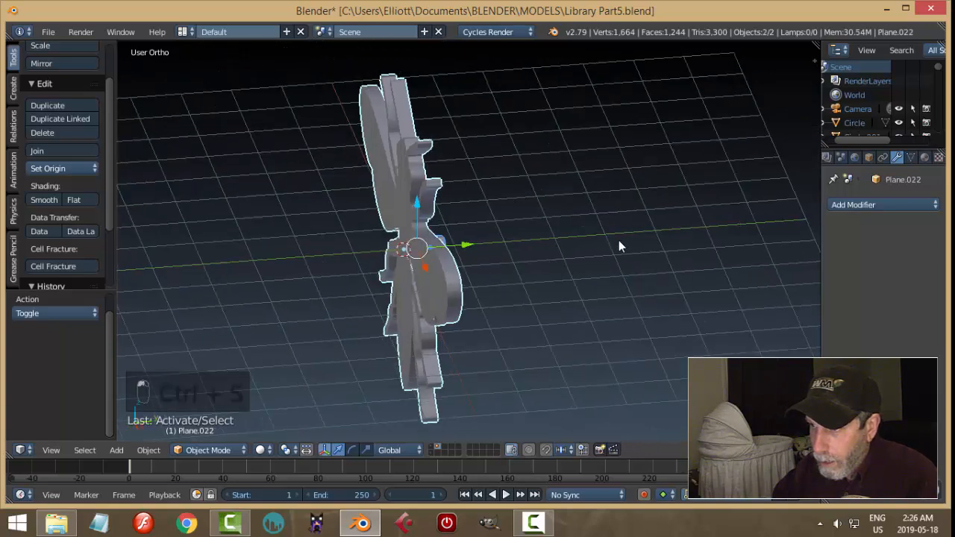
key(m)
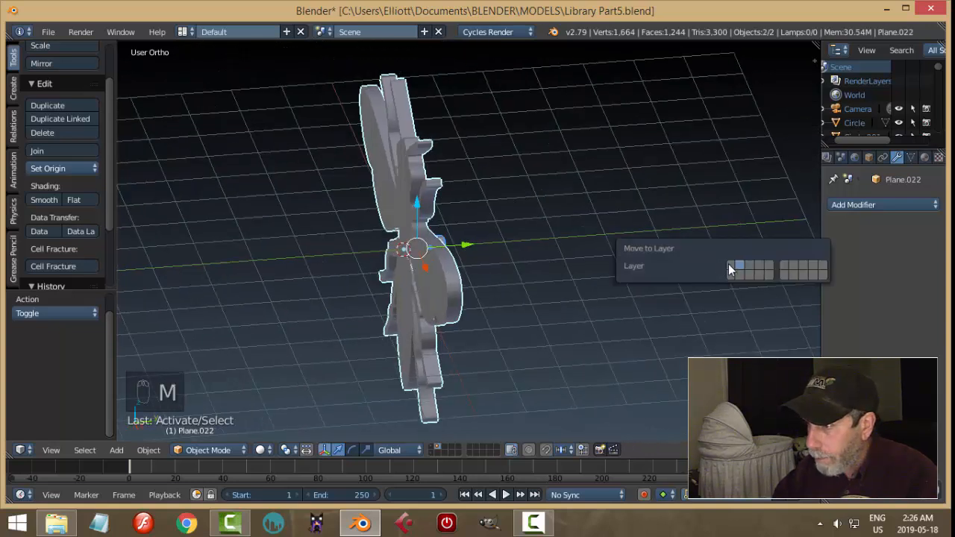
click(729, 266)
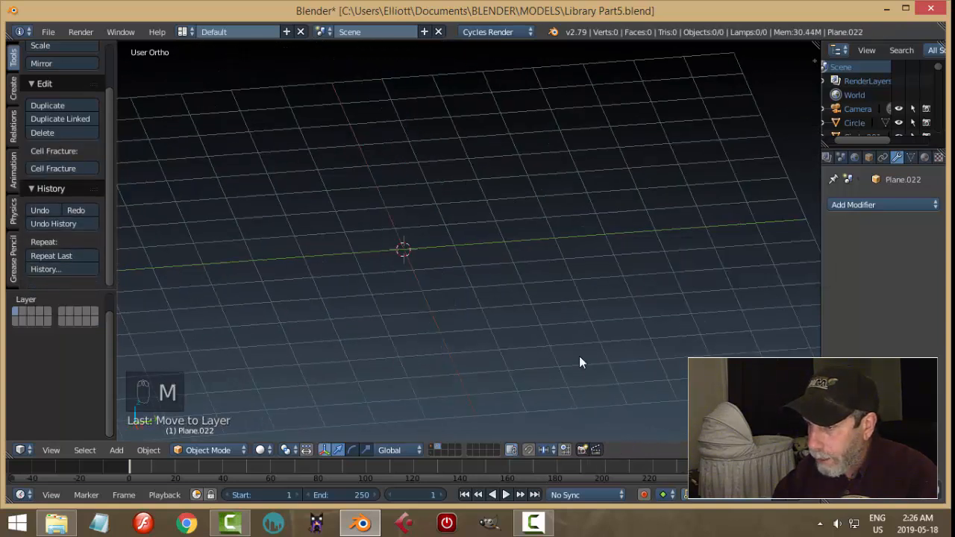
click(431, 447)
- Scale the bee and cylinder to about 0.27 and move them about 9.35 along Y to the back bookcases
middle_drag(564, 302, 678, 296)
key(s)
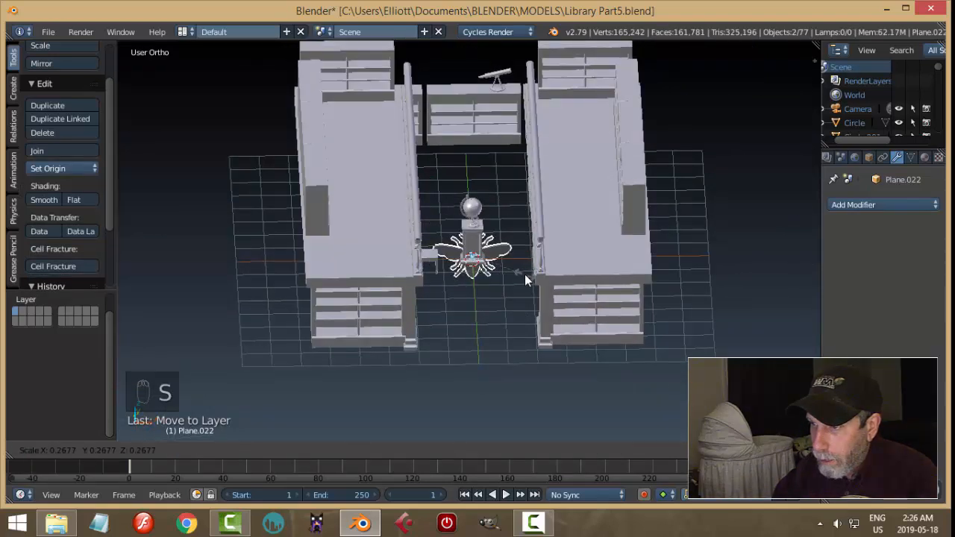
click(524, 274)
middle_drag(525, 274, 507, 246)
key(g)
drag(495, 219, 698, 70)
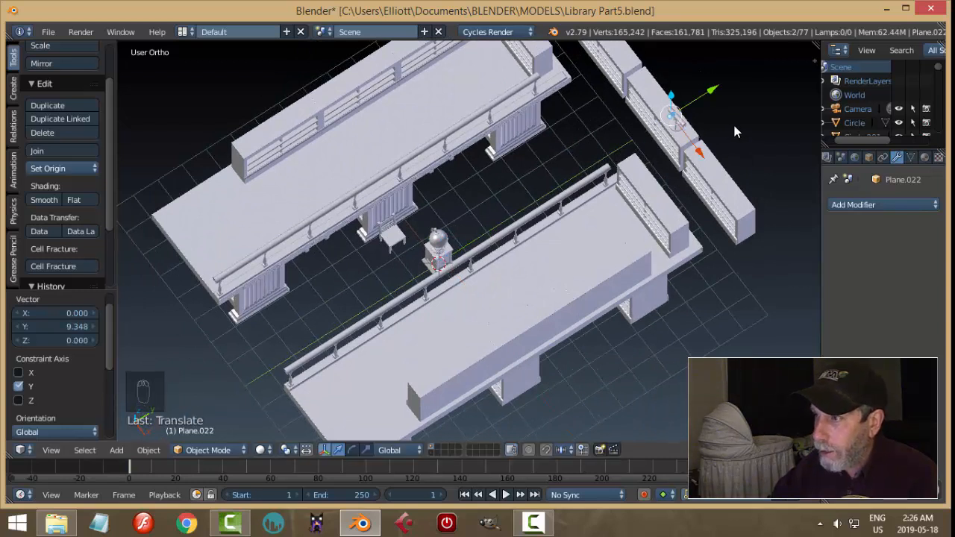
- Raise the bee and cylinder above the back bookcases and shift them about -0.56 along Y
middle_drag(752, 138, 710, 91)
drag(710, 175, 706, 114)
drag(743, 151, 710, 174)
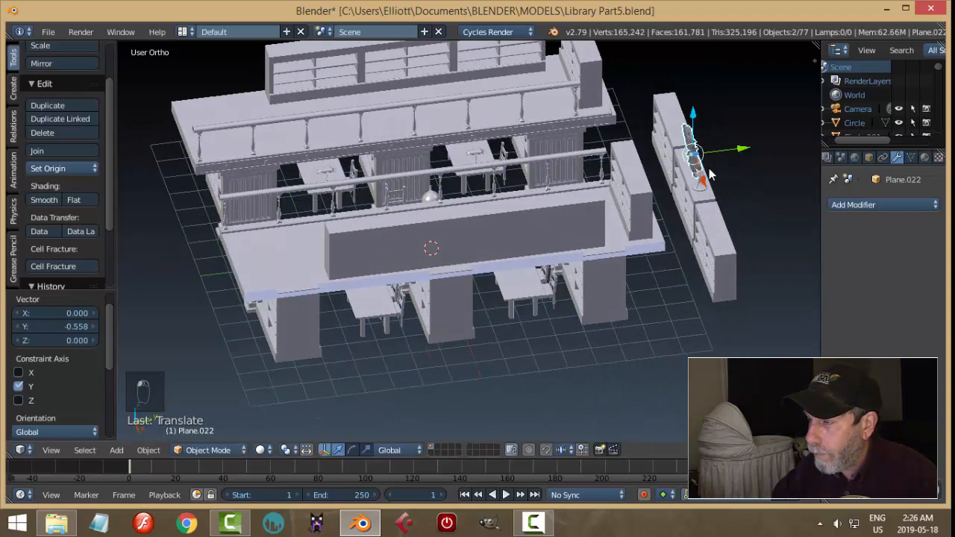
- In front view, move the bee and cylinder about -0.62 in X and 0.64 in Z and scale them to 0.722
key(KP_1)
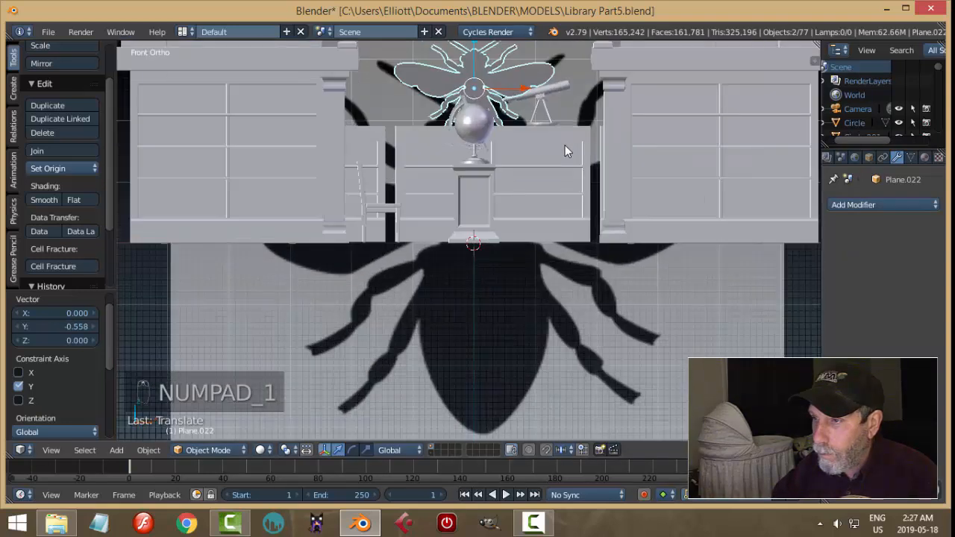
scroll(563, 145, down, 4)
key(g)
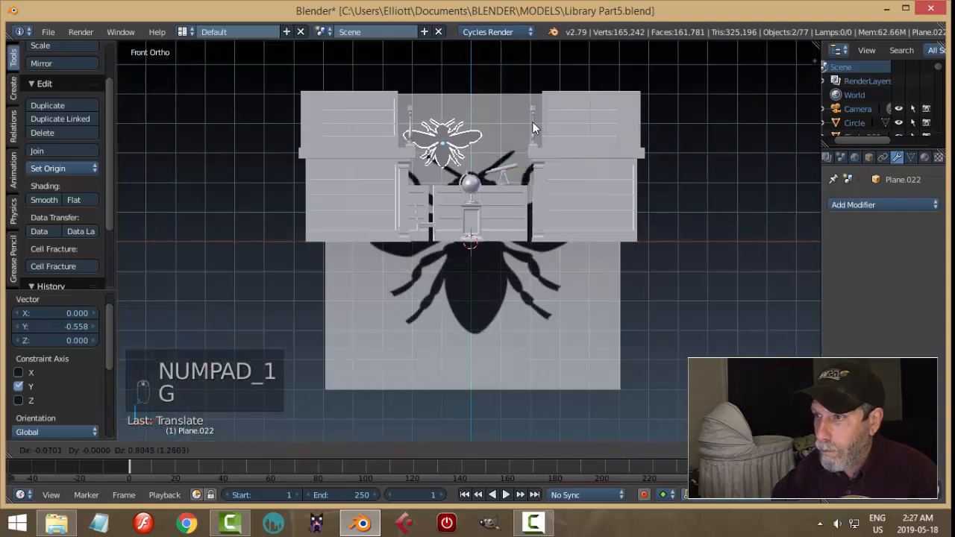
click(540, 128)
key(s)
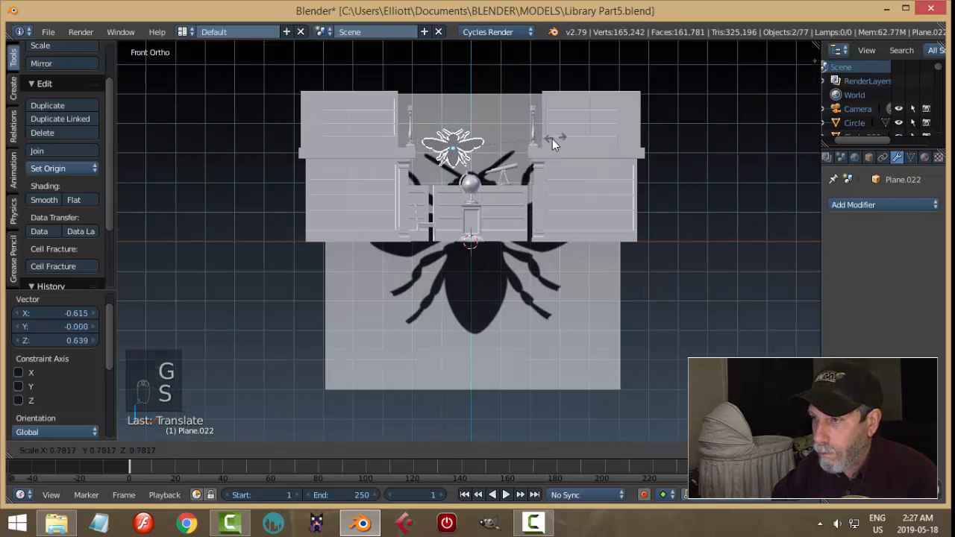
click(556, 146)
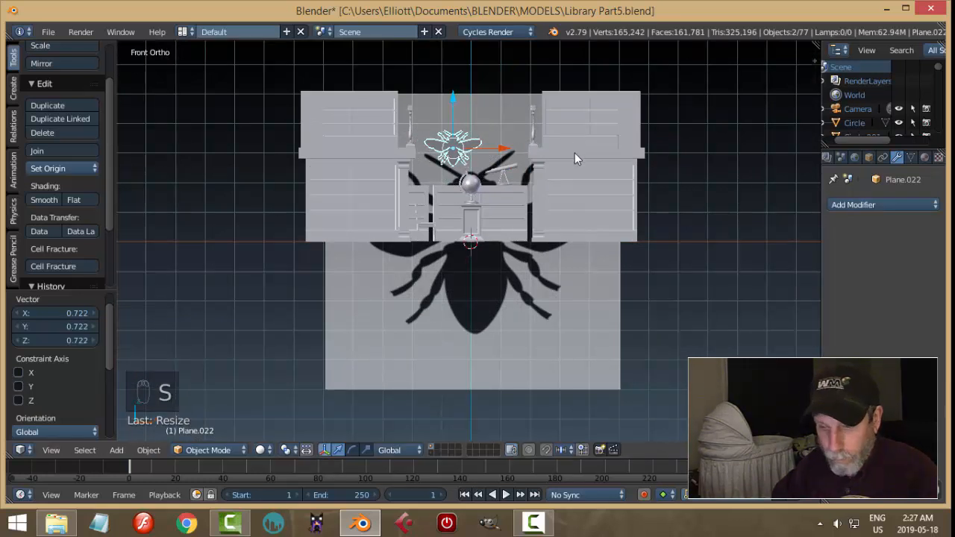
- Remove the vcela.png background image from the viewport
key(n)
scroll(813, 285, down, 10)
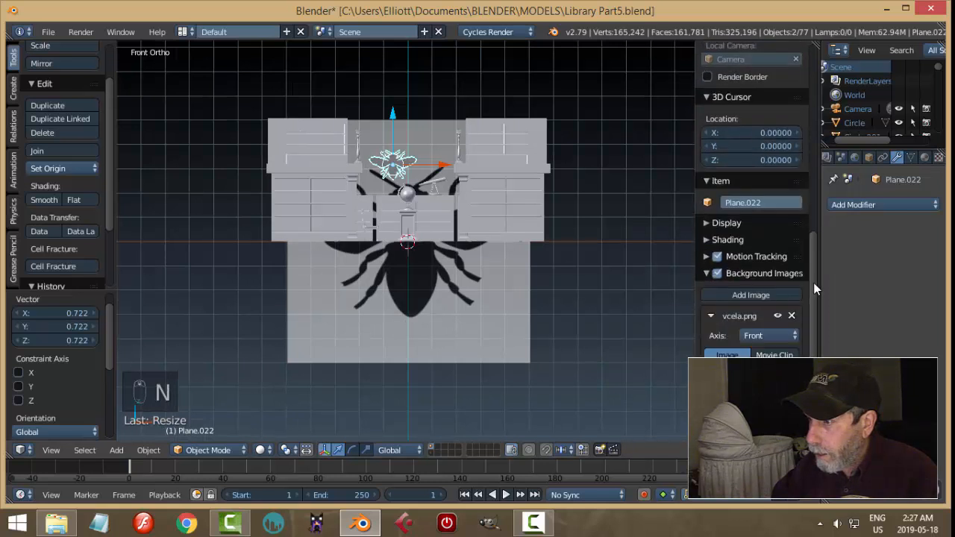
click(793, 232)
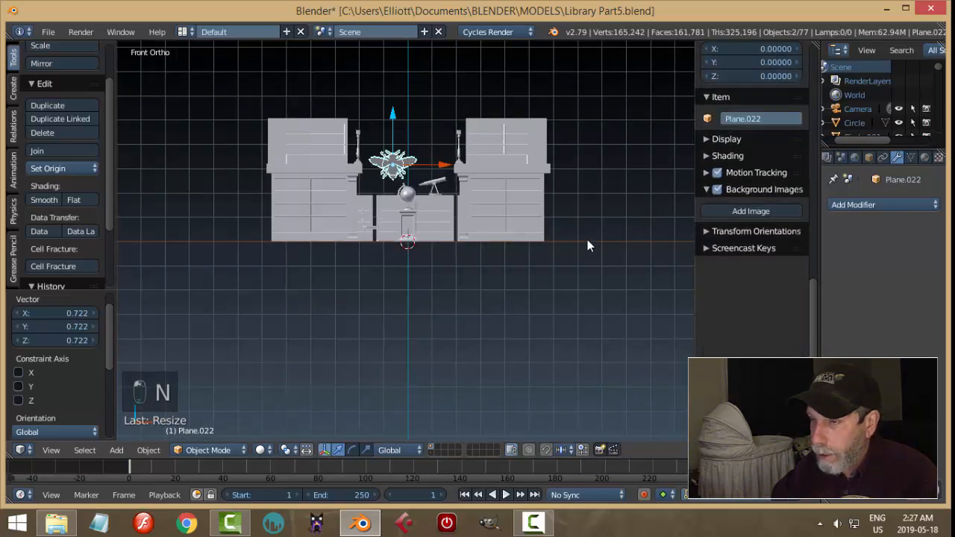
key(n)
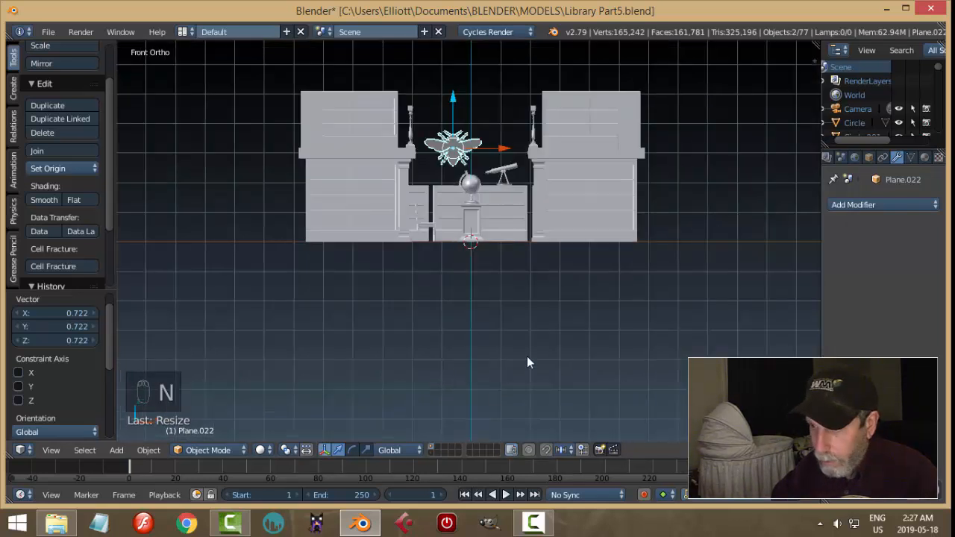
- Also display the layer with the room walls and move the bee and cylinder 0.430 along Y toward the back wall
shift+click(430, 452)
middle_drag(584, 247, 625, 291)
scroll(625, 205, up, 6)
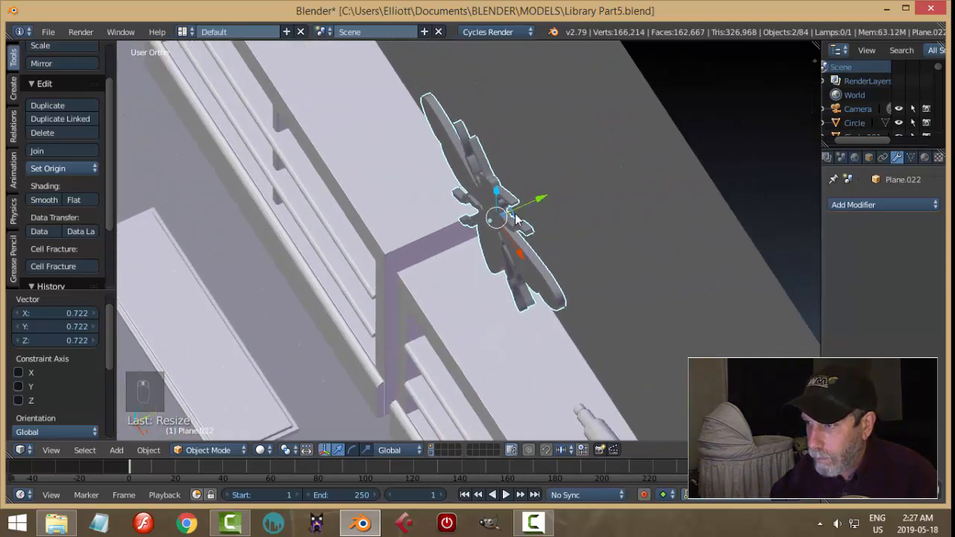
middle_drag(515, 216, 560, 209)
drag(618, 218, 709, 198)
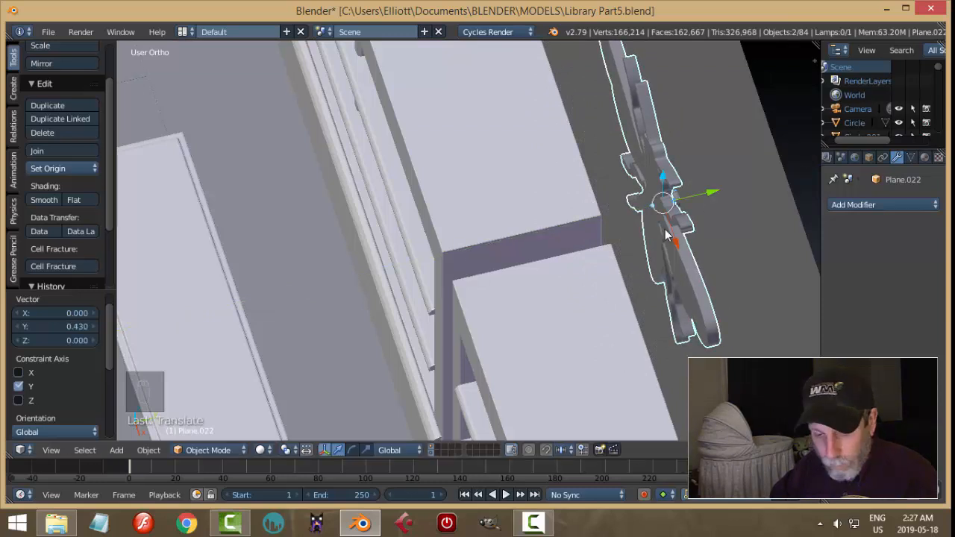
- Deselect everything and check the bee's placement through the scene camera
middle_drag(664, 229, 718, 206)
scroll(717, 207, down, 4)
key(a)
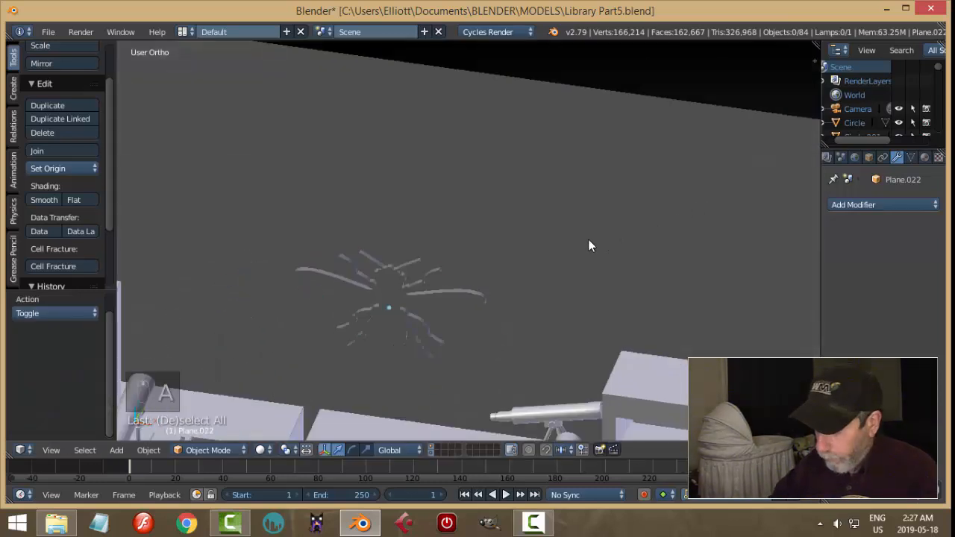
key(KP_0)
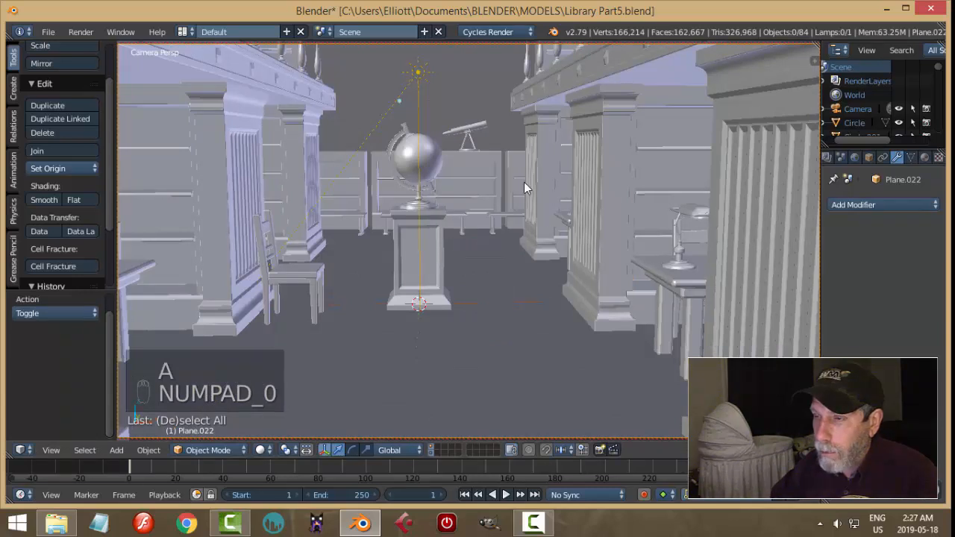
key(KP_0)
- Select the bee on the back wall and assign it the existing material named Material
middle_drag(564, 216, 461, 247)
scroll(565, 247, up, 3)
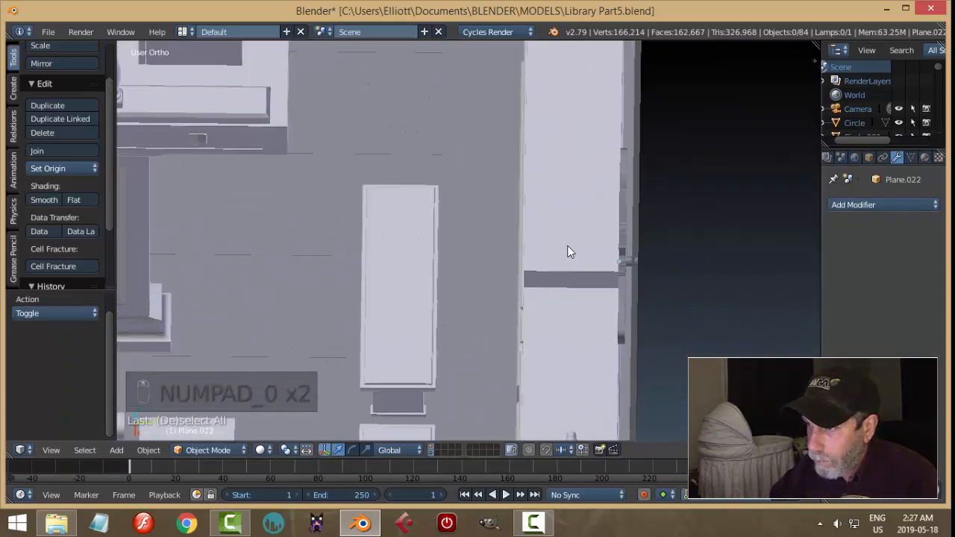
middle_drag(567, 252, 630, 221)
right_click(515, 259)
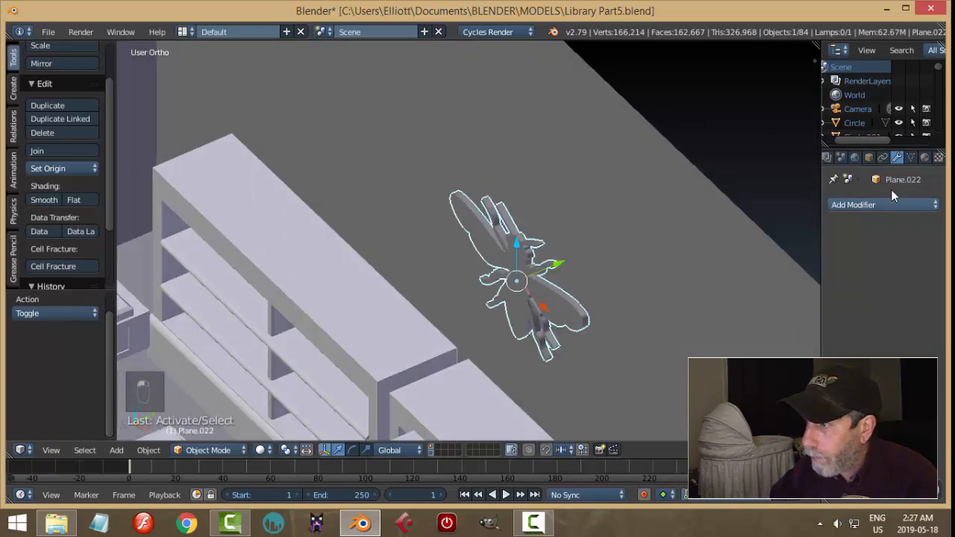
click(926, 158)
click(835, 250)
click(717, 284)
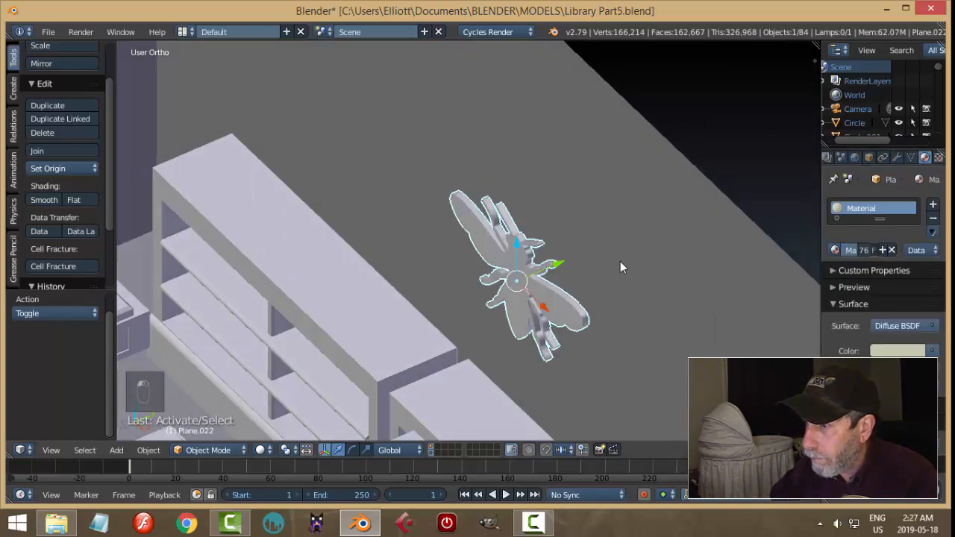
- Temporarily hide the bee, assign the existing material named Material to the cylinder, then unhide the bee and deselect everything
middle_drag(620, 266, 567, 286)
scroll(642, 254, up, 2)
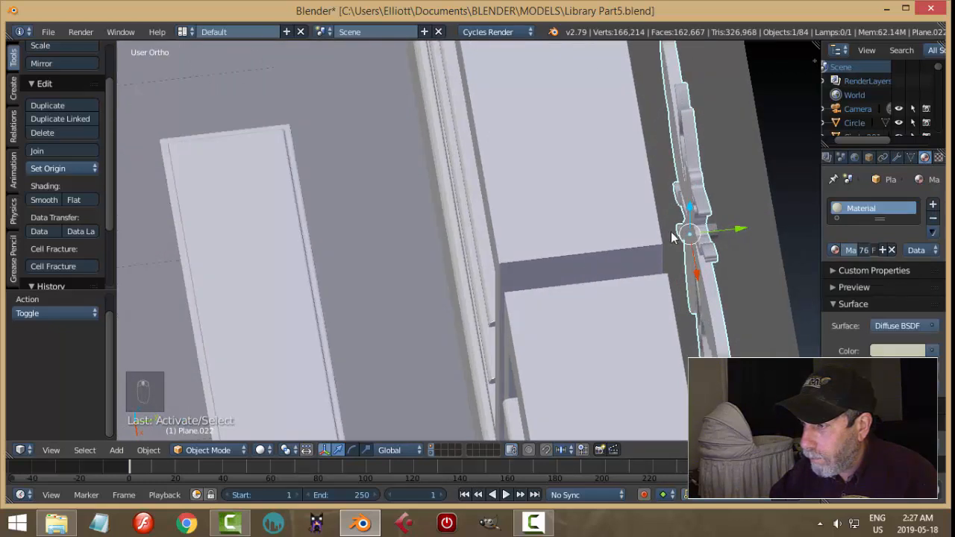
key(h)
right_click(708, 230)
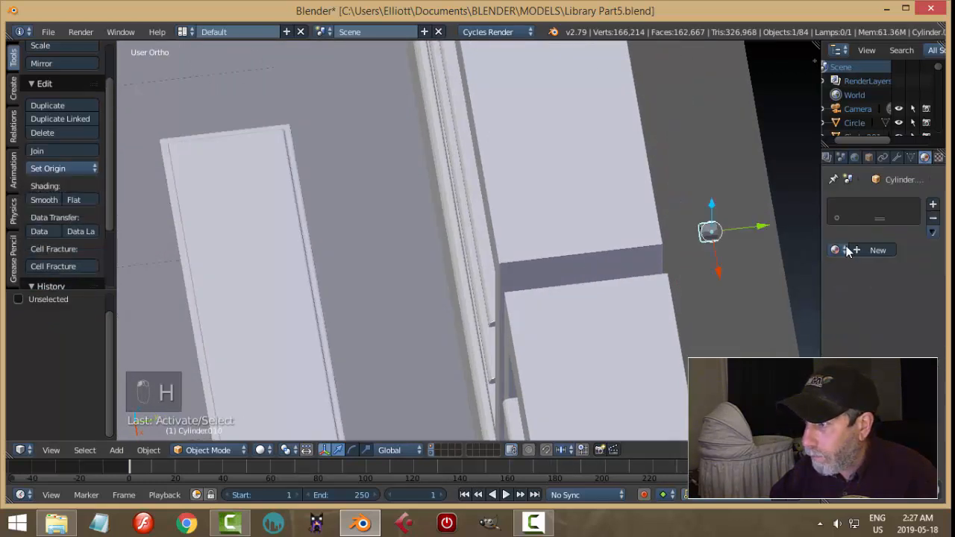
click(835, 250)
click(754, 284)
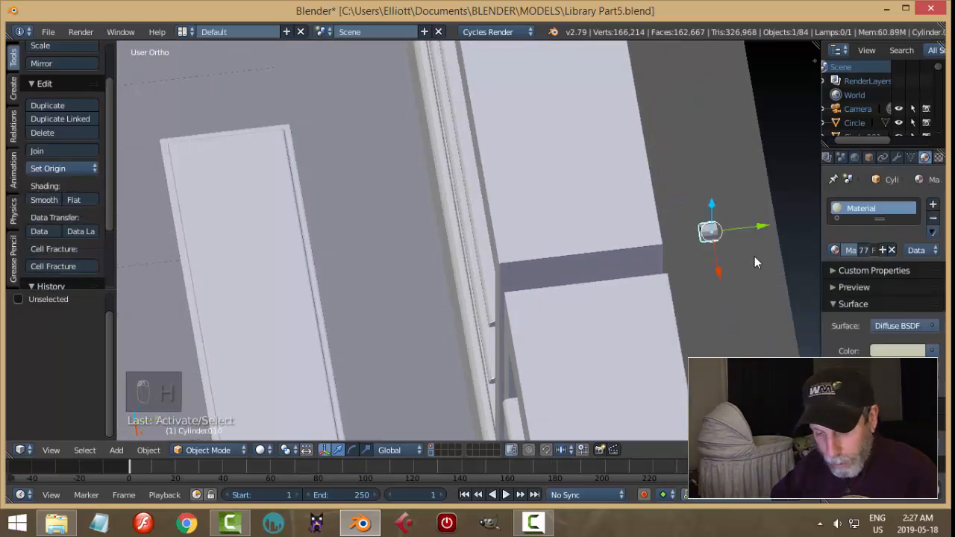
key(alt+h)
key(a)
middle_drag(754, 262, 725, 213)
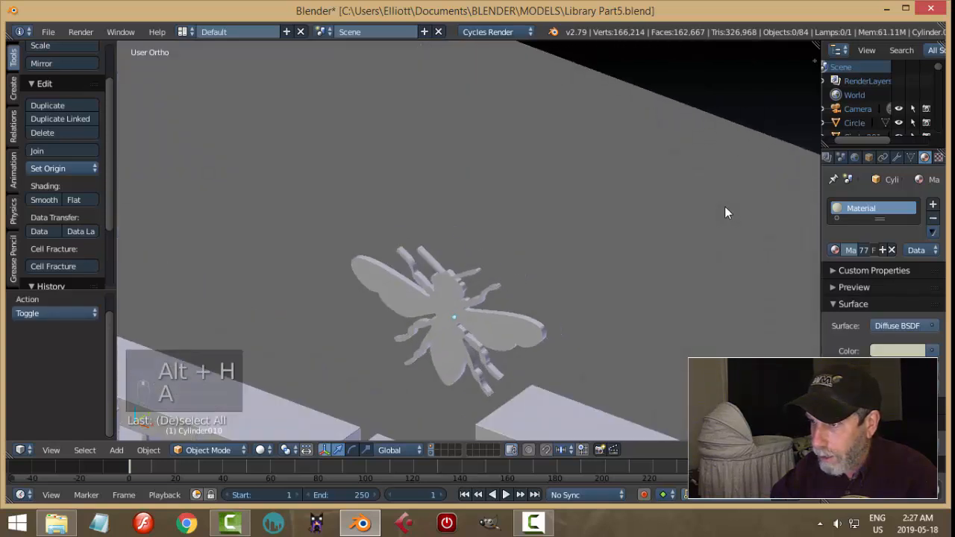
- Check the bee through the scene camera, then join the cylinder post into the bee as a single object
key(KP_0)
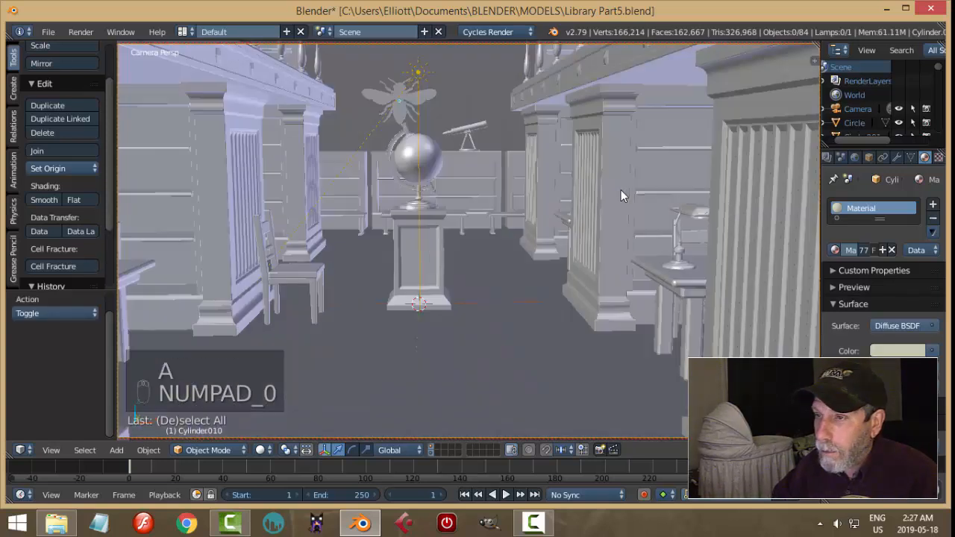
key(KP_0)
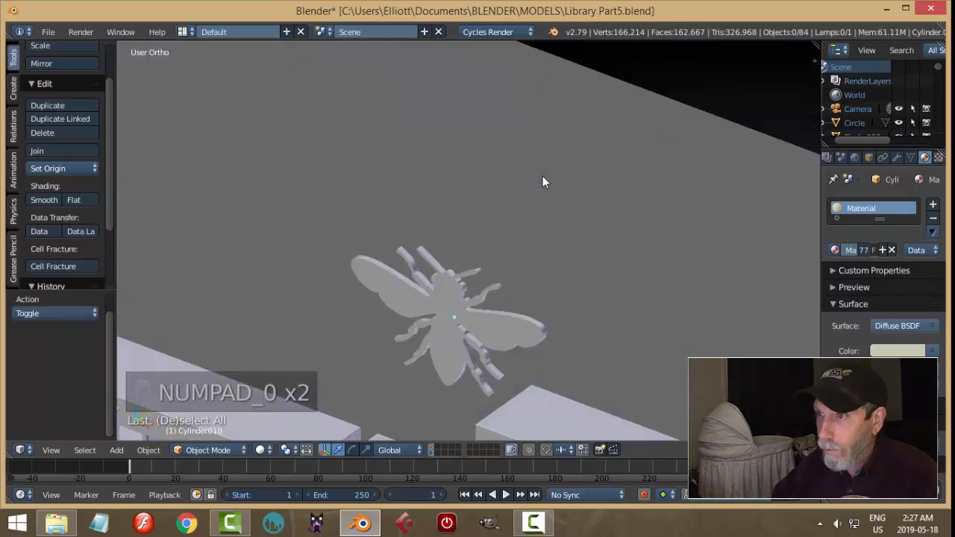
middle_drag(530, 241, 352, 196)
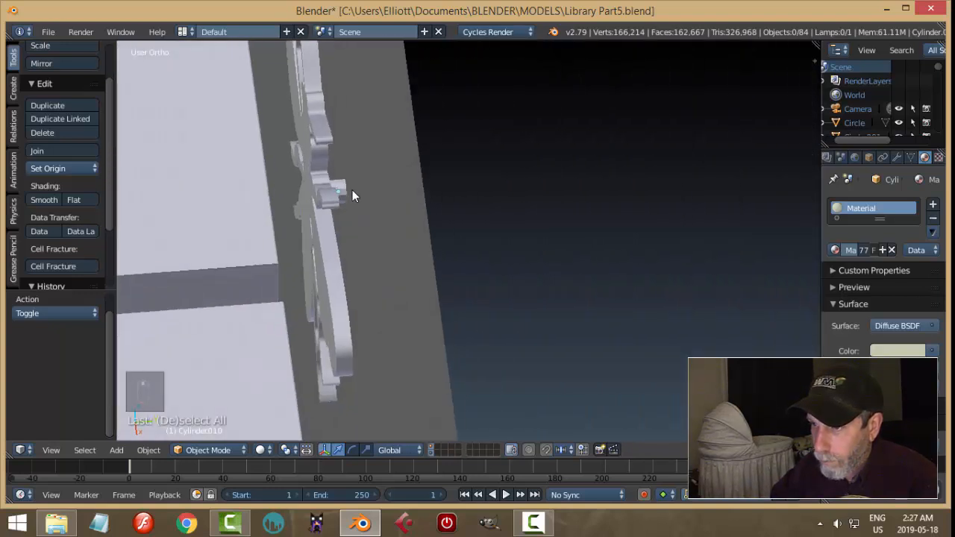
right_click(343, 184)
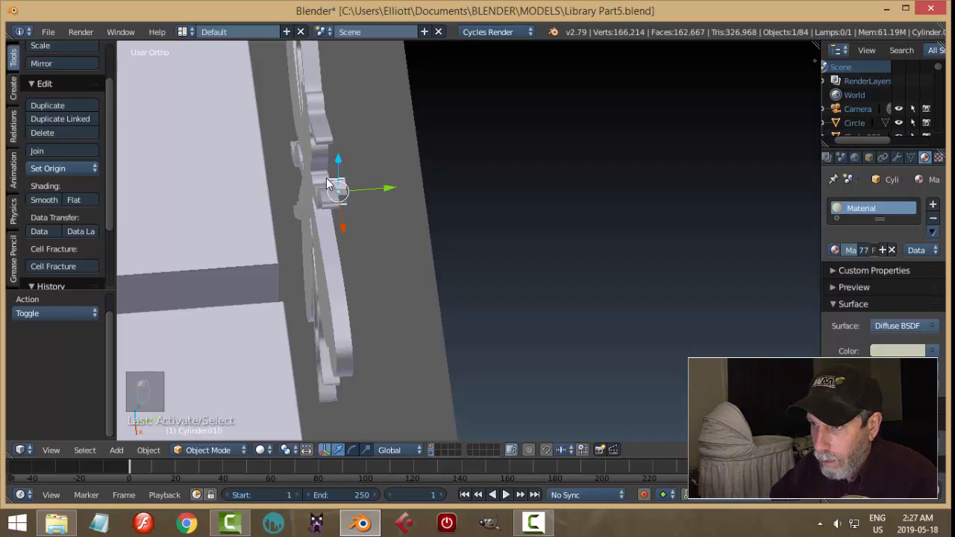
shift+right_click(315, 130)
key(ctrl+j)
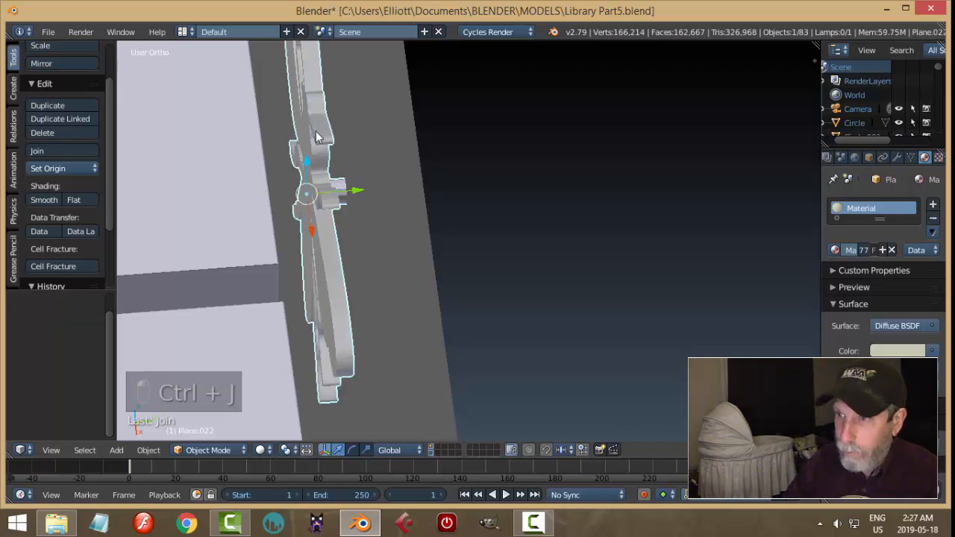
- Move the joined bee -0.347 along X on the back wall
middle_drag(316, 131, 309, 242)
key(g)
key(x)
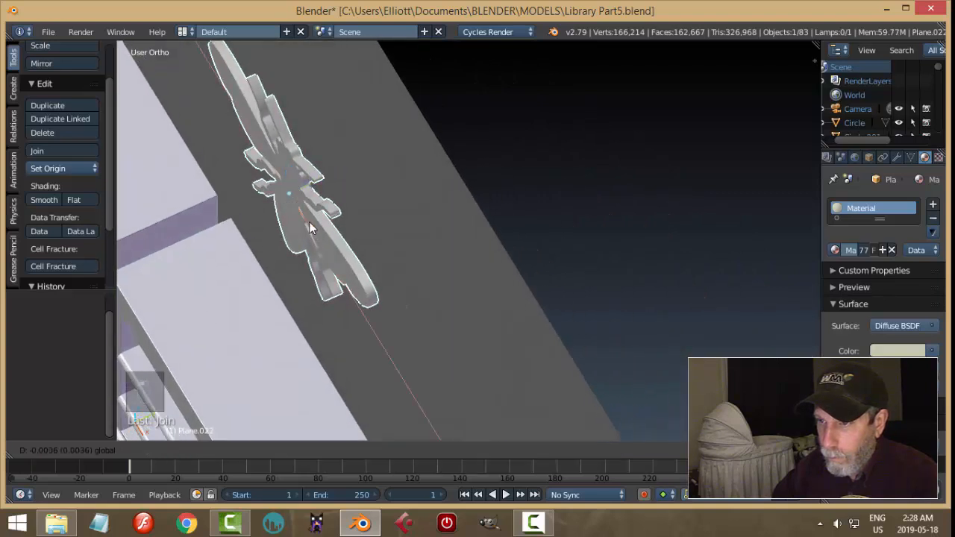
click(374, 196)
- Deselect everything and check the bee's new position in a rendered preview through the scene camera
key(KP_0)
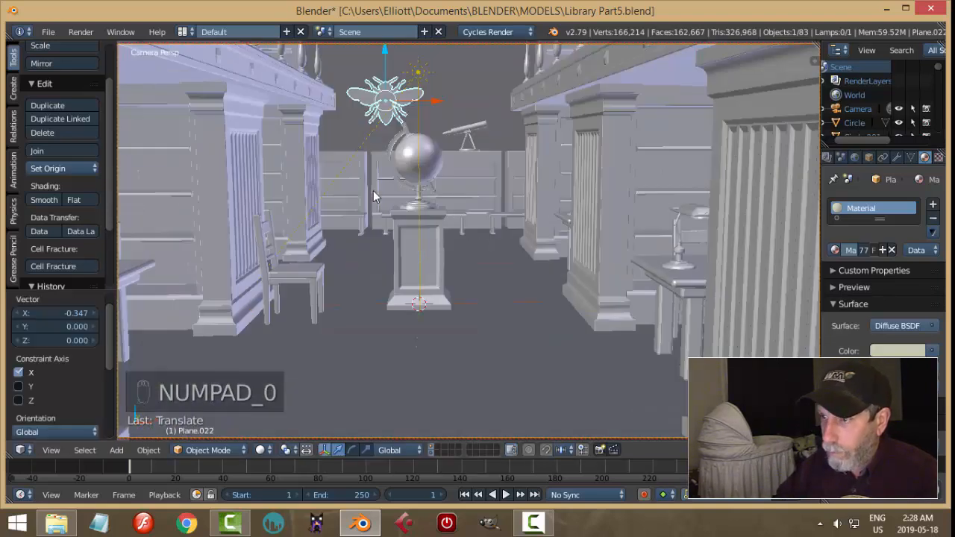
key(a)
key(a)
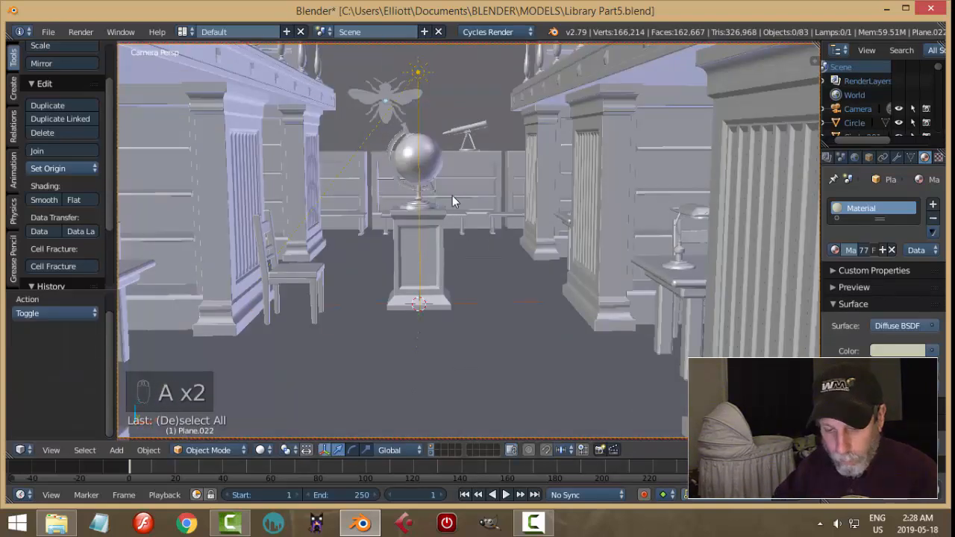
key(shift+z)
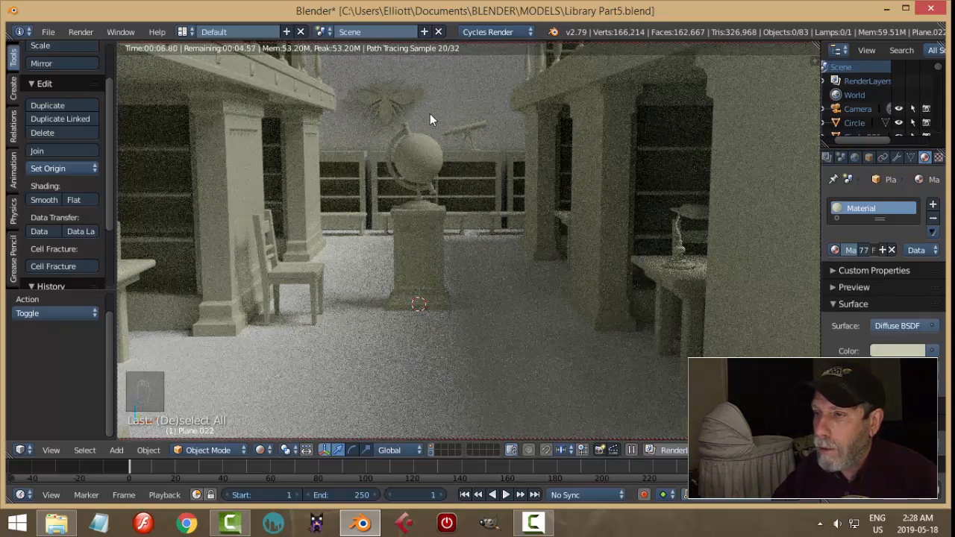
key(shift+z)
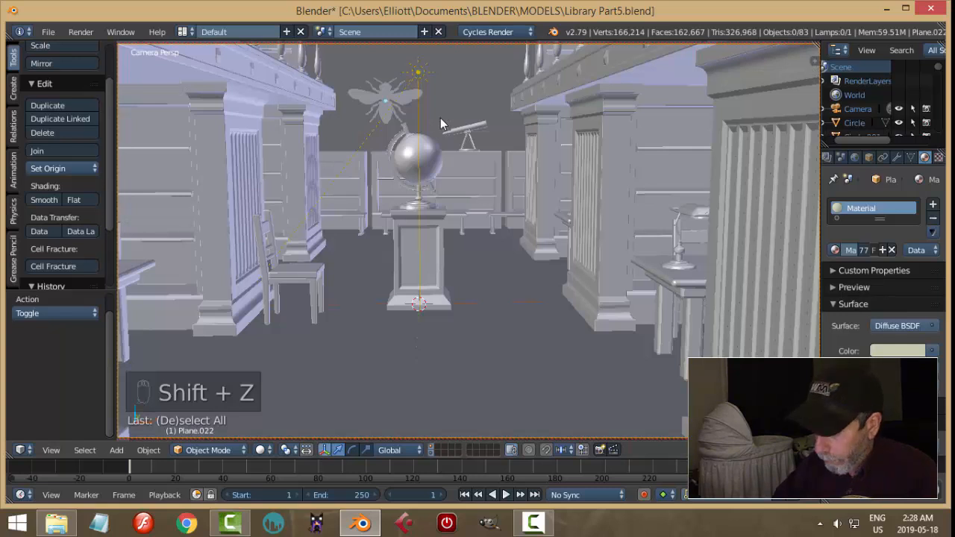
- Select the bee and scale it uniformly to 0.699 in front view
key(KP_0)
right_click(282, 167)
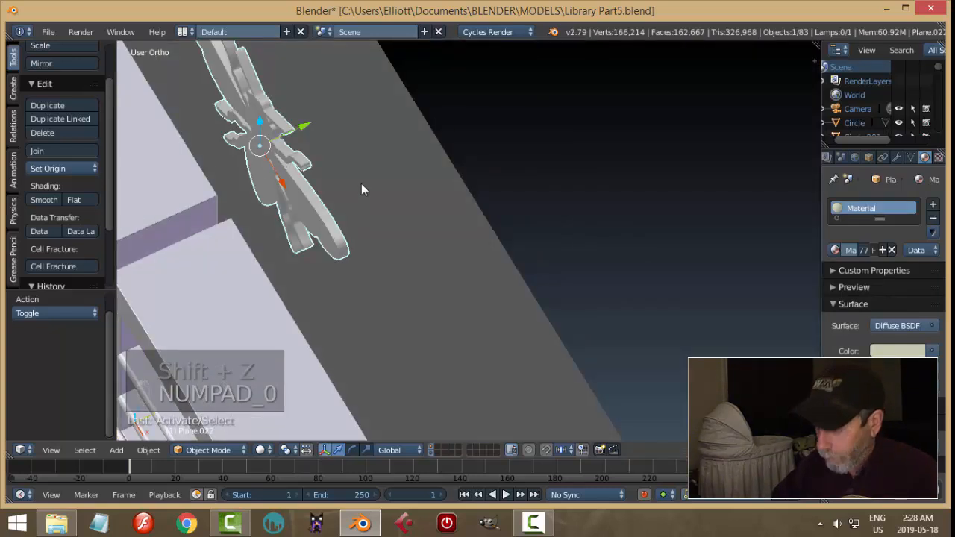
key(KP_1)
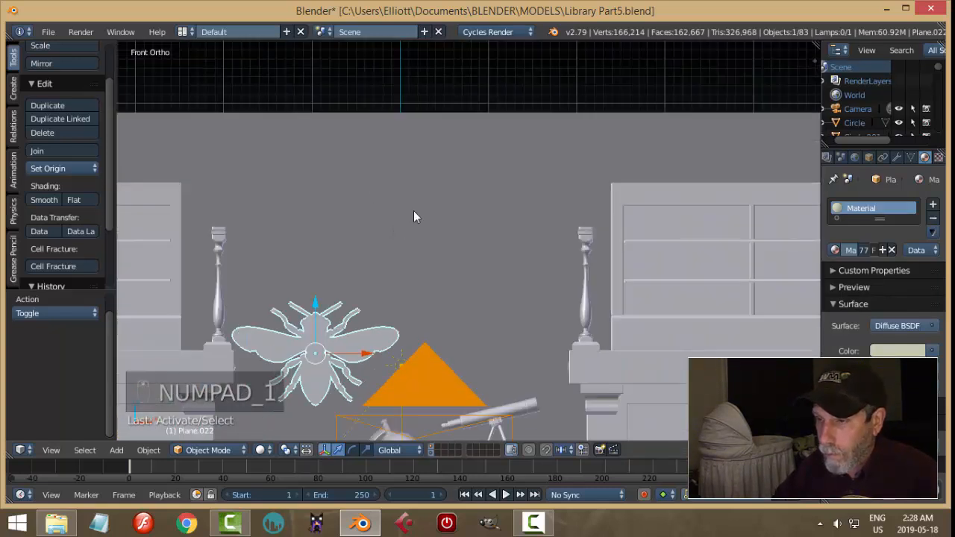
key(s)
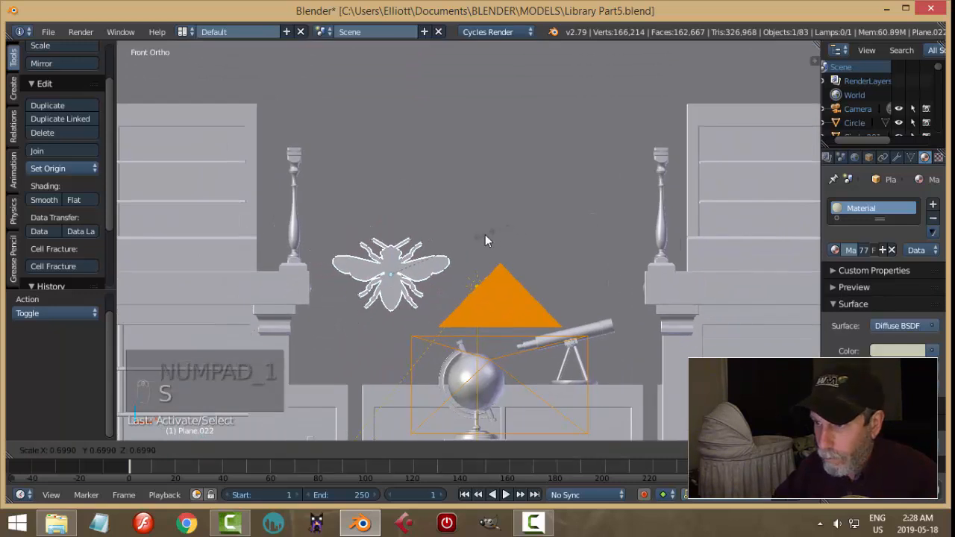
click(478, 243)
- Move the scaled bee about 0.02 along Y so its mounting post reaches the back wall
middle_drag(522, 243, 371, 135)
text(.02)
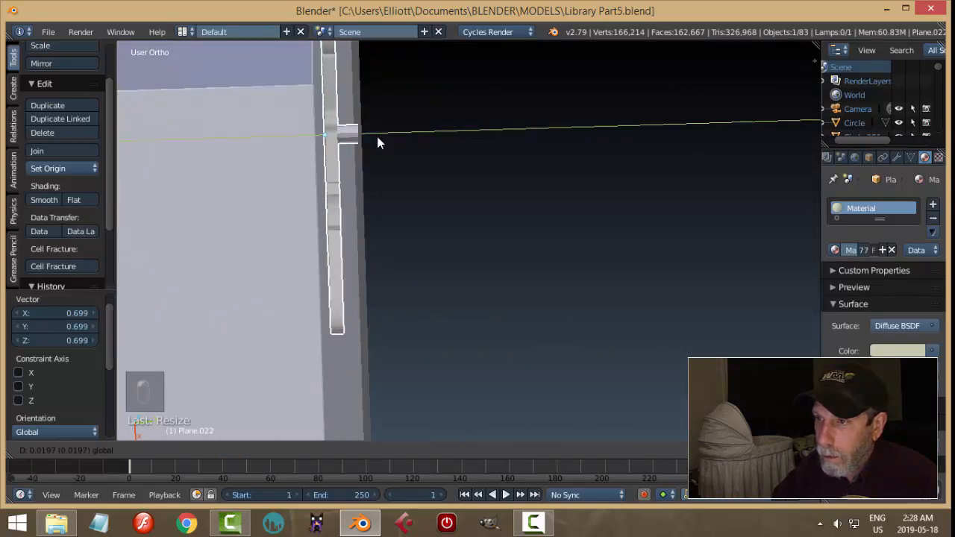
key(Return)
- Clear the selection and inspect the smaller bee in a rendered camera preview
key(a)
key(KP_0)
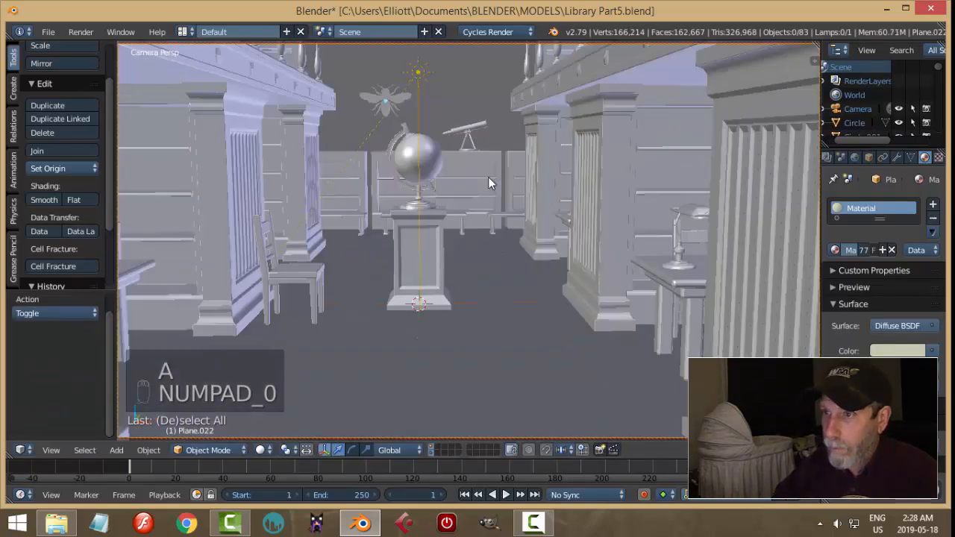
key(shift+z)
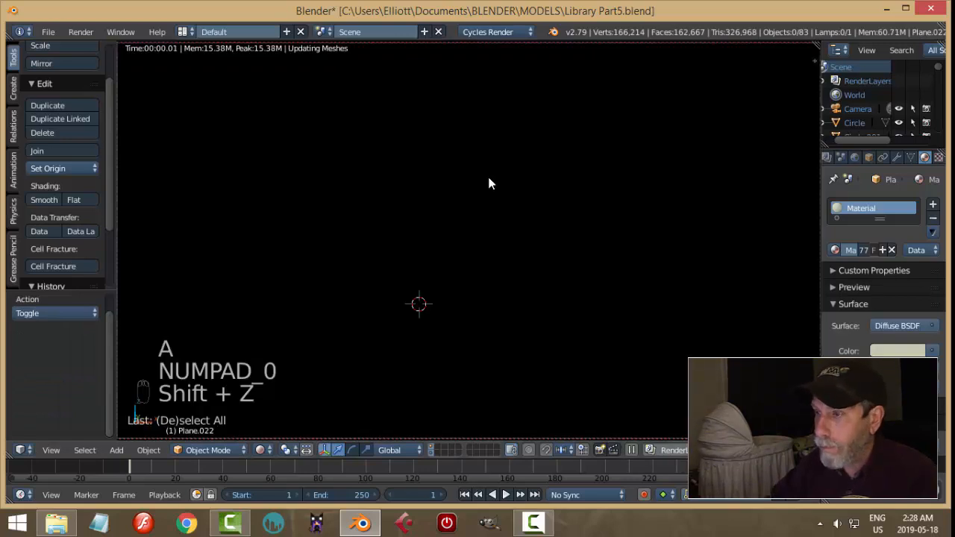
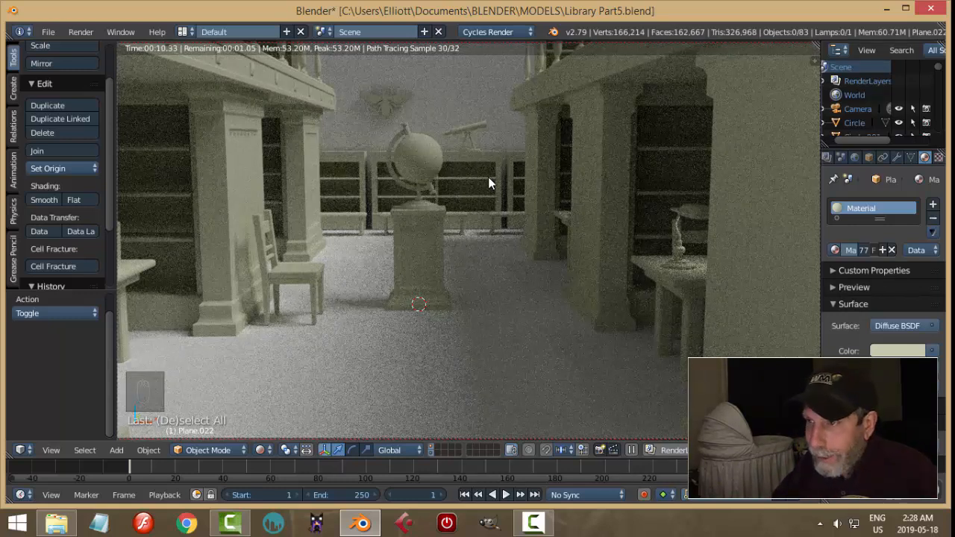
key(shift+z)
- Try ambient occlusion and a shiny metallic matcap to inspect the bee in the viewport, then disable both shading options
key(KP_0)
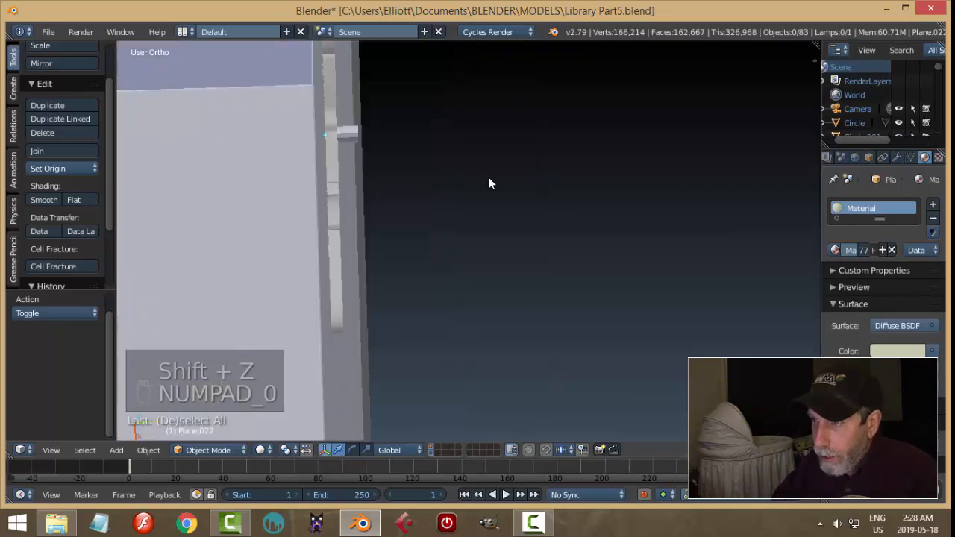
middle_drag(489, 178, 578, 272)
right_click(292, 302)
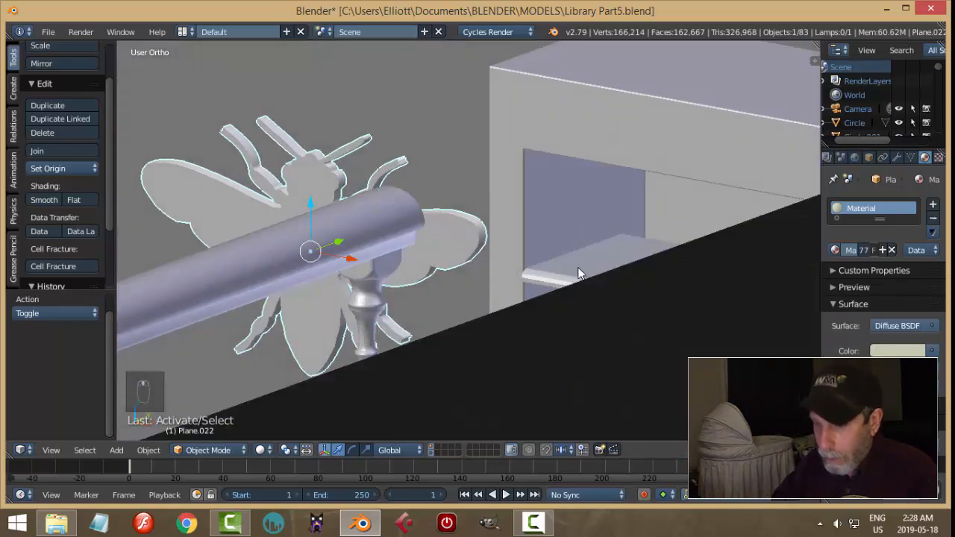
key(n)
click(706, 156)
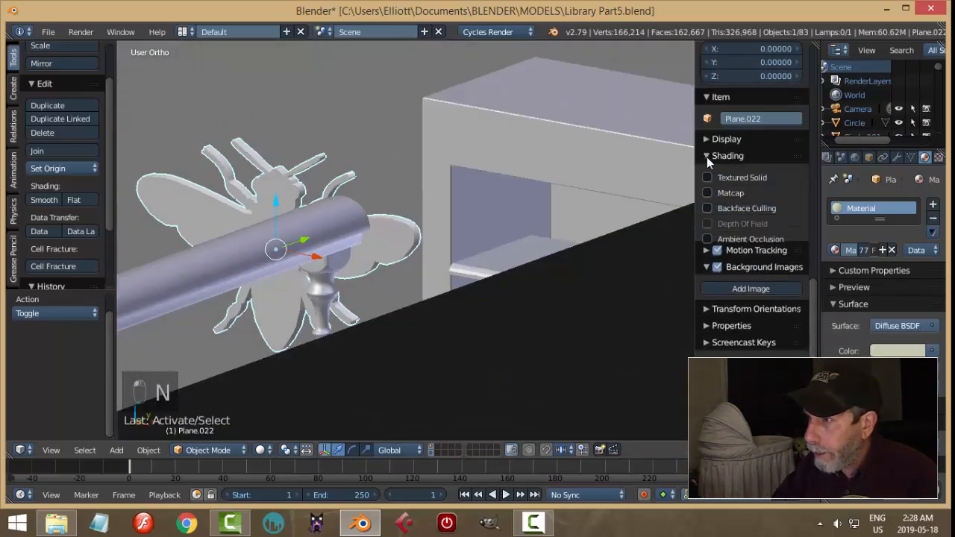
click(724, 236)
click(724, 192)
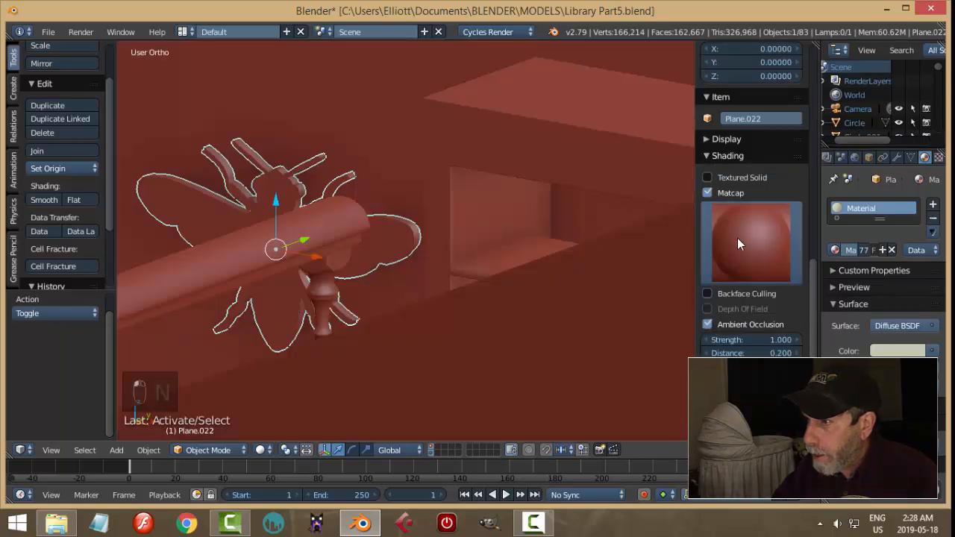
click(737, 241)
click(693, 394)
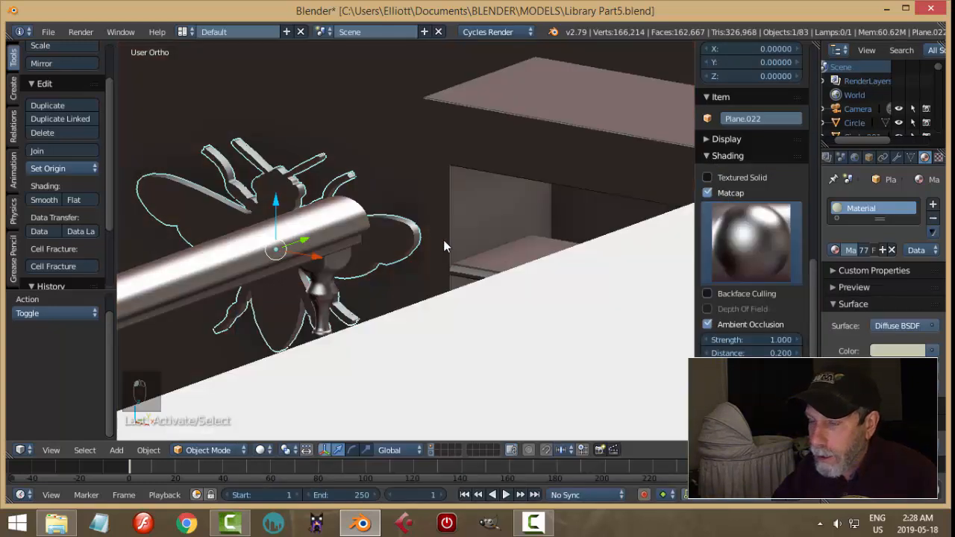
middle_drag(443, 239, 785, 273)
click(707, 193)
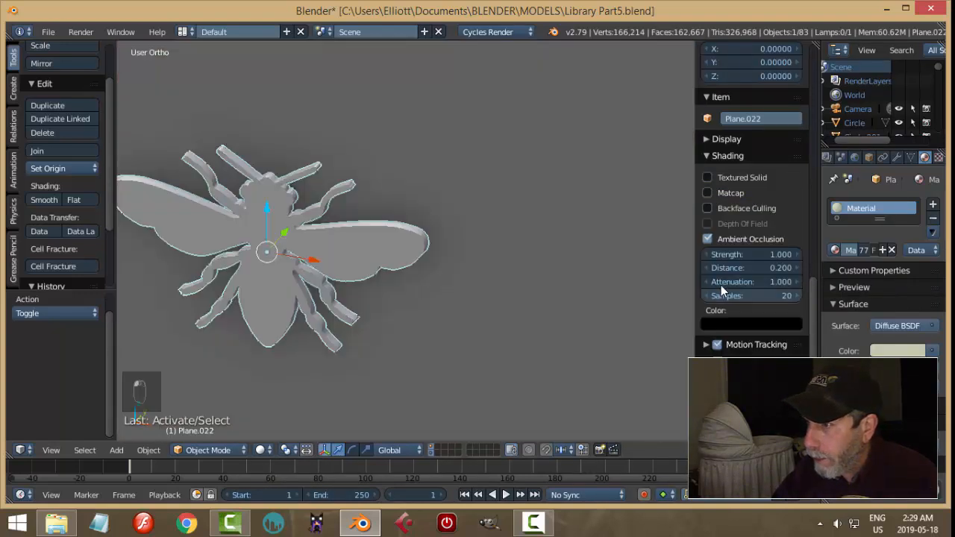
click(707, 239)
- Save over Library Part5.blend and deselect the bee
key(ctrl+s)
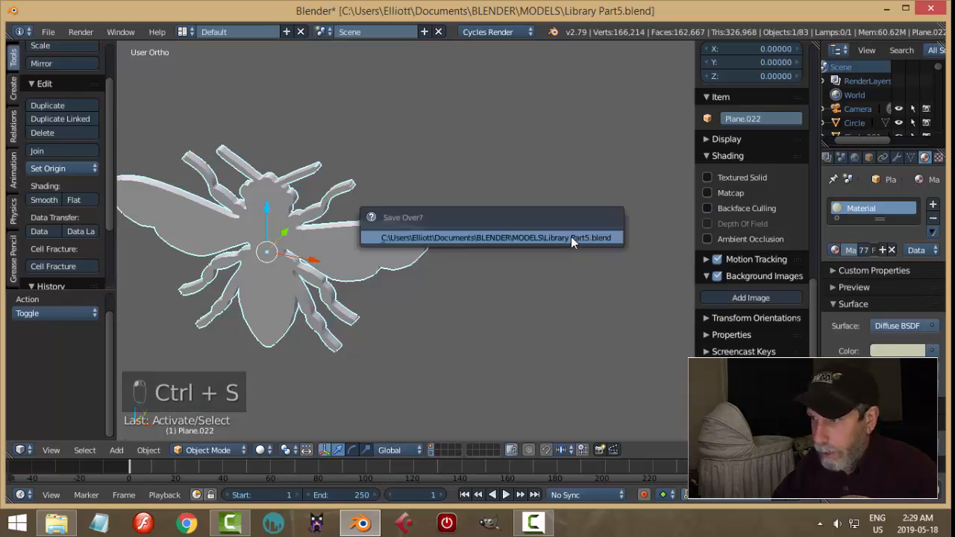
click(571, 239)
key(n)
scroll(554, 270, down, 3)
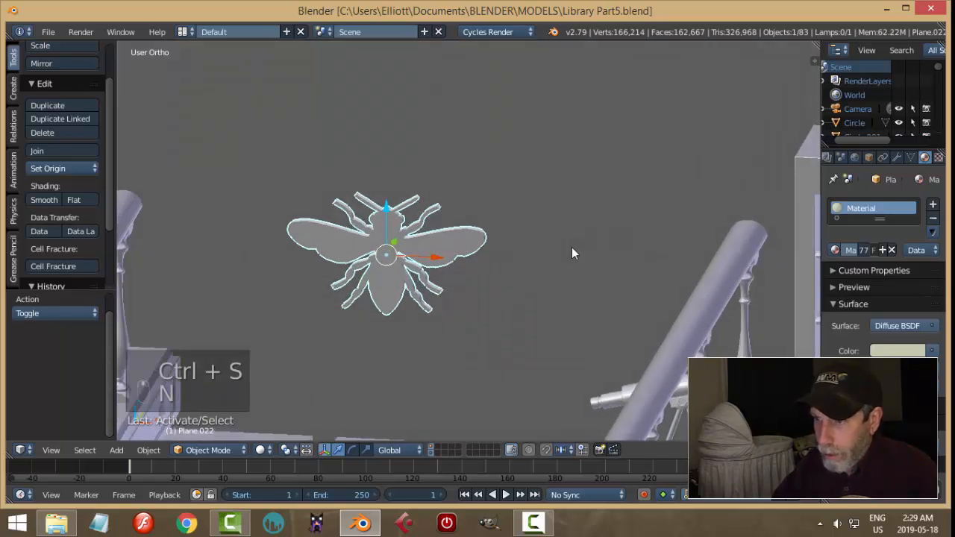
key(a)
scroll(571, 249, down, 2)
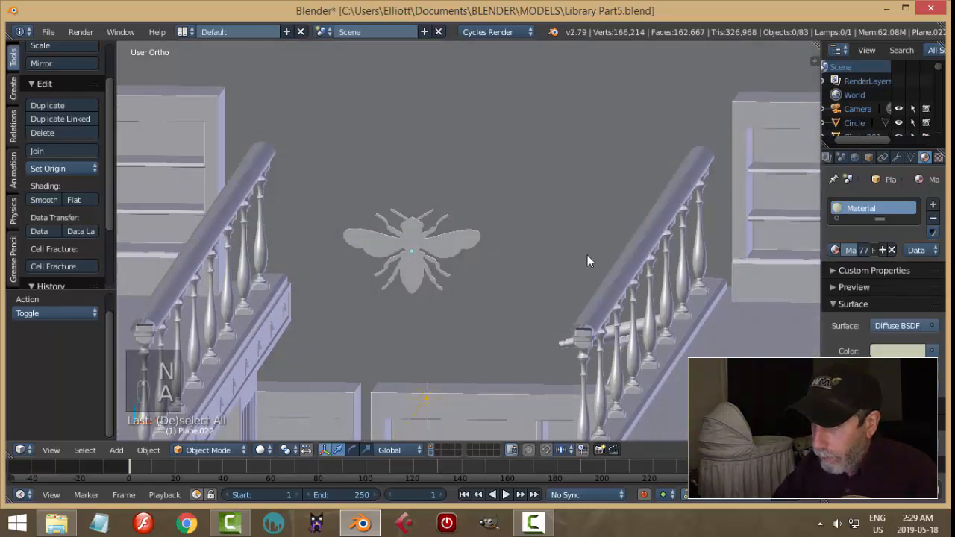
- Switch to front view and show only the empty second layer, with the origin in view
key(KP_1)
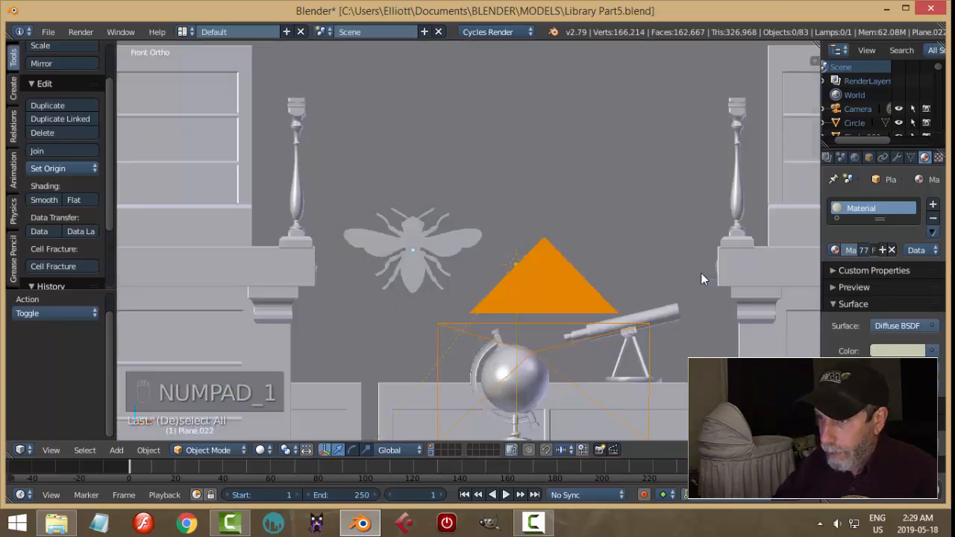
click(439, 446)
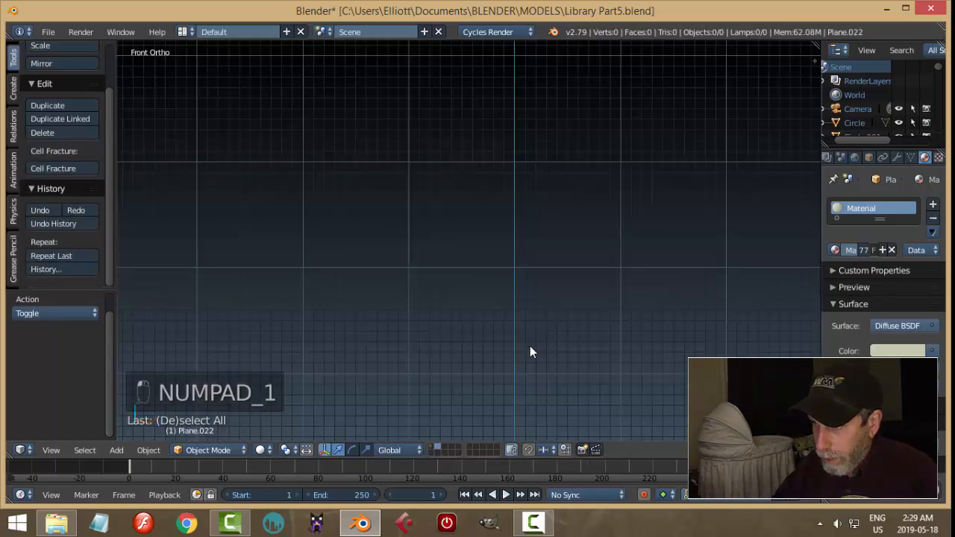
scroll(532, 340, down, 4)
shift+middle_drag(516, 267, 498, 151)
scroll(530, 291, up, 2)
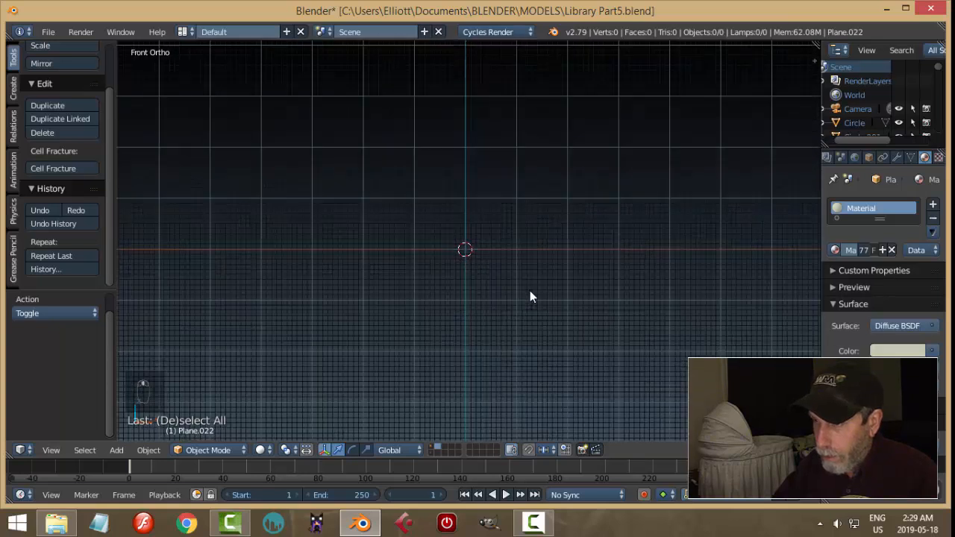
shift+middle_drag(532, 296, 526, 247)
- Display the background image settings and collapse the shading options
key(n)
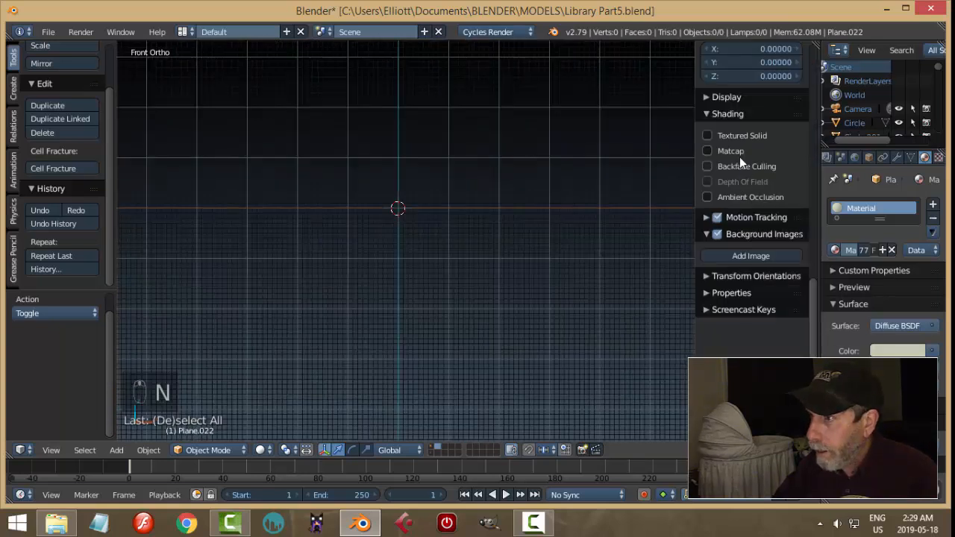
click(708, 113)
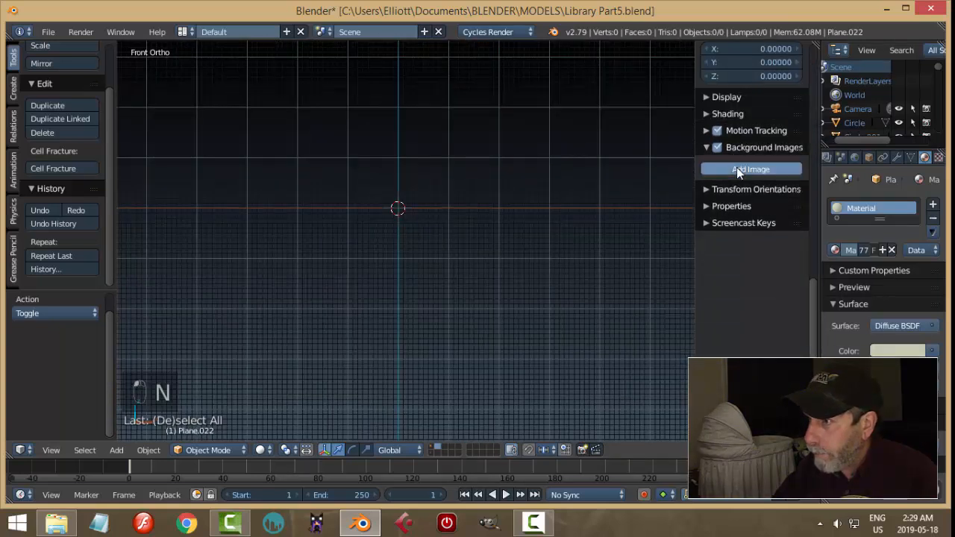
- Add a background image slot and restrict its axis to the Front view
click(737, 167)
click(761, 209)
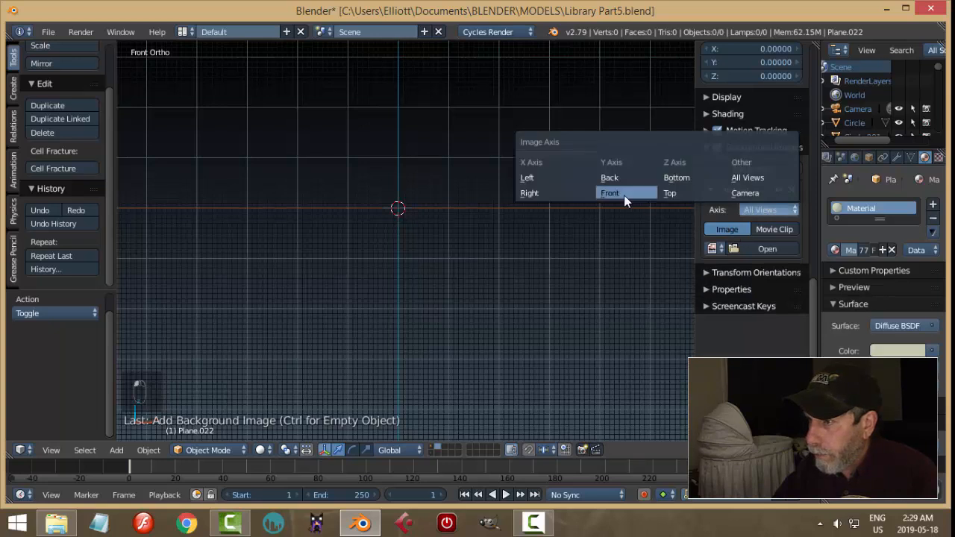
click(624, 195)
- Load the black spider drawing from the REFERENCE IMAGES folder as the front-view background
click(772, 248)
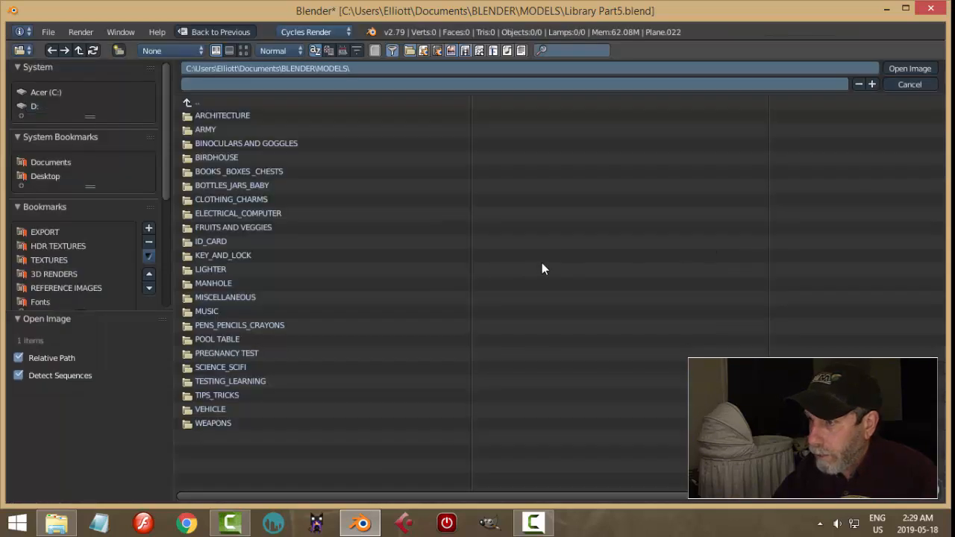
click(78, 288)
click(241, 50)
scroll(552, 350, down, 2)
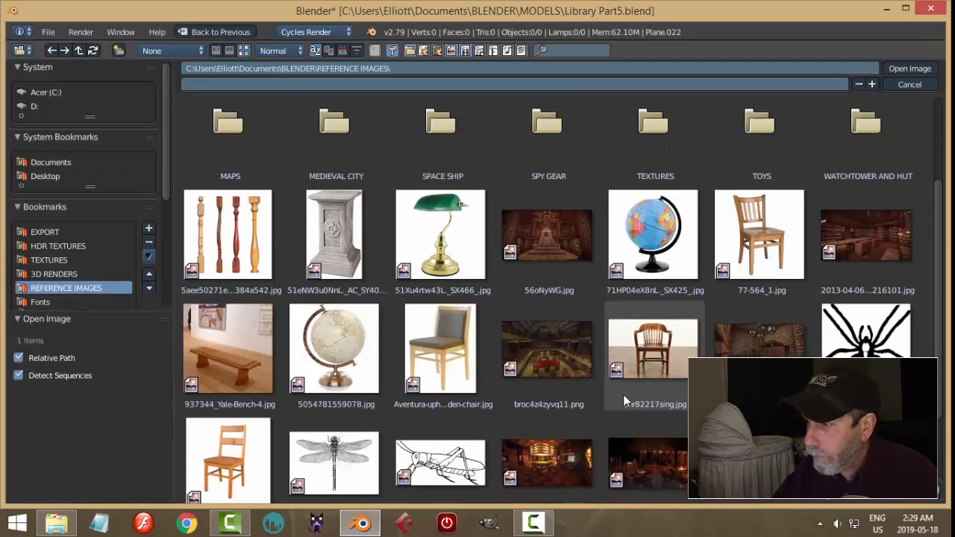
click(904, 68)
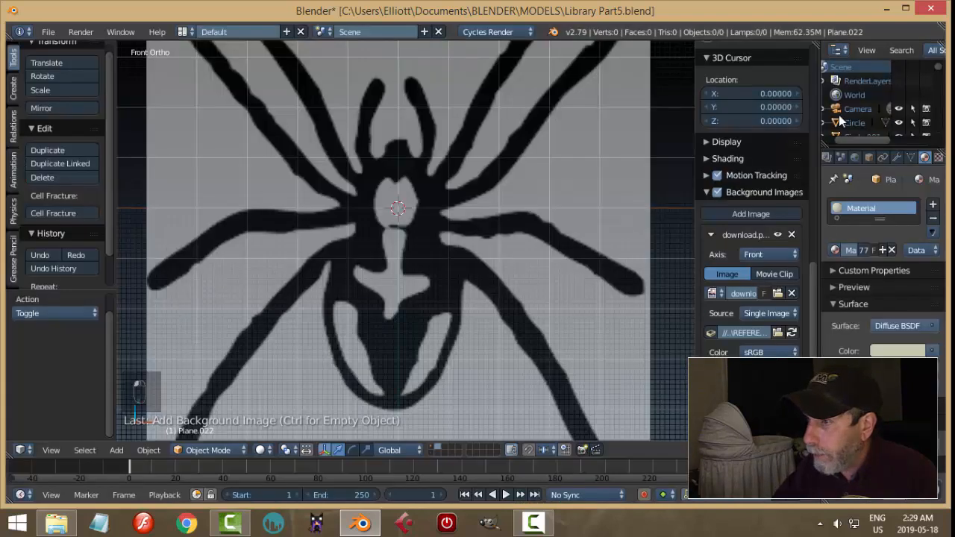
scroll(452, 335, down, 3)
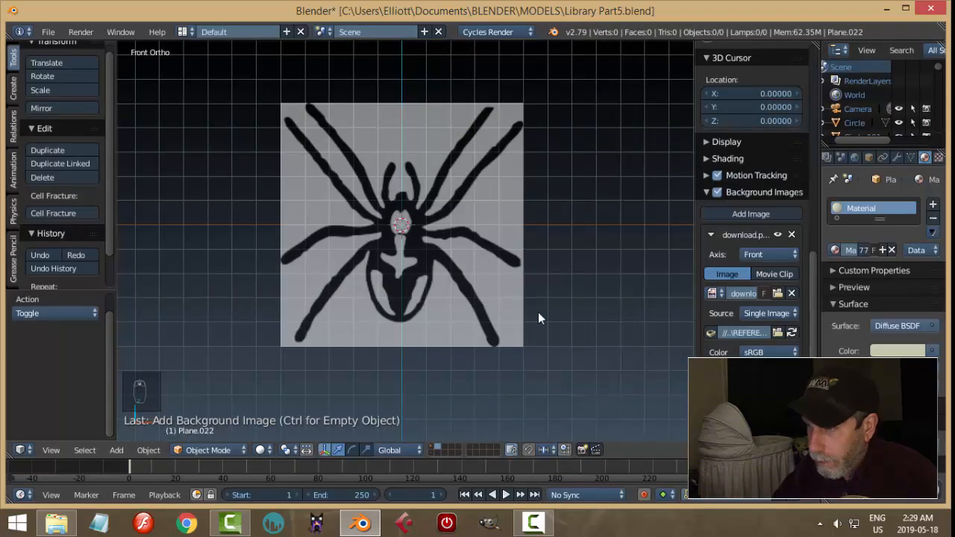
key(n)
- Add a mesh plane at the origin and rotate it 90° around the X axis to face the front view
scroll(539, 317, up, 4)
key(shift+a)
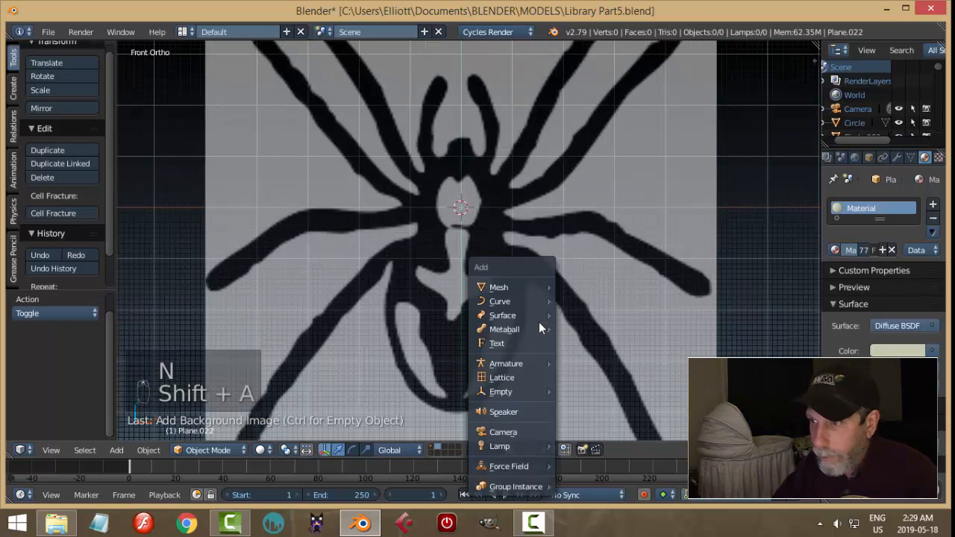
mouse_move(519, 286)
click(582, 287)
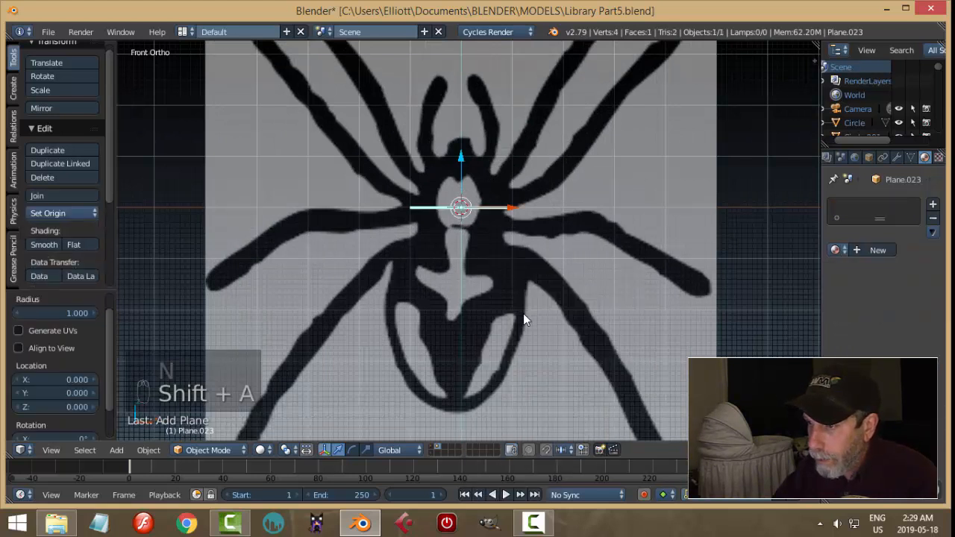
text(rx90)
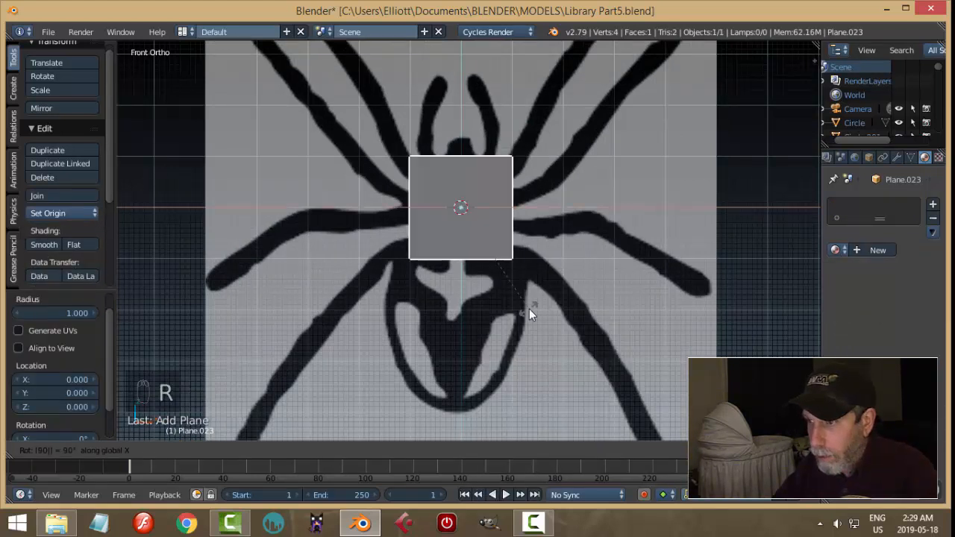
key(Return)
- Enter Edit Mode on the plane and switch the mesh selection mode to Vertex
key(Tab)
click(624, 282)
key(ctrl+Tab)
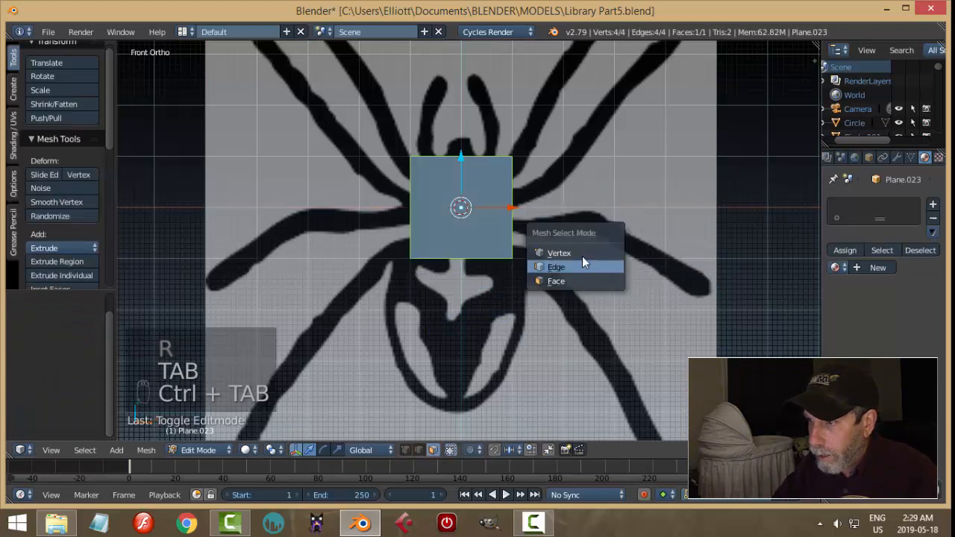
click(582, 253)
key(alt+space)
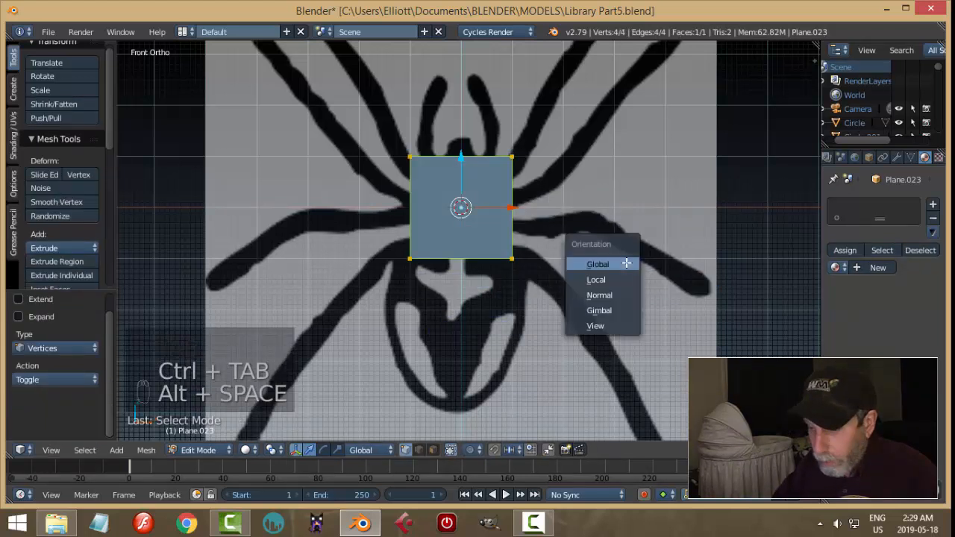
click(627, 262)
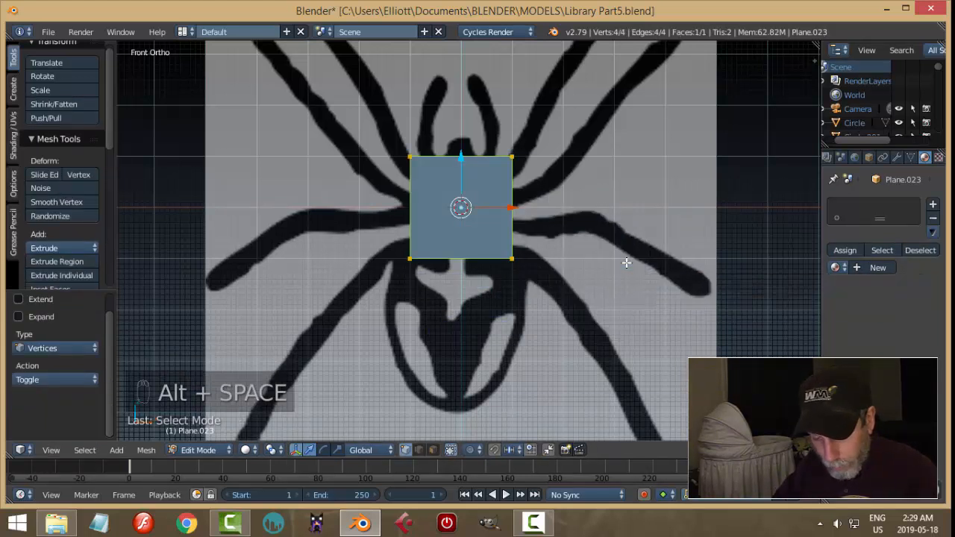
- Merge all of the plane's vertices at center and move the vertex about -3.985 along Z to the abdomen's lower tip
key(alt+m)
click(627, 263)
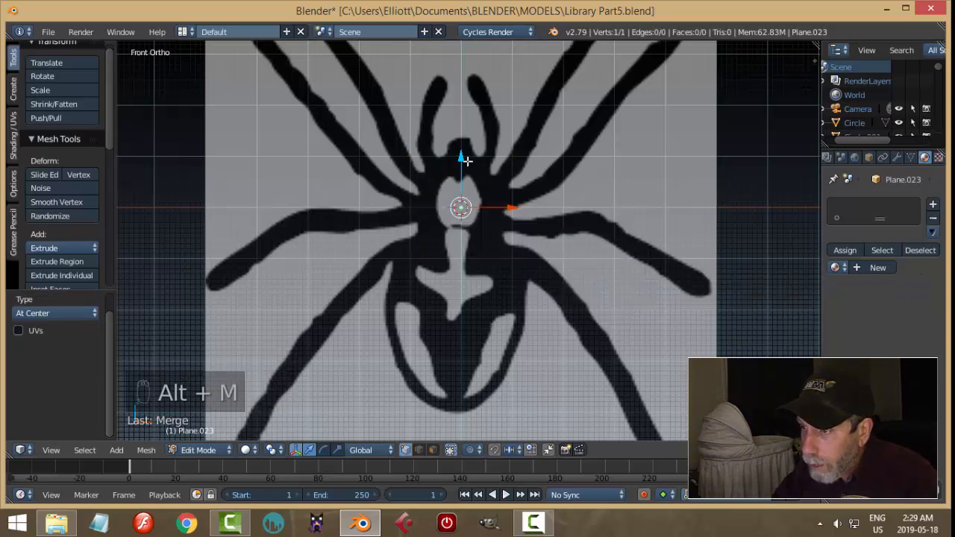
drag(464, 159, 460, 280)
drag(459, 364, 459, 363)
- Extrude vertices from the abdomen's lower tip along its bottom-left curve, following the spider reference
shift+middle_drag(520, 423, 533, 325)
scroll(545, 336, up, 2)
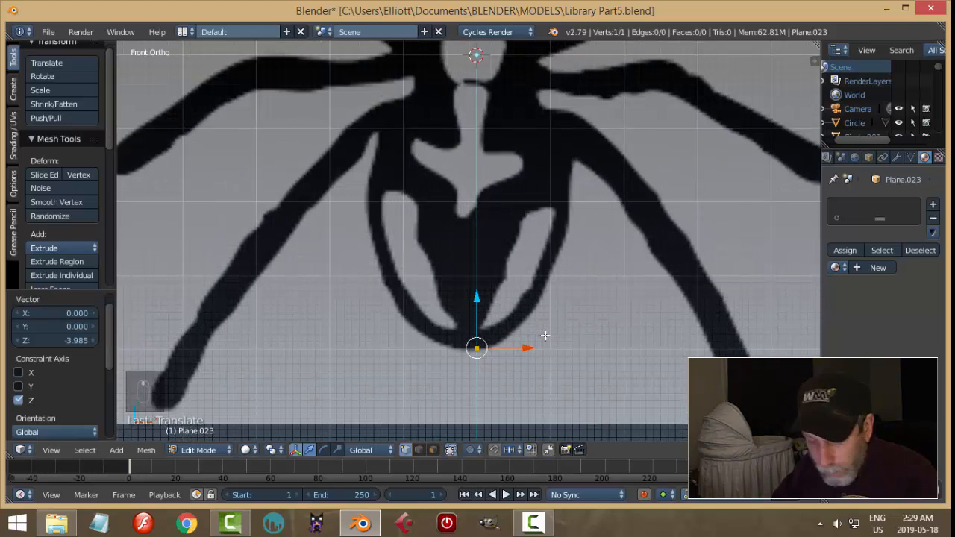
key(e)
click(541, 335)
key(g)
click(490, 330)
key(e)
click(492, 329)
key(g)
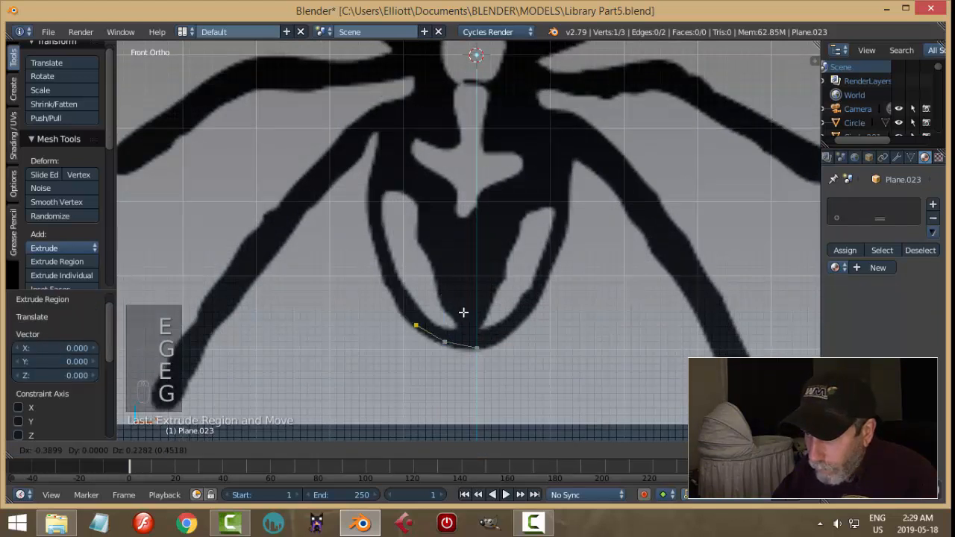
click(463, 314)
key(e)
click(452, 303)
key(g)
click(433, 280)
key(g)
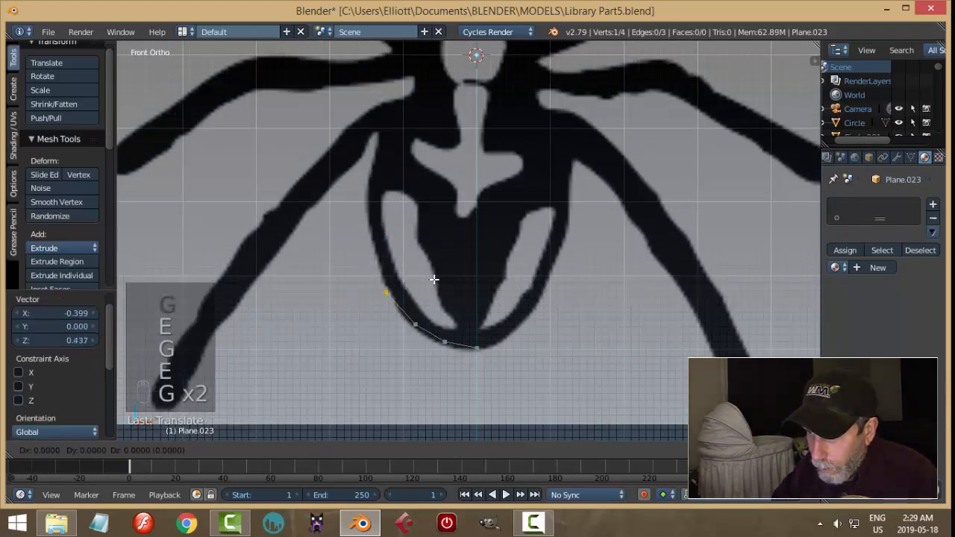
click(435, 279)
- Continue extruding vertices up the abdomen's left side to the notch where it meets the left hind leg
key(e)
click(433, 275)
key(g)
click(424, 245)
key(e)
click(424, 242)
key(g)
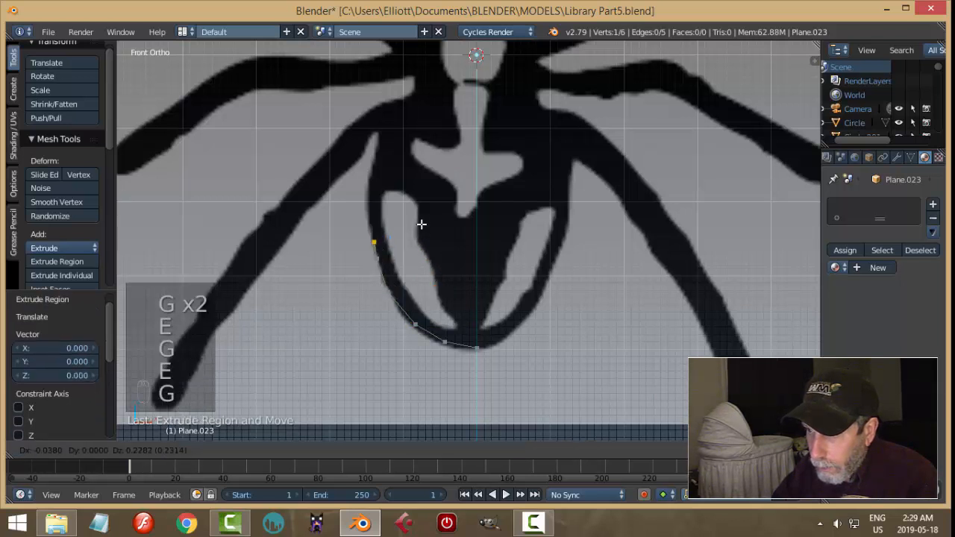
click(417, 215)
key(e)
click(418, 214)
key(g)
key(e)
click(417, 188)
key(g)
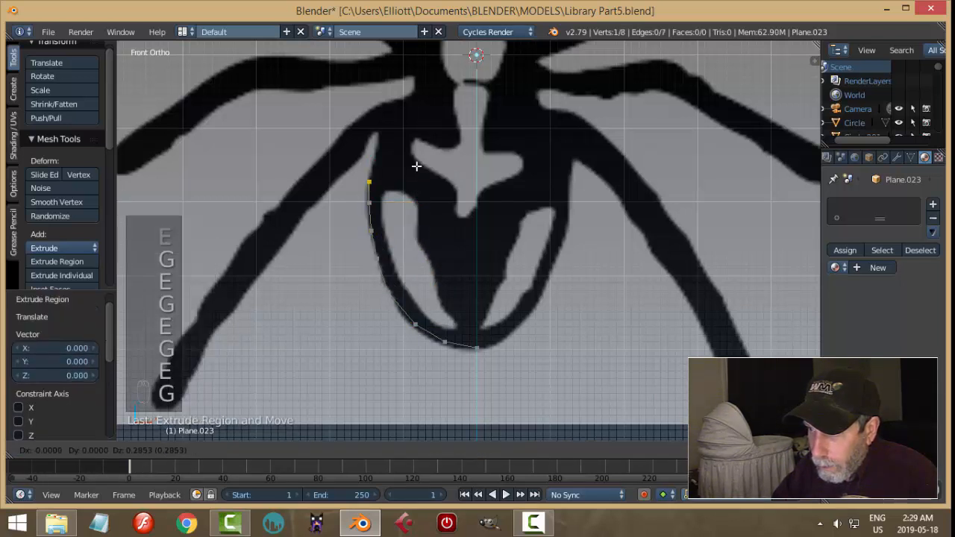
click(418, 162)
key(e)
click(418, 156)
key(g)
click(424, 131)
key(e)
click(424, 130)
key(g)
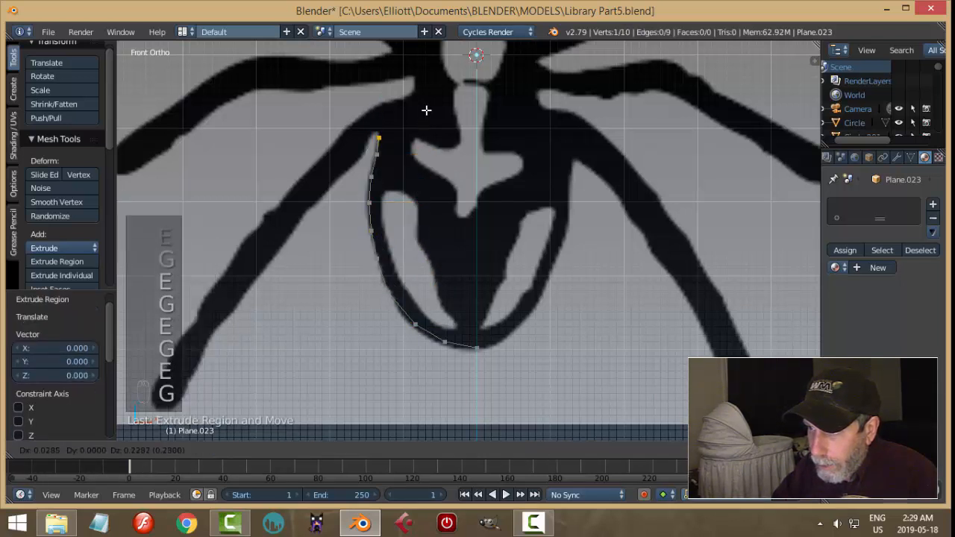
click(426, 108)
key(e)
click(426, 108)
key(g)
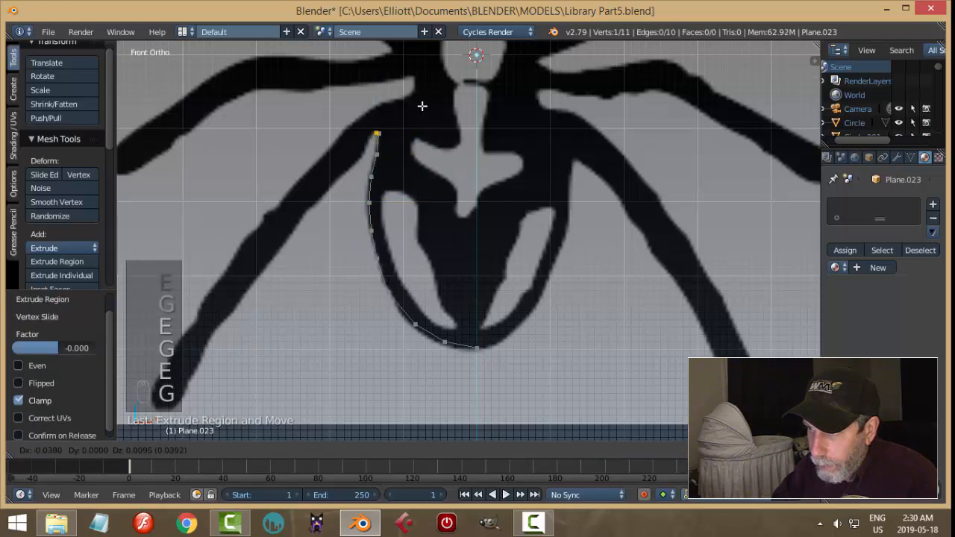
click(422, 106)
- Extrude vertices from the notch down the inner edge of the left hind leg's upper part
key(e)
click(411, 117)
key(g)
click(411, 123)
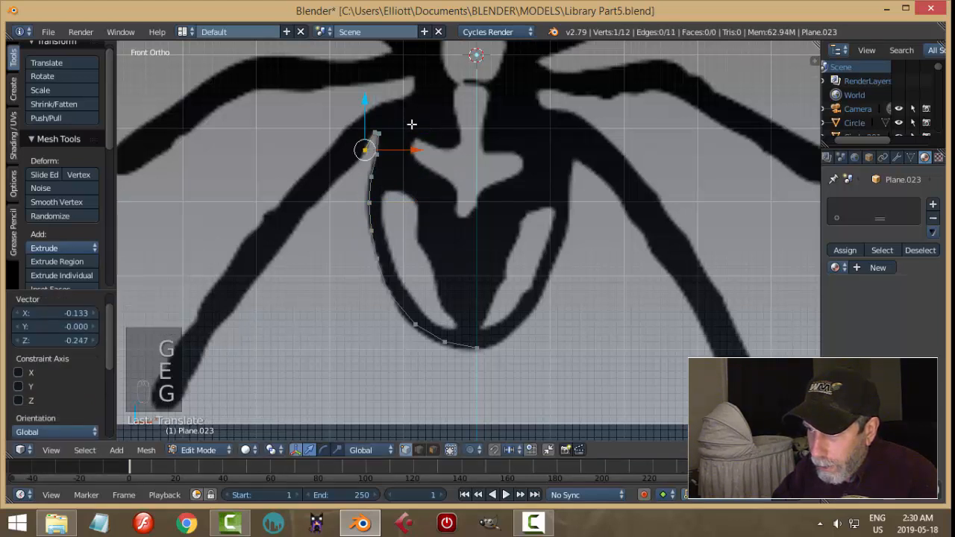
key(e)
click(407, 131)
key(g)
click(396, 140)
key(e)
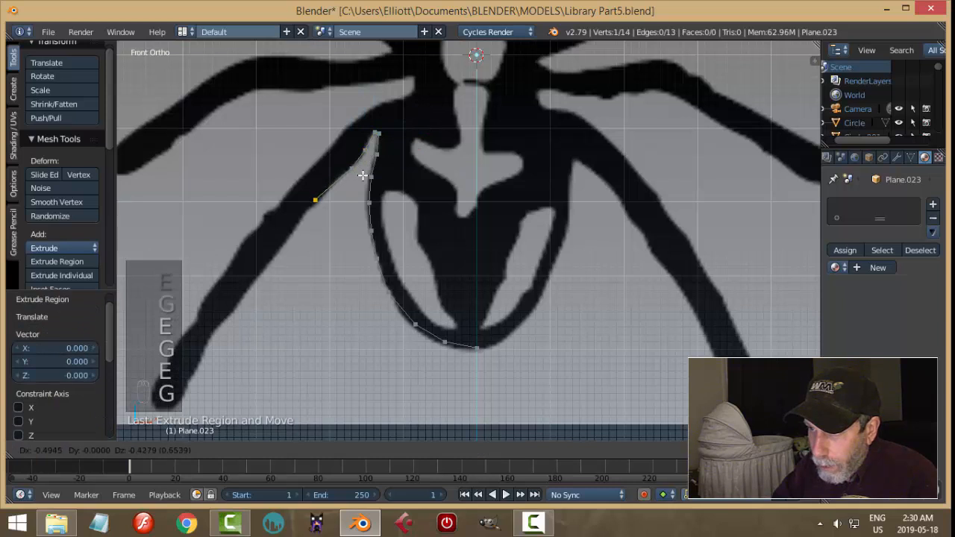
click(366, 176)
key(e)
click(366, 178)
key(g)
click(354, 190)
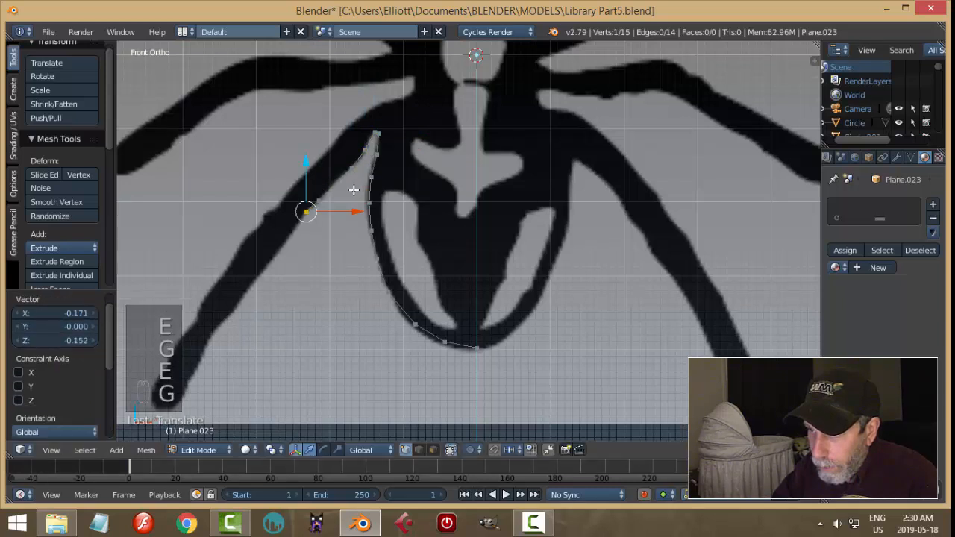
key(e)
key(g)
click(334, 220)
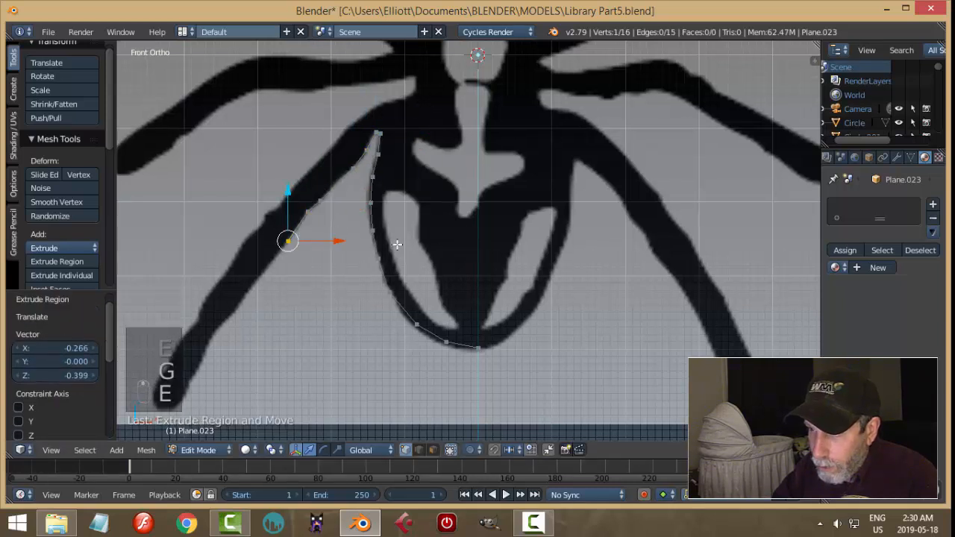
- Nudge the last extruded vertex onto the inner edge of the left hind leg
shift+middle_drag(396, 241, 509, 160)
key(w)
key(e)
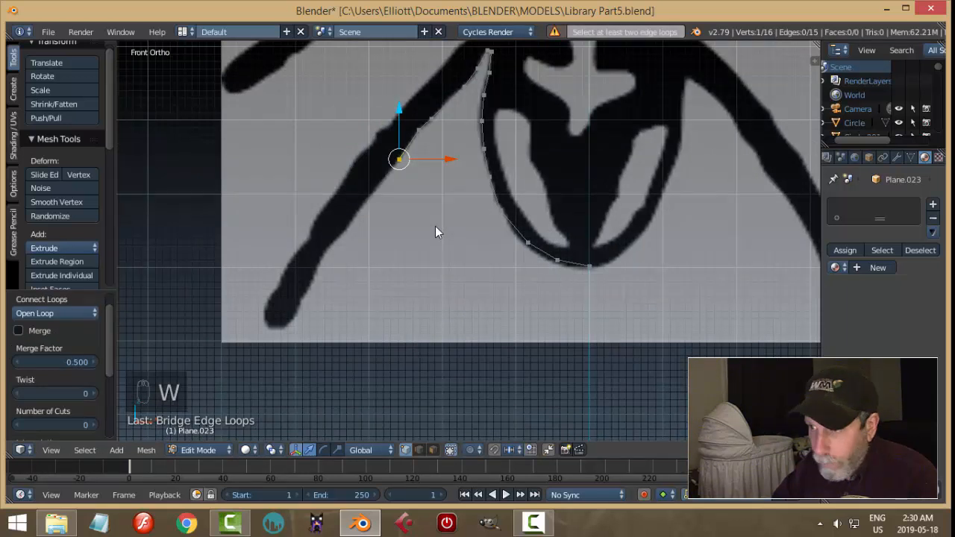
key(g)
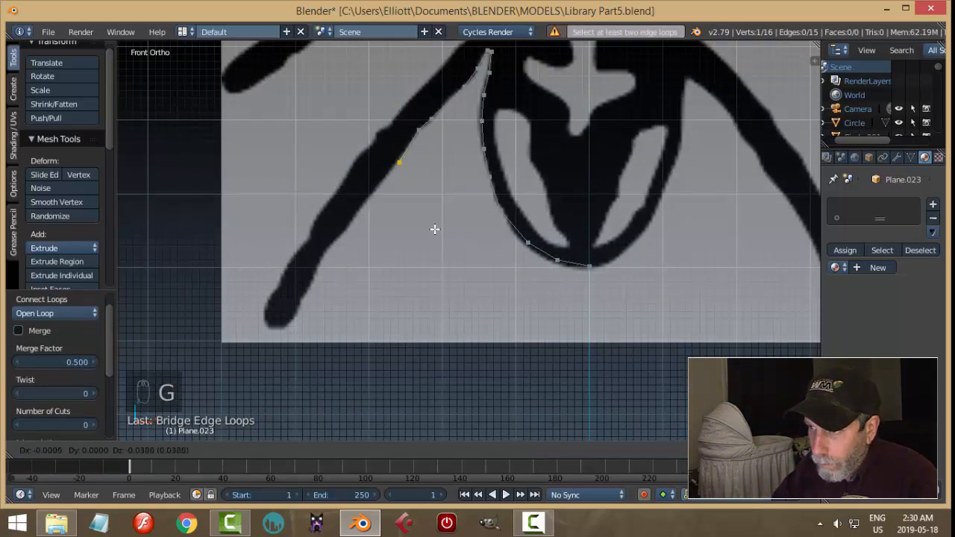
click(436, 230)
key(w)
click(438, 233)
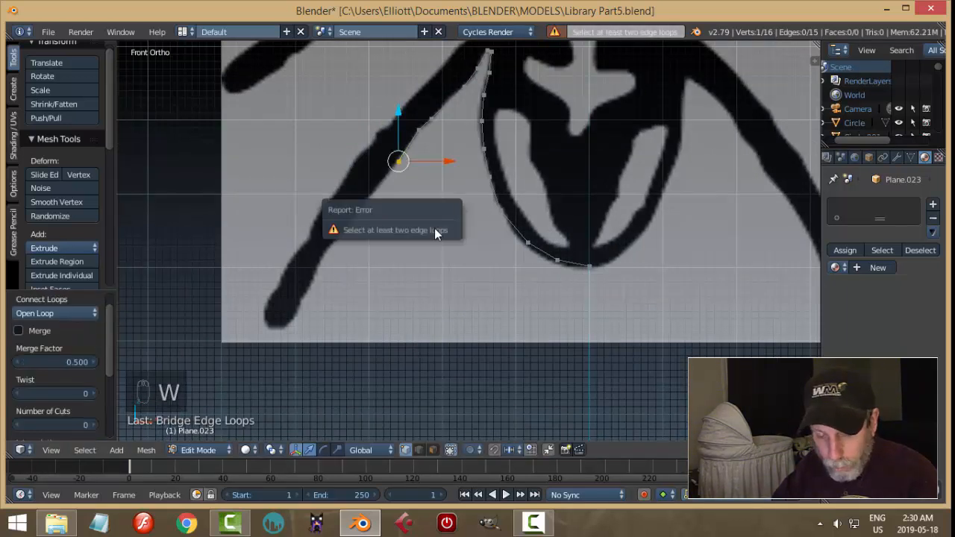
- Extrude further vertices along the inner edge of the left hind leg's middle section
key(e)
key(g)
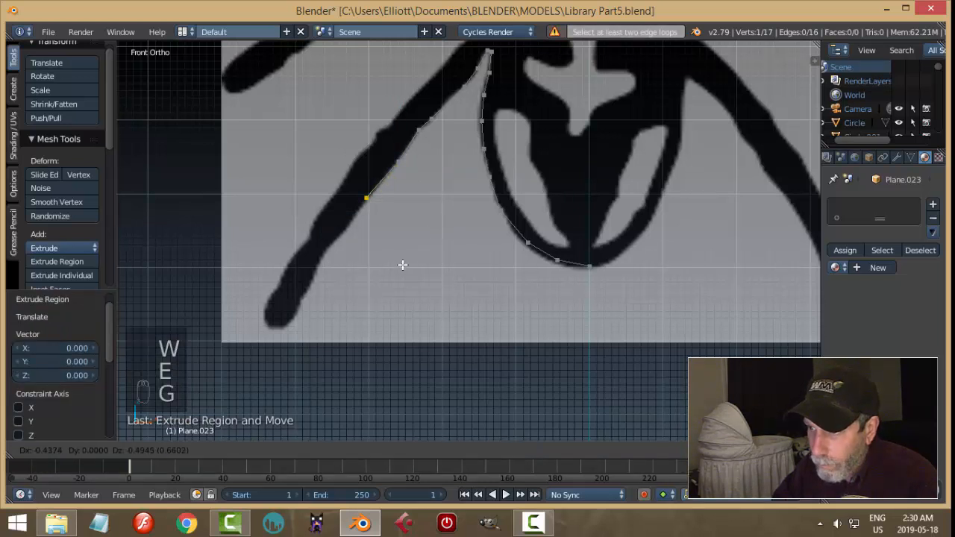
click(403, 265)
key(w)
click(406, 271)
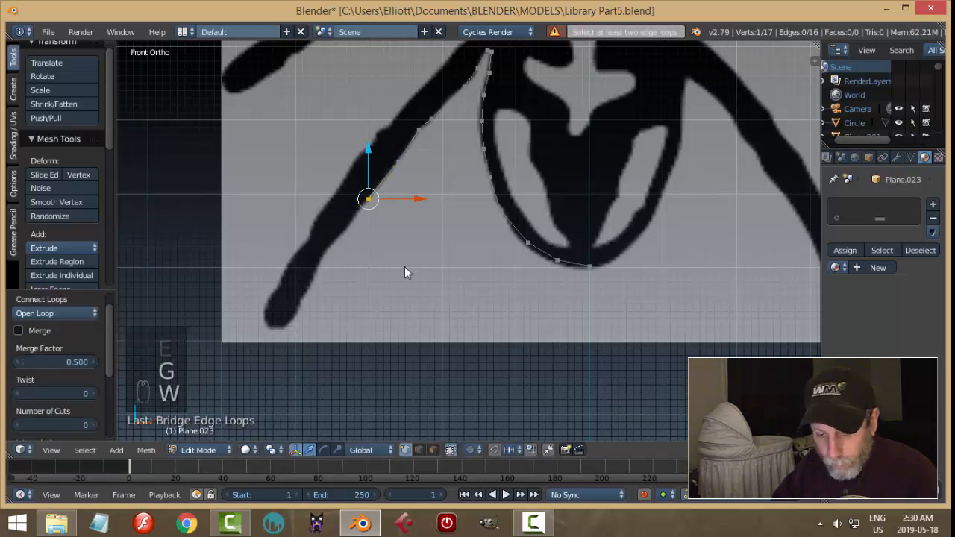
key(e)
key(g)
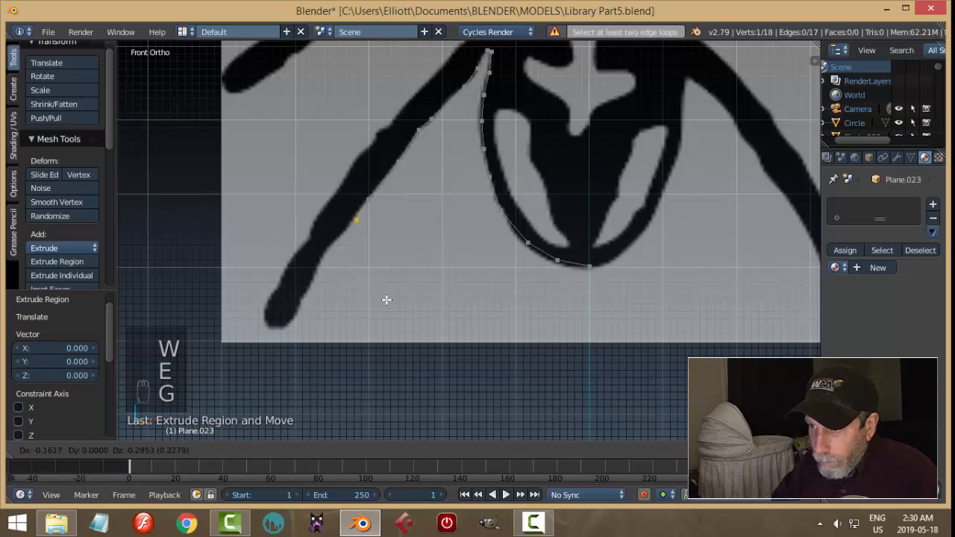
click(383, 298)
key(e)
key(g)
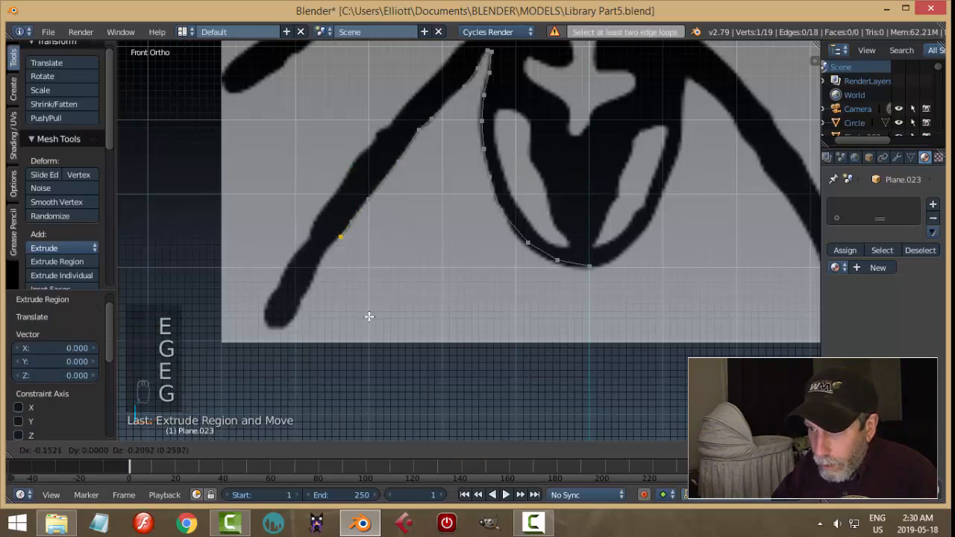
click(369, 316)
key(e)
key(g)
click(354, 331)
key(e)
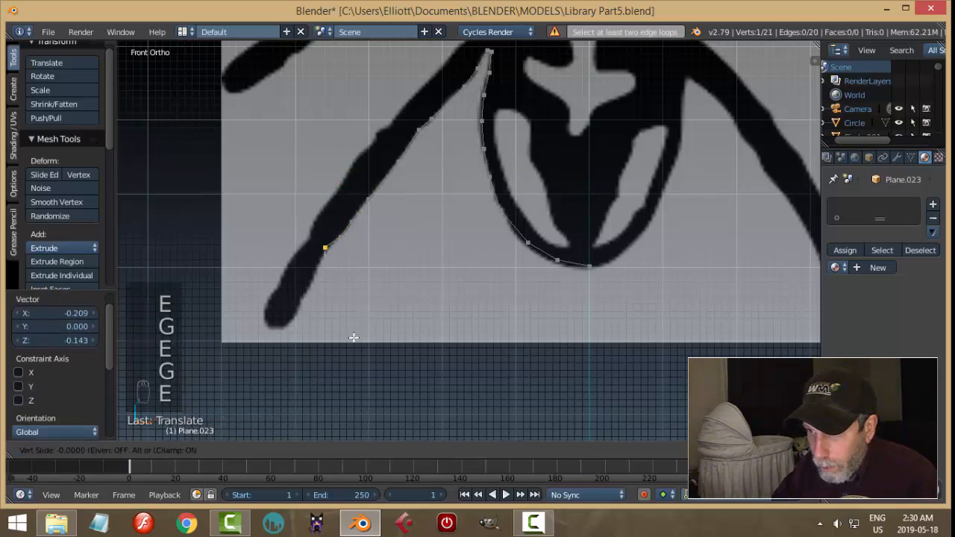
click(347, 345)
- Extend the outline with extruded vertices down the lower inner edge of the left hind leg to just above its foot
shift+middle_drag(405, 289, 420, 241)
key(e)
click(405, 282)
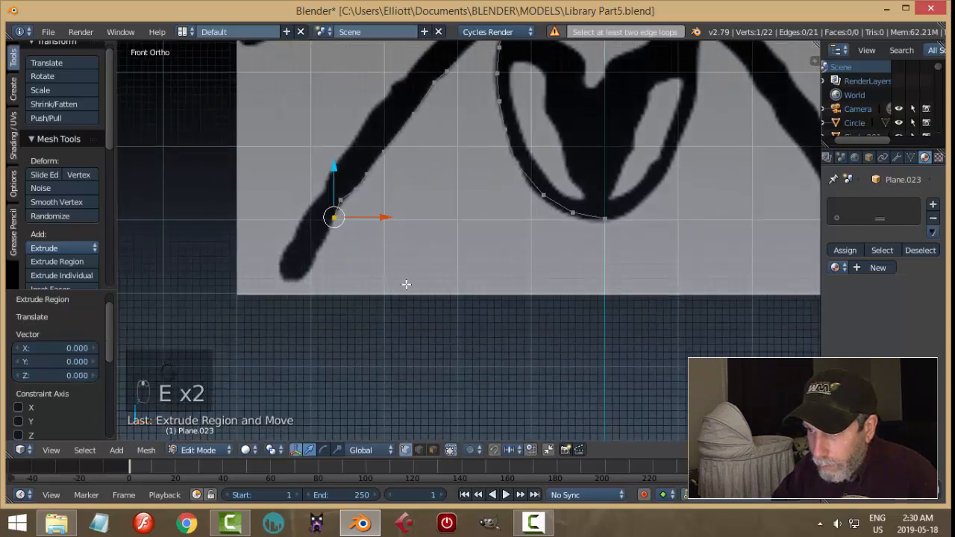
key(g)
click(396, 310)
key(e)
key(g)
click(390, 316)
key(e)
key(g)
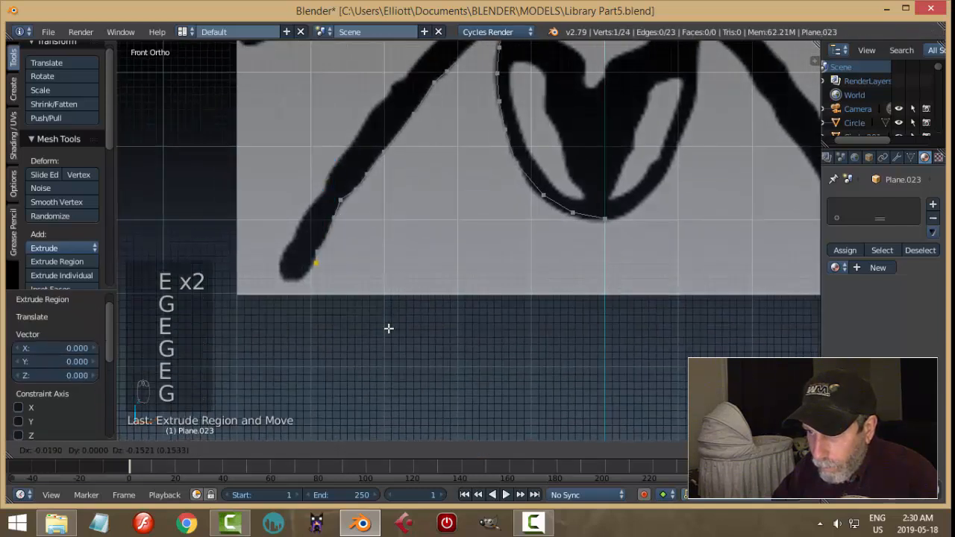
click(387, 328)
- Extrude vertices around the rounded foot tip of the left hind leg, from its inner side to its outer side
key(e)
key(g)
click(373, 342)
key(e)
key(g)
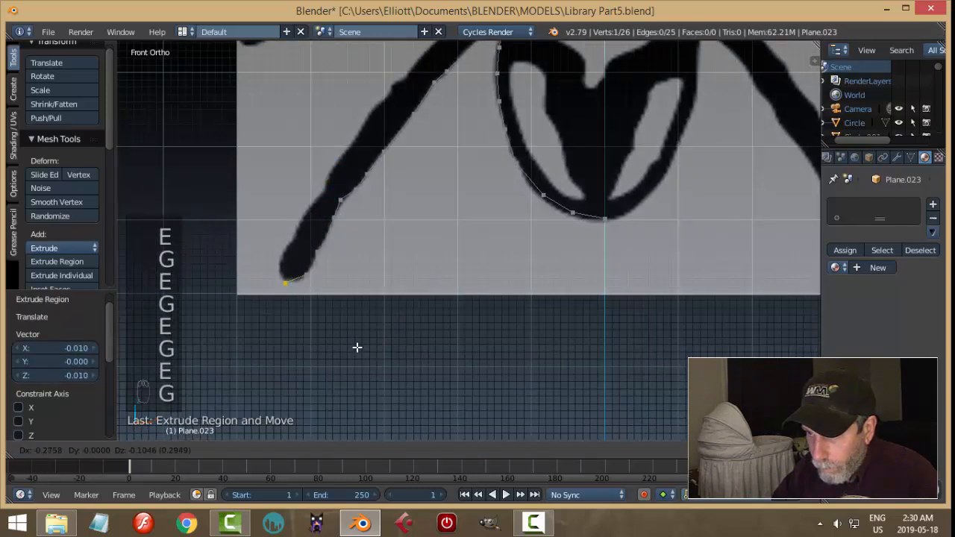
click(359, 346)
key(e)
key(g)
click(354, 346)
key(e)
key(g)
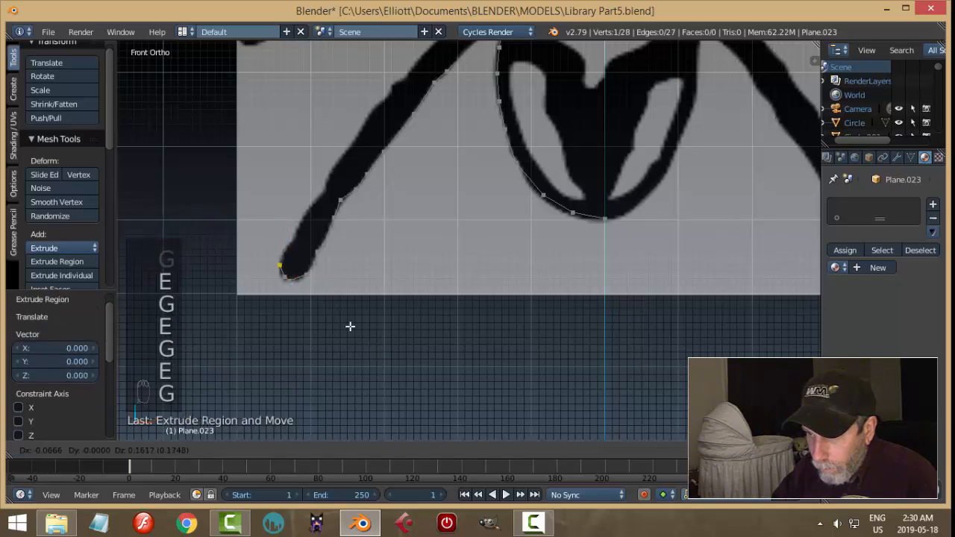
click(350, 327)
- Extrude vertices up the outer edge of the left hind leg's foot to just above the foot
key(e)
key(g)
click(355, 313)
key(e)
key(g)
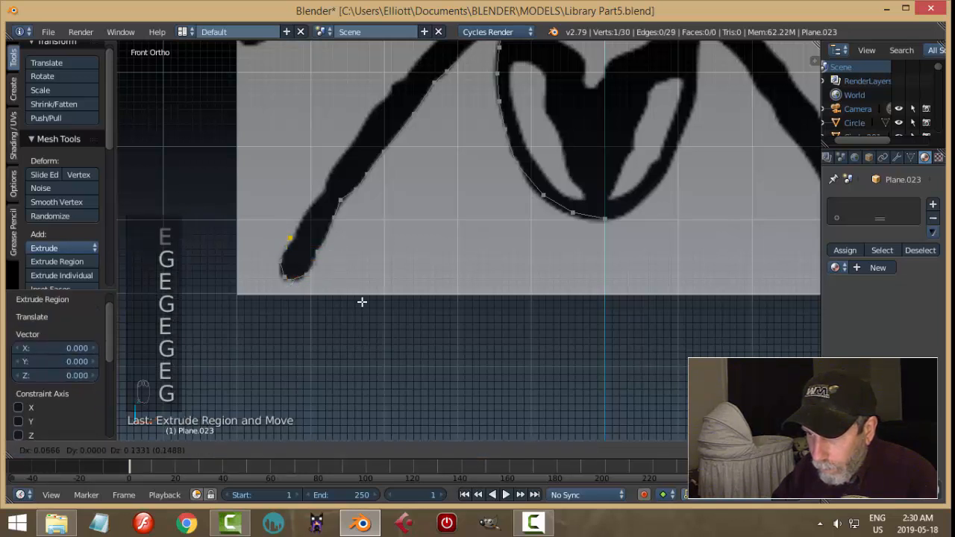
click(363, 301)
key(e)
key(g)
click(376, 277)
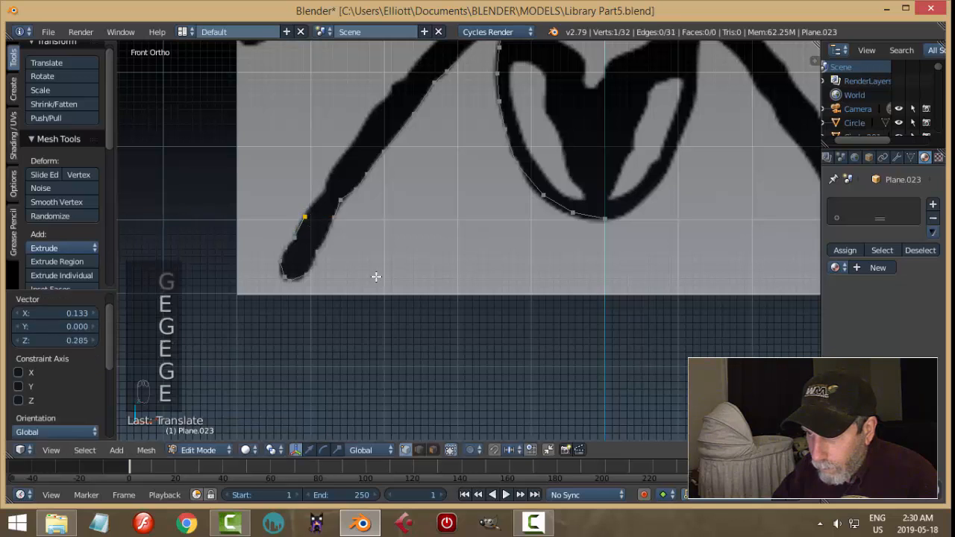
- Continue the outline with extruded vertices along the lower outer edge of the left hind leg
key(e)
click(392, 249)
key(e)
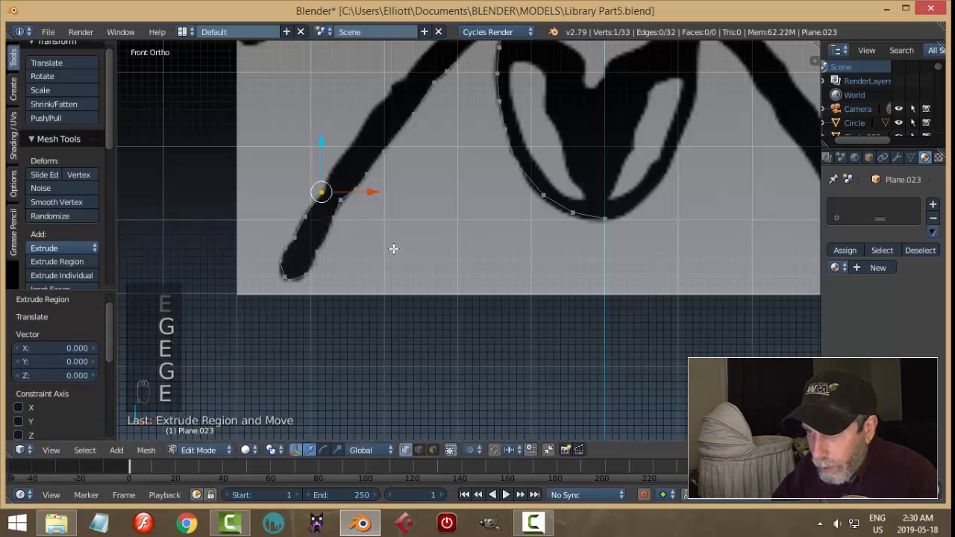
click(399, 236)
key(e)
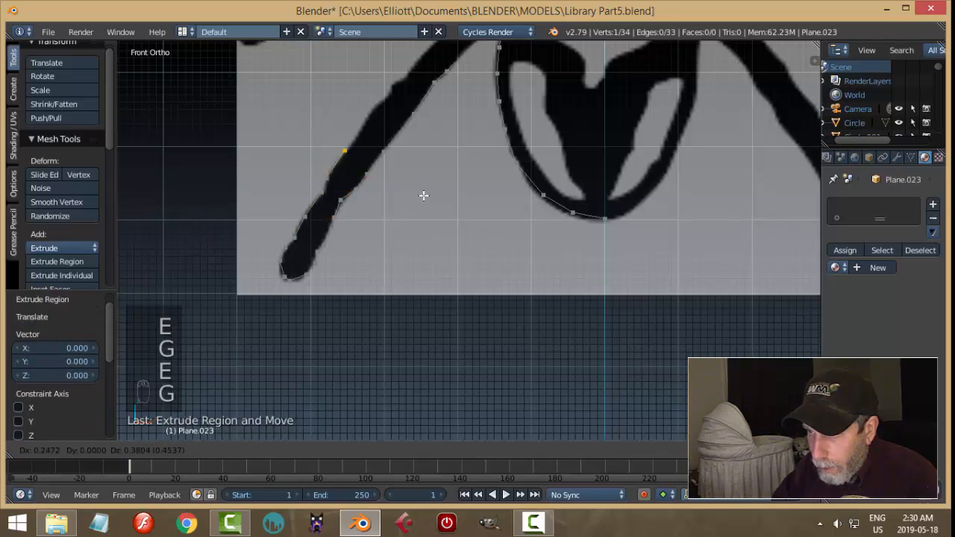
click(424, 195)
- Nudge the last extruded vertex onto the outer edge of the left hind leg
shift+middle_drag(437, 181, 450, 241)
key(w)
click(457, 242)
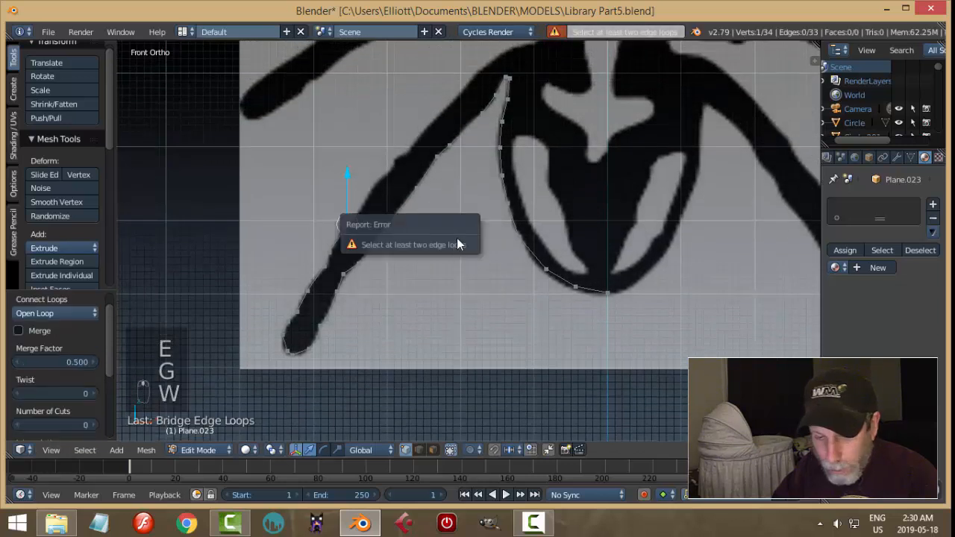
key(g)
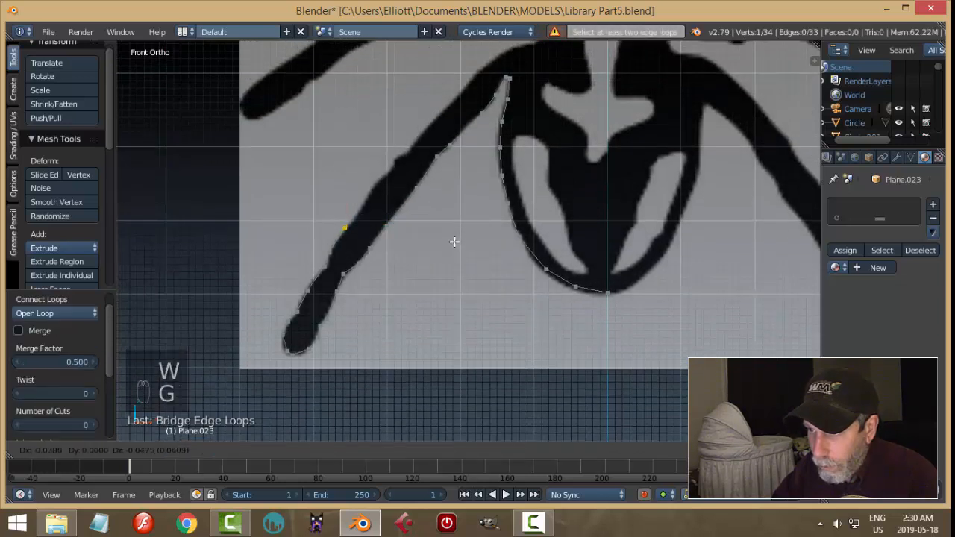
click(454, 242)
- Extrude further vertices up the outer edge of the left hind leg's middle section
key(e)
key(g)
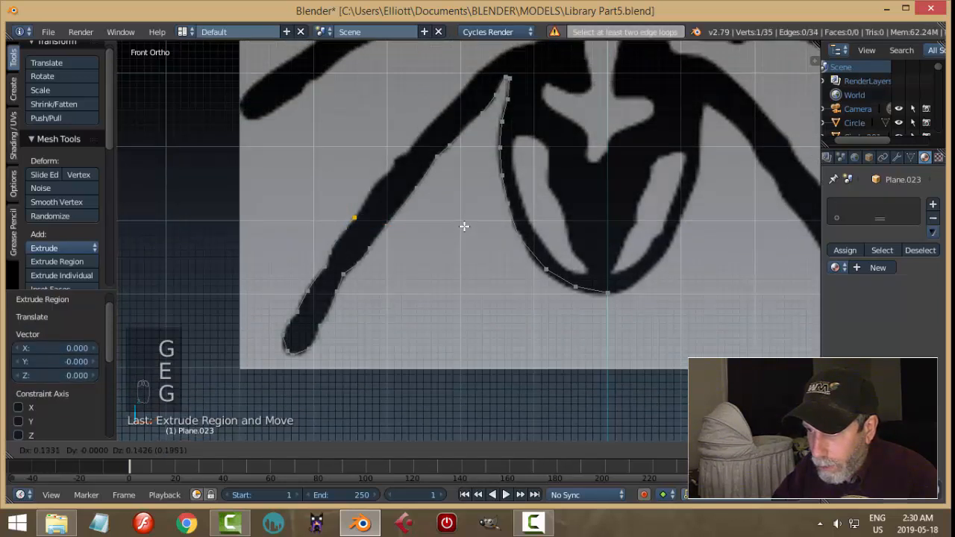
click(464, 226)
key(e)
click(480, 196)
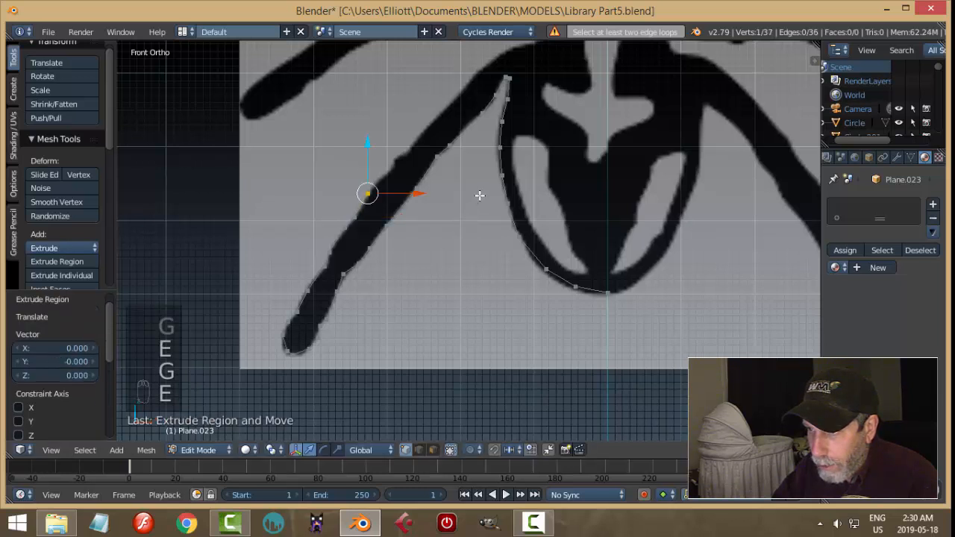
key(e)
click(494, 176)
shift+middle_drag(502, 175, 494, 242)
right_click(495, 242)
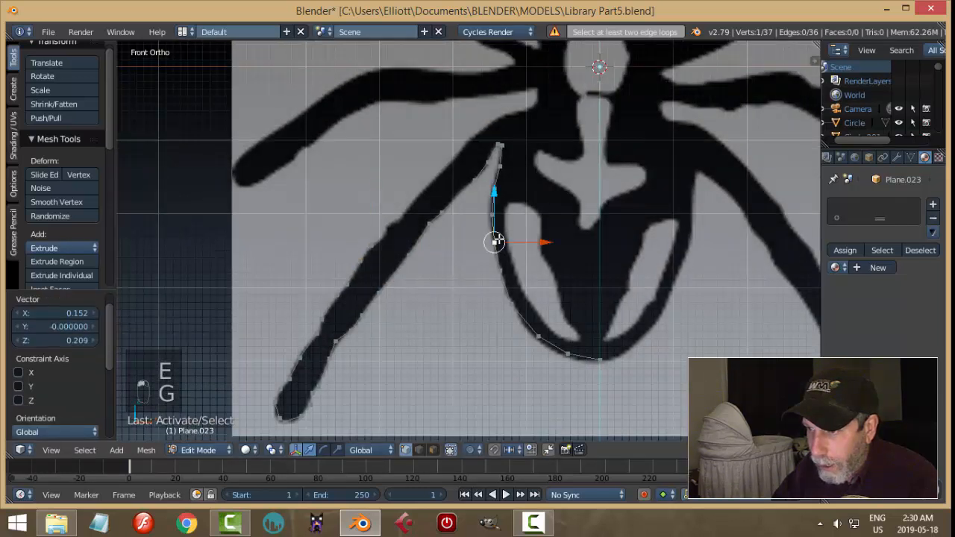
key(e)
key(g)
click(509, 224)
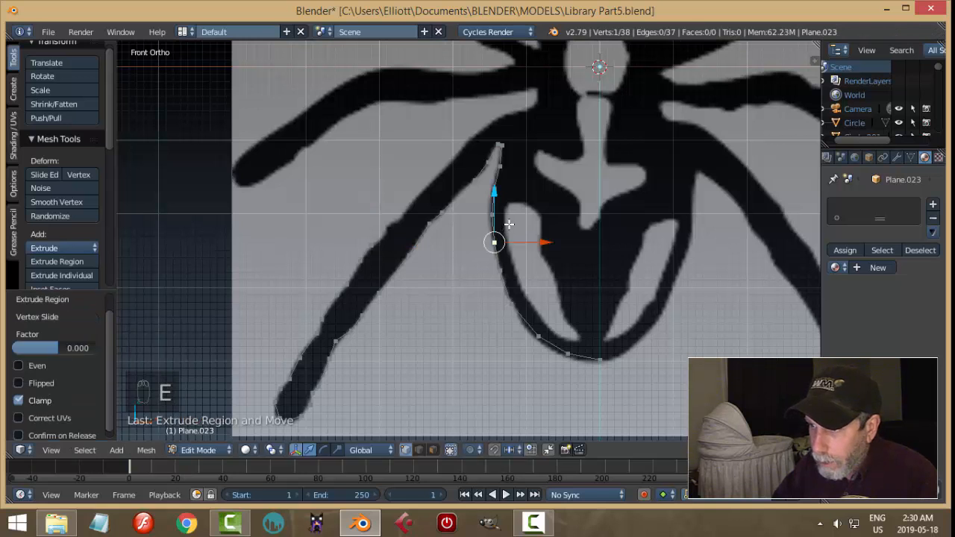
key(ctrl+z)
- Reselect the end vertex on the hind leg's outer edge and extrude vertices along the leg's upper half
right_click(388, 239)
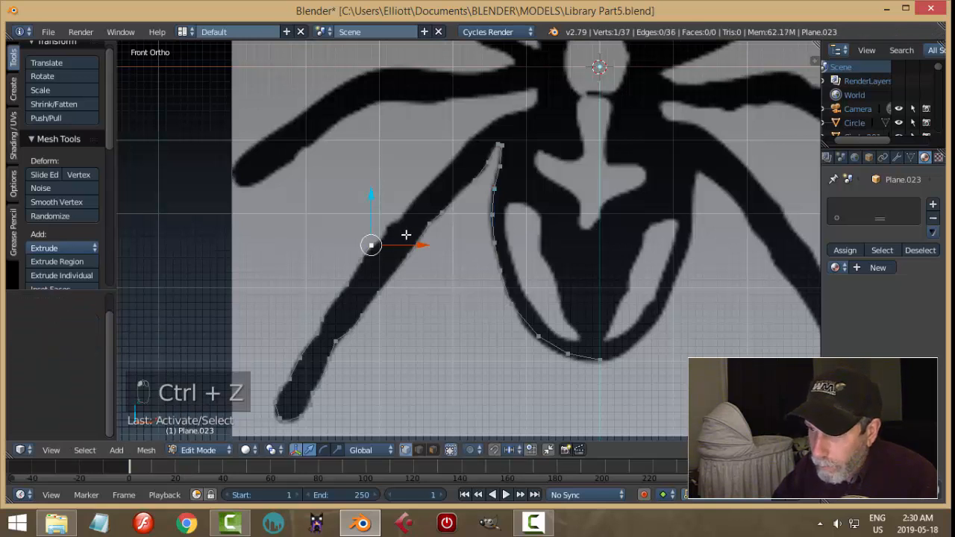
key(e)
key(g)
click(435, 205)
key(e)
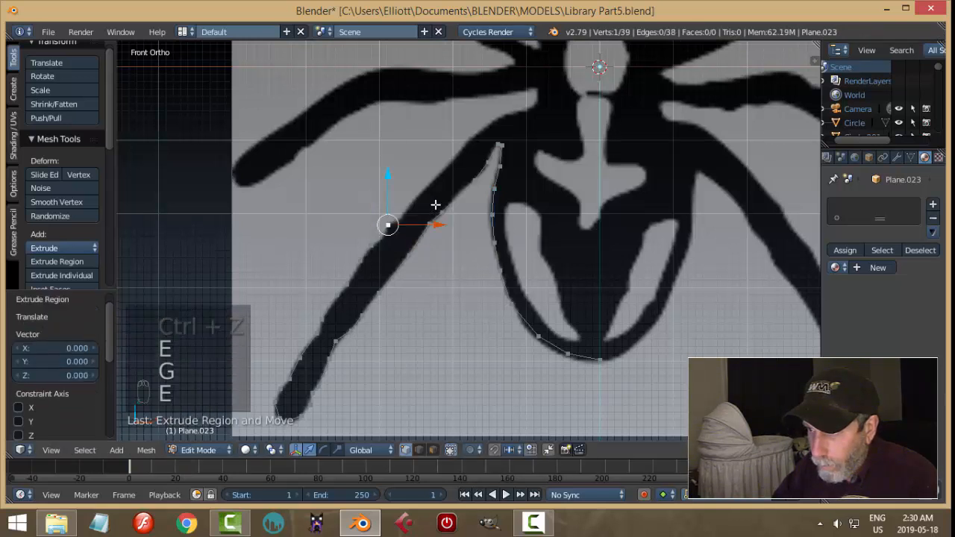
key(g)
click(473, 163)
key(e)
key(e)
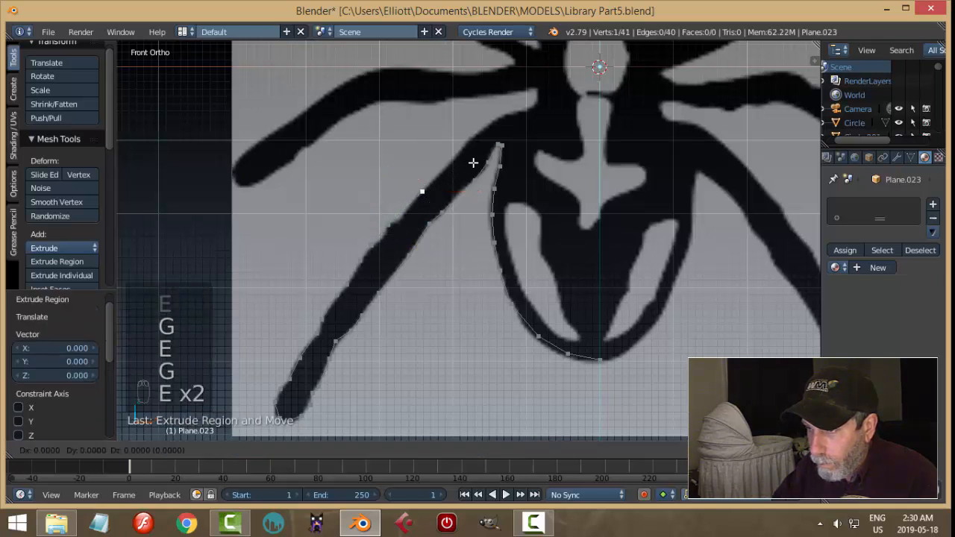
key(g)
click(500, 135)
- Extrude vertices along the outer edge where the left hind leg curves toward the body
shift+middle_drag(535, 132, 611, 249)
key(e)
key(g)
click(575, 166)
key(e)
key(g)
click(610, 216)
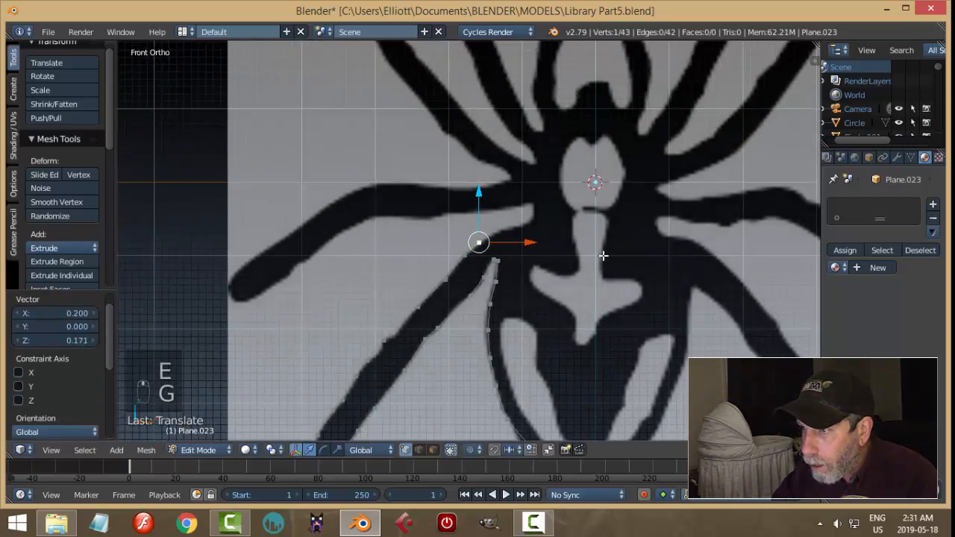
key(e)
key(g)
click(628, 235)
- Extrude vertices along the hind leg's base into the notch between it and the left side leg
key(e)
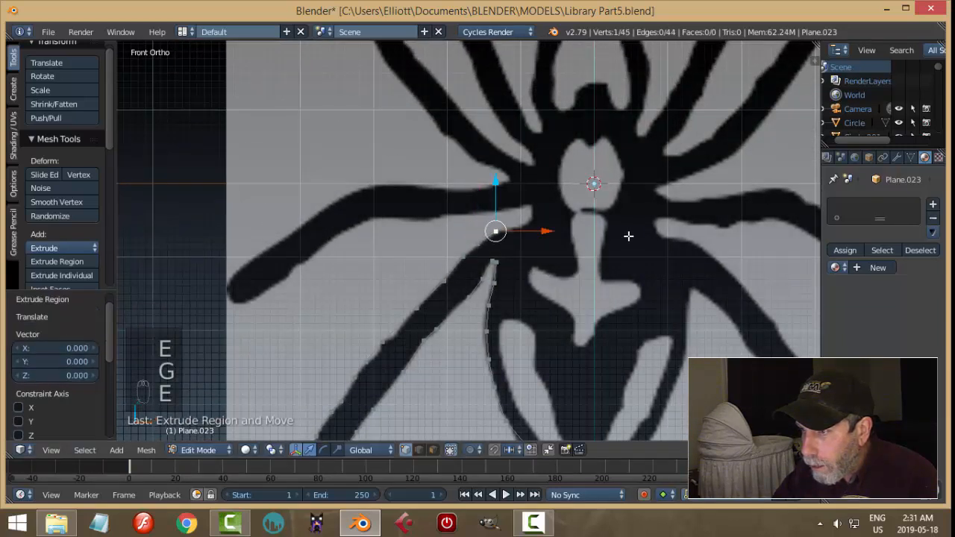
key(g)
click(650, 229)
key(e)
key(g)
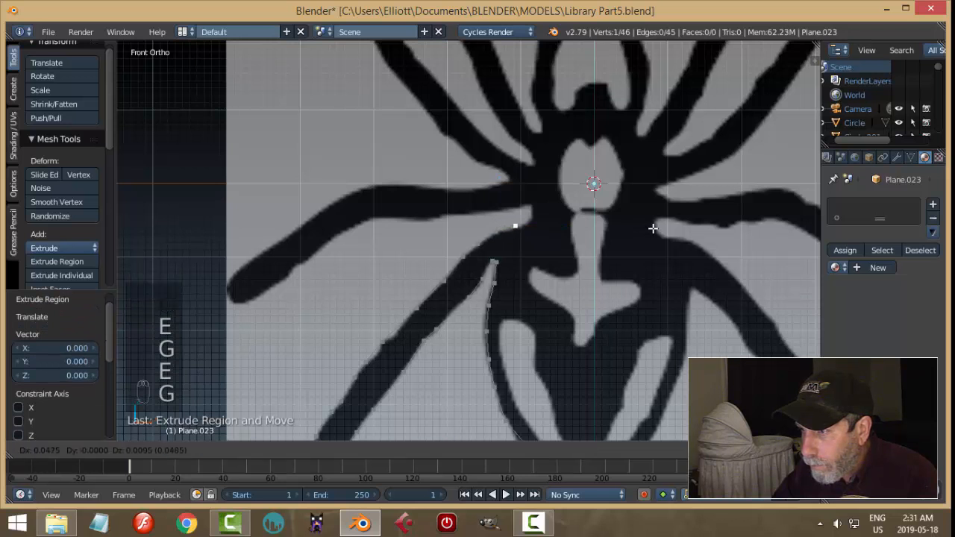
click(669, 225)
key(e)
key(g)
click(670, 217)
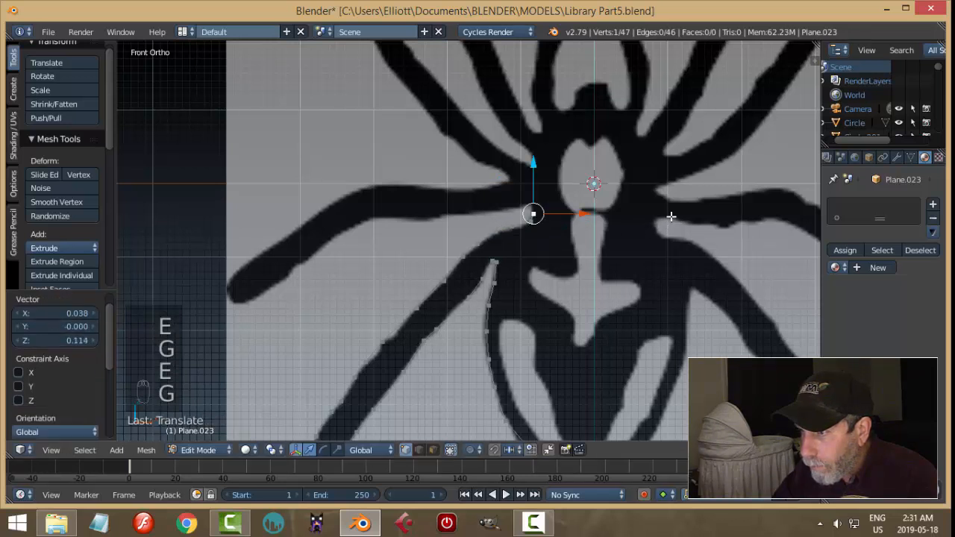
- Extrude short segments around the upper corner of the notch to the underside of the left side leg
key(e)
key(g)
click(670, 210)
key(e)
key(g)
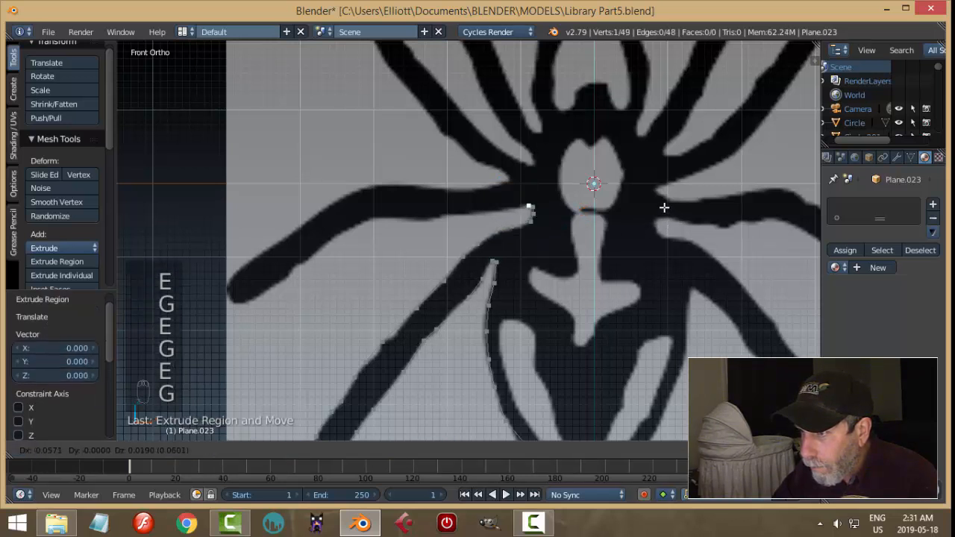
click(662, 207)
- Extrude vertices outward from the notch along the lower edge of the left side leg's inner section
key(e)
key(g)
click(632, 218)
key(e)
key(g)
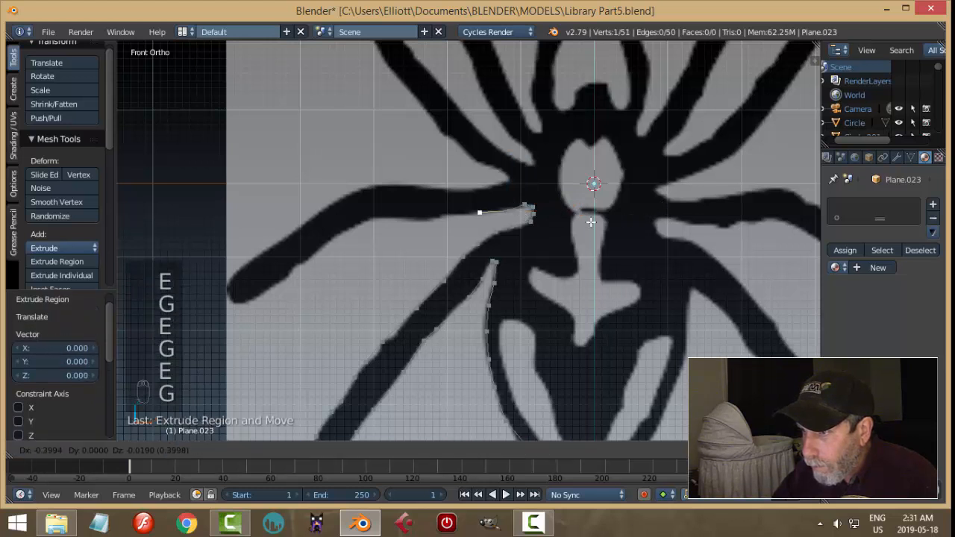
click(587, 220)
key(e)
key(g)
click(533, 224)
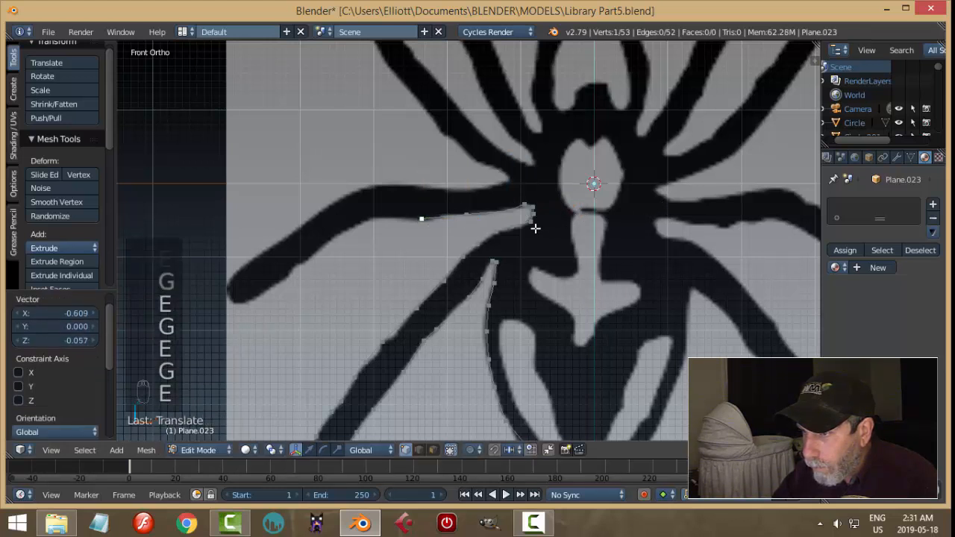
- Continue the extruded outline along the lower edge to the bend of the left side leg
key(e)
key(g)
click(496, 224)
key(e)
key(g)
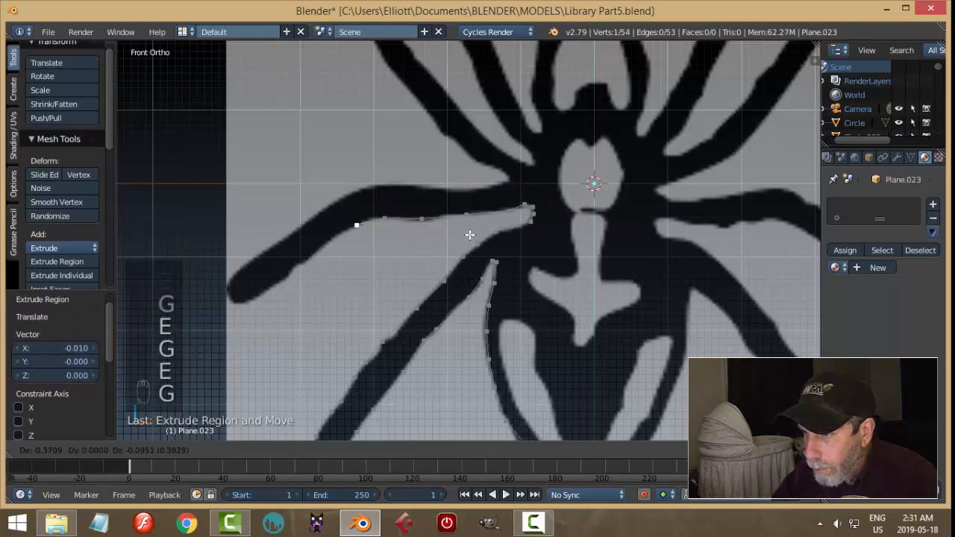
click(470, 233)
- Extrude vertices down the lower edge of the left side leg's outer section past the bend
key(e)
key(g)
click(440, 255)
key(e)
key(g)
click(416, 271)
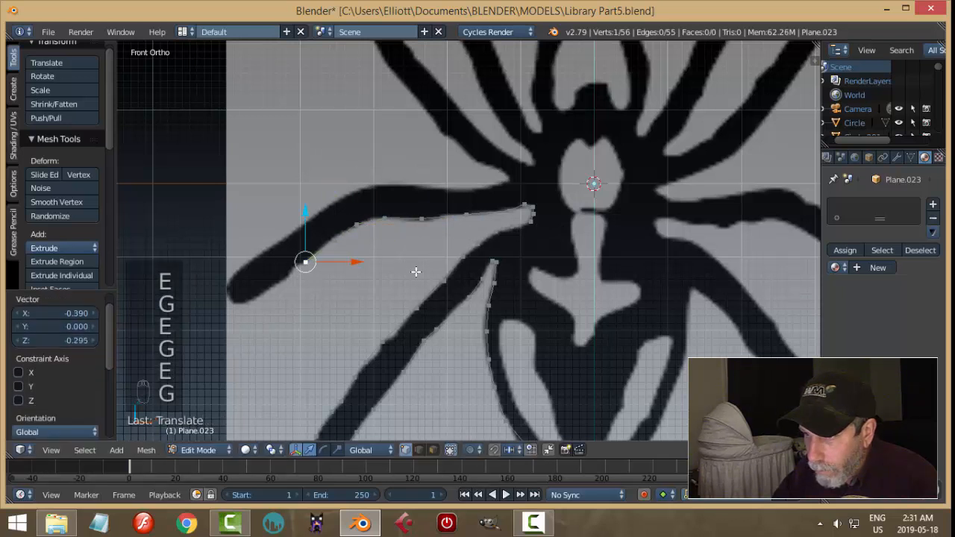
key(e)
key(g)
click(384, 301)
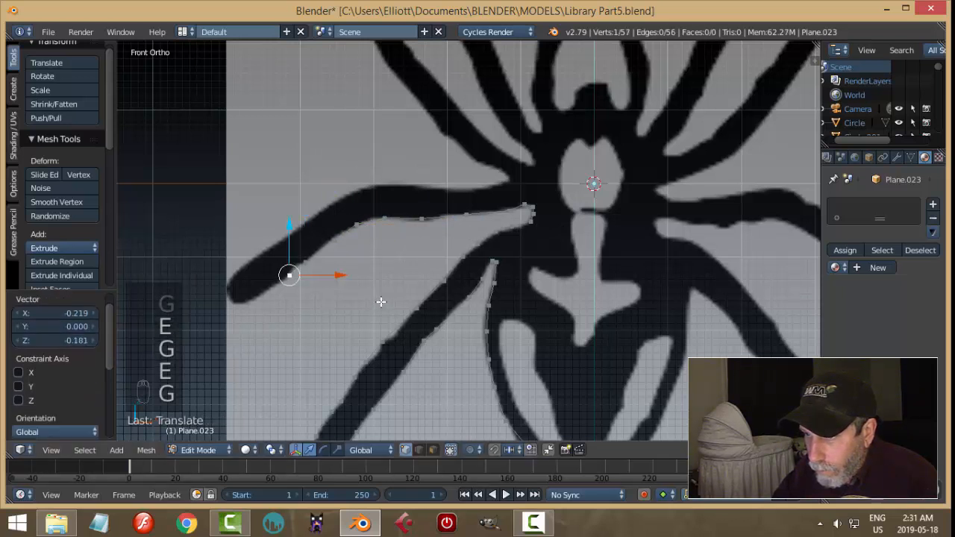
- Extend the outline with extruded vertices along the underside of the left side leg's foot
key(e)
click(366, 315)
key(e)
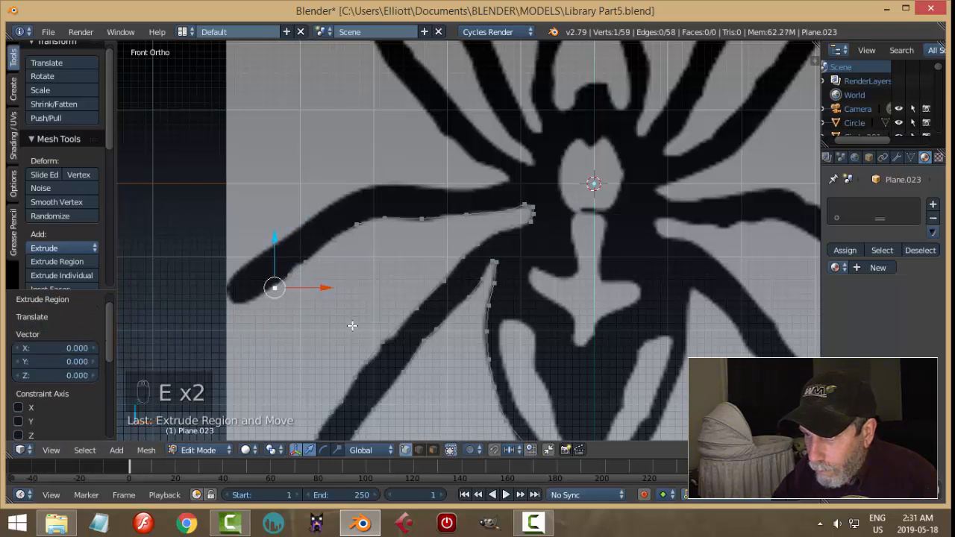
key(g)
click(364, 318)
shift+middle_drag(364, 318, 437, 296)
key(e)
key(g)
click(437, 296)
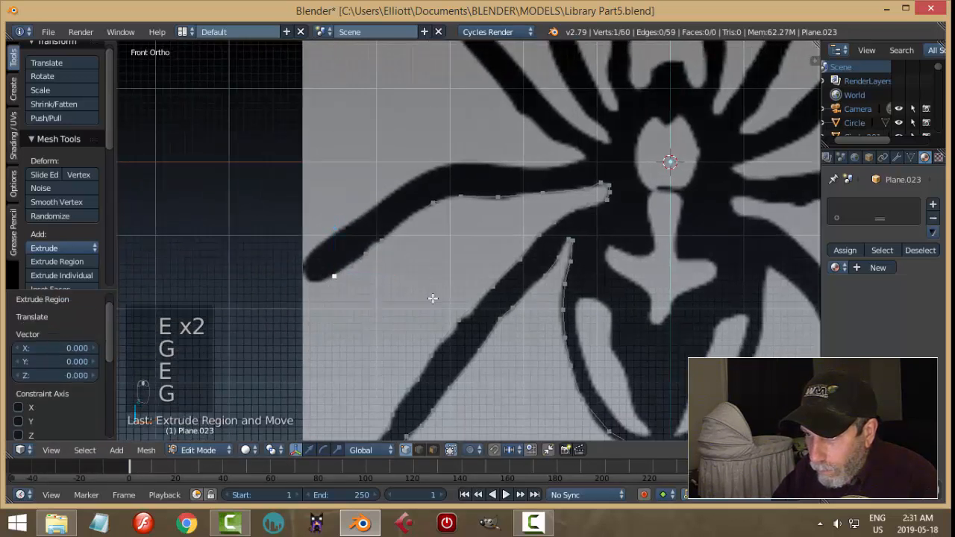
- Extrude vertices around the rounded foot tip of the left side leg
key(e)
key(g)
click(417, 303)
key(g)
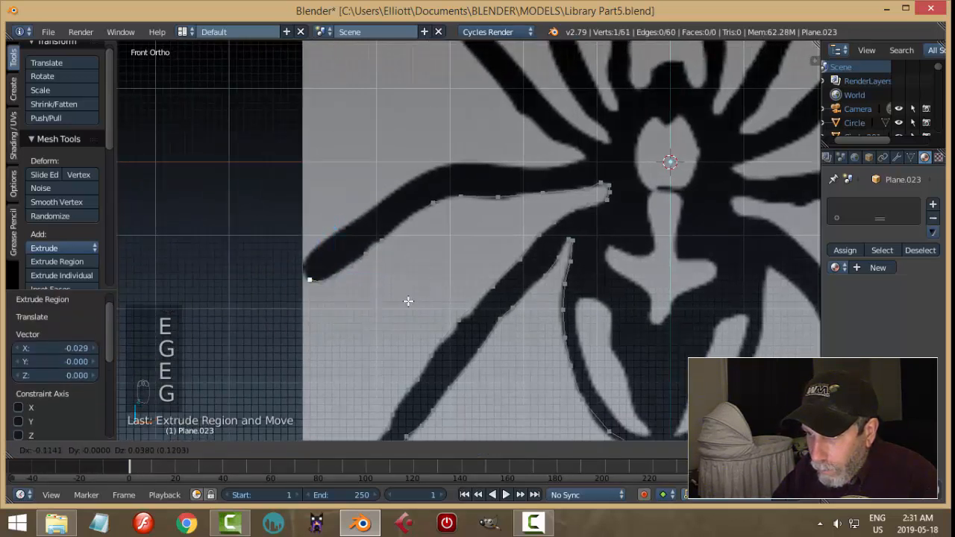
click(408, 301)
key(e)
key(g)
click(404, 278)
- Extrude vertices onto the upper edge of the side leg's foot and nudge the last one onto the edge
key(e)
key(g)
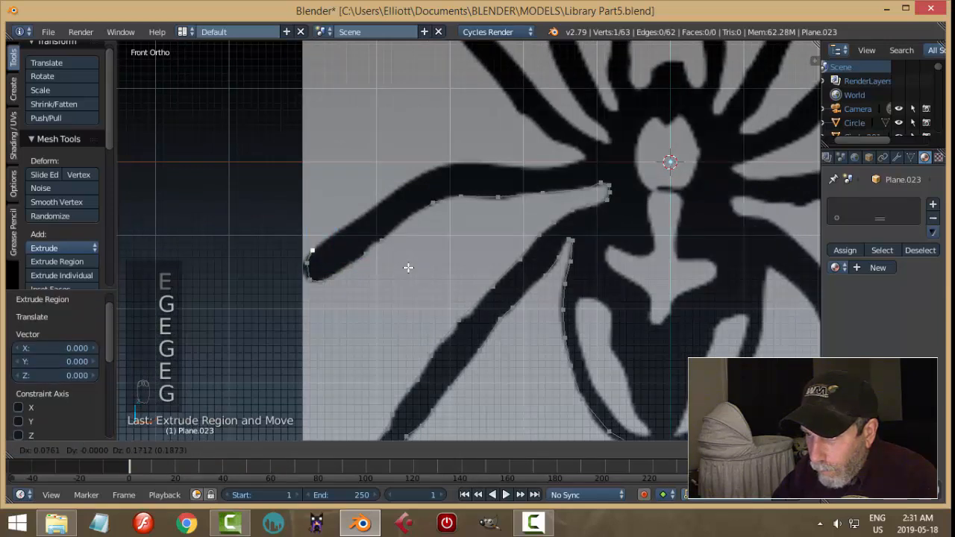
click(414, 262)
key(e)
key(g)
click(430, 253)
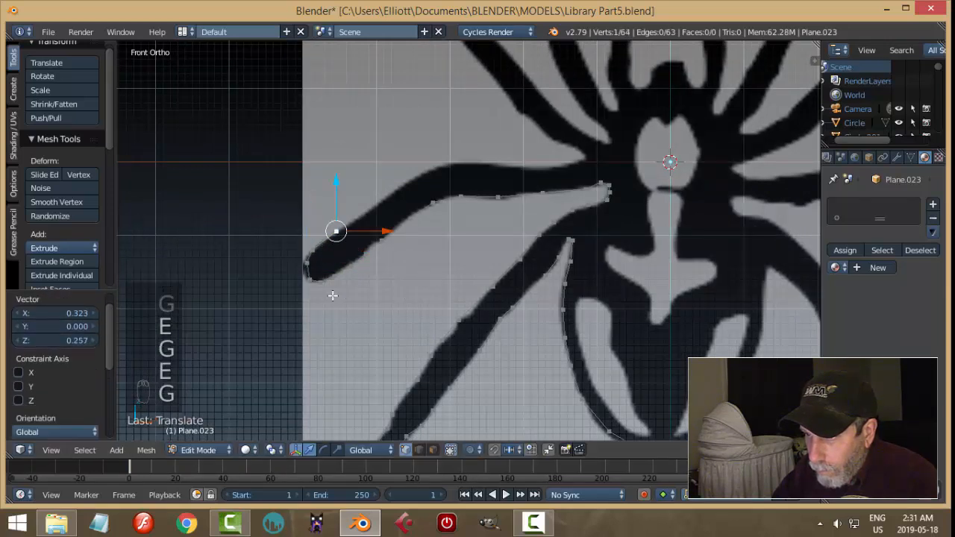
key(g)
click(310, 277)
right_click(344, 221)
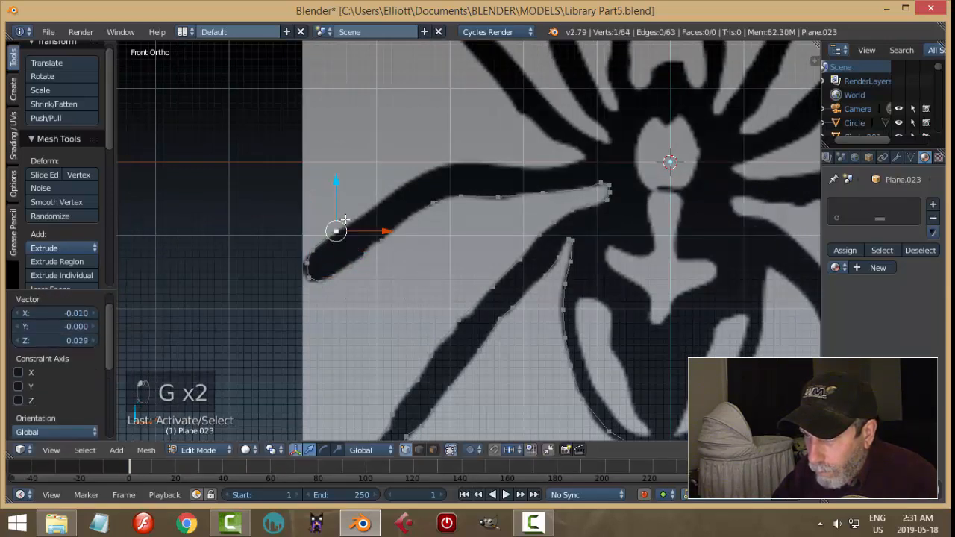
- Extrude vertices up the upper edge of the left side leg's outer section toward its bend
key(e)
key(g)
click(426, 179)
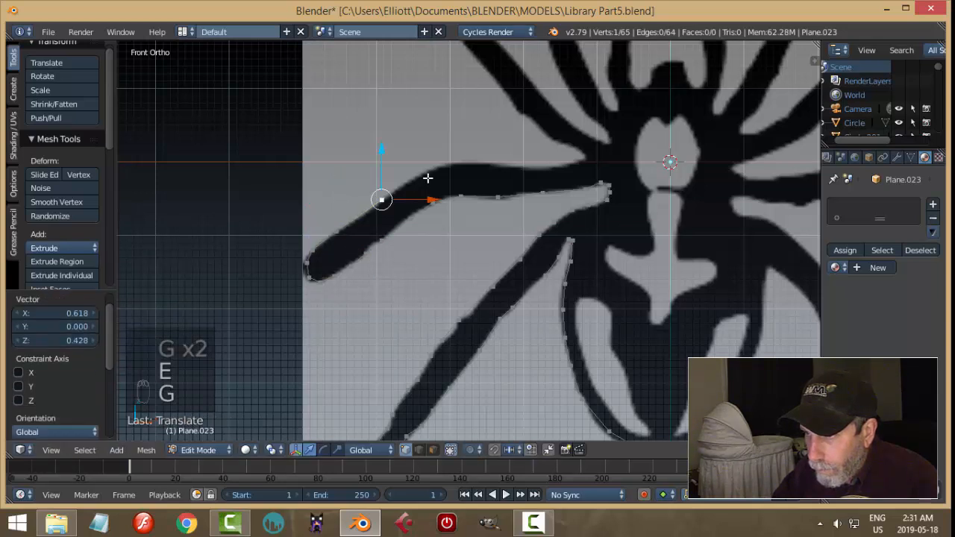
key(e)
key(g)
click(460, 157)
shift+middle_drag(486, 188, 476, 273)
key(e)
click(476, 242)
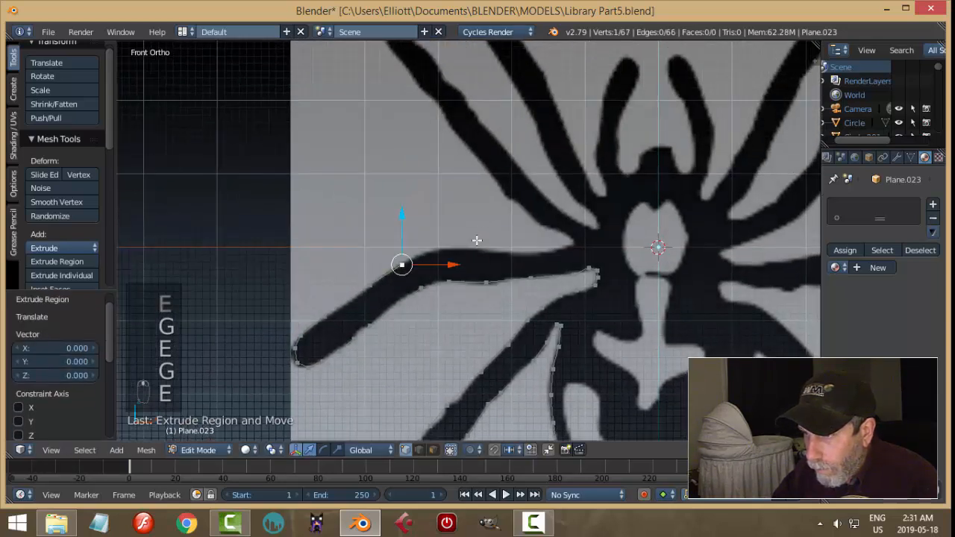
- Extrude vertices over the bend on the upper edge of the left side leg
key(g)
click(502, 219)
key(e)
click(511, 215)
key(g)
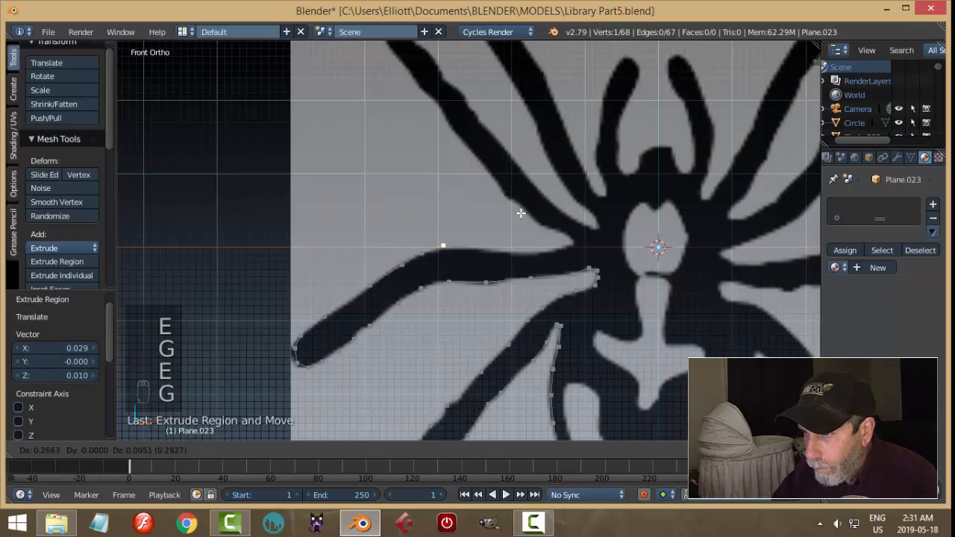
click(524, 215)
- Continue the outline with extruded vertices along the upper edge of the side leg's inner section toward the body
key(e)
click(524, 215)
key(g)
click(549, 215)
key(e)
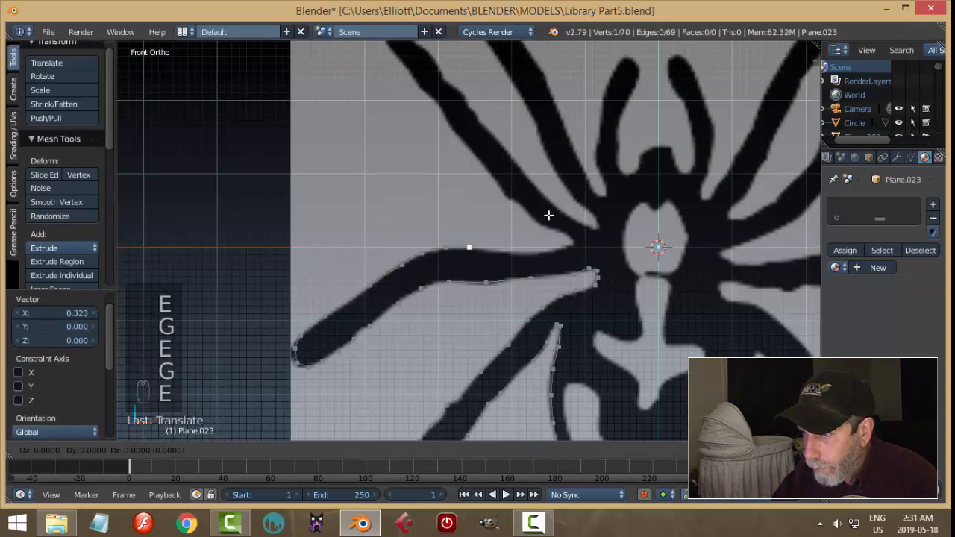
click(549, 215)
key(g)
click(580, 218)
- Extrude vertices along the side leg's upper edge up to its base at the body
shift+middle_drag(582, 222, 493, 229)
key(e)
click(493, 228)
key(g)
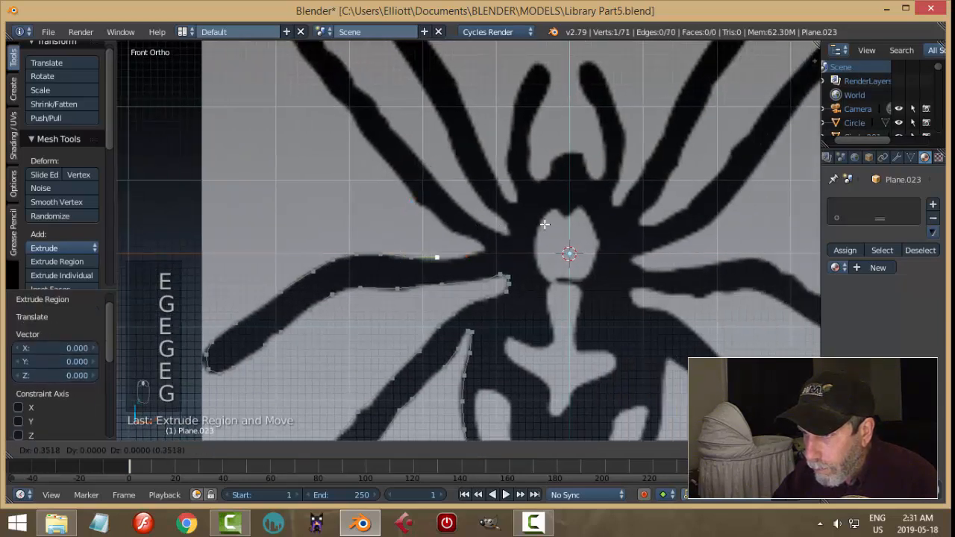
click(549, 226)
key(e)
click(551, 227)
key(g)
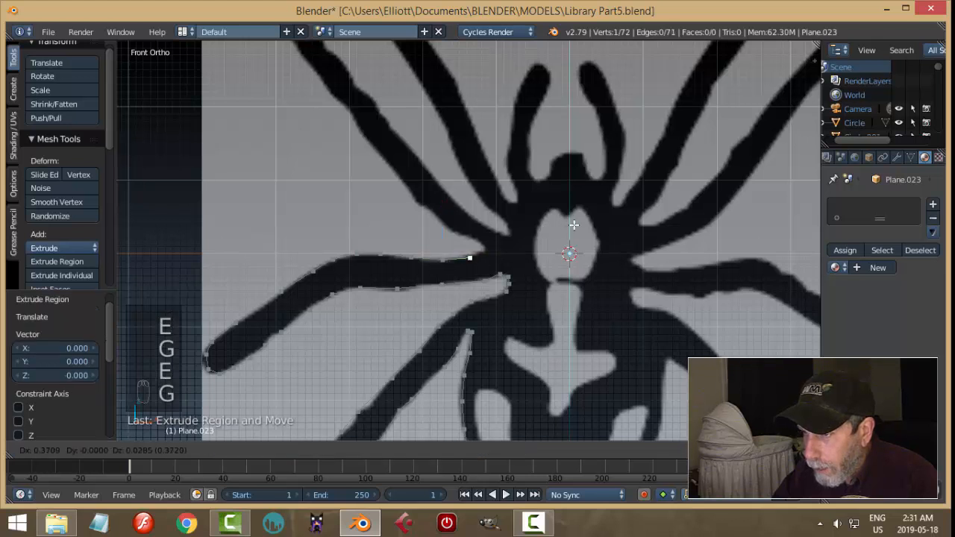
click(573, 224)
- Extrude vertices around the notch between the left side leg and the outer upper-left leg
key(e)
click(575, 223)
key(g)
click(590, 219)
key(e)
click(589, 216)
key(g)
click(587, 206)
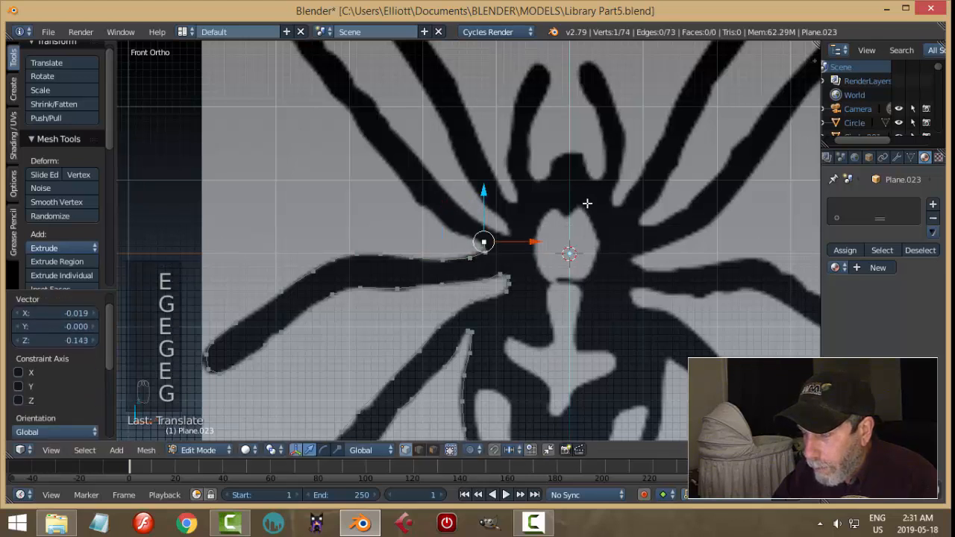
- Extrude vertices from the notch onto the lower edge of the outer upper-left leg near its base
key(e)
key(g)
click(572, 195)
shift+middle_drag(572, 193, 584, 254)
key(e)
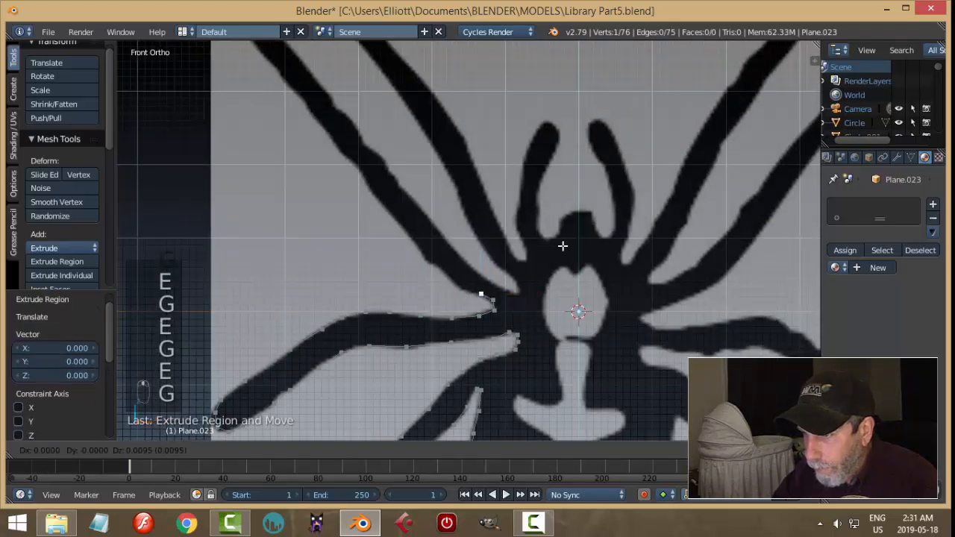
click(537, 236)
key(e)
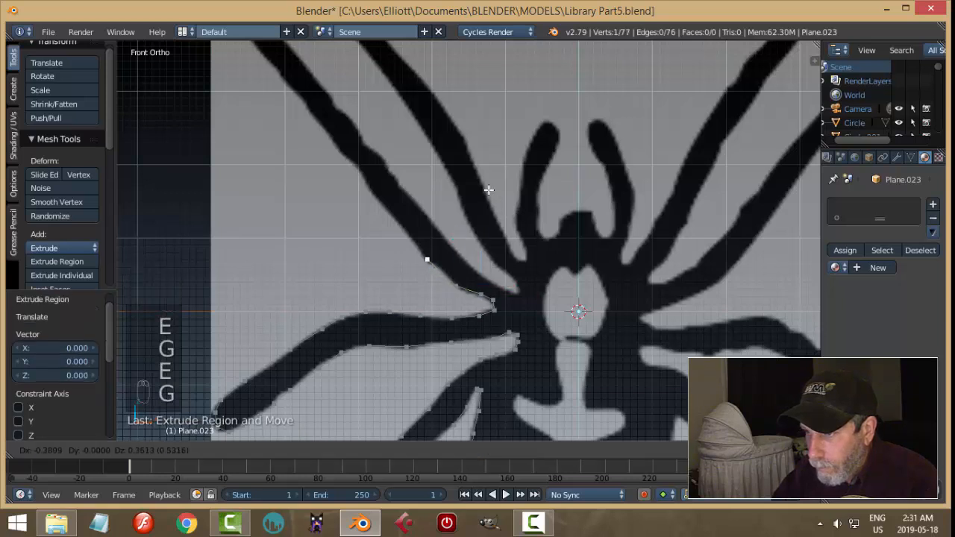
click(488, 190)
- Continue the extruded outline up the straight lower edge of the outer upper-left leg to its first bump
shift+middle_drag(488, 190, 518, 271)
key(e)
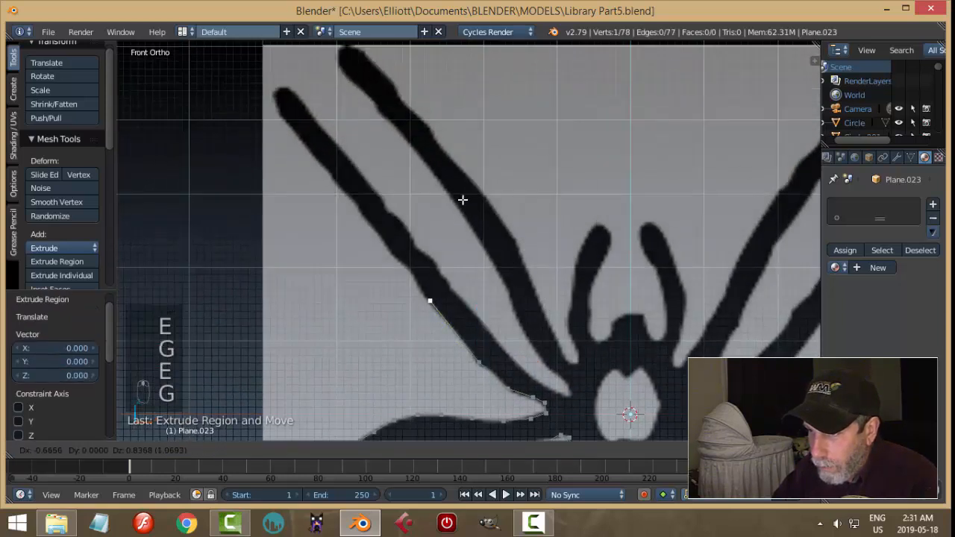
click(462, 199)
shift+middle_drag(461, 201, 548, 296)
key(e)
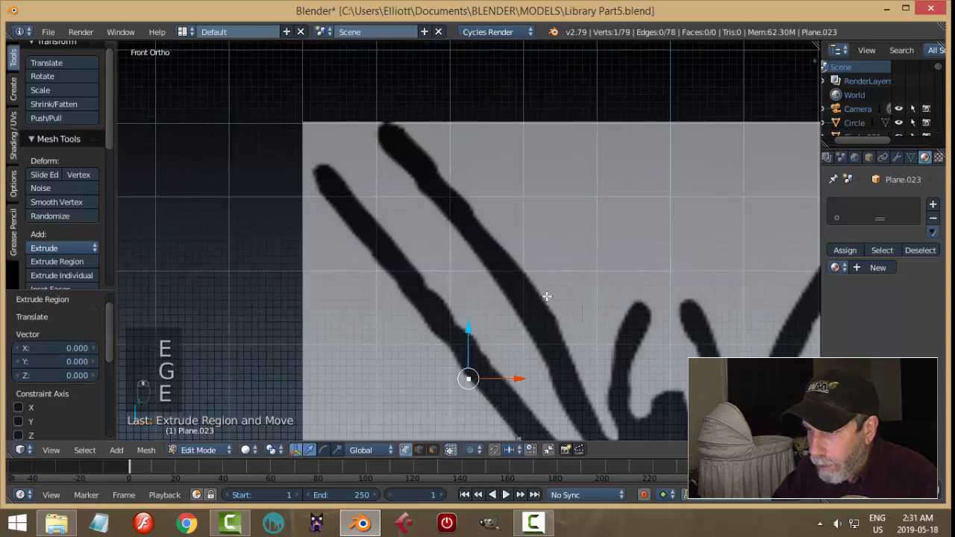
click(523, 258)
- Extrude vertices past the bump in the middle of the outer upper-left leg's lower edge
key(e)
click(522, 256)
key(g)
click(508, 241)
key(e)
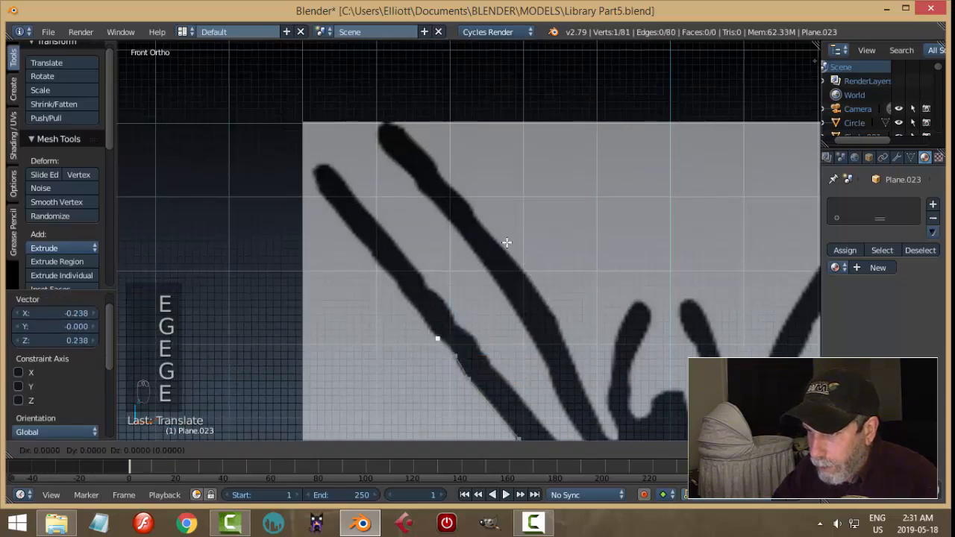
click(508, 241)
key(g)
click(488, 217)
- Extrude vertices along the lower edge of the outer upper-left leg's end section toward the tip
shift+middle_drag(488, 217, 558, 323)
key(e)
click(505, 256)
key(e)
click(515, 250)
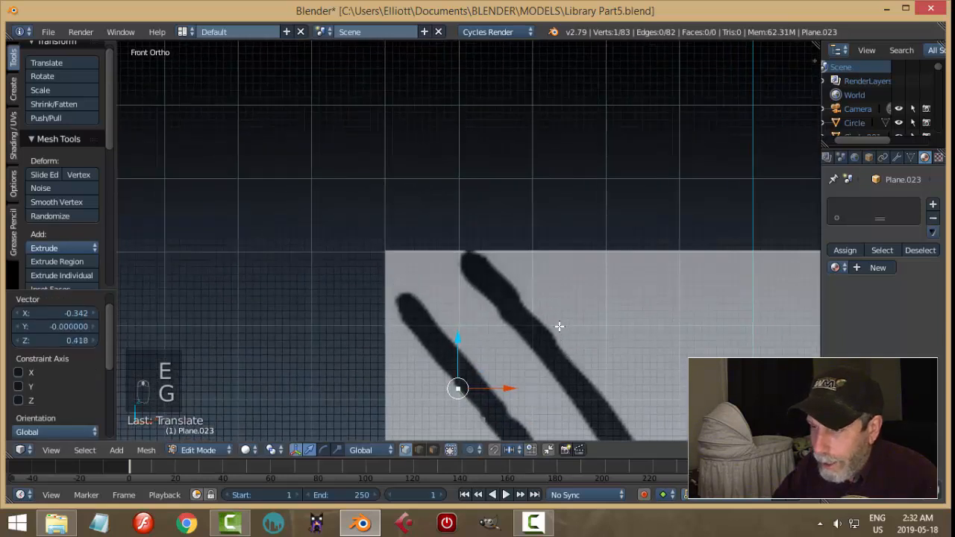
key(e)
click(509, 262)
key(e)
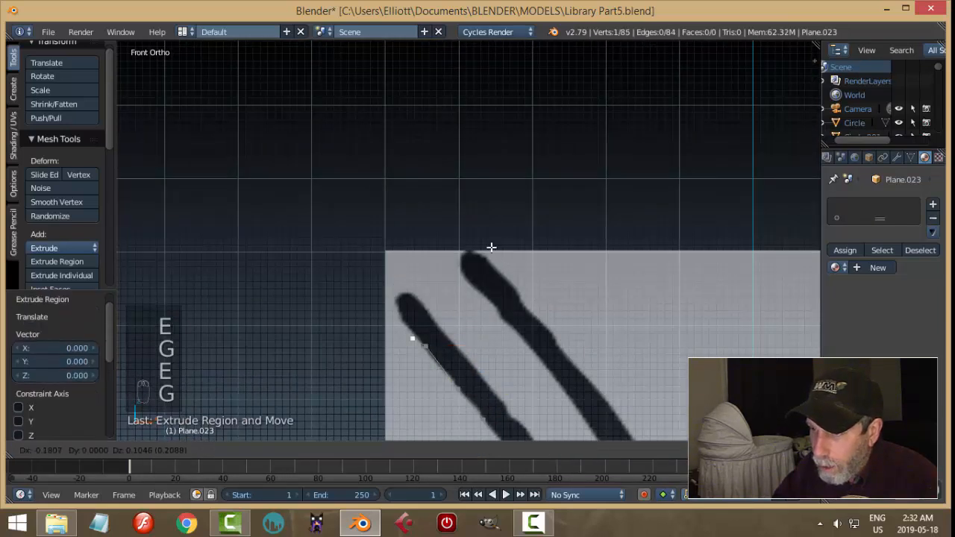
click(491, 242)
- Extrude vertices up the outer side of the rounded tip of the outer upper-left leg
shift+middle_drag(550, 273, 561, 302)
key(e)
key(g)
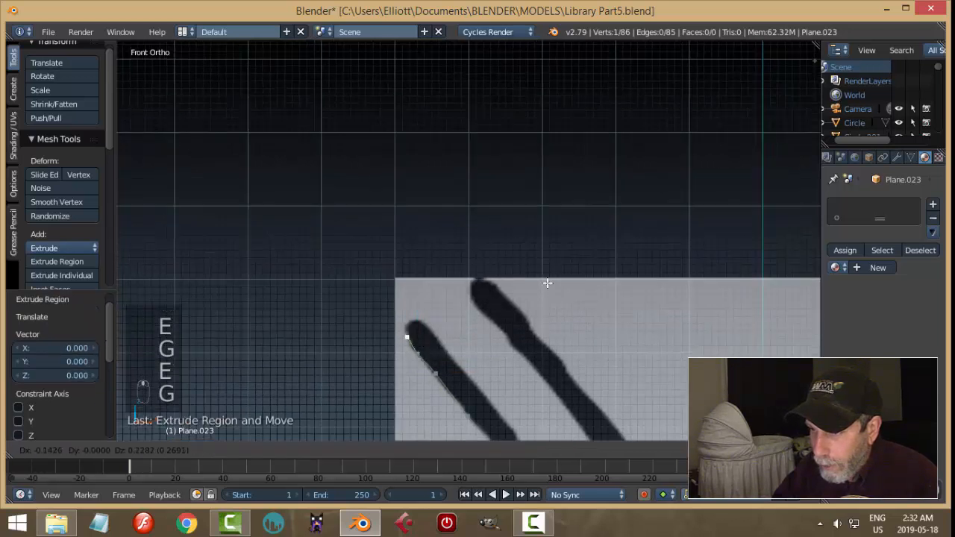
click(547, 283)
key(e)
key(g)
click(546, 271)
- Extrude vertices over the top of the rounded leg tip and onto the leg's upper edge
key(e)
click(546, 270)
key(g)
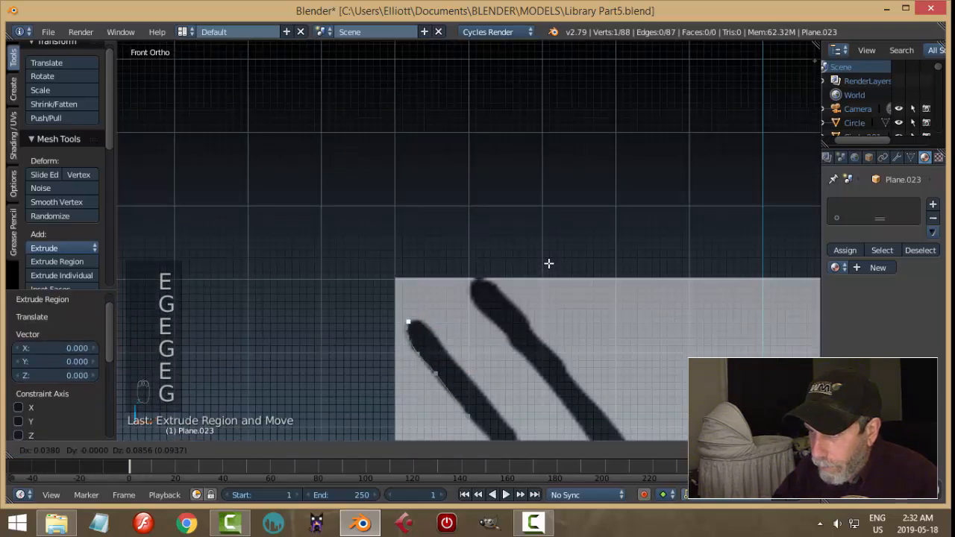
click(549, 263)
key(e)
key(g)
click(560, 261)
key(e)
click(560, 261)
key(g)
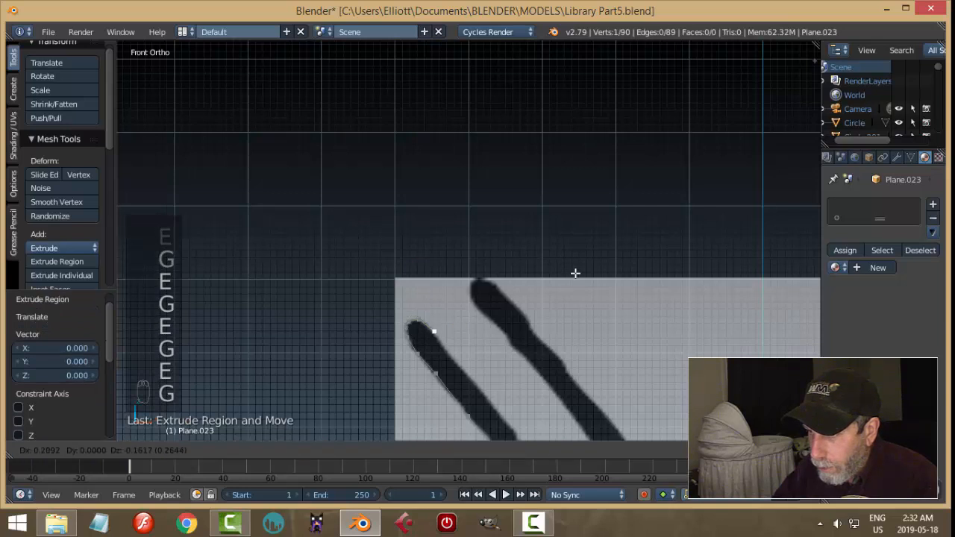
click(581, 276)
- Restore the front view and extrude vertices down the upper edge of the outer upper-left leg to its first bump
middle_drag(619, 328, 581, 273)
key(KP_1)
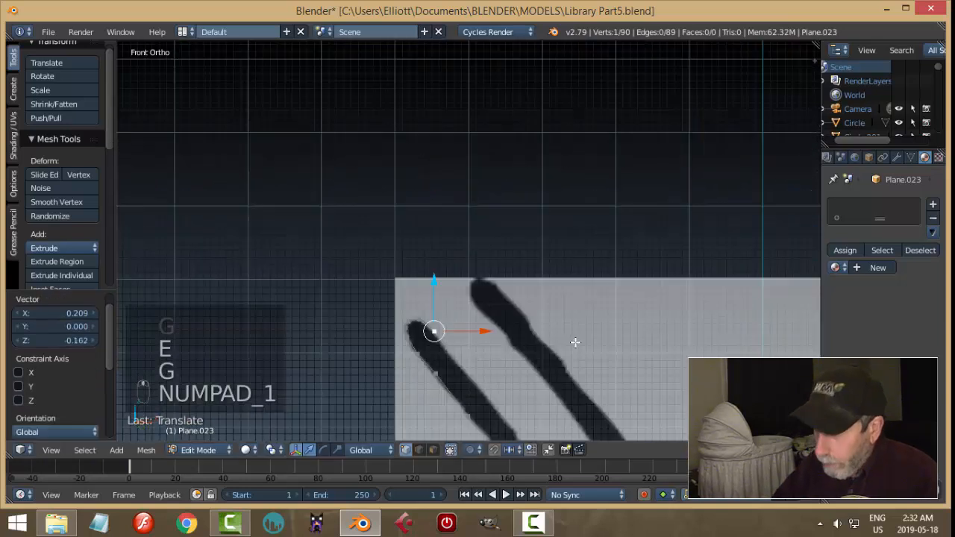
shift+middle_drag(495, 277, 462, 199)
key(e)
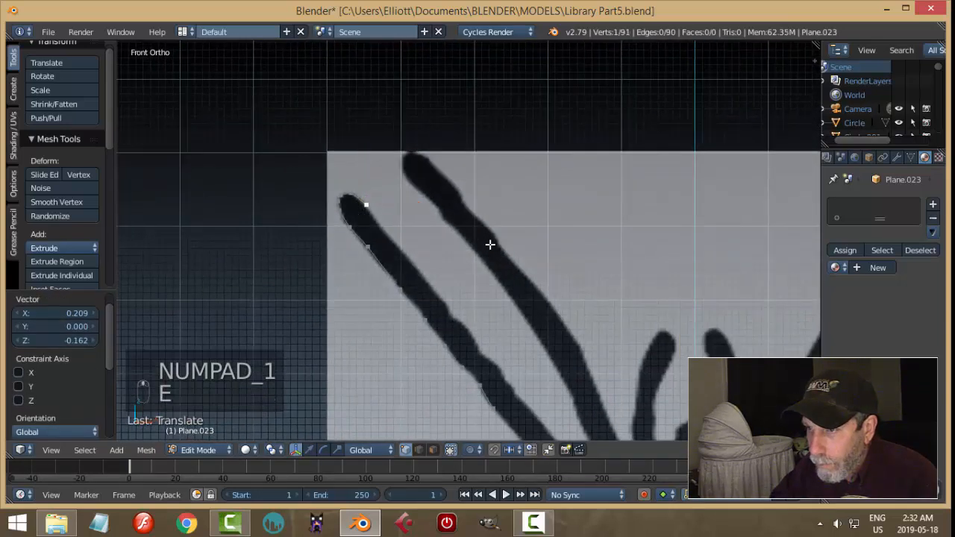
click(489, 244)
key(g)
click(551, 322)
key(e)
key(g)
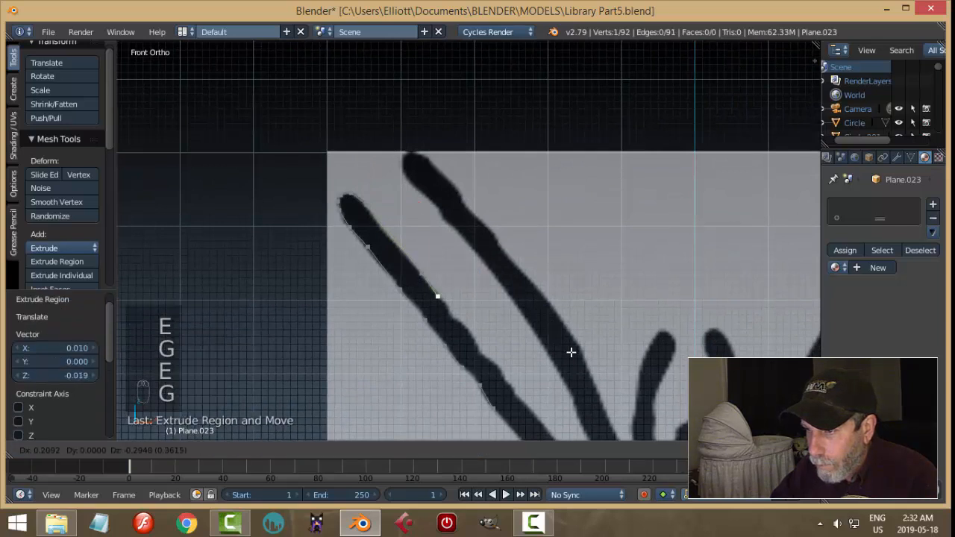
click(580, 365)
- Trace the first bump on the outer upper-left leg's upper edge with closely spaced extruded vertices
key(e)
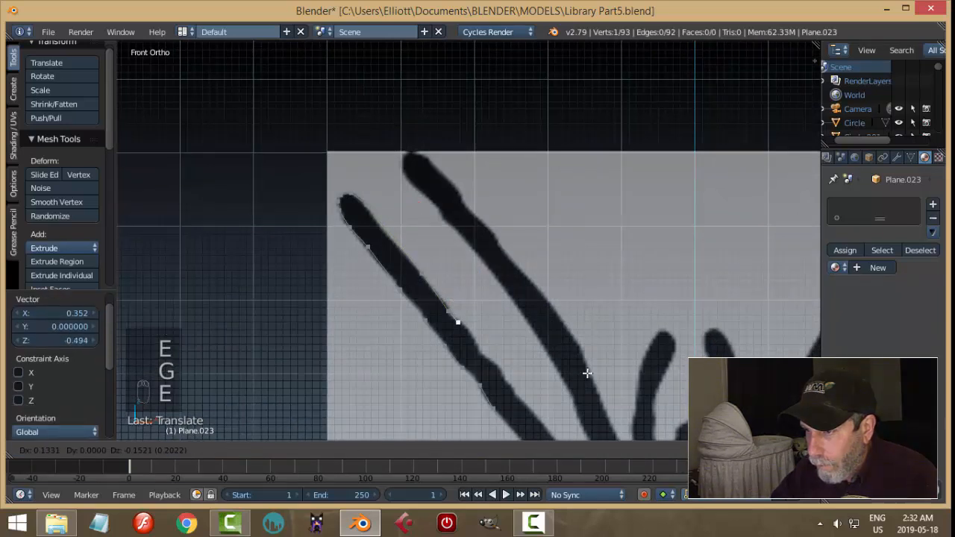
click(583, 371)
key(e)
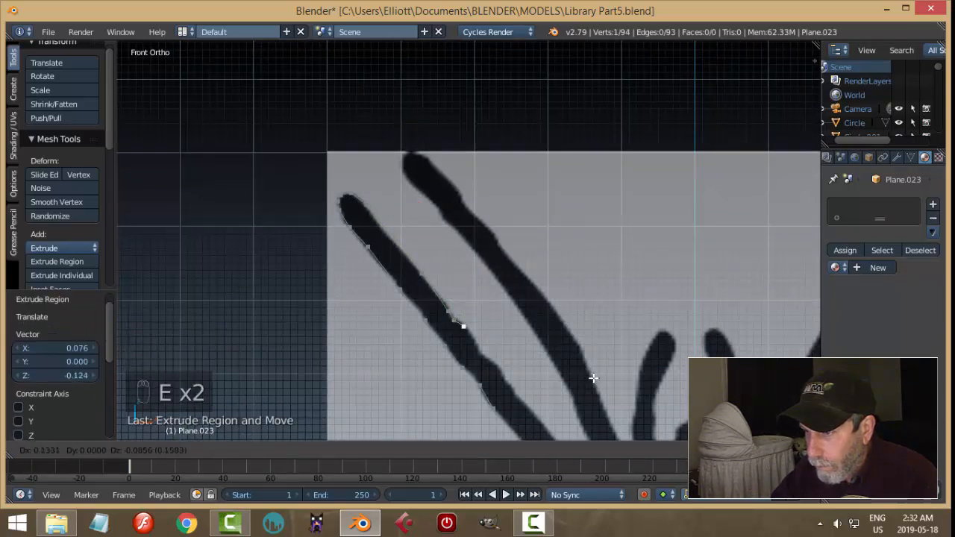
click(593, 379)
key(e)
key(g)
click(607, 396)
- Extrude vertices around the second bump on the leg's upper edge and nudge the vertex in its dip onto the edge
key(e)
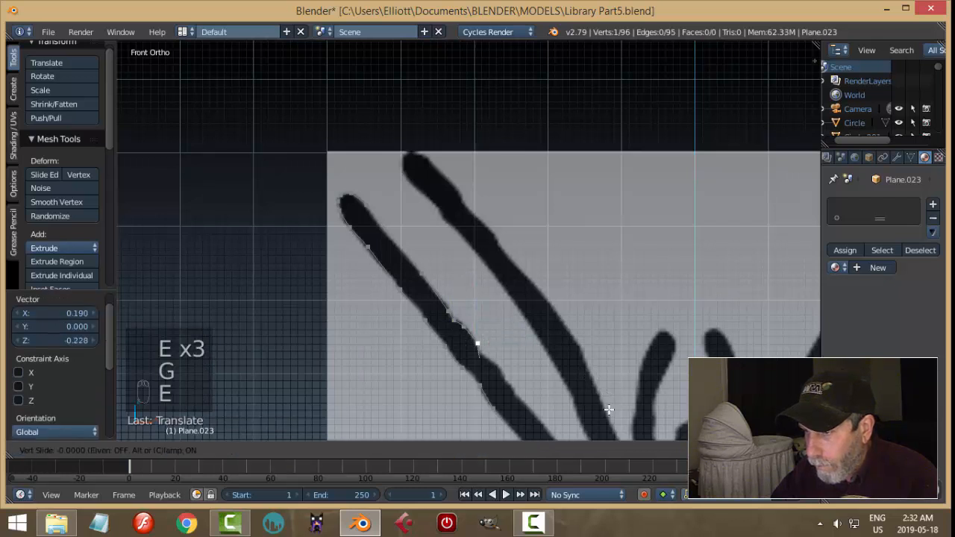
click(610, 410)
key(e)
key(g)
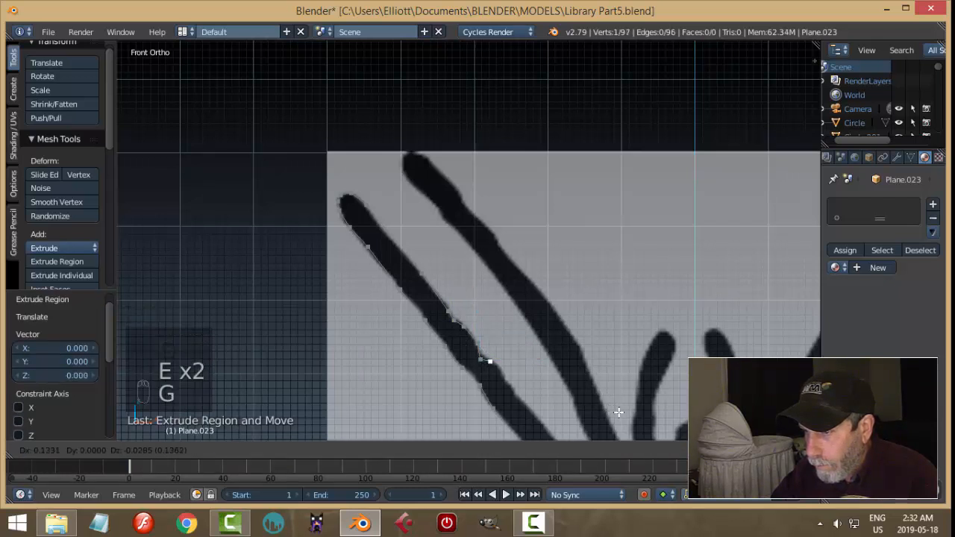
click(619, 413)
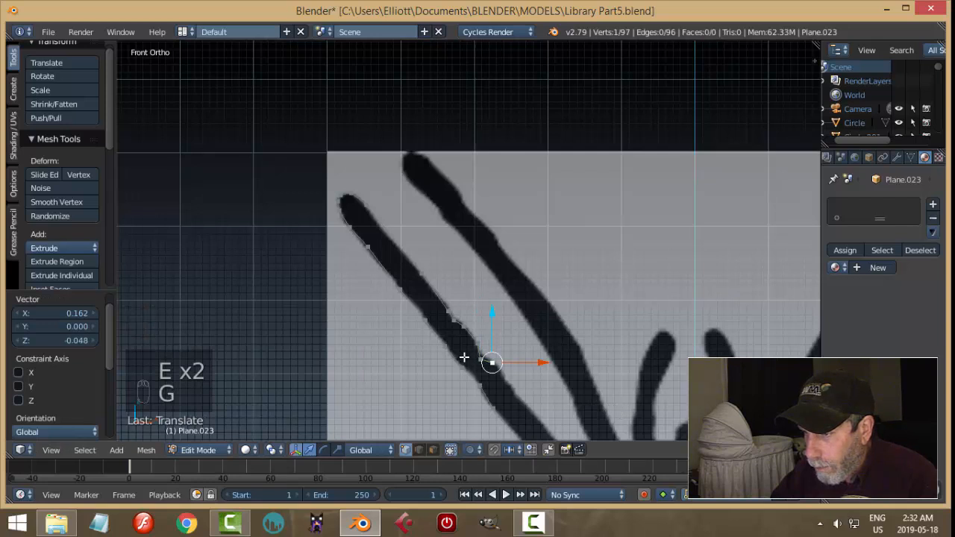
key(g)
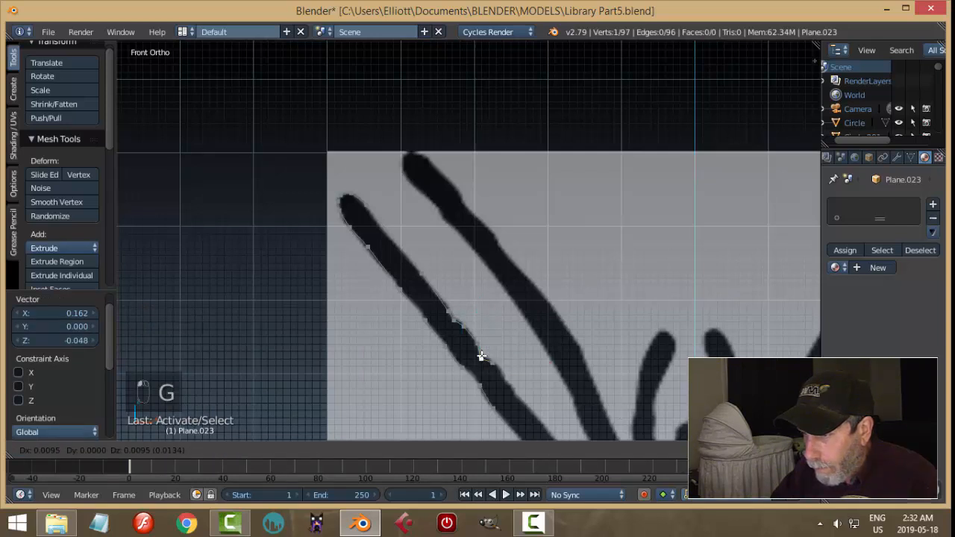
click(482, 356)
- Extrude vertices from the second bump down the upper edge of the outer upper-left leg's inner section
shift+middle_drag(567, 381, 529, 303)
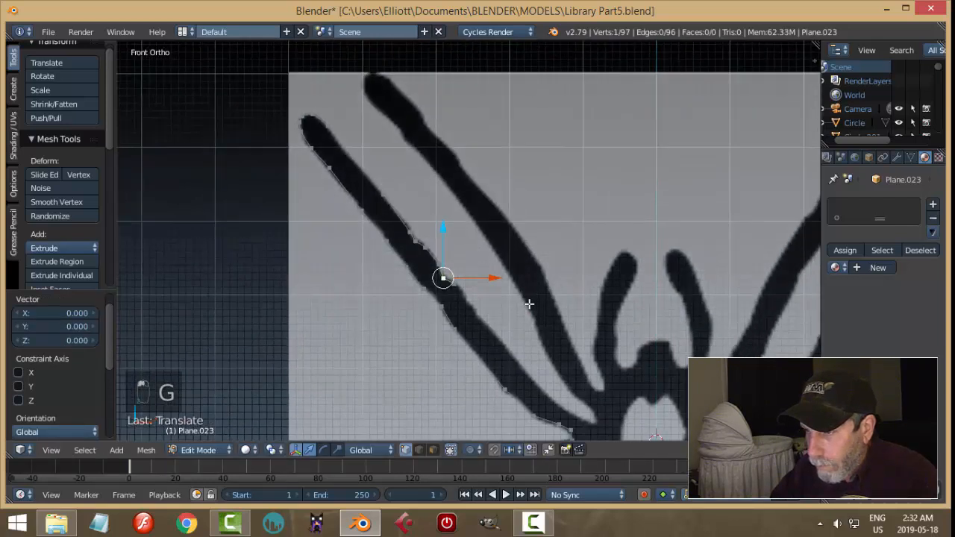
scroll(492, 300, up, 1)
key(a)
key(e)
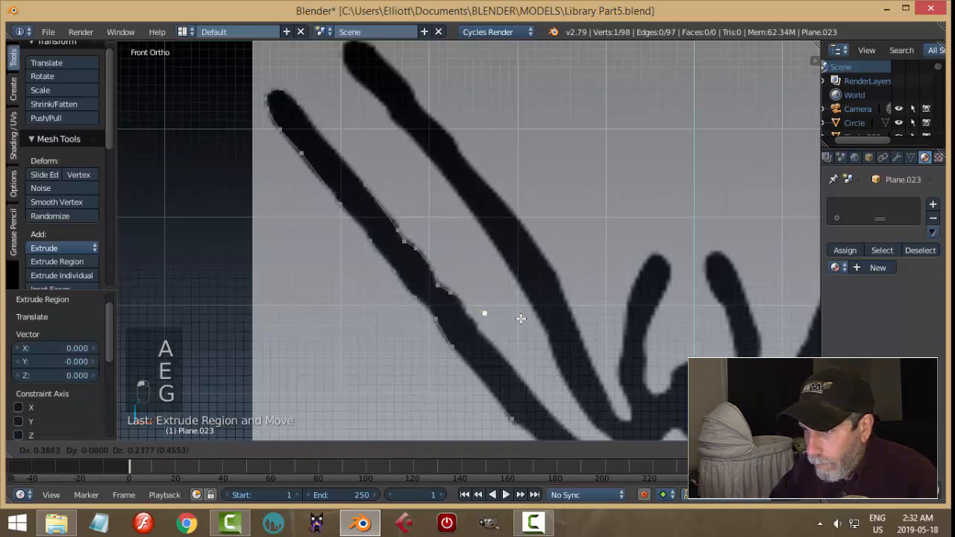
click(511, 331)
key(e)
key(g)
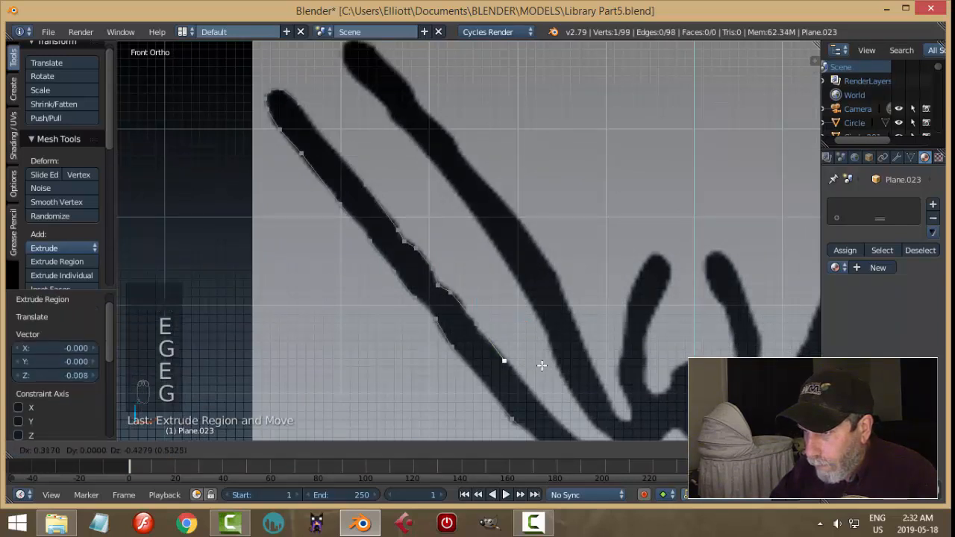
click(541, 366)
- Restore the front view and extrude another vertex along the leg's upper edge toward the body
middle_drag(575, 379, 443, 188)
key(KP_1)
scroll(547, 309, down, 2)
scroll(487, 255, up, 2)
scroll(488, 255, up, 1)
key(e)
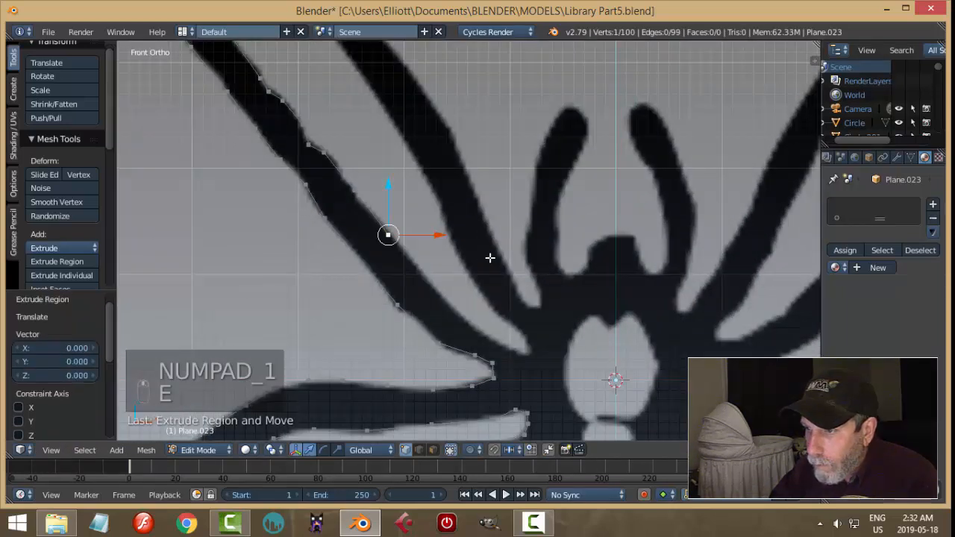
right_click(488, 257)
key(g)
key(g)
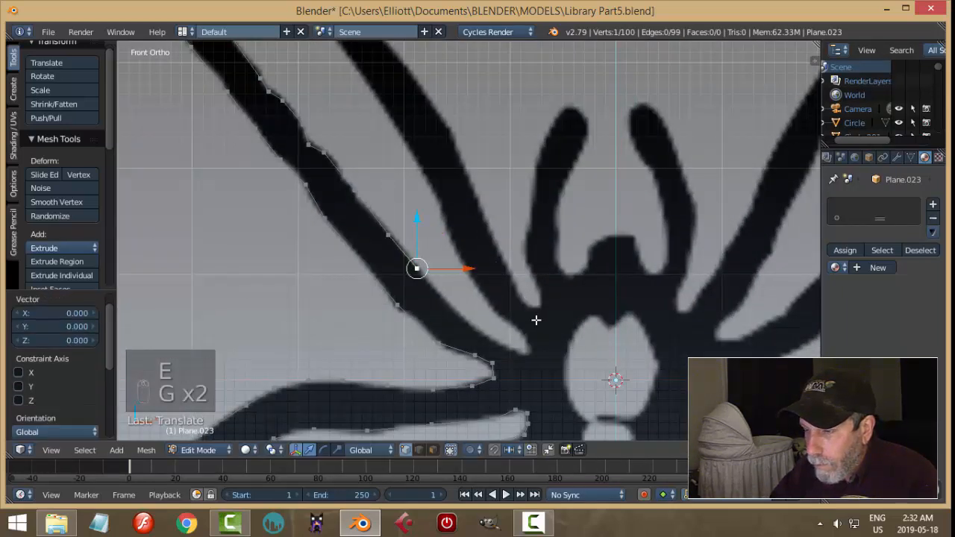
- Extrude three more vertices down the outer upper-left leg's upper edge toward its base
key(e)
click(536, 321)
key(g)
click(561, 349)
key(e)
click(559, 350)
key(g)
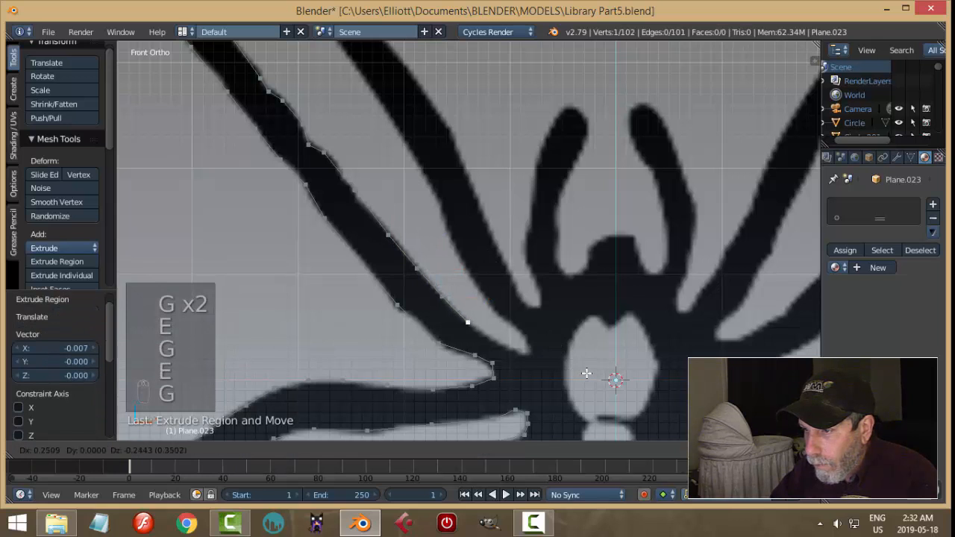
click(587, 374)
key(e)
click(586, 375)
key(g)
click(611, 391)
- Extrude vertices into the pointed end of the gap between the two upper-left legs
shift+middle_drag(640, 371, 608, 328)
key(e)
click(621, 344)
key(g)
click(637, 354)
key(e)
click(639, 356)
key(g)
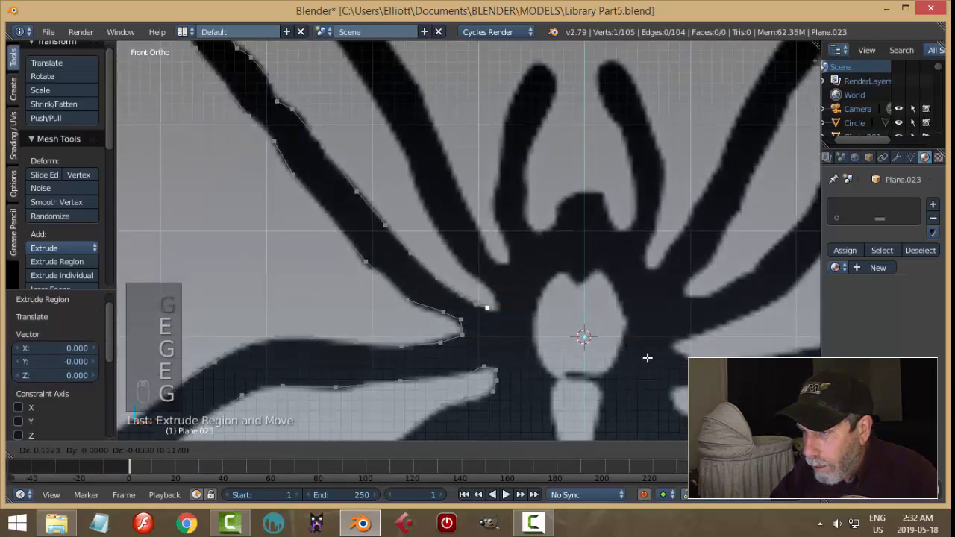
click(647, 358)
- Extrude vertices around the end of the gap and onto the lower edge of the inner upper-left leg
key(e)
click(649, 357)
key(g)
click(655, 352)
key(e)
click(654, 348)
key(g)
click(649, 341)
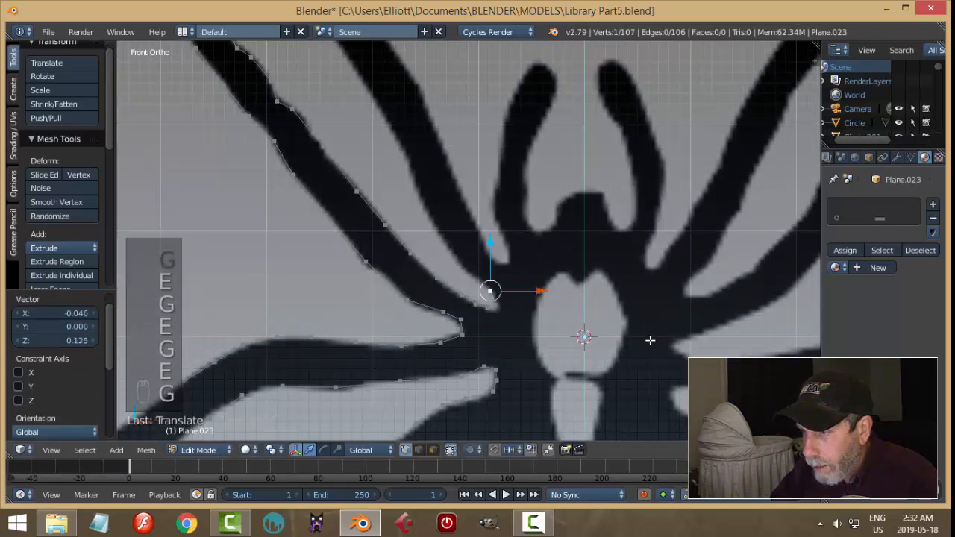
- Extrude two vertices from the gap up the lower edge of the inner upper-left leg
shift+middle_drag(649, 300, 665, 321)
key(e)
click(643, 303)
key(g)
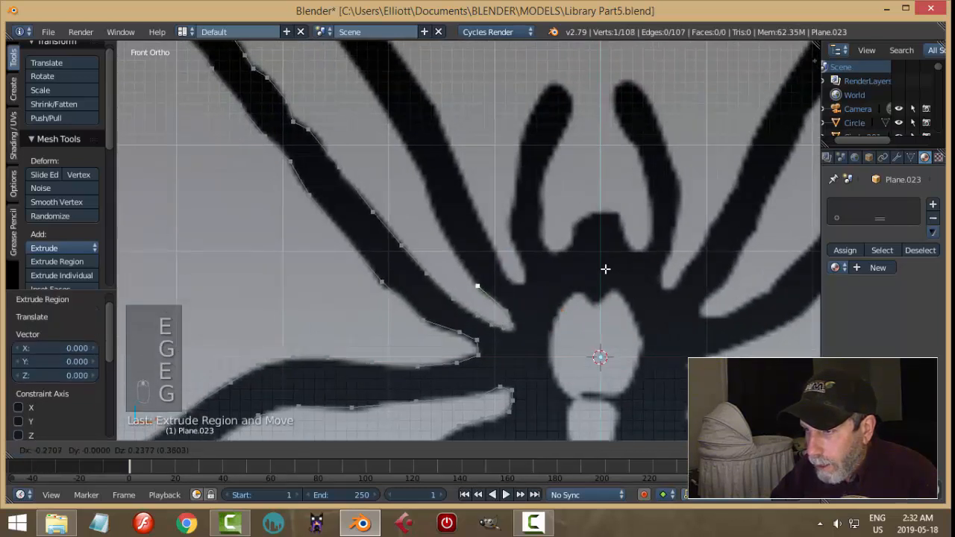
click(612, 240)
shift+middle_drag(557, 180, 570, 221)
key(e)
click(581, 290)
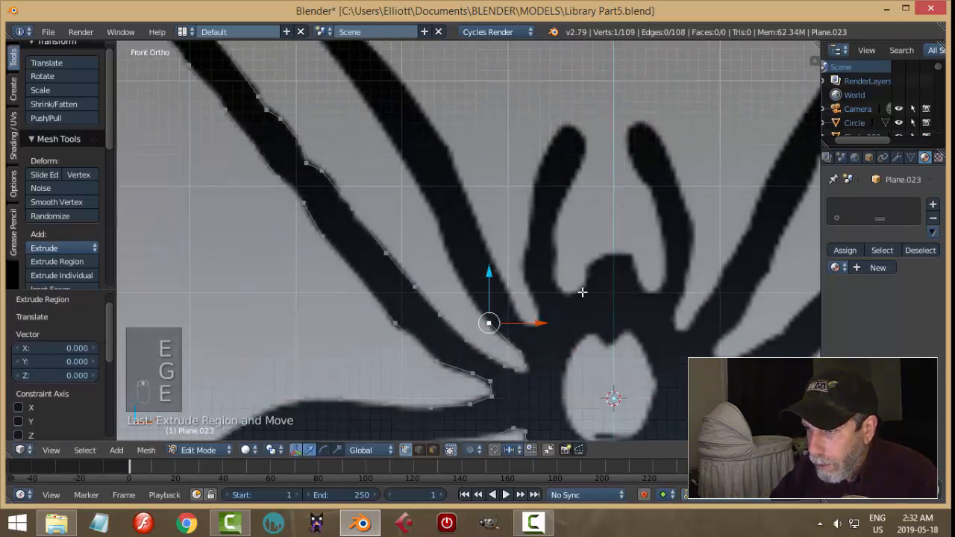
key(g)
click(543, 227)
- Extrude two more vertices around the slight bend in the inner upper-left leg's lower edge
key(e)
click(539, 215)
key(g)
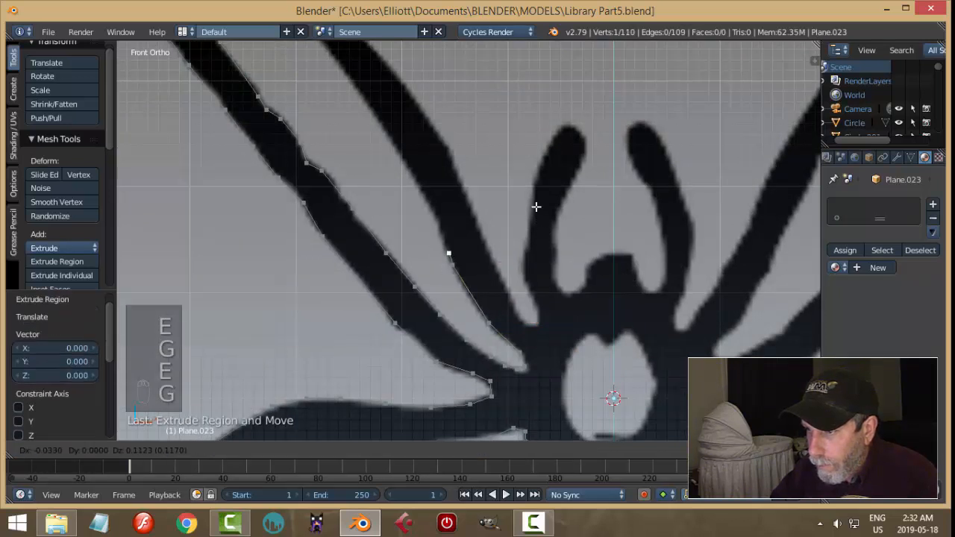
click(527, 180)
shift+middle_drag(527, 180, 618, 296)
key(e)
click(618, 296)
key(g)
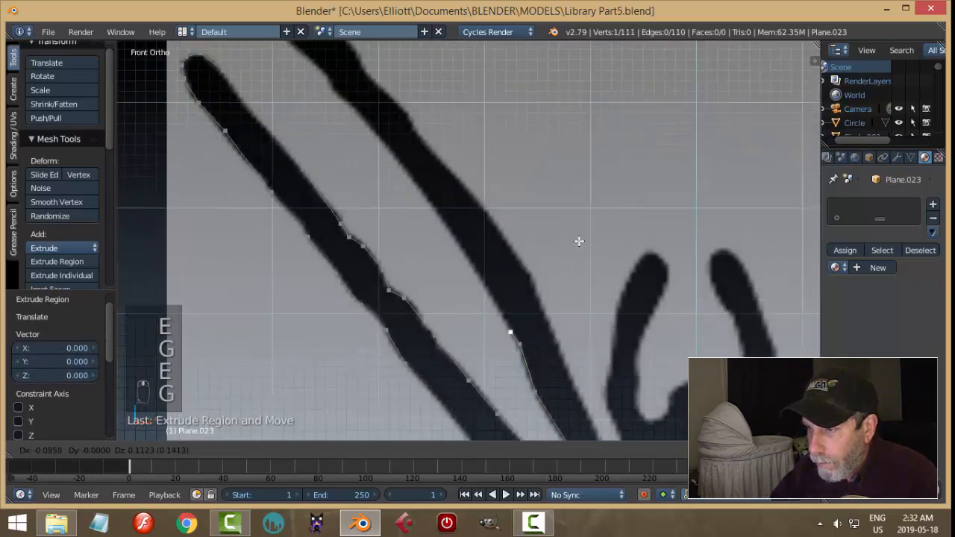
click(570, 210)
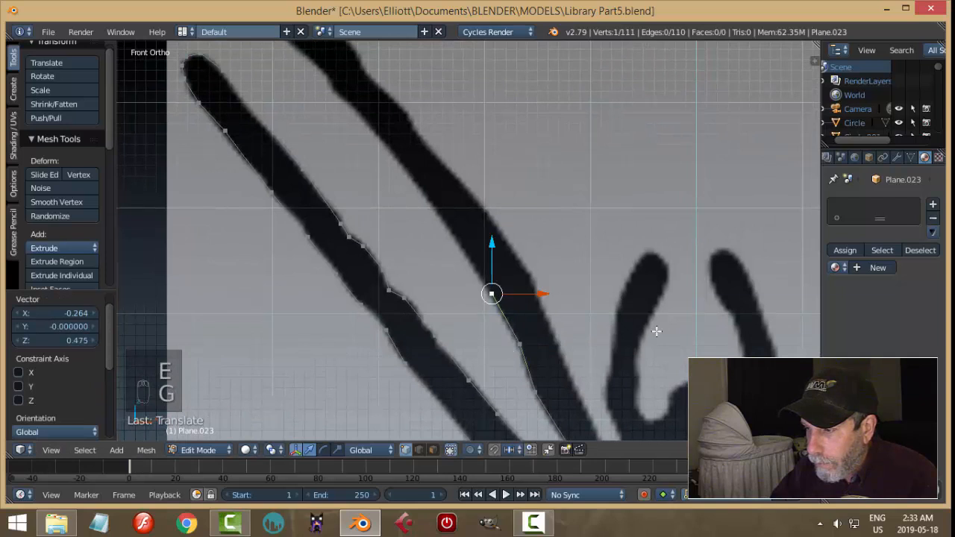
- Continue the outline with two vertices along the middle of the inner upper-left leg's lower edge
shift+middle_drag(612, 269, 644, 314)
key(e)
key(g)
click(620, 273)
key(e)
key(g)
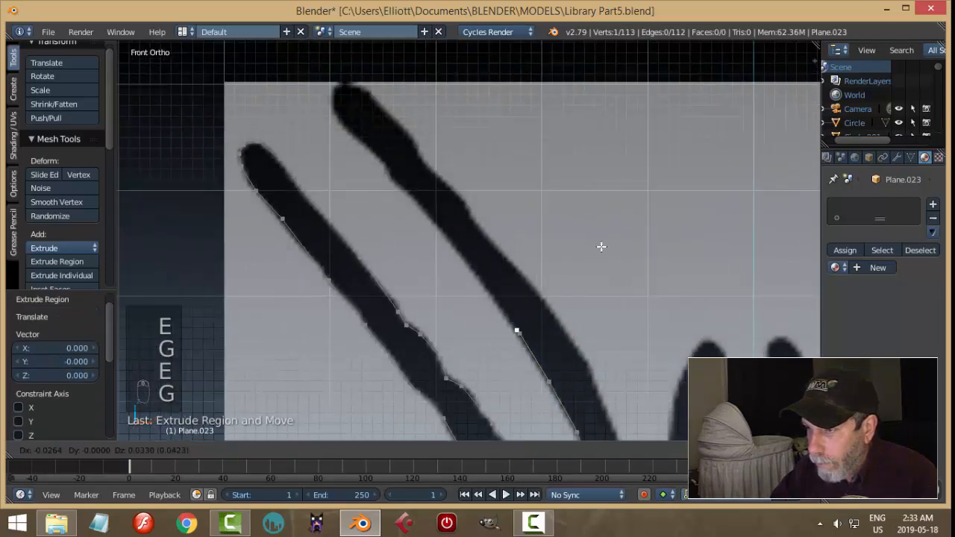
click(574, 216)
- Extrude two vertices up the inner upper-left leg's lower edge toward the notch near its tip
shift+middle_drag(575, 212, 625, 310)
key(e)
click(630, 310)
key(g)
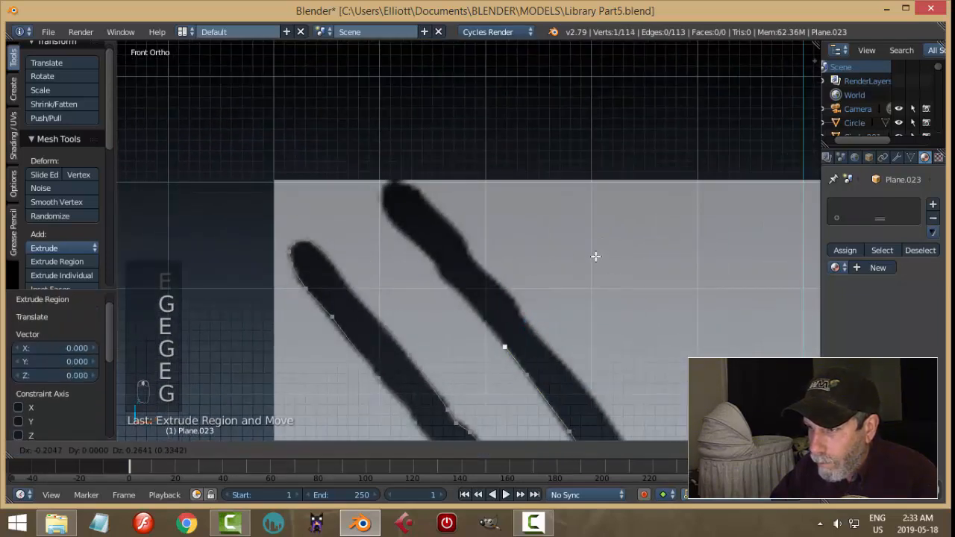
click(593, 255)
key(e)
key(g)
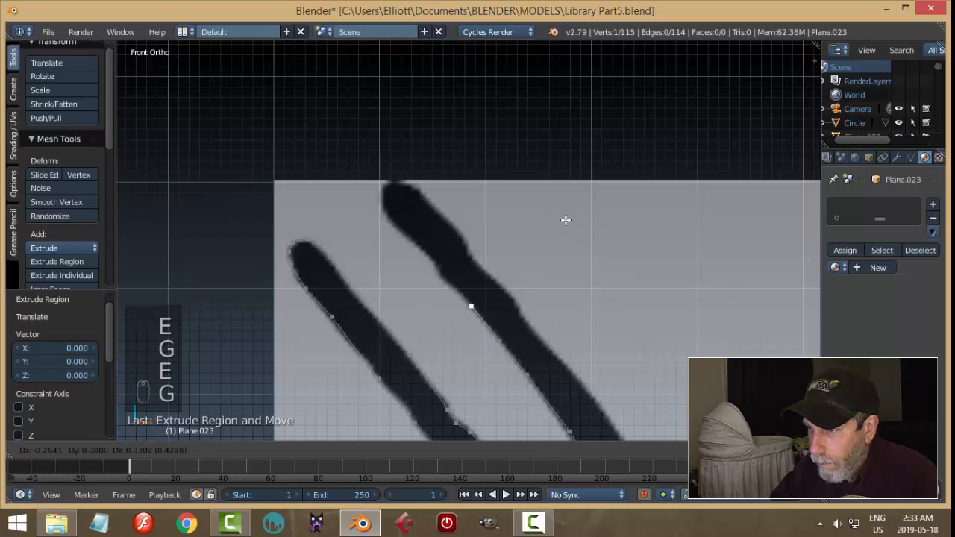
click(565, 221)
- Trace the notch below the inner upper-left leg's tip with two extruded vertices
shift+middle_drag(572, 244, 625, 339)
key(e)
click(618, 339)
key(g)
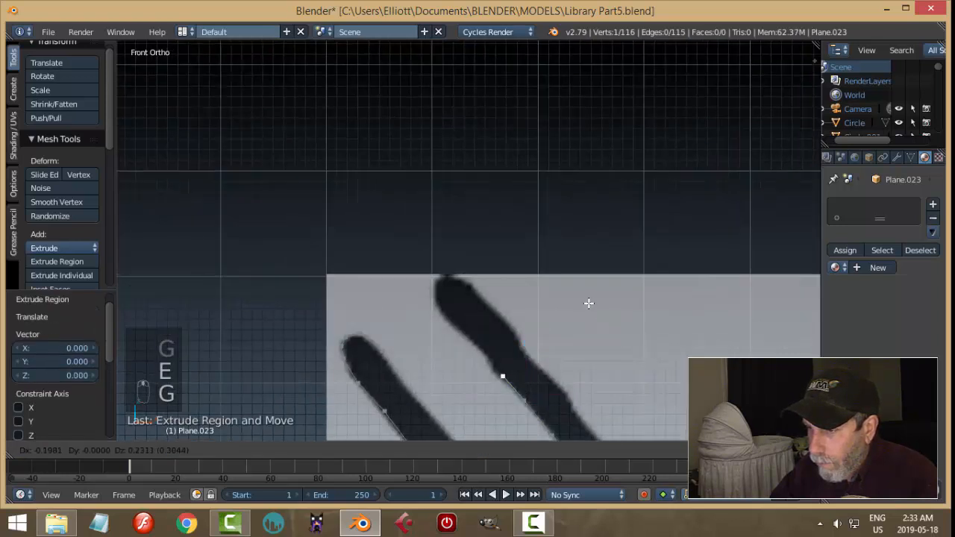
click(588, 302)
key(e)
key(g)
click(568, 278)
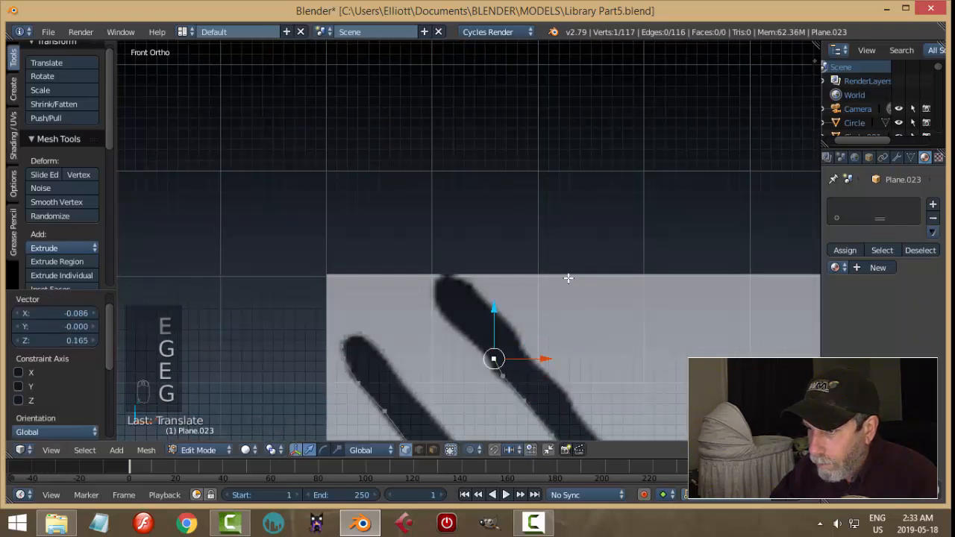
- Extrude two vertices from the notch along the lower edge of the leg's rounded tip section
key(e)
key(g)
click(550, 263)
shift+middle_drag(571, 287, 602, 354)
key(e)
click(572, 311)
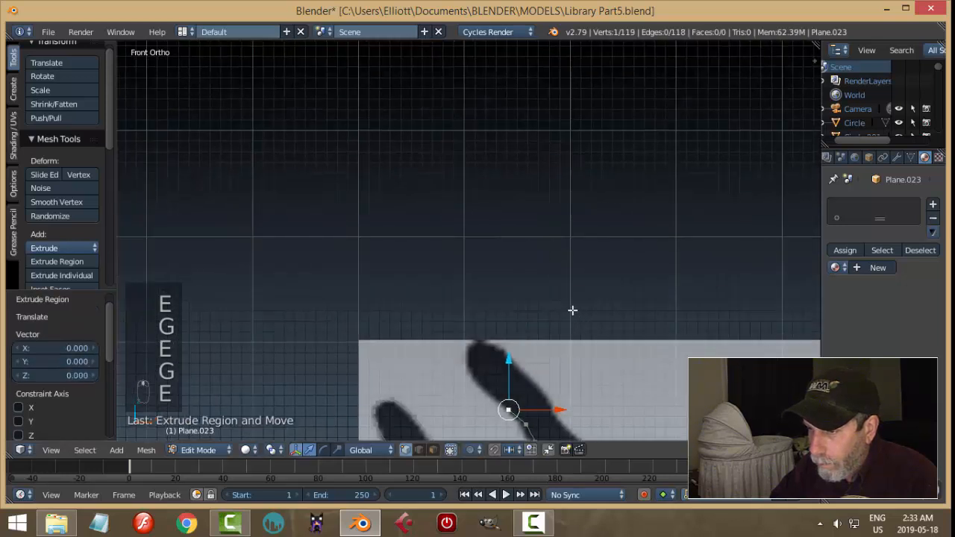
key(g)
click(547, 291)
- Extrude three vertices up around the outer side of the inner upper-left leg's rounded tip
key(e)
key(g)
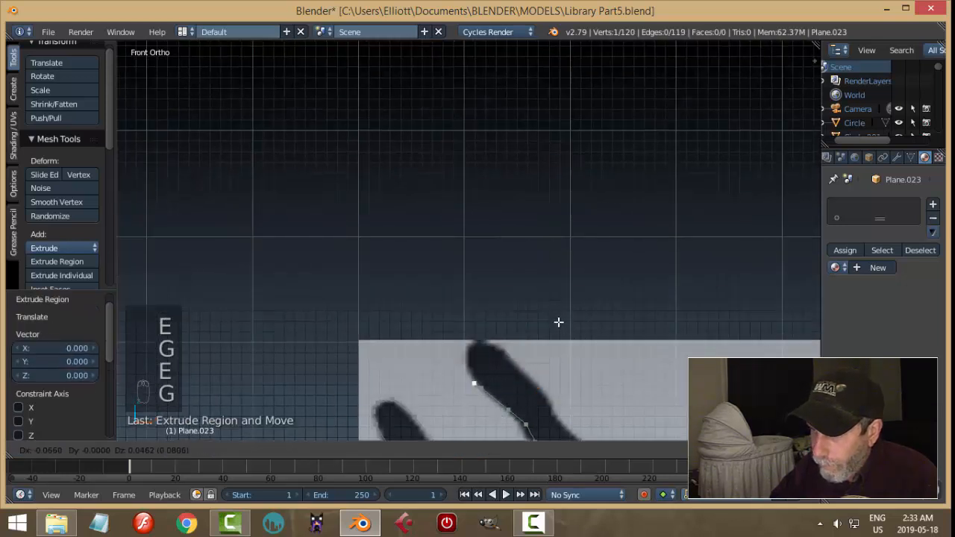
click(558, 314)
key(e)
key(g)
click(555, 298)
key(e)
key(g)
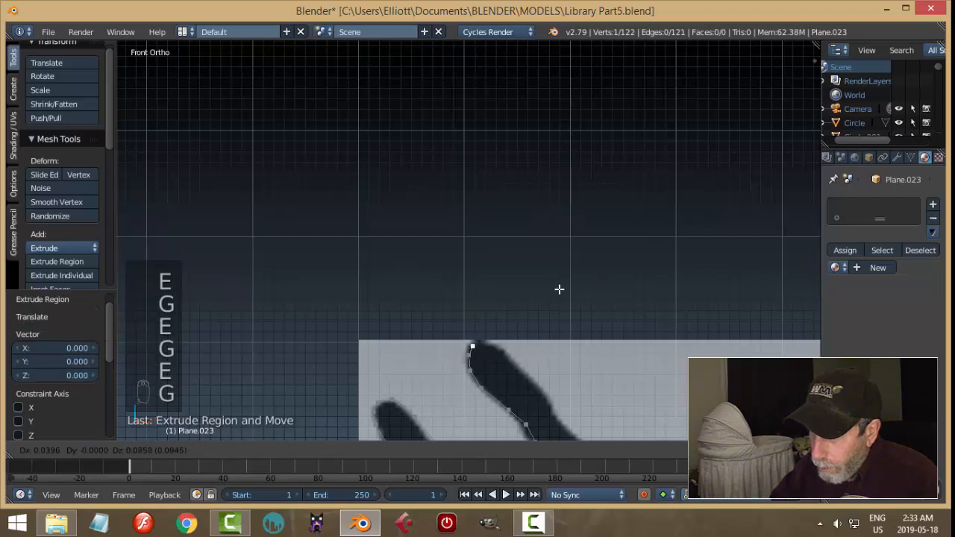
click(560, 288)
- Extrude two vertices over the top of the leg's tip and onto its upper edge
key(e)
key(g)
click(567, 289)
key(g)
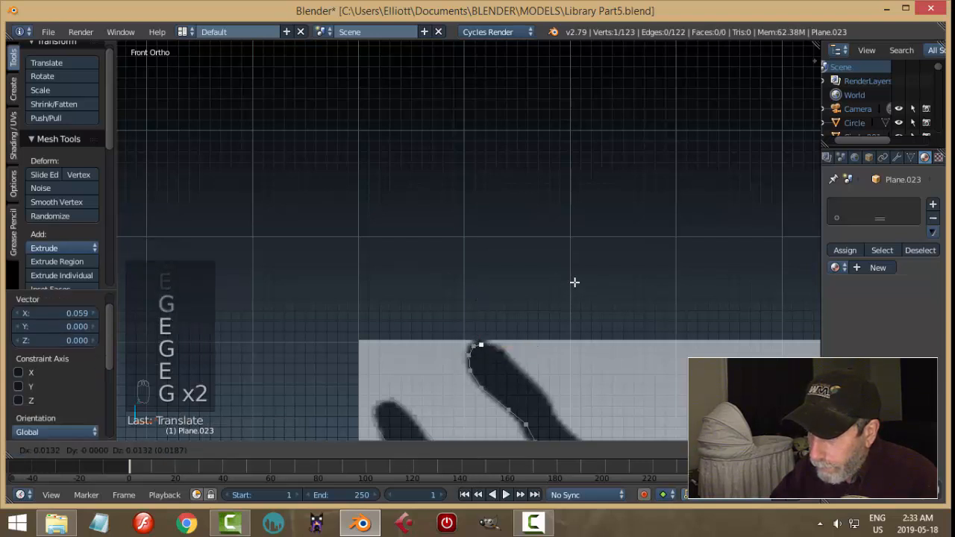
click(575, 282)
key(e)
click(578, 282)
key(g)
click(601, 290)
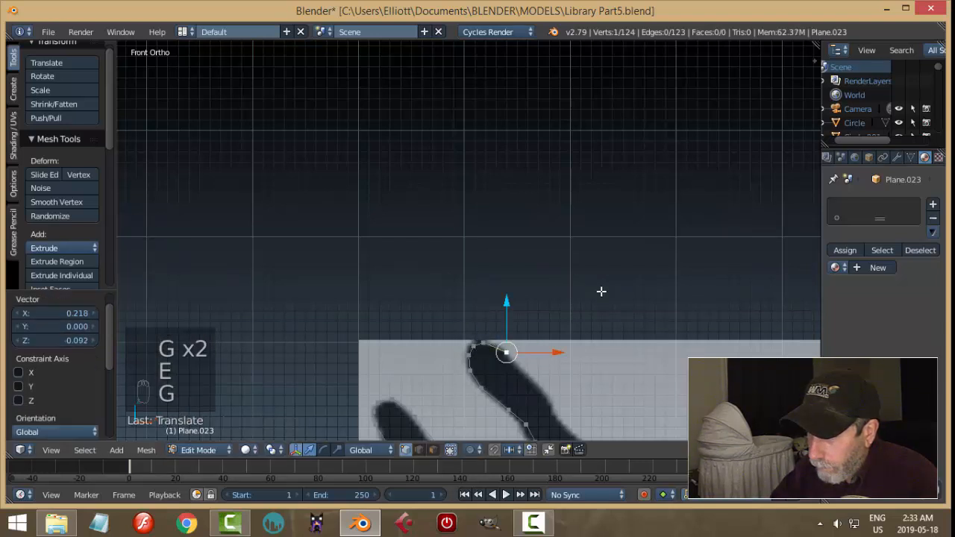
- Extrude two vertices down the upper edge of the leg's tip section to its first notch
key(KP_Decimal)
key(e)
click(573, 224)
key(g)
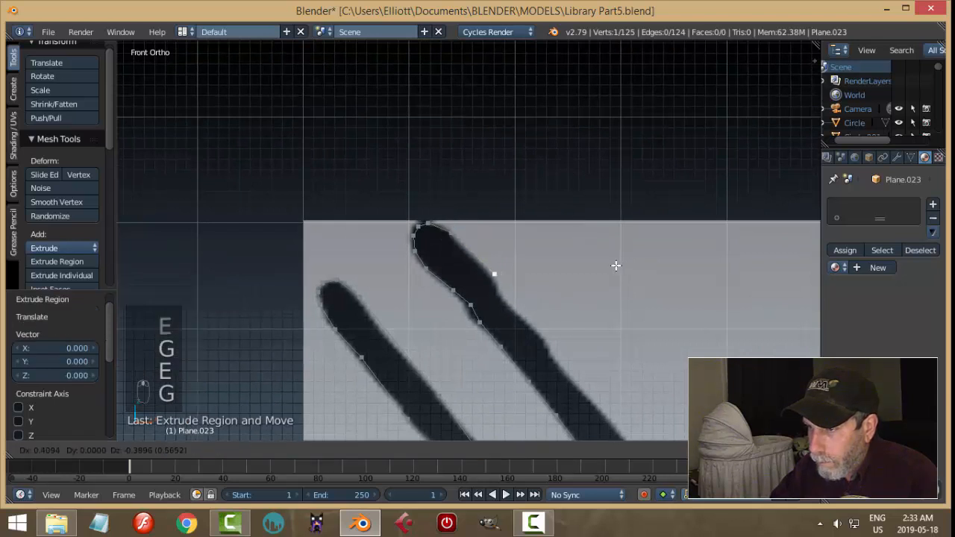
click(602, 255)
key(e)
click(604, 257)
key(g)
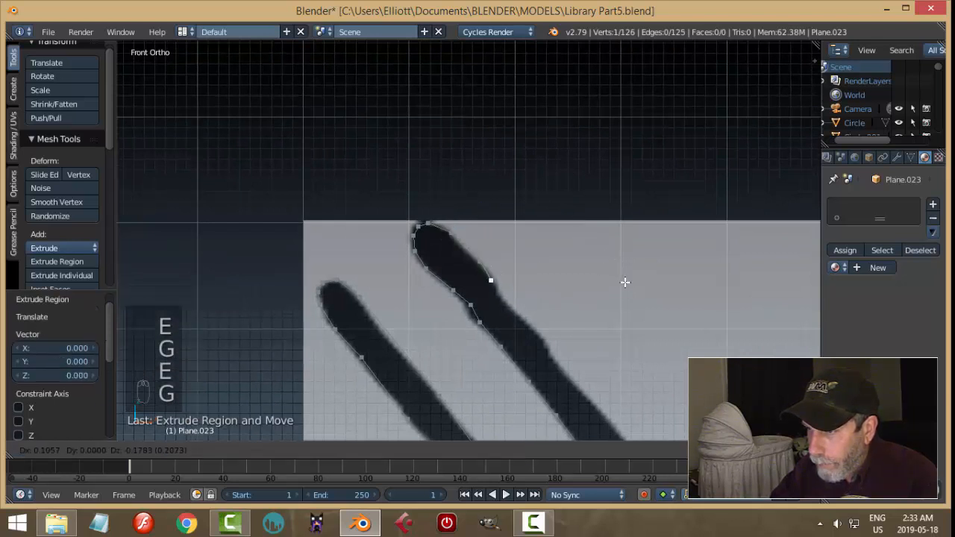
click(628, 285)
- Extrude two vertices through the first notch and onto the next bulge of the leg's upper edge
key(e)
click(629, 285)
key(g)
click(634, 301)
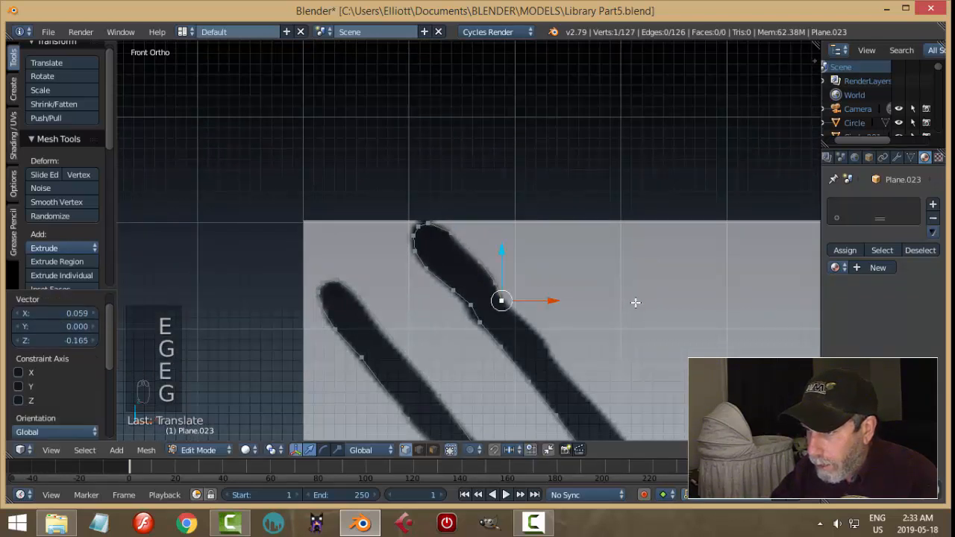
key(e)
click(655, 322)
key(g)
click(658, 324)
- Restore the front view and extrude two vertices around the second bulge of the leg's upper edge
middle_drag(667, 330, 597, 264)
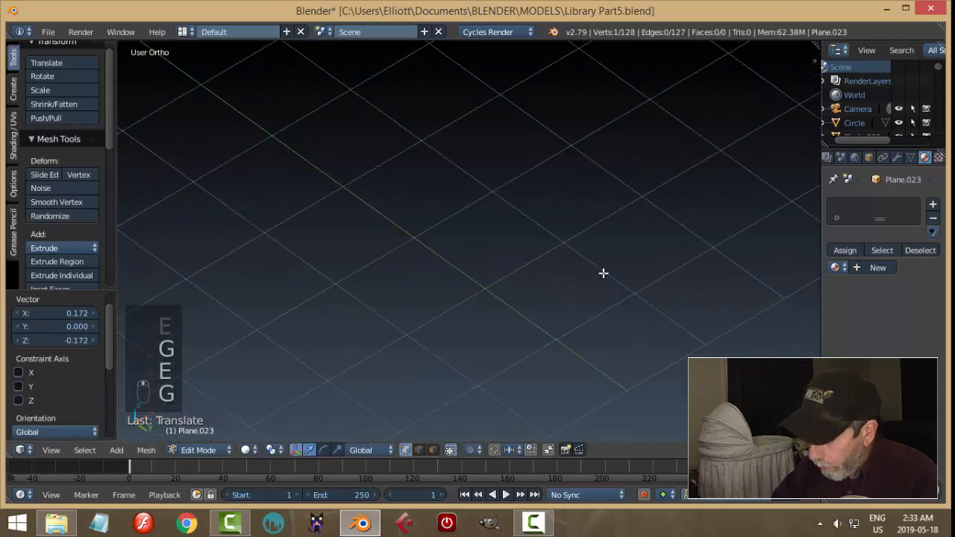
key(KP_1)
shift+middle_drag(642, 341, 593, 252)
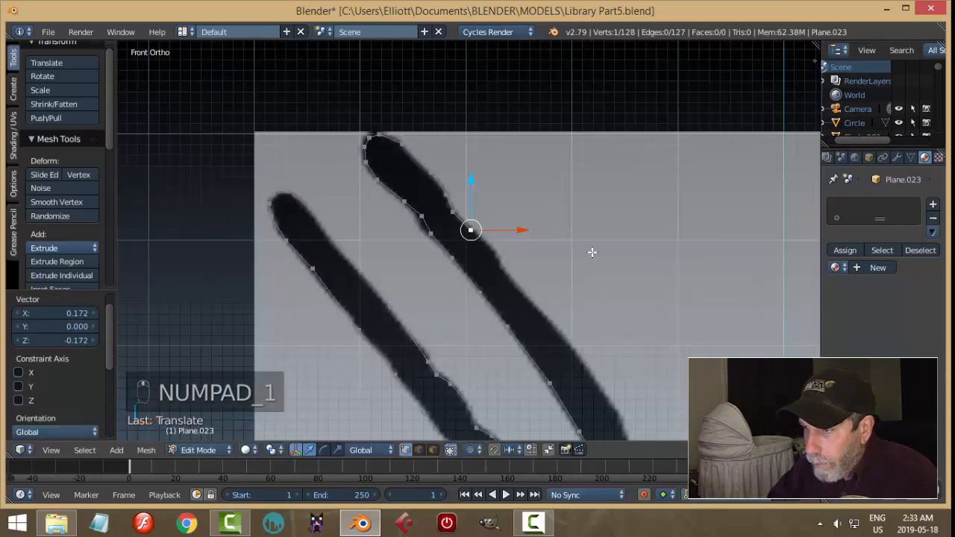
scroll(596, 250, up, 1)
key(e)
click(619, 261)
key(g)
click(632, 278)
key(e)
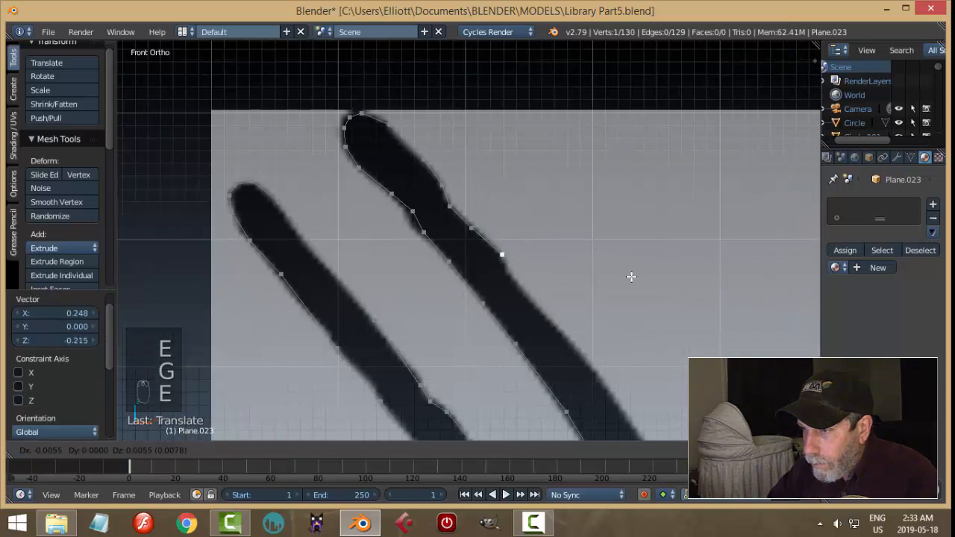
click(639, 299)
- Extrude two vertices down the straight stretch of the upper edge below the second bulge
shift+middle_drag(650, 299, 589, 194)
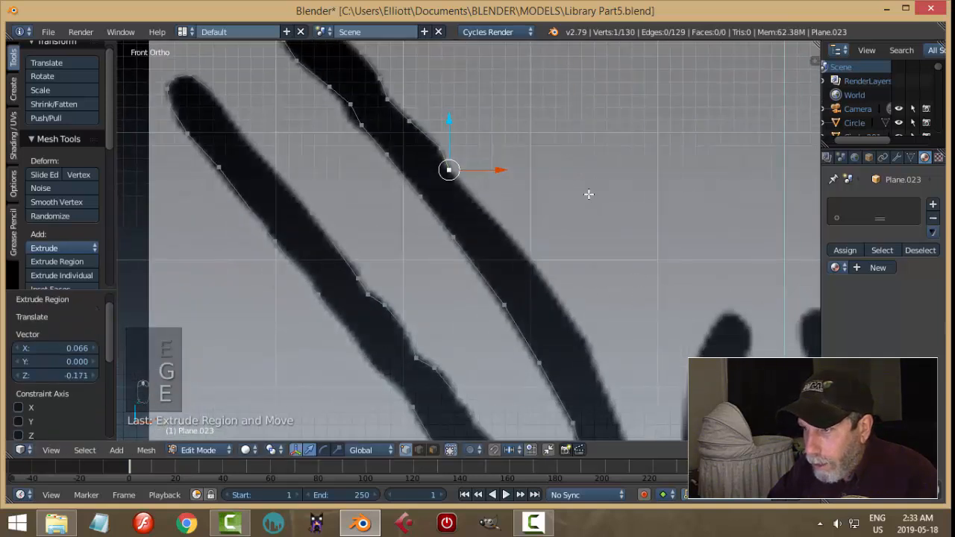
key(e)
click(624, 234)
shift+middle_drag(625, 236, 593, 171)
key(e)
click(601, 186)
key(g)
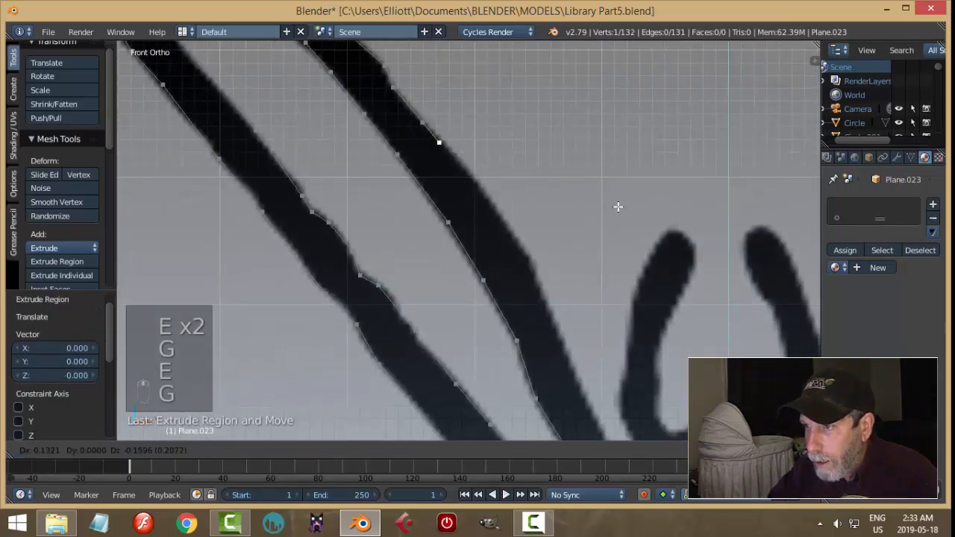
click(634, 217)
- Extrude two vertices along the inner upper-left leg's upper edge to the bend above its base
shift+middle_drag(632, 255, 597, 181)
key(e)
click(600, 188)
key(g)
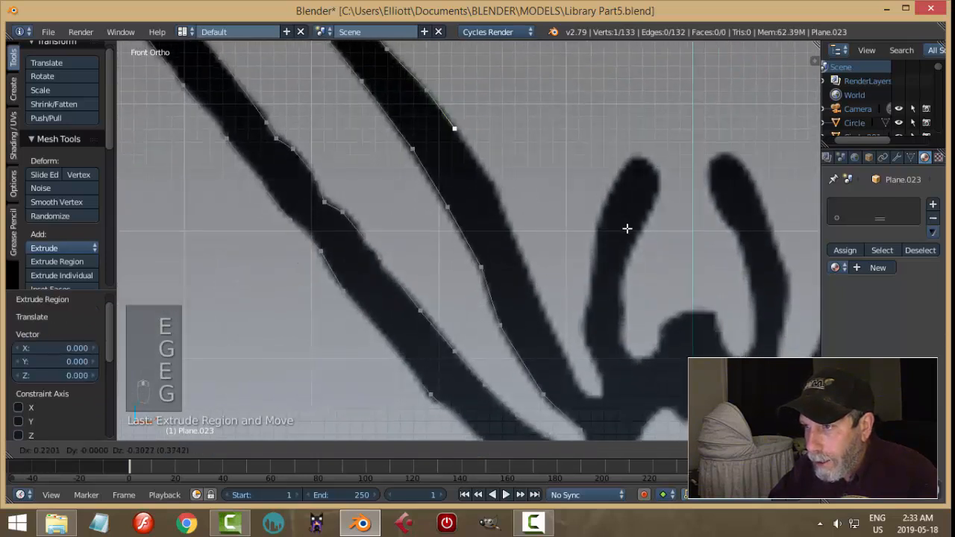
click(627, 229)
shift+middle_drag(625, 237, 603, 204)
key(e)
click(618, 231)
key(g)
click(639, 253)
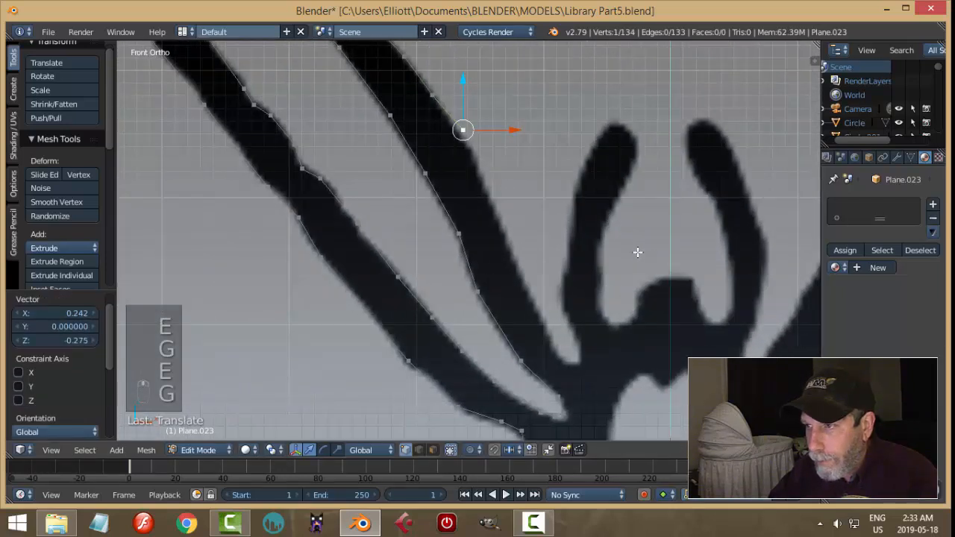
key(g)
click(637, 254)
- Extrude one vertex onto the bend in the inner upper-left leg's upper edge
shift+middle_drag(637, 254, 604, 202)
key(e)
click(620, 229)
key(g)
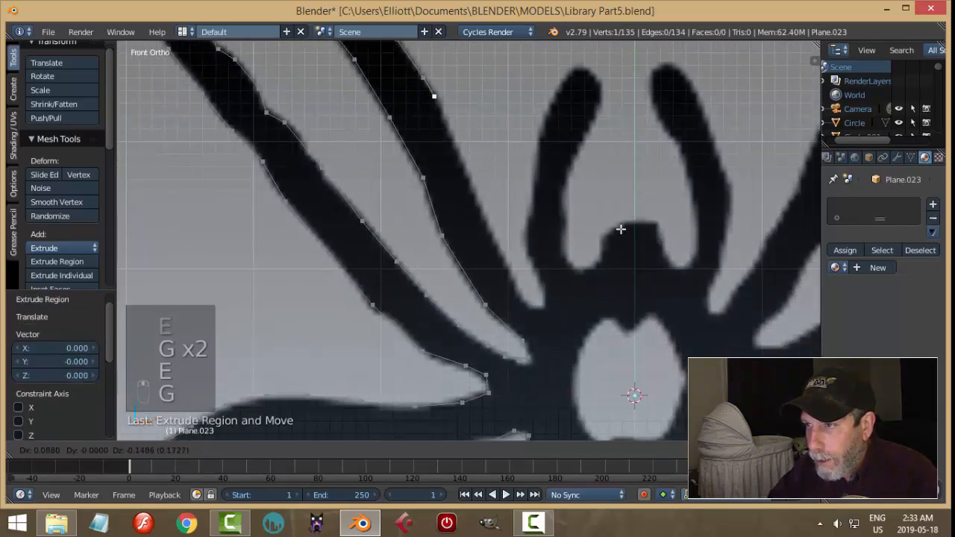
click(620, 230)
key(e)
key(x)
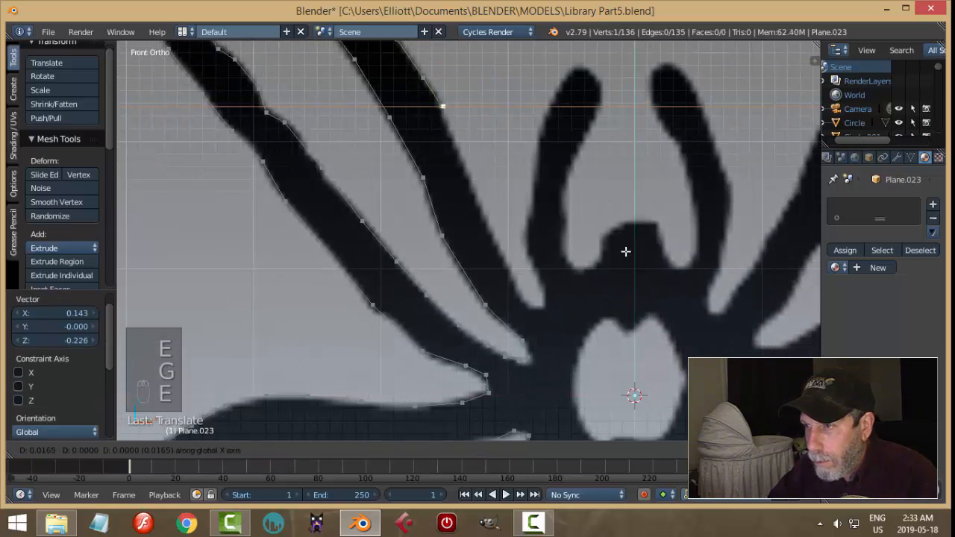
click(609, 243)
key(e)
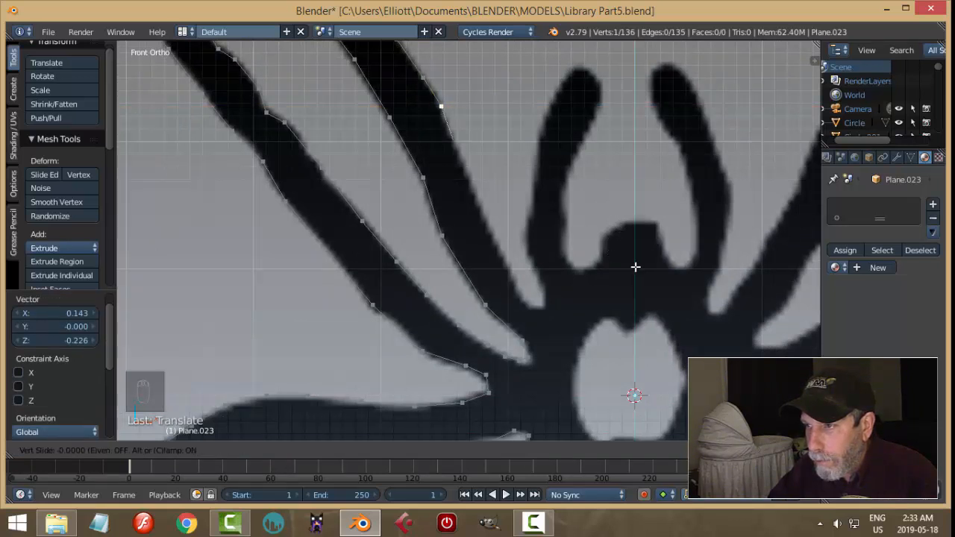
click(635, 266)
- Extrude two vertices below the bend, down the inner upper-left leg's upper edge
key(e)
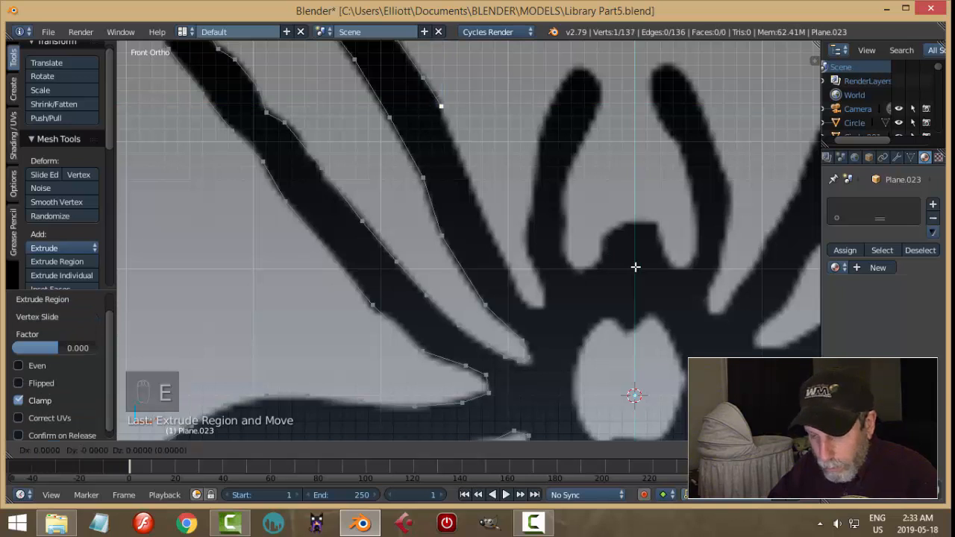
key(g)
click(644, 296)
key(e)
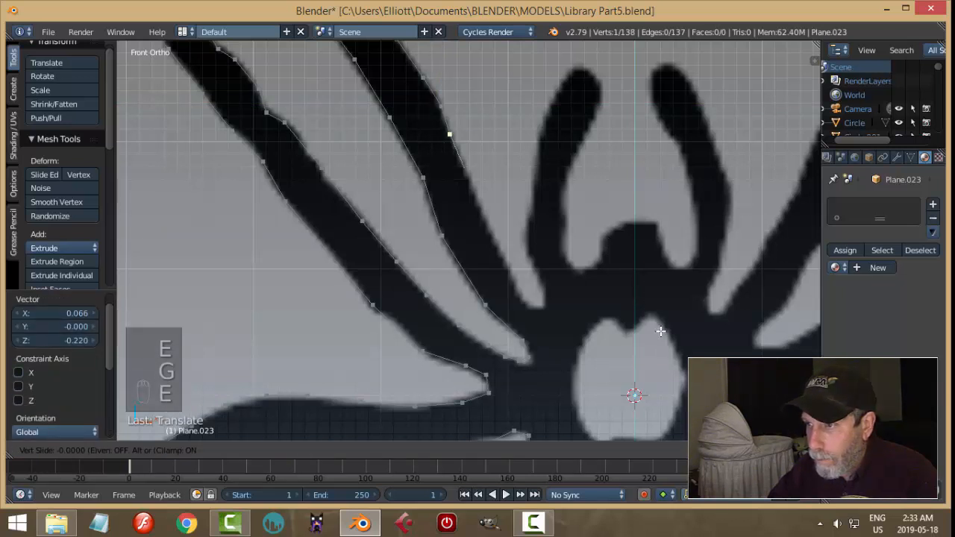
click(661, 332)
shift+middle_drag(635, 309, 584, 223)
key(e)
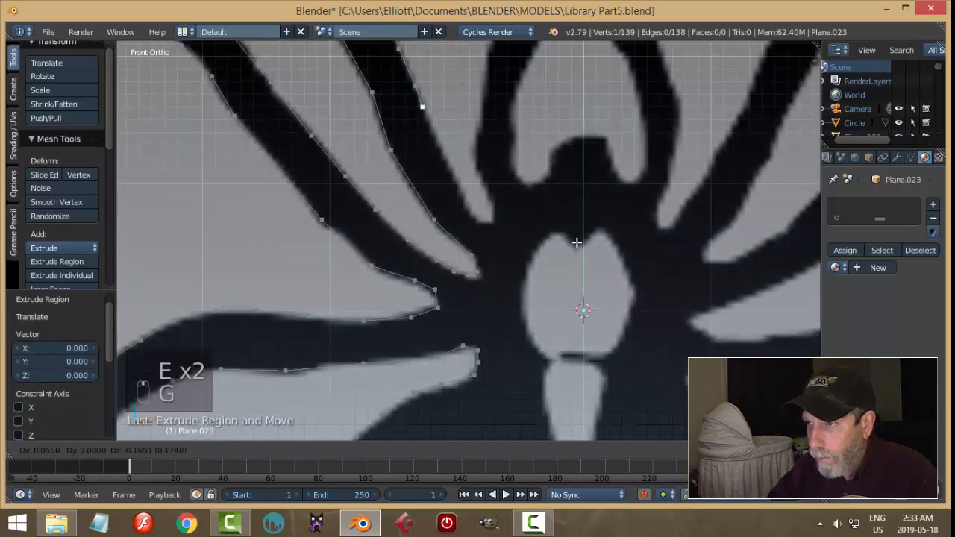
click(582, 252)
- Extrude two more vertices down the upper edge toward the gap beside the spider's head
key(e)
key(g)
click(593, 277)
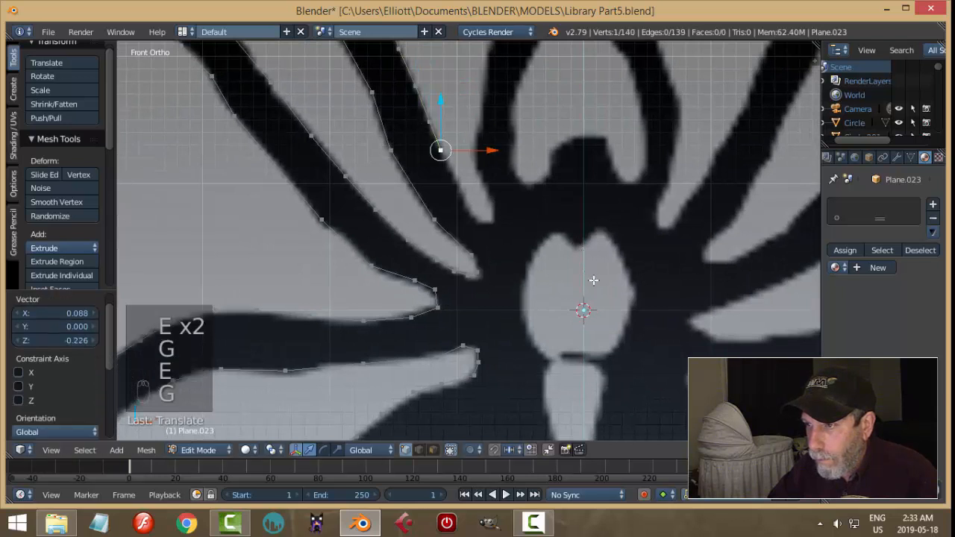
key(e)
key(g)
- Extrude a vertex to the base of the leg's upper edge, near the end of the gap
shift+middle_drag(606, 284, 580, 252)
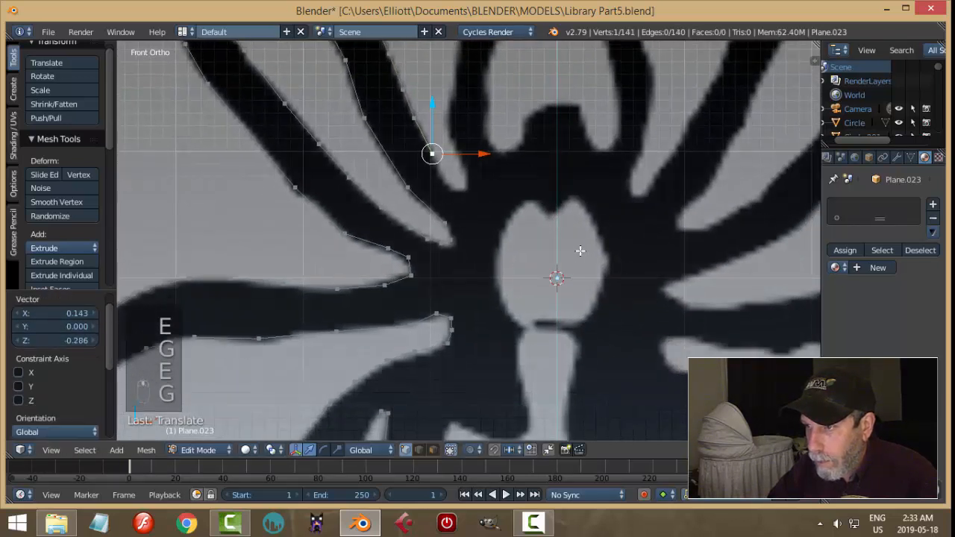
key(e)
right_click(582, 256)
key(g)
click(595, 287)
key(e)
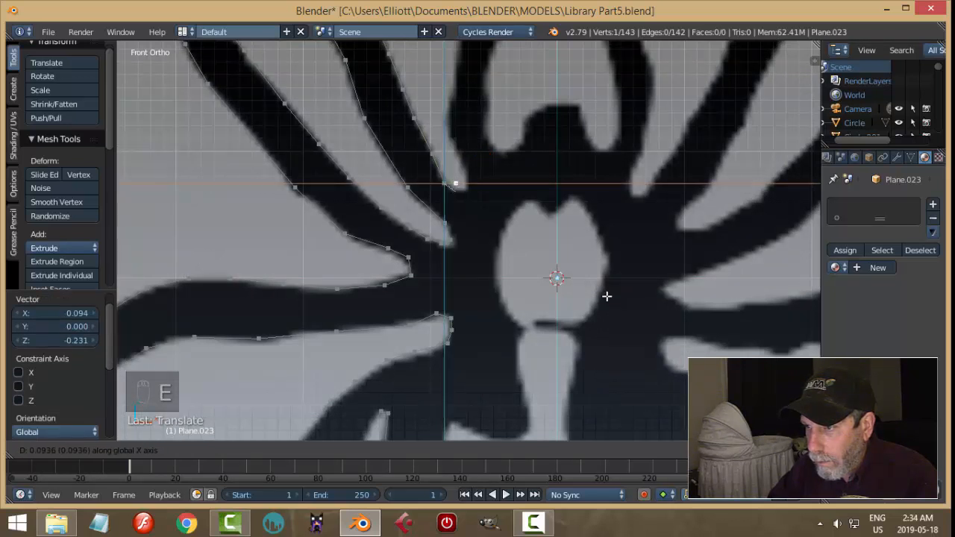
key(z)
key(Escape)
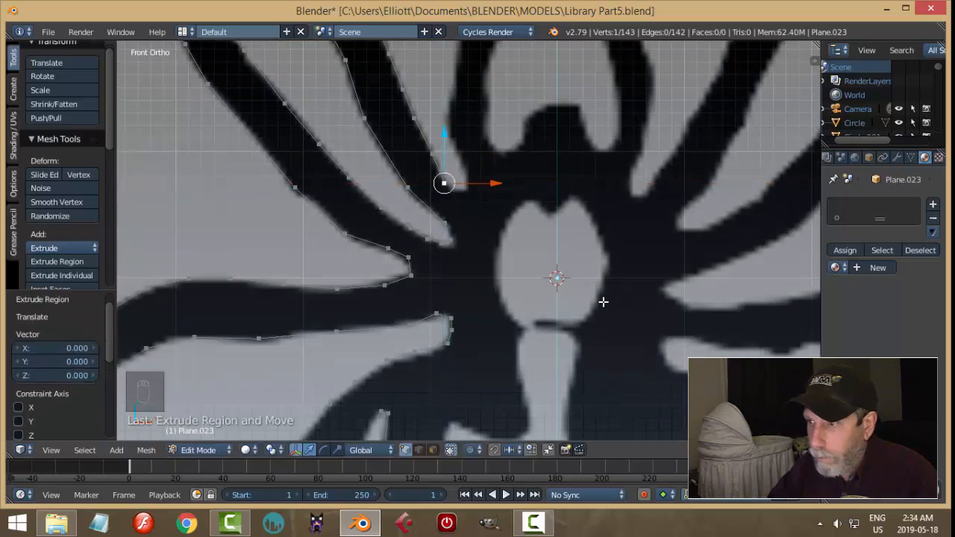
- Place the new vertex at the end of the gap beside the spider's head and extrude two more around it
key(g)
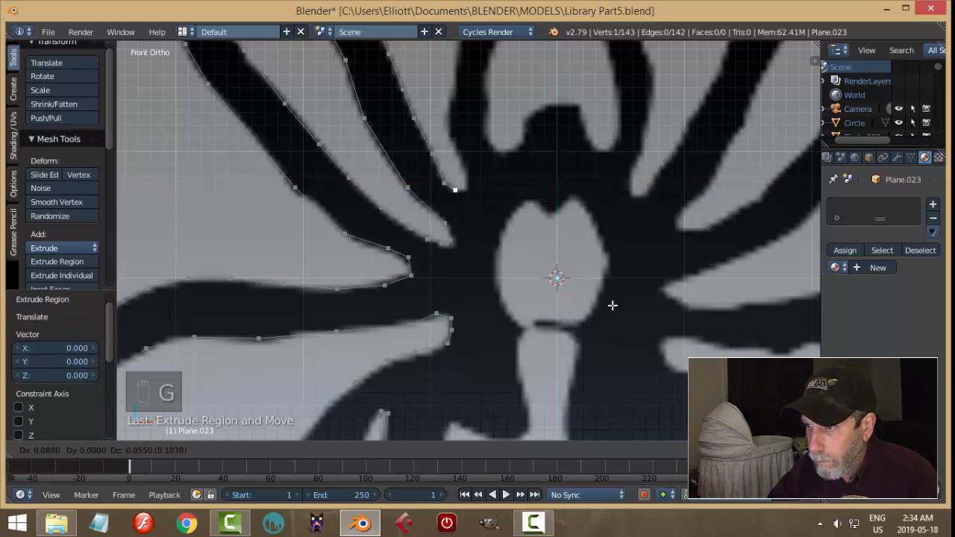
click(611, 306)
key(e)
right_click(612, 305)
key(g)
click(623, 300)
key(e)
right_click(624, 300)
key(g)
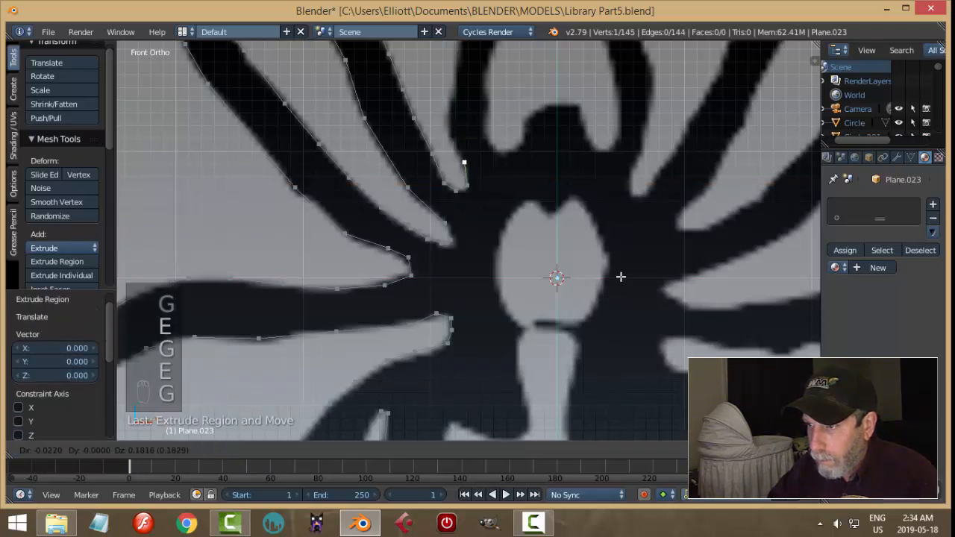
click(620, 276)
- Extrude two vertices up the lower outer edge of the left feeler, starting from its base
shift+middle_drag(636, 211, 635, 309)
key(e)
right_click(625, 291)
key(g)
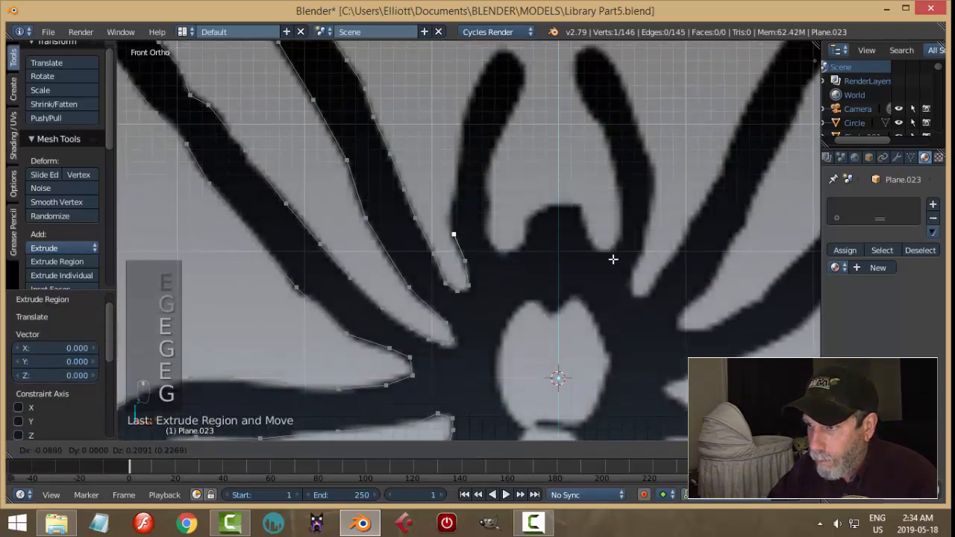
click(613, 259)
key(e)
right_click(612, 219)
key(g)
click(624, 179)
- Continue the left feeler's outer edge upward with extruded vertices to just below its rounded tip
shift+middle_drag(624, 179, 624, 209)
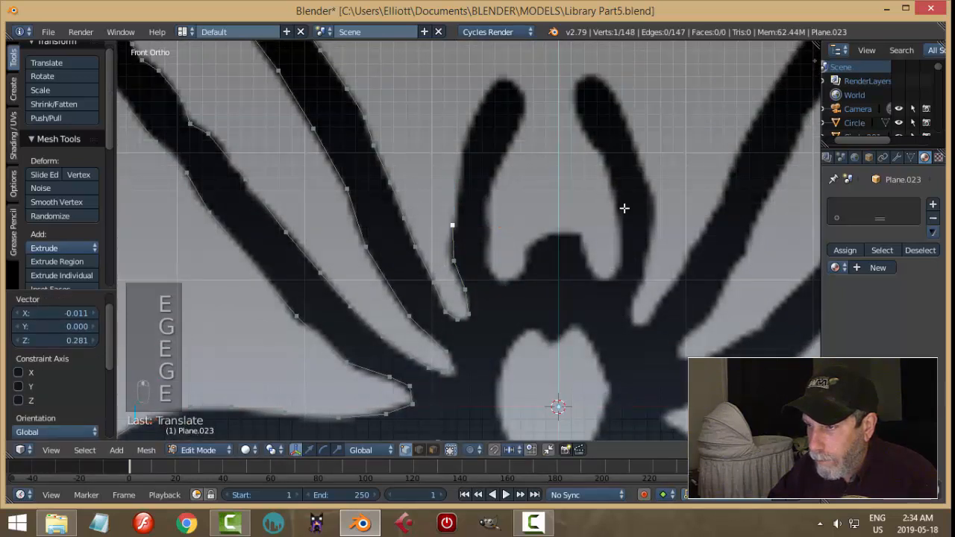
key(e)
right_click(624, 207)
key(g)
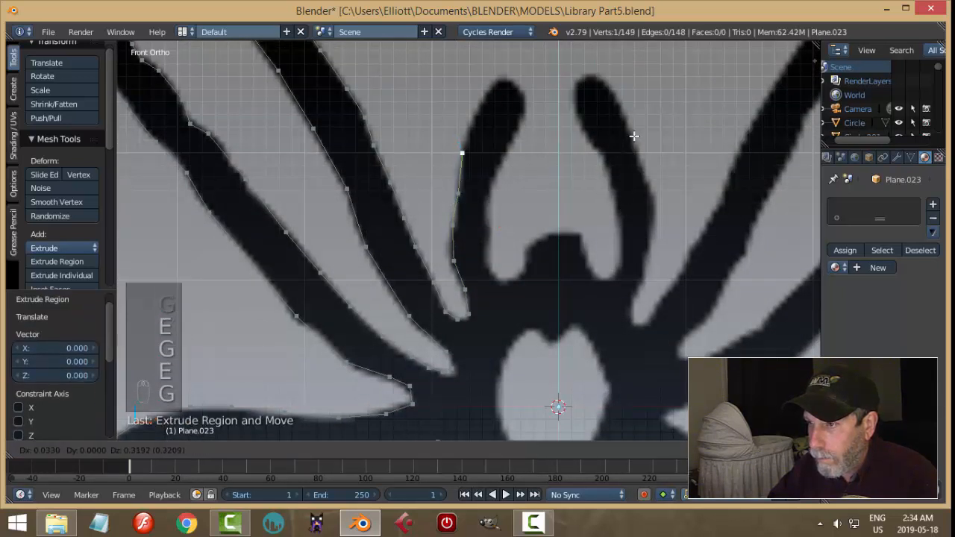
click(634, 136)
shift+middle_drag(635, 115, 636, 181)
key(e)
right_click(635, 181)
key(g)
click(646, 152)
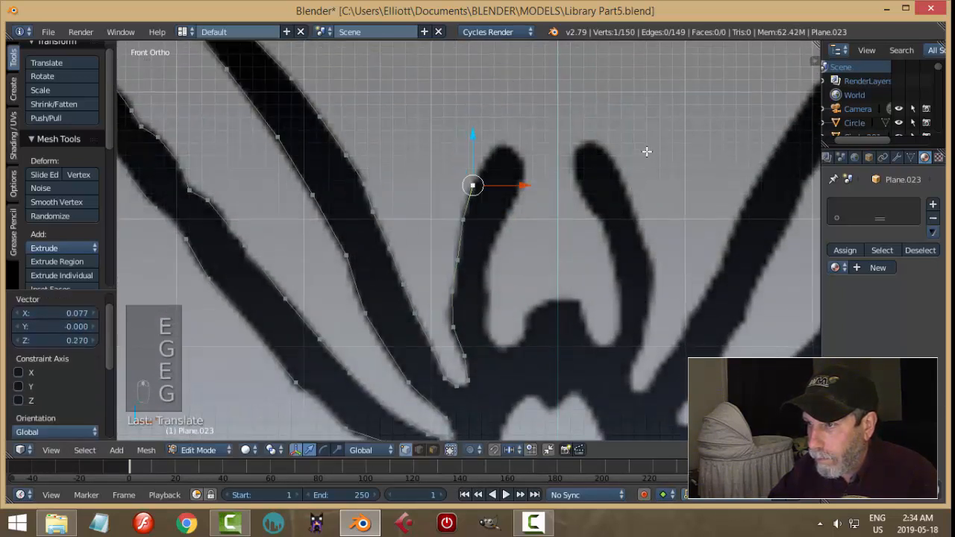
- Extrude two vertices along the outer side of the left feeler's rounded tip
key(e)
right_click(646, 152)
key(g)
click(654, 133)
key(e)
right_click(654, 132)
key(g)
click(666, 119)
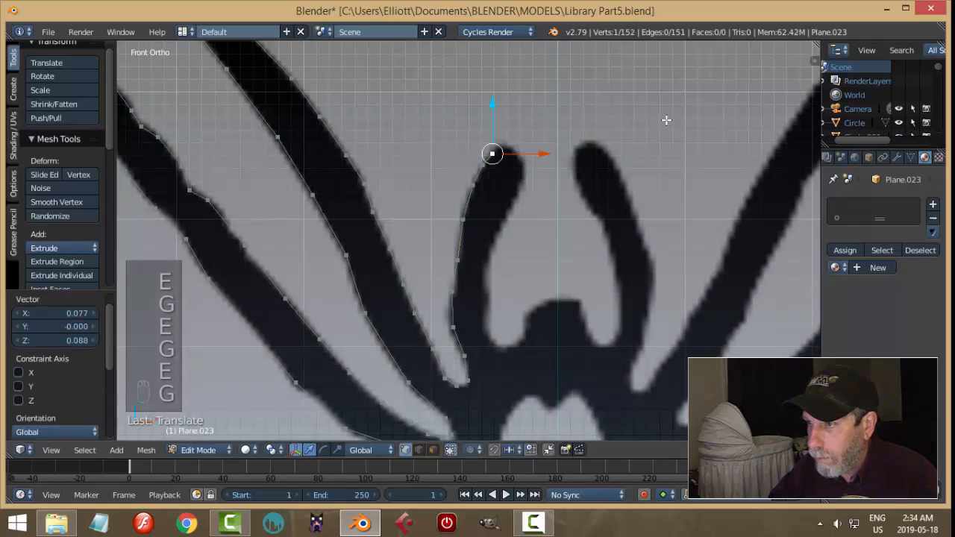
- Extrude two vertices over the top of the left feeler's tip
key(e)
right_click(666, 120)
key(g)
click(679, 112)
key(e)
key(g)
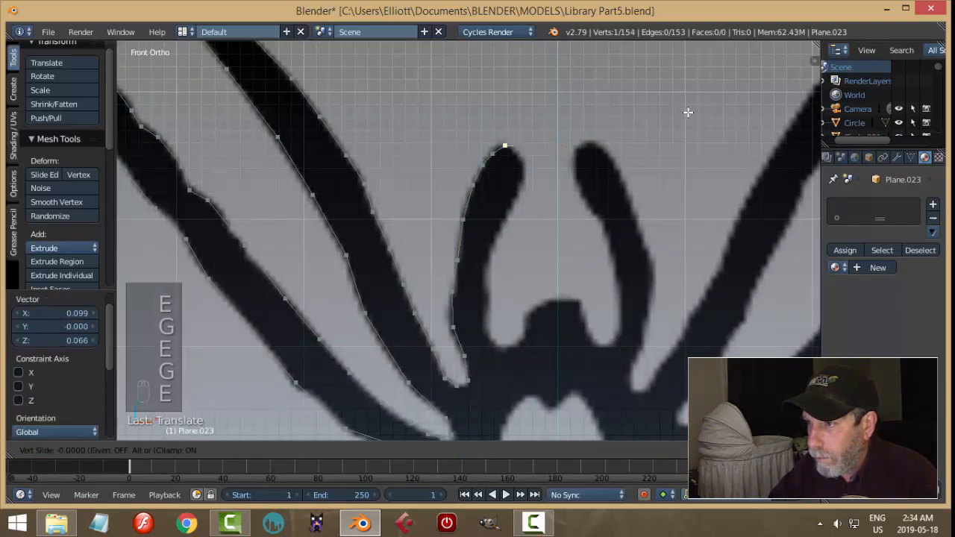
click(691, 121)
- Extrude two vertices down the inner side of the left feeler's tip
key(e)
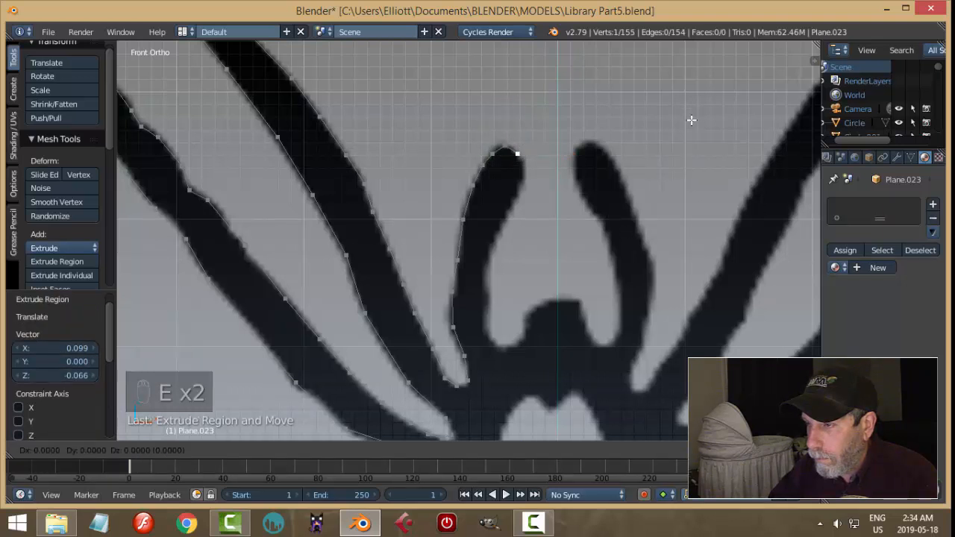
right_click(692, 120)
key(g)
click(698, 139)
key(e)
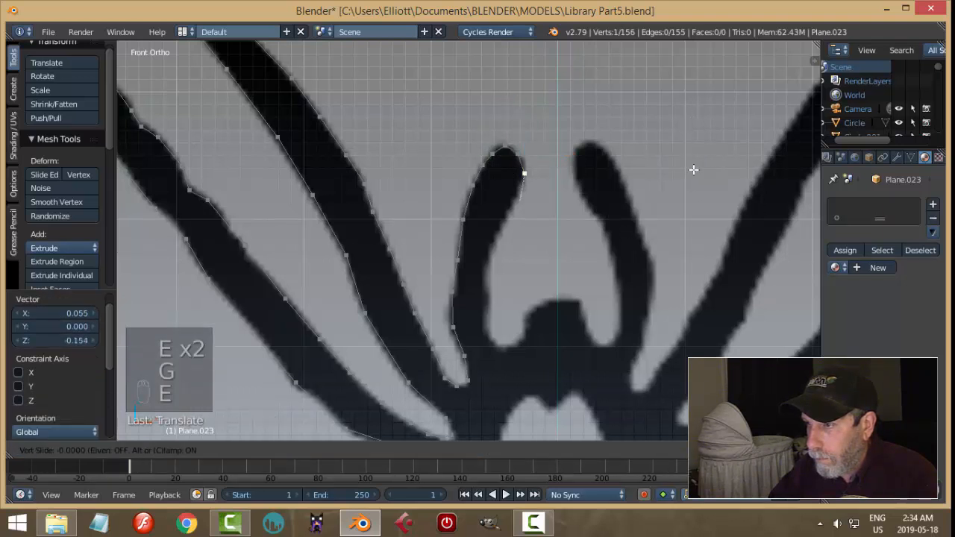
click(690, 168)
- Extrude a vertex onto the left feeler's inner edge below the tip and align it in front view
key(e)
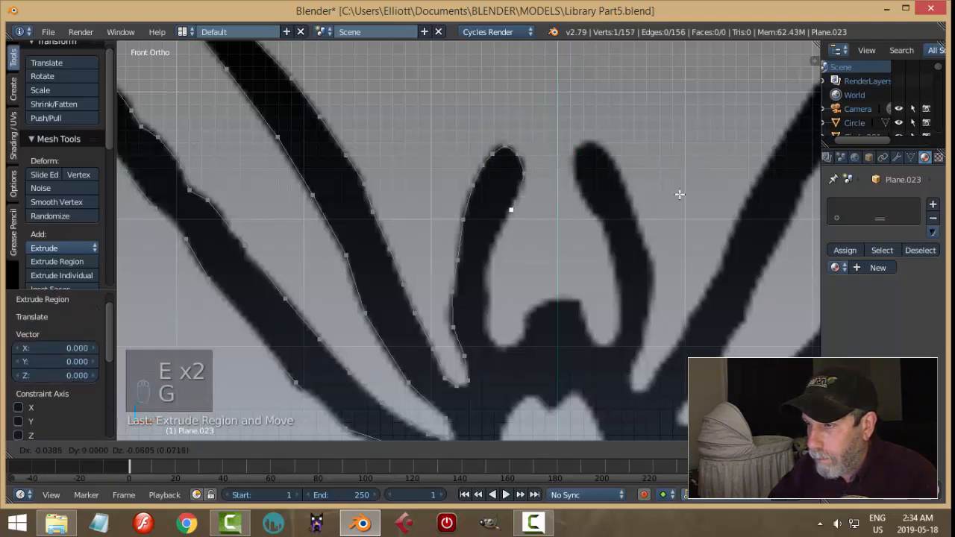
click(670, 217)
middle_drag(670, 218, 646, 210)
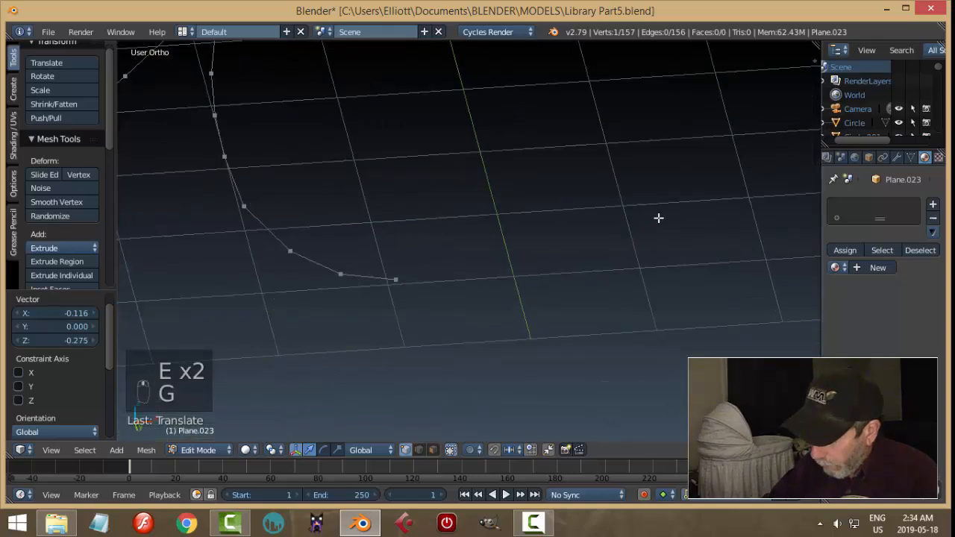
key(KP_1)
key(g)
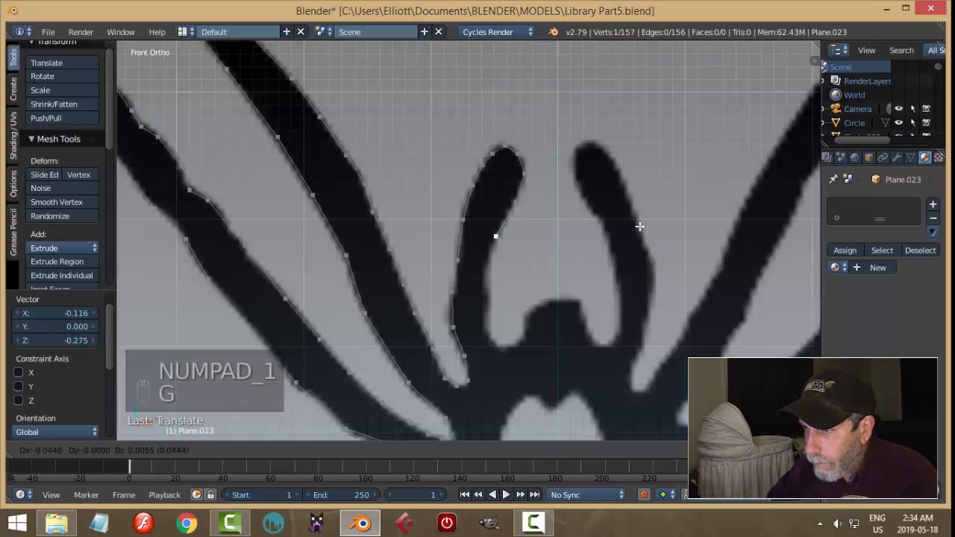
click(642, 227)
- Extrude two vertices down the middle of the left feeler's inner edge
key(e)
click(642, 228)
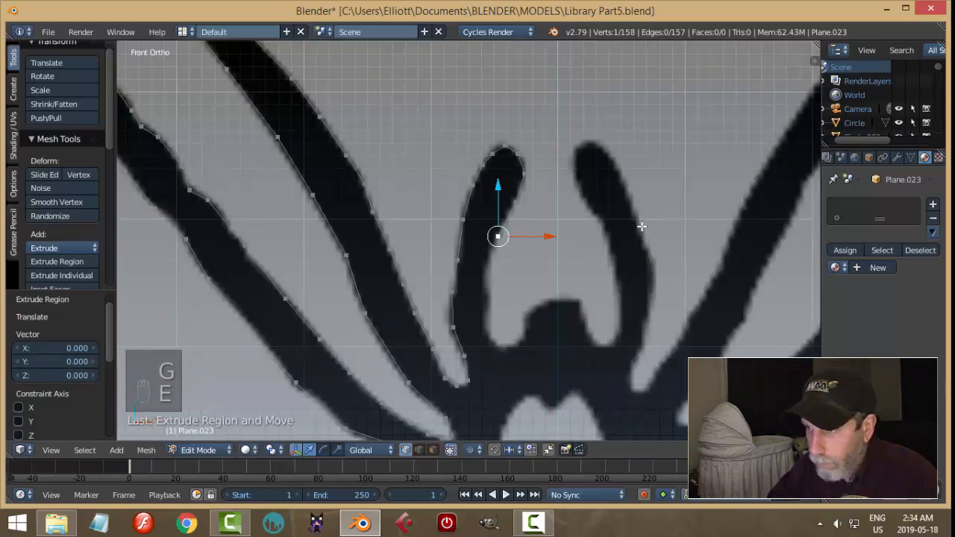
key(g)
click(634, 256)
key(e)
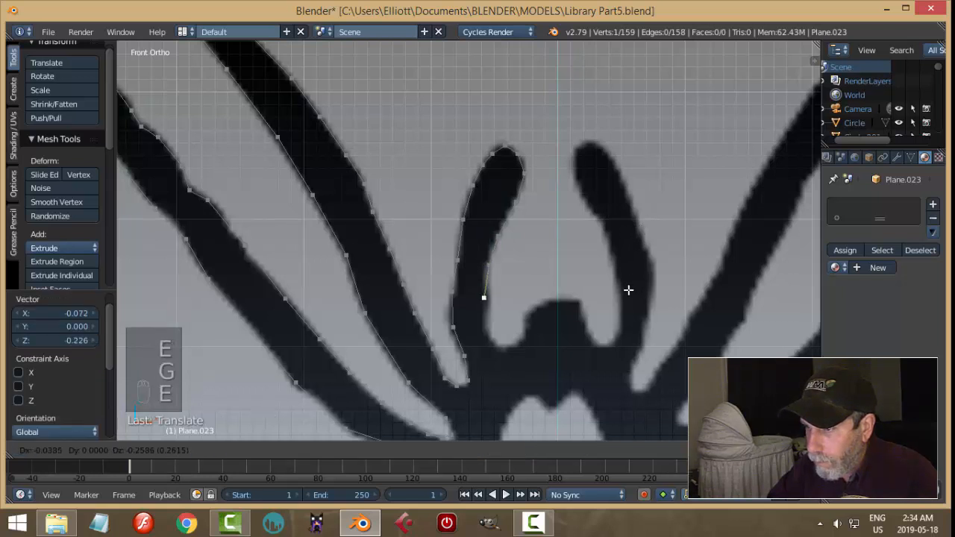
click(629, 290)
- Extrude two vertices down the left feeler's inner edge to its base
key(e)
key(g)
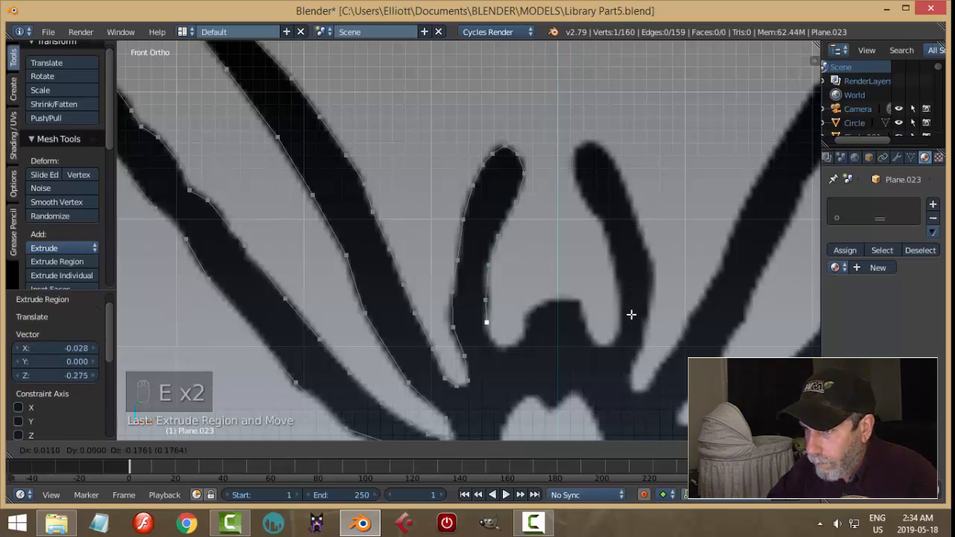
click(631, 313)
shift+middle_drag(633, 300, 618, 248)
key(e)
key(g)
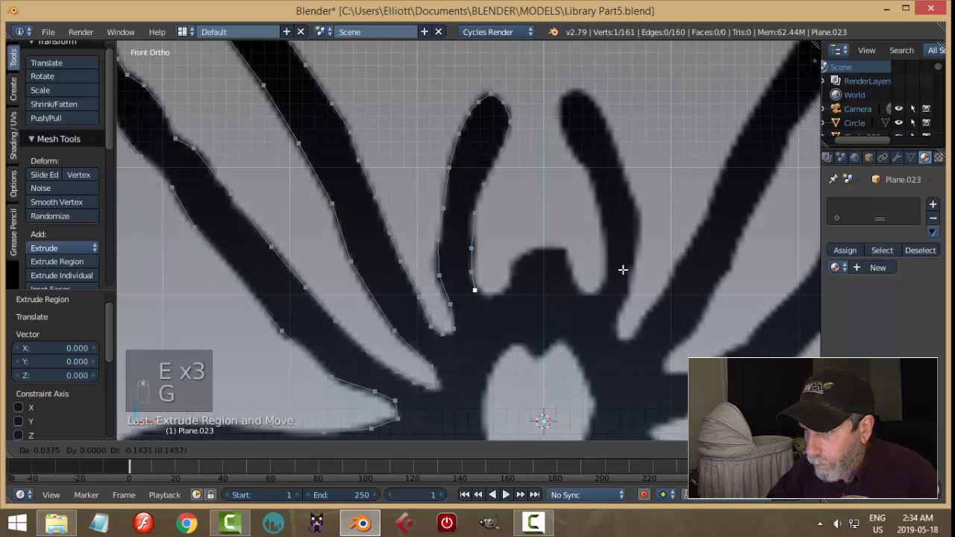
click(625, 269)
- Extrude a vertex to the bottom of the gap between the left feeler and the head, and fine-tune its position
key(e)
key(g)
key(g)
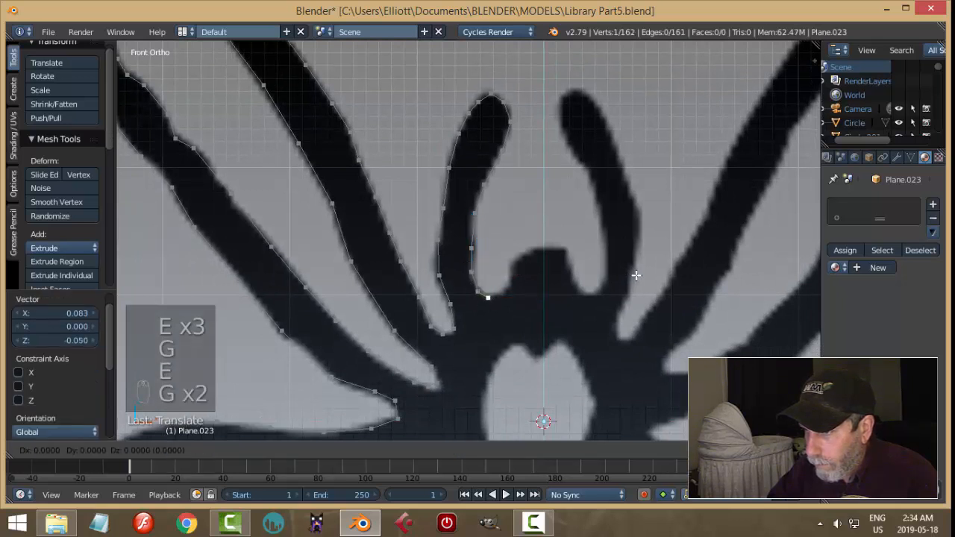
key(g)
click(645, 271)
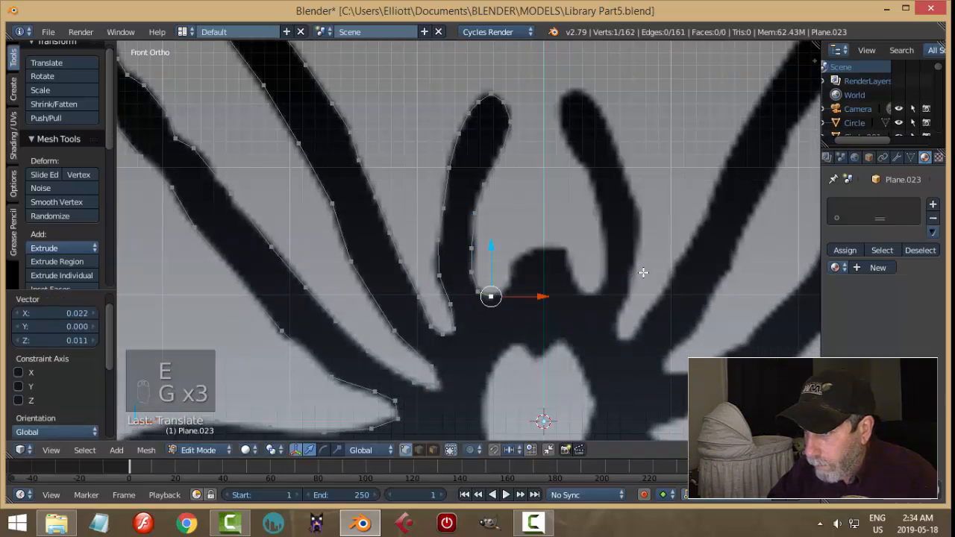
- Extrude two vertices out of the gap bottom to the lower side of the head
key(e)
key(g)
click(656, 269)
key(e)
key(g)
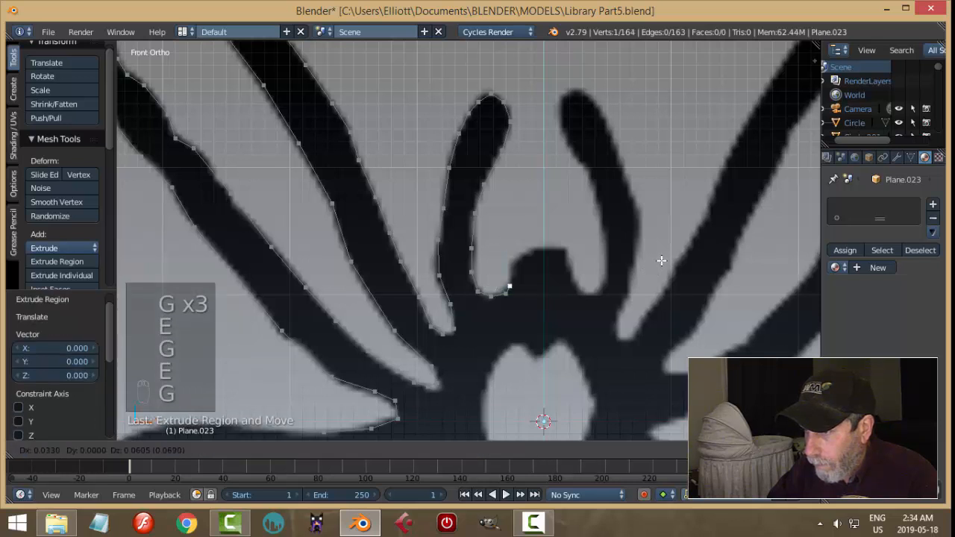
click(661, 261)
- Extrude two vertices up the left side of the head bump
key(e)
key(g)
click(663, 239)
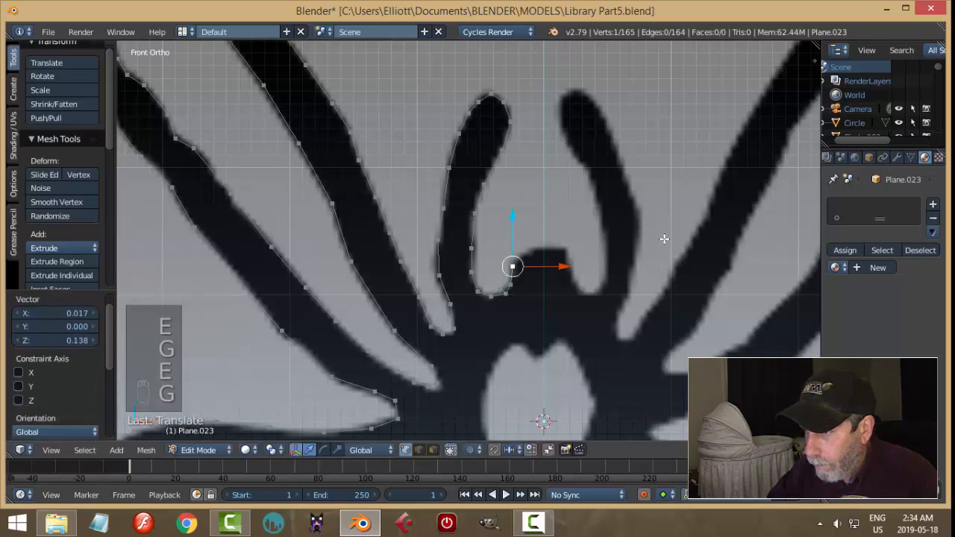
key(e)
key(g)
click(673, 228)
- Extrude two vertices along the top of the head, ending at the vertical centre line
key(e)
key(g)
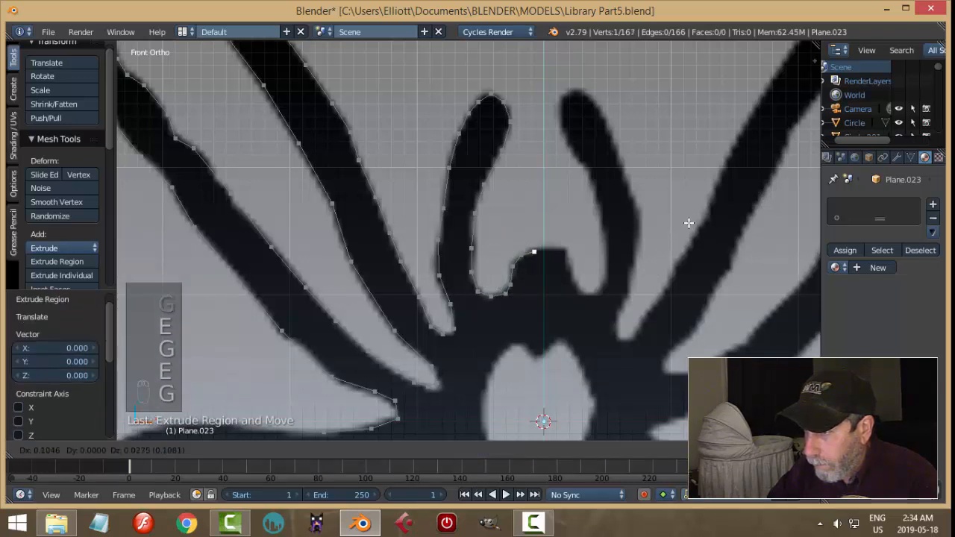
click(693, 220)
key(e)
key(g)
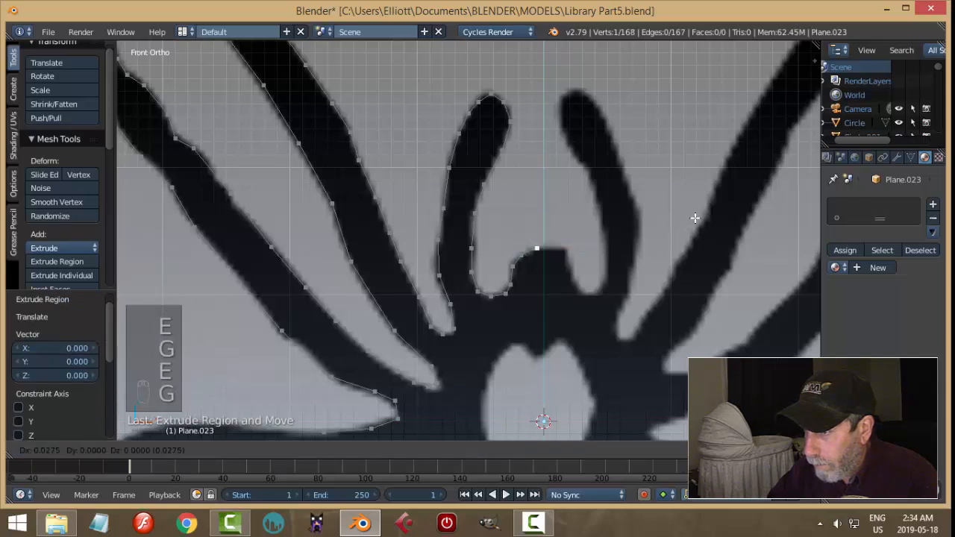
click(694, 242)
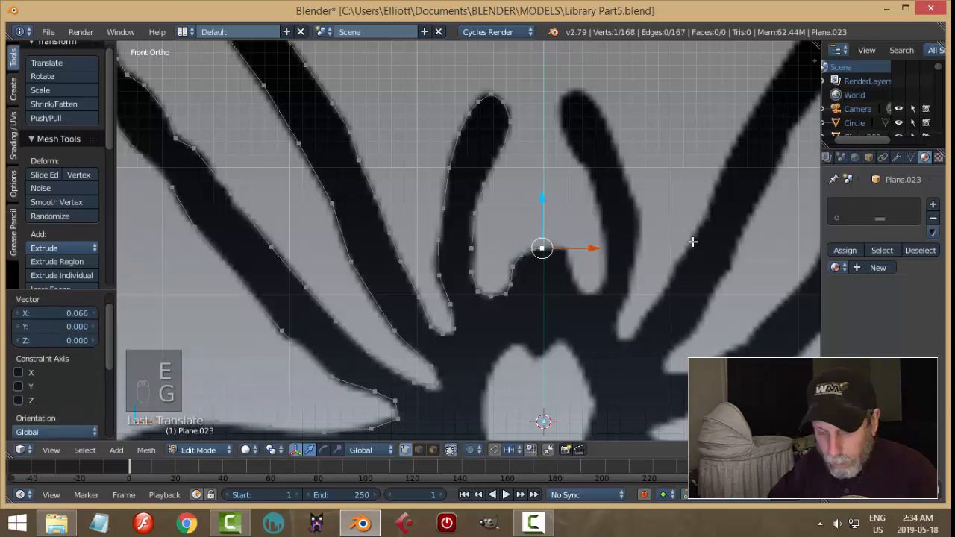
- Select the whole half outline and add a Mirror modifier on the X axis with Clipping enabled and its edit cage shown
key(a)
key(a)
scroll(688, 244, down, 8)
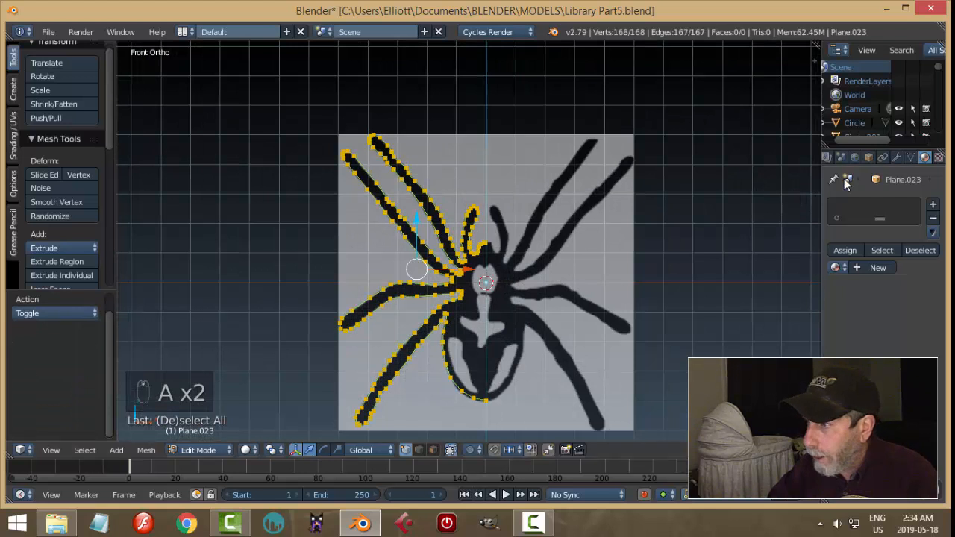
click(896, 157)
click(852, 205)
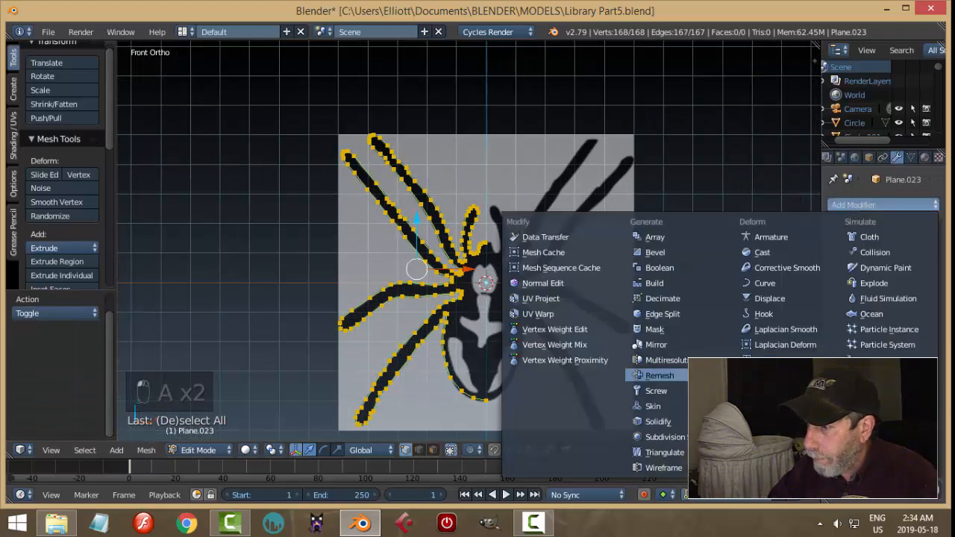
click(668, 345)
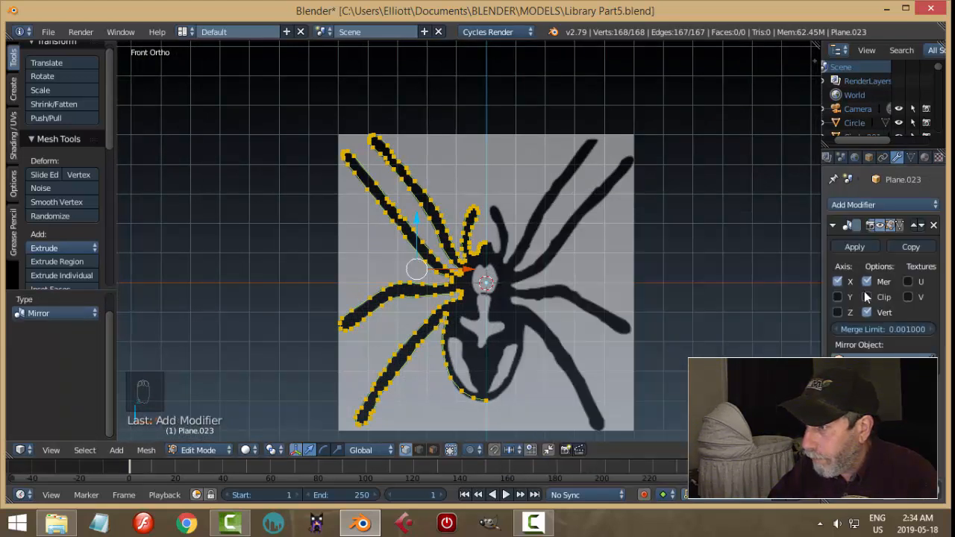
click(900, 225)
- Nudge the half outline along X to meet the mirror line, and apply the Mirror modifier in Object Mode
scroll(616, 294, up, 5)
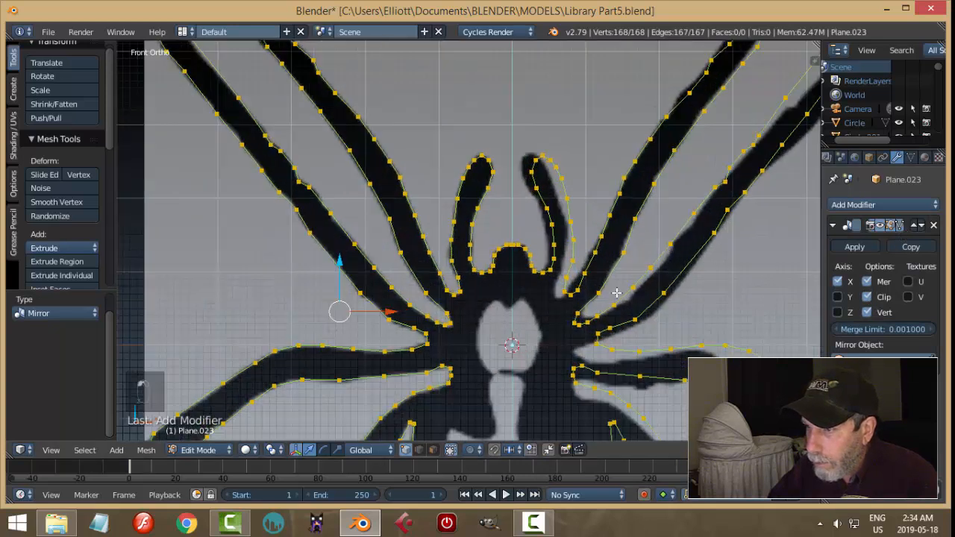
drag(388, 312, 387, 312)
key(a)
key(Tab)
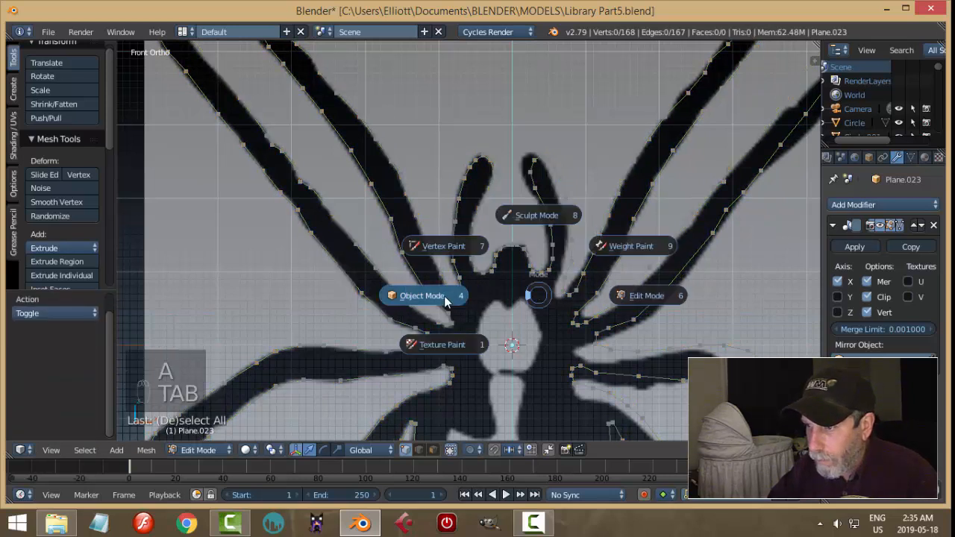
click(855, 246)
- Remove doubles from all vertices of the mirrored outline in Edit Mode
key(Tab)
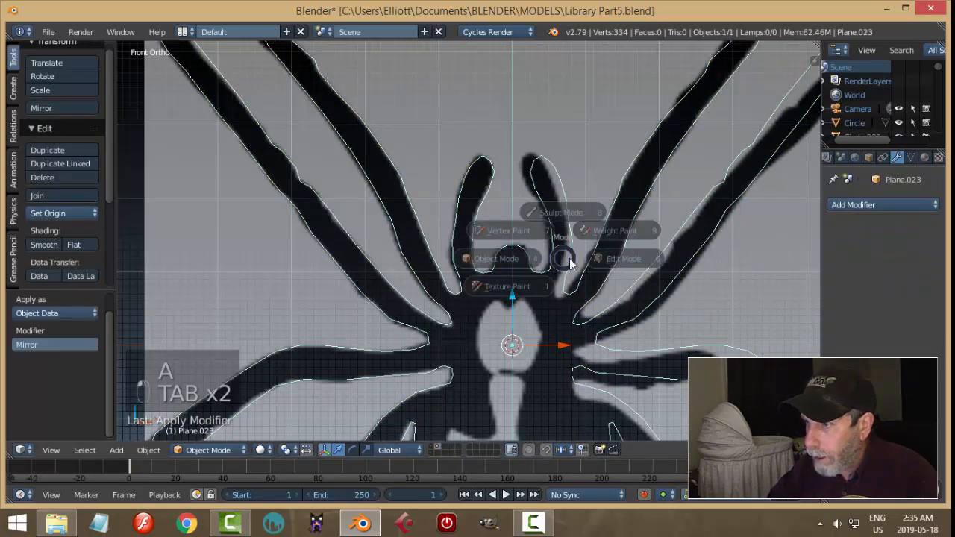
key(a)
key(a)
key(a)
key(w)
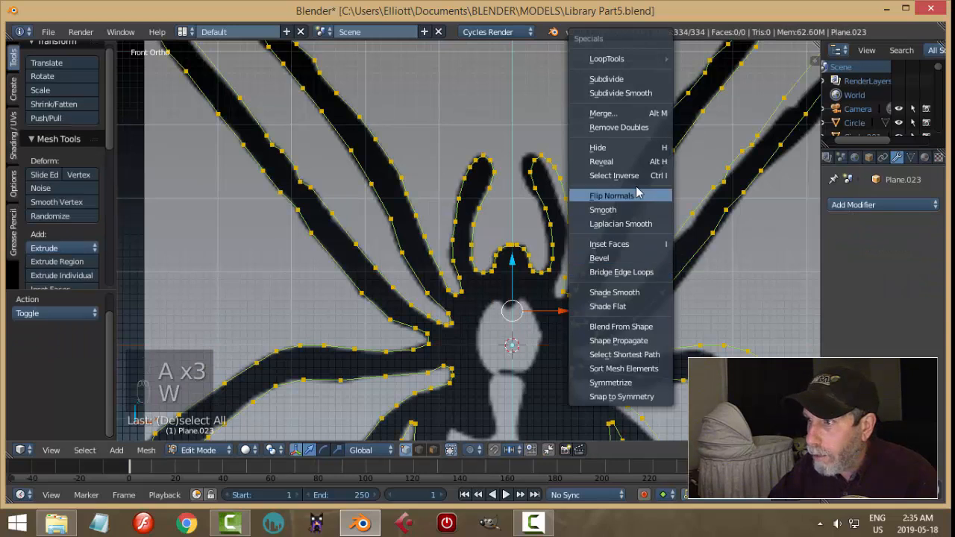
click(640, 129)
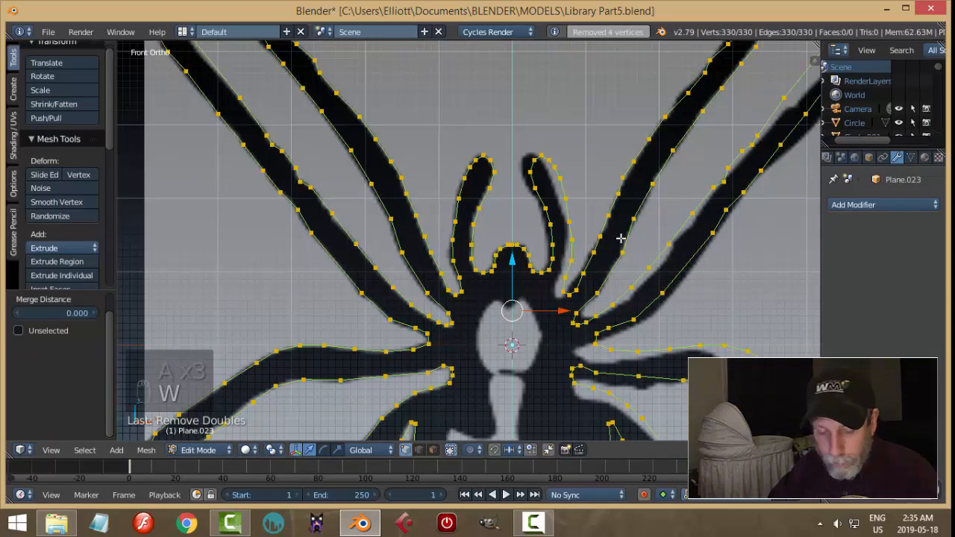
- Move the bottom centre vertex of the abdomen up along Z by about 0.008
key(a)
scroll(590, 294, down, 4)
shift+middle_drag(578, 329, 571, 161)
scroll(520, 273, up, 8)
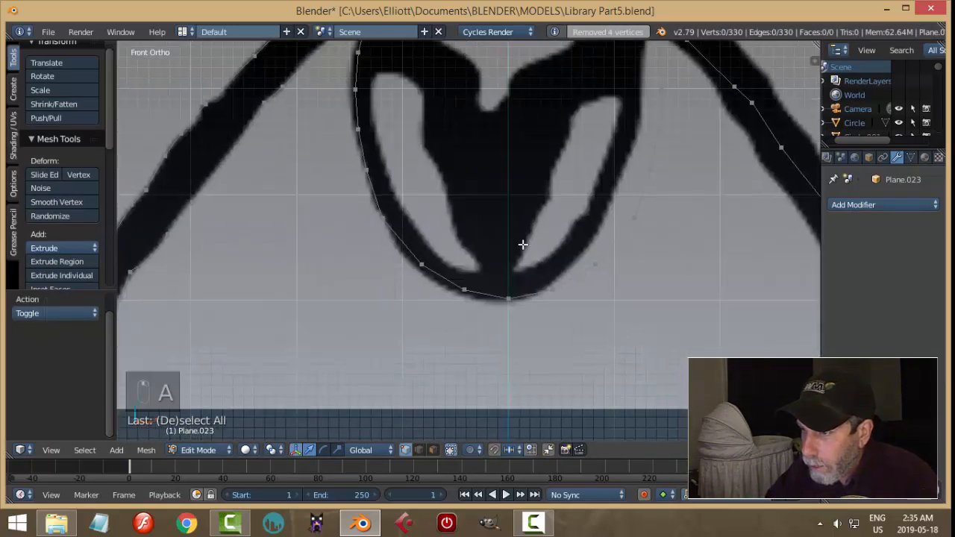
right_click(482, 224)
drag(482, 178, 503, 186)
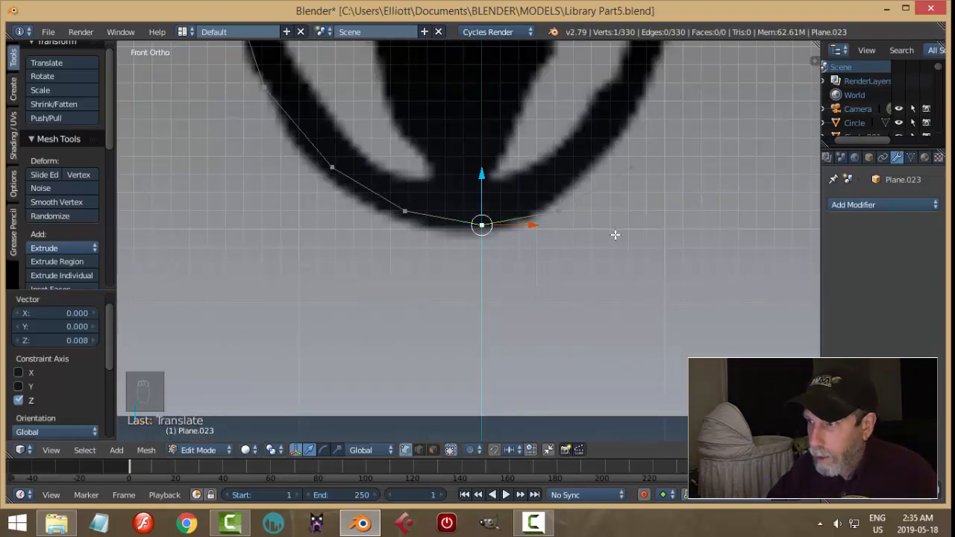
- Select the whole spider outline and remove the spider reference from the background images
key(a)
scroll(616, 232, down, 7)
key(a)
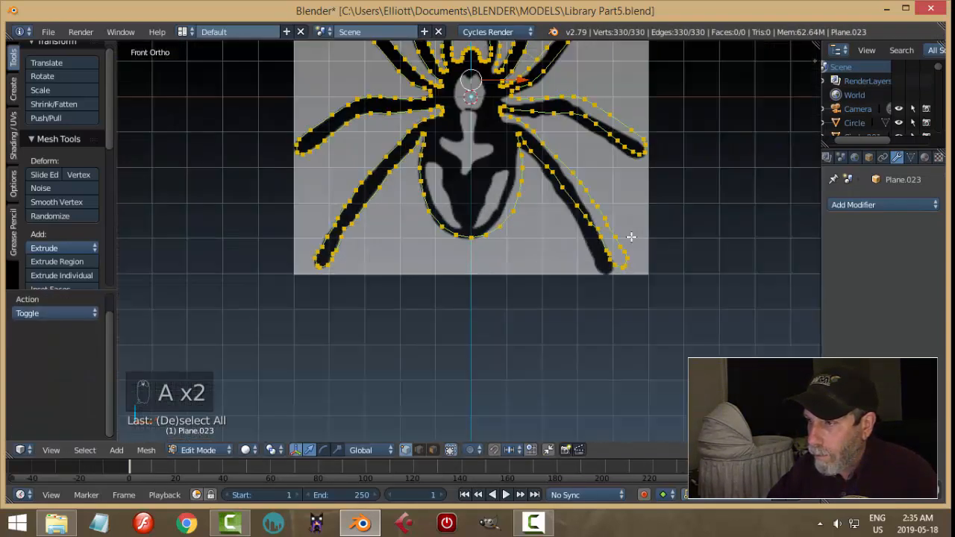
key(n)
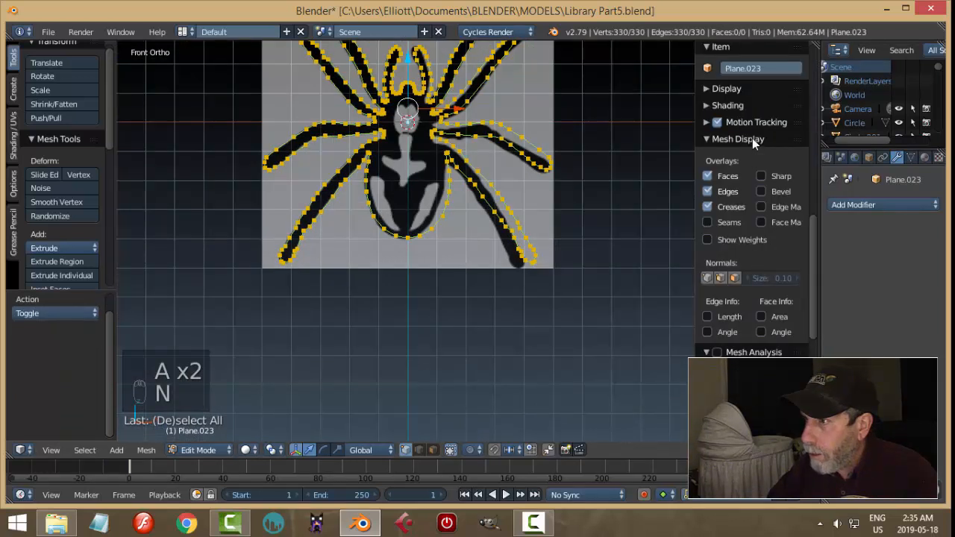
click(708, 141)
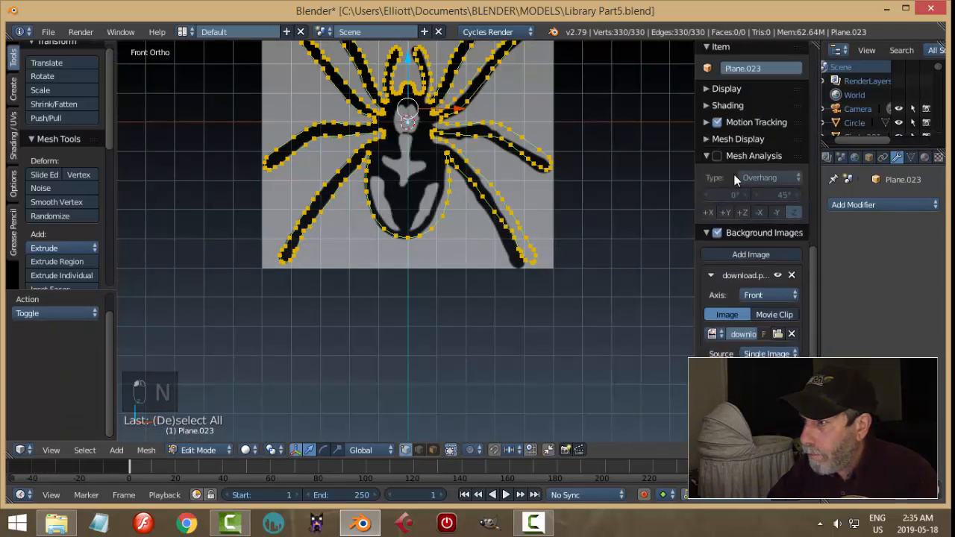
click(706, 155)
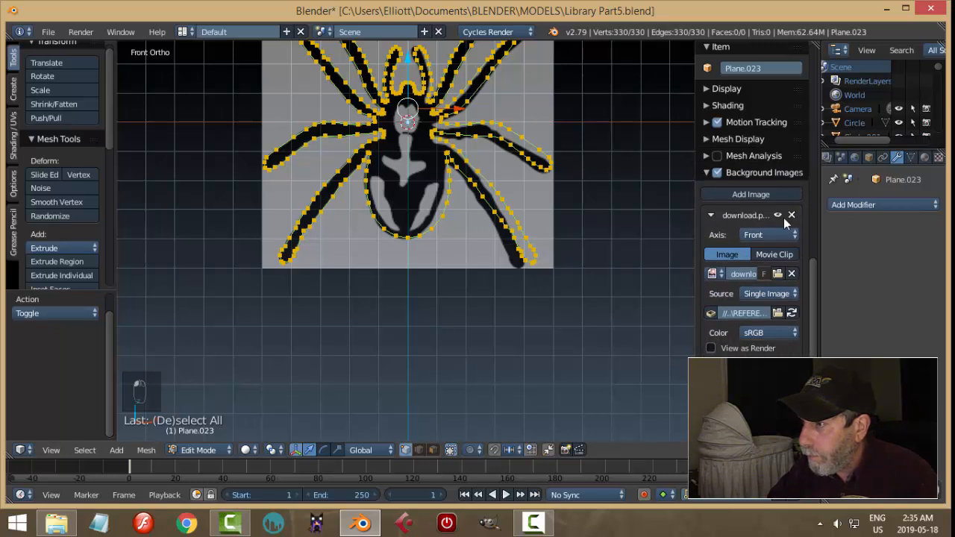
click(792, 215)
- Fill the selected spider outline with a single face and extrude it about 0.214 along Y
key(f)
middle_drag(618, 209, 460, 242)
key(n)
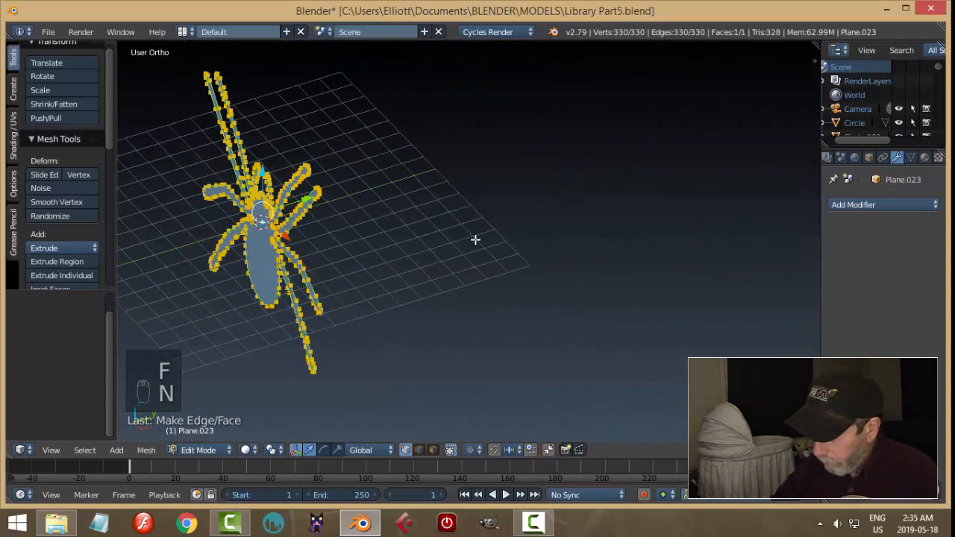
key(KP_3)
shift+middle_drag(385, 181, 567, 252)
scroll(567, 251, up, 3)
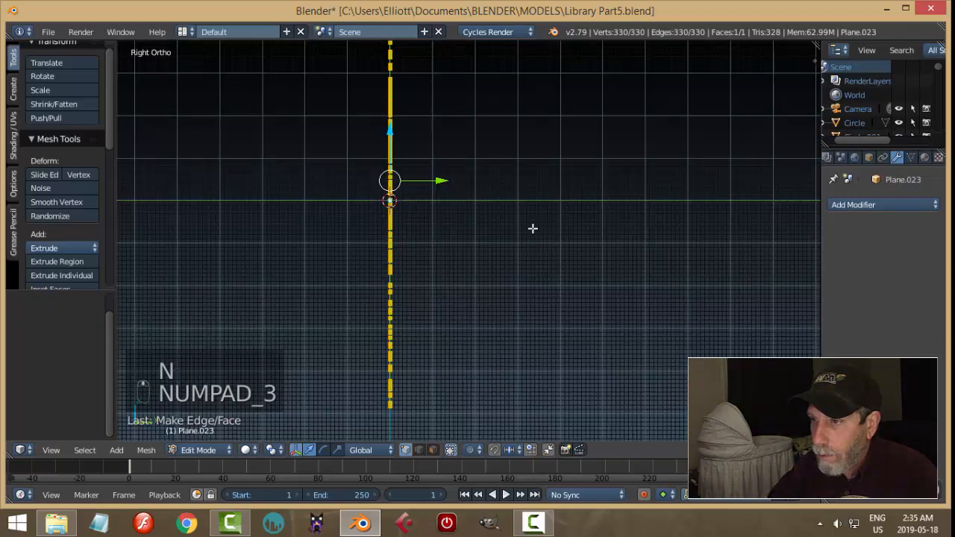
key(e)
click(533, 228)
key(e)
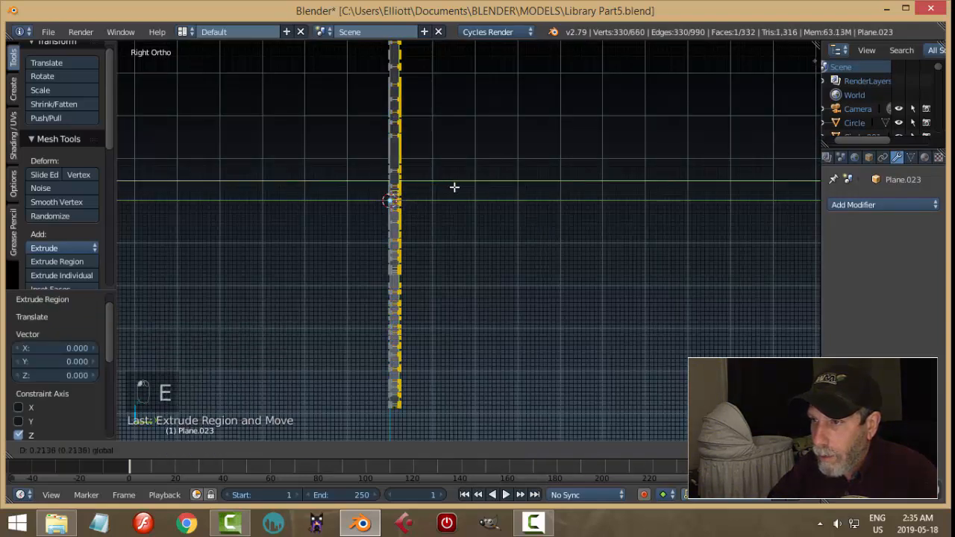
click(455, 187)
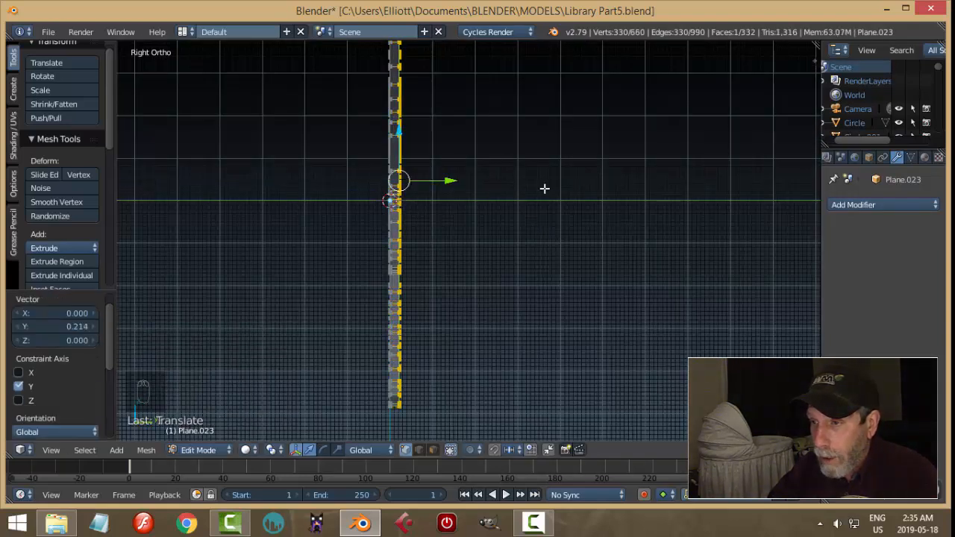
- Select the entire spider mesh, recalculate its normals and deselect everything
key(a)
key(a)
key(a)
key(ctrl+n)
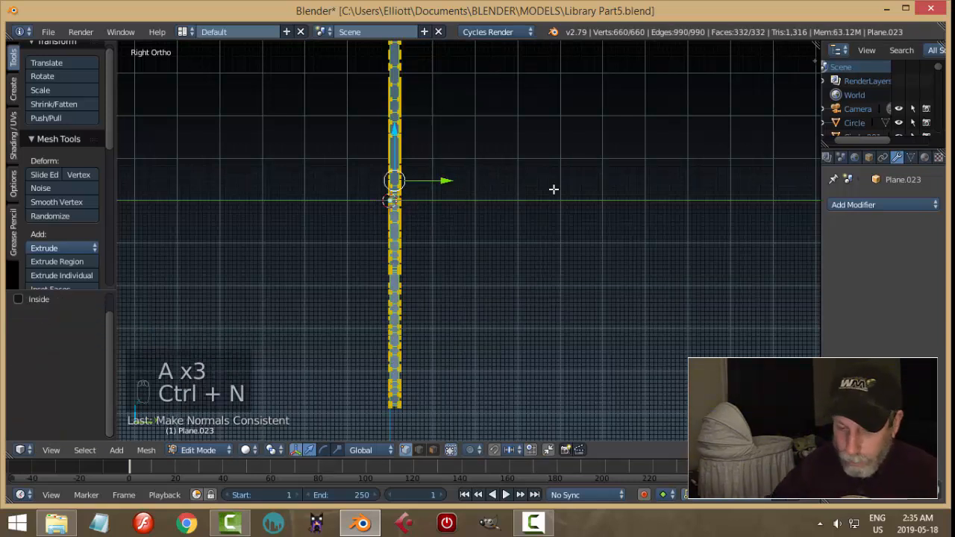
key(a)
- Switch to face select mode, return to Object Mode and apply smooth shading to the spider
mouse_move(539, 189)
middle_down()
mouse_move(529, 176)
mouse_move(535, 181)
middle_up()
key(ctrl+Tab)
click(518, 215)
key(Tab)
click(451, 193)
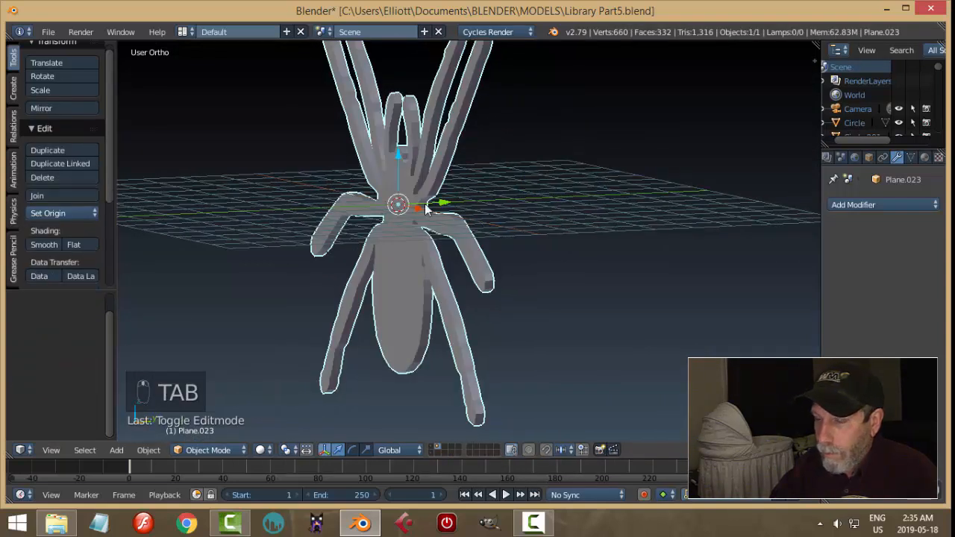
click(56, 245)
- Extrude the spider's front and back faces in place in Edit Mode, and return to Object Mode with nothing selected
key(Tab)
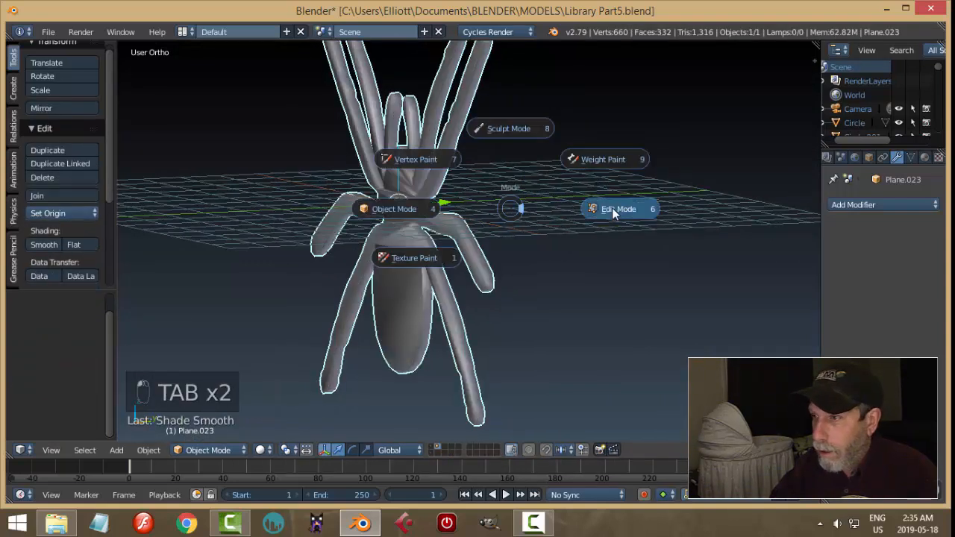
click(612, 208)
right_click(511, 240)
middle_drag(549, 220, 453, 220)
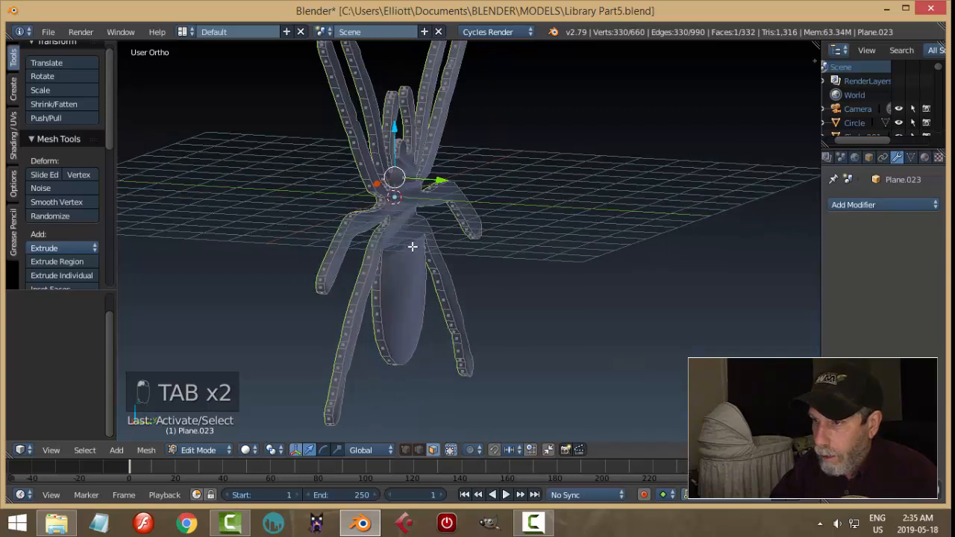
shift+right_click(427, 247)
key(e)
click(562, 218)
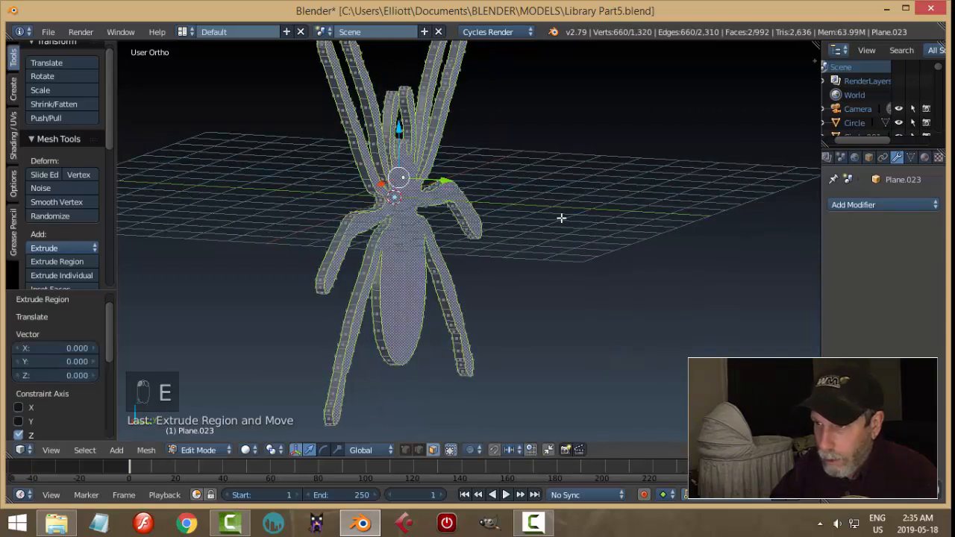
key(a)
key(Tab)
click(465, 221)
key(a)
key(a)
middle_drag(446, 205, 395, 239)
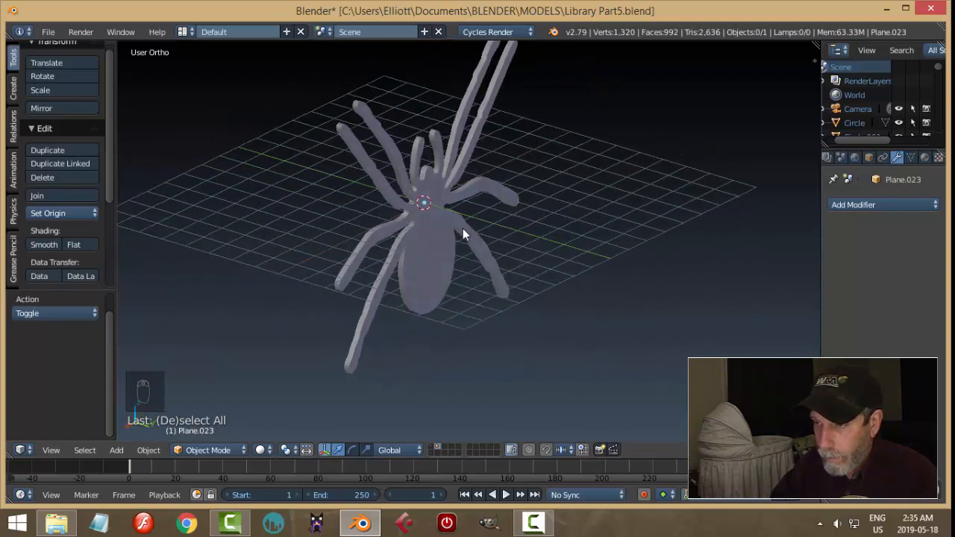
key(shift+a)
mouse_move(460, 231)
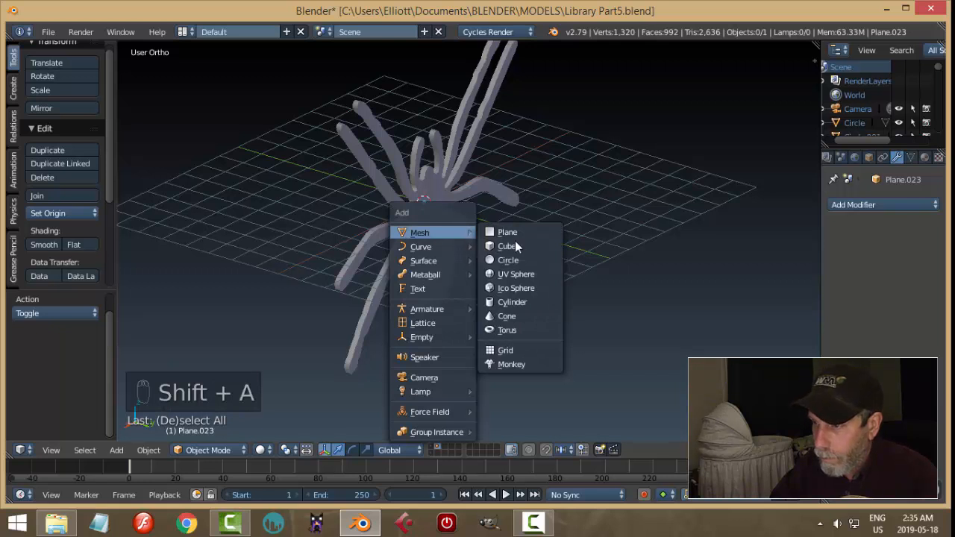
click(516, 302)
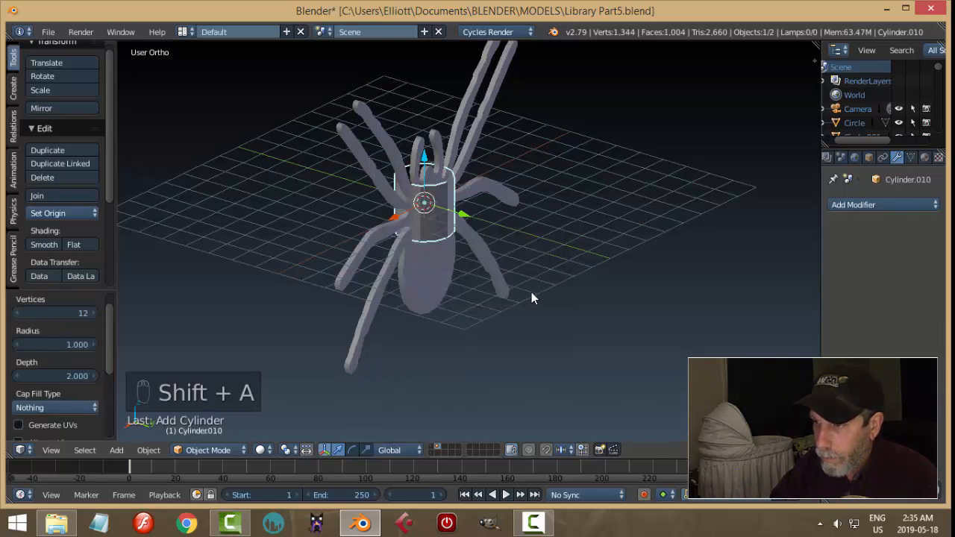
key(x)
click(460, 296)
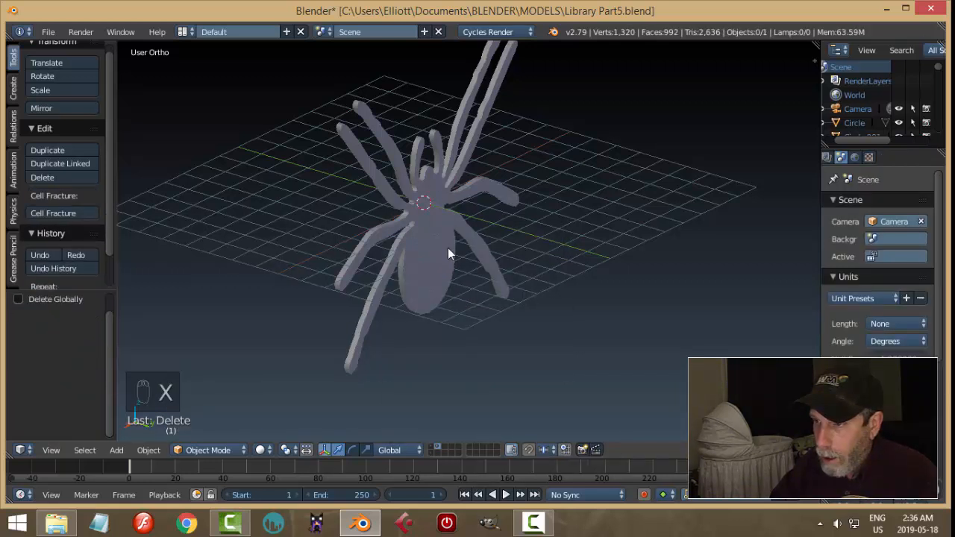
- Scale the spider by about 0.223, move it to the first layer and display that layer
right_click(447, 250)
key(s)
click(465, 254)
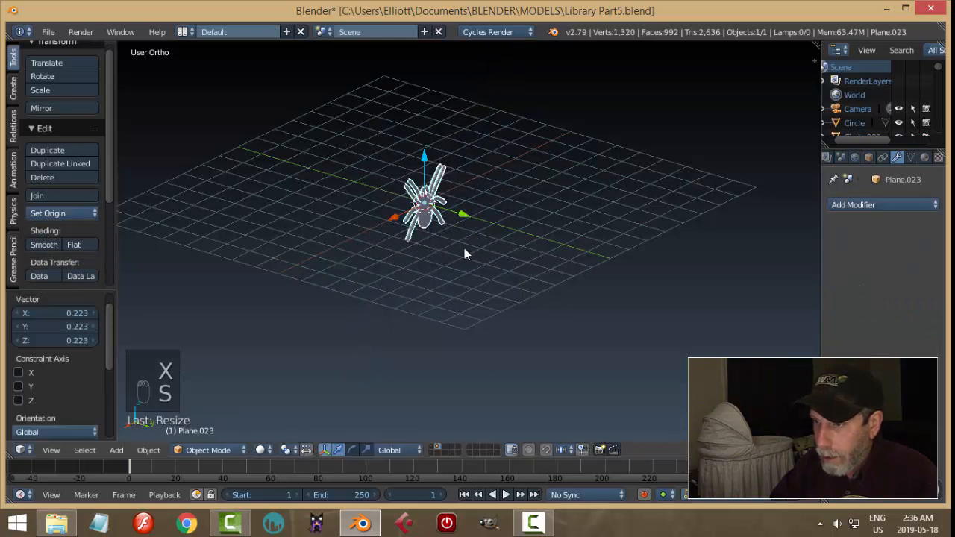
key(m)
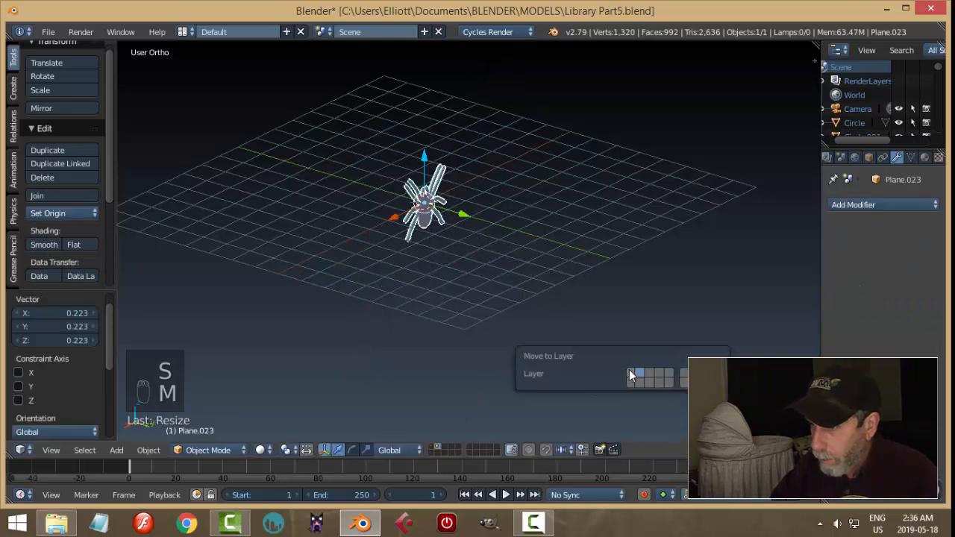
click(630, 370)
click(433, 445)
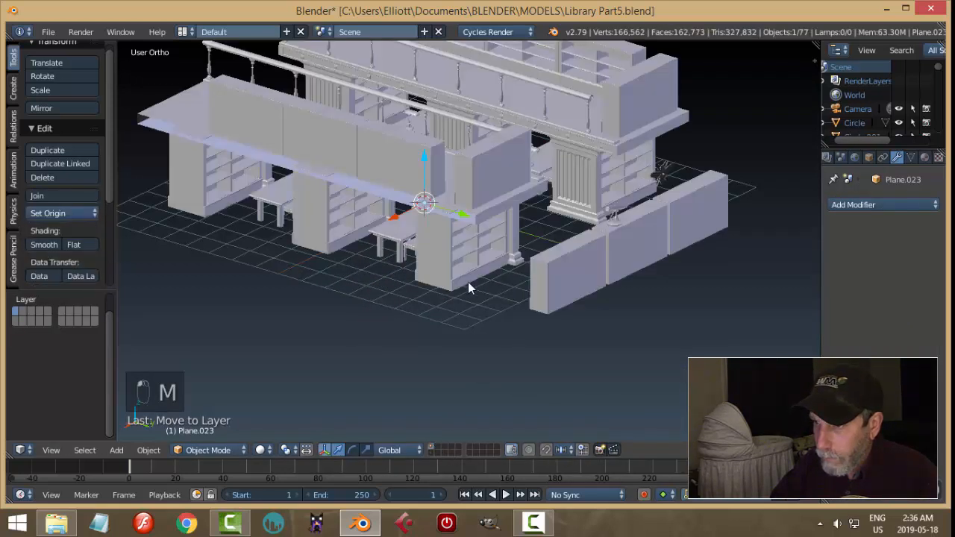
- Move the spider about 9.652 along Y to just beyond the end bookcases
middle_drag(467, 282, 666, 350)
middle_drag(544, 279, 460, 250)
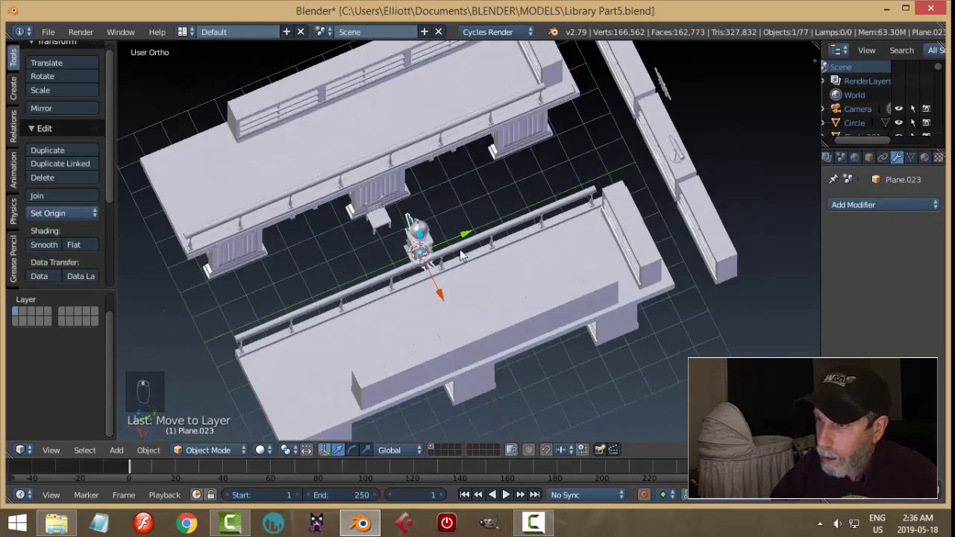
key(g)
key(y)
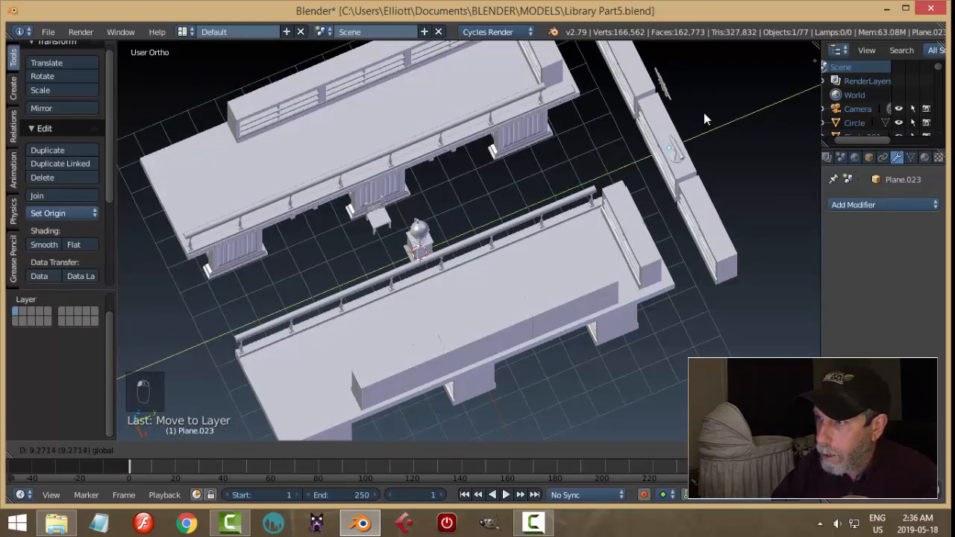
click(713, 108)
- In top view, shift the spider about -0.21 along Y, scale it by about 0.606 and fine-tune its Y position beside the bee
key(KP_7)
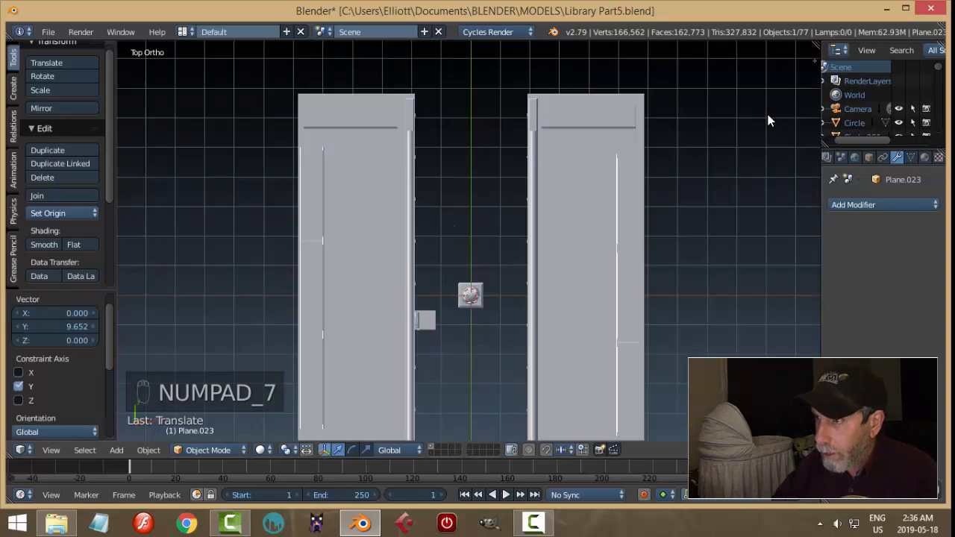
scroll(605, 129, up, 2)
key(KP_Decimal)
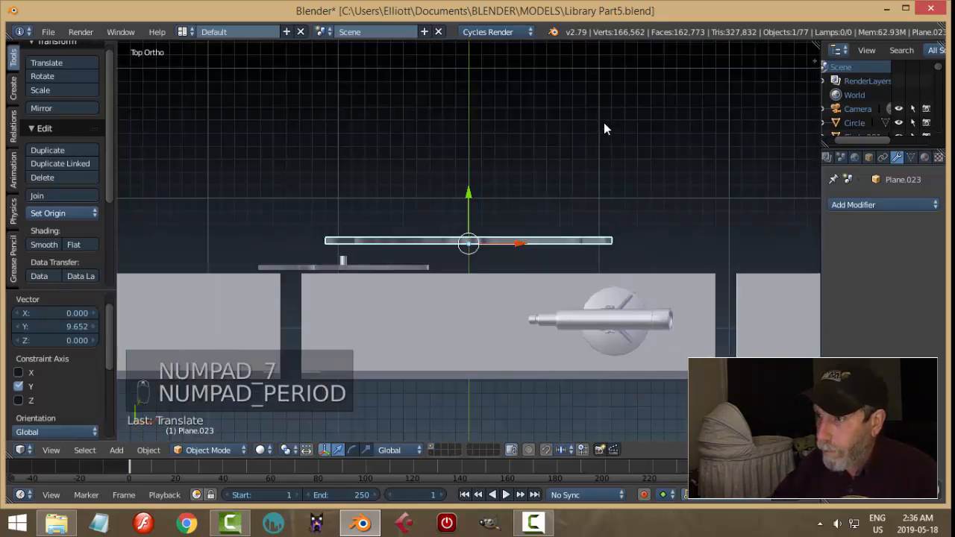
drag(468, 195, 471, 221)
key(s)
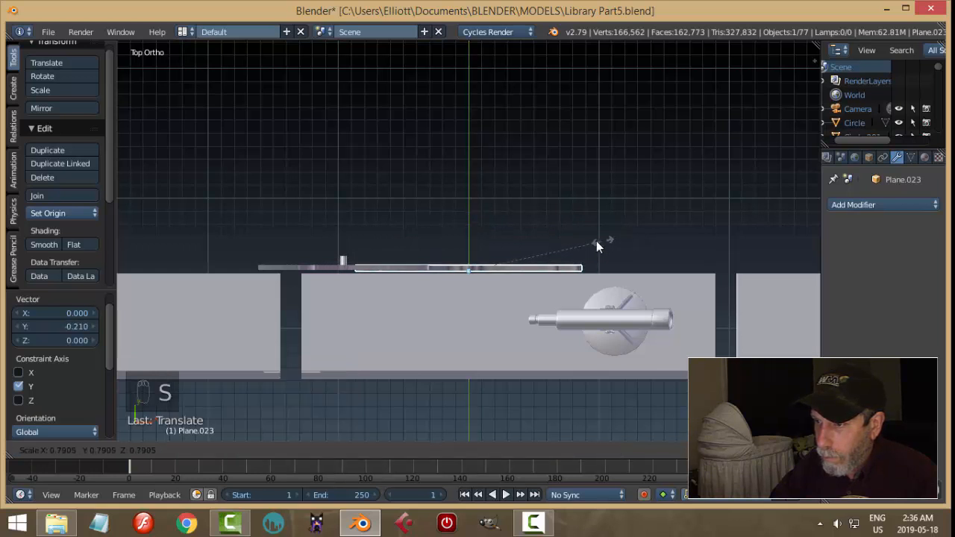
click(571, 243)
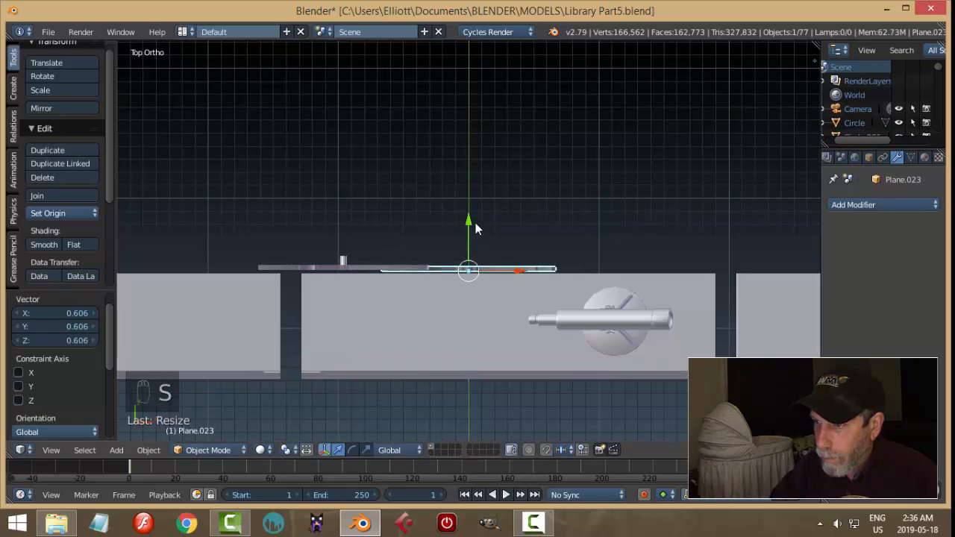
drag(473, 224, 477, 217)
- Move the spider slightly along positive X and raise it about 2.769 along Z above the end bookcases
drag(520, 272, 573, 261)
middle_drag(573, 262, 500, 239)
drag(490, 225, 490, 30)
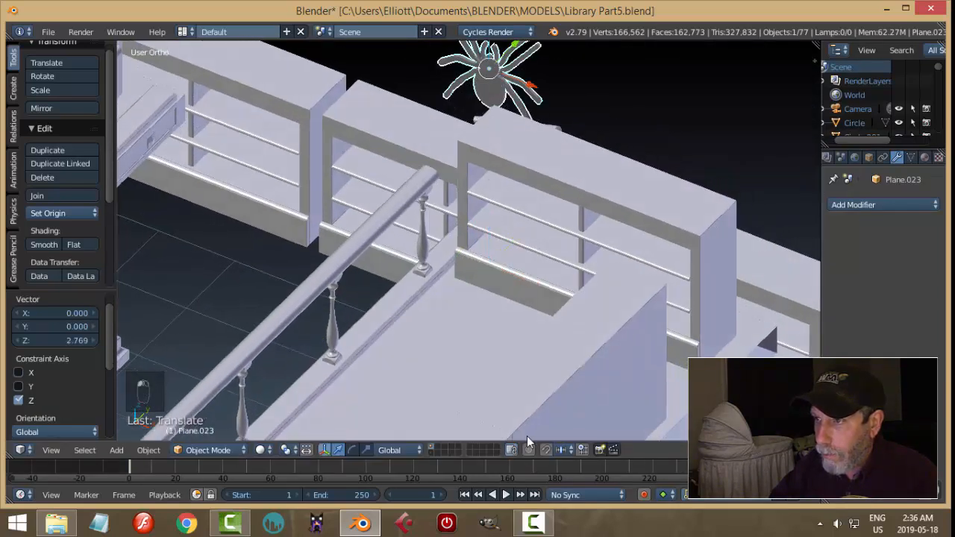
- Scale the spider by about 0.635 on X and Z only, keeping its thickness along Y
scroll(600, 372, down, 2)
scroll(600, 370, down, 1)
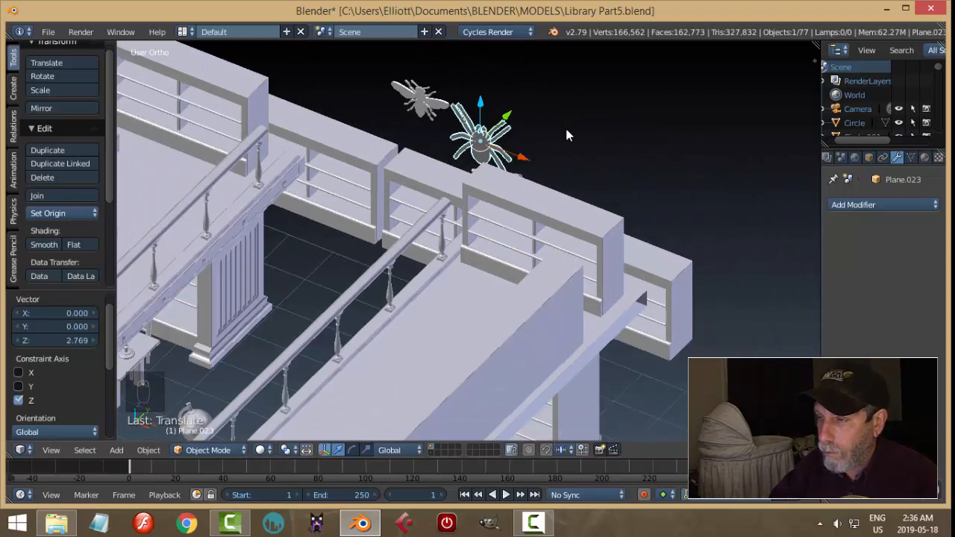
middle_drag(563, 130, 548, 150)
key(s)
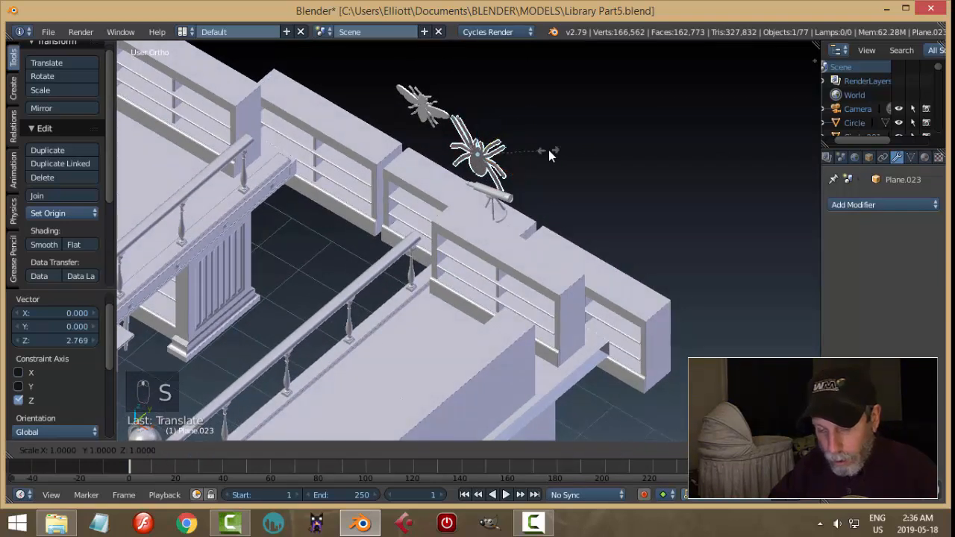
click(523, 151)
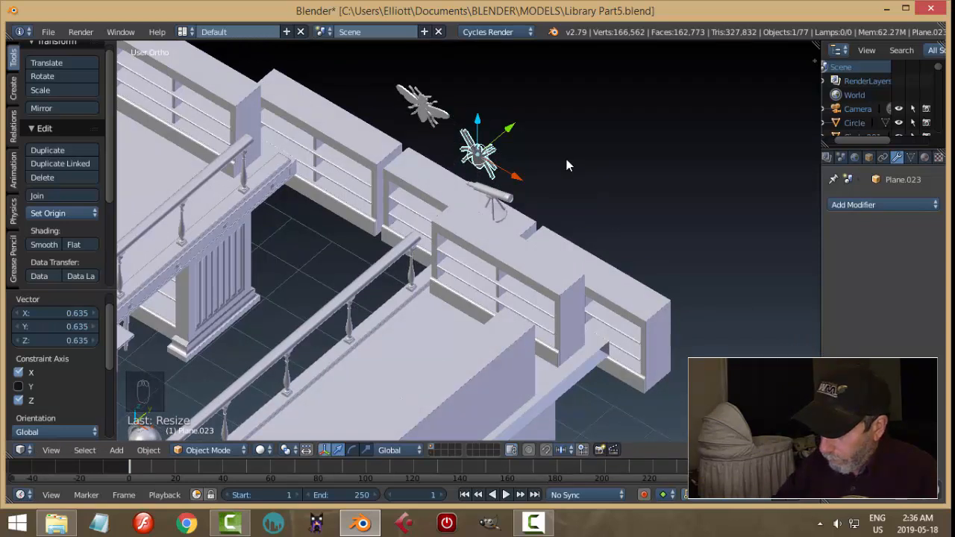
- Assign the existing material named Material to the spider
key(KP_1)
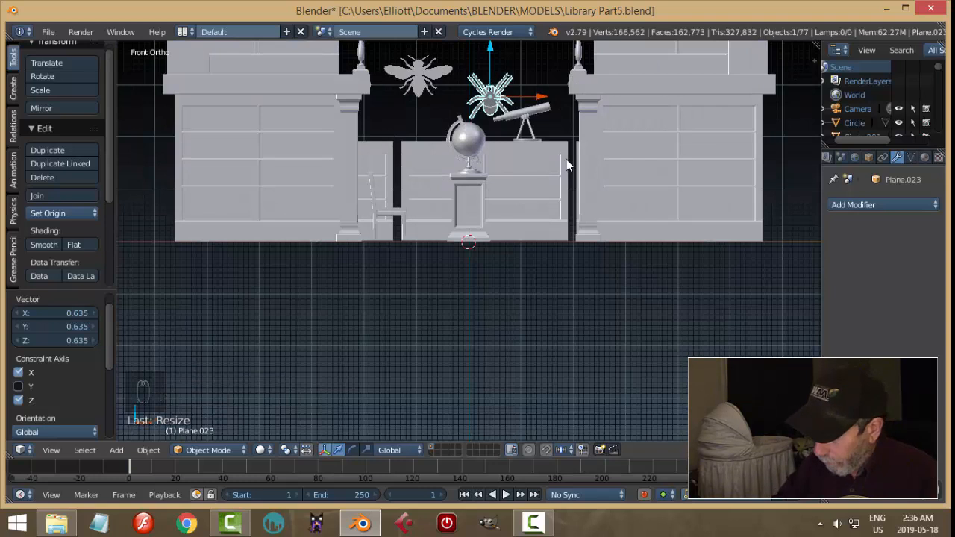
key(KP_Decimal)
middle_drag(539, 191, 801, 193)
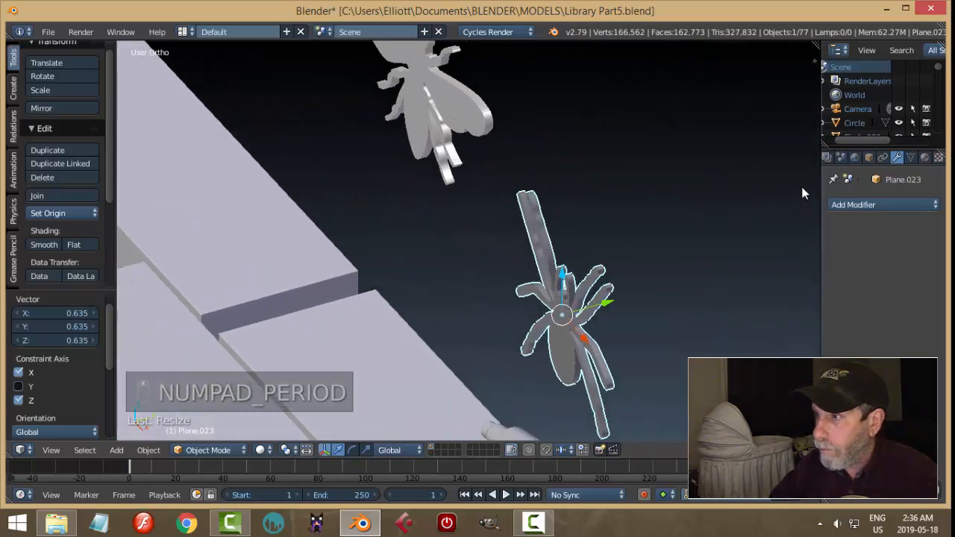
click(925, 156)
click(841, 251)
click(703, 288)
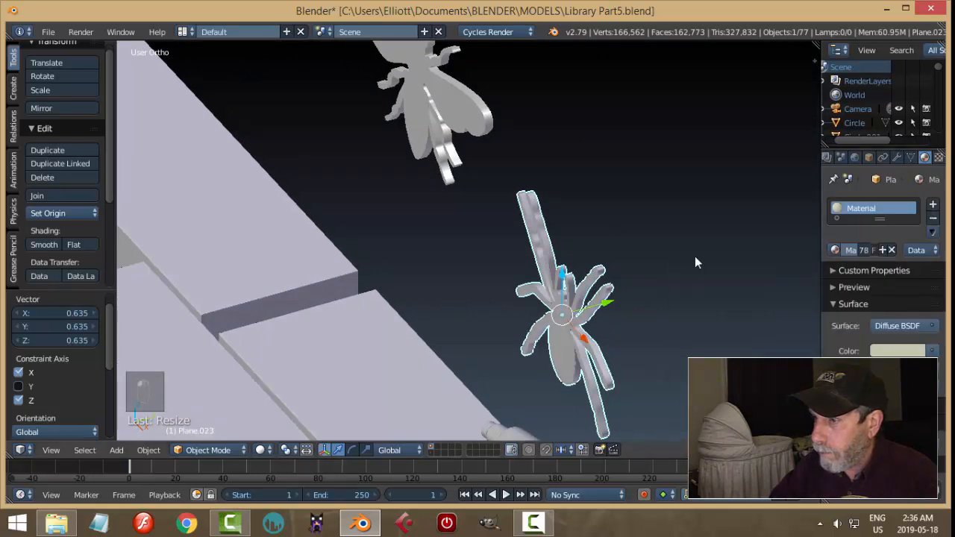
- Duplicate the bee's mounting peg in place, separate the copy into its own object and return to Object Mode
right_click(444, 99)
middle_drag(572, 119, 535, 135)
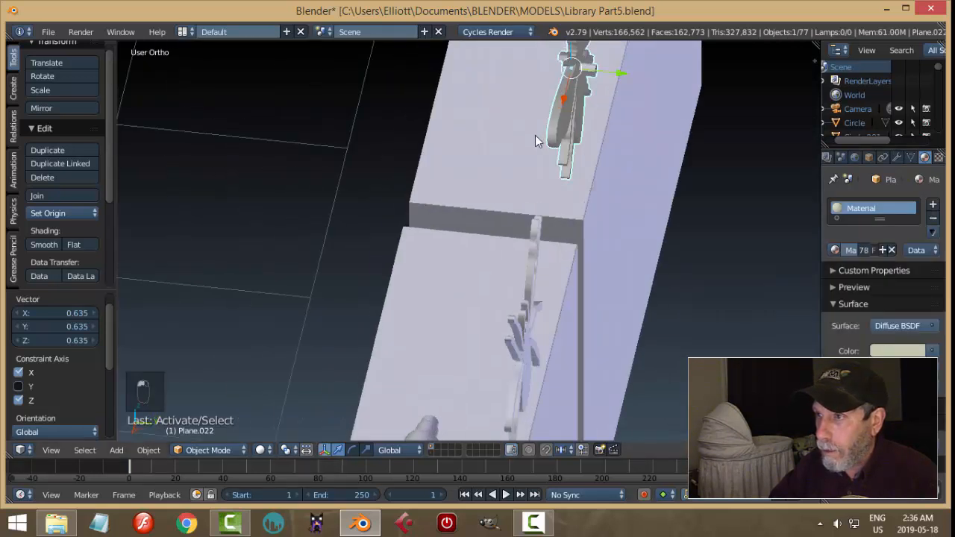
key(Tab)
click(744, 129)
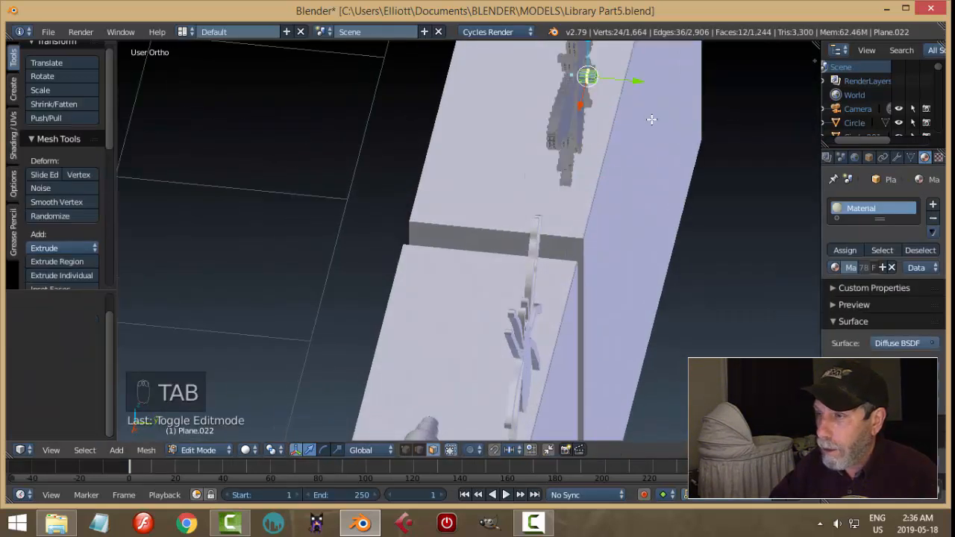
key(shift+d)
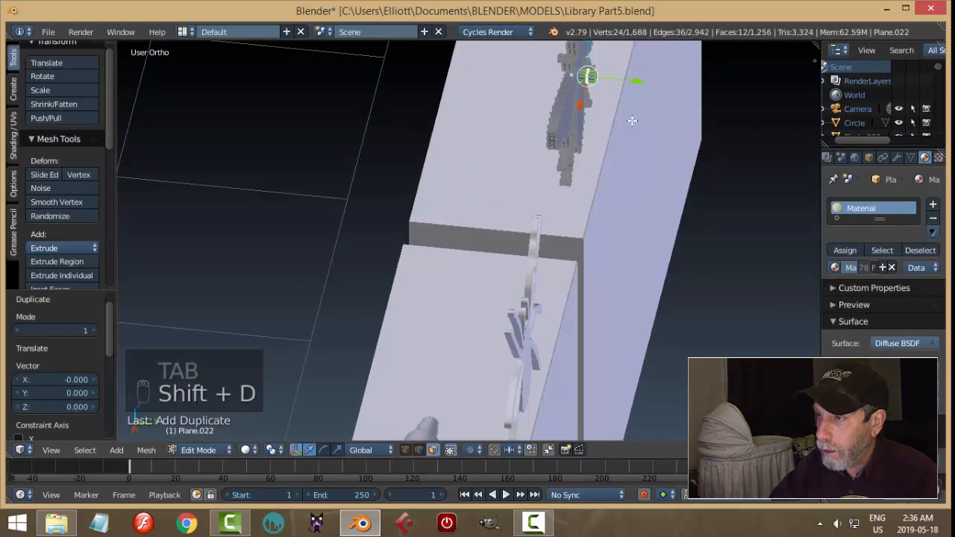
key(p)
click(630, 120)
key(Tab)
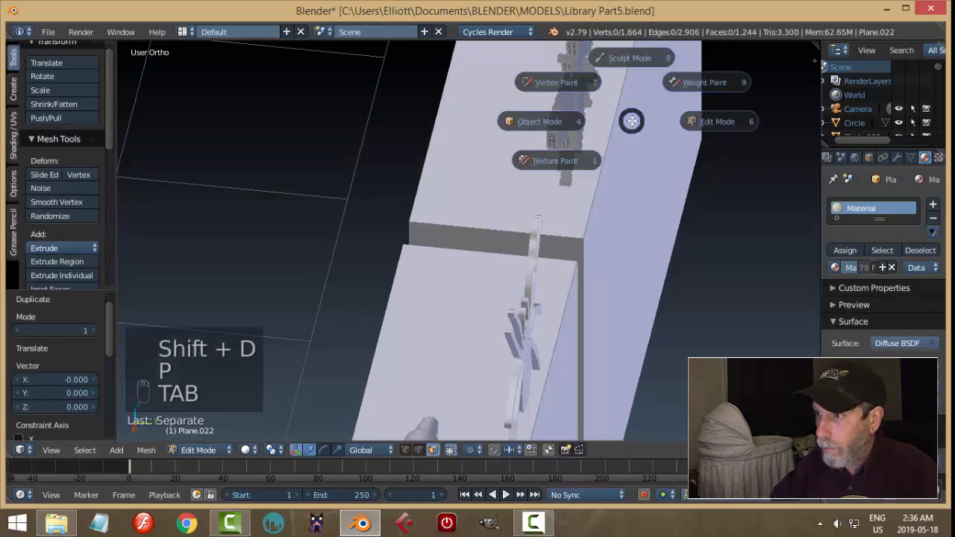
click(524, 124)
- Hide the bee temporarily, move the separated peg copy about 0.204 along X, and unhide the bee
key(g)
key(y)
click(593, 84)
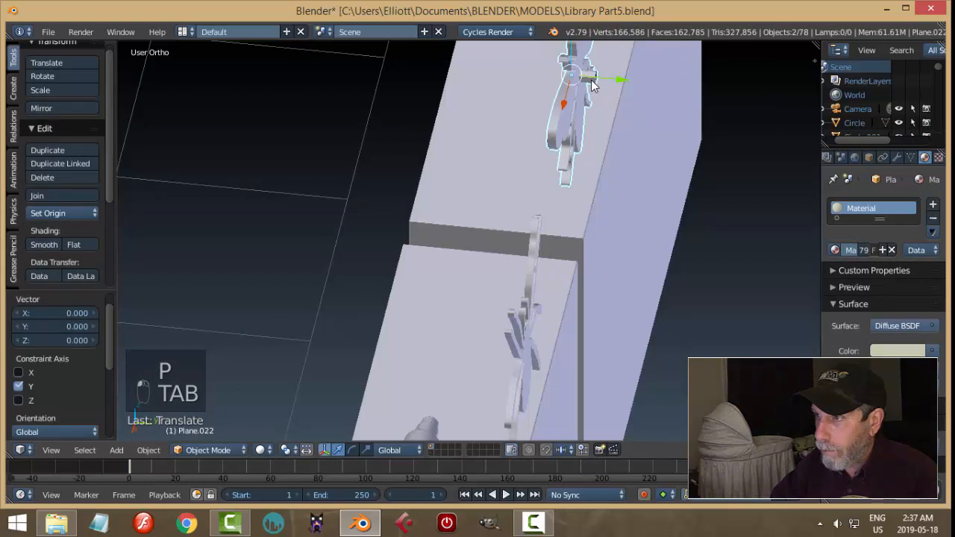
right_click(601, 128)
right_click(564, 109)
key(h)
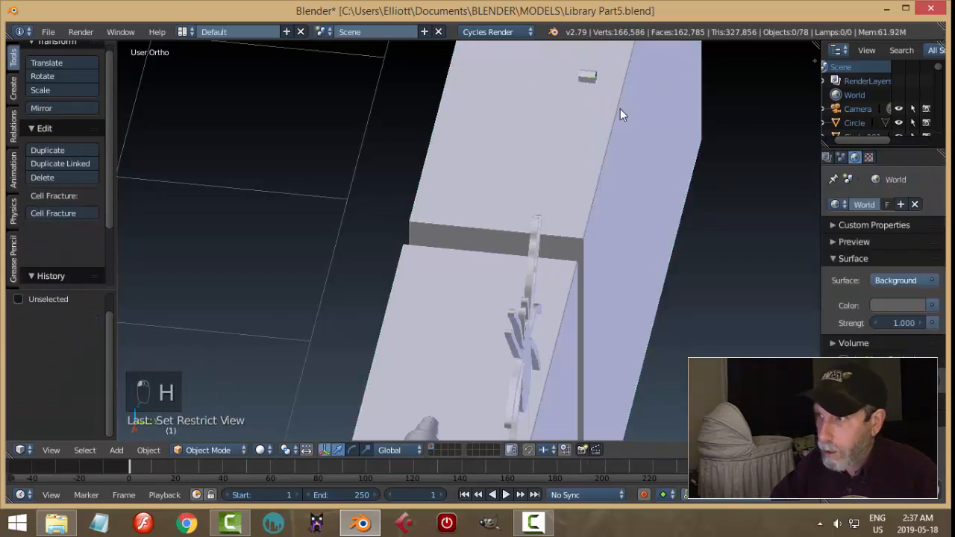
right_click(586, 77)
drag(572, 95, 566, 130)
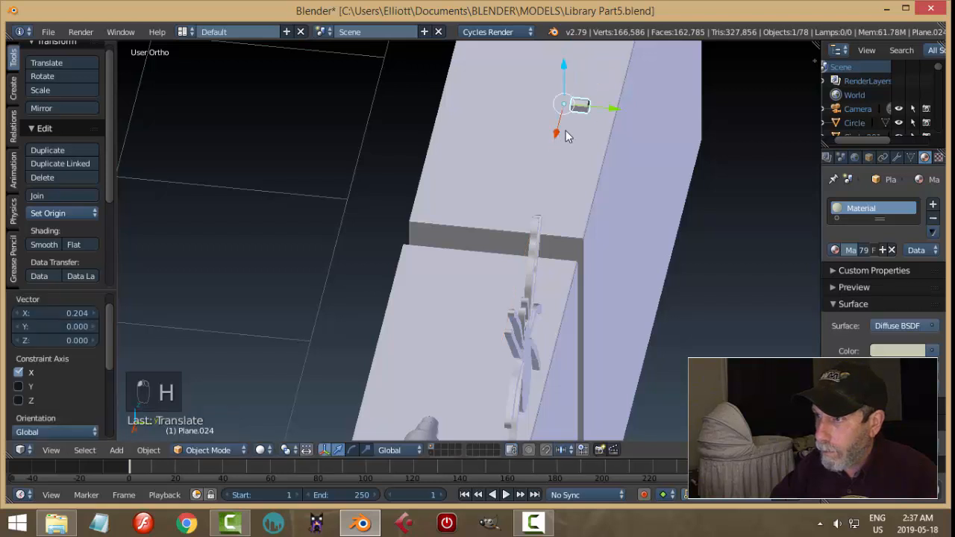
key(alt+h)
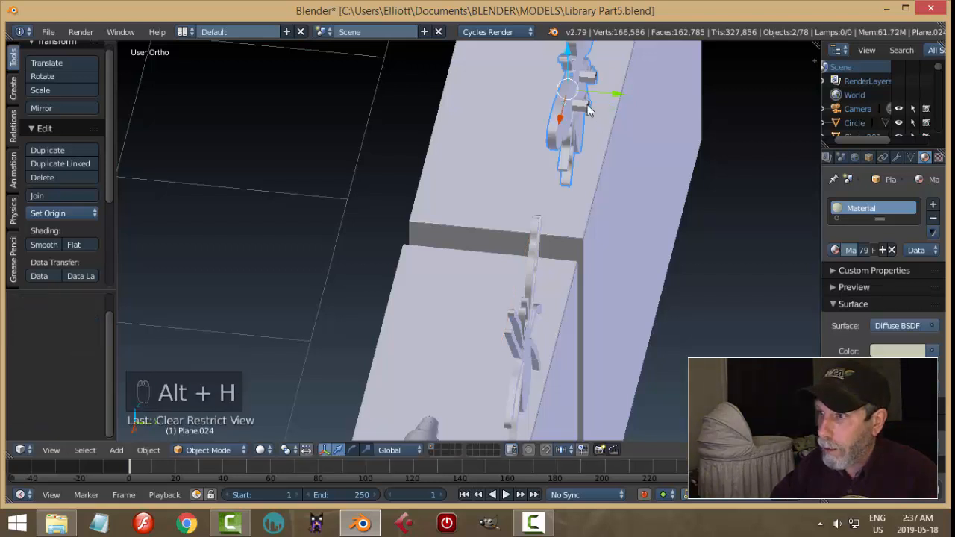
- Set the bee's origin to its geometry
right_click(591, 112)
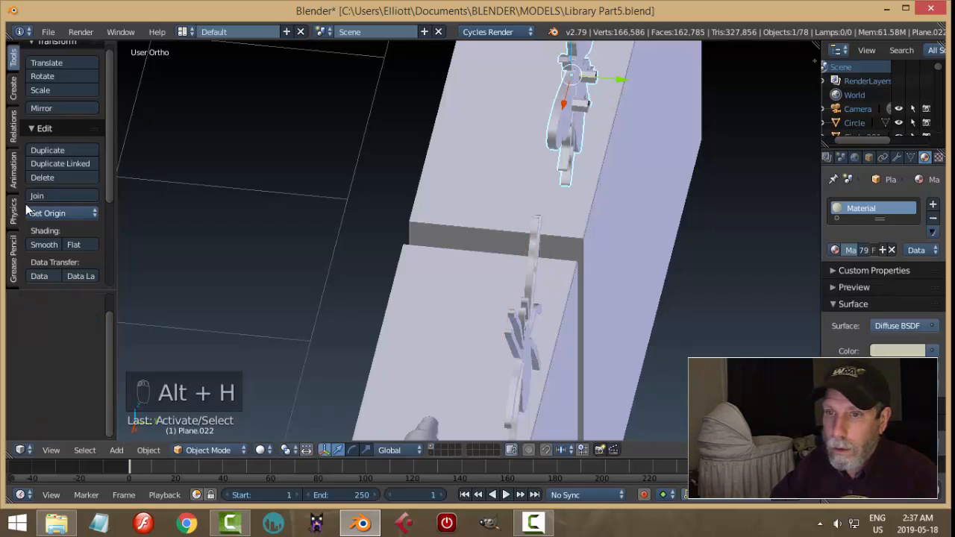
click(59, 215)
click(77, 244)
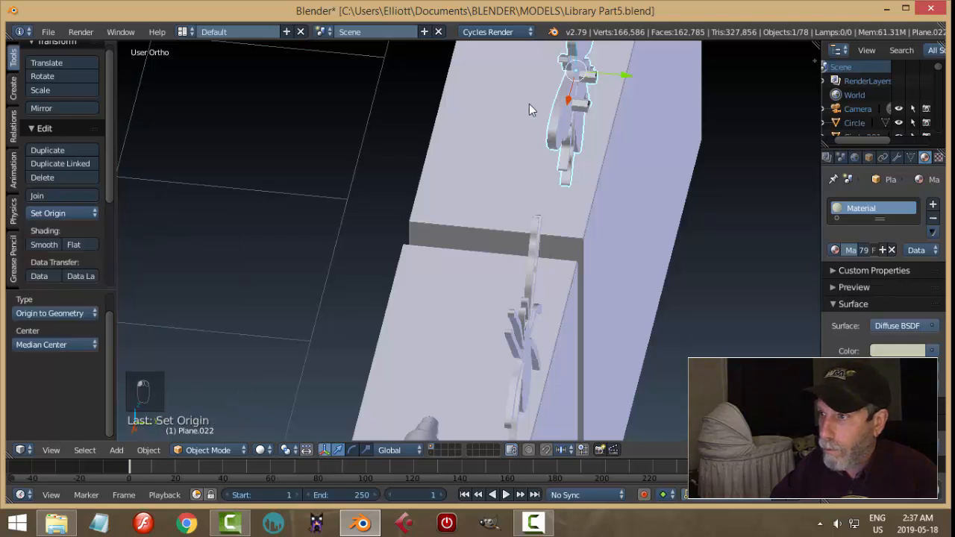
- Move the peg copy about 1.261 along X from the bee to the spider
right_click(584, 112)
drag(552, 134, 526, 278)
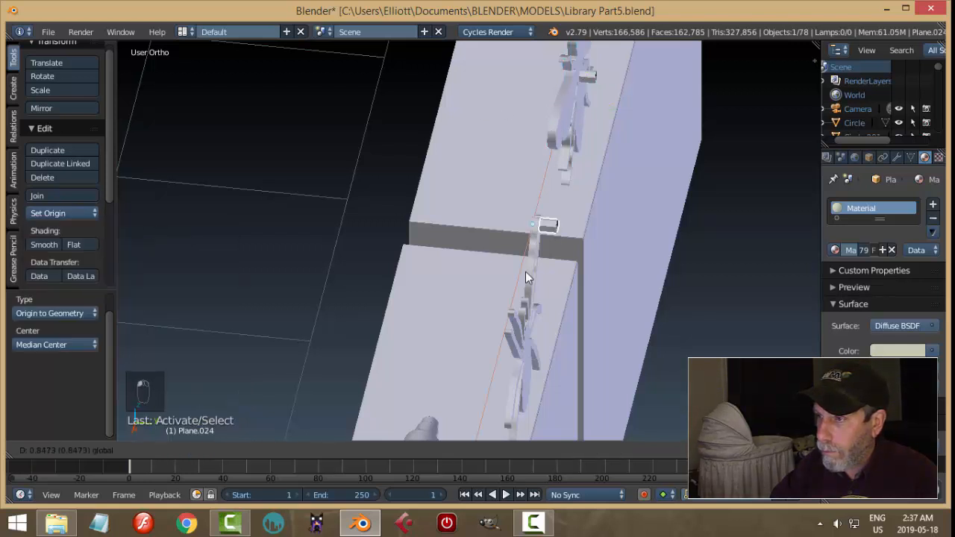
click(521, 312)
- In front view, move the peg about -0.084 along X and -0.463 along Z behind the spider's body, and set its origin to geometry
key(KP_7)
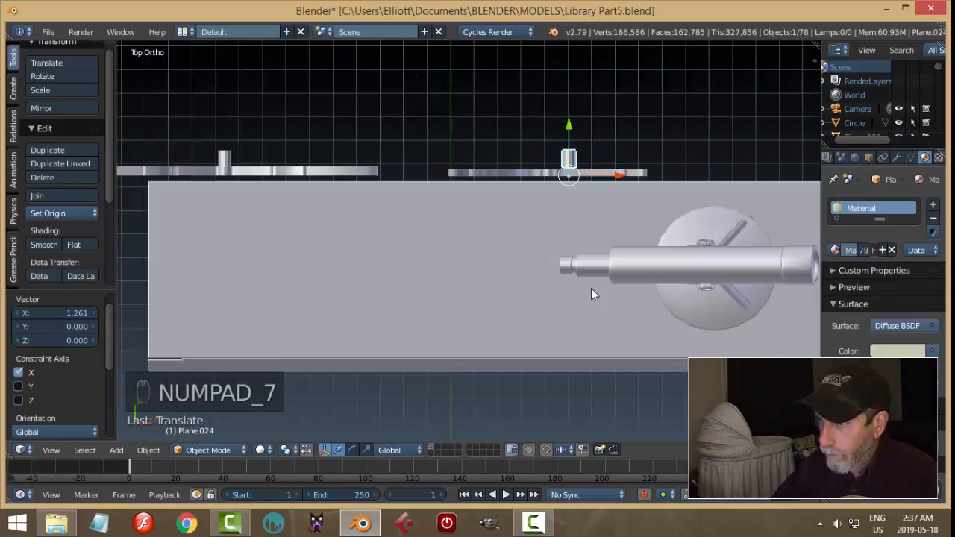
scroll(590, 224, up, 4)
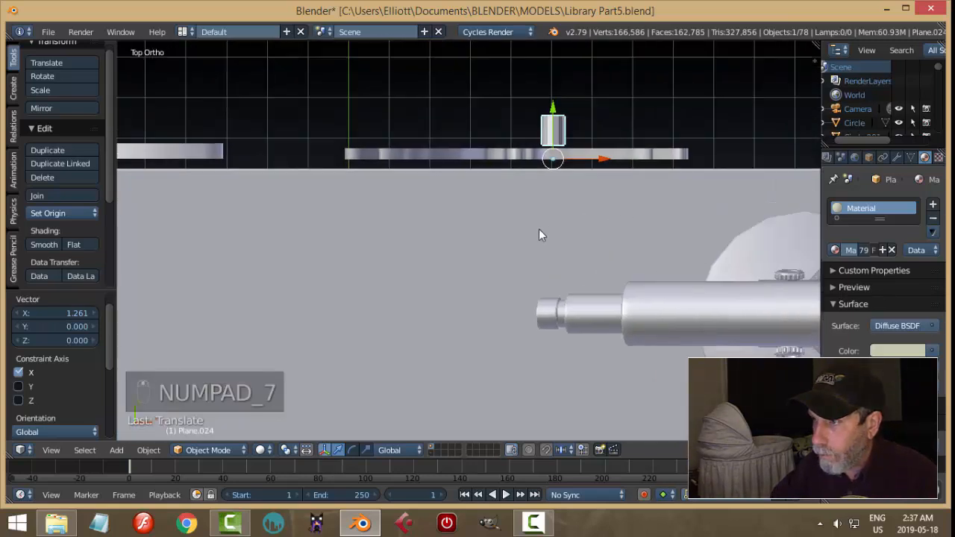
key(KP_1)
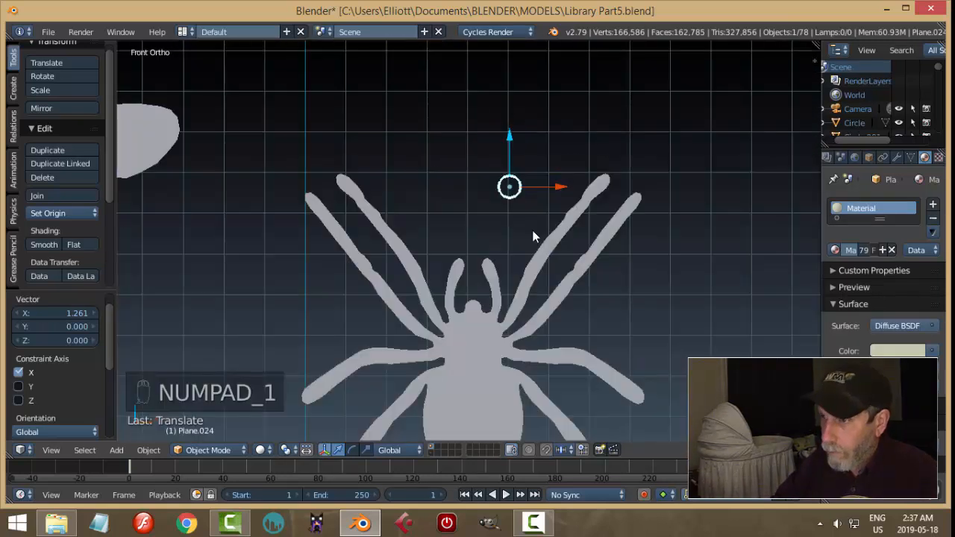
key(g)
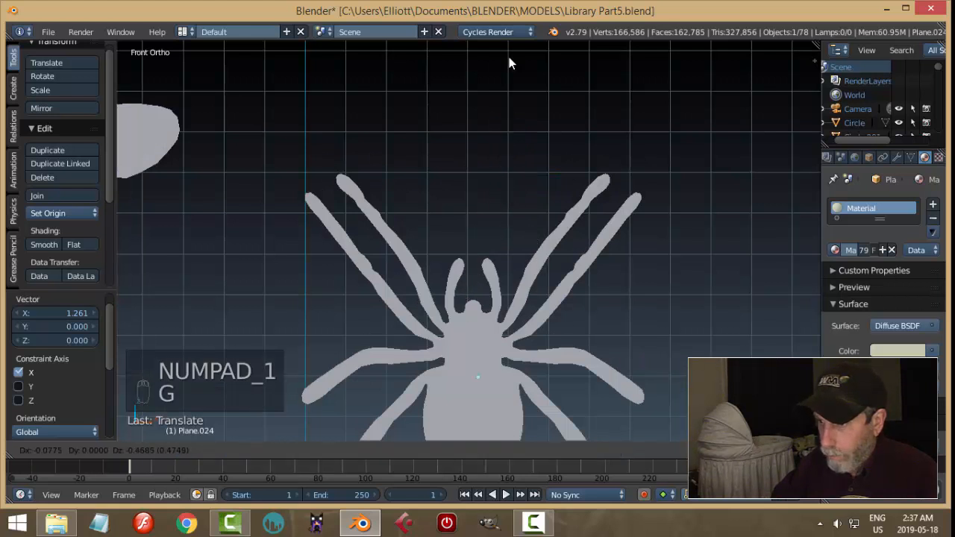
click(506, 54)
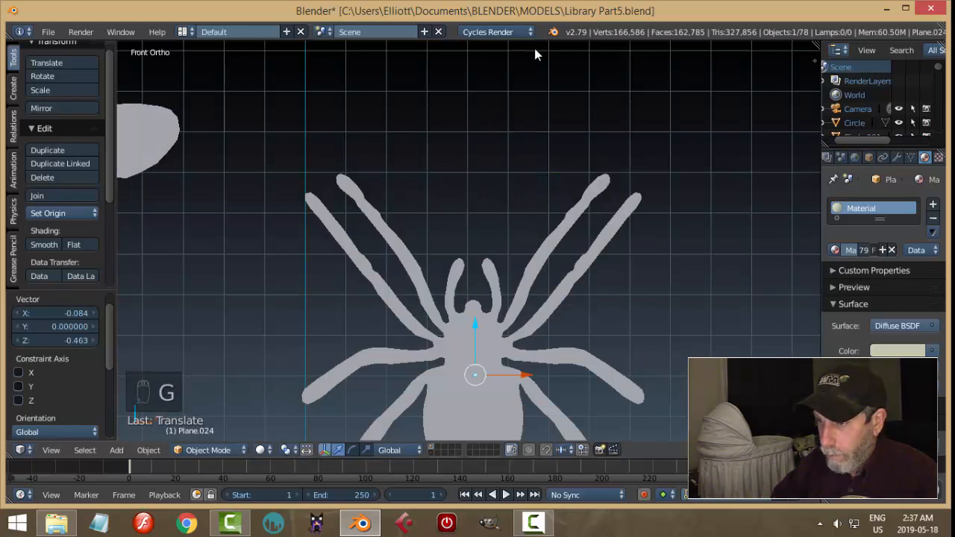
click(74, 213)
click(81, 246)
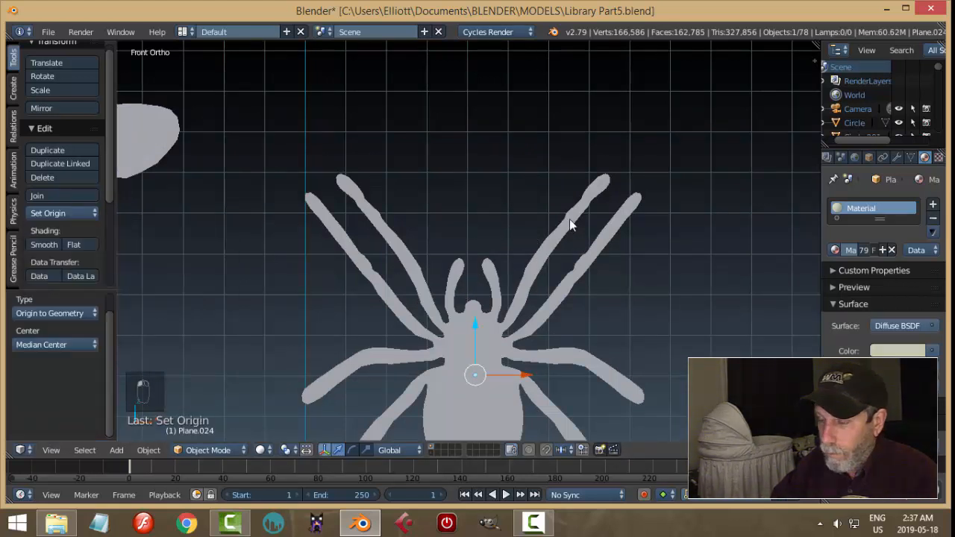
- Move the spider about 0.014 along Y, and fine-tune it by about -0.009 in right view to meet the peg
middle_drag(569, 219, 547, 345)
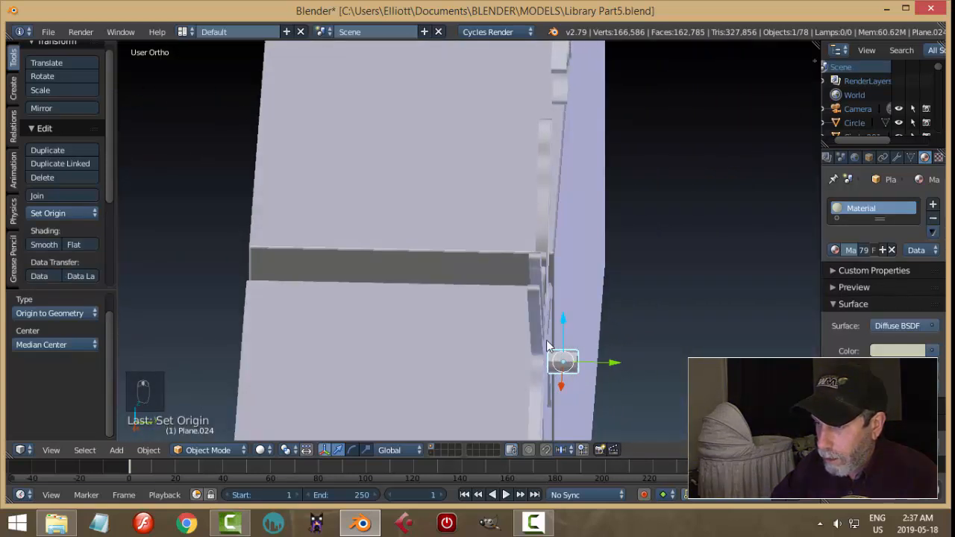
right_click(547, 344)
drag(579, 337, 587, 337)
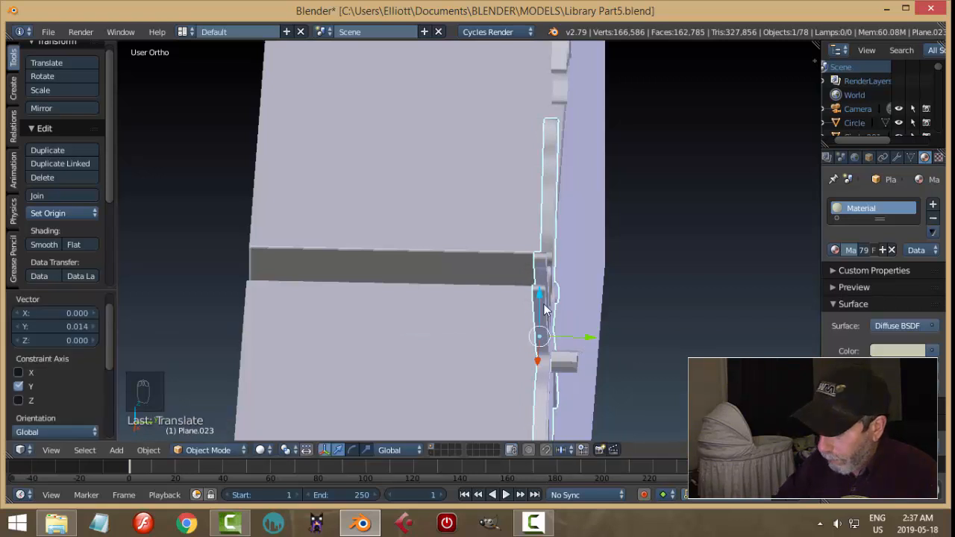
key(KP_3)
drag(590, 349, 586, 347)
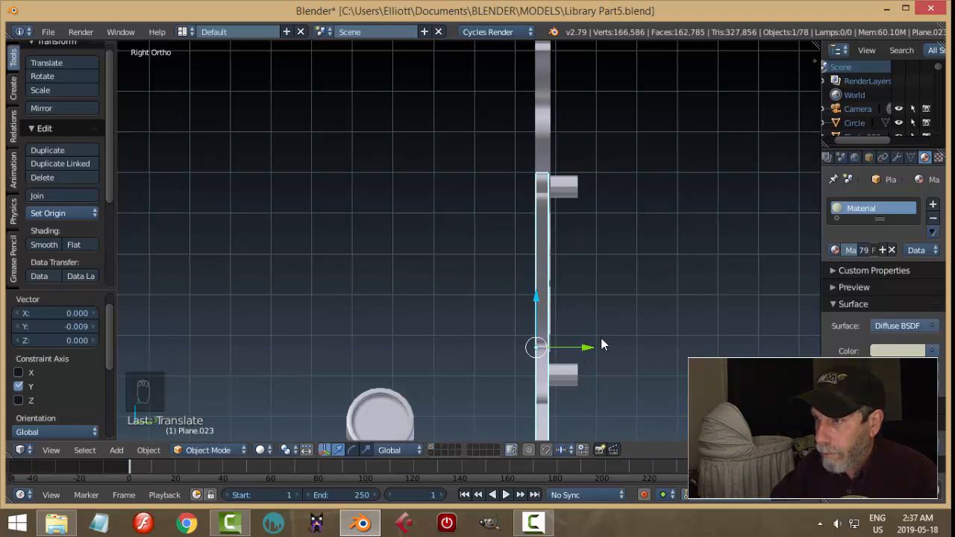
- Show the layer holding the room's walls as well, and rotate the spider about 19.9° around Y
key(a)
scroll(601, 338, down, 3)
middle_drag(523, 317, 660, 317)
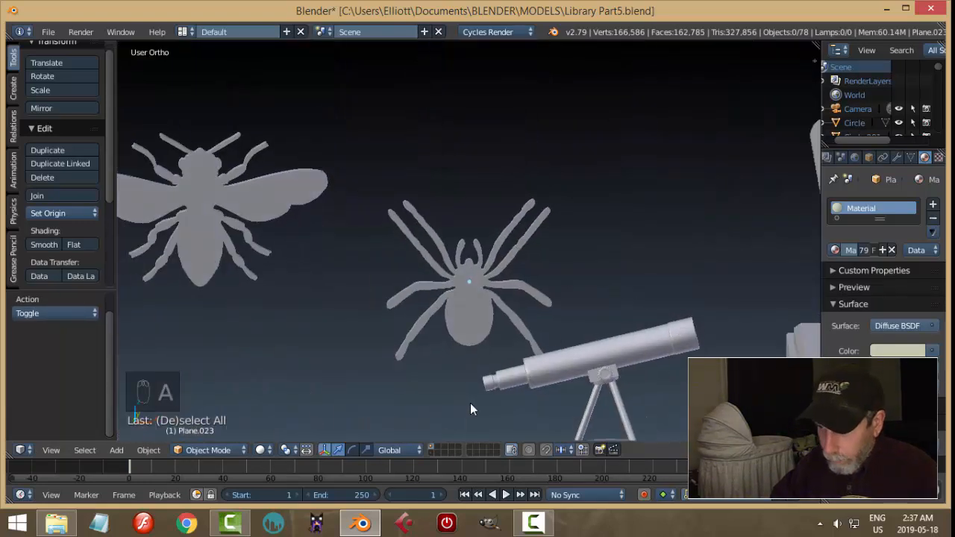
shift+click(434, 453)
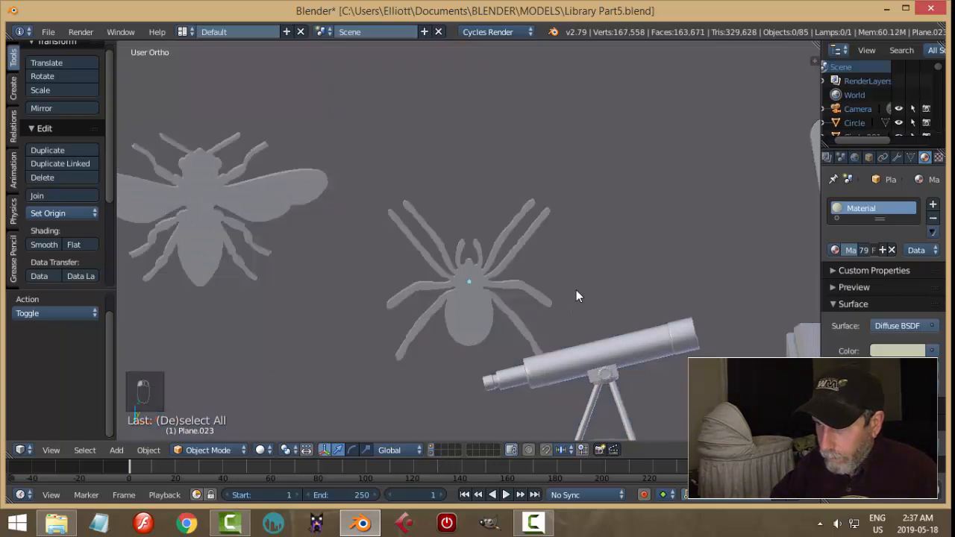
scroll(575, 289, down, 4)
middle_drag(575, 288, 480, 284)
right_click(481, 287)
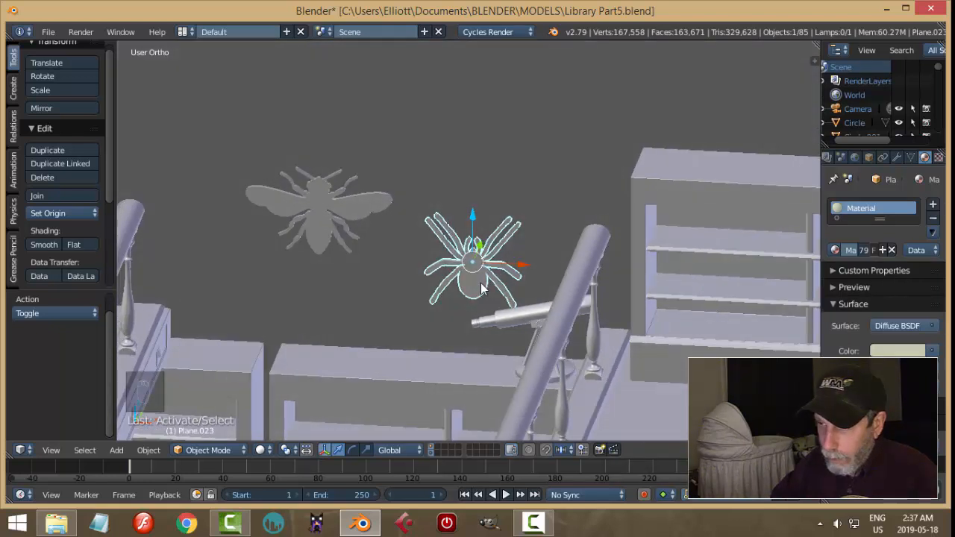
key(r)
key(y)
click(473, 295)
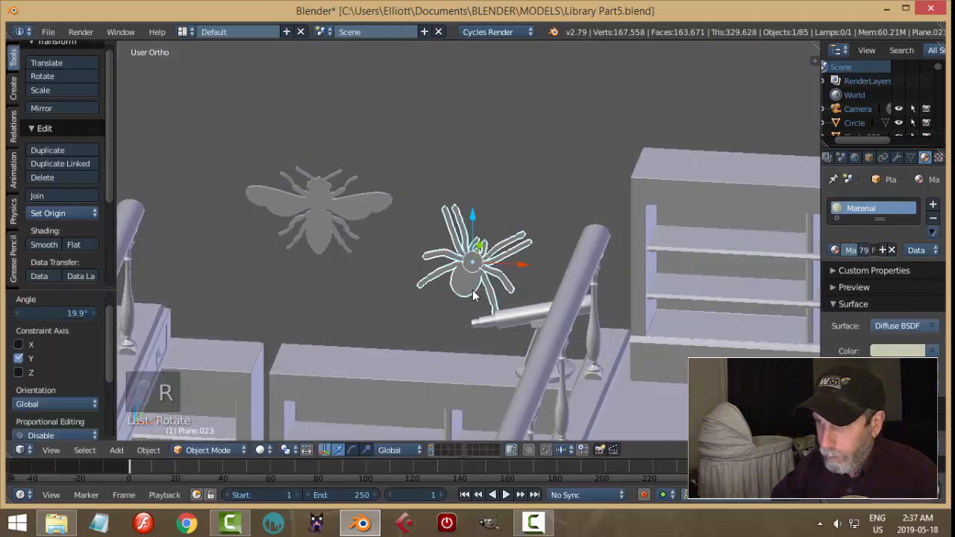
- Deselect everything, switch to the camera view and save the scene over Library Part5.blend
key(a)
key(KP_0)
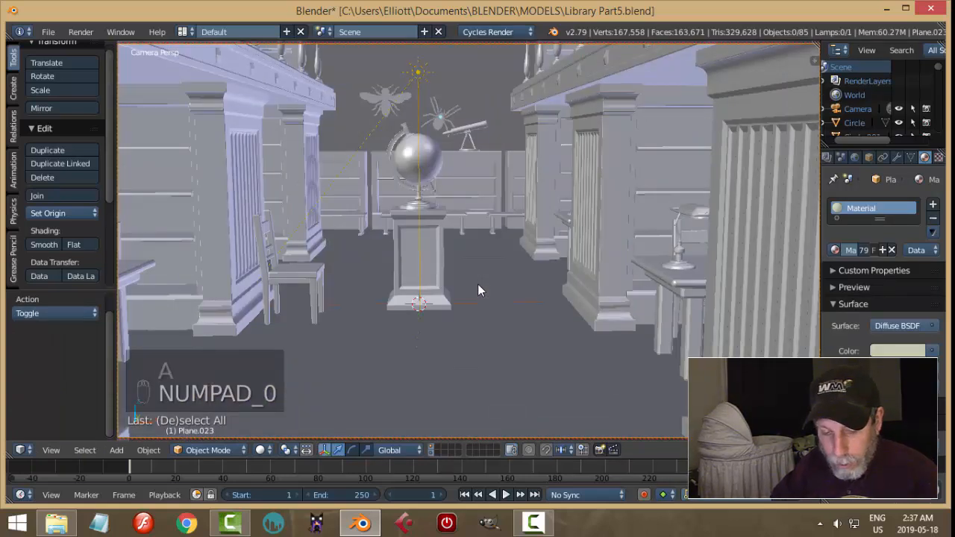
key(ctrl+s)
click(478, 283)
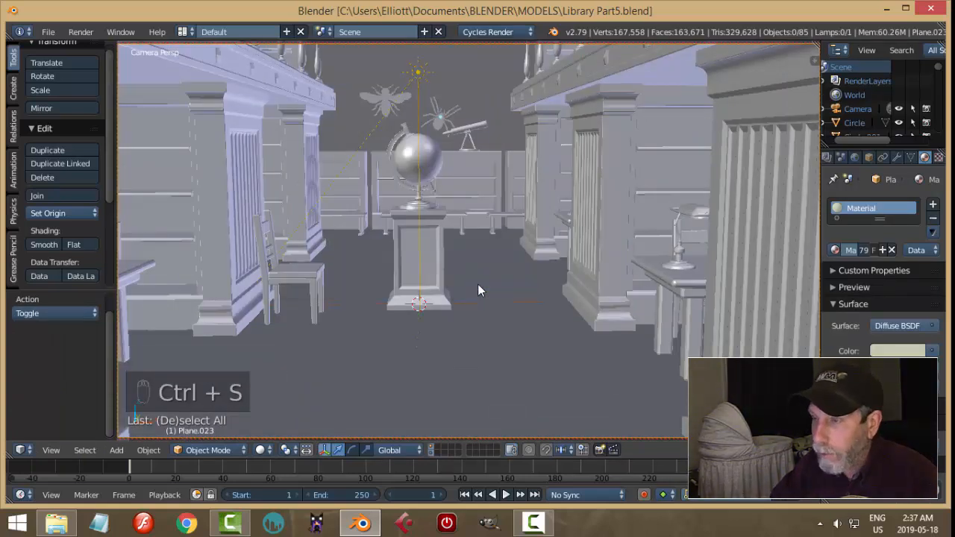
- Preview the camera view in rendered shading, return to solid shading and save the file again
key(shift+z)
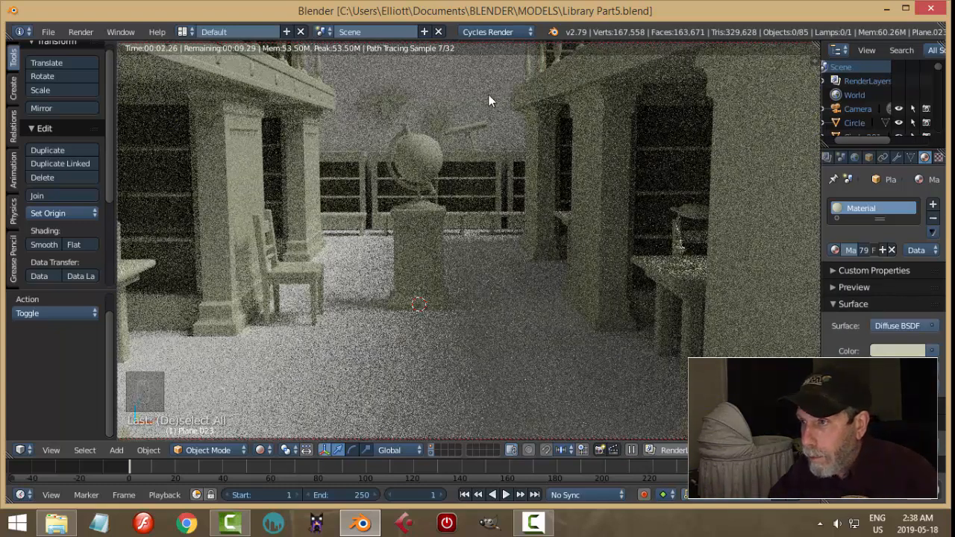
key(shift+z)
key(ctrl+s)
click(491, 172)
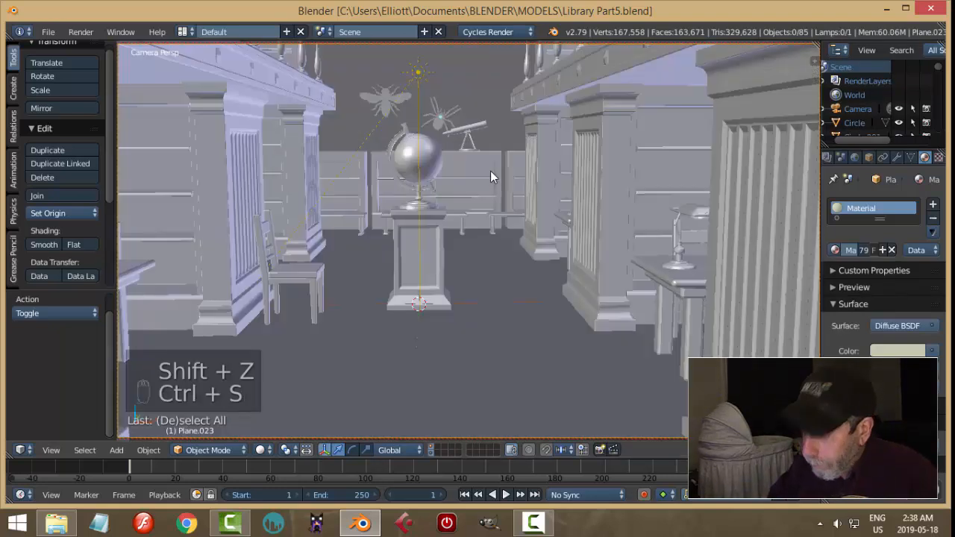
- Join the mounting peg to the spider as a single object
key(KP_0)
middle_drag(524, 247, 513, 291)
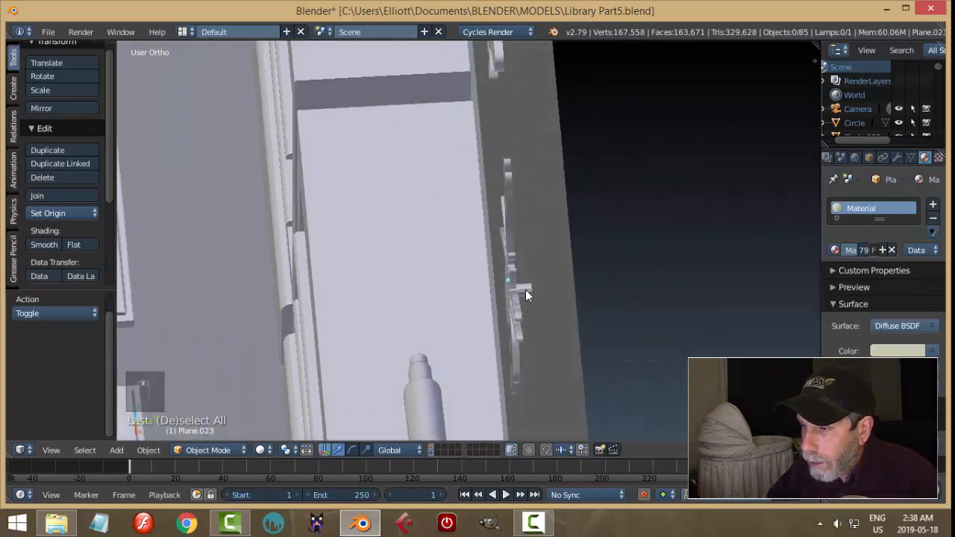
right_click(525, 291)
shift+right_click(513, 258)
key(ctrl+j)
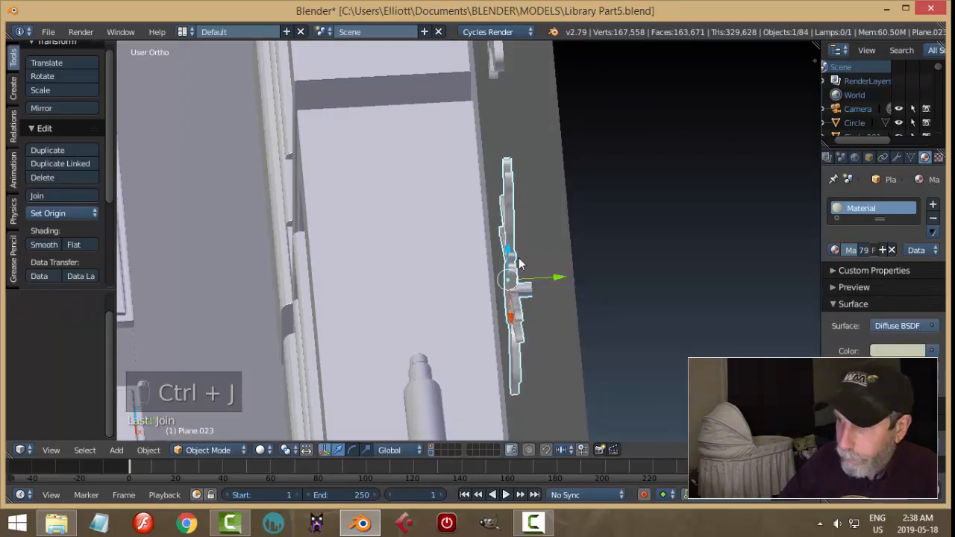
- Move the spider about 0.437 along X, away from the bee, and check it in front view
middle_drag(520, 263, 634, 231)
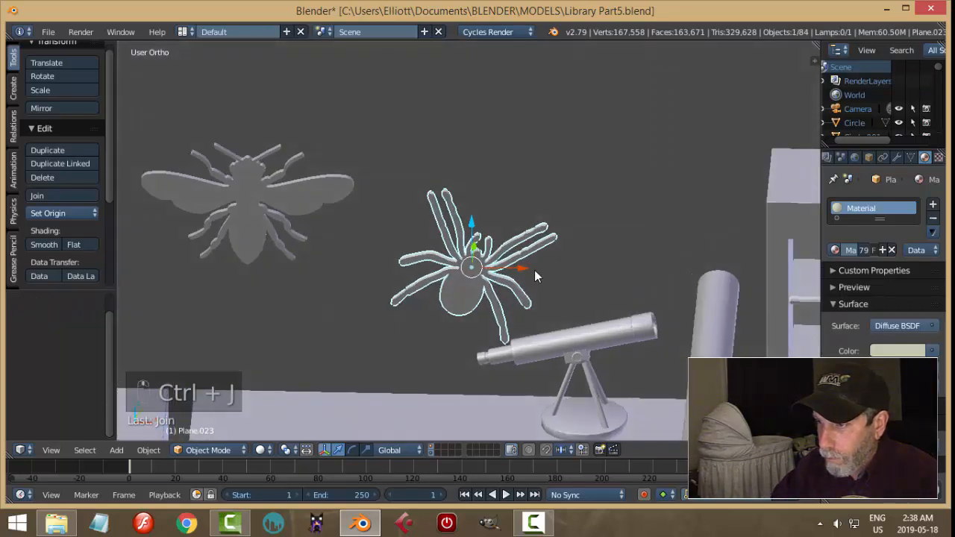
key(g)
key(x)
click(603, 261)
key(KP_1)
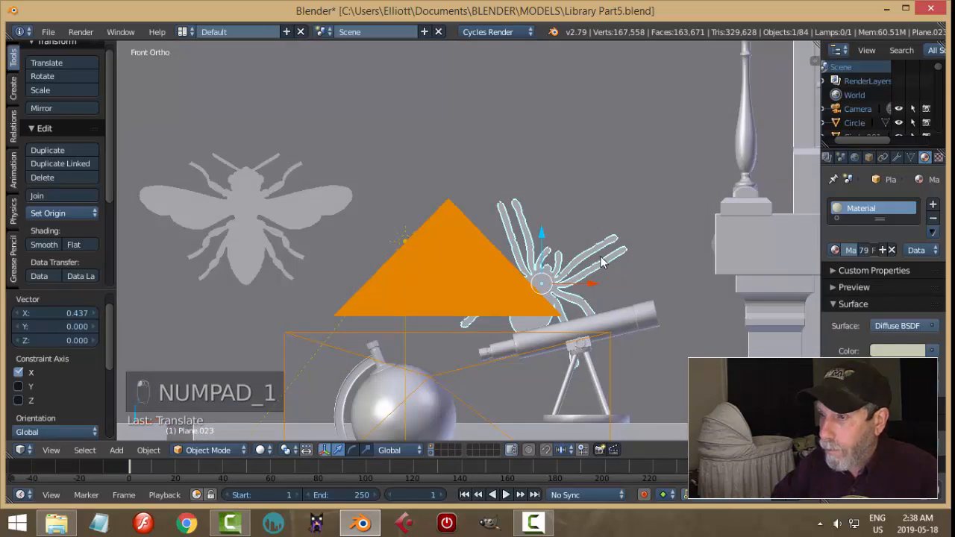
- In the camera view, raise the spider about 0.8 along Z and shift it about 0.424 along X above the telescope
key(KP_0)
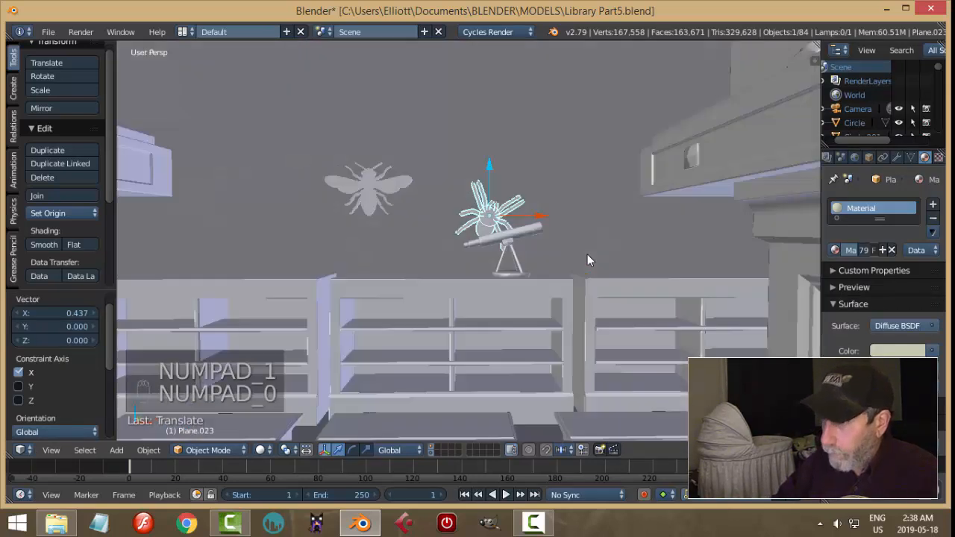
ctrl+drag(459, 69, 465, 441)
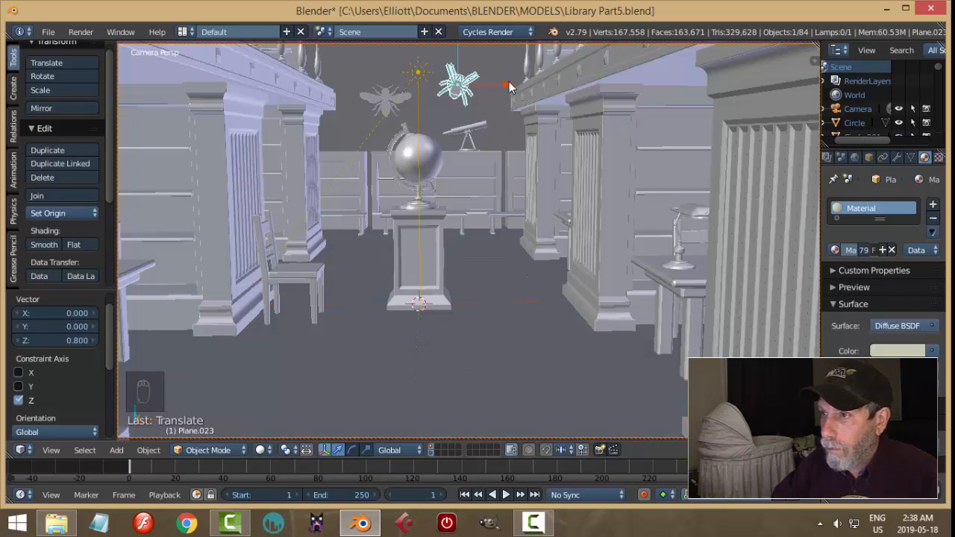
drag(510, 87, 532, 90)
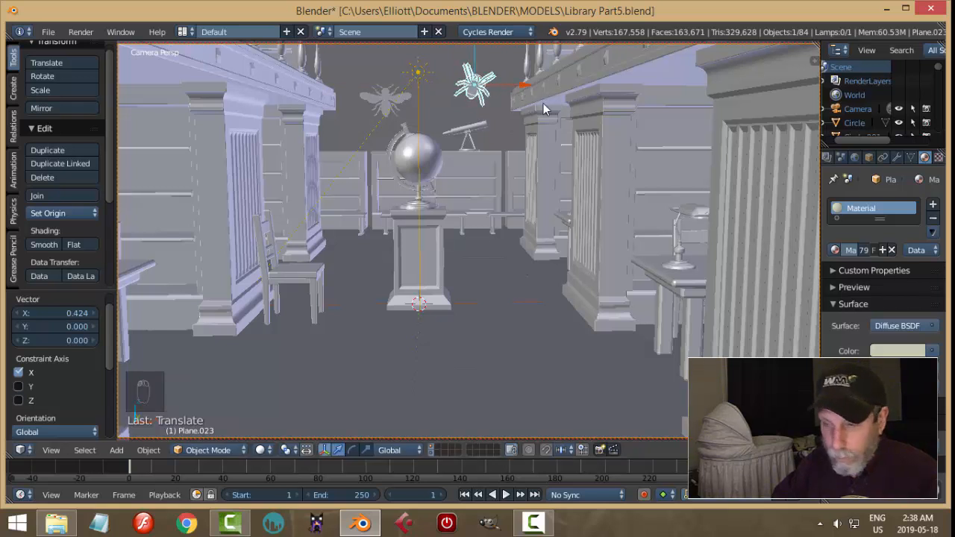
- Deselect everything, save the scene file and render the camera view
key(a)
key(ctrl+s)
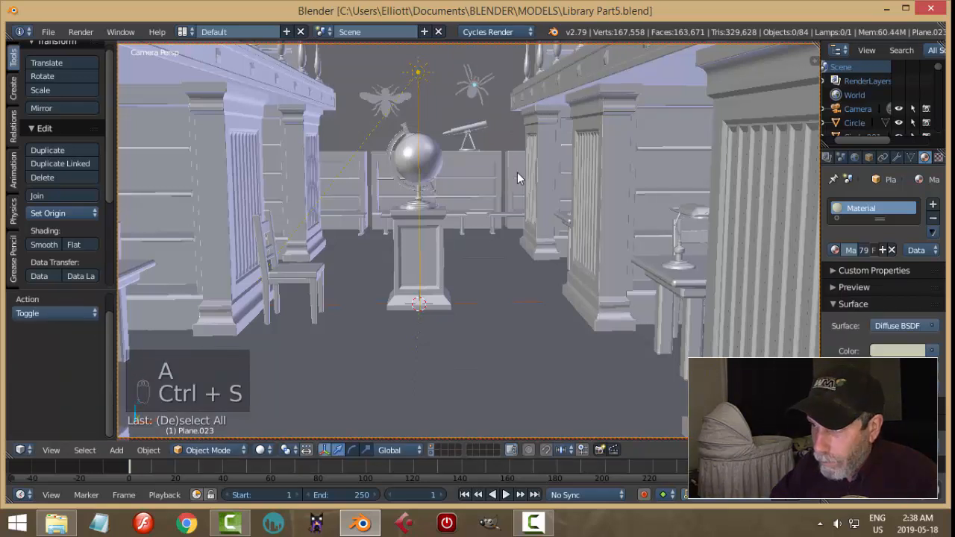
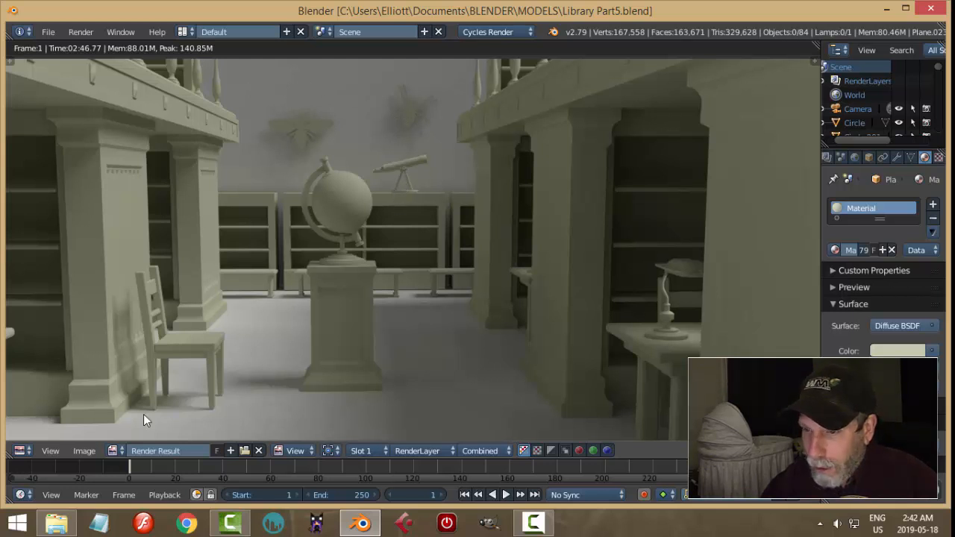
- Save the rendered image as Library_video5a.png, then leave the render result and save the scene file
click(94, 451)
click(124, 365)
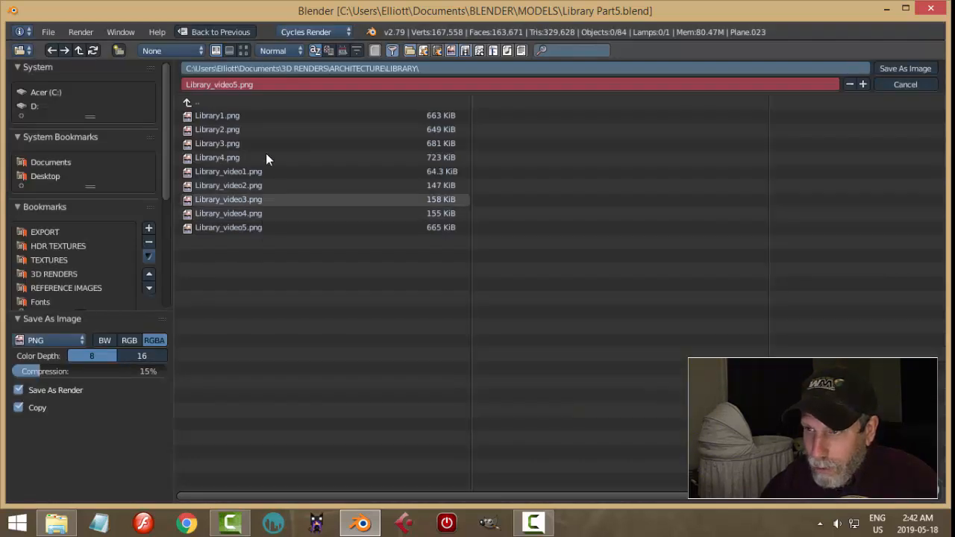
click(231, 85)
click(238, 84)
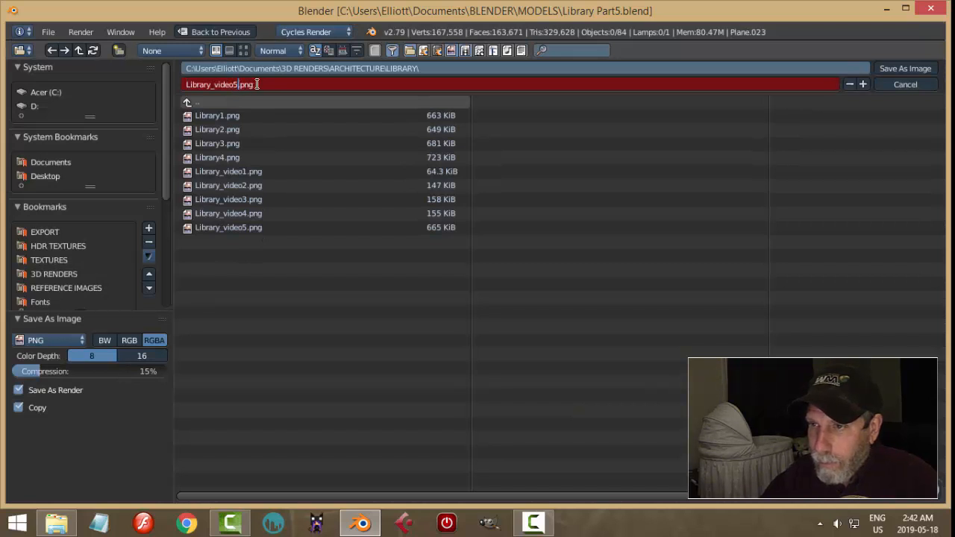
text(a)
key(Return)
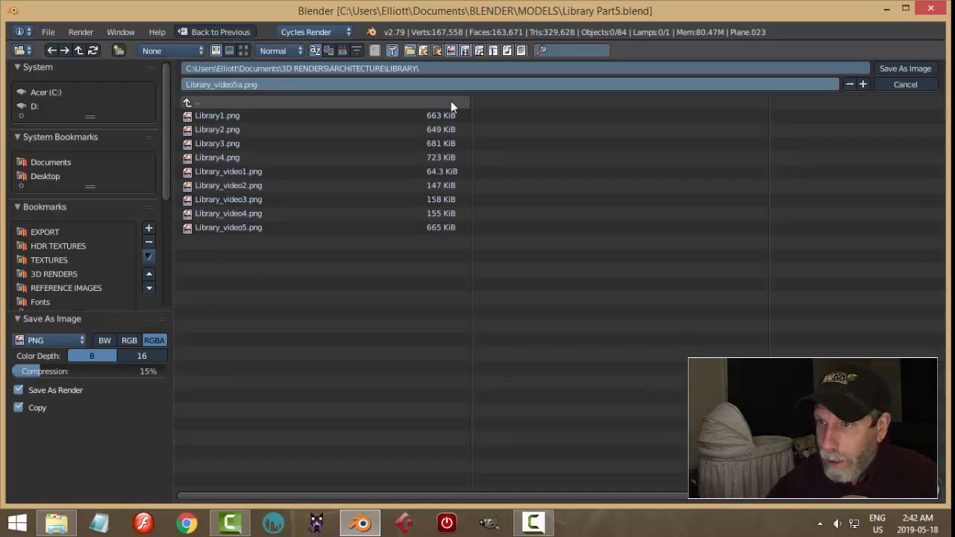
click(906, 71)
key(Escape)
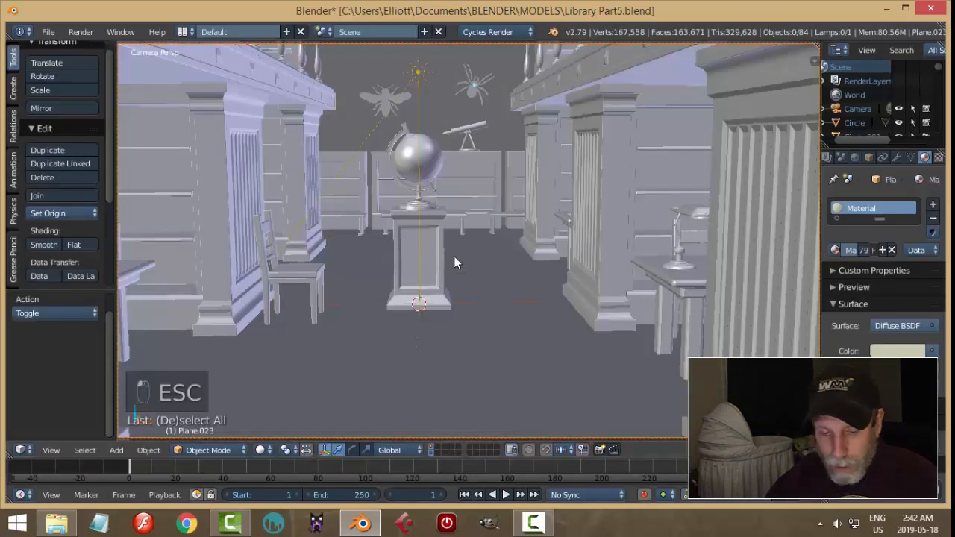
key(ctrl+s)
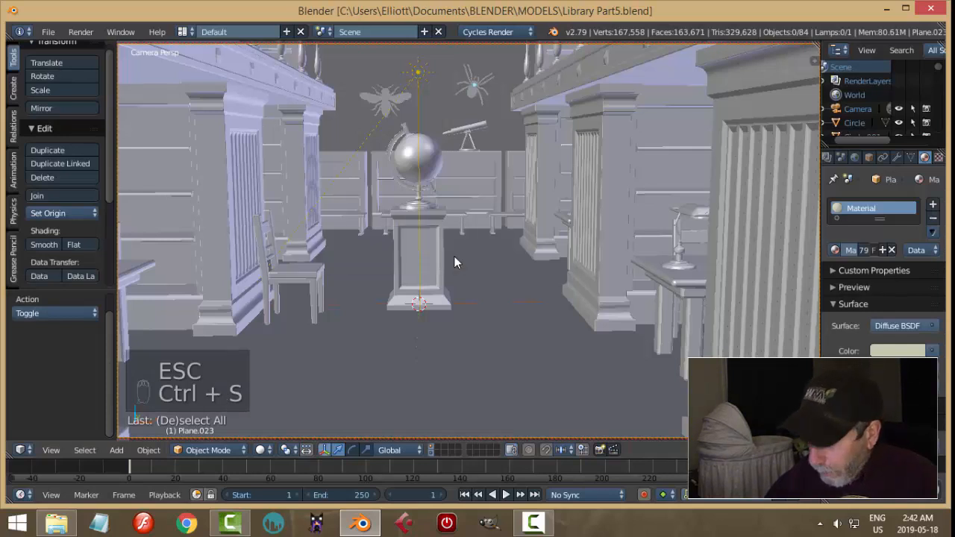
key(KP_0)
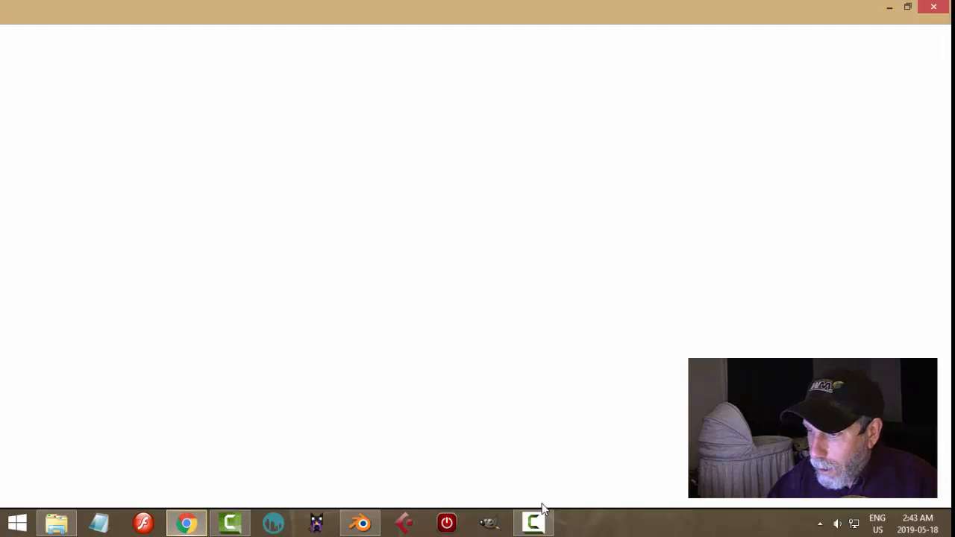
- Switch to Chrome, search for "fish clipart black and white" and open the image results
click(537, 523)
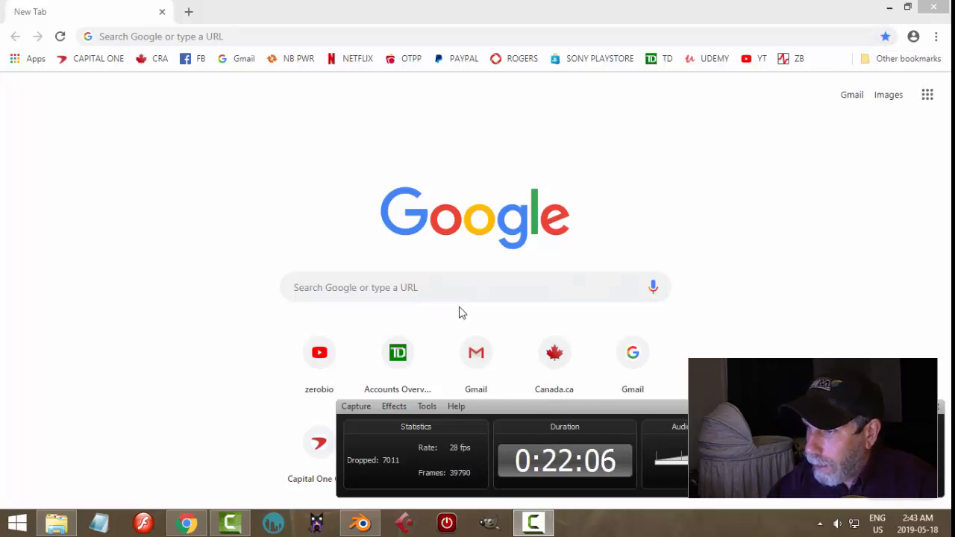
click(926, 406)
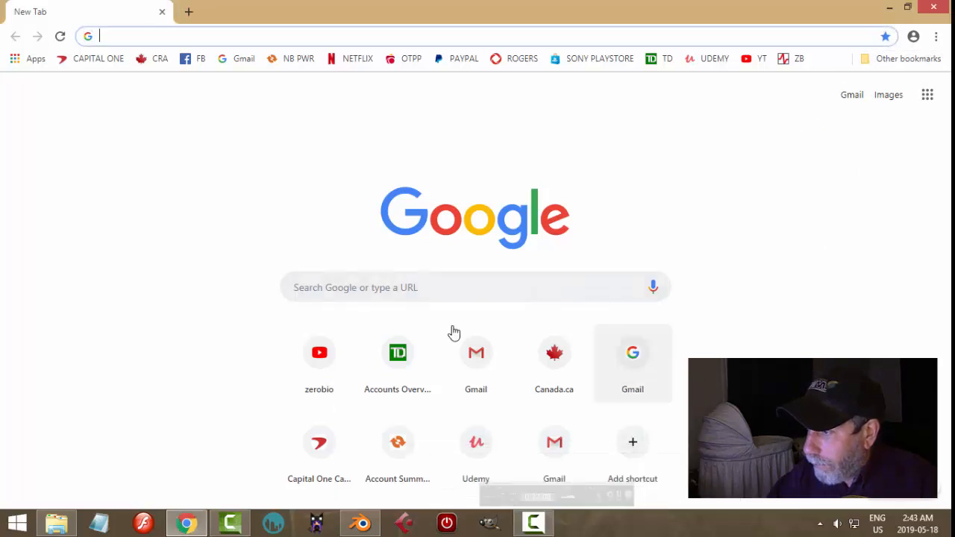
click(449, 285)
text(fish lo)
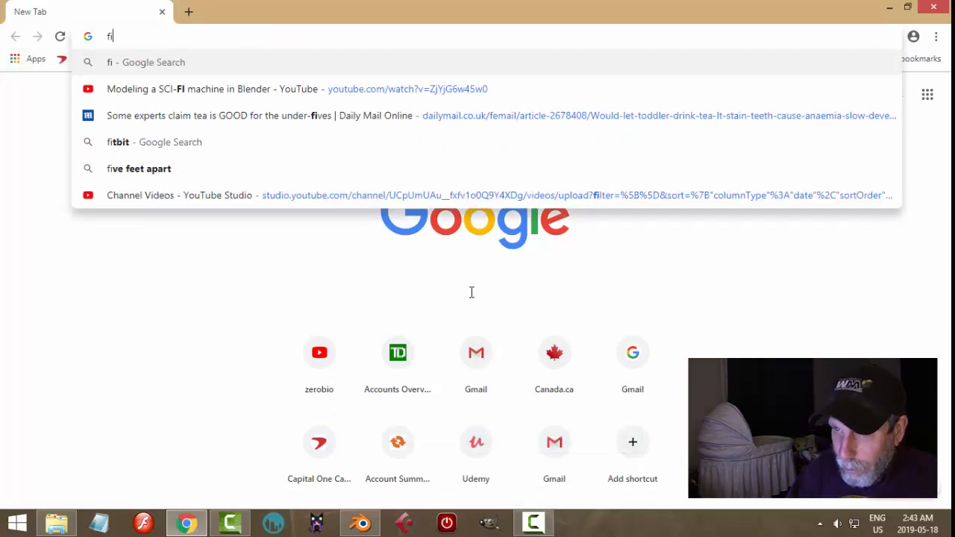
key(BackSpace)
key(BackSpace)
text(ca)
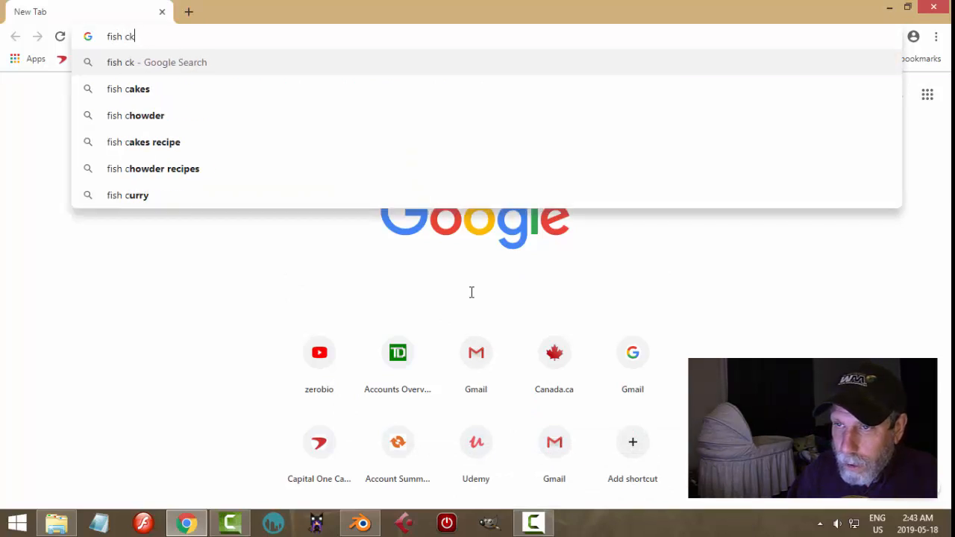
key(BackSpace)
text(lipart b)
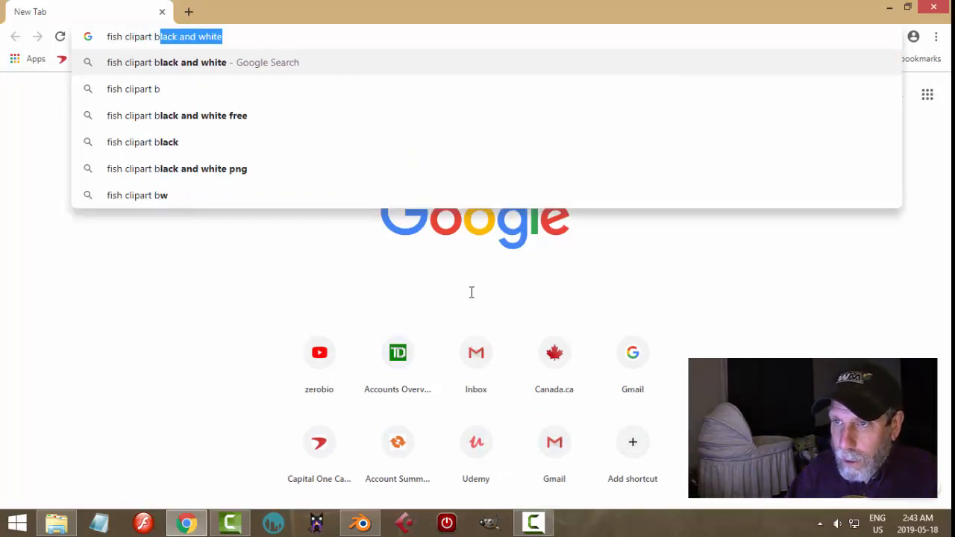
key(Return)
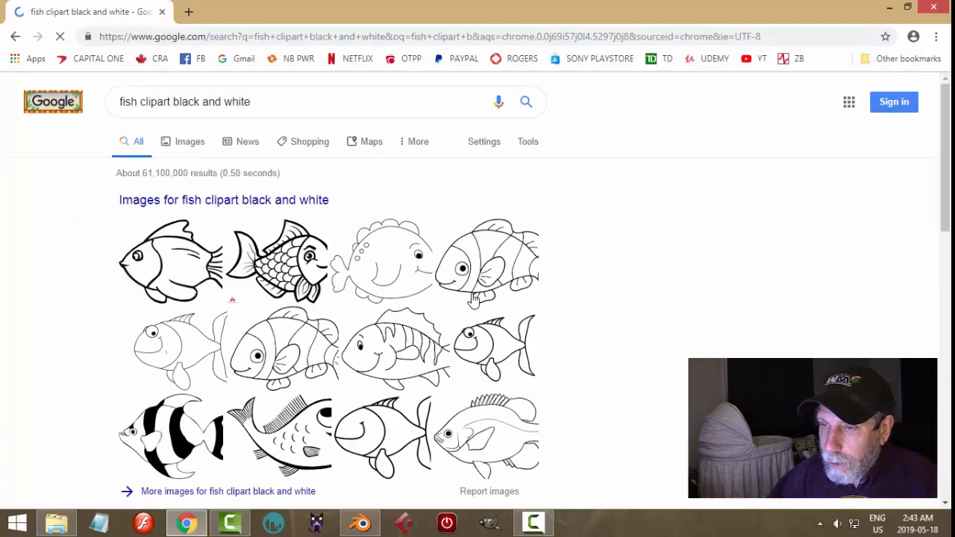
click(272, 201)
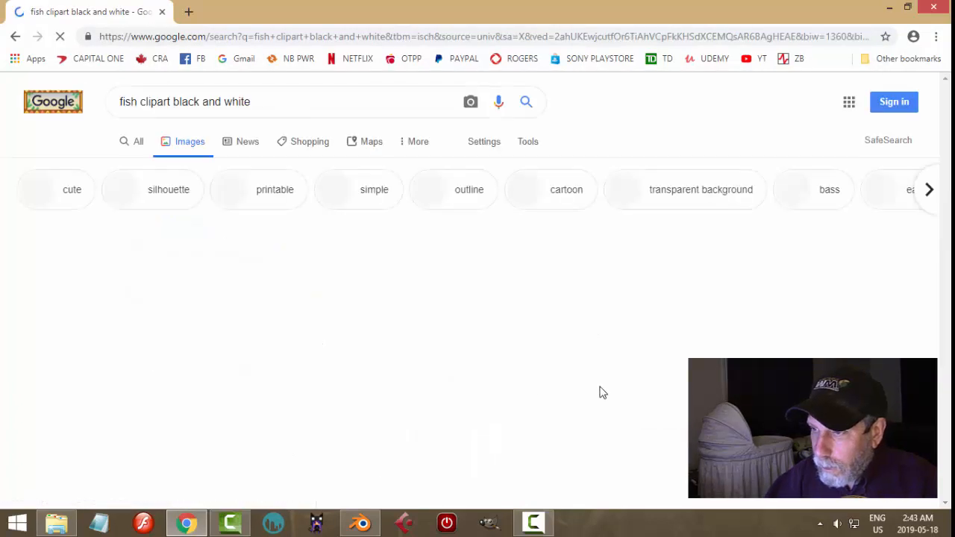
- Find the long side-view fish drawing from wikiclipart.com and save it as download.jpg in the reference images folder
scroll(572, 291, down, 3)
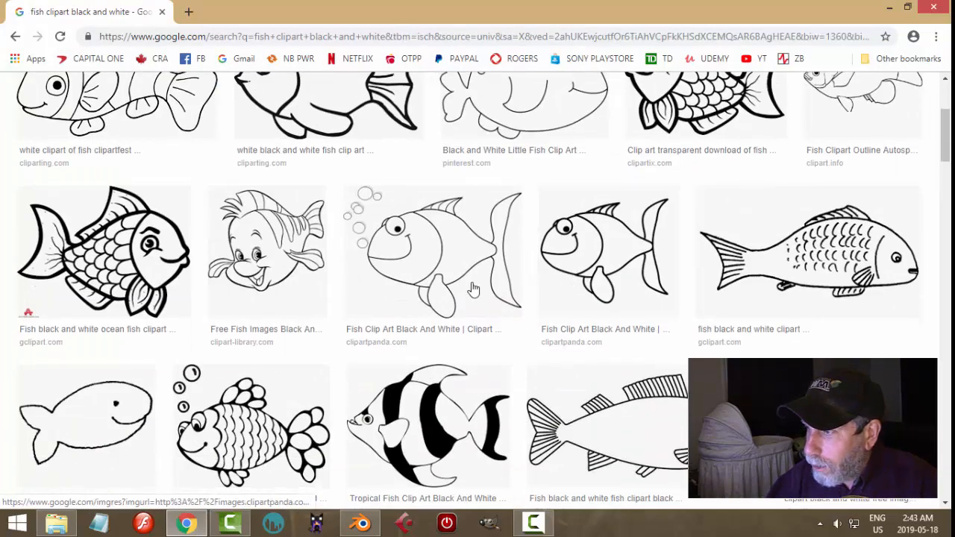
scroll(474, 291, down, 3)
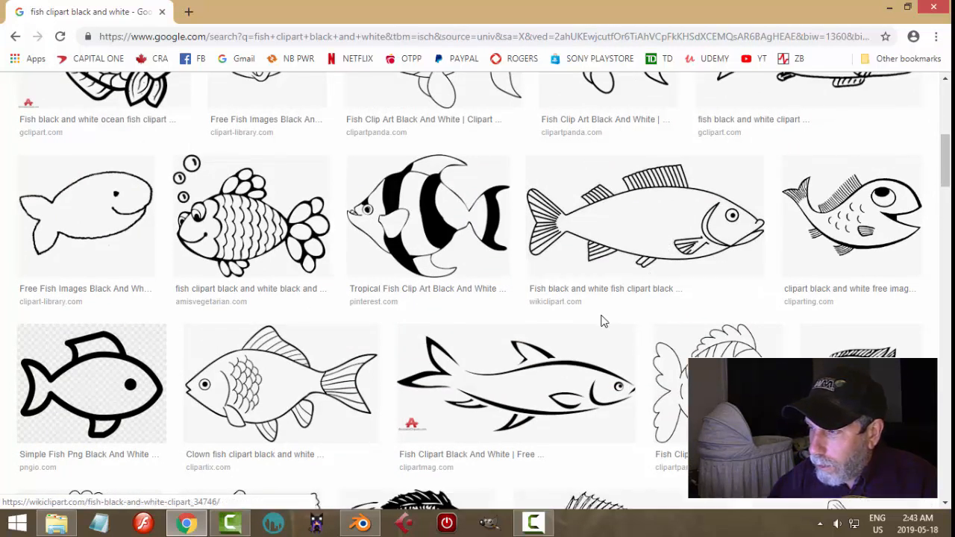
click(624, 235)
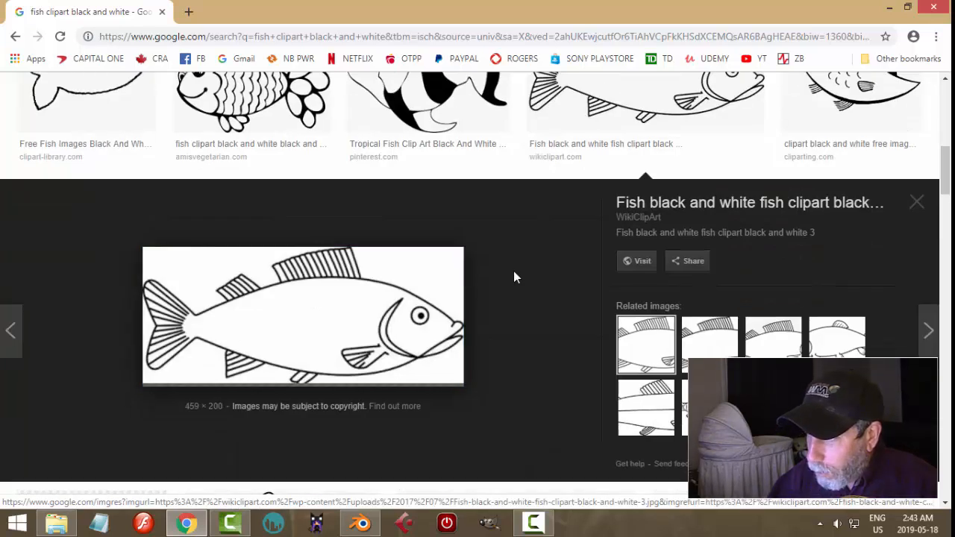
right_click(352, 340)
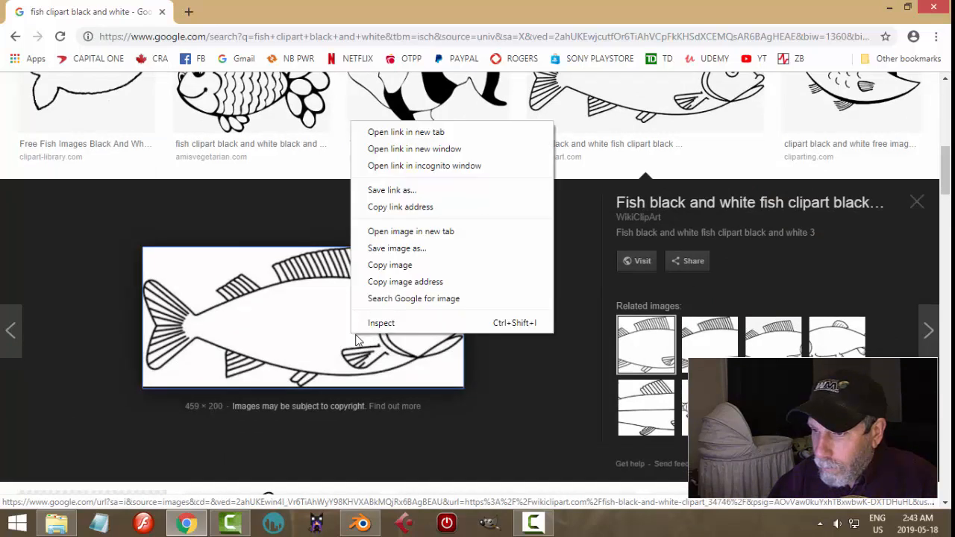
click(428, 250)
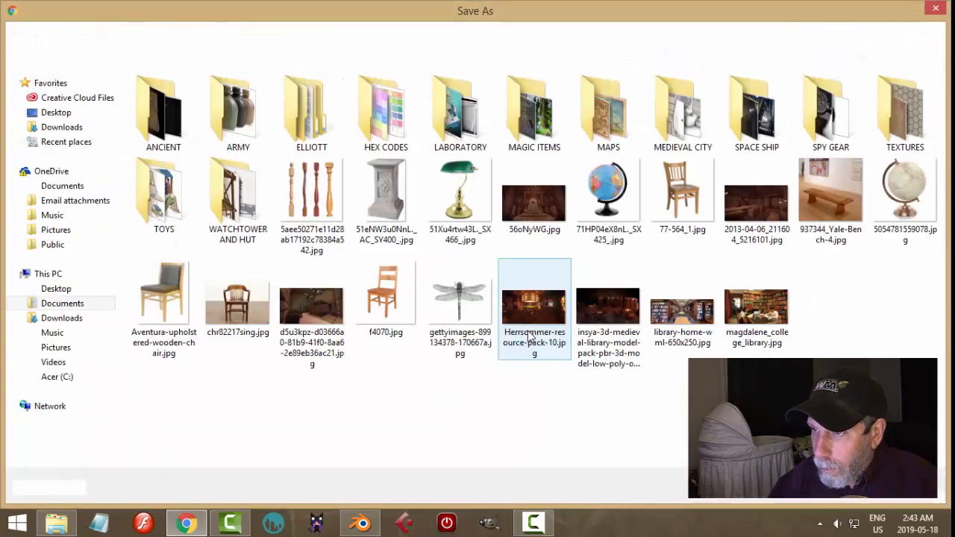
key(Return)
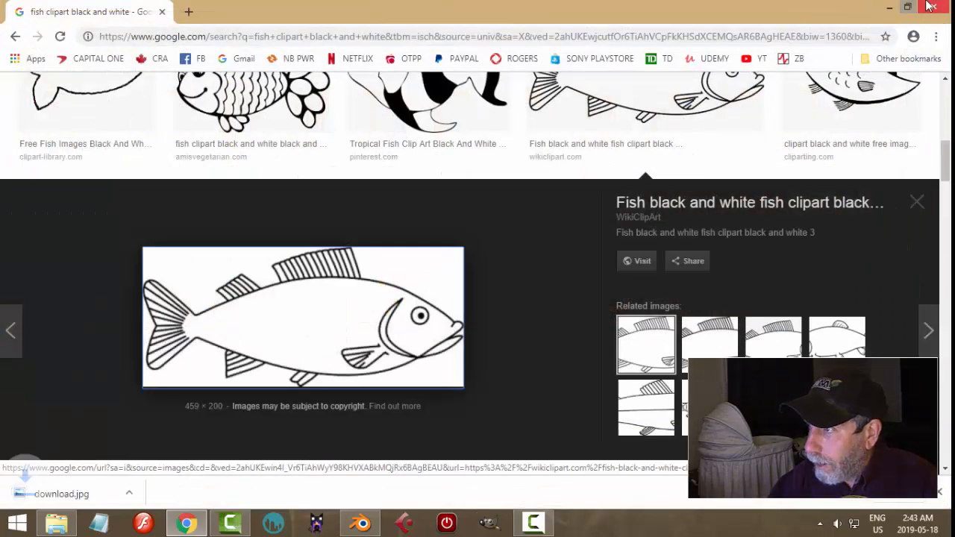
- Switch to Blender and, on the empty second layer, reset the 3D cursor to the origin in front view
key(alt+Tab)
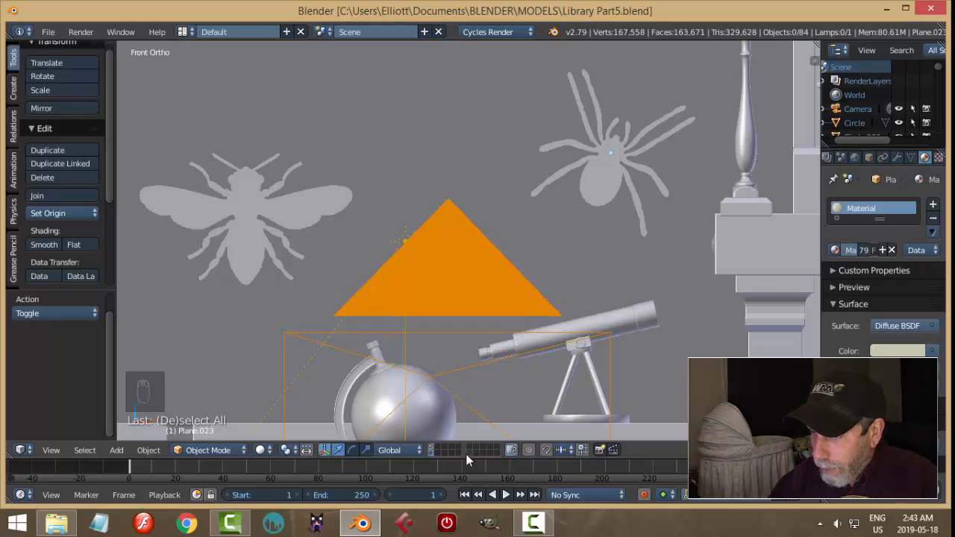
click(439, 446)
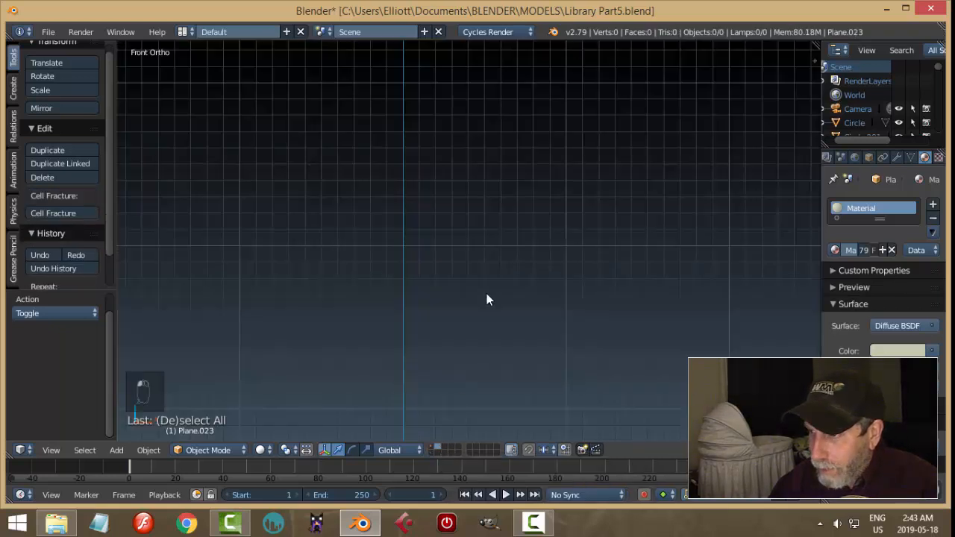
key(shift+c)
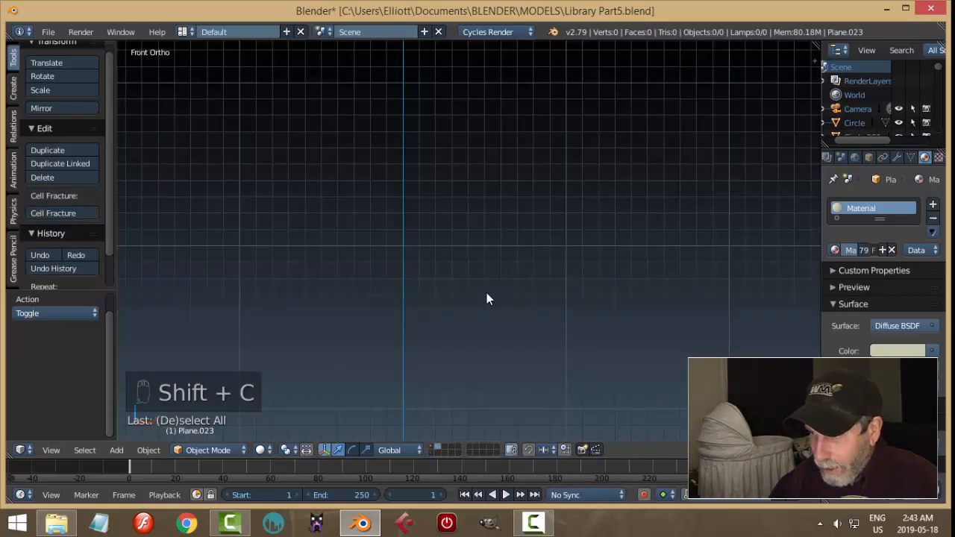
key(KP_1)
scroll(487, 293, down, 9)
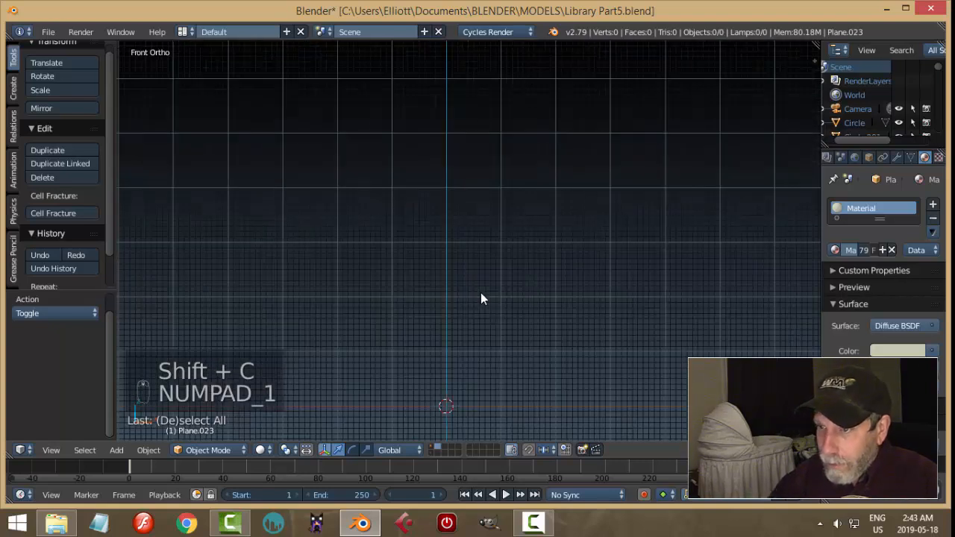
shift+middle_drag(475, 321, 450, 218)
- Add a background image slot restricted to the front view
key(n)
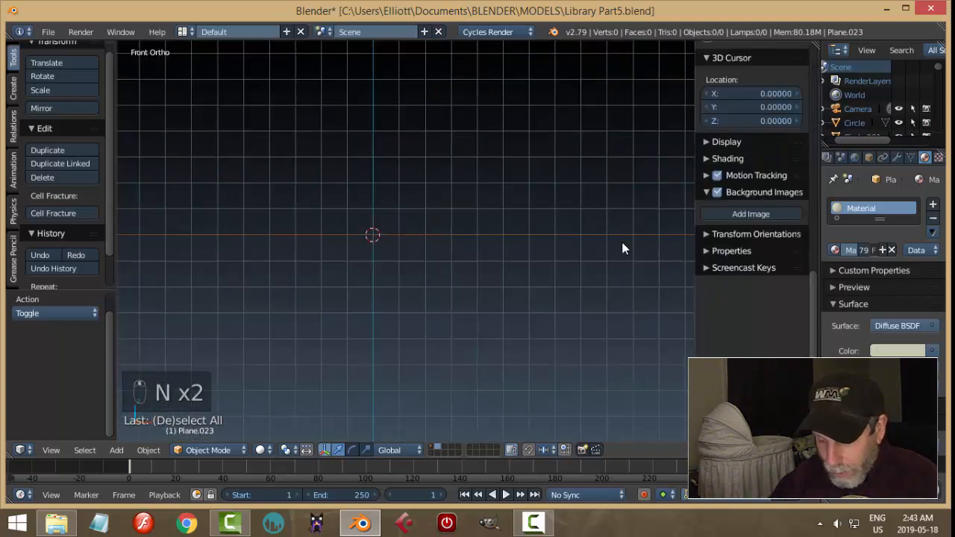
scroll(775, 197, up, 1)
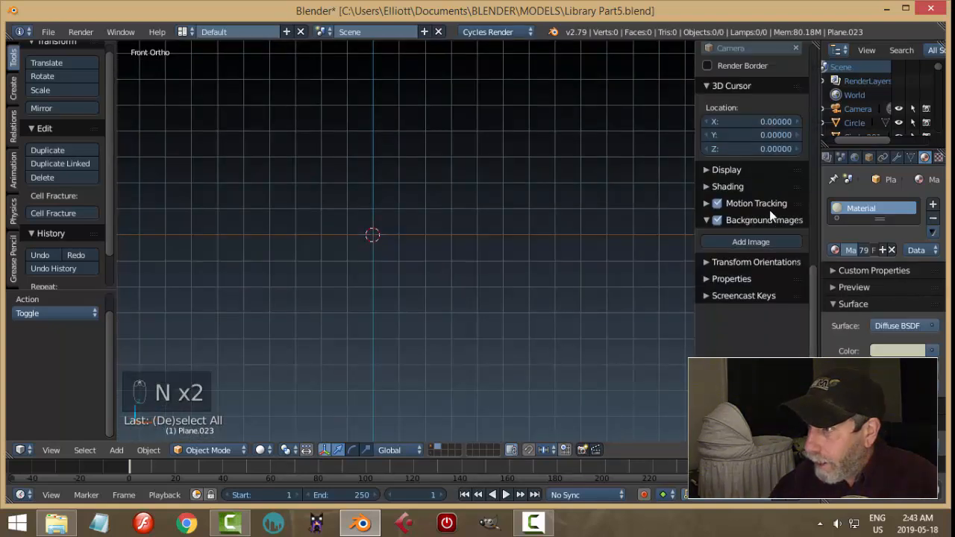
click(707, 222)
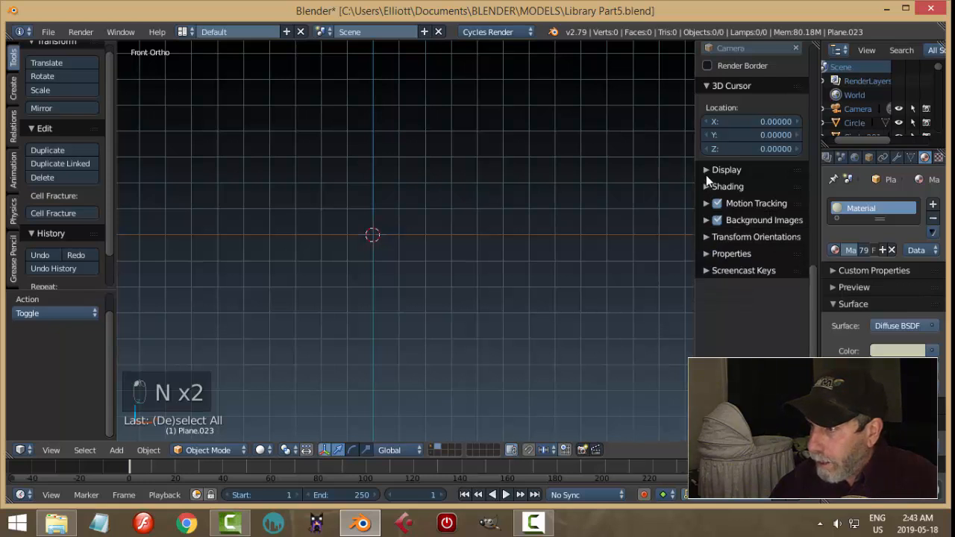
click(707, 220)
click(762, 242)
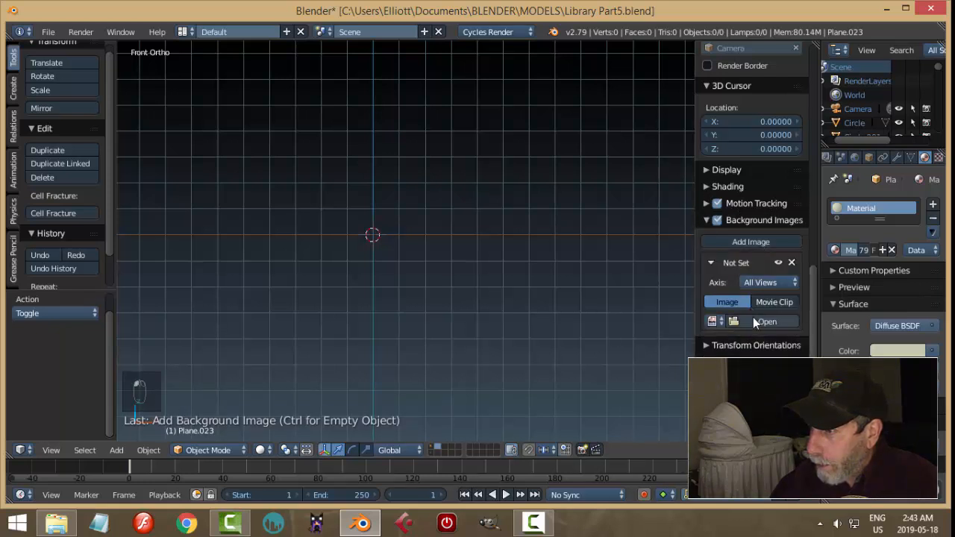
click(761, 282)
click(624, 267)
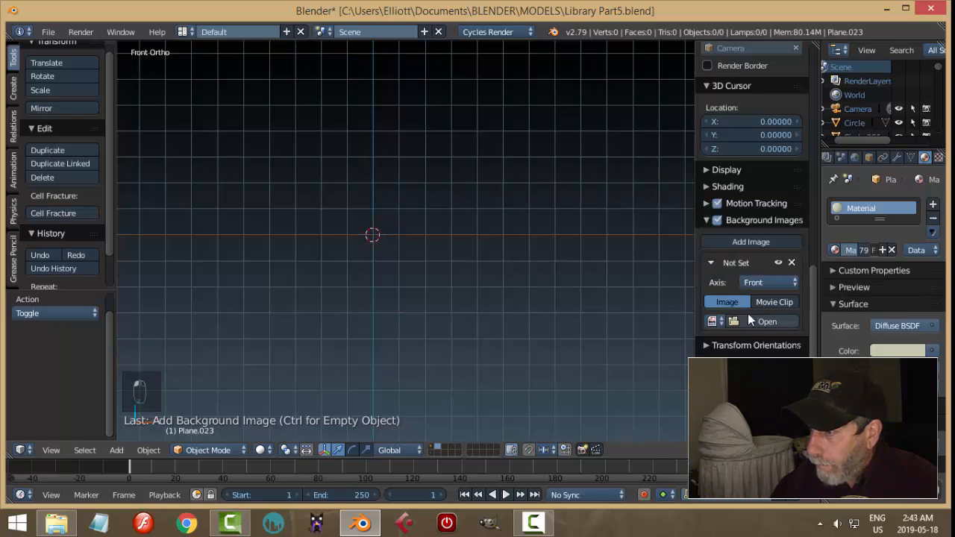
- Load the fish drawing download.jpg from the REFERENCE IMAGES folder as the front view's background image
click(749, 320)
click(66, 288)
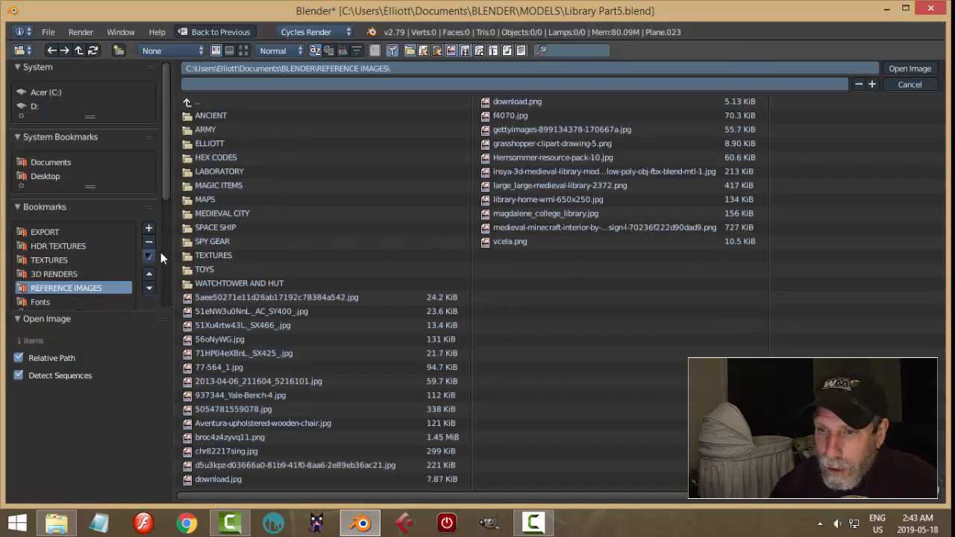
click(244, 50)
scroll(471, 250, down, 3)
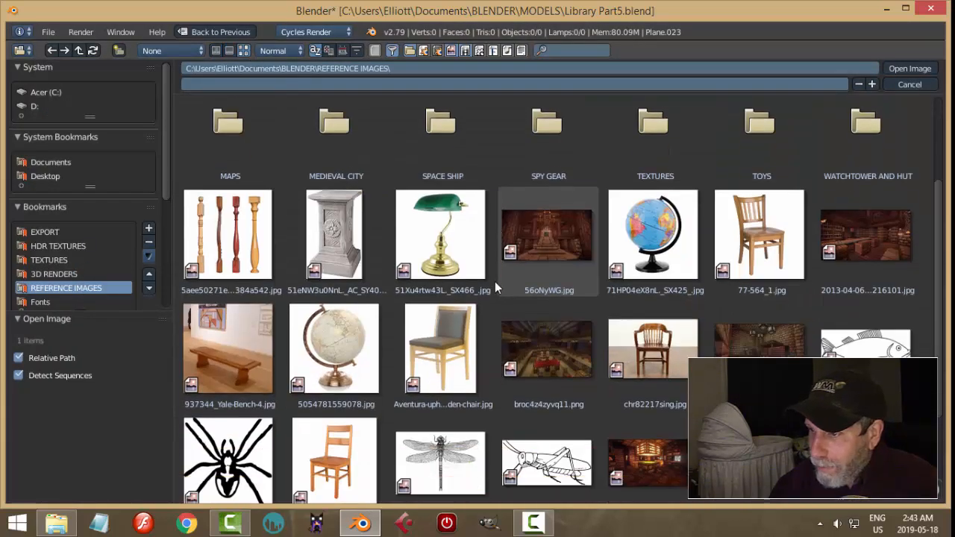
click(865, 319)
click(912, 67)
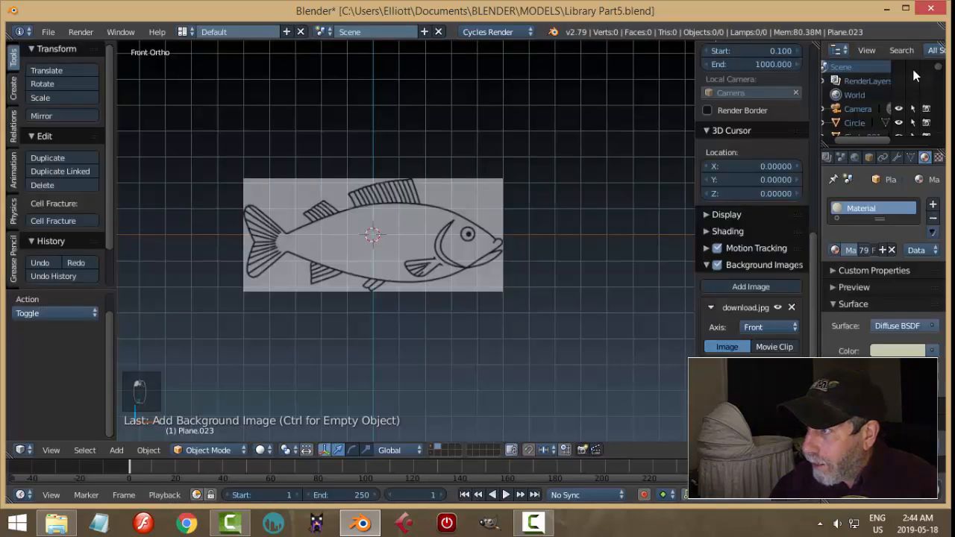
key(n)
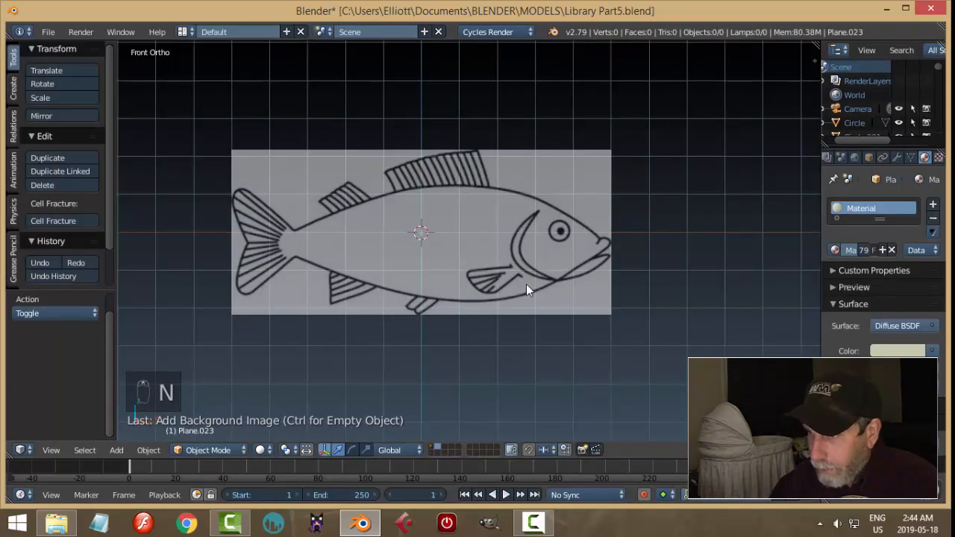
- Add a plane at the origin, rotate it 90 degrees about the X axis and enter Edit Mode
key(shift+a)
mouse_move(537, 284)
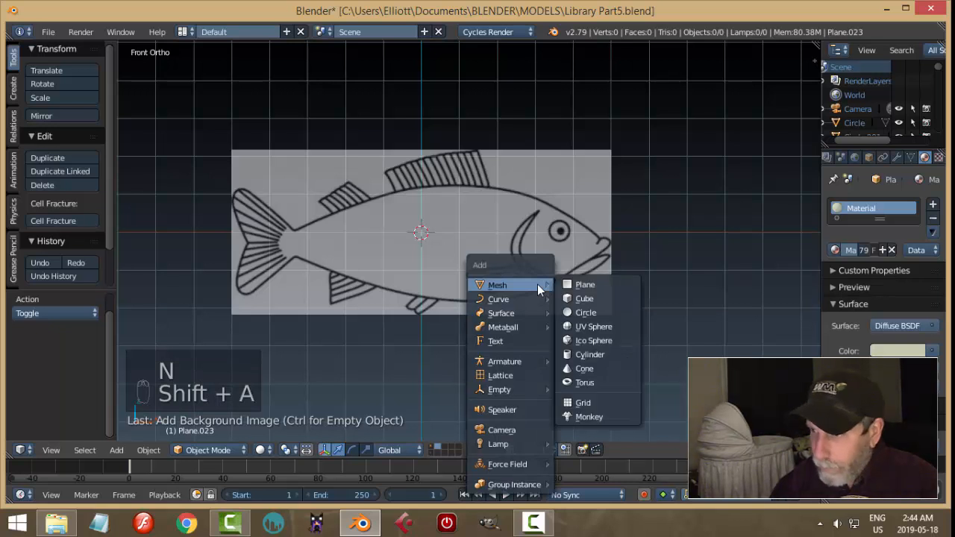
click(581, 284)
key(r)
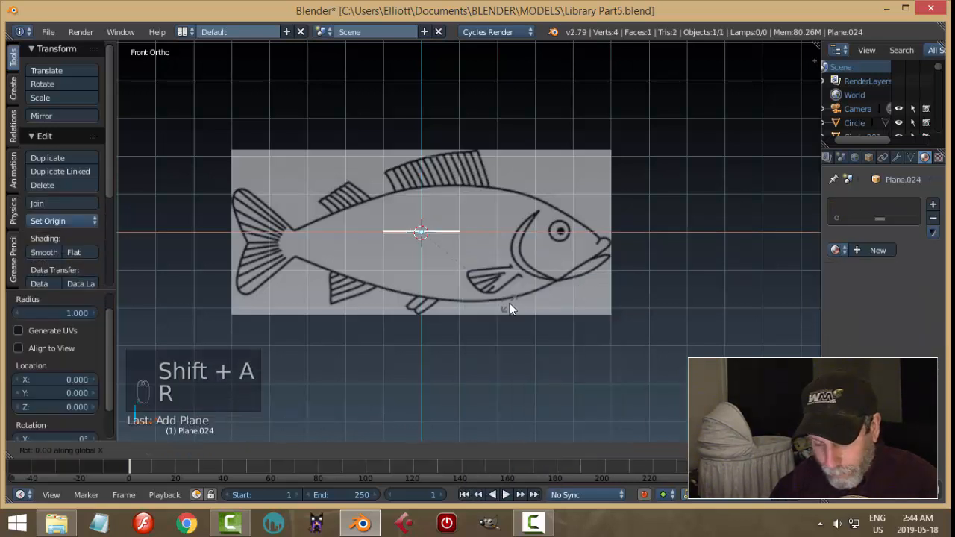
key(x)
key(9)
key(0)
key(Return)
key(Tab)
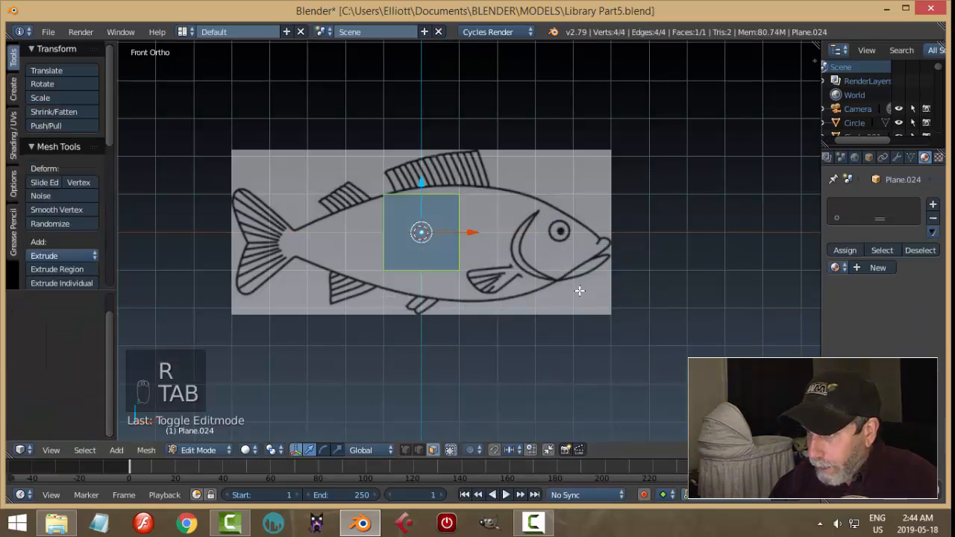
- Merge the plane's vertices at center into one vertex and move it down along Z onto the fish's belly line
key(ctrl+Tab)
click(564, 265)
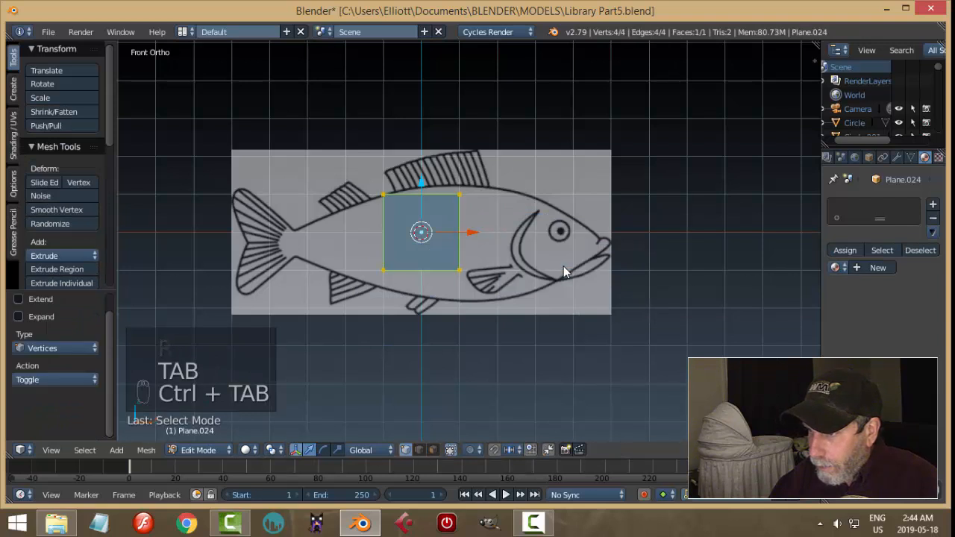
key(alt+m)
click(531, 308)
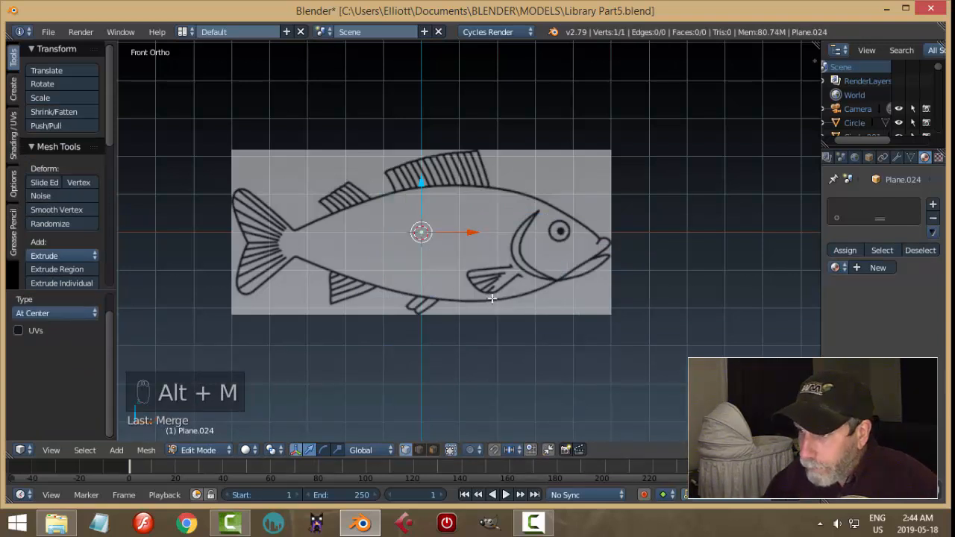
scroll(411, 194, up, 3)
drag(390, 177, 383, 284)
shift+middle_drag(456, 306, 574, 242)
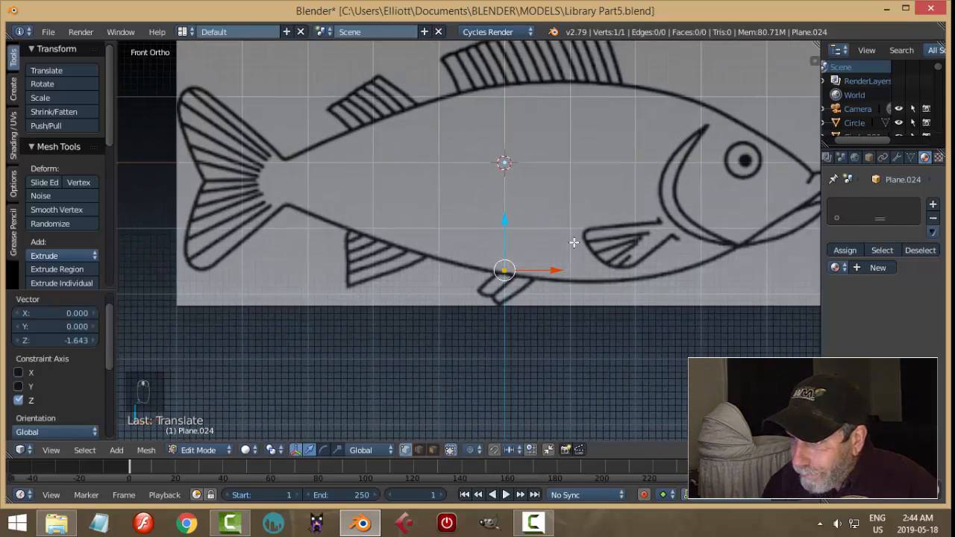
- Extrude a chain of vertices along the belly outline toward the tail, up to the anal fin's front corner
key(e)
right_click(552, 245)
key(g)
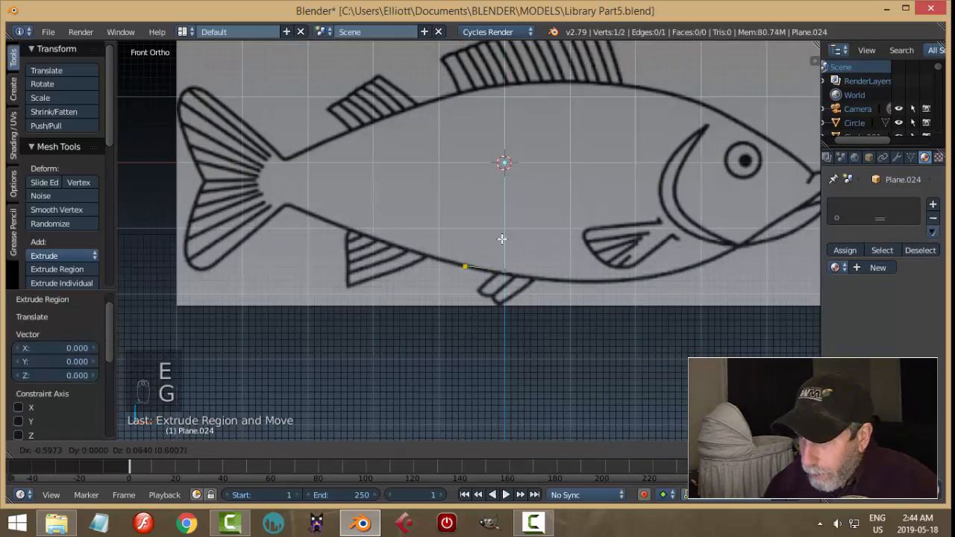
click(502, 239)
key(e)
right_click(498, 238)
key(g)
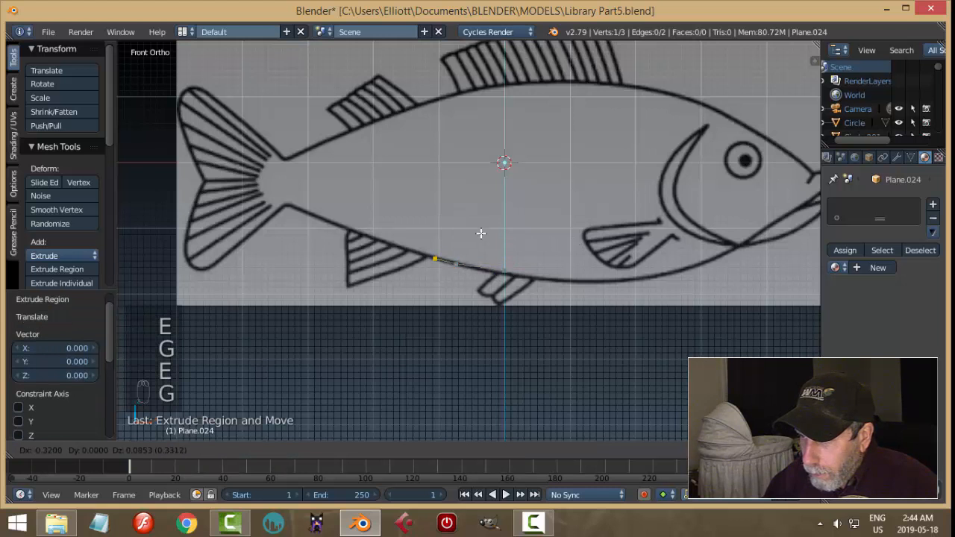
click(482, 232)
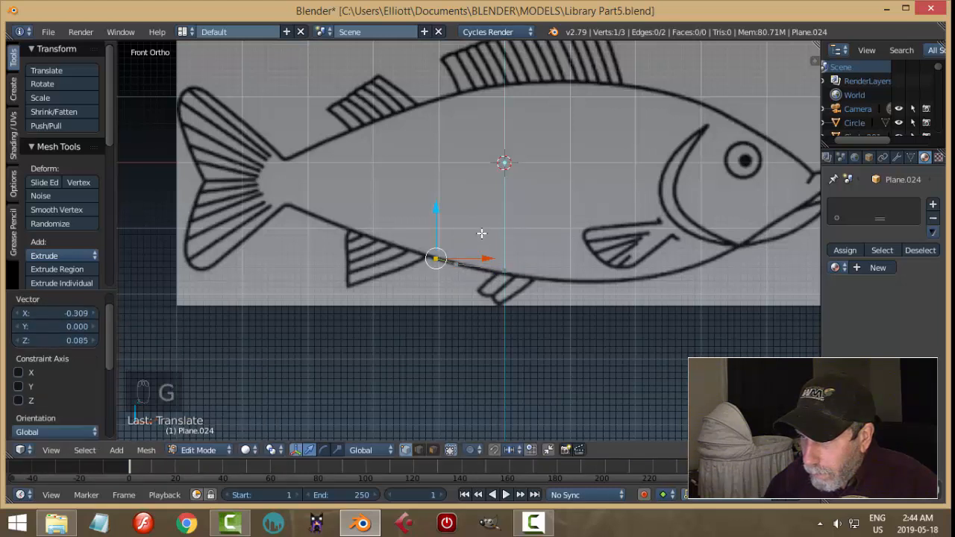
key(e)
right_click(482, 231)
key(g)
click(473, 232)
key(e)
right_click(475, 232)
key(g)
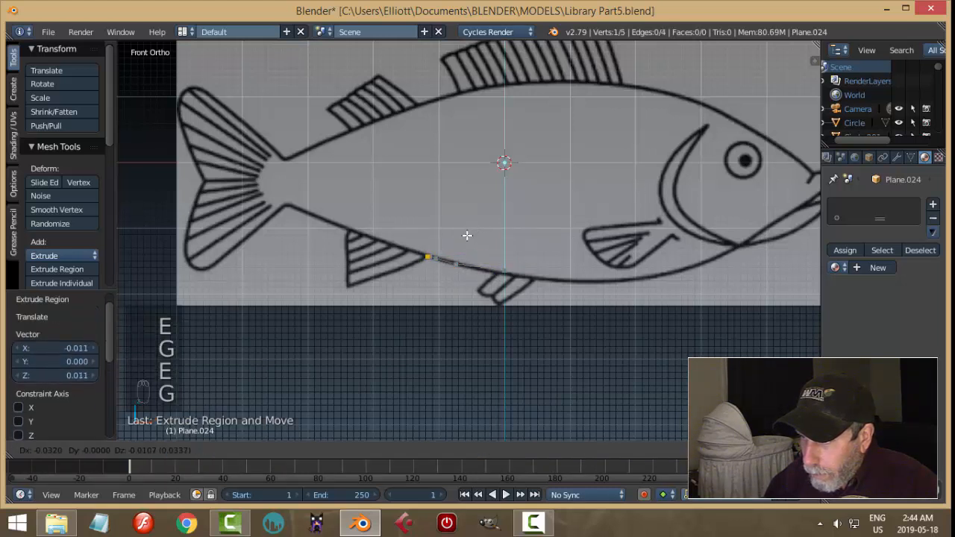
click(466, 236)
- Extrude vertices along the anal fin's lower edge to its pointed tip
key(e)
right_click(464, 237)
key(g)
click(434, 251)
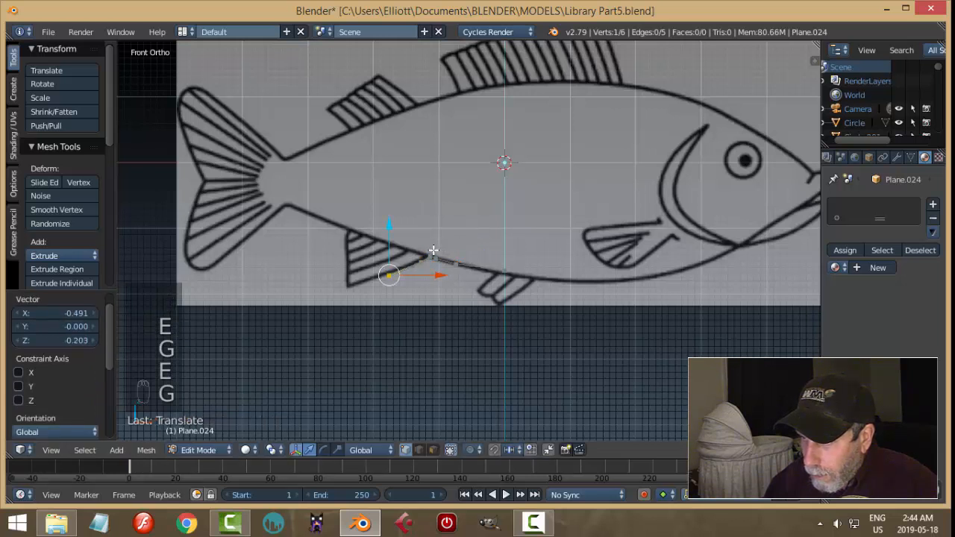
key(e)
right_click(415, 257)
key(g)
key(e)
click(407, 260)
key(g)
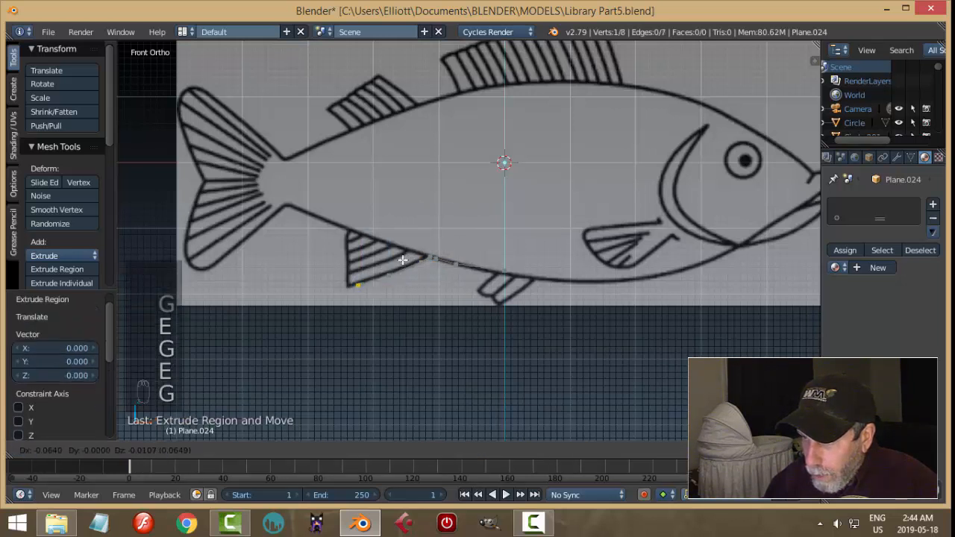
click(398, 261)
- Extrude vertices up the anal fin's vertical rear edge until the chain meets the body outline
key(e)
click(397, 260)
key(g)
click(393, 255)
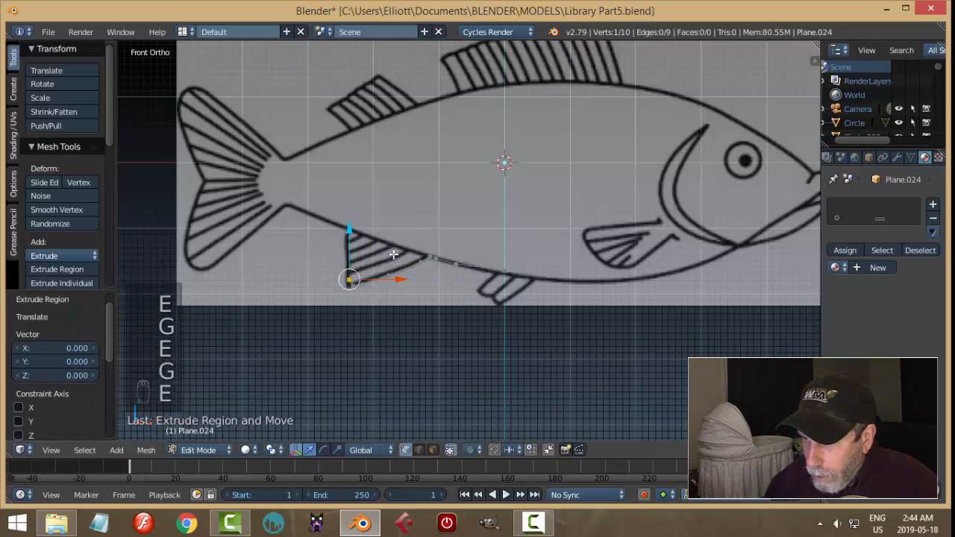
key(e)
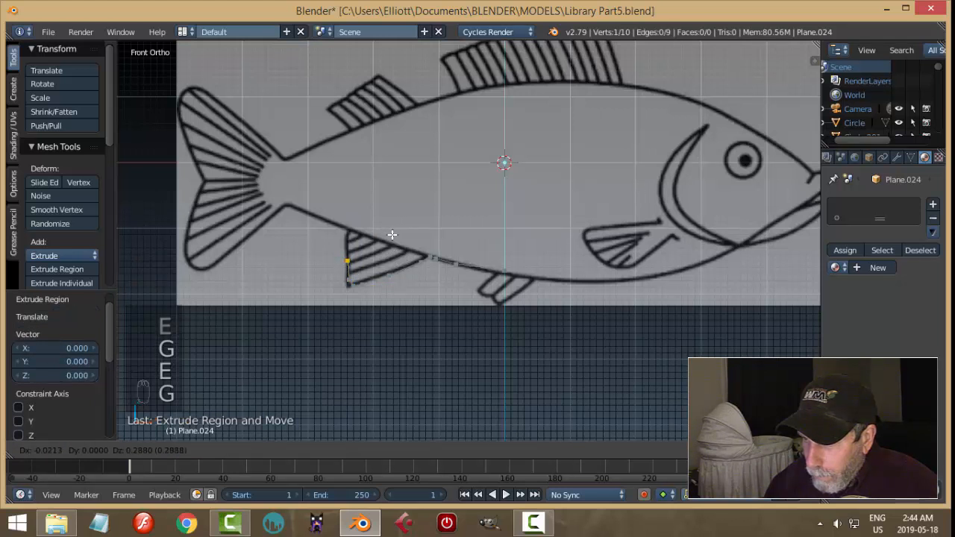
click(392, 235)
key(e)
click(390, 234)
key(g)
click(389, 220)
key(e)
click(389, 220)
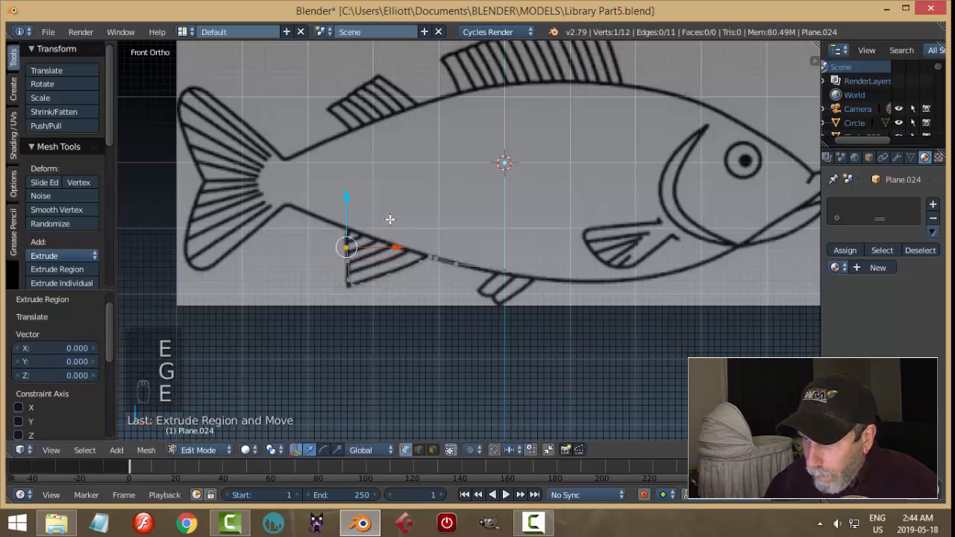
key(g)
click(388, 209)
key(e)
click(389, 205)
key(g)
click(389, 202)
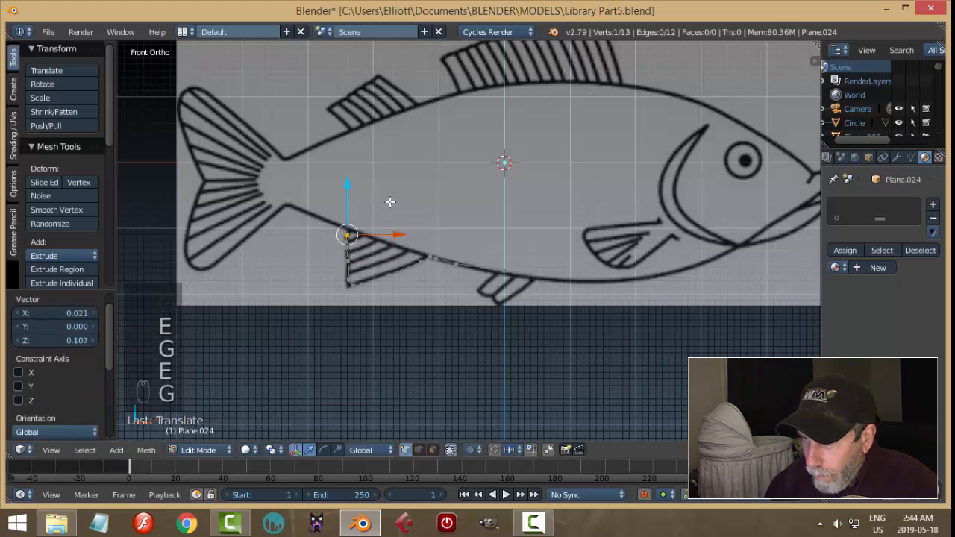
key(e)
click(390, 200)
key(g)
click(393, 192)
key(e)
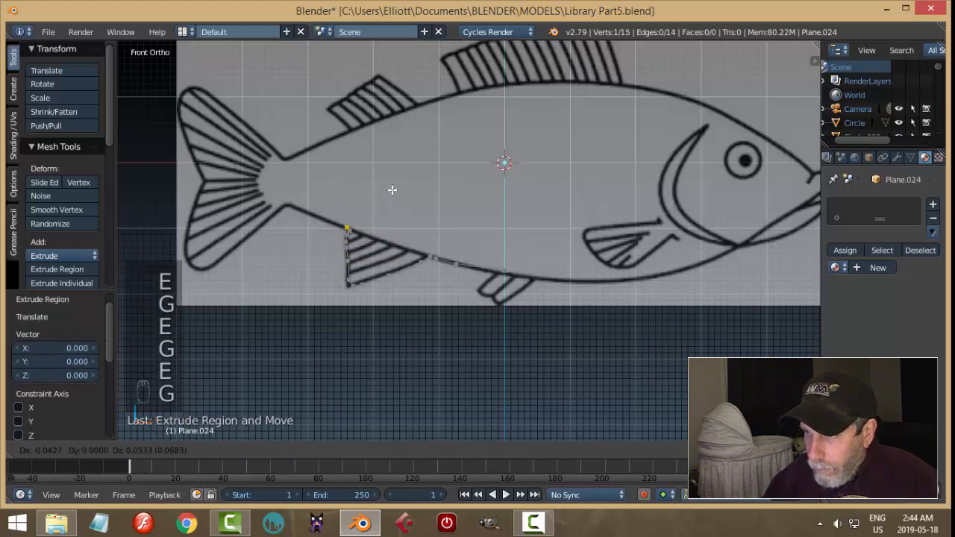
click(386, 185)
- Extrude a vertex along the lower body outline from the anal fin to the base of the tail
key(e)
click(385, 185)
key(g)
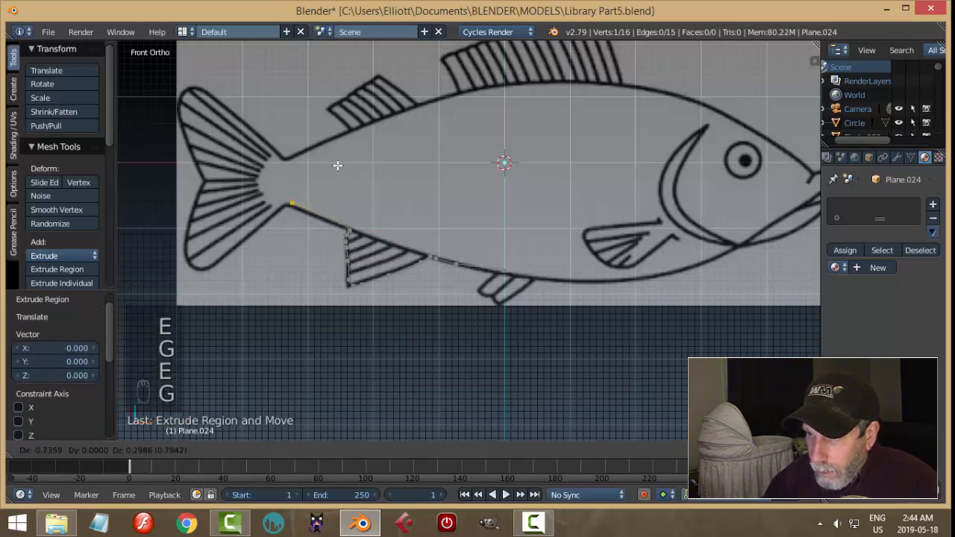
click(337, 164)
- Extrude vertices from the tail base down along the lower edge of the tail fin's lower lobe
shift+middle_drag(389, 167, 456, 175)
scroll(456, 175, up, 1)
key(e)
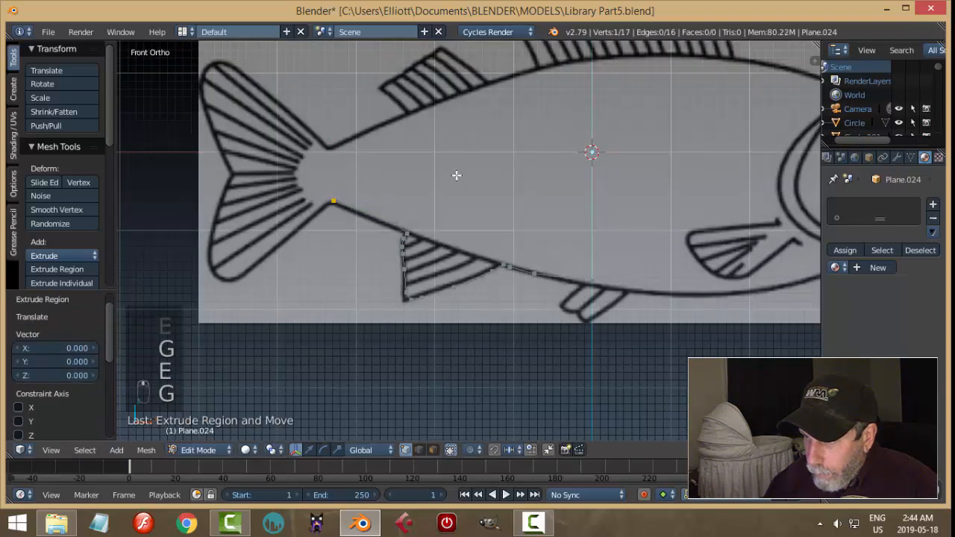
click(437, 190)
key(e)
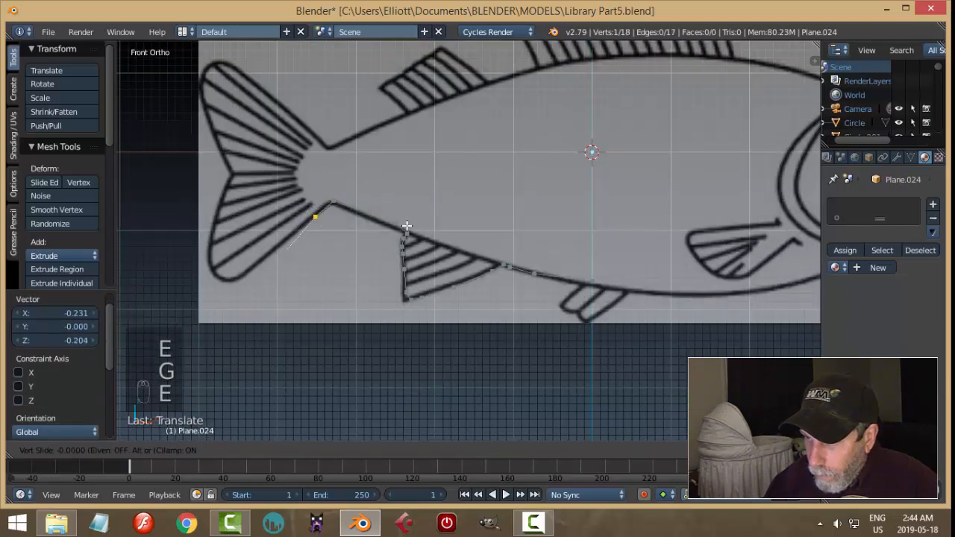
click(366, 251)
- Extrude vertices around the rounded tip of the tail fin's lower lobe
key(e)
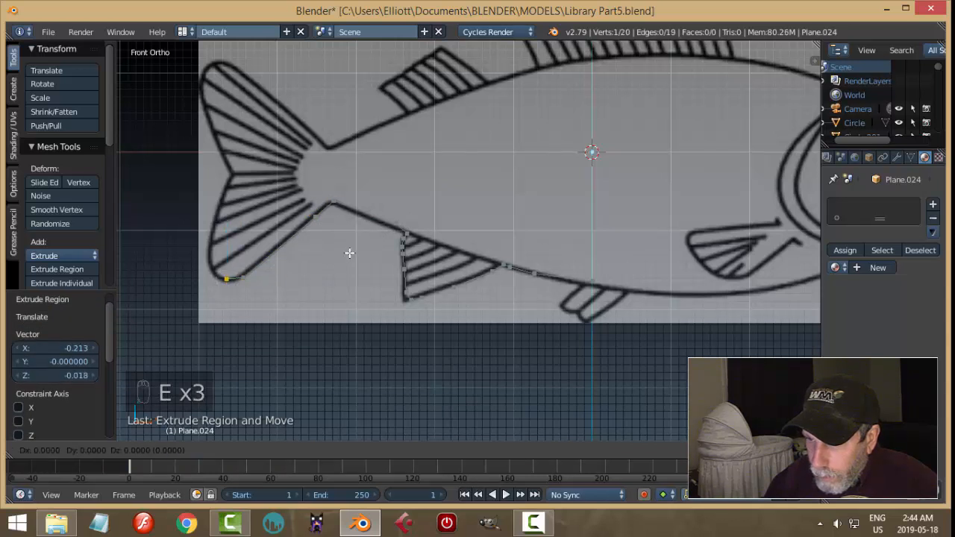
click(349, 253)
key(g)
click(338, 247)
key(e)
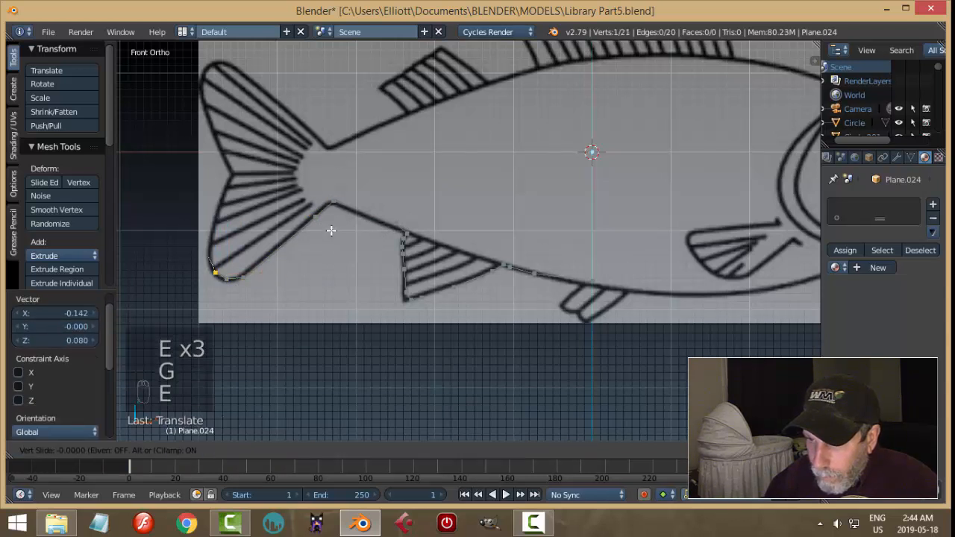
click(330, 229)
key(e)
click(331, 229)
key(g)
click(333, 210)
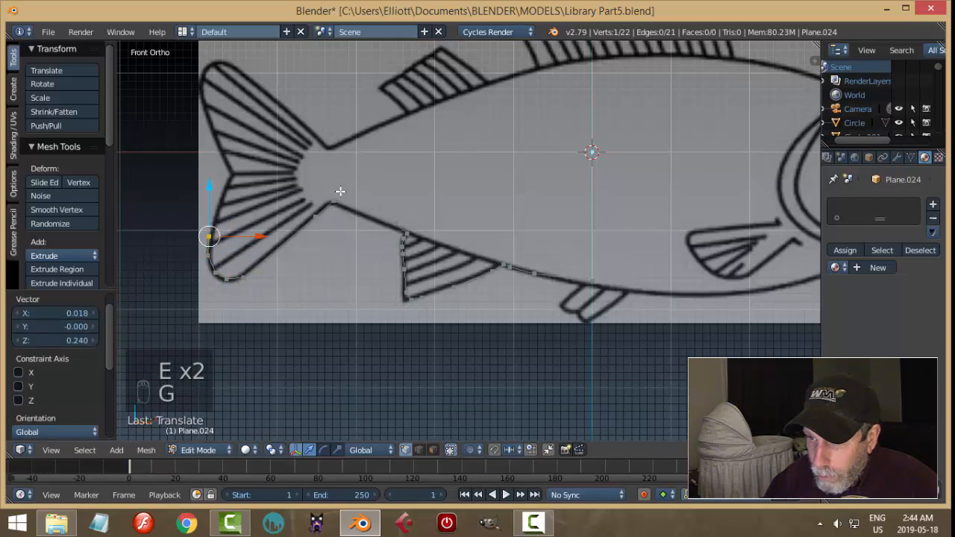
- Extrude vertices up the rear edge of the tail's lower lobe to the notch in the middle of the tail
shift+middle_drag(343, 192, 394, 223)
key(e)
click(393, 221)
key(g)
click(400, 199)
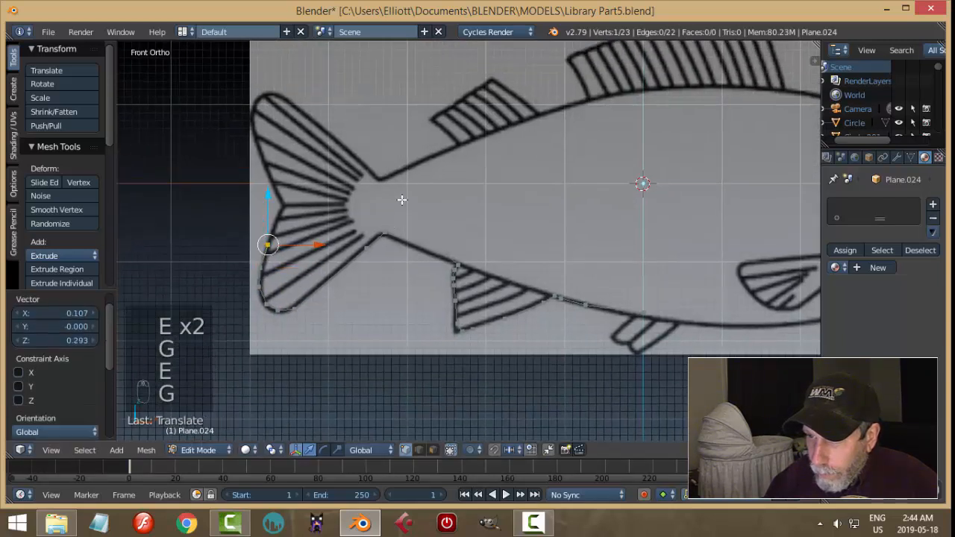
key(e)
click(402, 198)
key(g)
click(412, 174)
shift+middle_drag(411, 174, 453, 219)
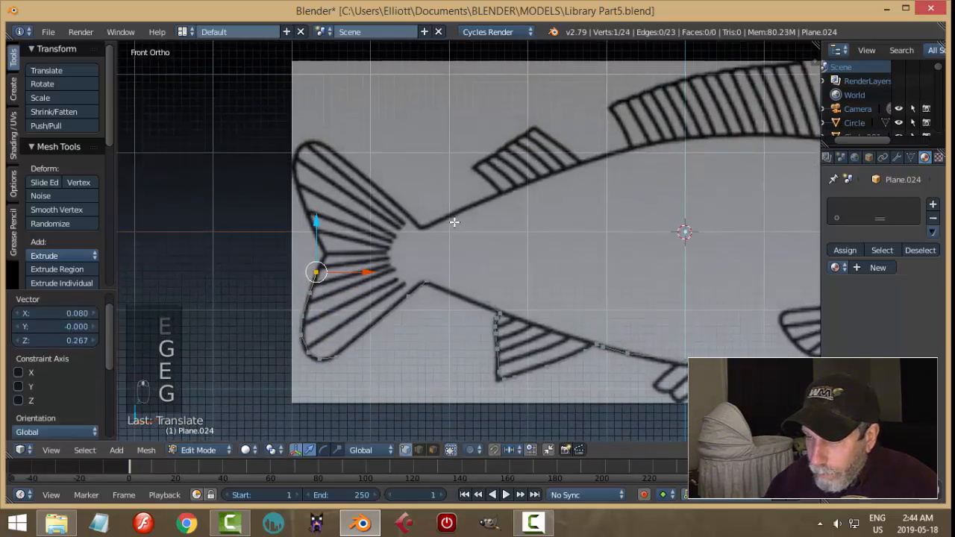
key(e)
click(455, 218)
key(g)
click(464, 201)
key(e)
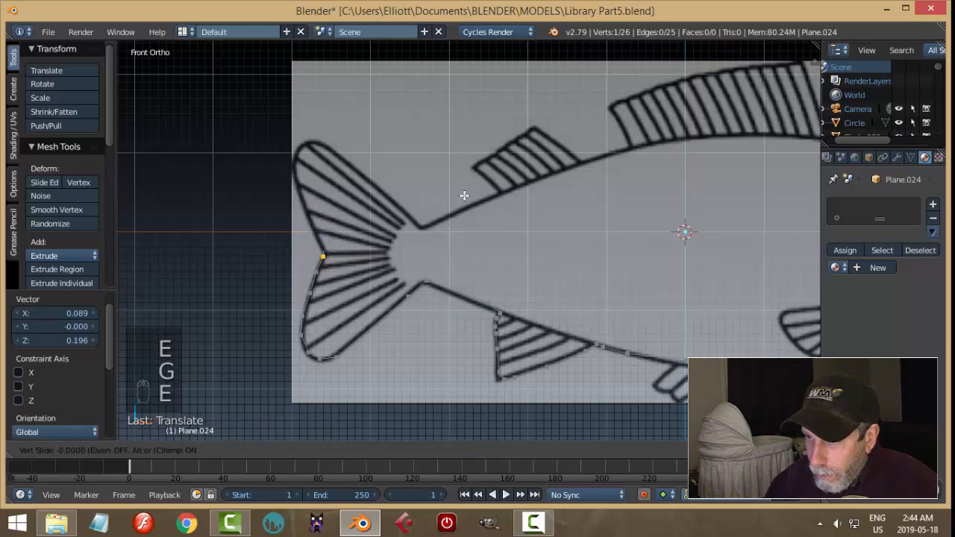
click(464, 192)
- Extrude vertices from the tail notch up the rear edge of the tail's upper lobe
key(e)
click(463, 189)
key(g)
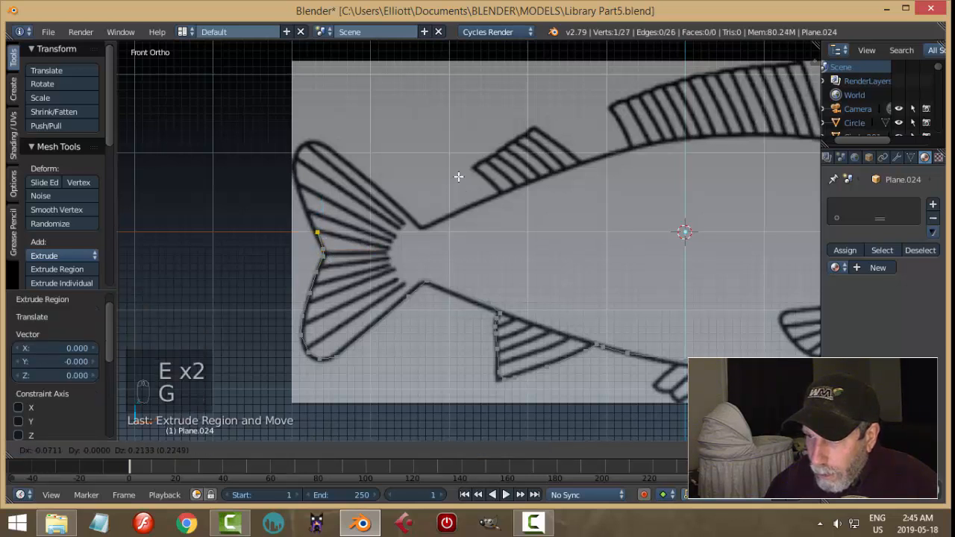
click(458, 177)
shift+middle_drag(458, 176, 490, 233)
key(e)
click(479, 210)
key(g)
click(473, 203)
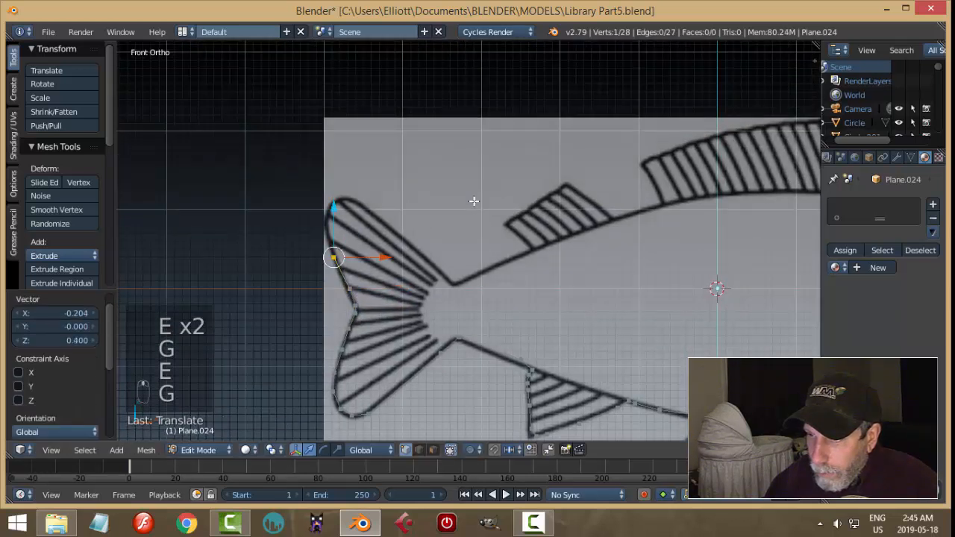
- Extrude vertices along the last part of the upper lobe's rear edge and into its rounded tip
key(e)
click(471, 196)
key(g)
click(468, 184)
key(e)
key(g)
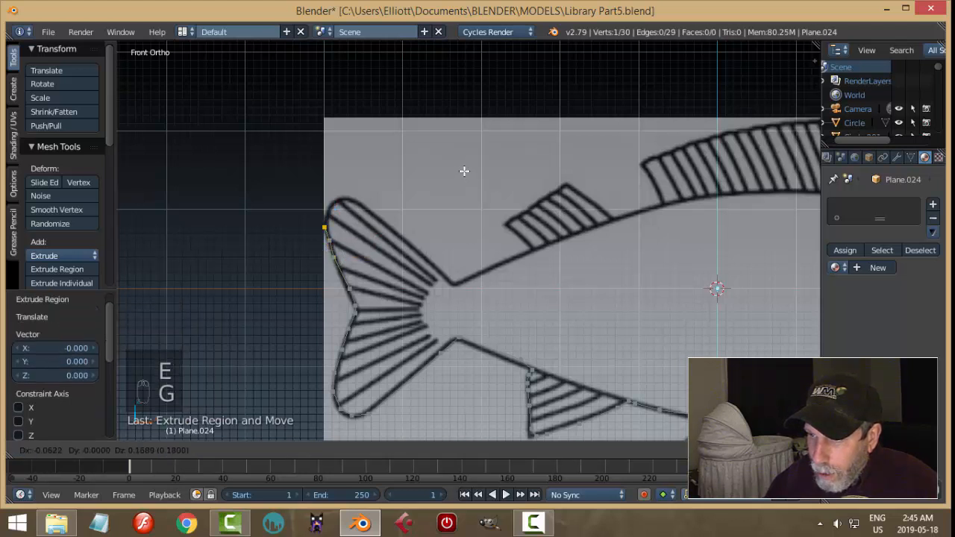
click(467, 170)
key(e)
key(g)
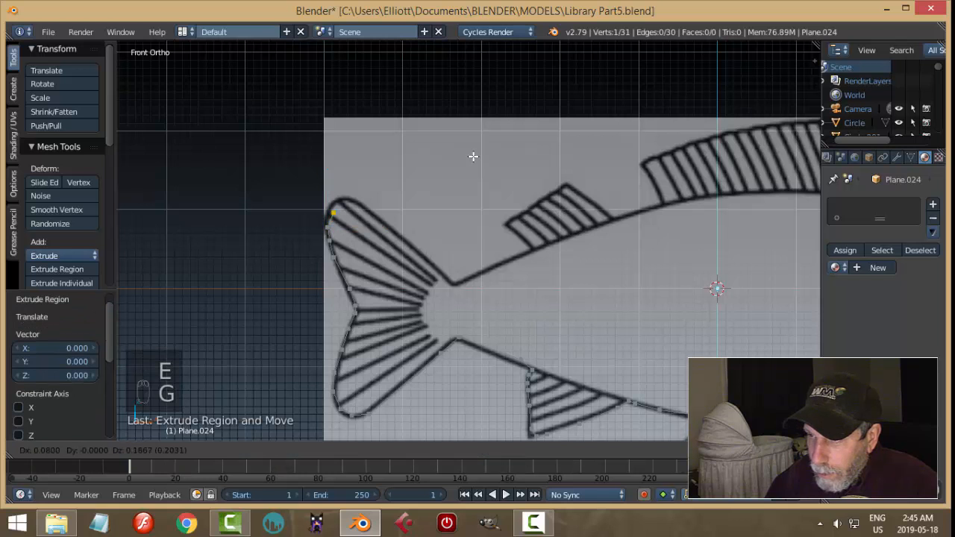
click(469, 152)
key(e)
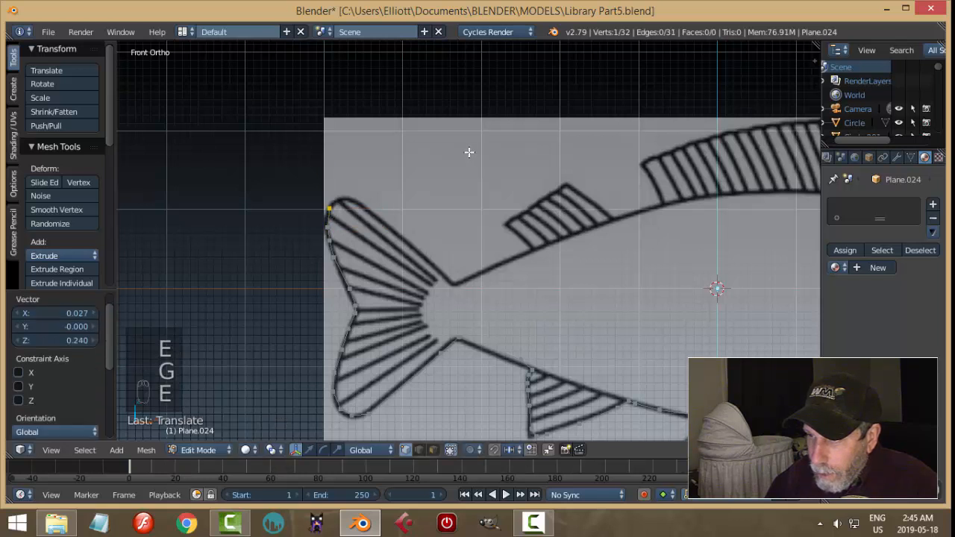
- Extrude outline vertices around the rounded tip of the tail fin's upper lobe, following the reference drawing
key(g)
click(475, 143)
key(e)
key(g)
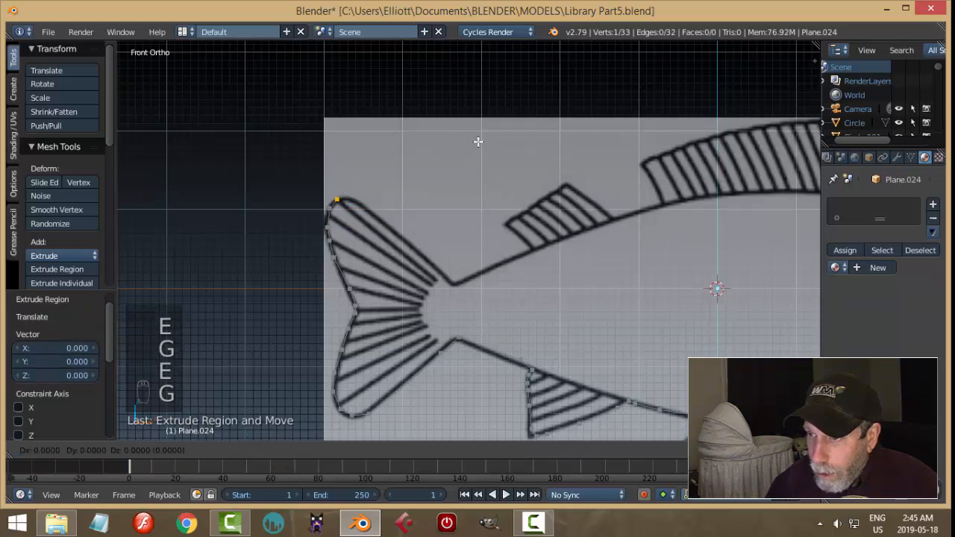
click(487, 141)
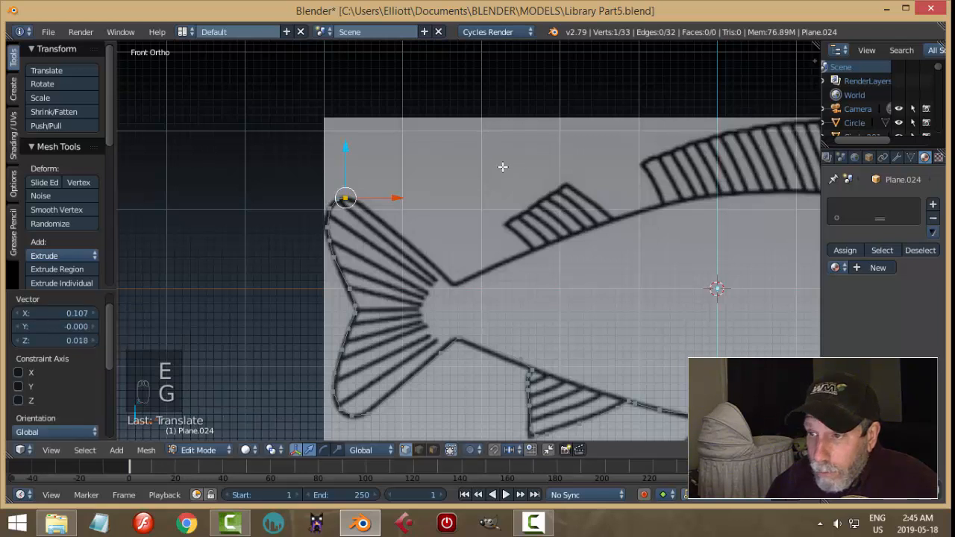
key(e)
key(g)
click(512, 169)
- Extend the outline along the tail fin's upper edge to the corner where it meets the fish's back
key(e)
key(g)
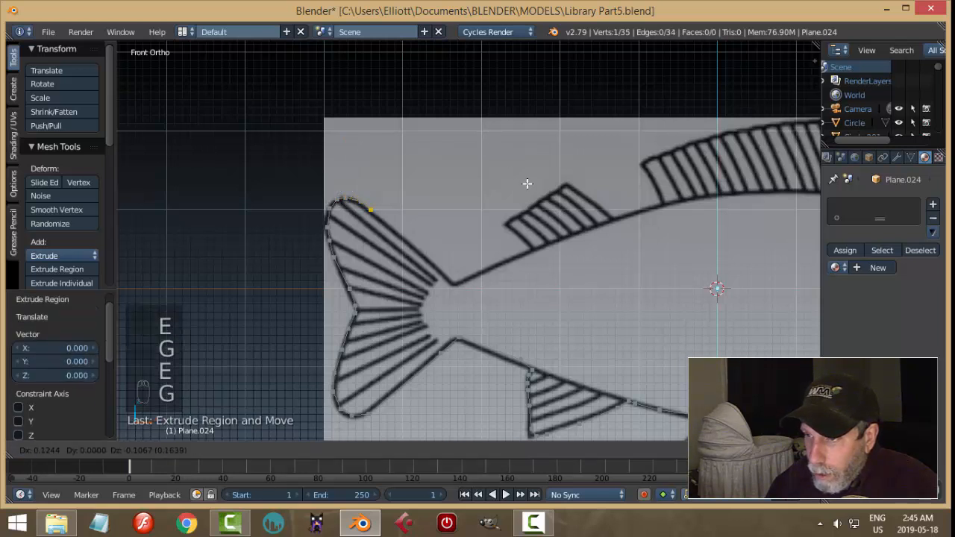
click(591, 238)
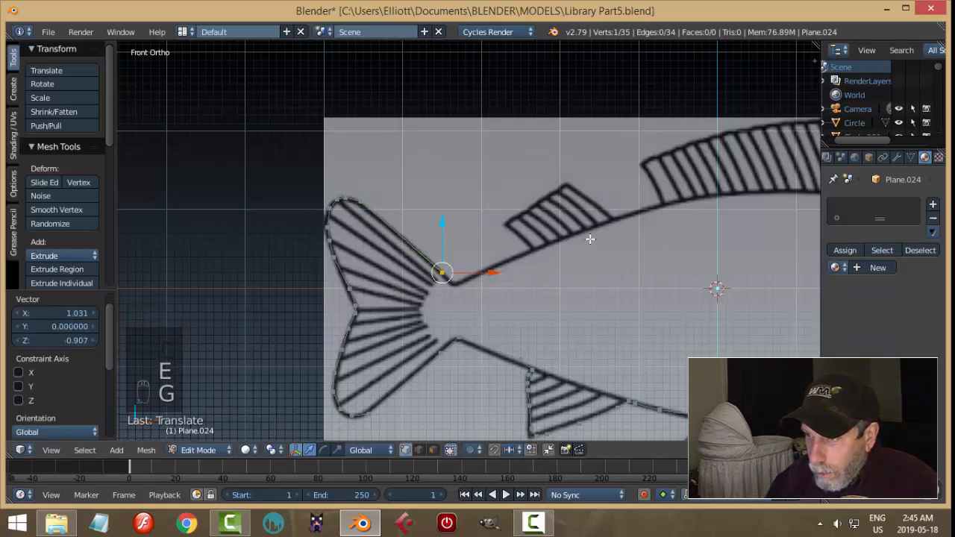
shift+middle_drag(590, 237, 527, 179)
key(e)
key(g)
click(537, 192)
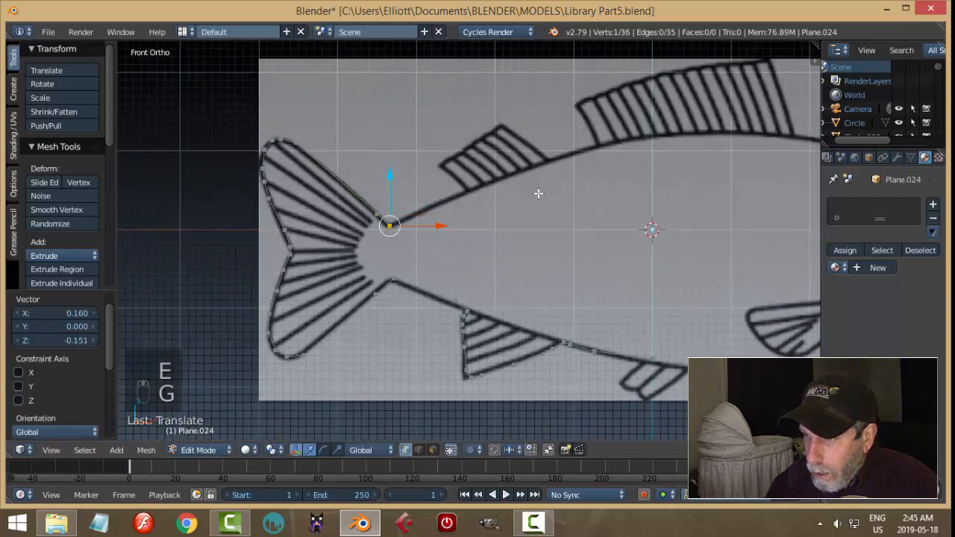
- Extrude the outline from the tail corner along the back to the rear base of the small dorsal fin
key(e)
key(g)
click(546, 191)
key(e)
key(g)
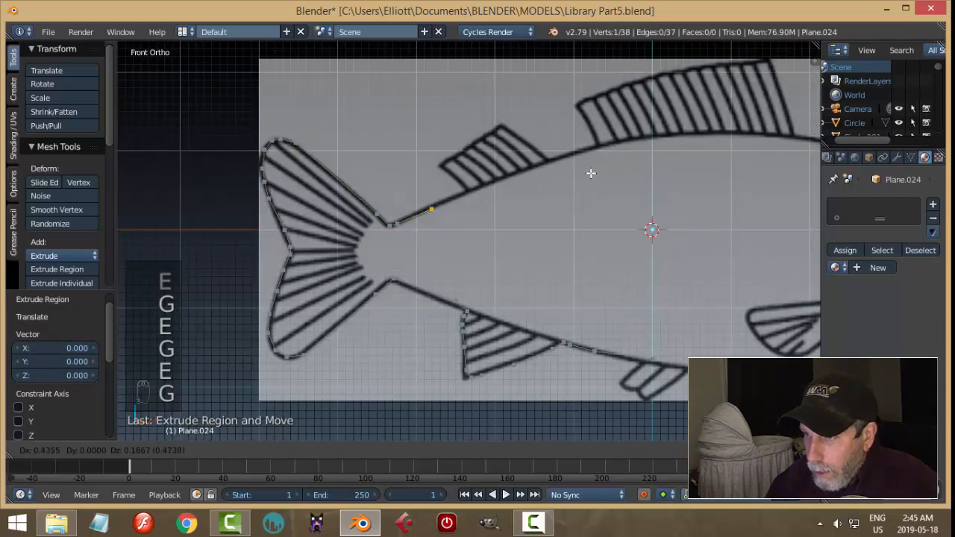
click(618, 159)
- Turn the outline at the small dorsal fin's rear base and extrude it up the fin's rear edge
shift+middle_drag(616, 172, 597, 237)
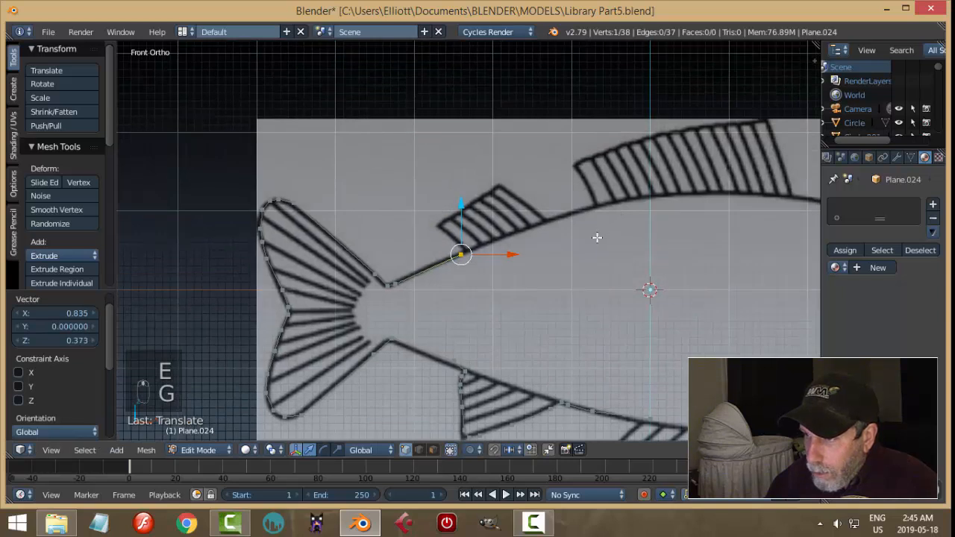
scroll(593, 239, up, 2)
key(e)
key(g)
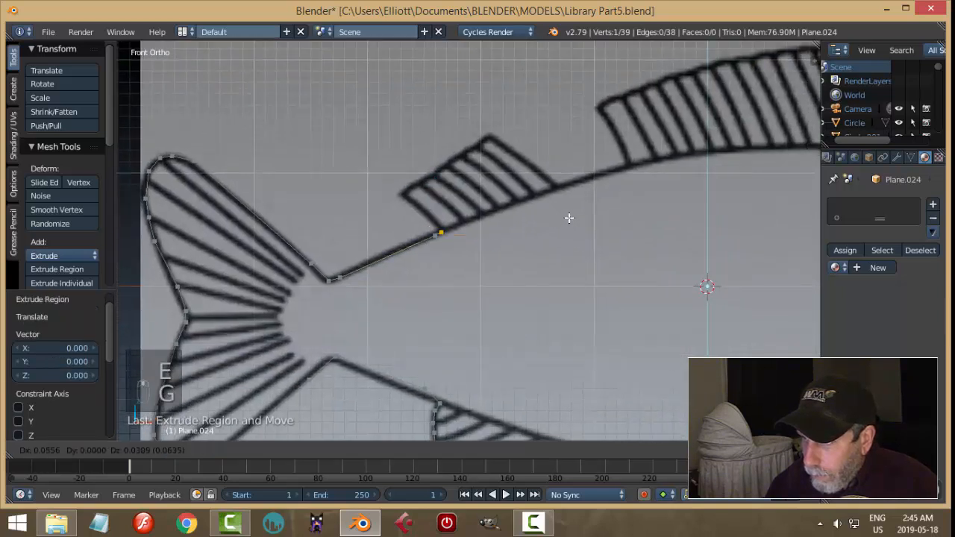
click(562, 207)
key(e)
key(g)
click(563, 206)
key(e)
key(g)
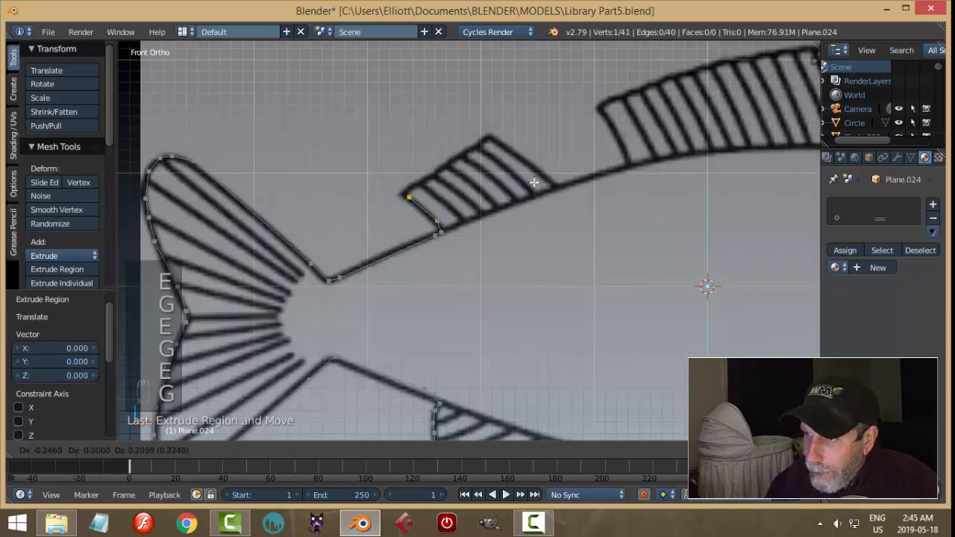
click(529, 178)
- Extrude the outline around the small dorsal fin's upper rear corner onto its scalloped top edge
key(e)
key(g)
click(534, 170)
key(e)
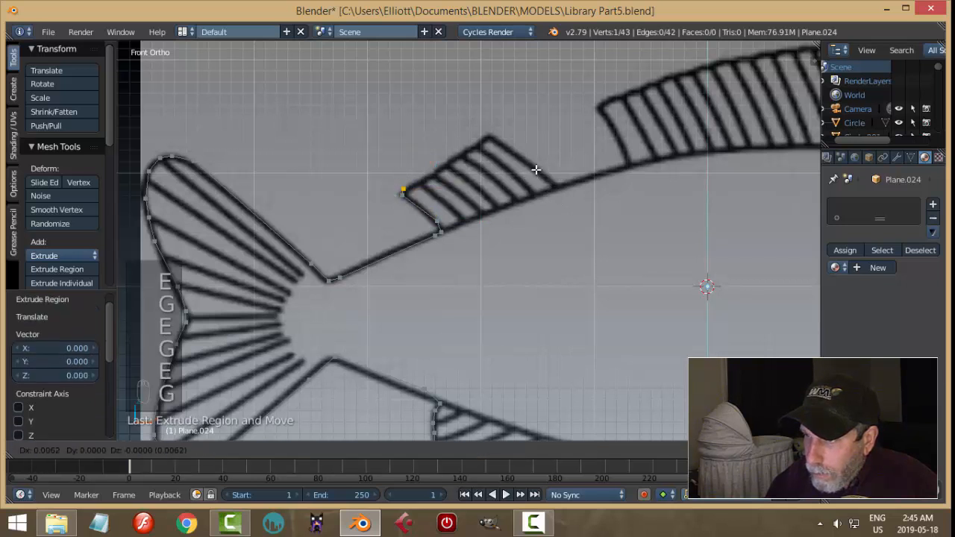
key(g)
click(546, 166)
key(e)
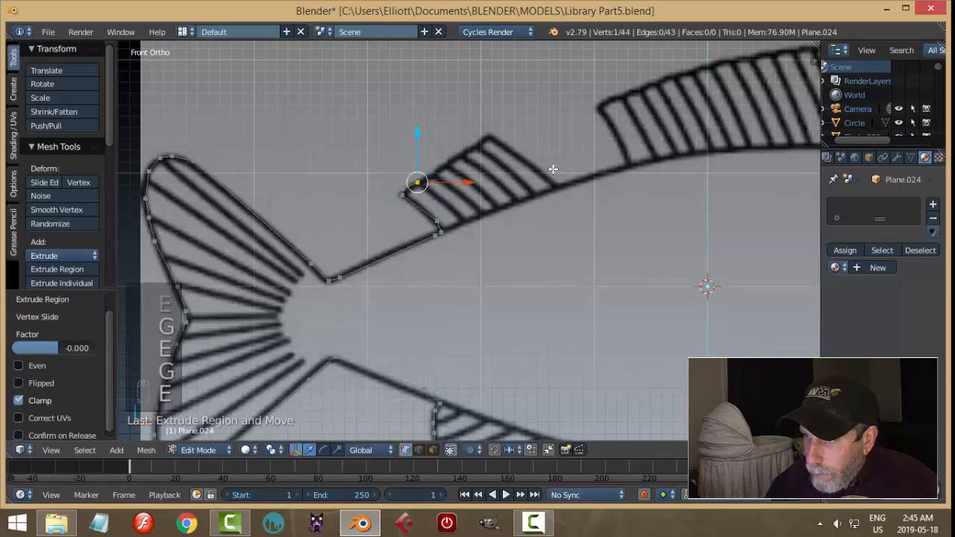
key(g)
click(558, 170)
- Extrude vertices through the first notch from the rear in the small dorsal fin's top edge
key(e)
click(558, 169)
key(g)
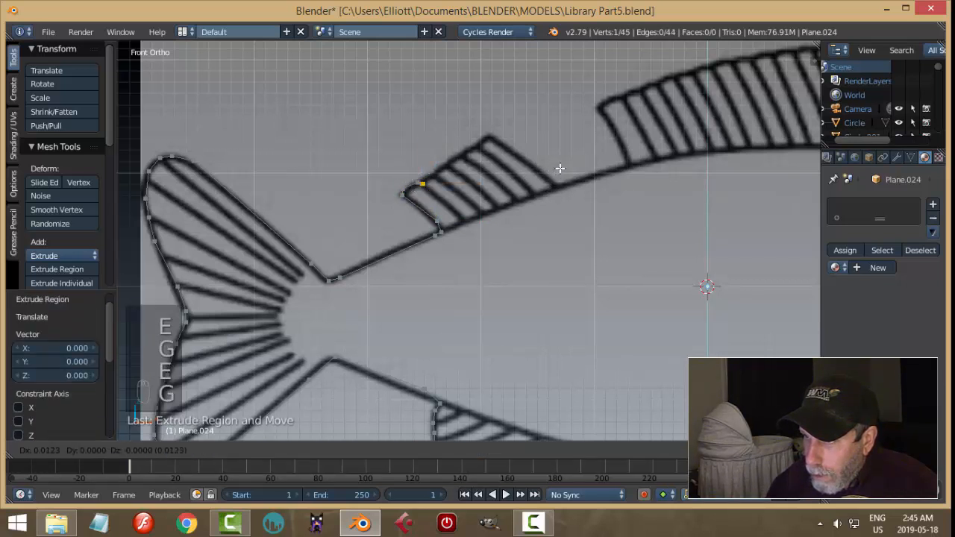
click(561, 165)
key(e)
key(g)
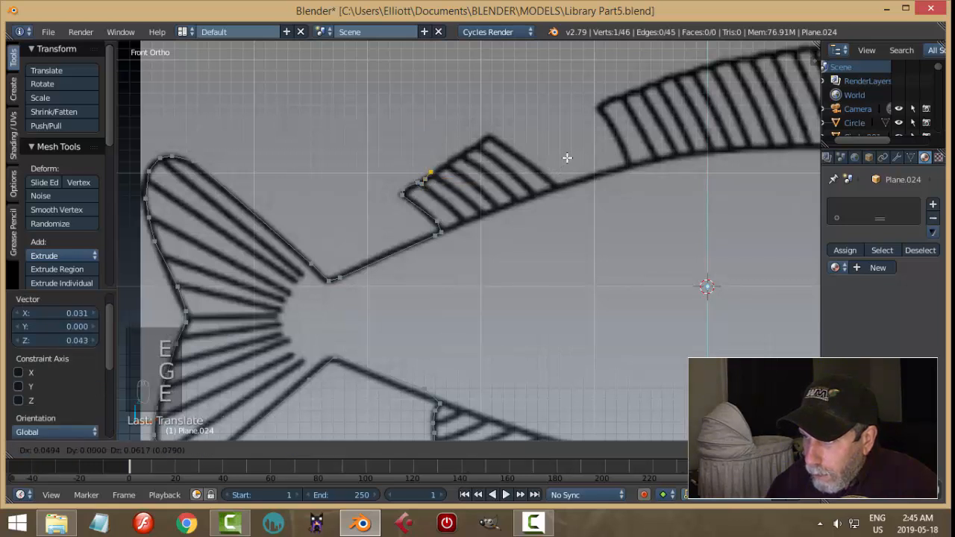
click(569, 161)
- Extrude vertices through the second notch of the small dorsal fin's top edge and up the following bump
scroll(565, 162, up, 4)
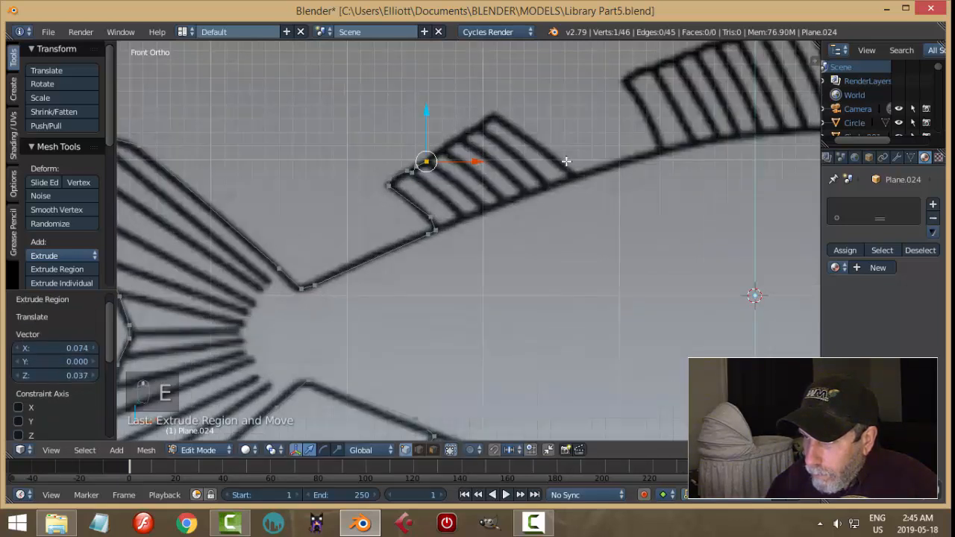
key(e)
click(549, 177)
key(g)
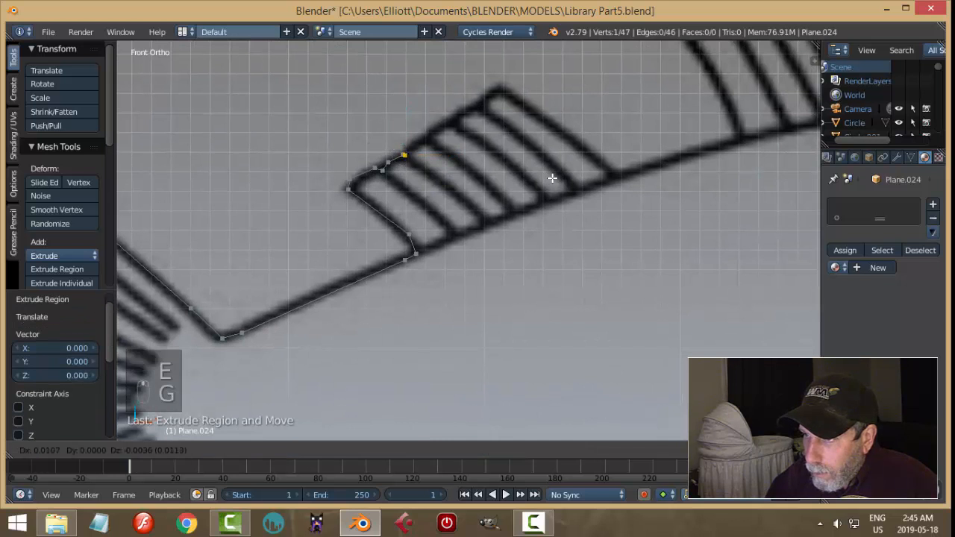
click(553, 177)
key(e)
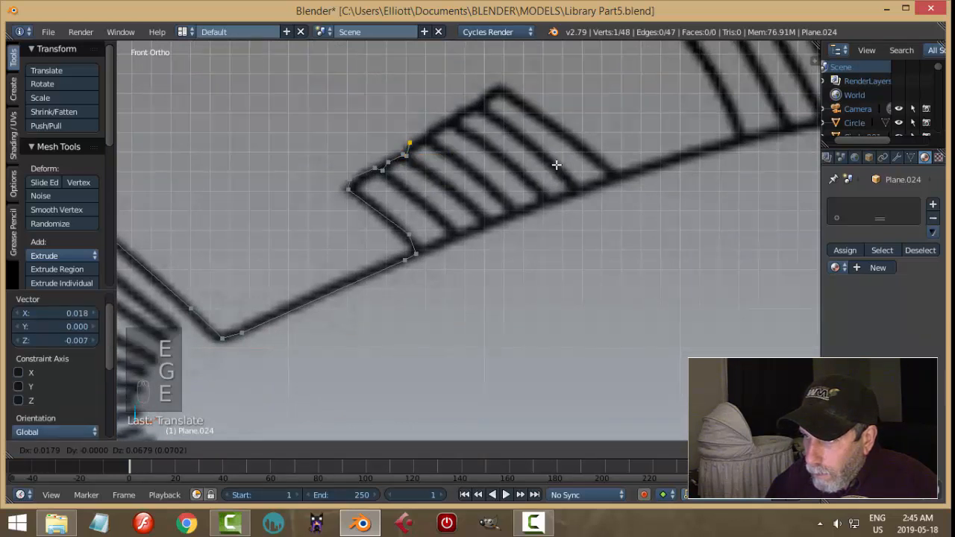
click(557, 165)
key(e)
click(564, 159)
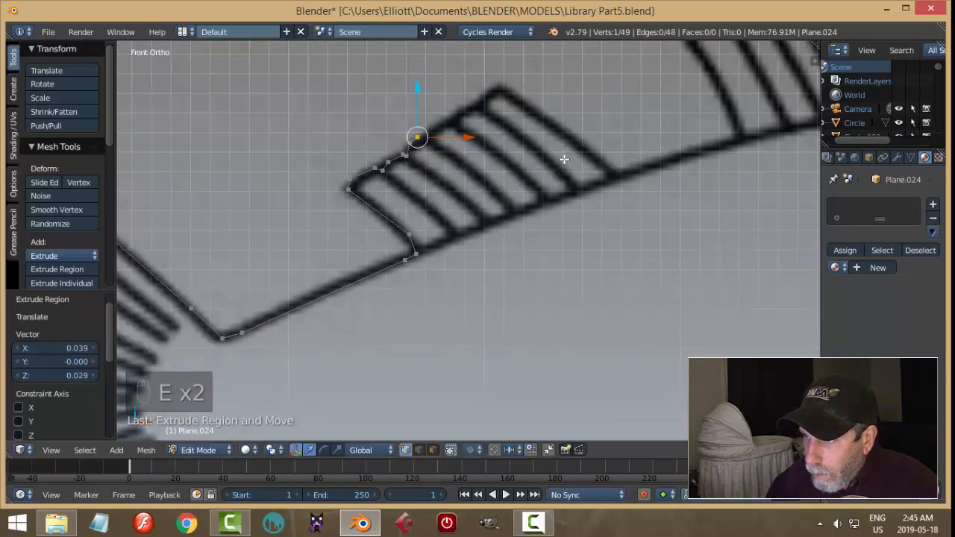
- Trace the third notch of the small dorsal fin's top edge with extruded vertices
key(e)
click(566, 159)
key(g)
click(572, 159)
key(e)
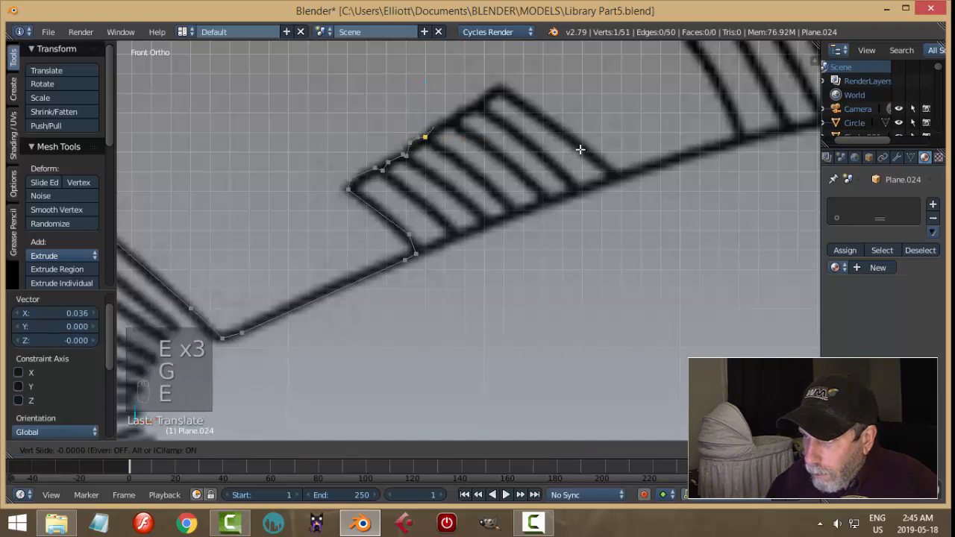
click(581, 148)
- Trace the fourth notch of the small dorsal fin's top edge and round the bump beyond it
key(e)
click(583, 148)
key(g)
click(595, 147)
key(e)
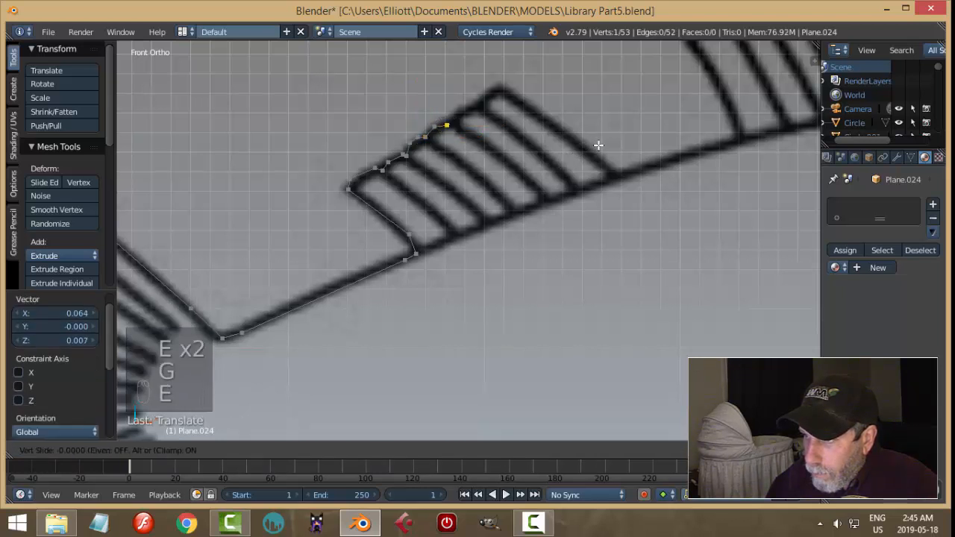
click(604, 133)
key(e)
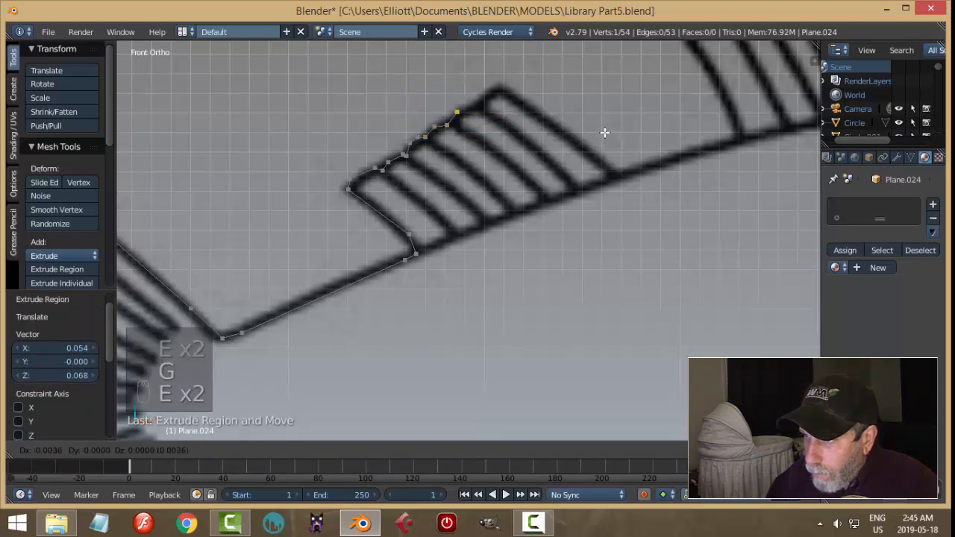
click(613, 128)
- Extrude vertices through the last notch before the small dorsal fin's peak
shift+middle_drag(629, 150, 603, 207)
key(e)
click(601, 207)
key(g)
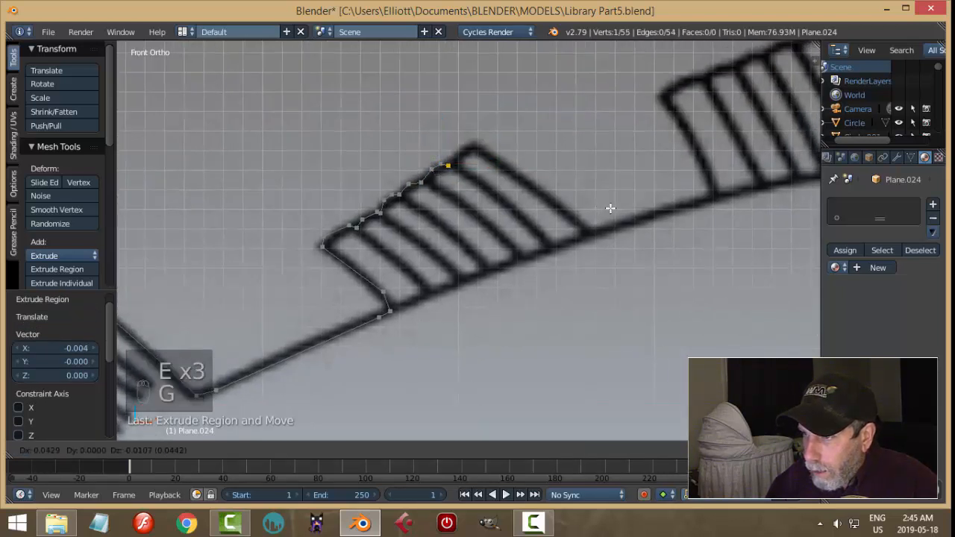
click(611, 208)
key(e)
click(613, 204)
key(g)
click(622, 191)
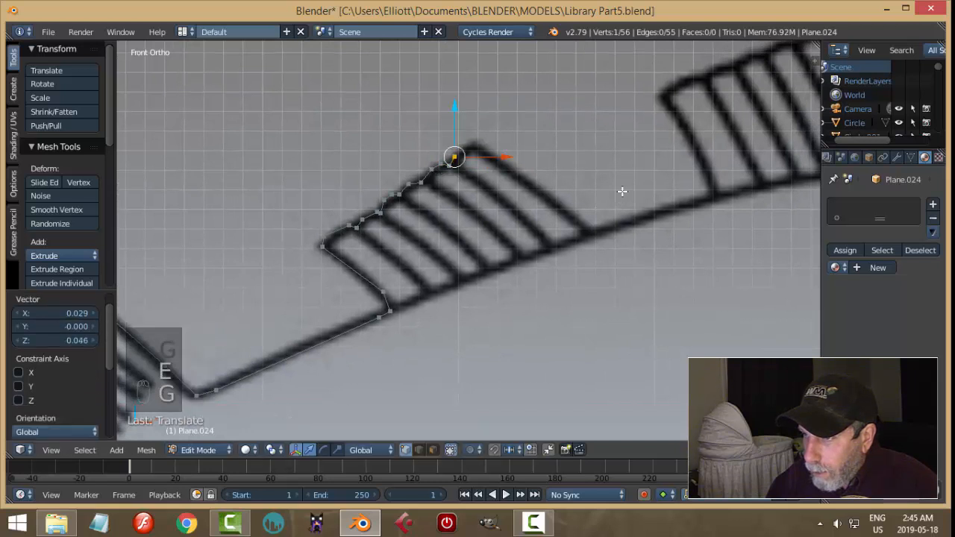
- Extend the outline up to the peak of the small dorsal fin
key(e)
click(622, 191)
key(g)
click(632, 181)
key(e)
click(632, 180)
key(g)
click(640, 175)
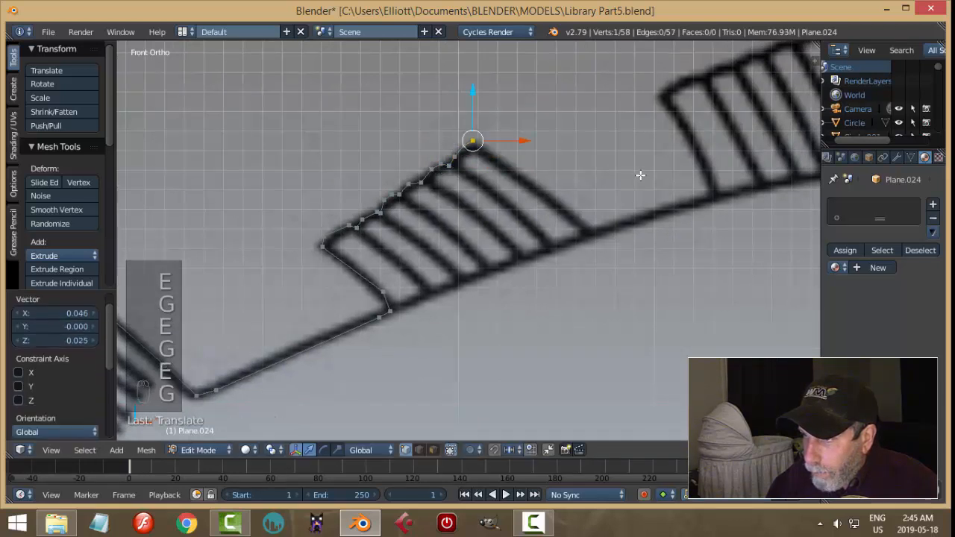
- Extrude the outline over the peak, down the small dorsal fin's front edge and around its base onto the back
key(e)
click(649, 179)
key(g)
click(660, 184)
shift+middle_drag(661, 199, 643, 186)
key(e)
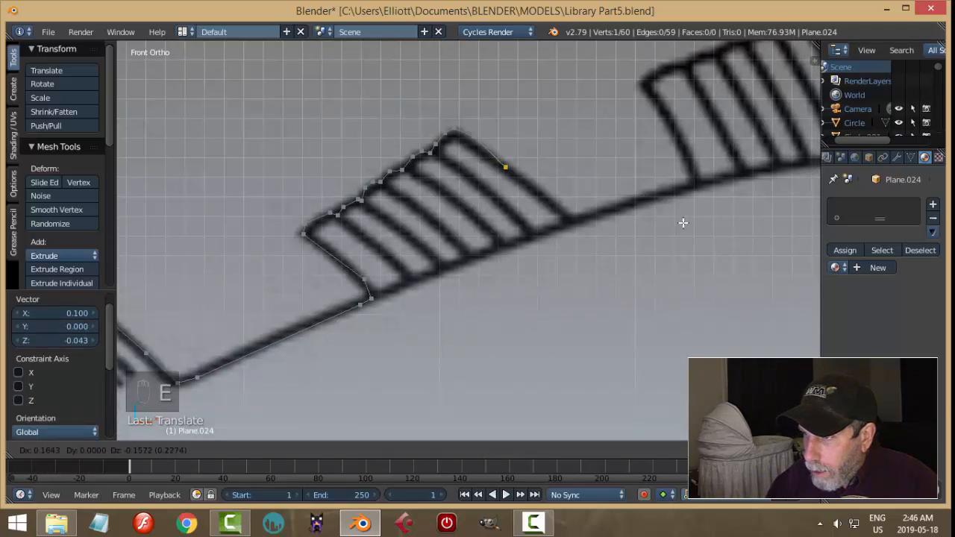
click(739, 266)
shift+middle_drag(736, 266, 568, 263)
key(e)
click(580, 259)
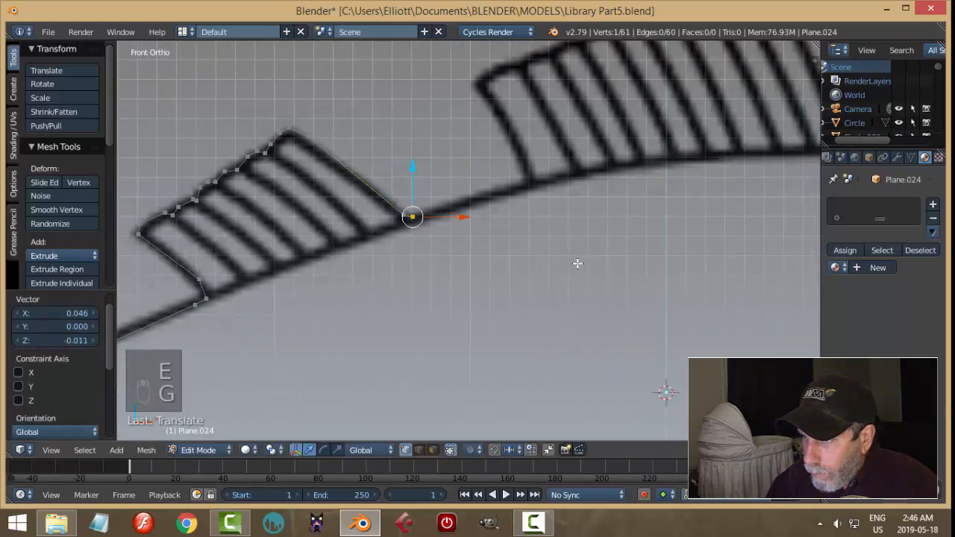
- Extrude the outline along the back from the small dorsal fin to the rear base of the large dorsal fin
key(e)
click(603, 254)
key(e)
click(605, 254)
key(g)
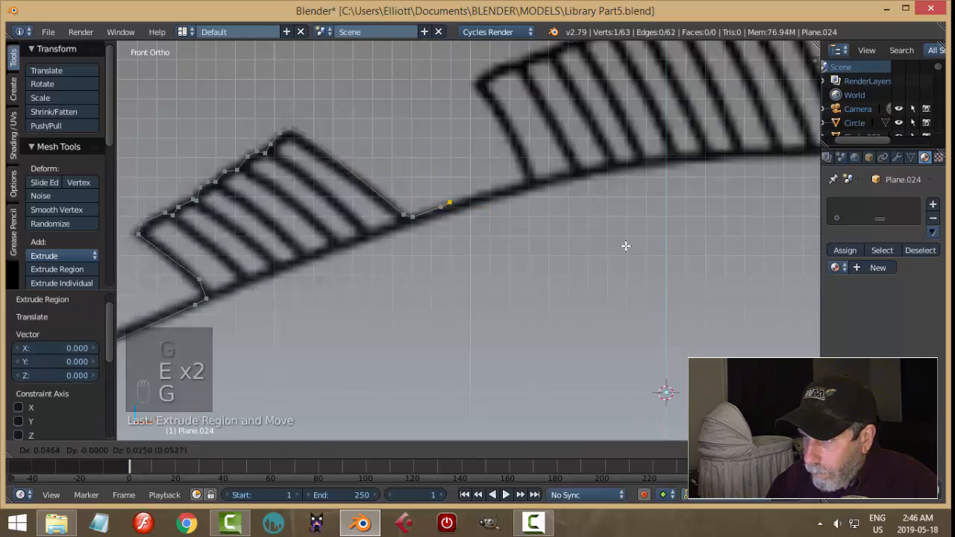
click(646, 241)
key(e)
click(648, 241)
key(g)
click(685, 229)
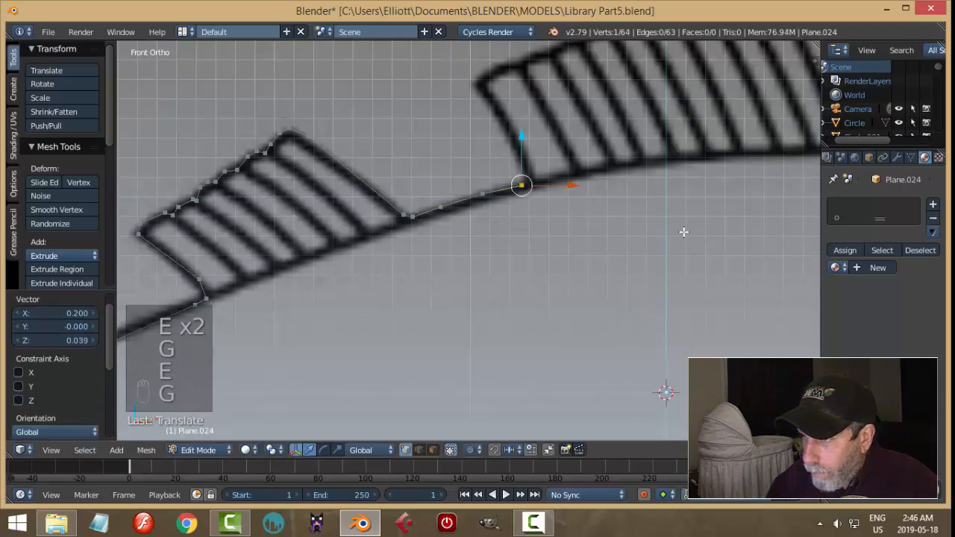
- Turn the outline upward at the large dorsal fin's rear base with short extruded segments
key(e)
click(686, 227)
key(g)
click(688, 221)
scroll(693, 209, down, 4)
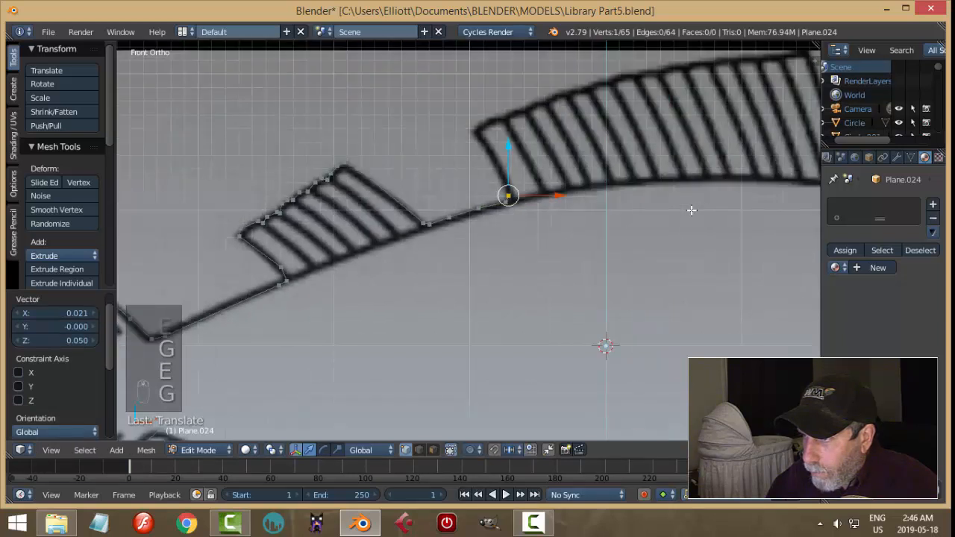
scroll(540, 252, up, 2)
key(e)
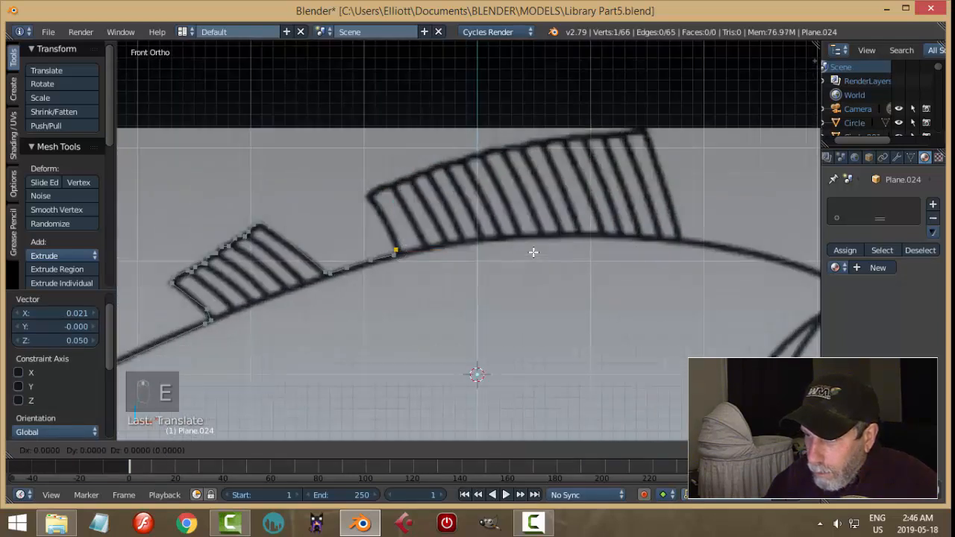
click(532, 240)
key(g)
click(533, 237)
- Extrude the outline up the large dorsal fin's rear edge and around its upper rear corner
key(e)
click(532, 237)
key(g)
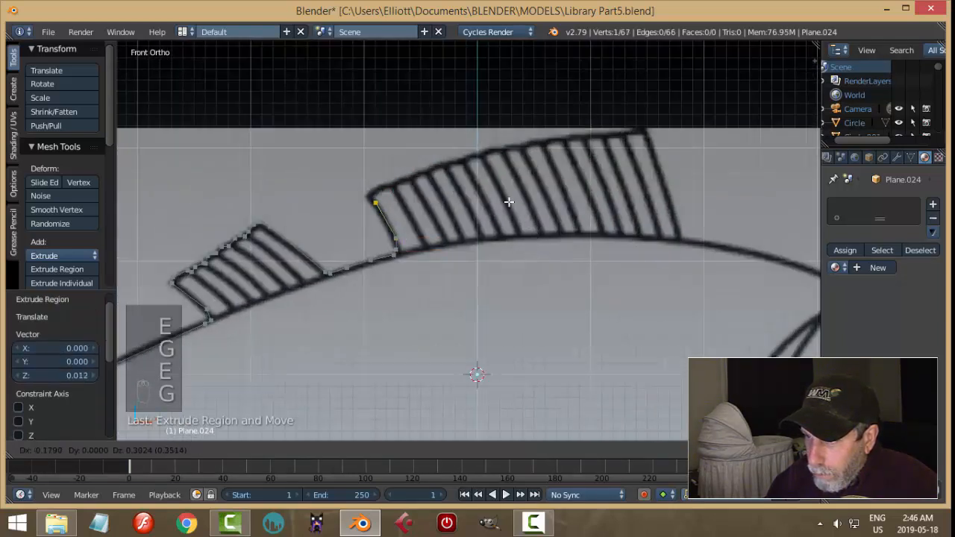
click(503, 199)
key(e)
click(502, 196)
key(g)
click(505, 191)
key(e)
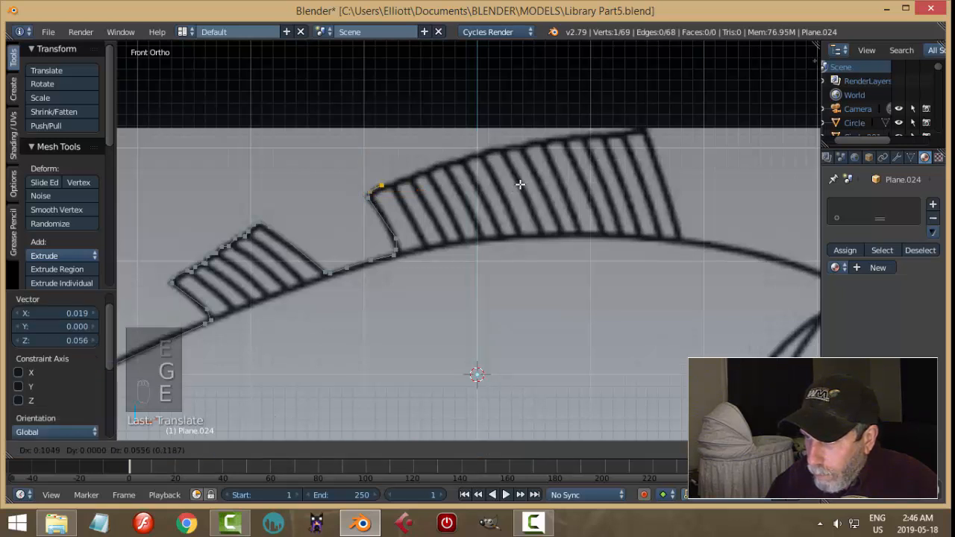
click(520, 184)
- Trace the first notch of the large dorsal fin's top edge with two extruded vertices
key(e)
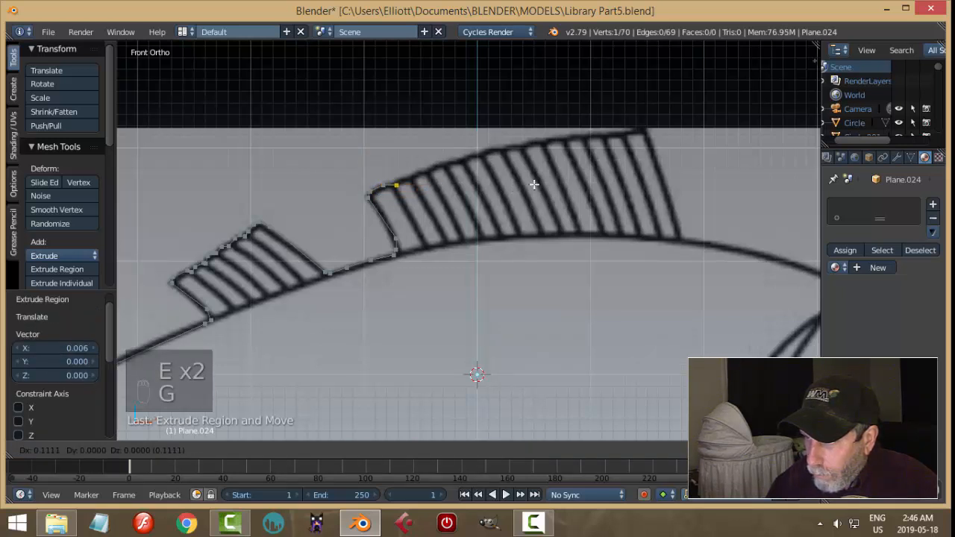
click(532, 183)
key(e)
click(533, 184)
key(g)
click(537, 180)
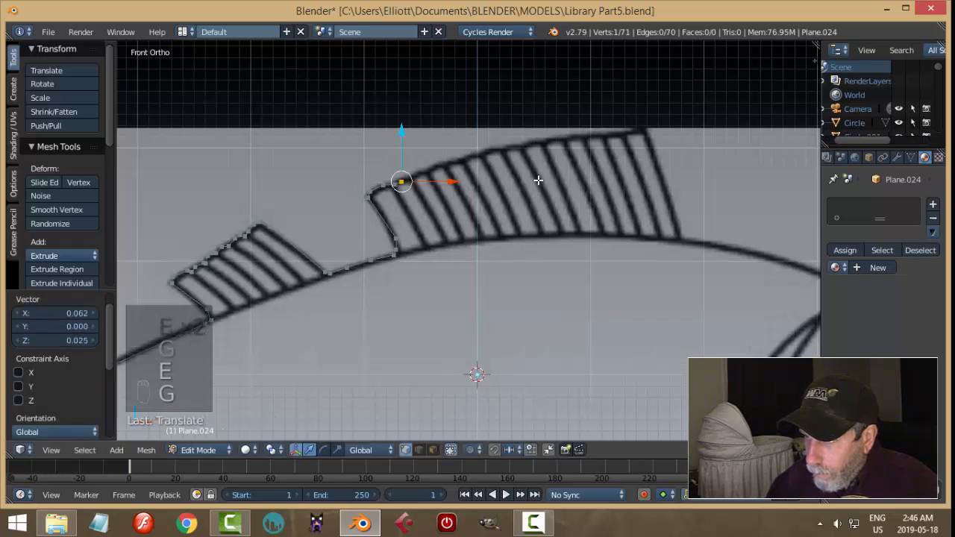
- Extrude two vertices up from the first notch along the rear part of the large dorsal fin's top edge
key(e)
click(538, 180)
key(g)
click(545, 179)
key(e)
click(546, 178)
key(g)
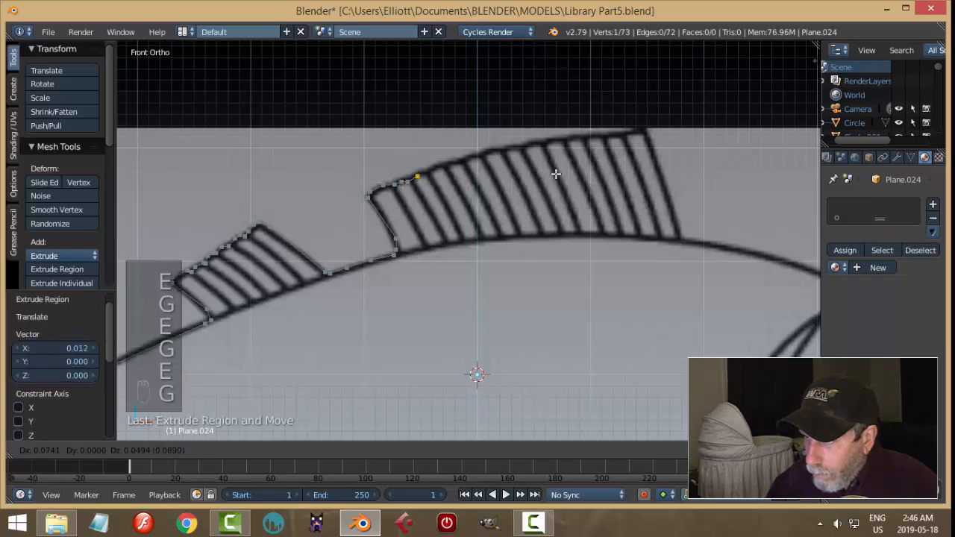
click(555, 173)
- Trace the second notch of the fin's top edge with one level segment and two rising segments
key(e)
click(555, 174)
key(g)
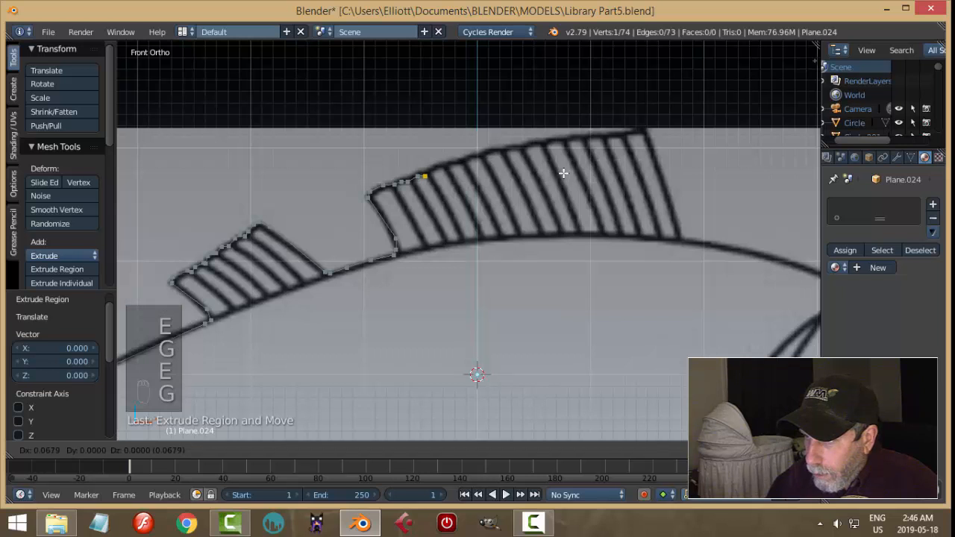
click(567, 174)
key(e)
click(568, 173)
key(g)
click(576, 156)
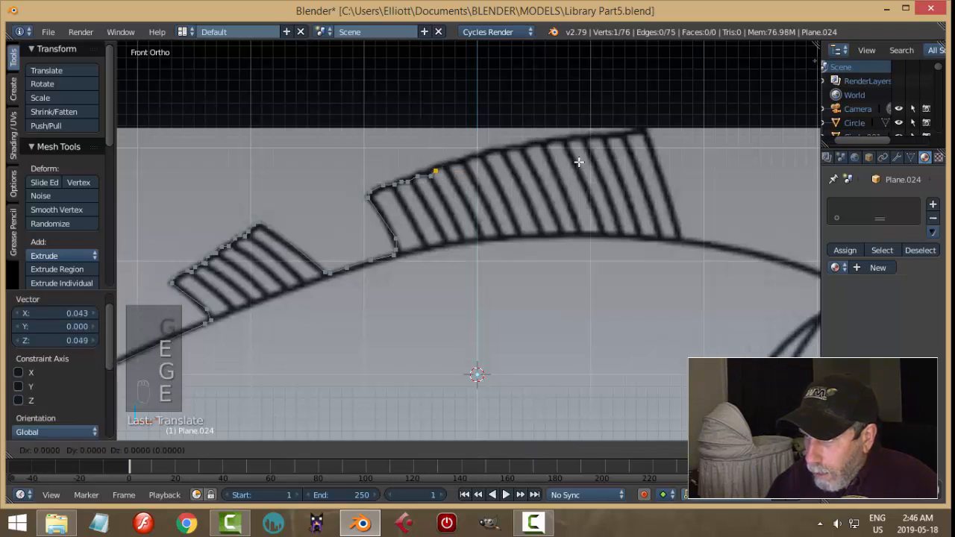
key(e)
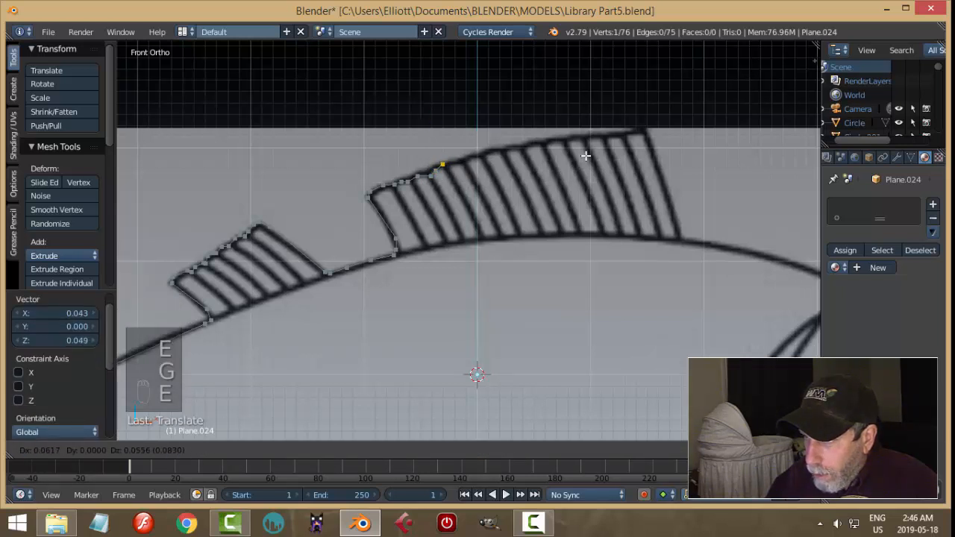
right_click(585, 155)
- Extrude three vertices over the low crest and into the dip just behind the vertical centre line
key(e)
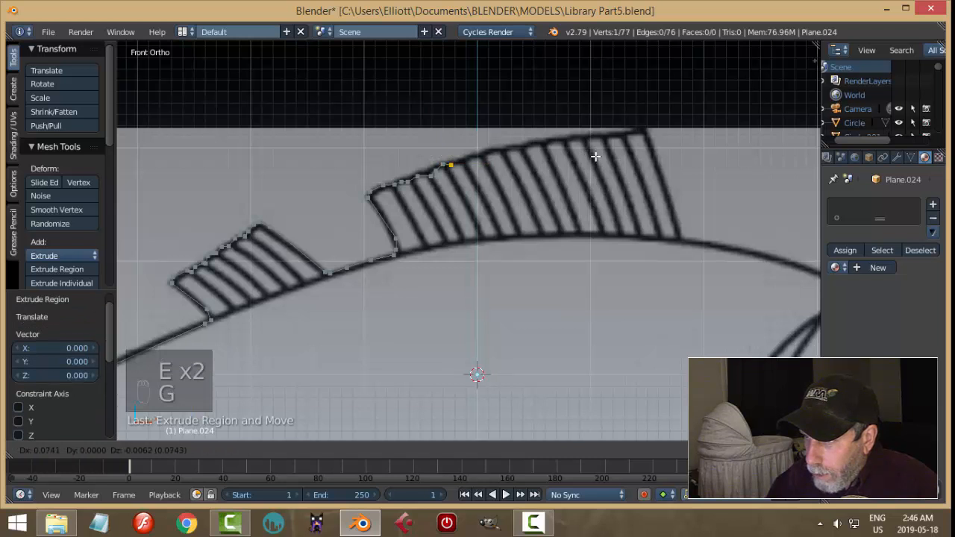
click(596, 155)
scroll(603, 209, up, 2)
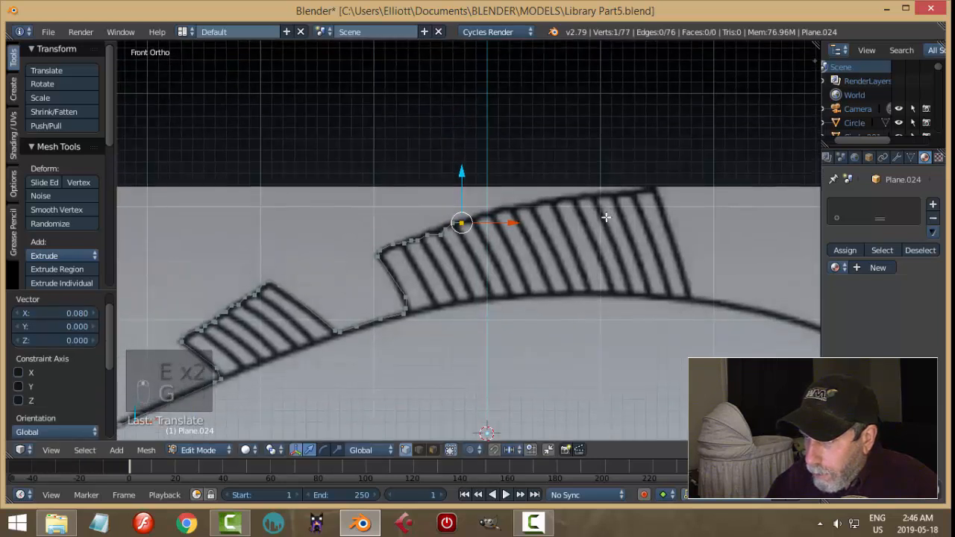
key(e)
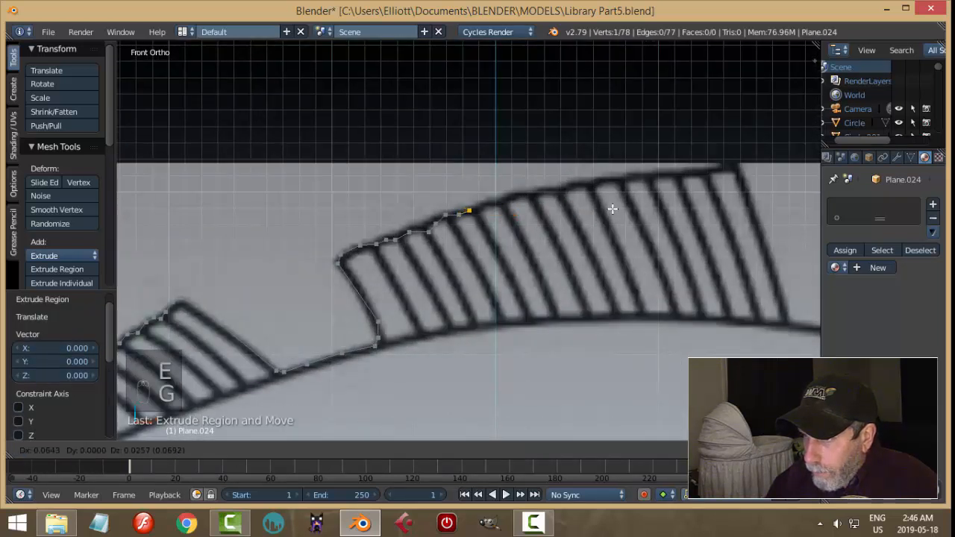
click(613, 209)
key(e)
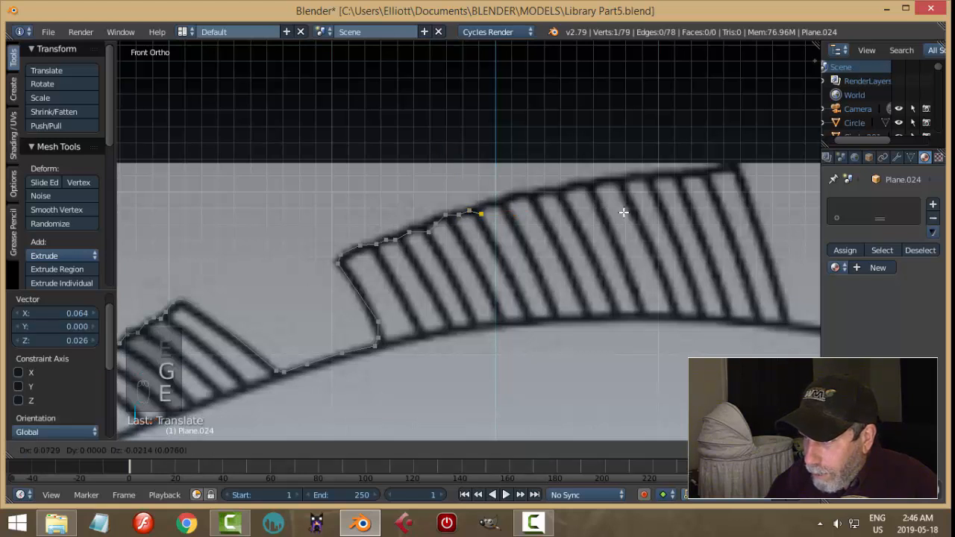
right_click(622, 211)
- Carry the fin's top edge across the vertical centre line with two rising vertices and one dipping vertex
key(e)
click(626, 204)
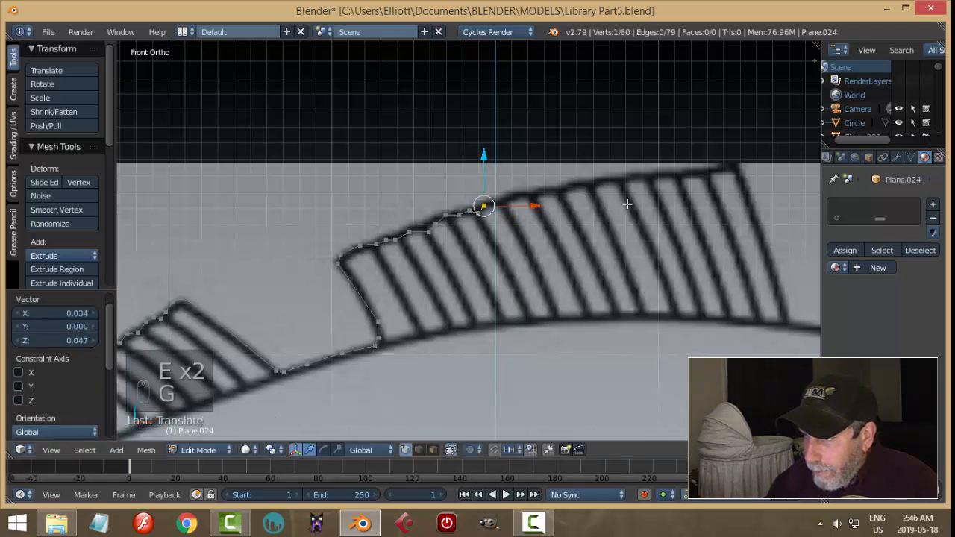
key(e)
right_click(628, 204)
key(g)
click(634, 199)
key(e)
right_click(635, 200)
key(g)
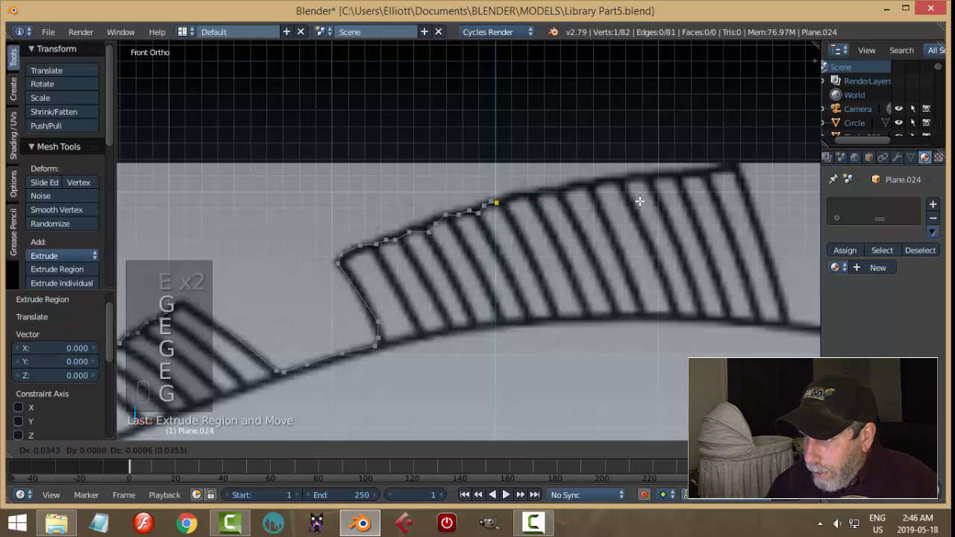
click(648, 203)
- Extrude three vertices up and over the crest just in front of the vertical centre line
key(e)
right_click(647, 202)
key(g)
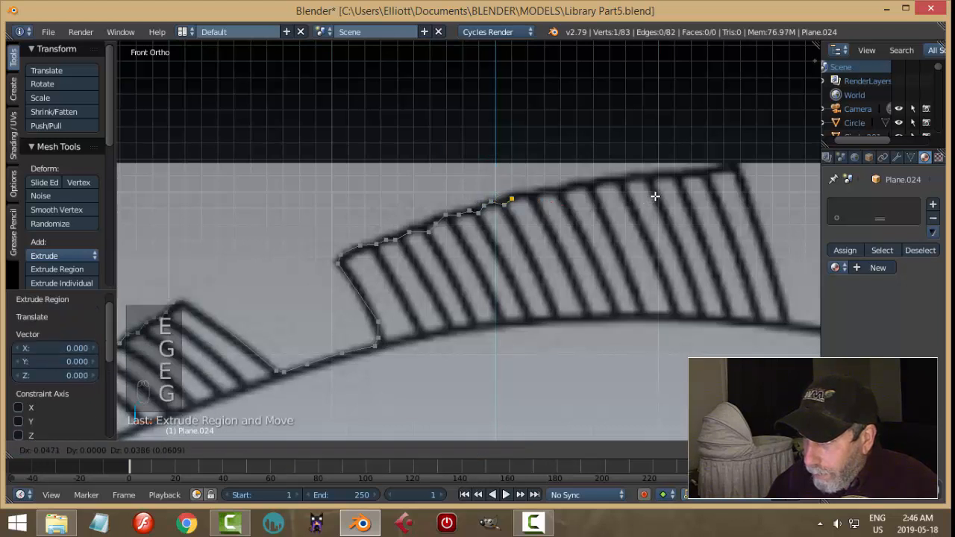
click(655, 197)
key(e)
right_click(655, 196)
key(g)
click(662, 192)
key(e)
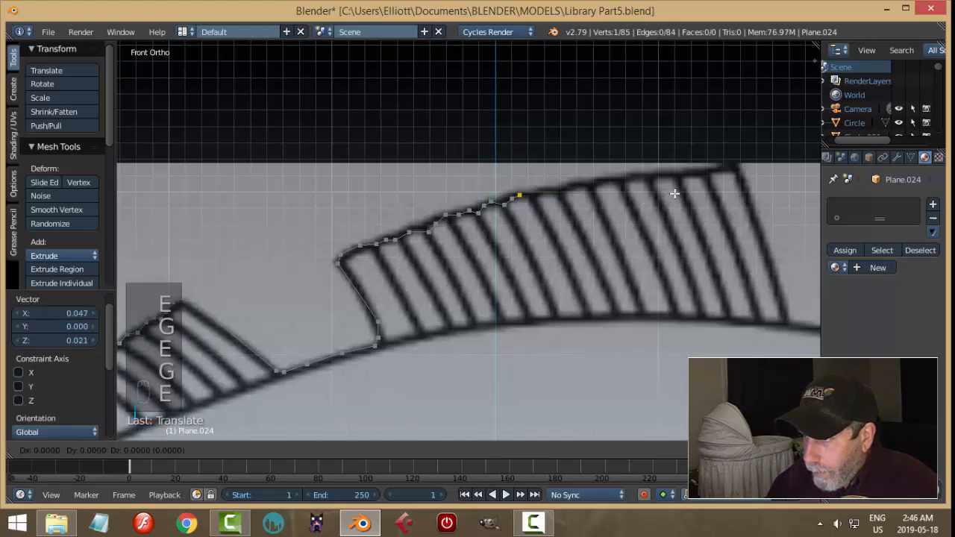
click(674, 193)
- Extend the outline with two nearly level vertices to the shallow dip at the middle of the fin's top edge
key(e)
right_click(674, 193)
key(g)
click(688, 190)
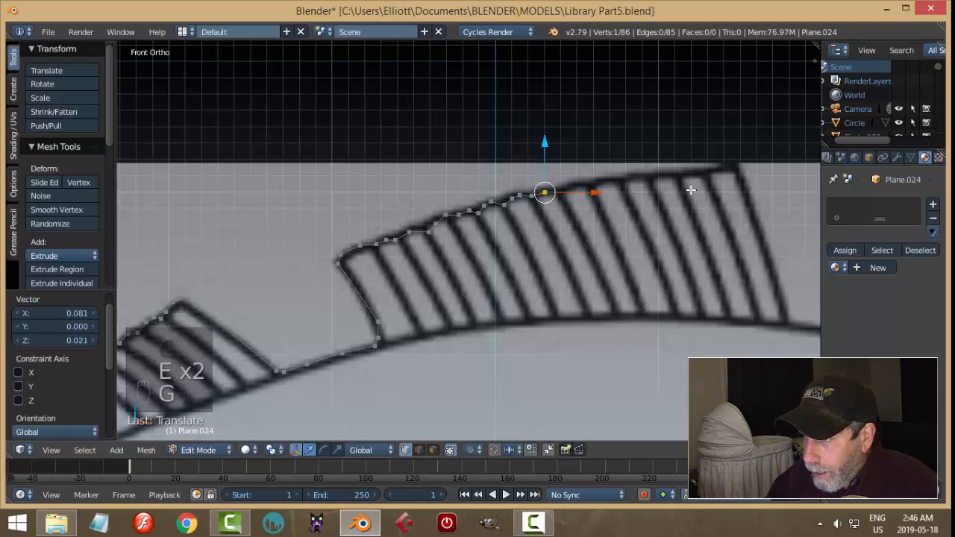
shift+middle_drag(659, 199, 553, 232)
scroll(580, 223, up, 2)
key(e)
right_click(580, 224)
key(g)
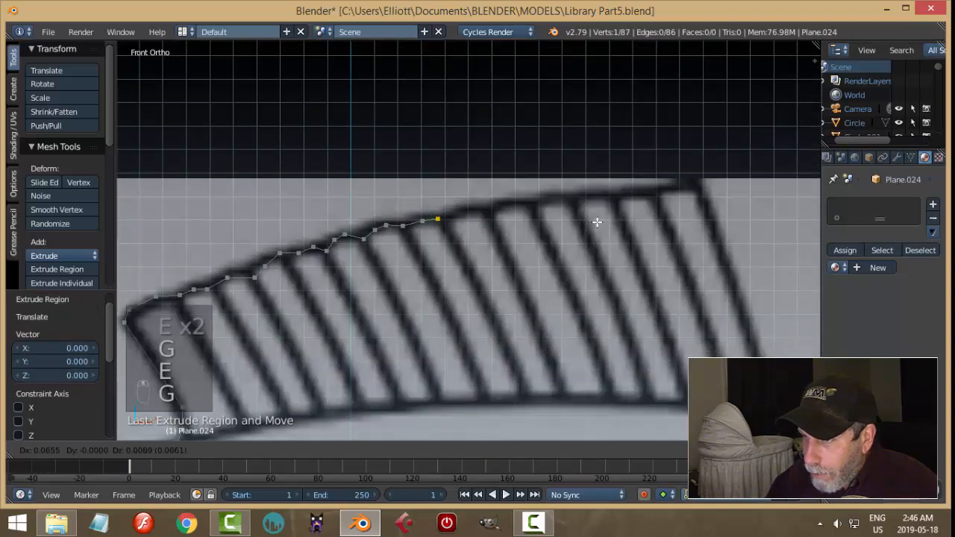
click(598, 225)
- Raise the outline out of the mid-fin dip and onto the level crest with three extruded vertices
key(e)
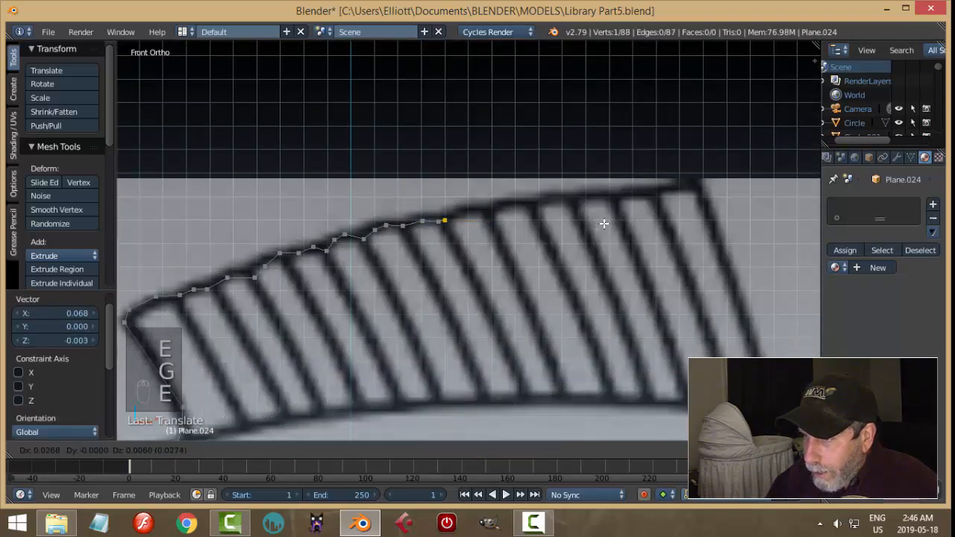
right_click(607, 218)
key(e)
right_click(610, 217)
key(g)
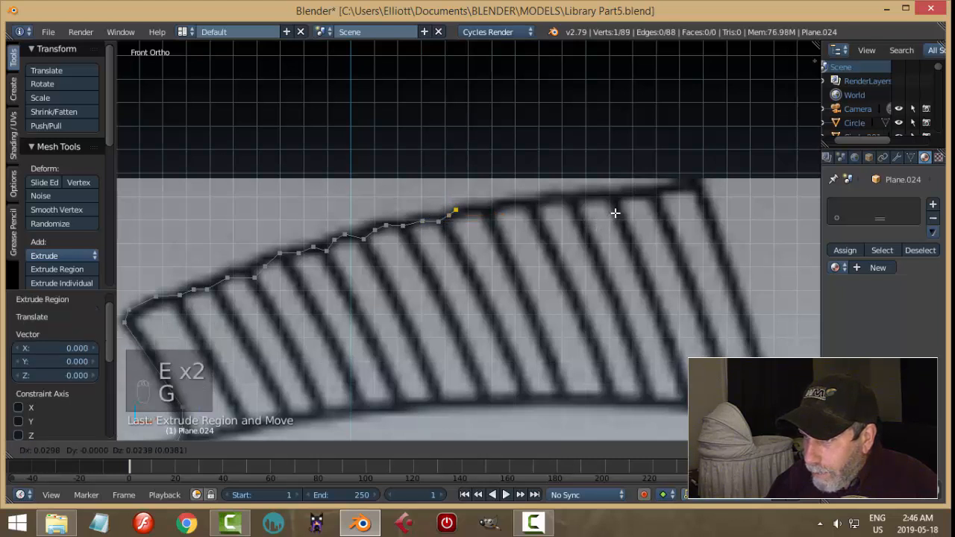
click(631, 213)
key(e)
right_click(634, 213)
key(g)
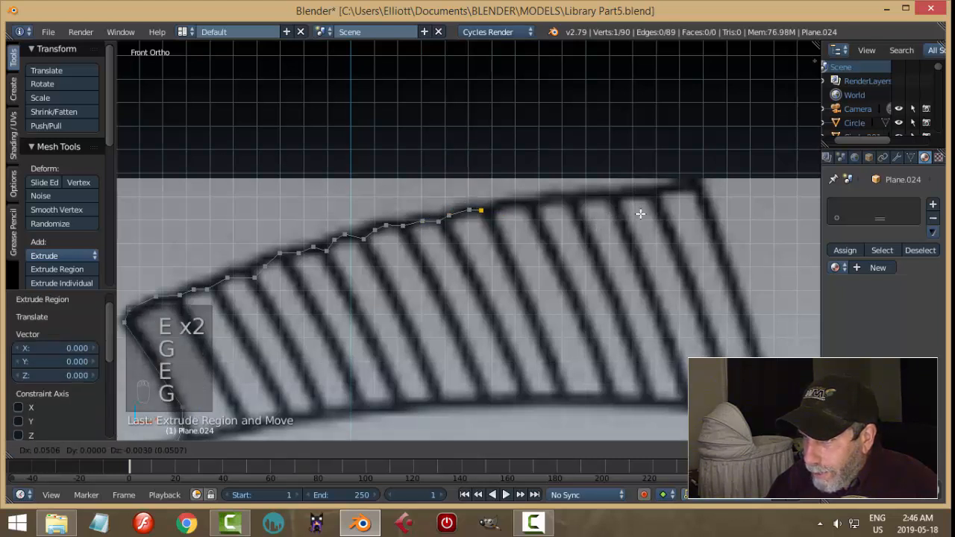
click(640, 214)
- Trace the small notch just ahead of the mid-fin crest with one vertex down and one up
key(e)
right_click(640, 214)
key(g)
key(g)
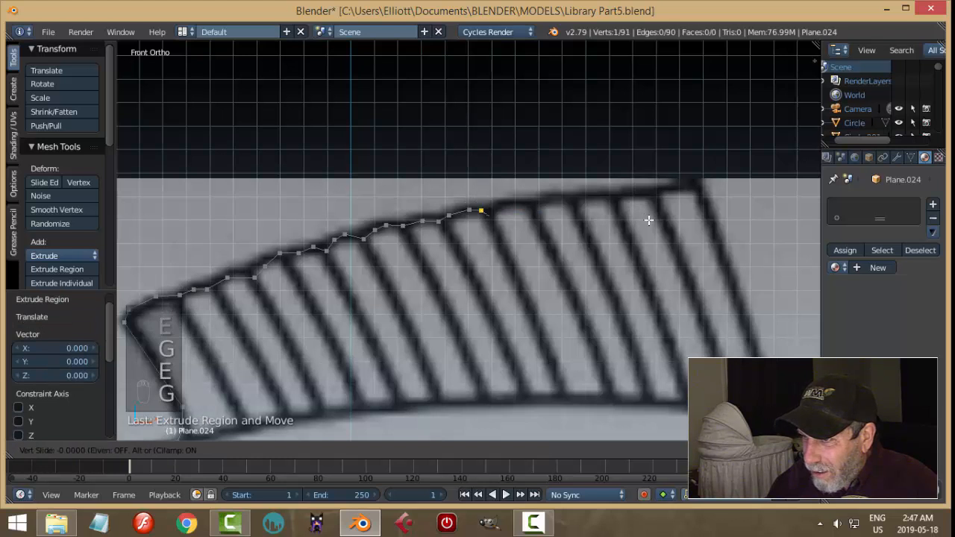
key(g)
click(650, 217)
key(e)
right_click(650, 217)
key(g)
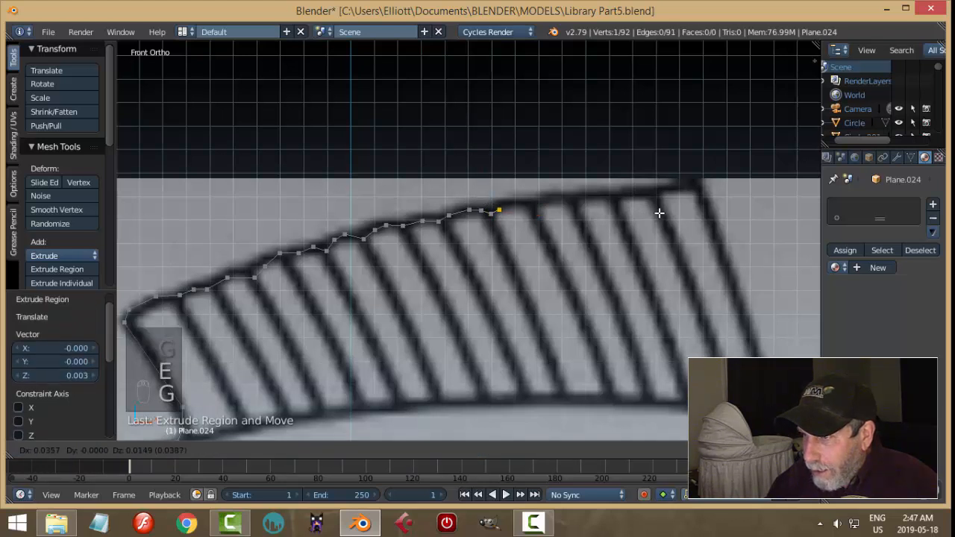
click(661, 212)
- Trace the crest and shallow dip about two-thirds of the way forward along the fin's top edge with three vertices
key(e)
right_click(661, 210)
key(g)
click(677, 200)
key(e)
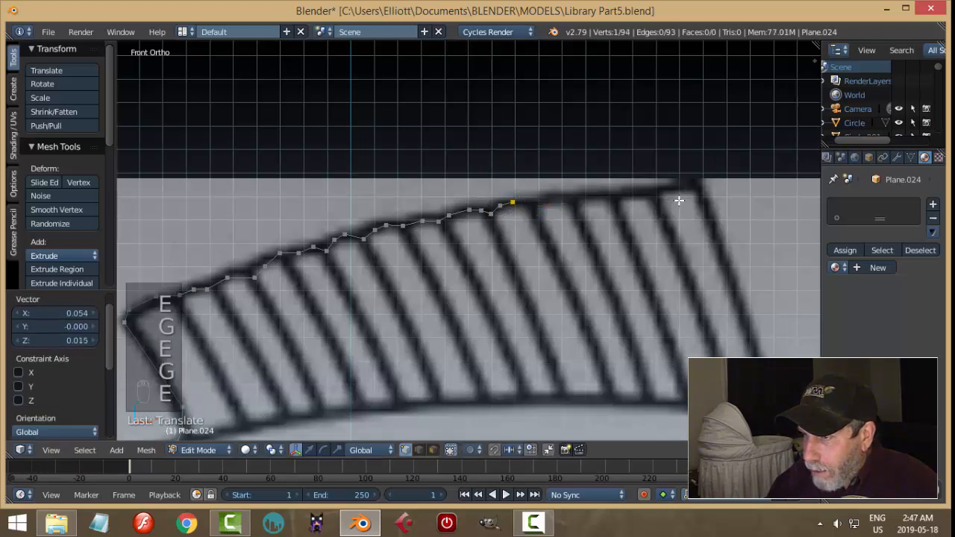
right_click(679, 200)
key(g)
click(698, 201)
key(e)
right_click(698, 201)
key(g)
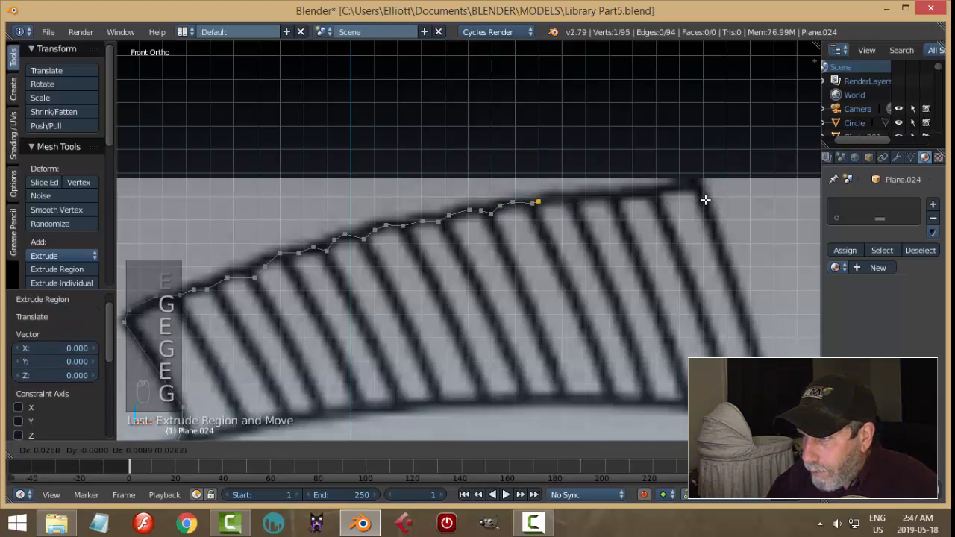
click(707, 198)
- Extrude four vertices over the crest and shallow dip at the start of the fin's front quarter
key(e)
right_click(707, 199)
key(g)
click(718, 194)
key(e)
right_click(718, 194)
key(g)
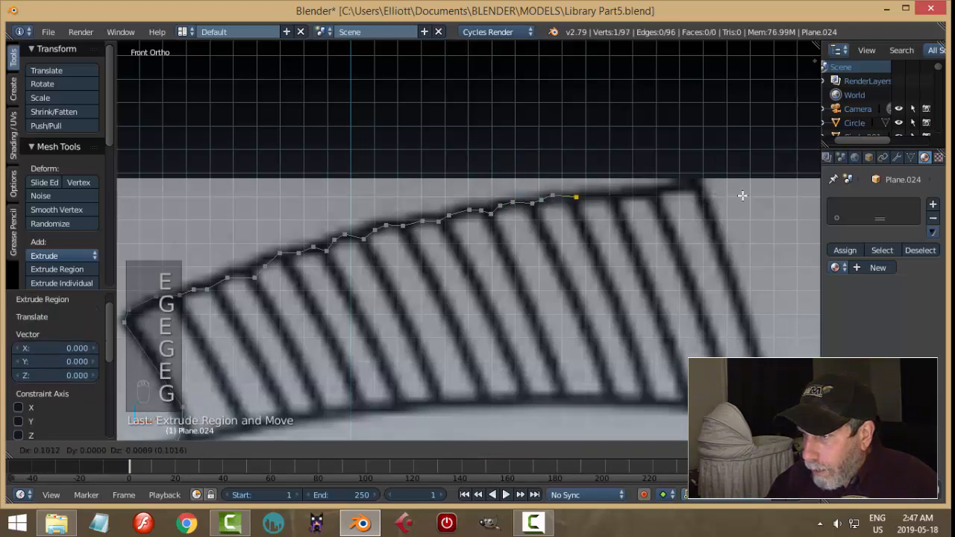
click(733, 197)
key(e)
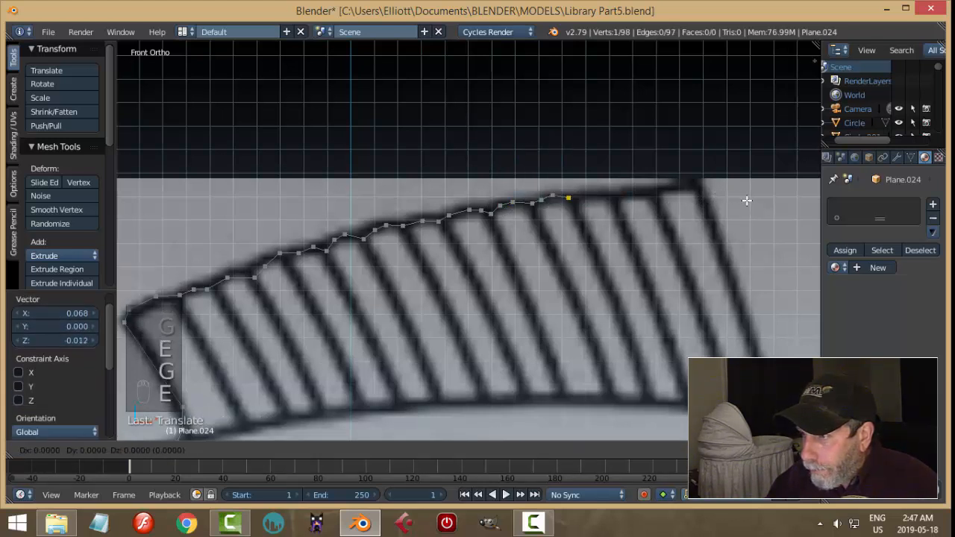
click(749, 196)
key(e)
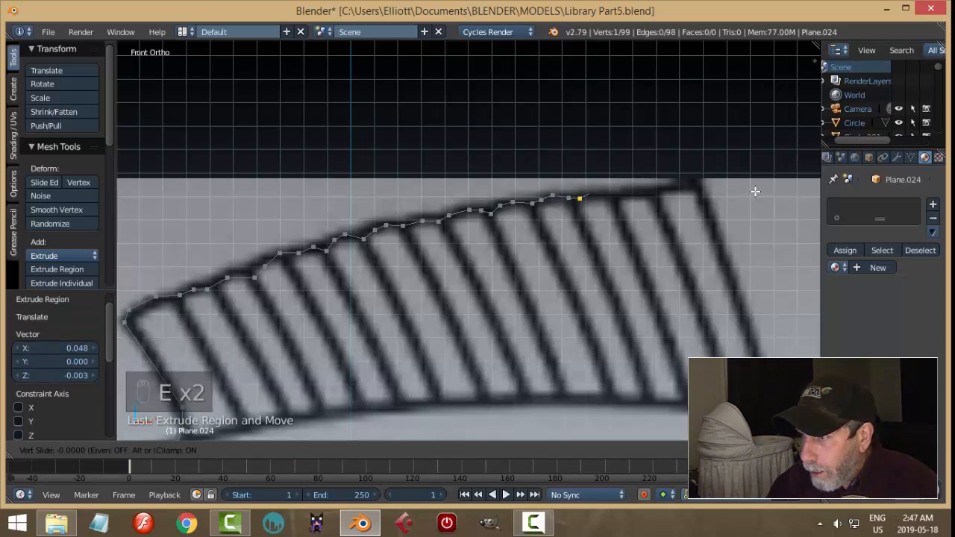
click(754, 191)
- Extrude one vertex forward on the nearly level stretch and adjust its position onto the fin's top line
shift+middle_drag(752, 192, 607, 247)
key(e)
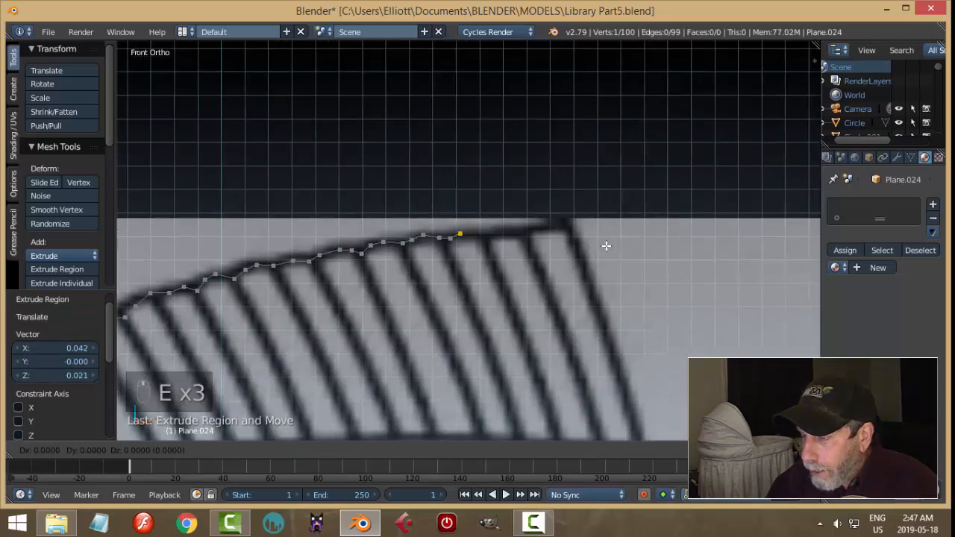
right_click(610, 246)
key(g)
click(621, 244)
key(g)
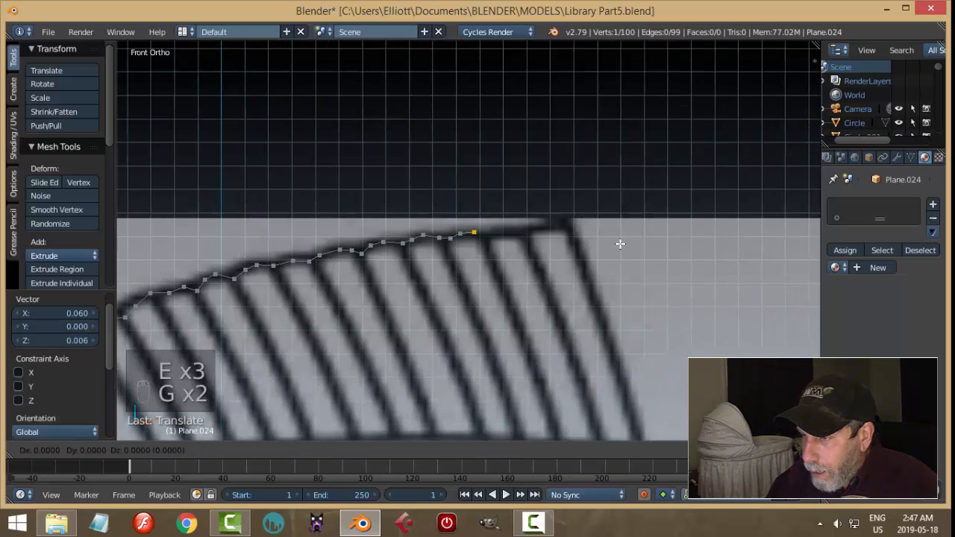
click(619, 243)
key(g)
click(622, 245)
- Trace the notch at the third ray from the fin's front with one vertex down and one up
key(e)
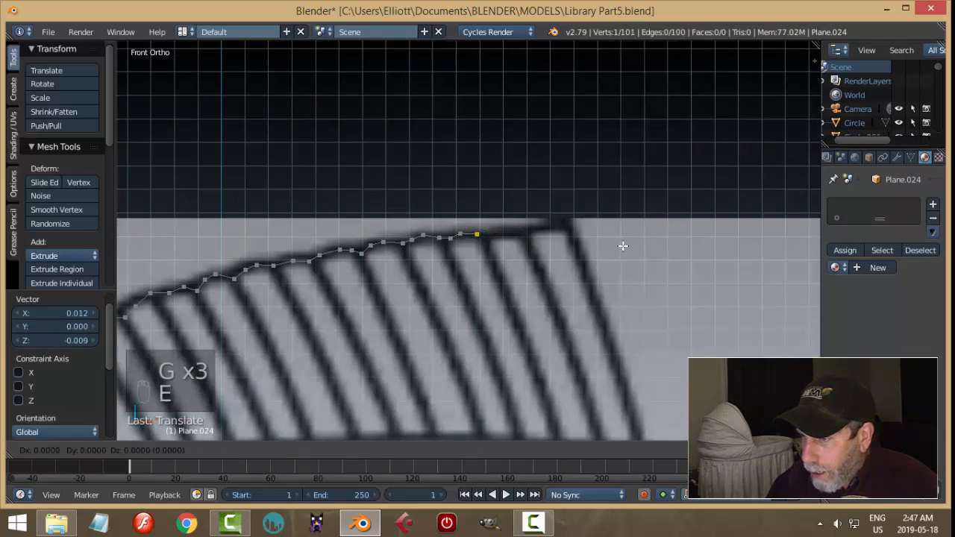
key(g)
click(633, 248)
key(e)
right_click(635, 246)
key(g)
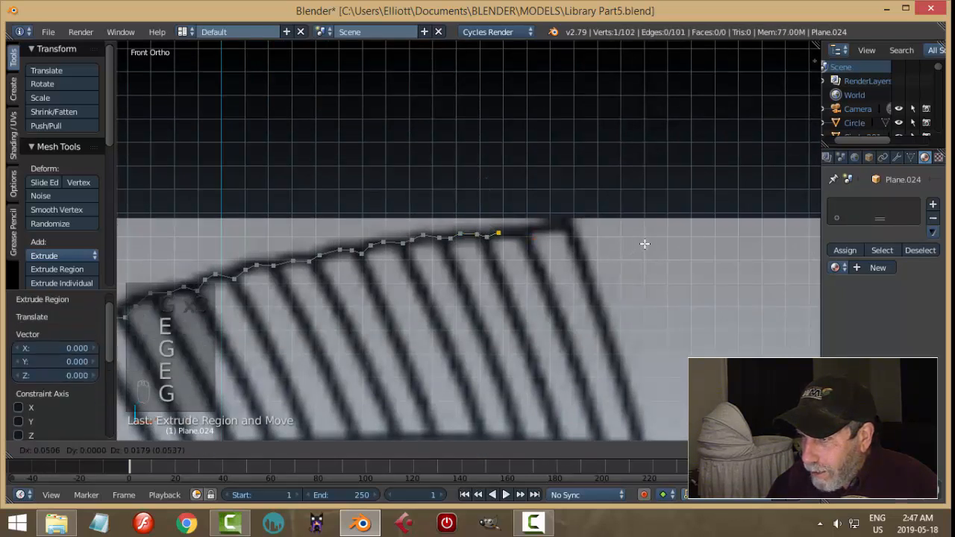
click(645, 244)
- Extrude two vertices along the top edge to the dip at the second ray from the fin's front
key(e)
key(g)
click(661, 244)
key(e)
click(661, 244)
key(g)
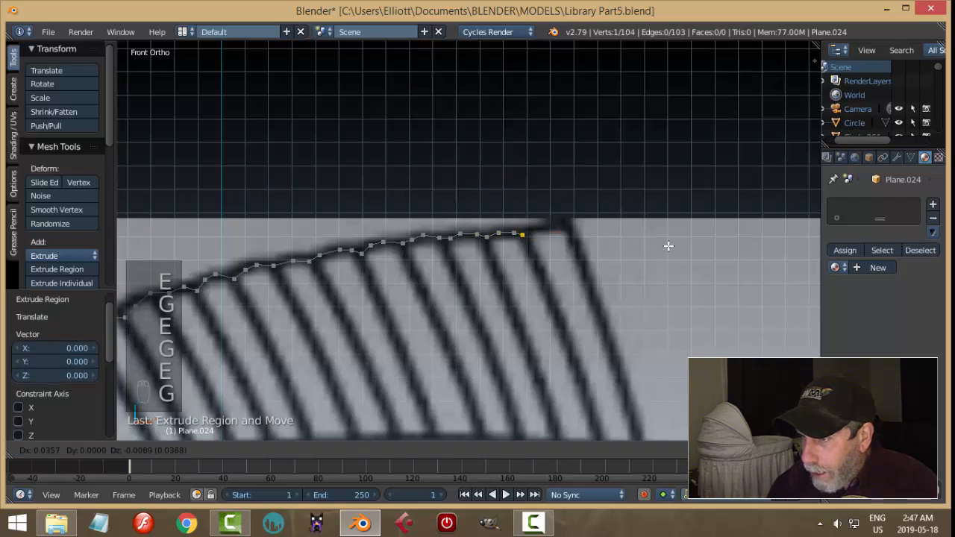
click(670, 246)
- Extrude three vertices up and around the large dorsal fin's upper front corner
key(e)
key(g)
click(679, 238)
key(e)
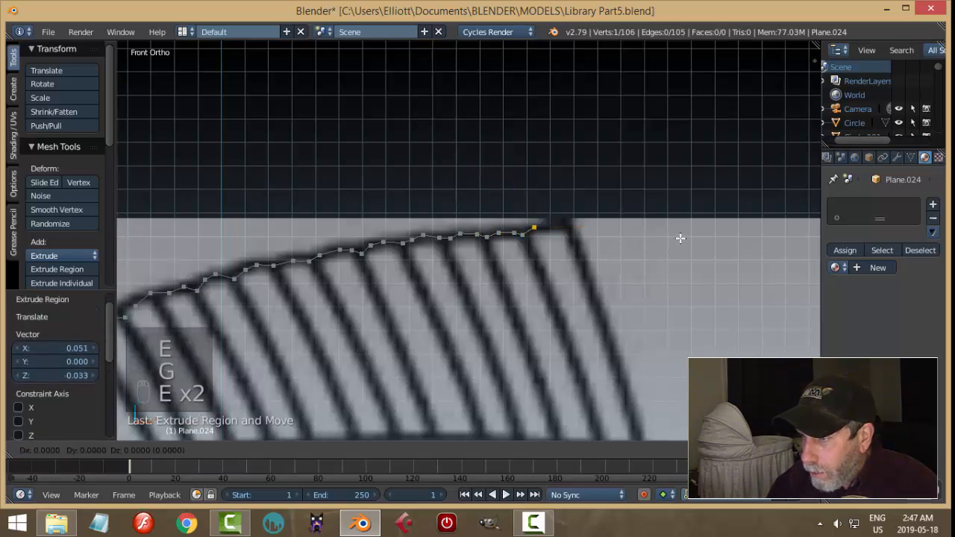
click(681, 239)
key(g)
click(708, 232)
key(e)
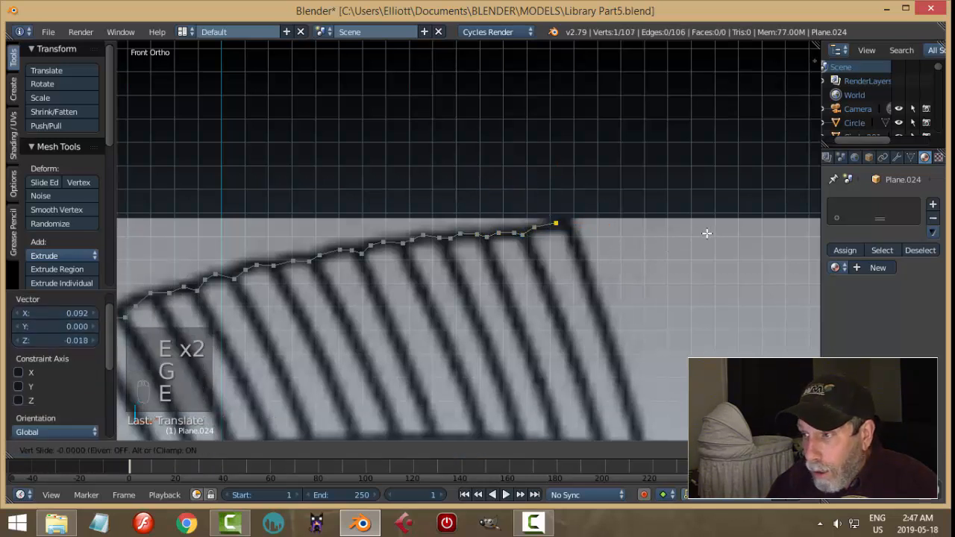
click(721, 238)
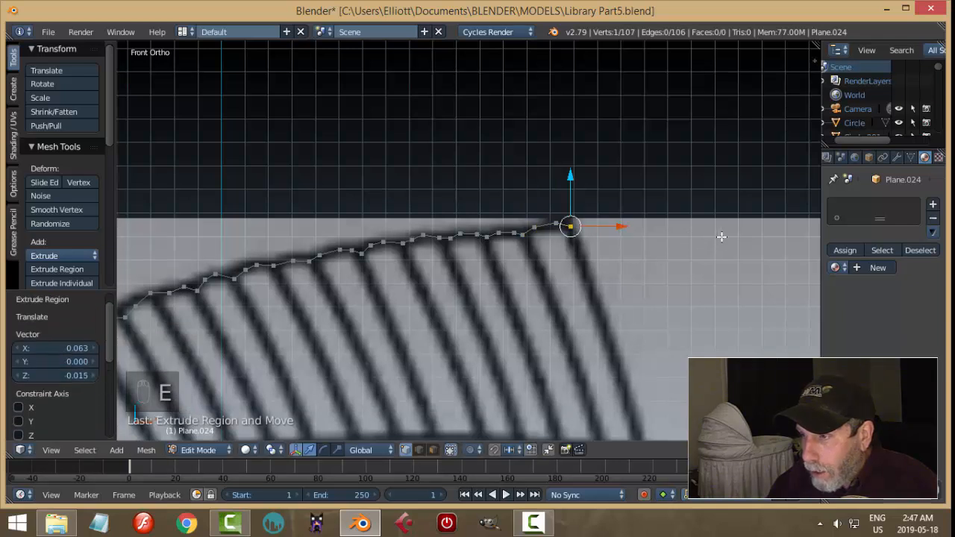
- Extrude one long segment down the large dorsal fin's front edge to its base on the back
scroll(695, 273, down, 3)
shift+middle_drag(695, 273, 673, 222)
key(e)
key(g)
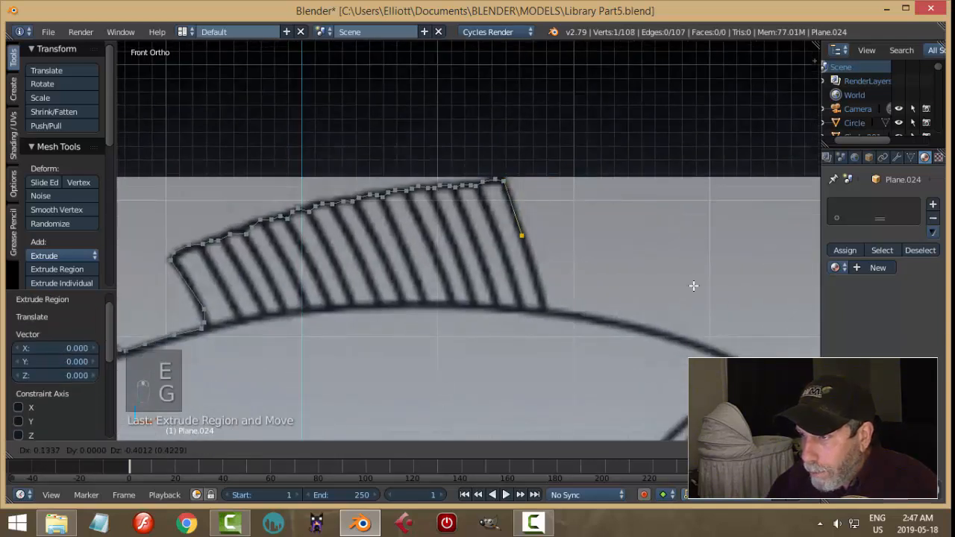
click(712, 347)
- Extrude two vertices along the back from the large dorsal fin's front base toward the head
shift+middle_drag(687, 304, 564, 203)
key(e)
key(g)
click(591, 213)
key(e)
key(g)
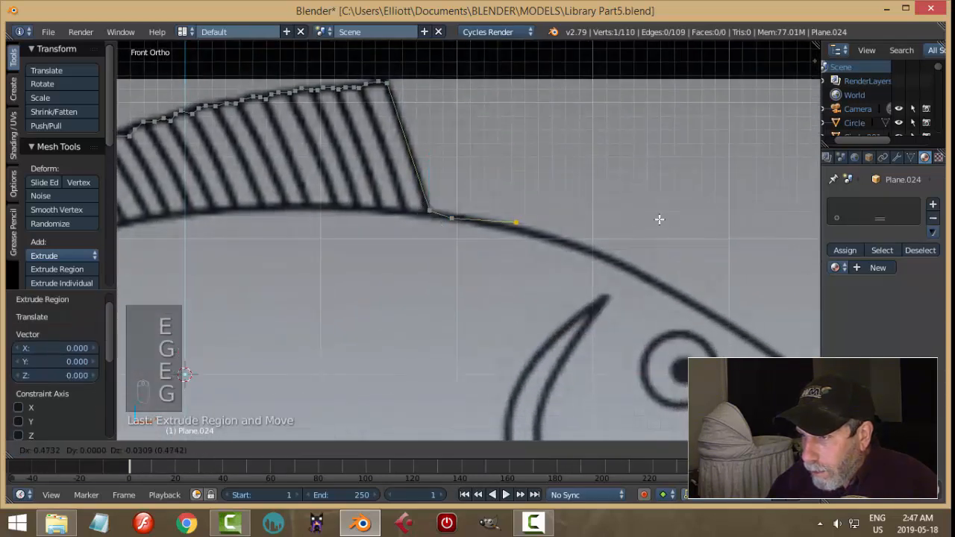
click(664, 226)
scroll(635, 258, down, 4)
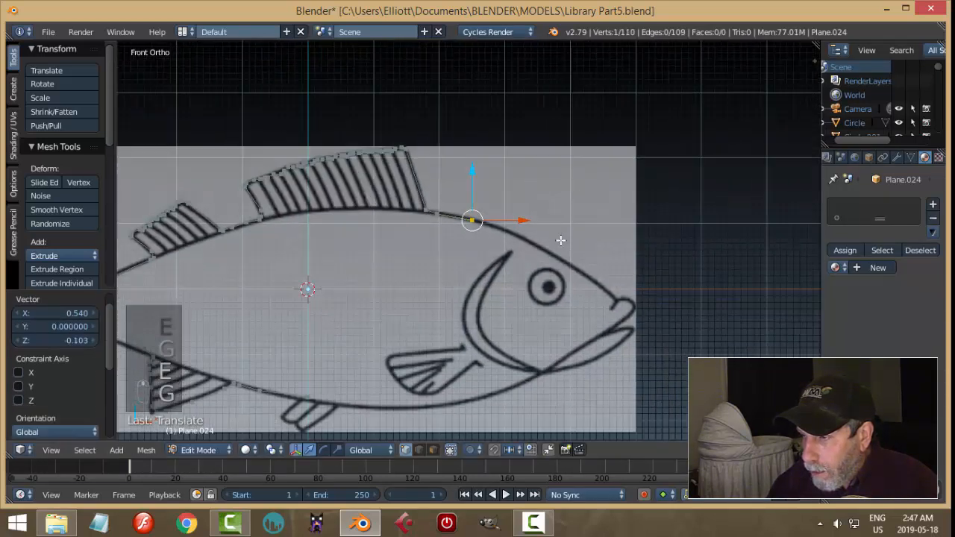
- Extrude three vertices along the top of the head down the forehead to just in front of the eye
key(e)
key(g)
click(608, 243)
key(e)
key(g)
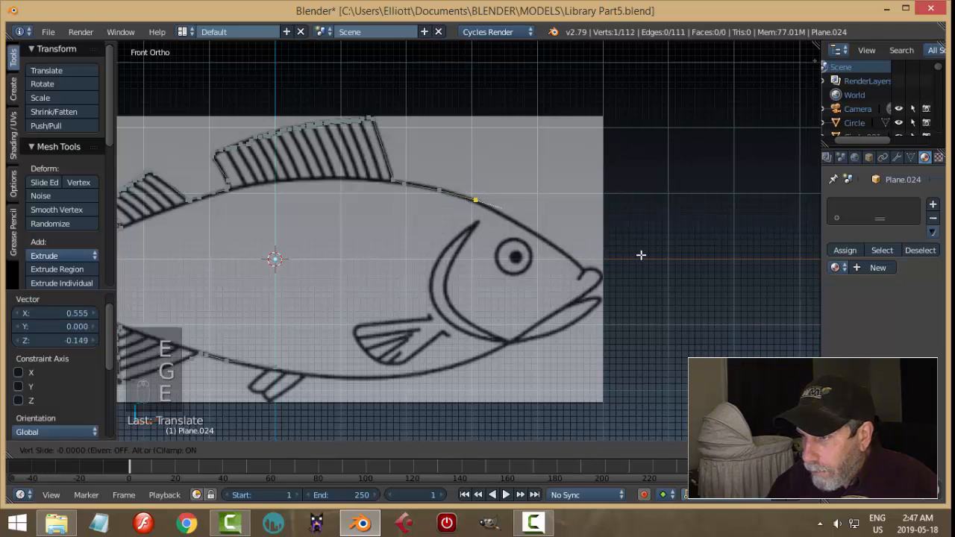
click(652, 266)
key(e)
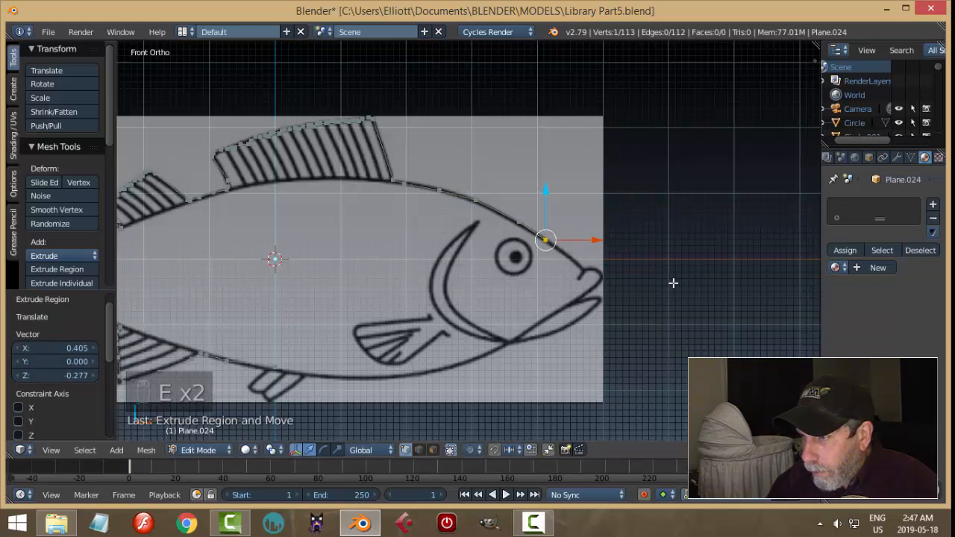
scroll(642, 269, up, 3)
click(605, 252)
- Extrude two vertices down the snout to the notch where it meets the upper lip
key(e)
key(g)
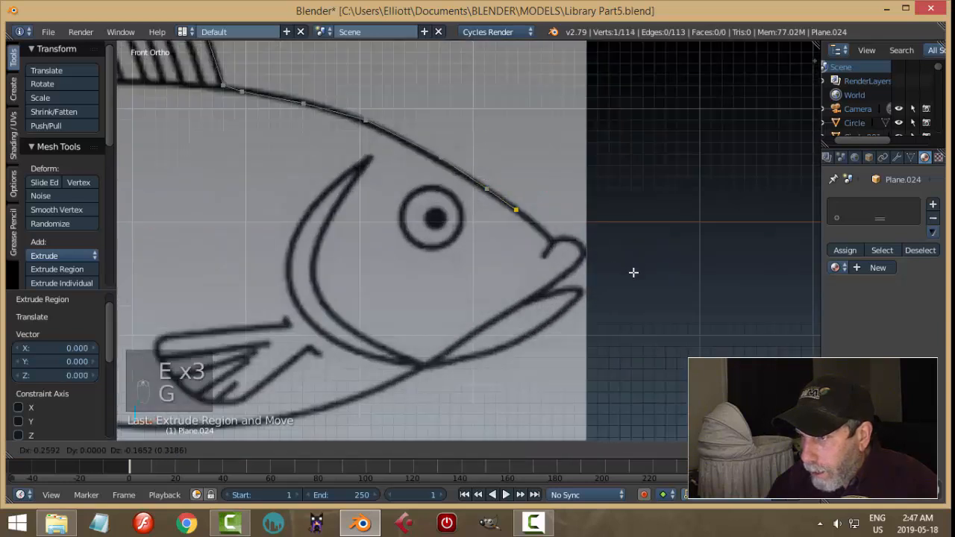
click(633, 272)
key(e)
key(g)
click(665, 298)
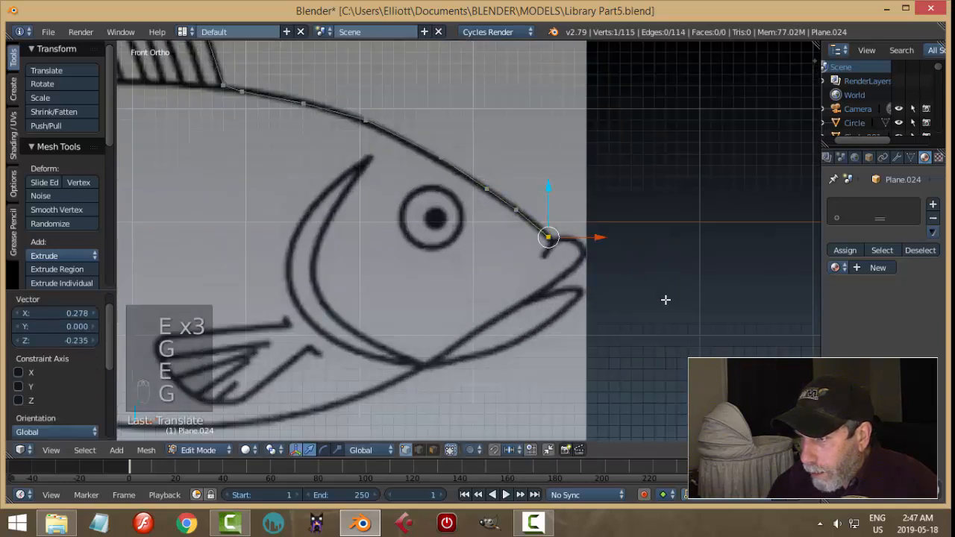
- Extrude three vertices through the small notch at the snout's end and onto the upper lip's top edge
scroll(601, 247, up, 2)
key(e)
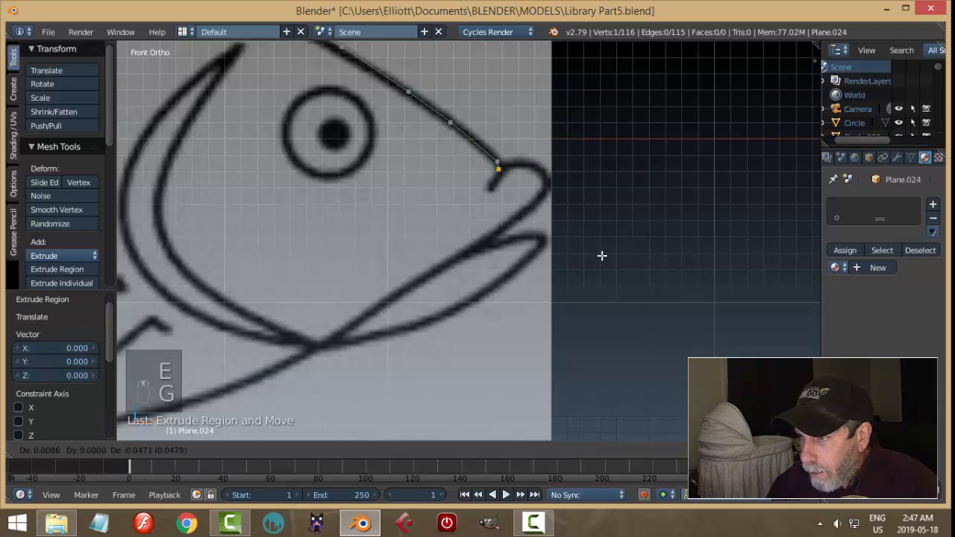
click(603, 254)
key(e)
key(g)
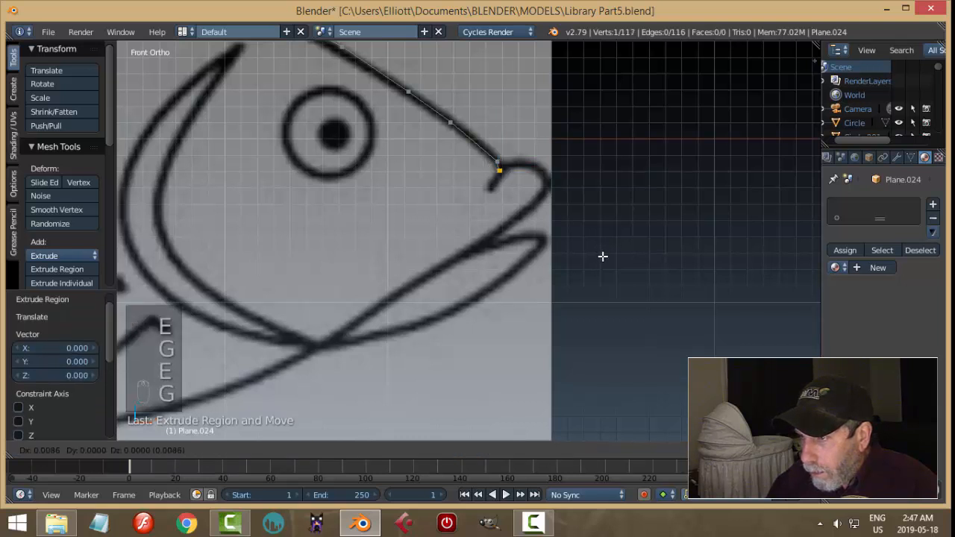
click(606, 255)
key(e)
key(g)
click(628, 243)
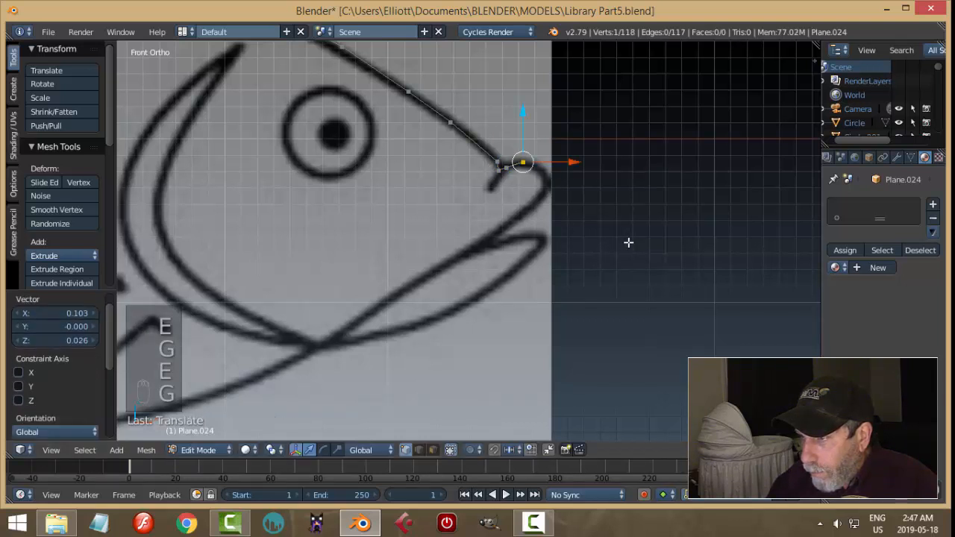
- Extrude three vertices around the rounded front of the upper lip to its lower side
key(e)
key(g)
click(650, 251)
key(e)
key(g)
click(655, 267)
key(e)
key(g)
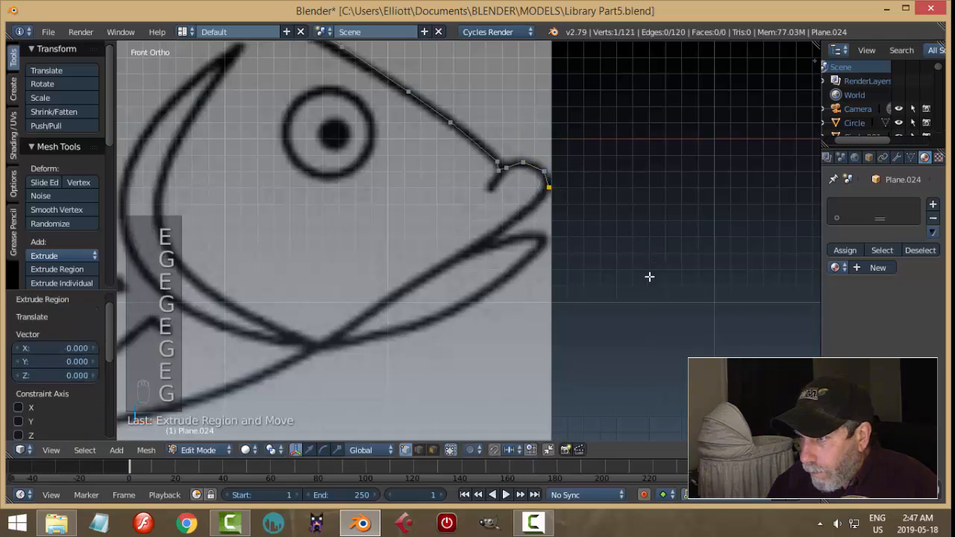
- Extrude one long segment back along the upper lip's underside and a short one turning the corner of the mouth
key(e)
key(g)
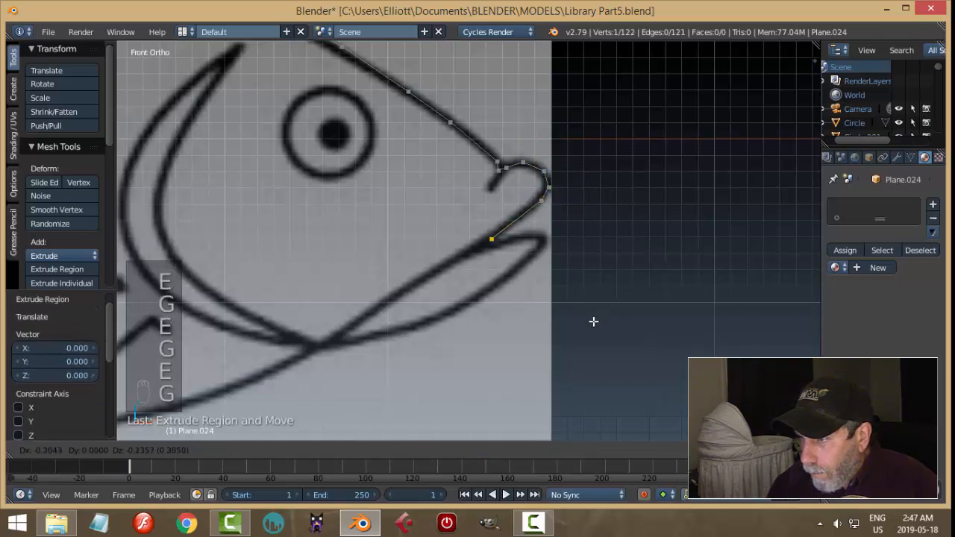
click(593, 321)
key(e)
key(g)
click(608, 324)
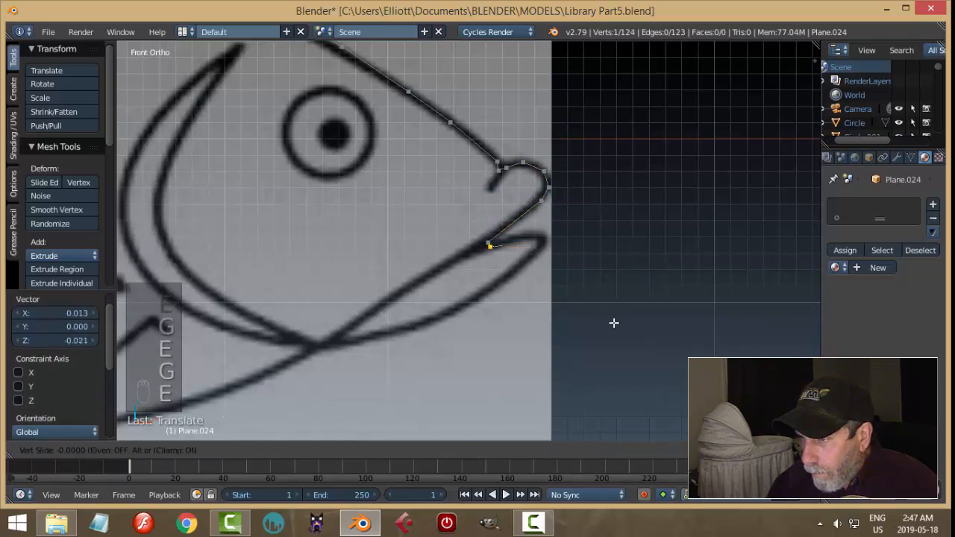
- Extrude vertices forward from the mouth corner along the lower lip's upper edge to its tip
key(e)
click(616, 321)
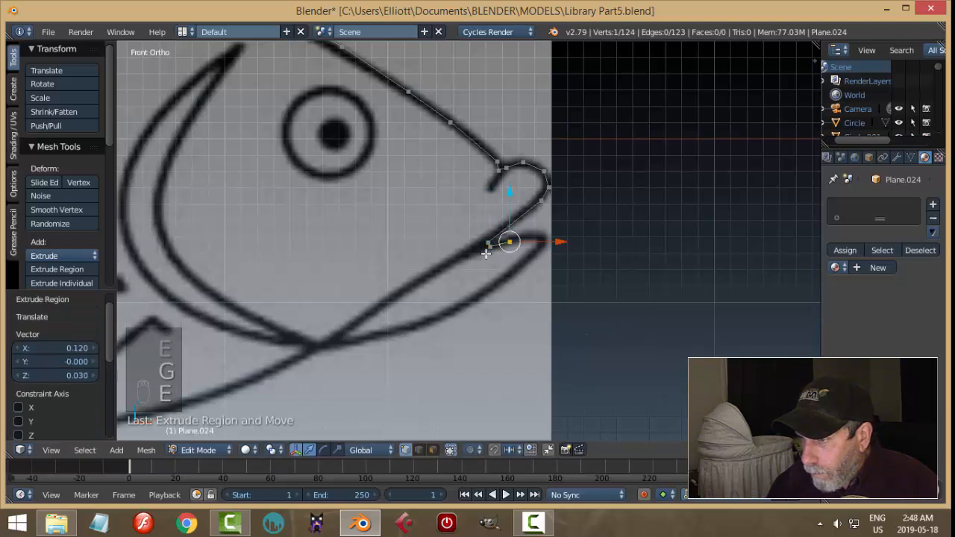
key(e)
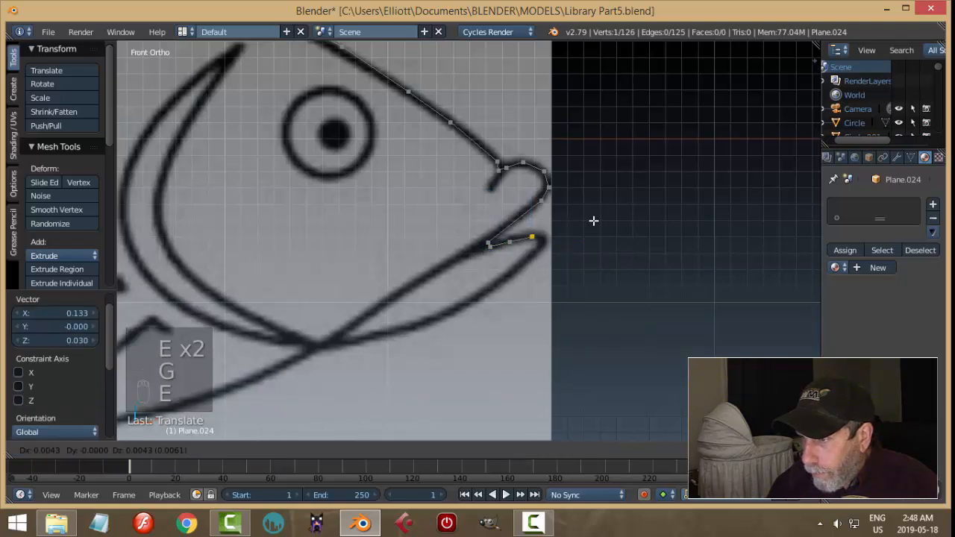
click(605, 226)
- Extrude two vertices around the lower lip's tip and onto the underside of the lower jaw
key(e)
click(606, 226)
key(g)
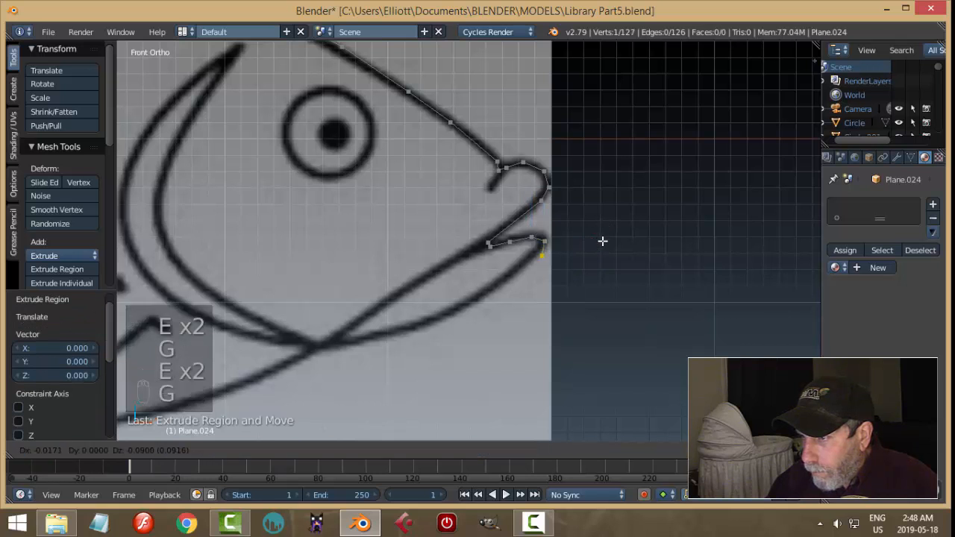
click(599, 241)
key(e)
click(599, 241)
key(g)
click(575, 263)
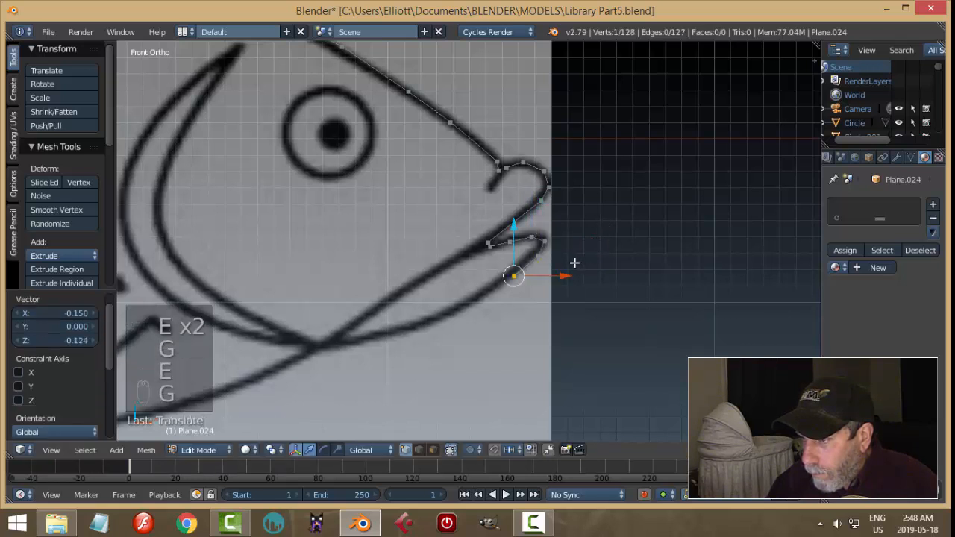
- Extrude two vertices back along the middle of the lower jaw's underside in front view
middle_drag(574, 267, 620, 229)
key(KP_1)
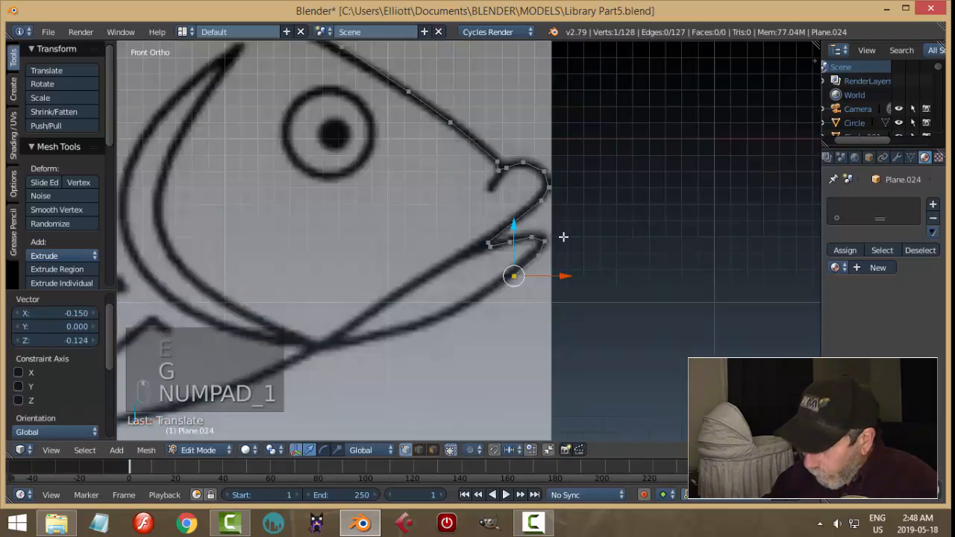
scroll(575, 284, up, 1)
shift+middle_drag(577, 307, 585, 226)
key(e)
click(585, 226)
key(g)
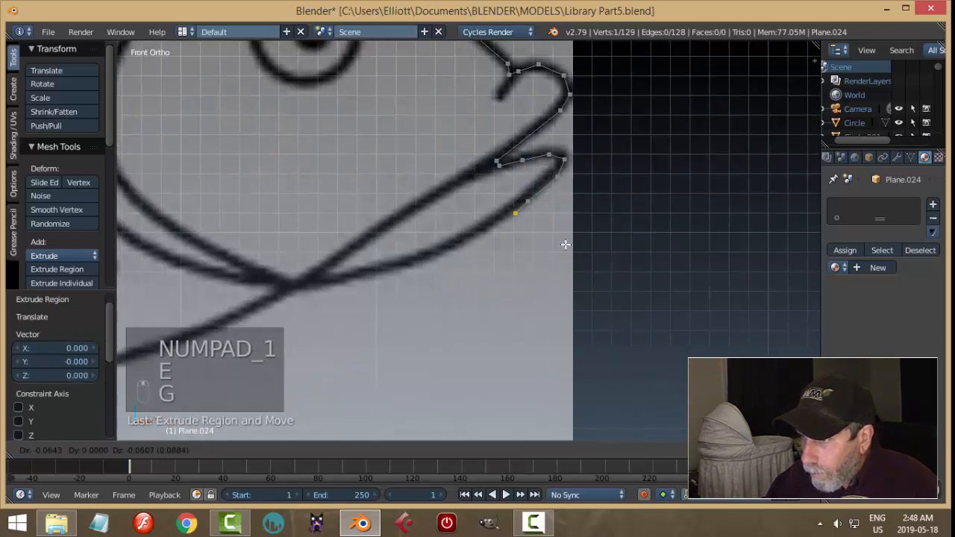
click(543, 256)
key(e)
key(g)
click(498, 278)
- Extrude two vertices along the rear part of the lower jaw's underside toward the throat
key(e)
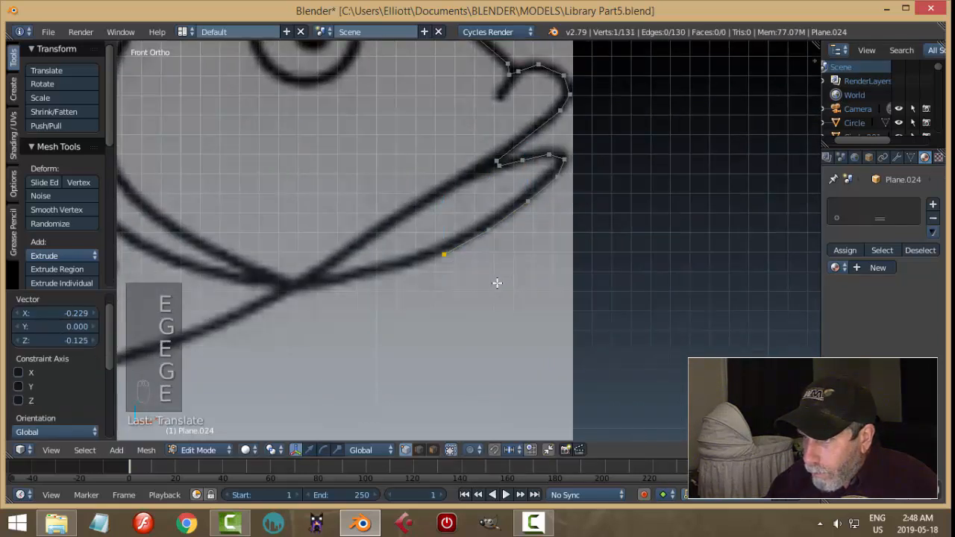
key(g)
click(454, 292)
key(e)
key(g)
click(410, 305)
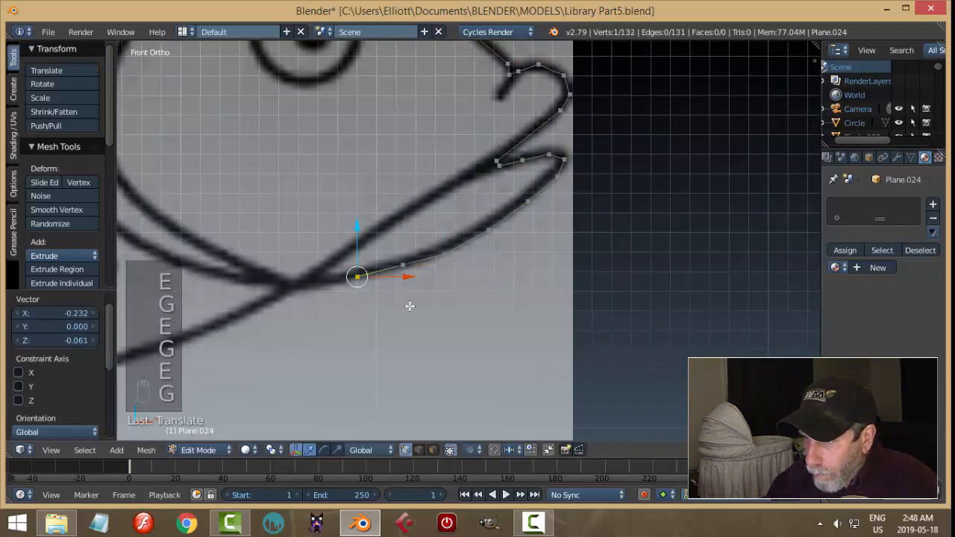
- Extrude two vertices across the throat point where the jaw line meets the belly line
scroll(412, 306, down, 1)
shift+middle_drag(412, 306, 558, 252)
key(e)
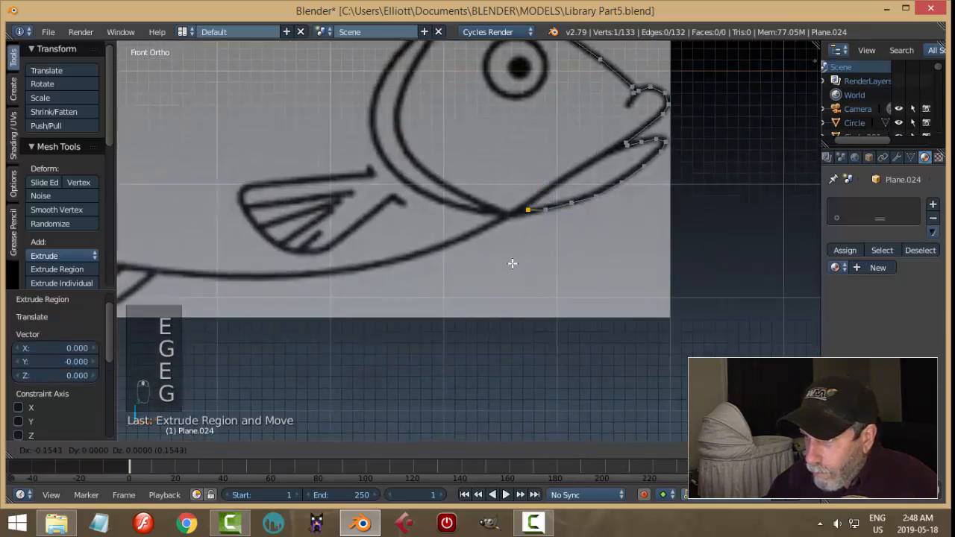
key(g)
click(493, 271)
key(e)
key(g)
click(485, 273)
- Extrude two vertices back along the belly line from the throat toward the pectoral fin
key(e)
key(g)
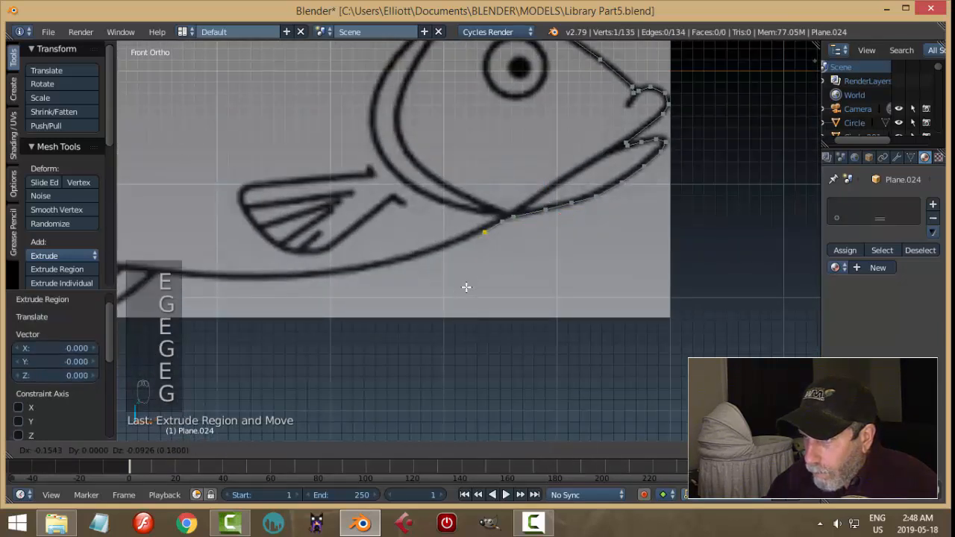
click(449, 291)
shift+middle_drag(448, 301, 573, 239)
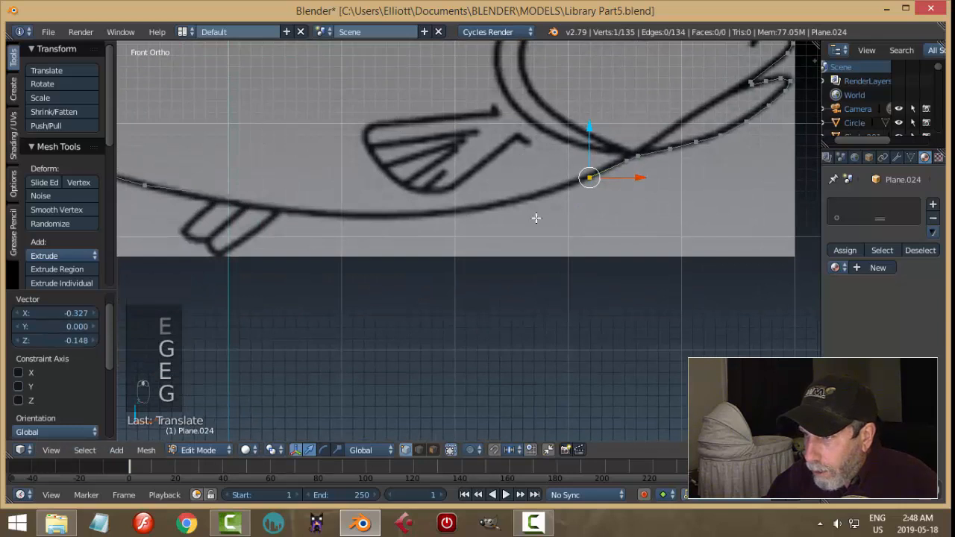
key(e)
key(g)
click(482, 237)
- Extrude two vertices along the belly line beneath the pectoral fin
scroll(489, 235, down, 2)
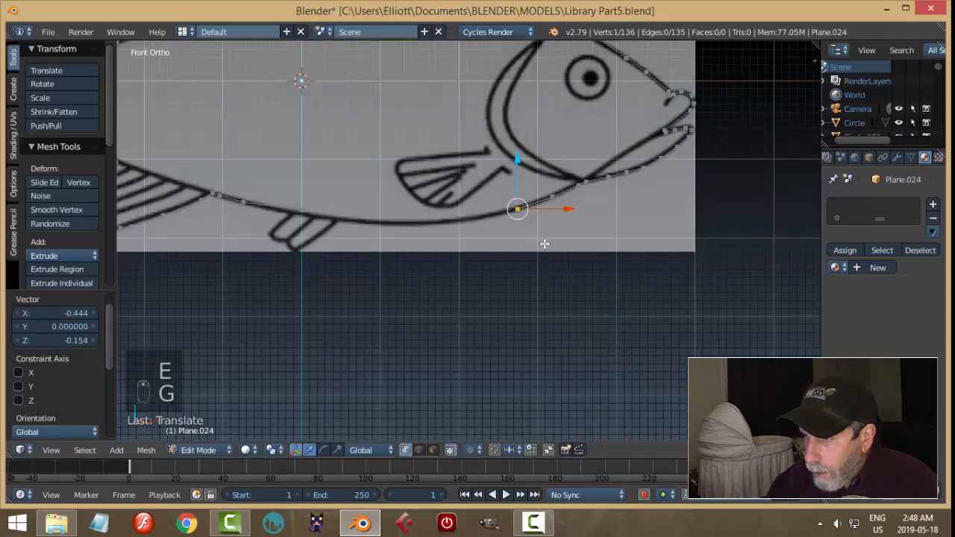
shift+middle_drag(491, 239, 595, 242)
key(e)
key(g)
click(556, 254)
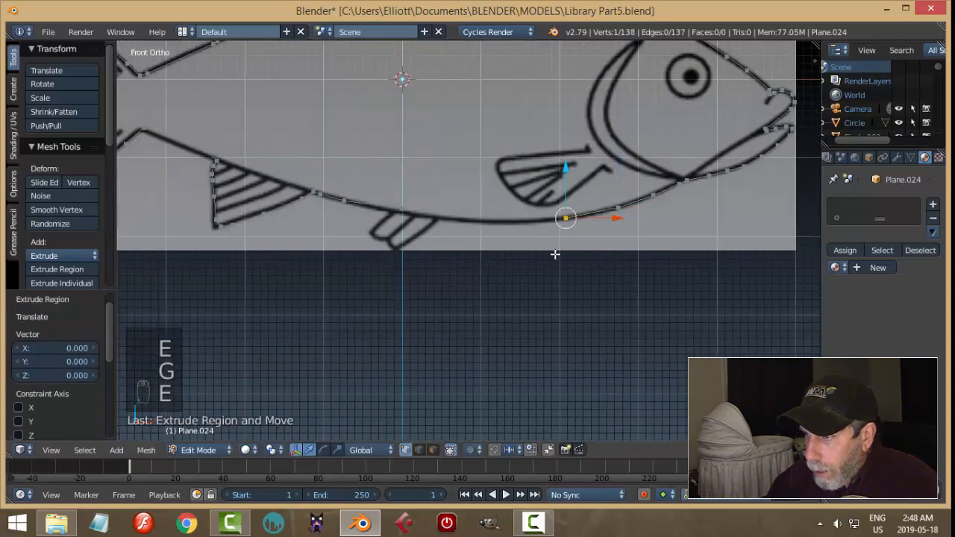
key(e)
key(g)
click(500, 257)
- Extrude two vertices along the belly line to the front base of the small pelvic fin
key(e)
key(g)
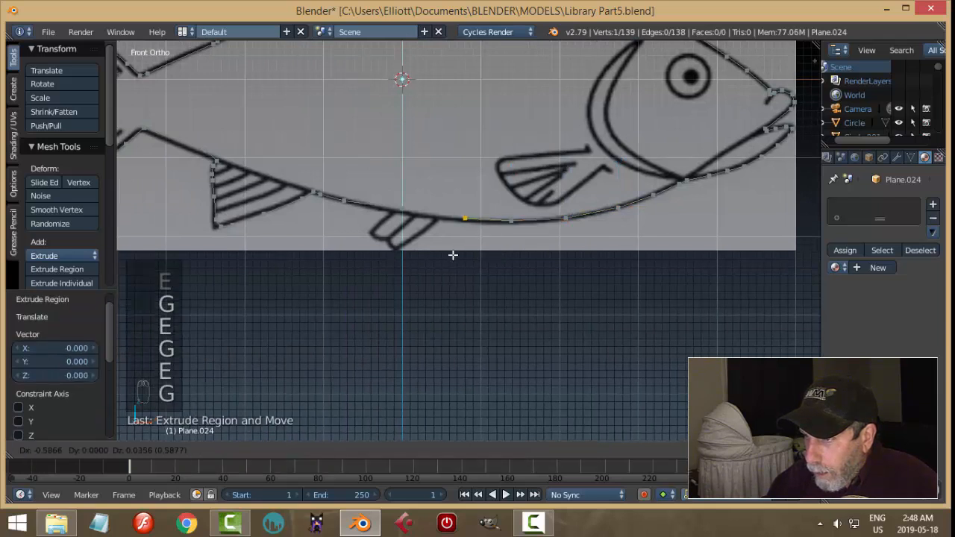
click(454, 254)
key(e)
key(g)
click(428, 254)
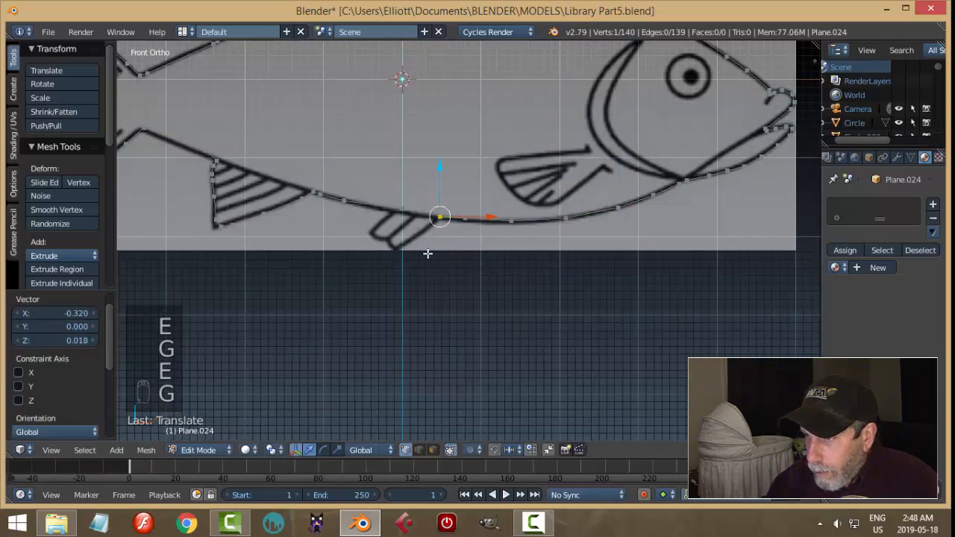
- Extrude two vertices from the pelvic fin's front base down its front edge to the lower tip
scroll(440, 250, up, 1)
shift+middle_drag(448, 246, 505, 275)
scroll(508, 209, up, 2)
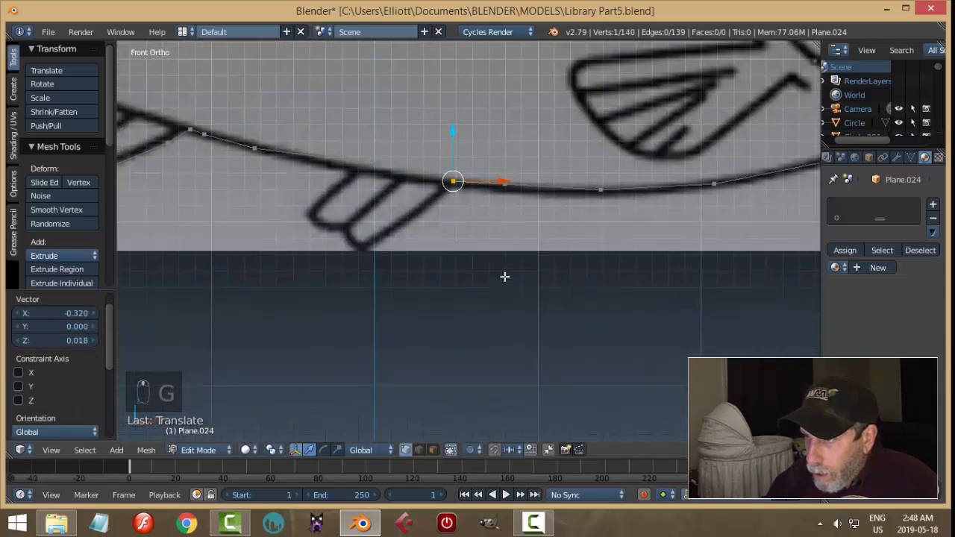
key(e)
key(g)
click(496, 283)
key(g)
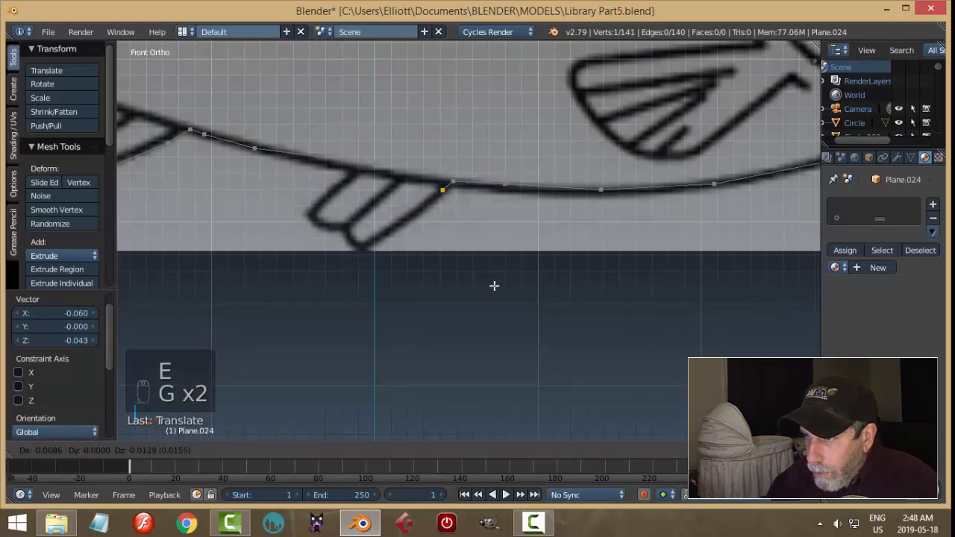
click(494, 285)
key(e)
click(494, 286)
key(g)
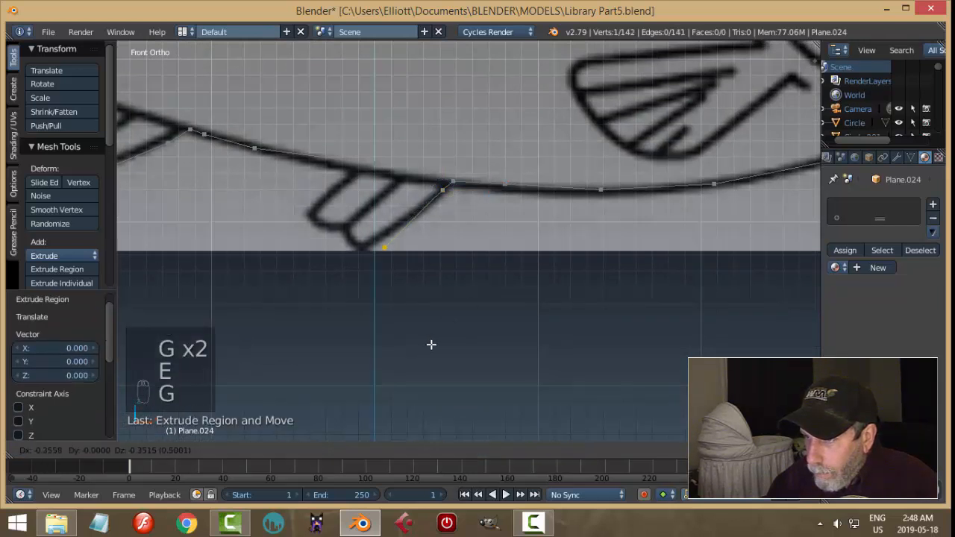
click(418, 344)
- Extrude three vertices around the pelvic fin's lower tip and up toward the notch between its two lobes
shift+middle_drag(437, 300, 492, 281)
key(e)
click(492, 281)
key(g)
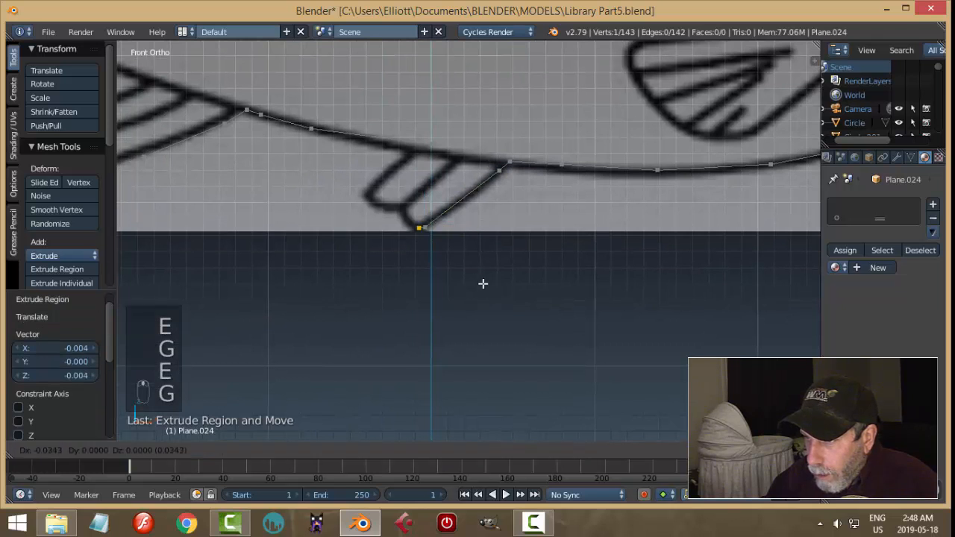
click(479, 284)
key(e)
click(471, 277)
key(g)
click(467, 271)
key(e)
click(465, 263)
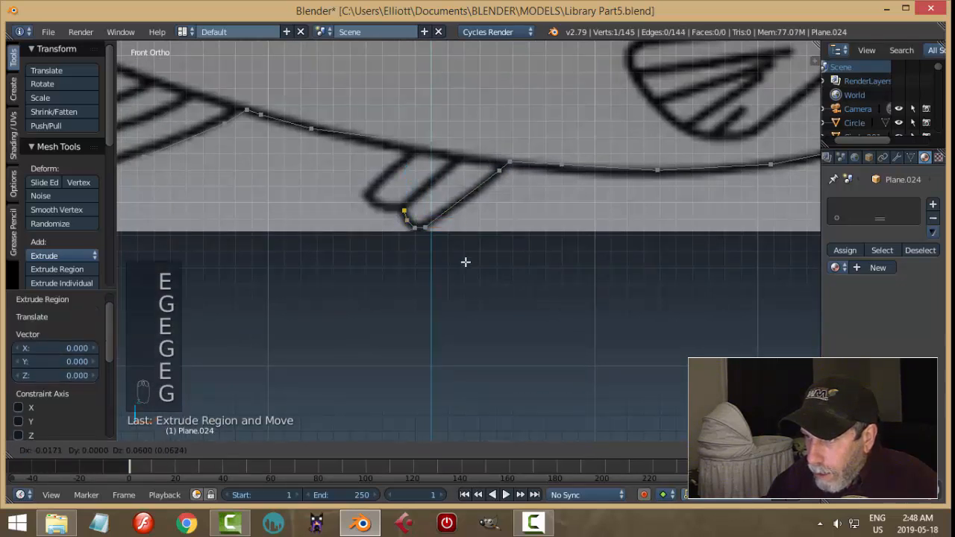
key(g)
click(465, 261)
- Extrude two vertices through the notch and along the bottom edge of the pelvic fin's rear lobe
key(e)
click(462, 261)
key(g)
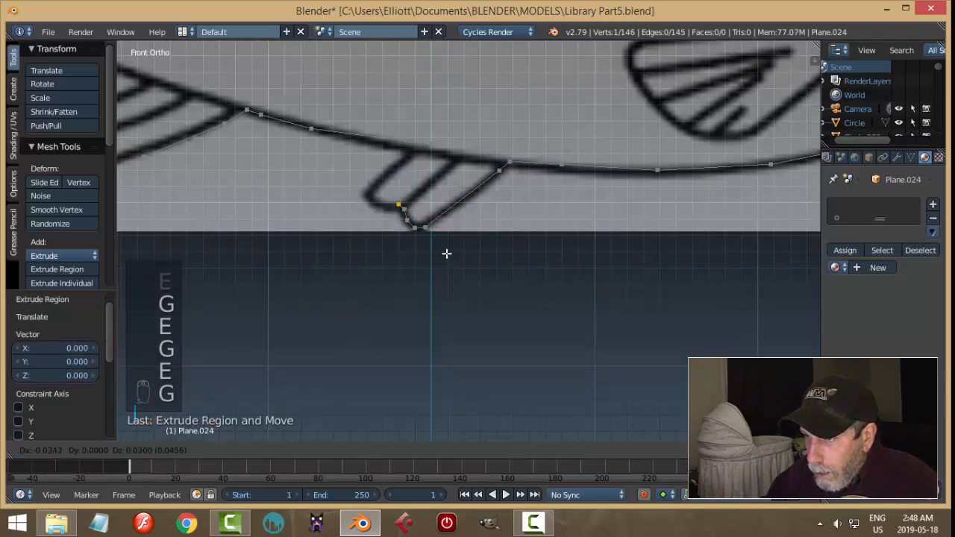
click(446, 253)
key(e)
click(446, 255)
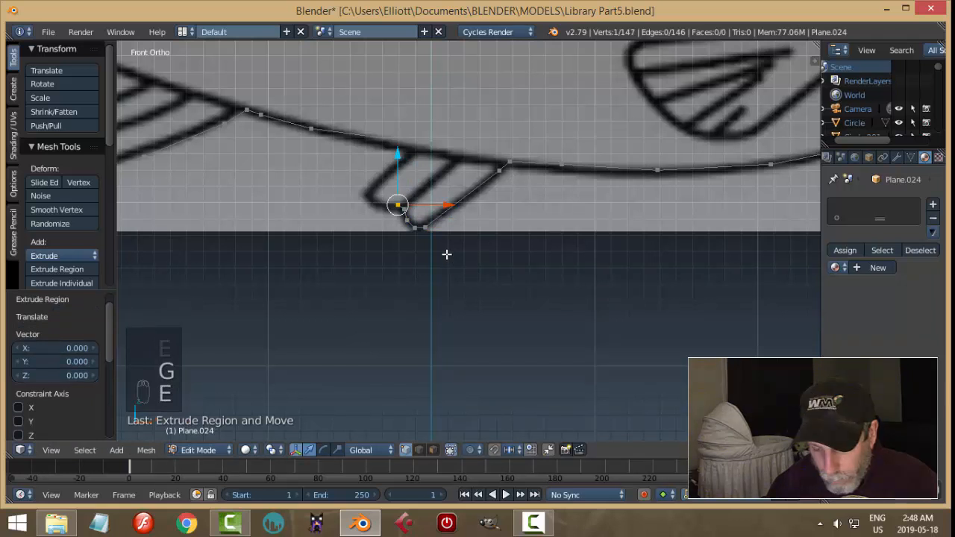
key(g)
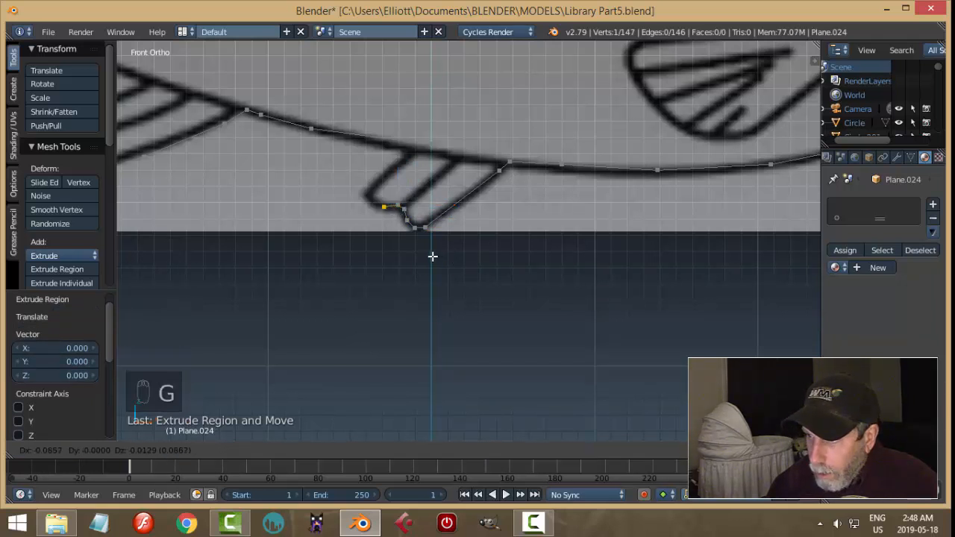
click(430, 256)
- Extrude two vertices around the tip of the pelvic fin's rear lobe
key(e)
key(g)
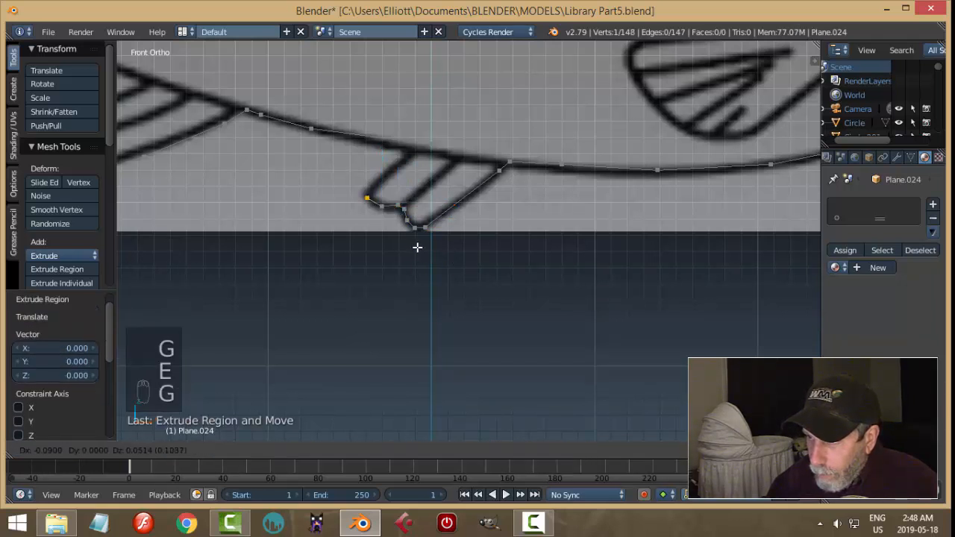
click(417, 247)
key(e)
key(g)
click(414, 236)
- Extrude two vertices up the rear edge of the pelvic fin toward the belly
key(e)
key(g)
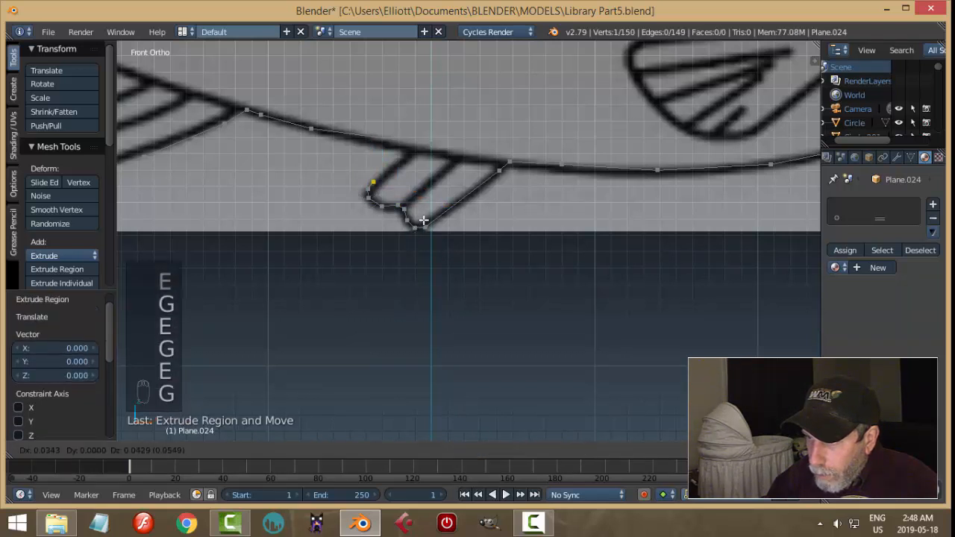
click(433, 210)
key(e)
key(g)
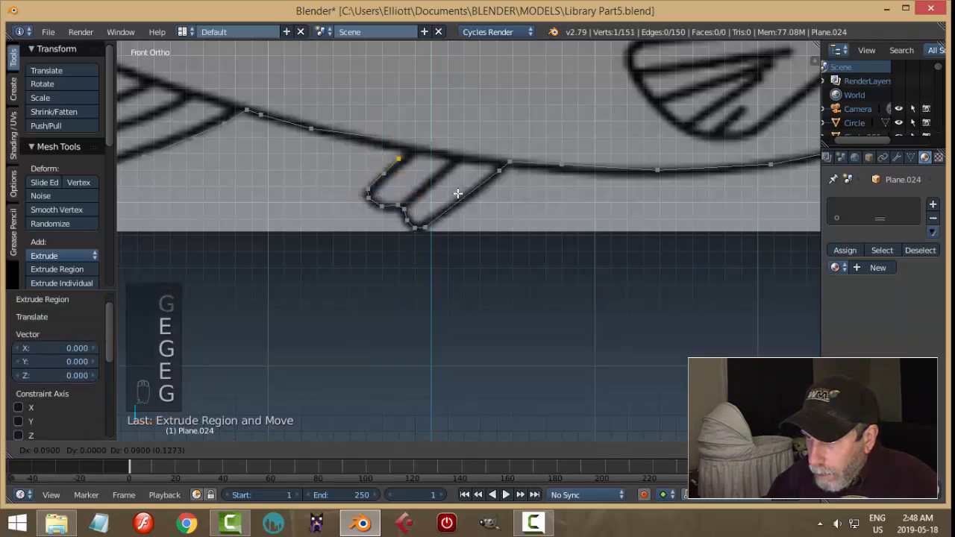
click(463, 188)
- Extrude one vertex at the pelvic fin's rear base and another onto the belly line toward the tail
key(e)
key(g)
click(468, 180)
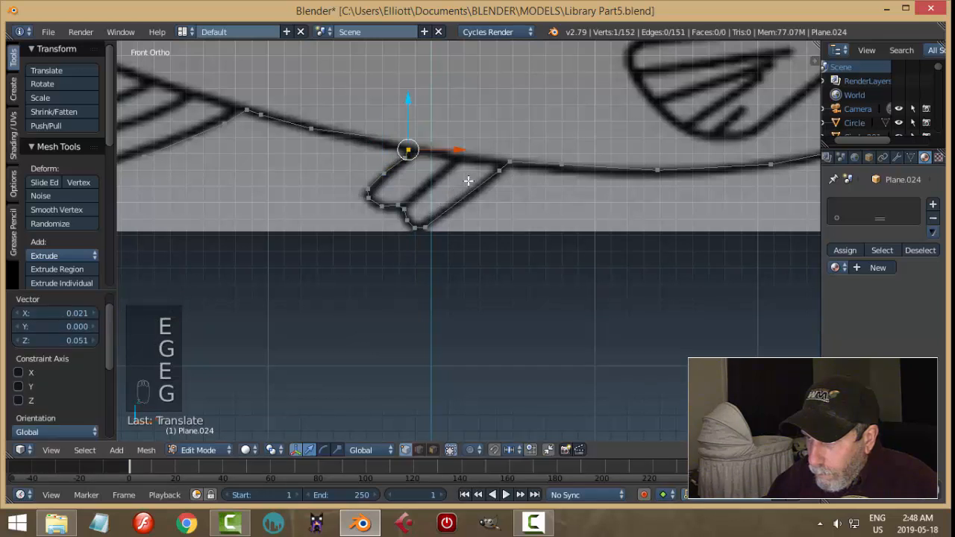
key(e)
key(g)
click(456, 176)
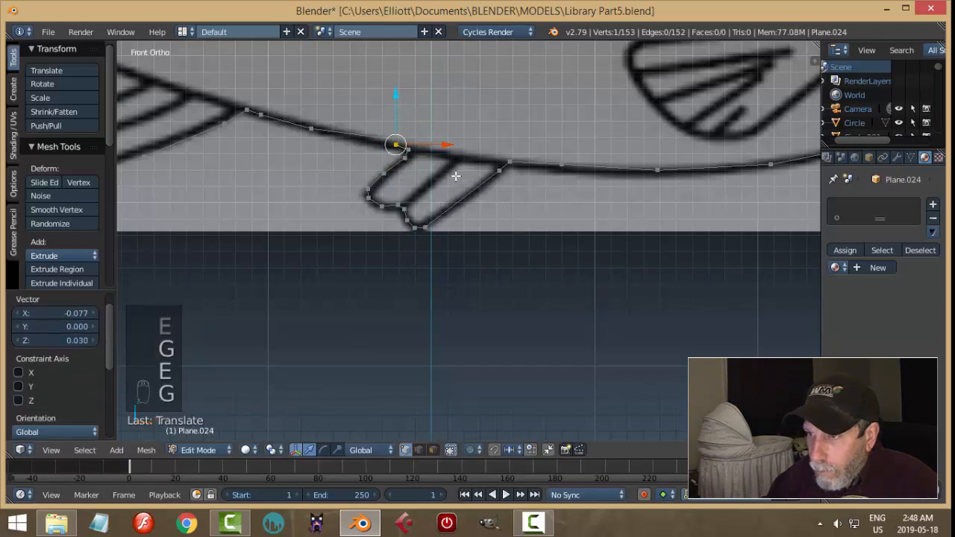
- Move the open end vertex of the tail-side belly line right beside the last vertex extruded from the pelvic fin
scroll(369, 171, up, 2)
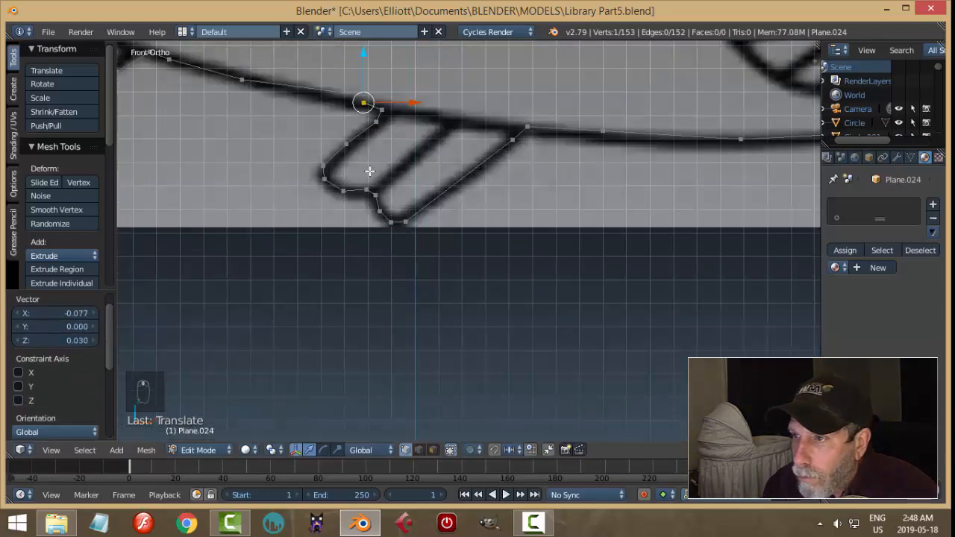
right_click(242, 78)
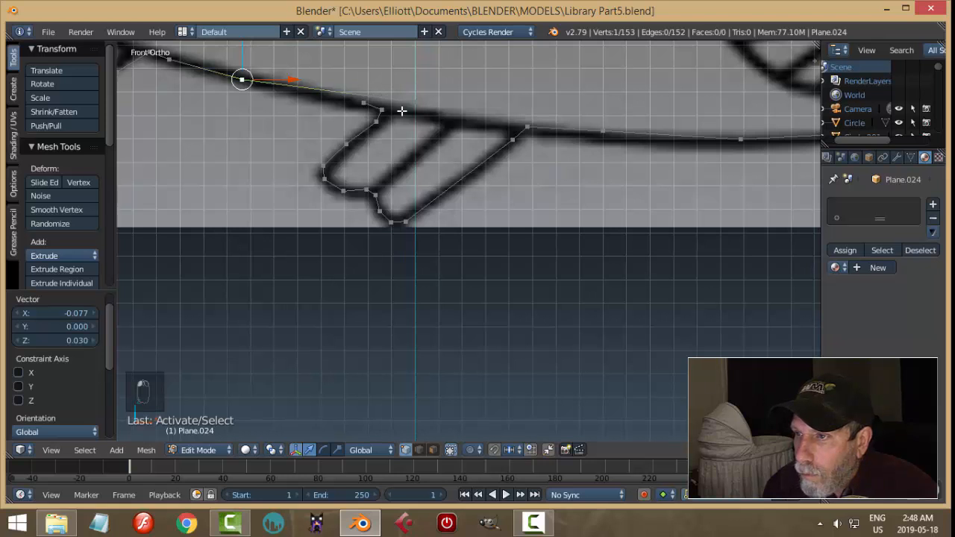
key(g)
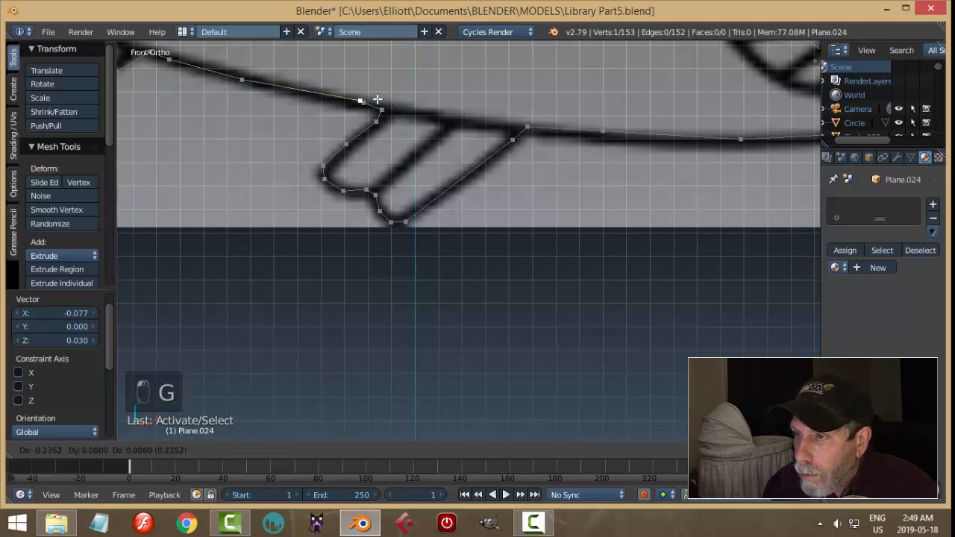
click(375, 101)
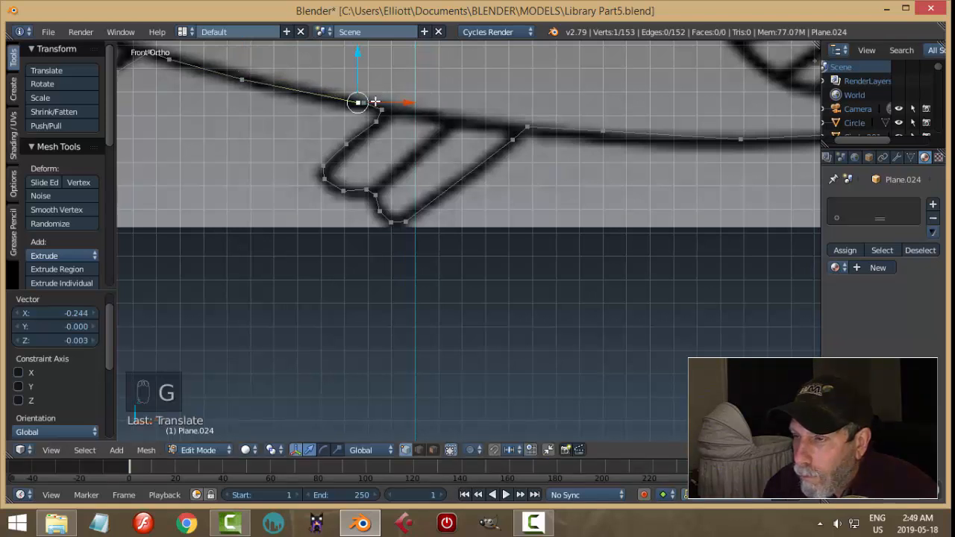
- Merge the two neighbouring end vertices behind the pelvic fin at center to close the outline, and clear the selection
scroll(369, 105, up, 3)
scroll(451, 246, up, 3)
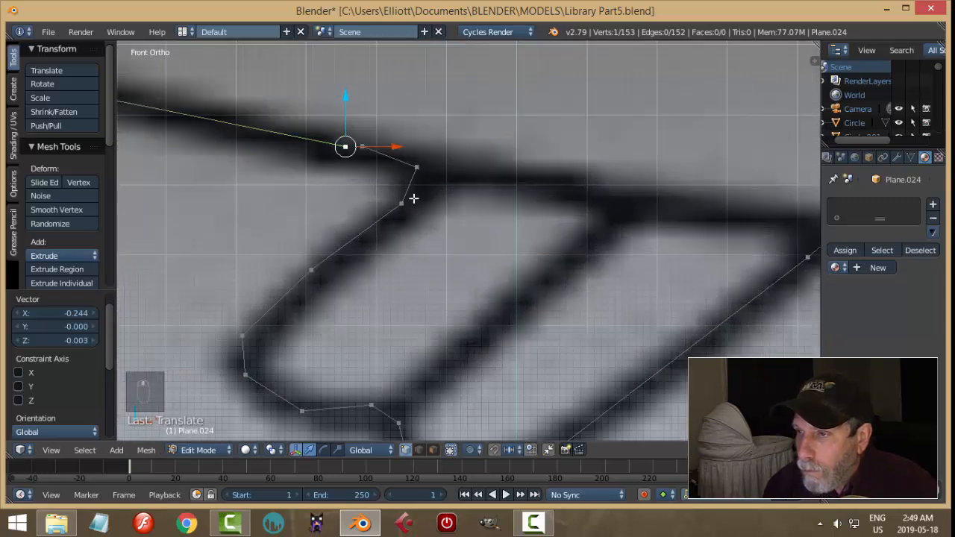
shift+right_click(363, 145)
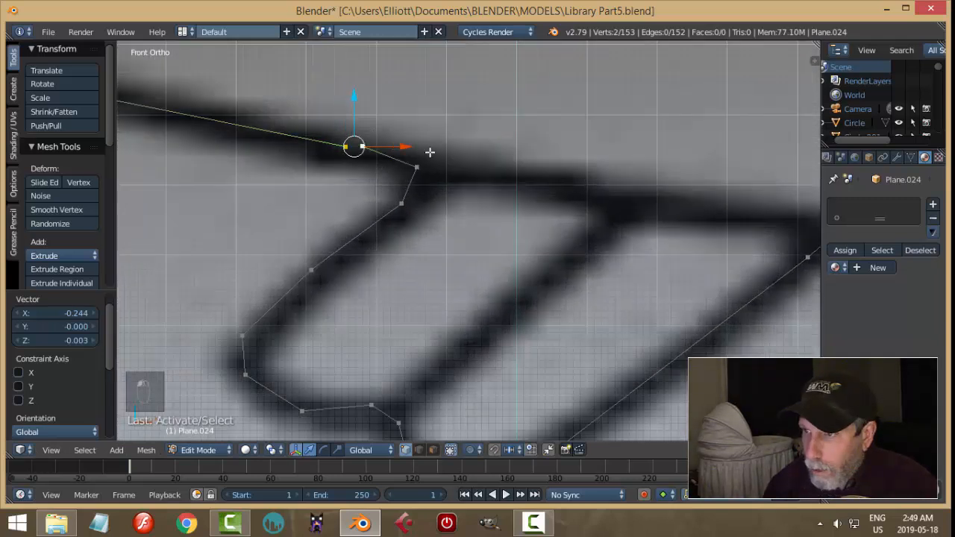
key(alt+m)
click(437, 156)
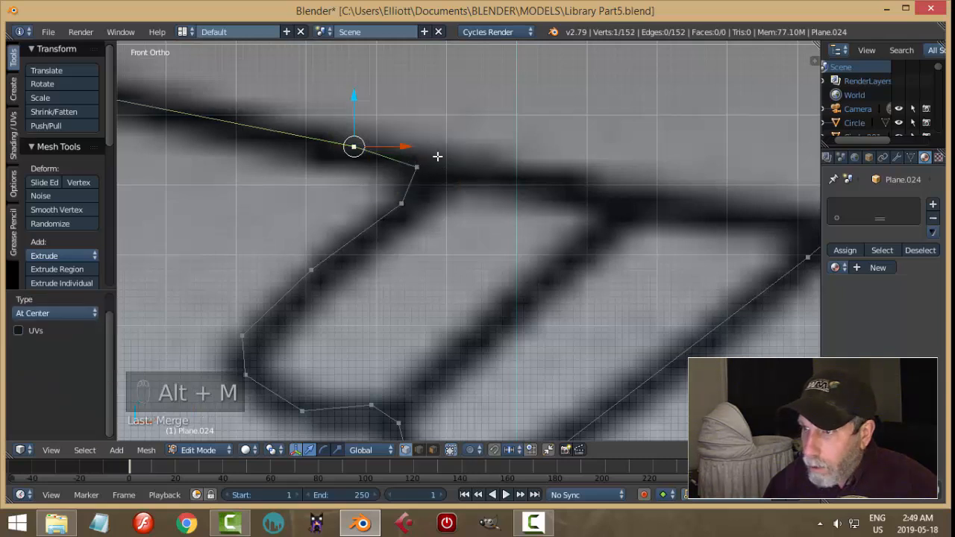
scroll(493, 173, down, 3)
key(a)
scroll(492, 179, down, 1)
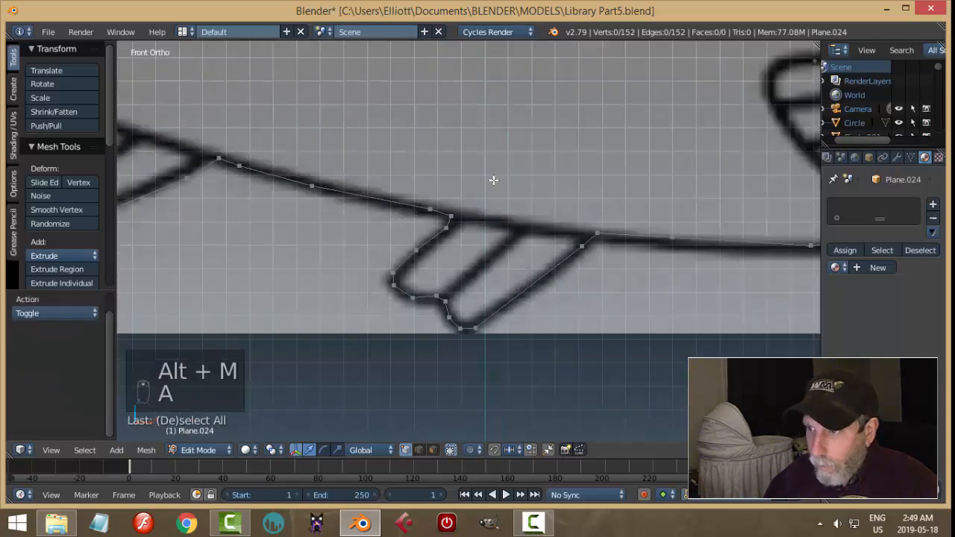
- Move the merged vertex about 0.1 units toward the tail along the belly line
right_click(435, 215)
key(g)
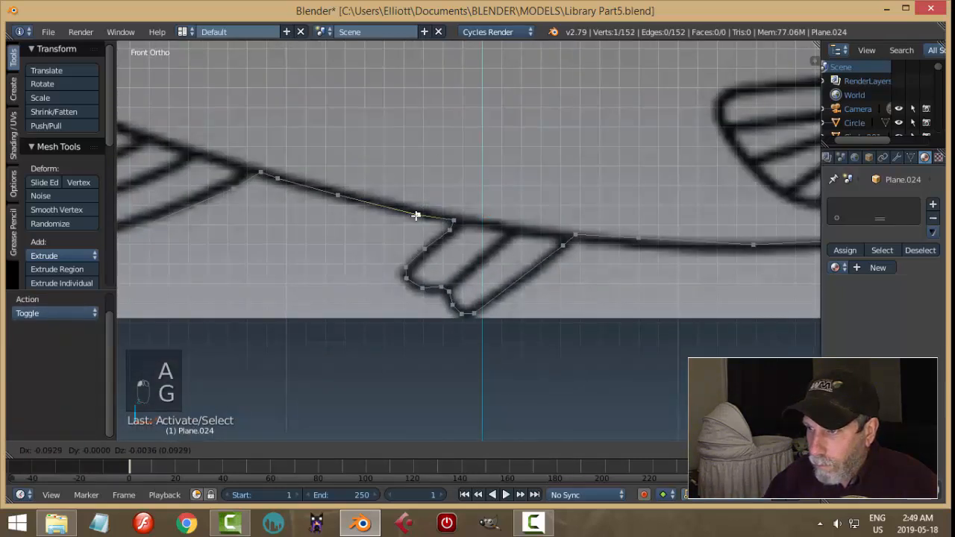
click(416, 214)
scroll(443, 224, down, 5)
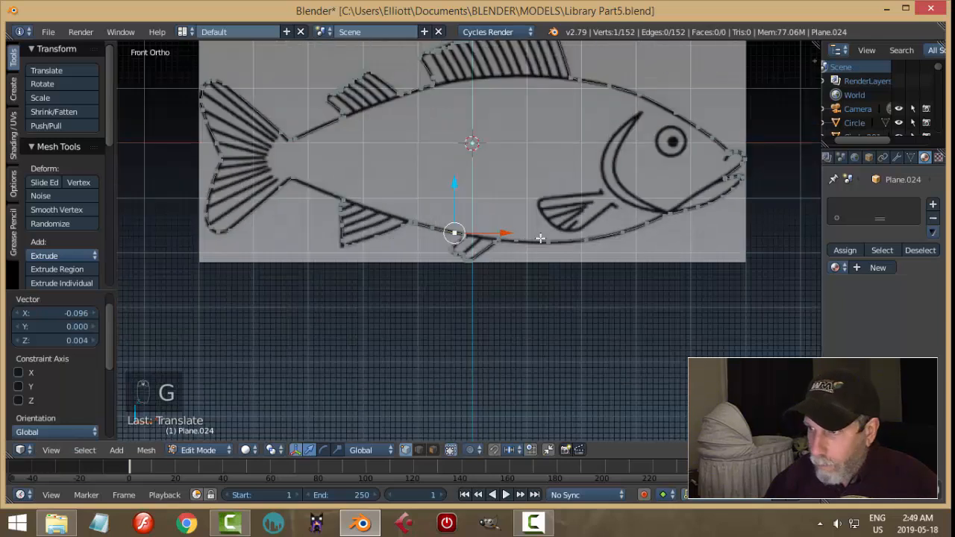
- Select the whole fish outline and fill it with a face
key(a)
scroll(542, 238, down, 1)
key(a)
scroll(688, 233, down, 1)
middle_drag(689, 231, 635, 238)
key(f)
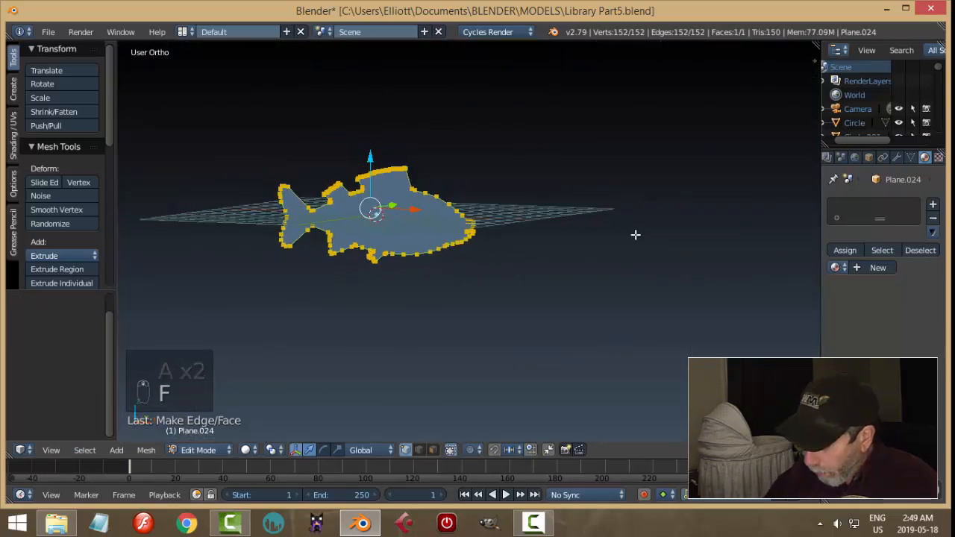
- Extrude the fish face about 0.17 units along the Y axis in right view
key(KP_3)
scroll(448, 243, up, 2)
shift+middle_drag(455, 242, 690, 276)
scroll(497, 259, up, 3)
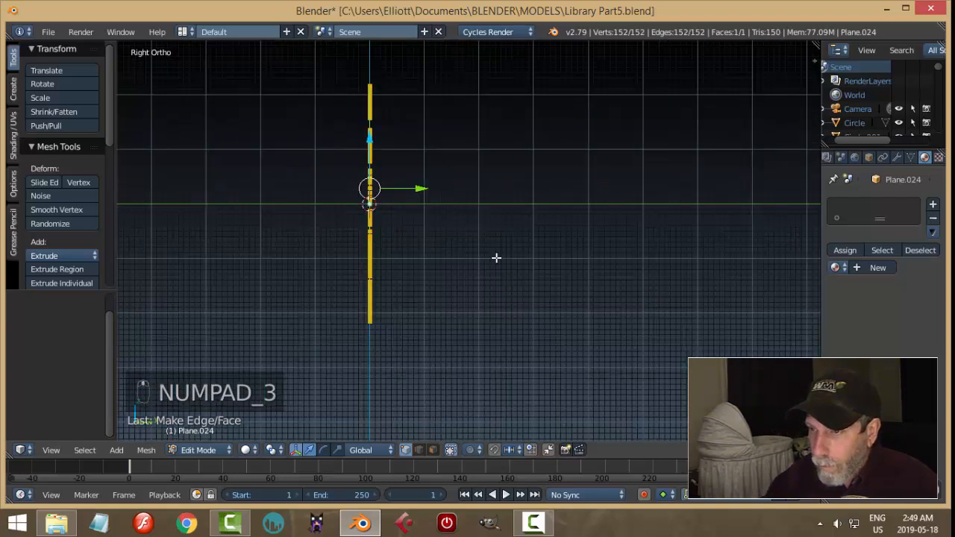
key(e)
click(479, 250)
- Recalculate the normals of the entire fish mesh and remove its doubles
key(a)
key(a)
key(a)
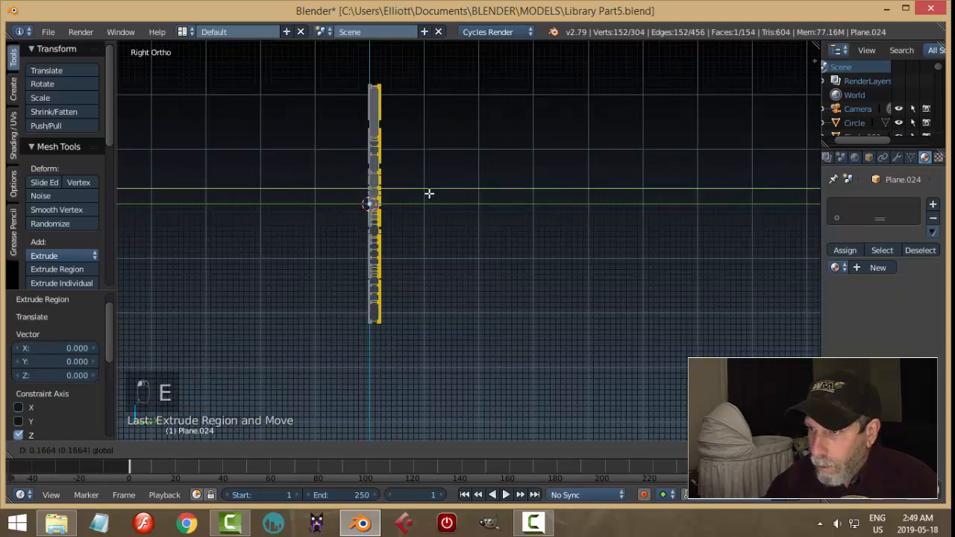
key(ctrl+n)
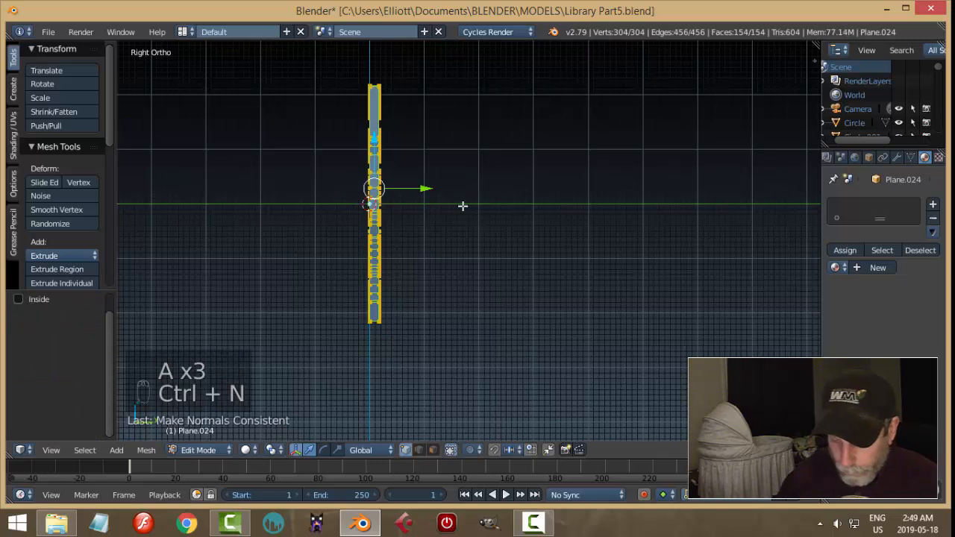
key(w)
click(471, 211)
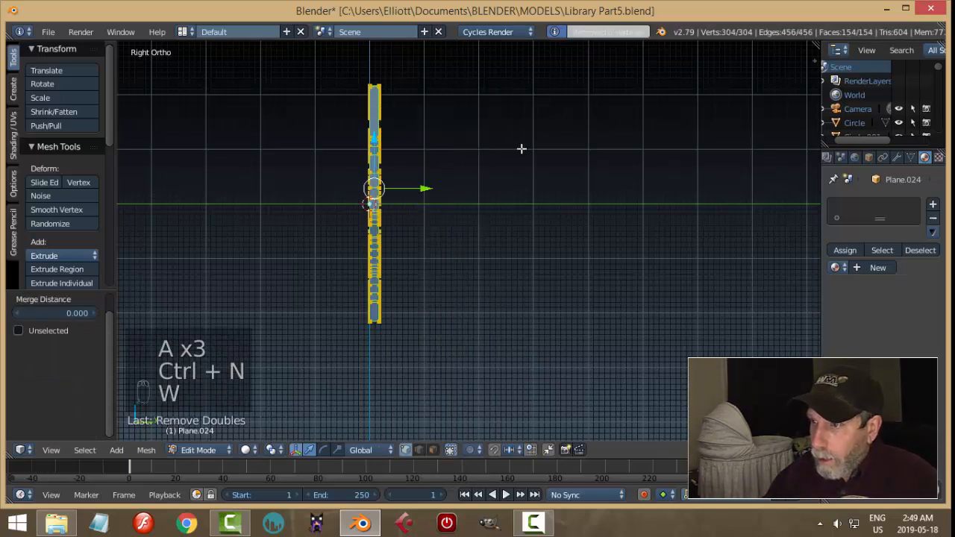
key(a)
- Return to Object Mode and apply smooth shading to the fish
middle_drag(524, 209, 578, 214)
key(Tab)
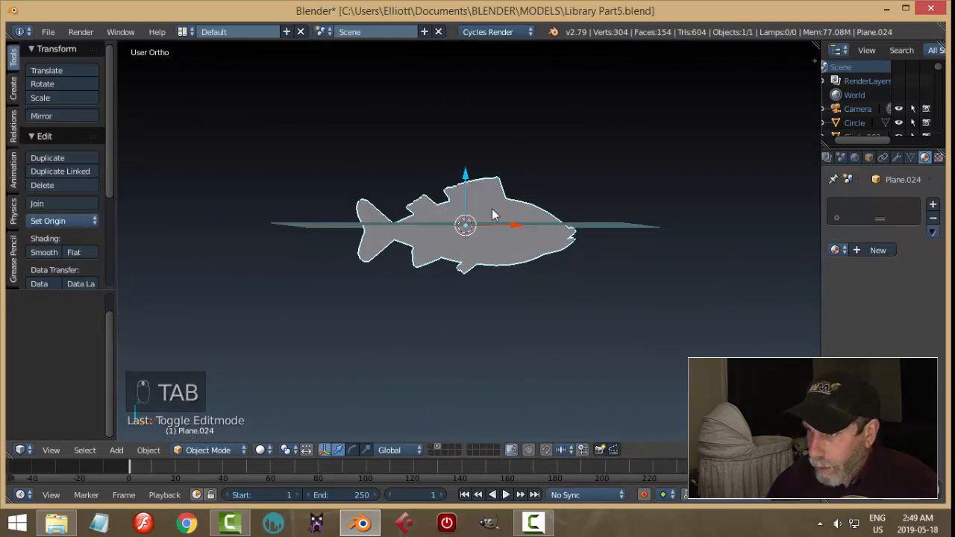
click(43, 252)
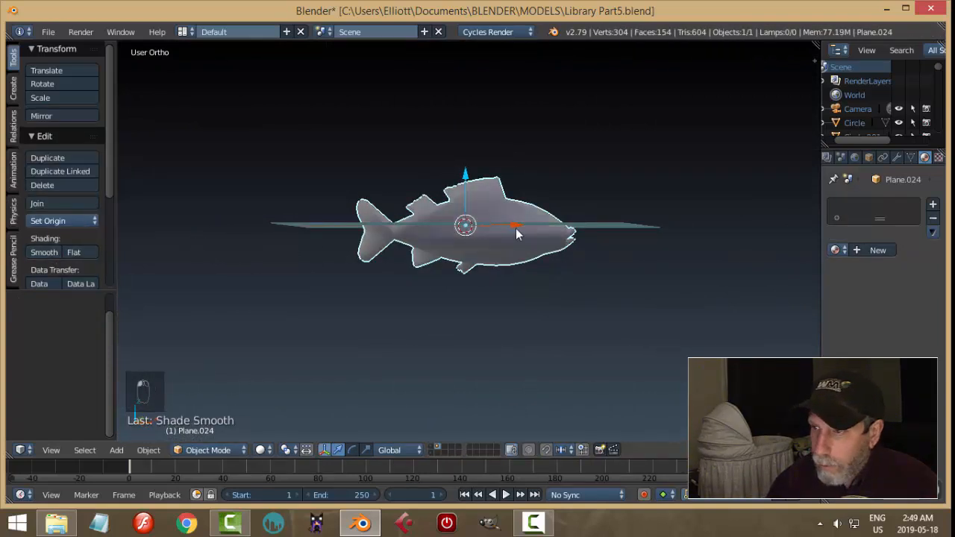
middle_drag(470, 239, 494, 246)
- Extrude both large side faces of the fish in place using face selection, and return to Object Mode
key(Tab)
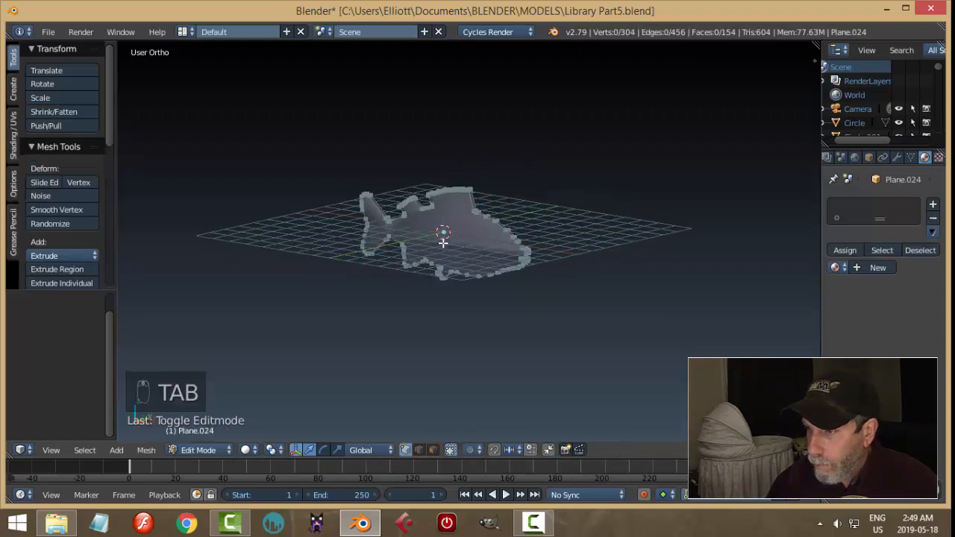
key(ctrl+Tab)
click(421, 271)
right_click(486, 237)
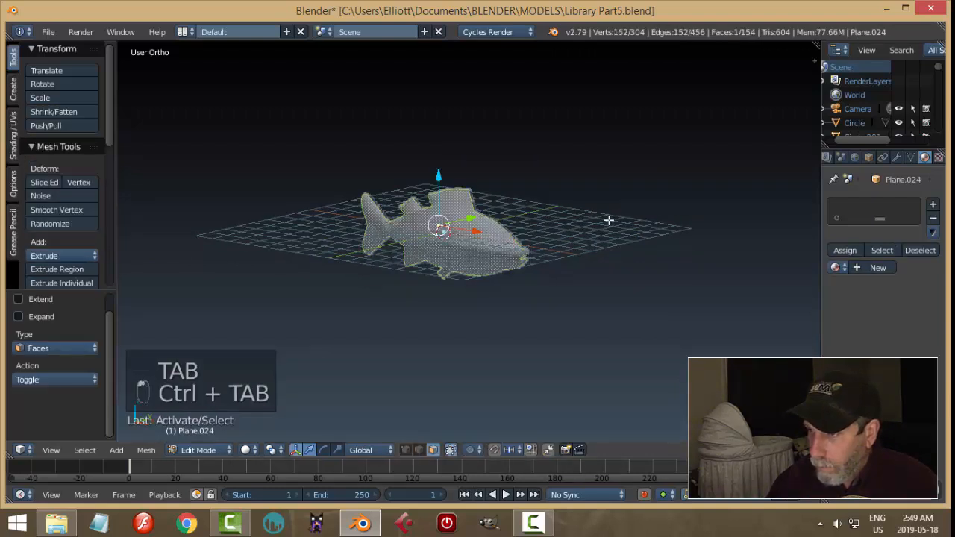
middle_drag(609, 220, 428, 241)
shift+right_click(492, 236)
middle_drag(492, 236, 592, 238)
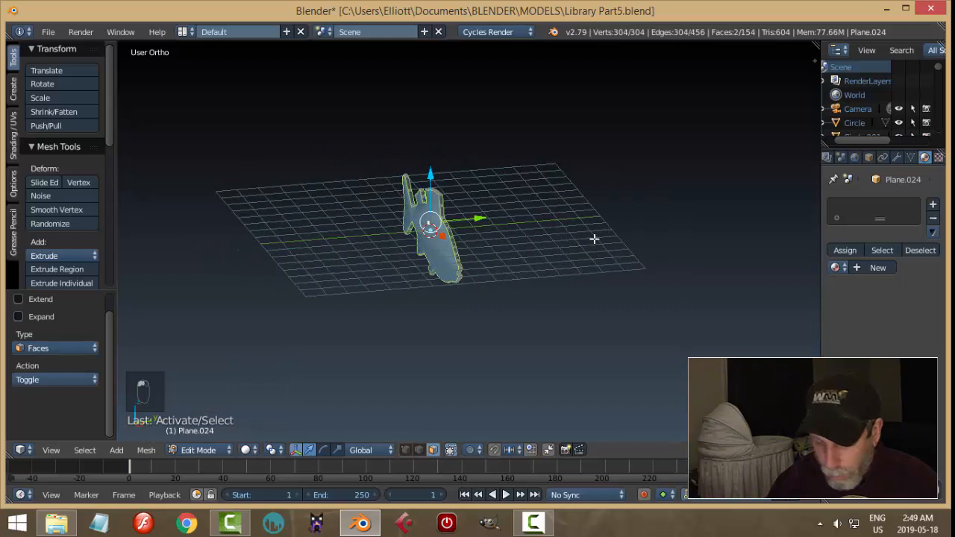
key(e)
key(a)
key(Tab)
click(516, 234)
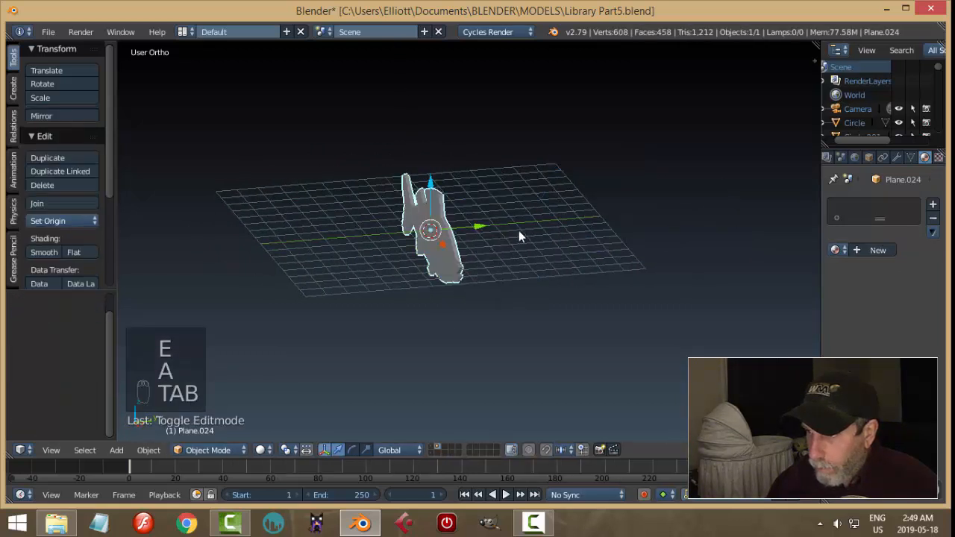
- Scale the fish down uniformly to about 0.34
middle_drag(518, 230, 604, 233)
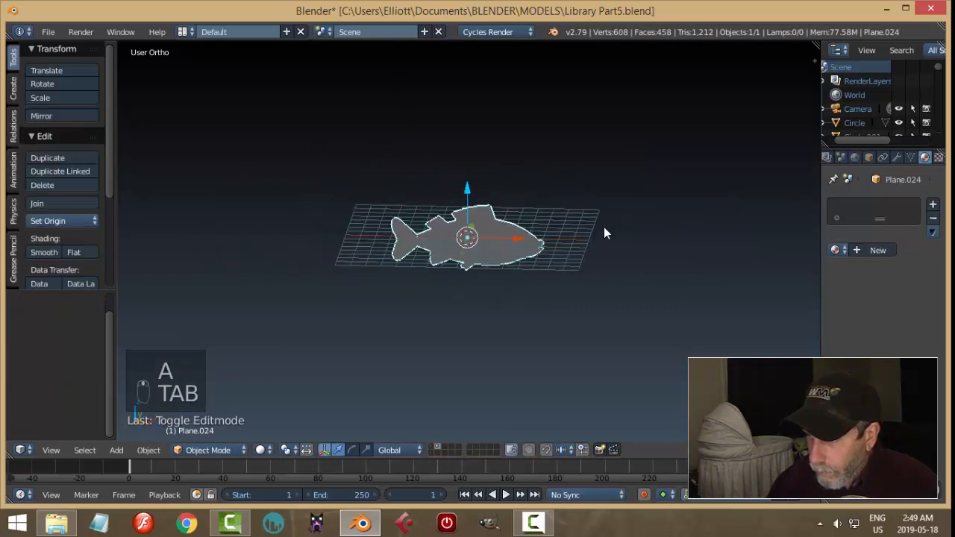
key(s)
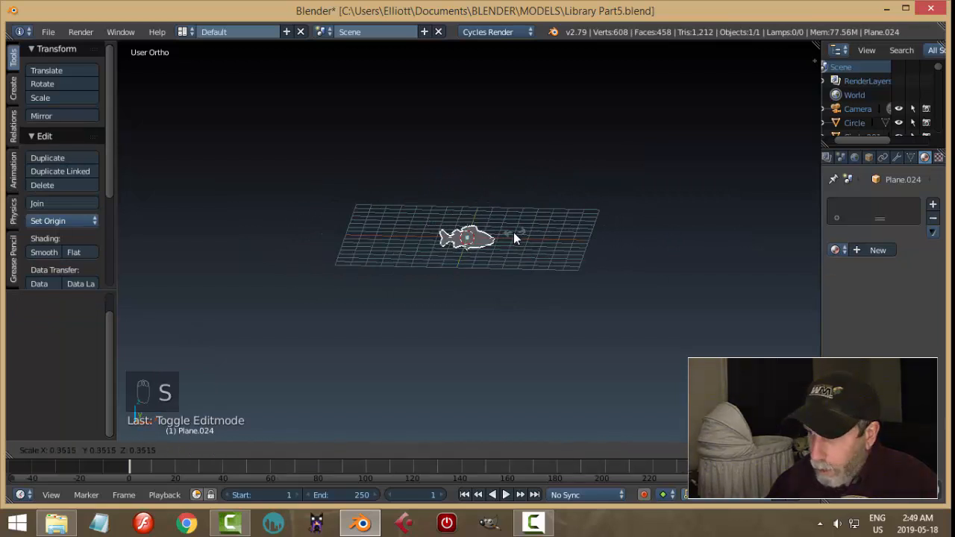
click(513, 232)
- Move the fish to the first layer and display that layer
key(m)
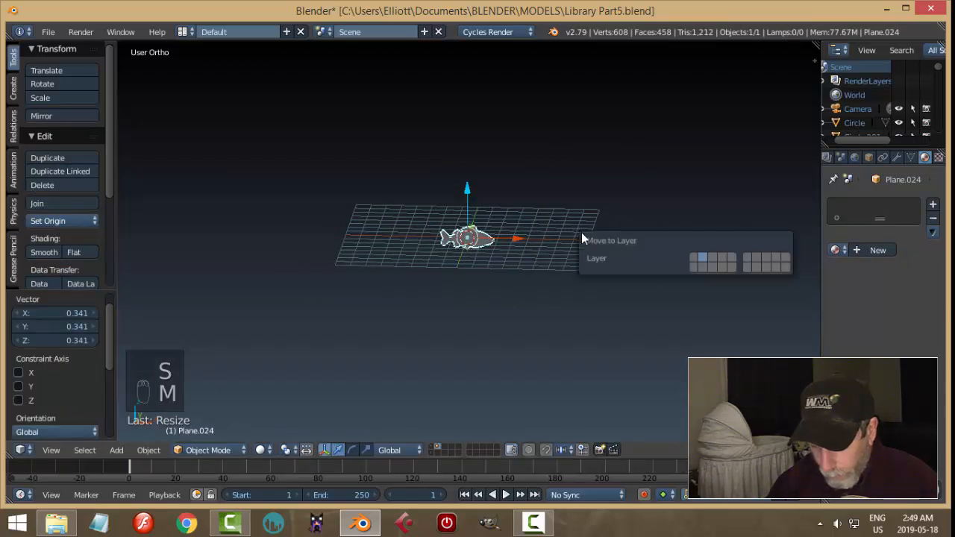
click(699, 257)
click(434, 447)
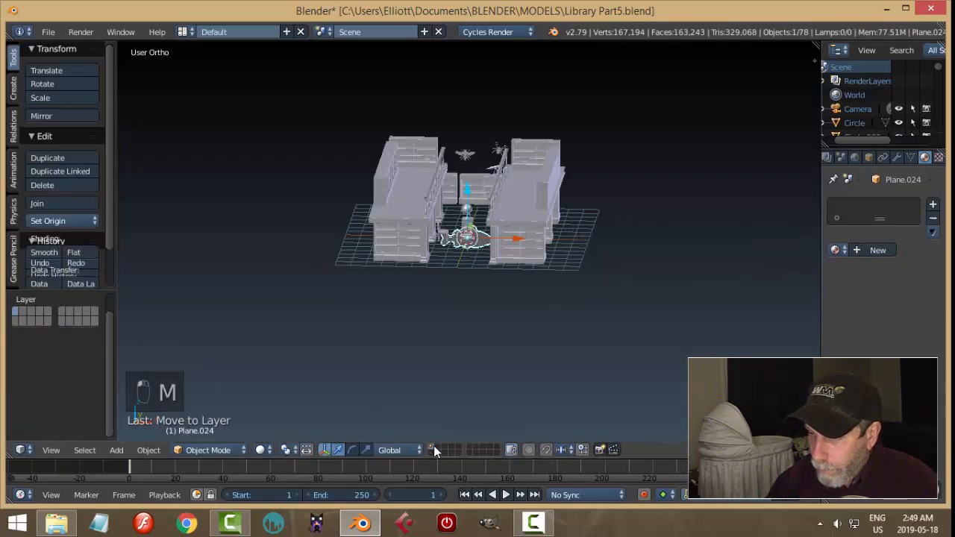
- Move the fish about 10.15 units along the Y axis, just beyond the shelves at the far end
middle_drag(533, 291, 455, 276)
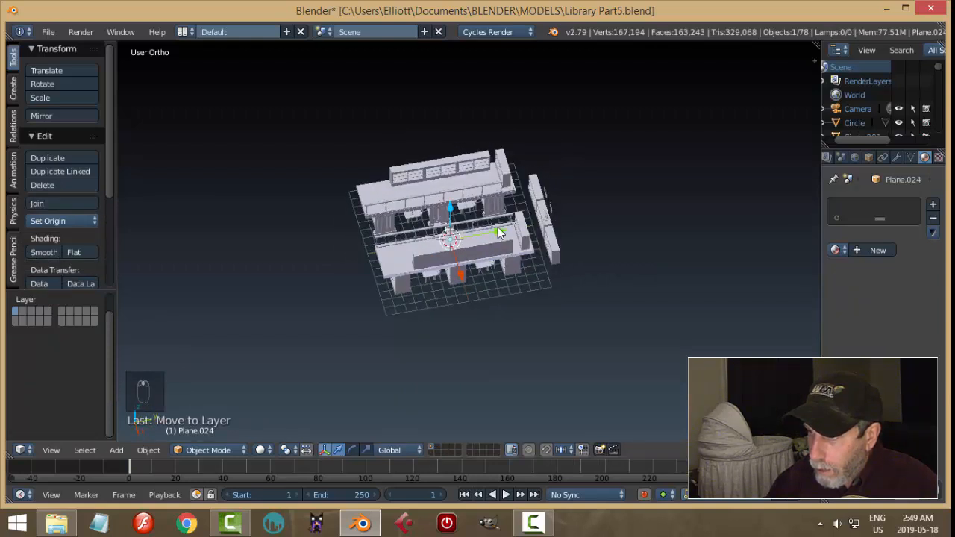
key(g)
key(y)
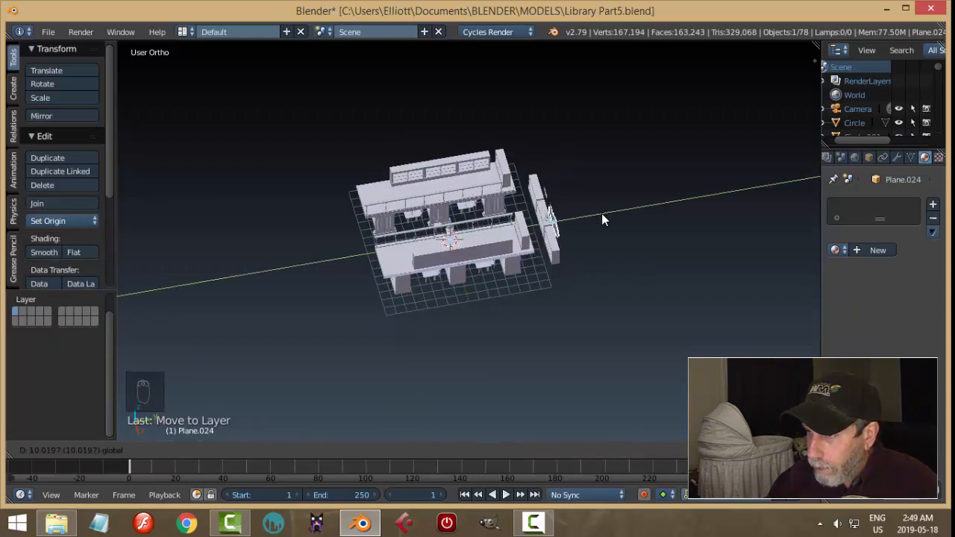
click(603, 219)
- Scale the fish uniformly to about 0.74 from the top view of the far-end shelves
key(KP_7)
scroll(604, 218, up, 6)
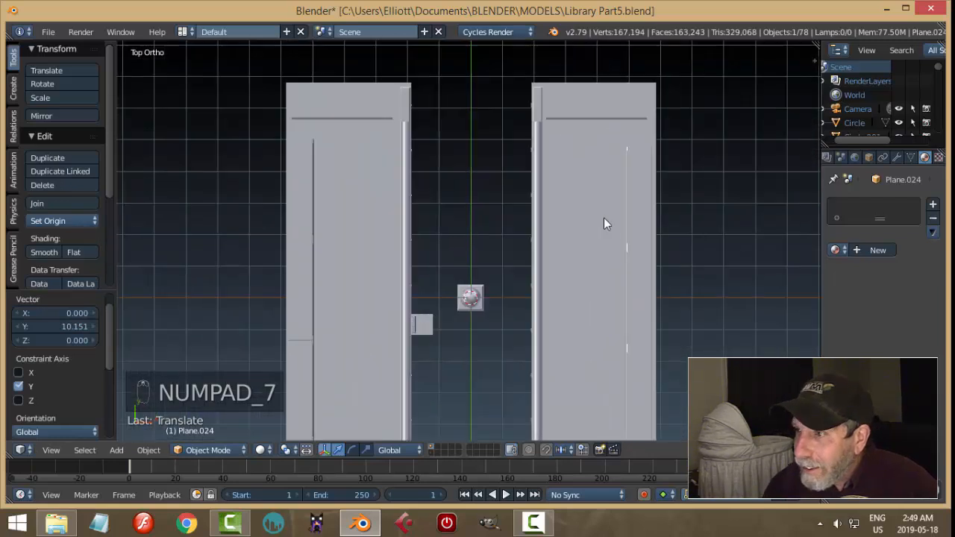
shift+middle_drag(484, 123, 481, 314)
scroll(477, 245, up, 5)
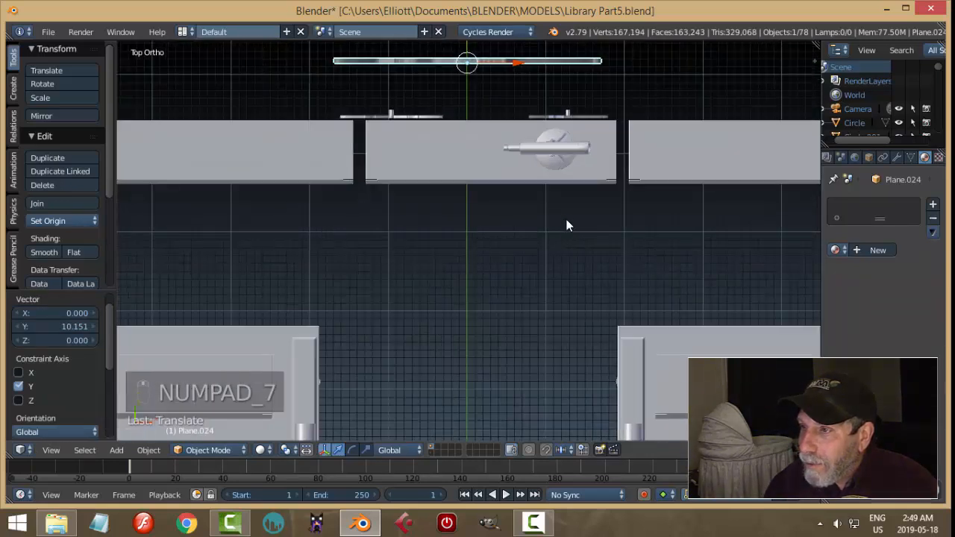
shift+middle_drag(566, 226, 602, 297)
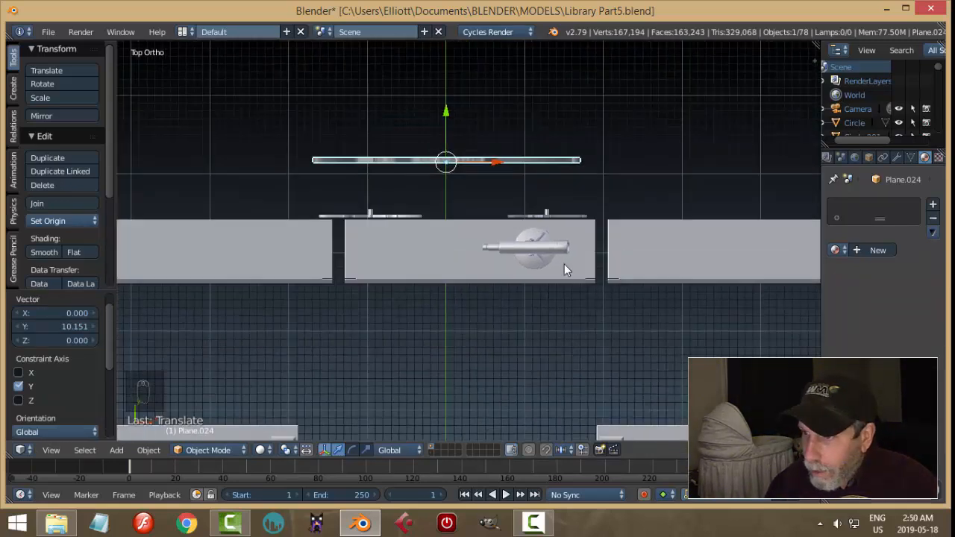
key(s)
click(506, 258)
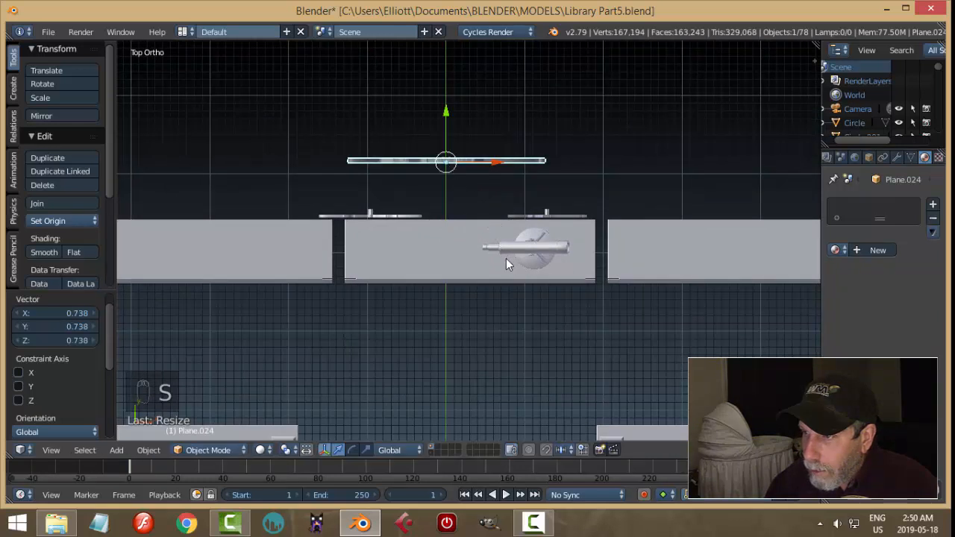
- Scale the fish to about 0.42 along X and Z only, excluding its thickness along Y
key(s)
key(shift+y)
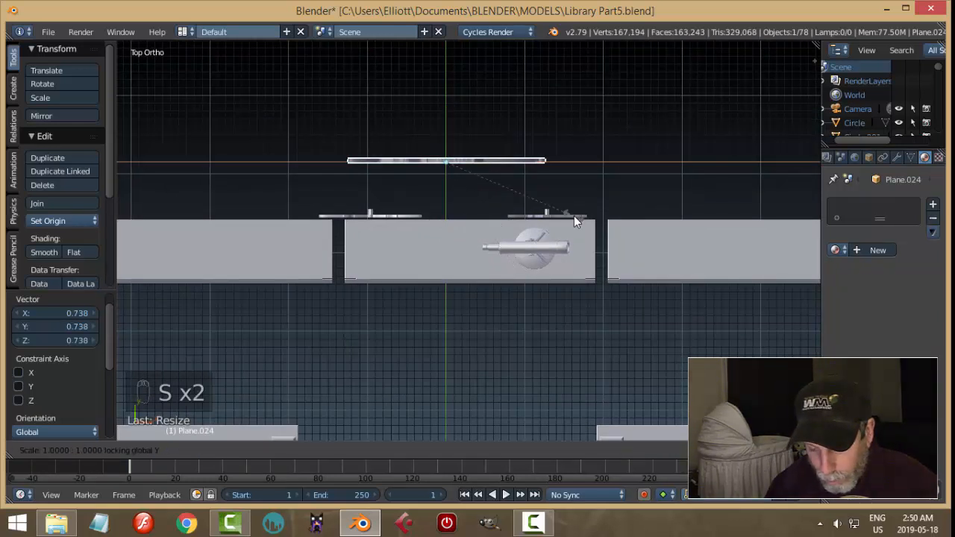
click(482, 204)
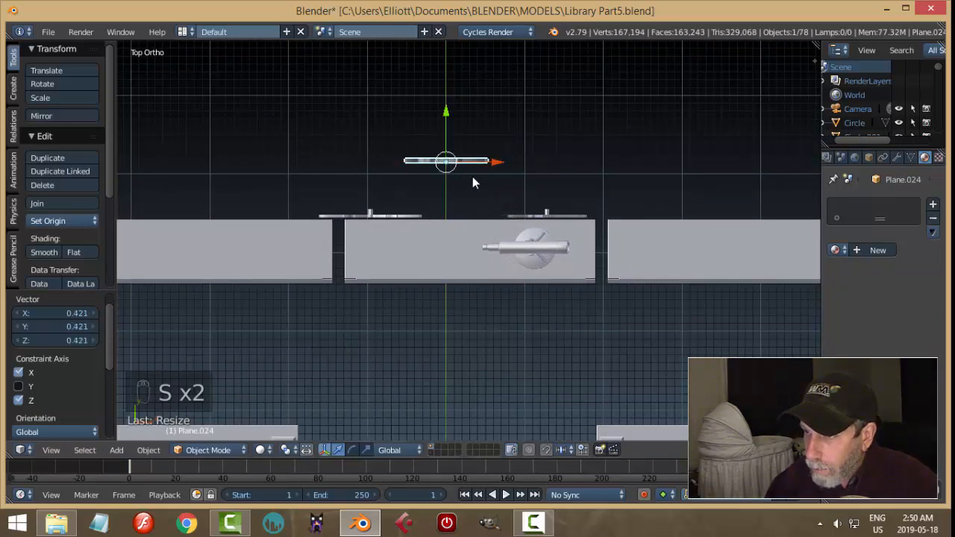
- Move the fish about -0.70 along Y in line with the insects, then thin it slightly along Y and nudge it into alignment
drag(444, 116, 462, 168)
key(KP_Decimal)
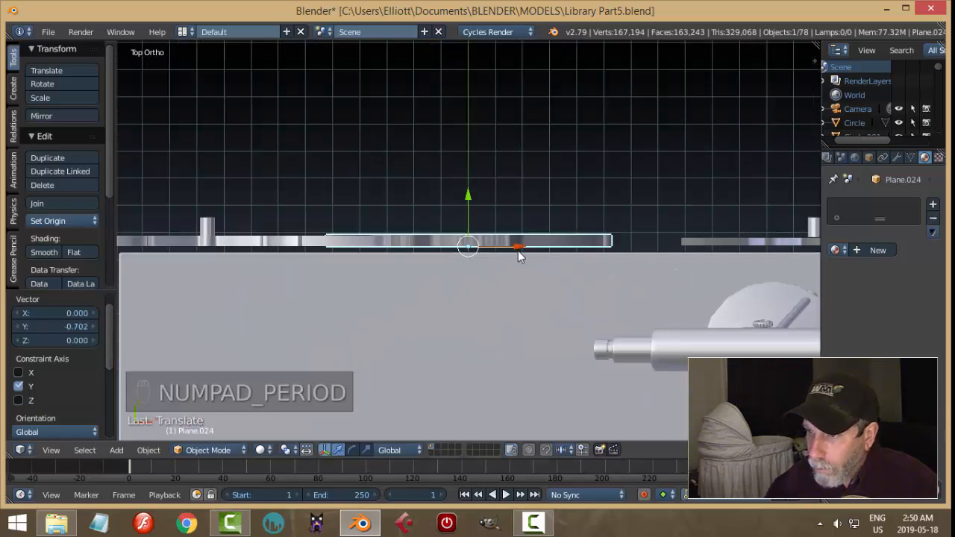
key(s)
key(y)
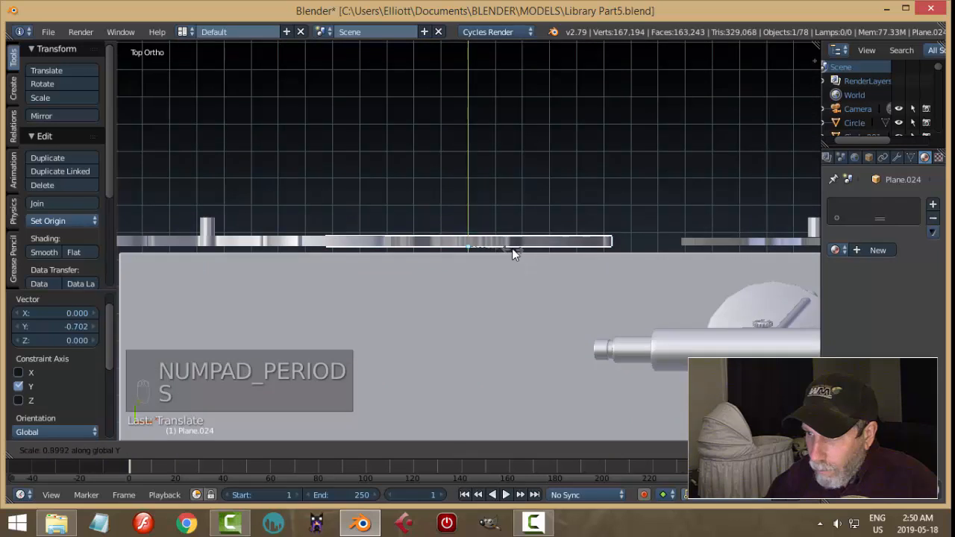
click(506, 244)
drag(467, 200, 466, 194)
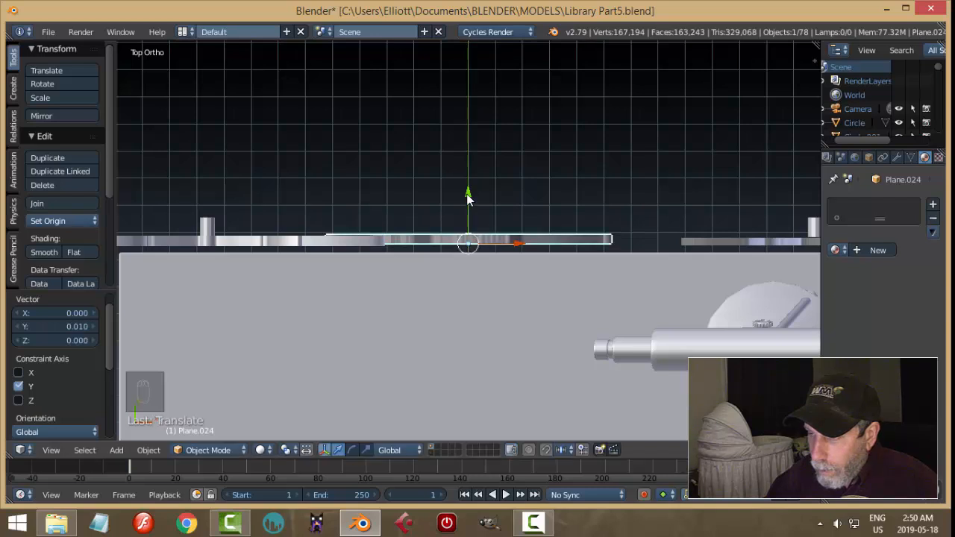
- Raise the fish about 2.52 along Z to sit below the bee and spider, and shift it 0.065 along X
mouse_move(469, 196)
middle_down()
mouse_move(447, 206)
mouse_move(457, 194)
middle_up()
scroll(457, 194, down, 4)
middle_drag(570, 232, 480, 196)
scroll(478, 212, down, 4)
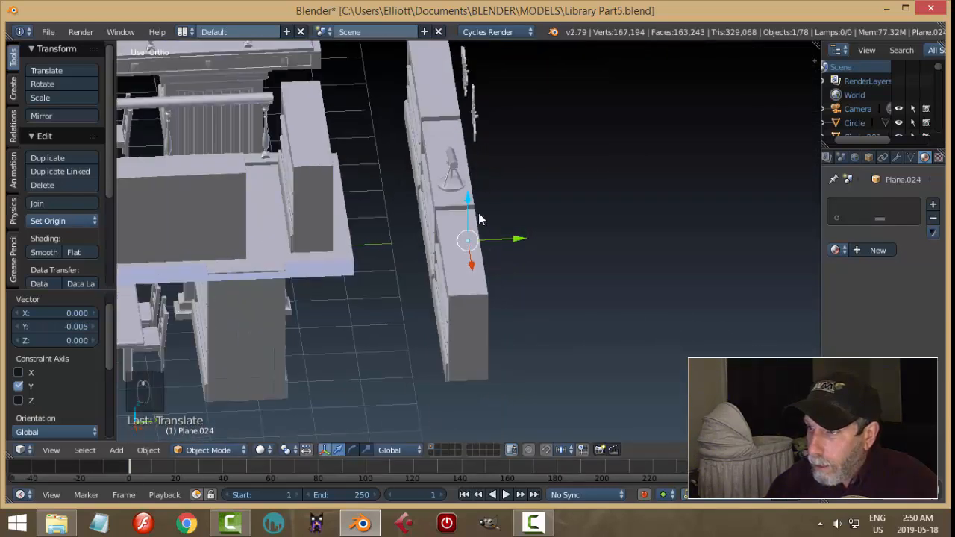
drag(473, 206, 482, 111)
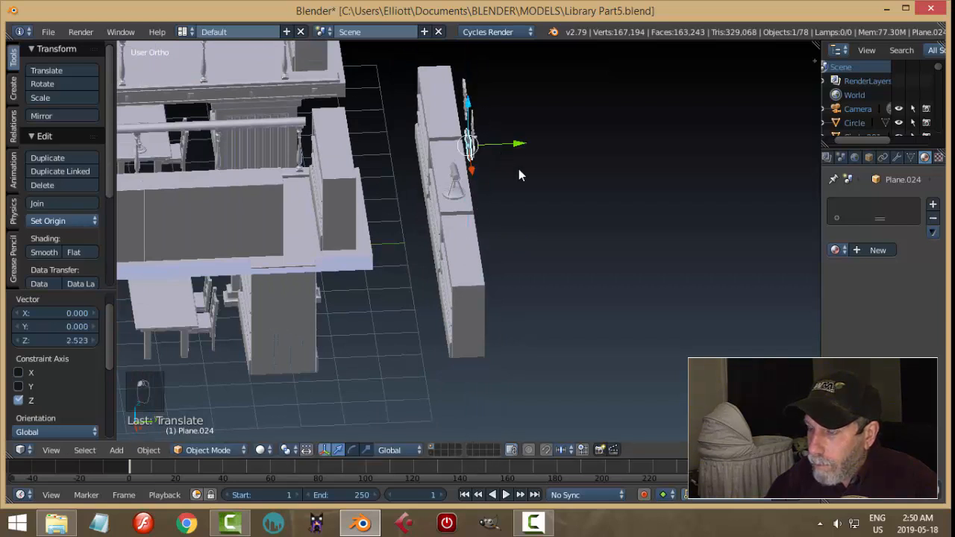
middle_drag(517, 171, 464, 108)
mouse_move(509, 156)
middle_down()
mouse_move(559, 152)
mouse_move(514, 157)
middle_up()
drag(513, 158, 516, 156)
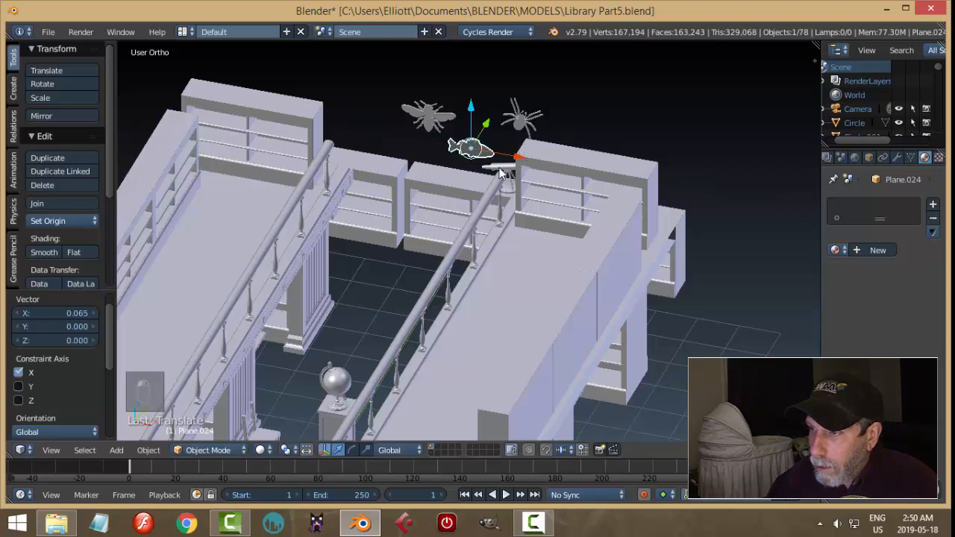
- Assign the existing material named Material to the fish
middle_drag(498, 168, 427, 210)
scroll(434, 208, up, 2)
key(KP_Decimal)
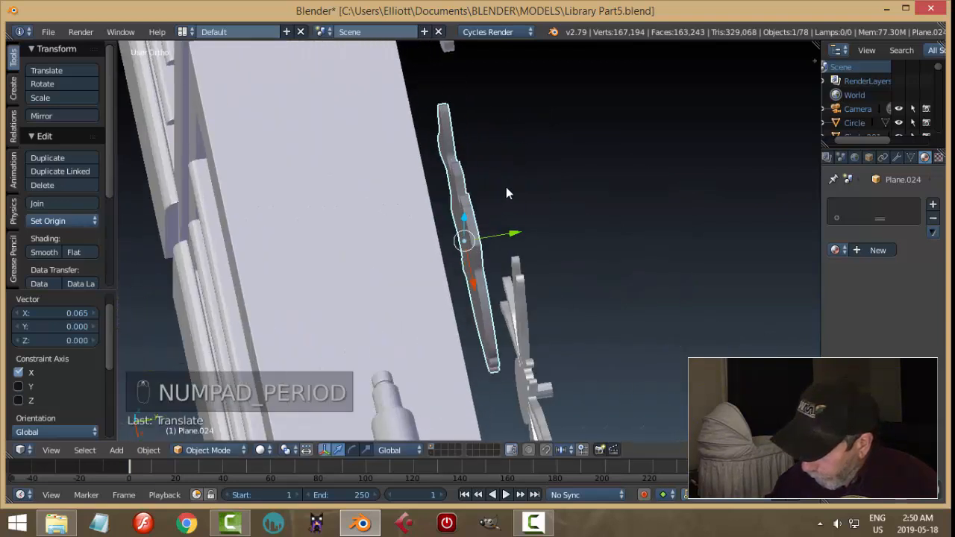
middle_drag(513, 201, 803, 222)
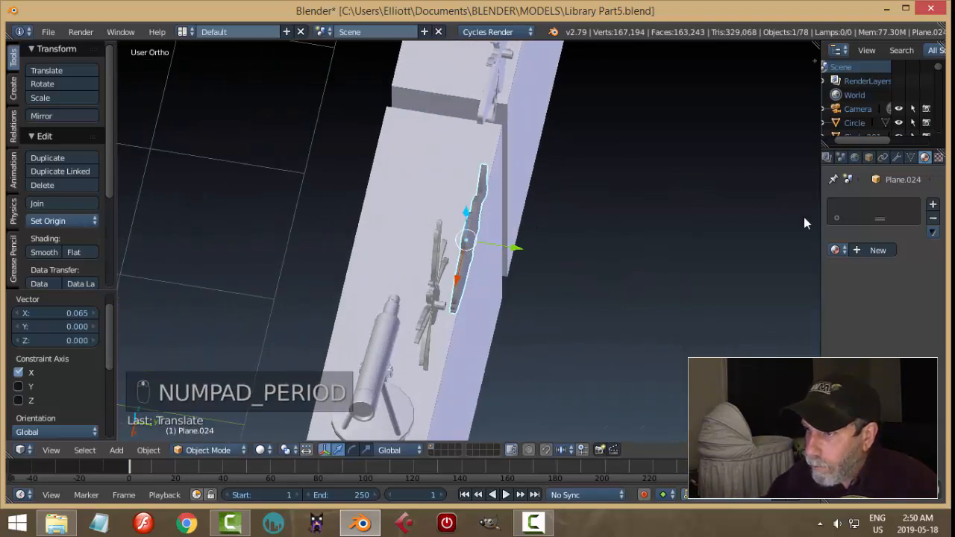
click(835, 250)
click(704, 283)
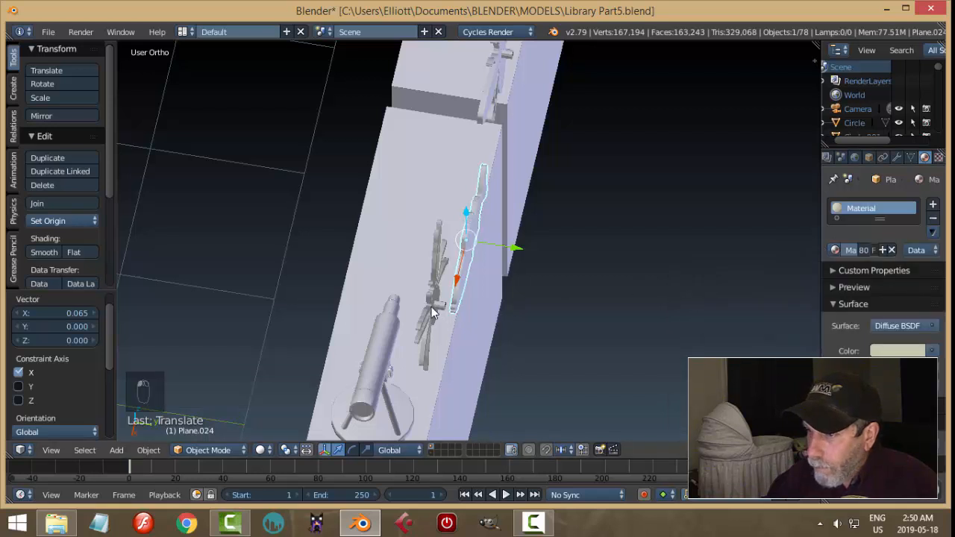
- Duplicate the mounting peg on the spider's back in place, separate the copy into its own object, and return to Object Mode
right_click(431, 307)
key(Tab)
click(503, 307)
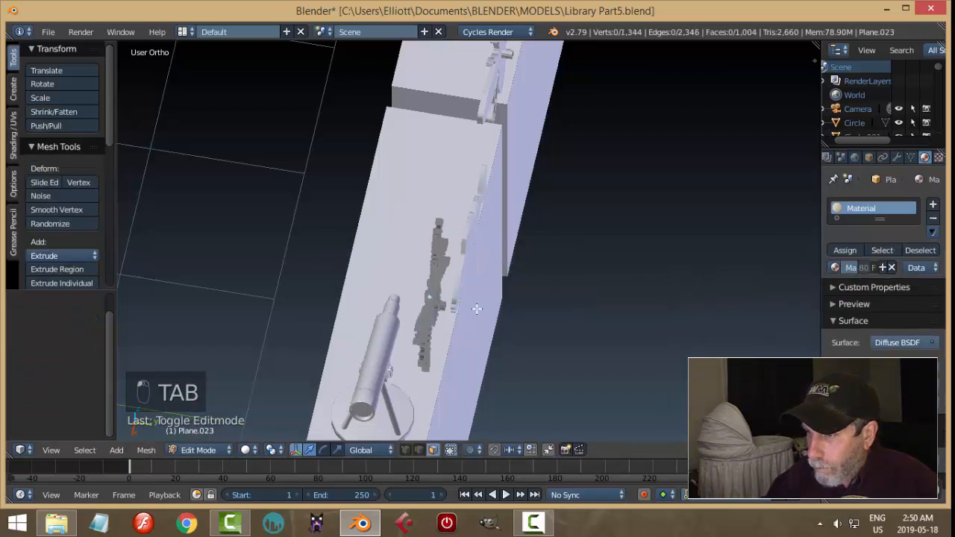
right_click(463, 305)
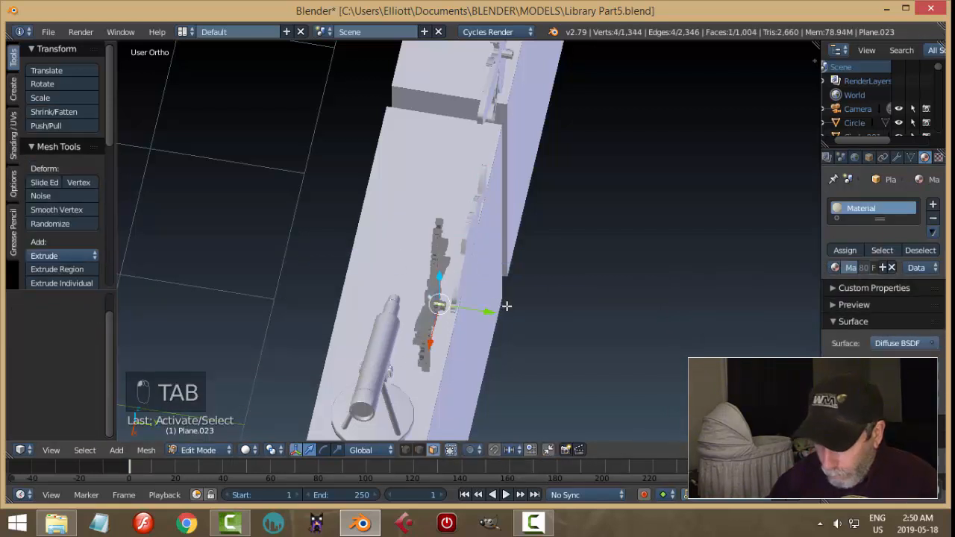
key(ctrl+l)
scroll(506, 306, up, 4)
key(shift+d)
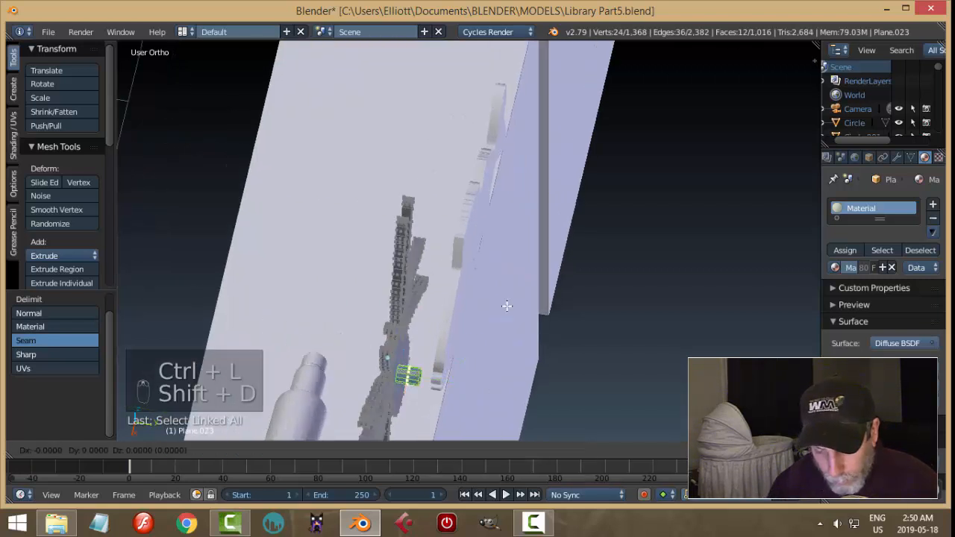
right_click(507, 306)
key(p)
click(506, 306)
key(Tab)
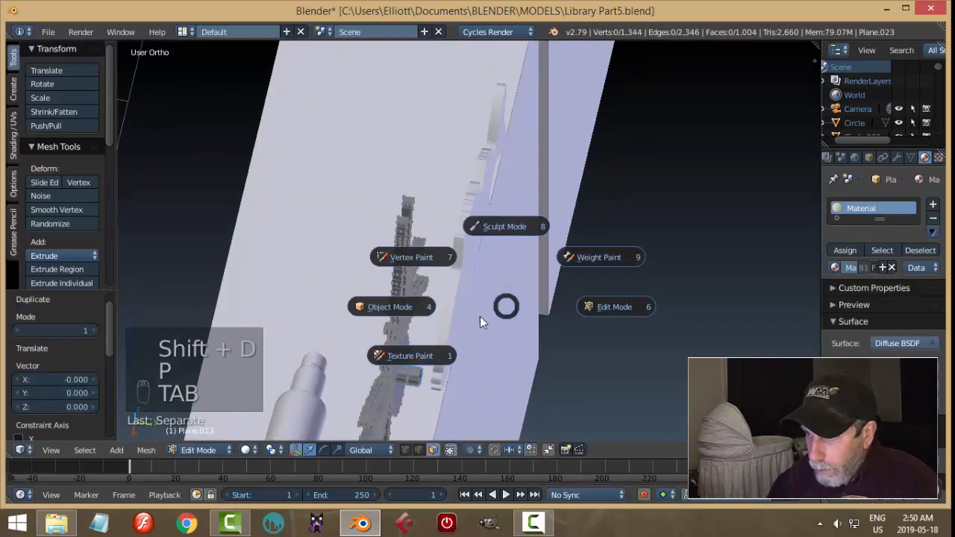
click(403, 312)
- Set the origin of the separated peg to its geometry
right_click(416, 376)
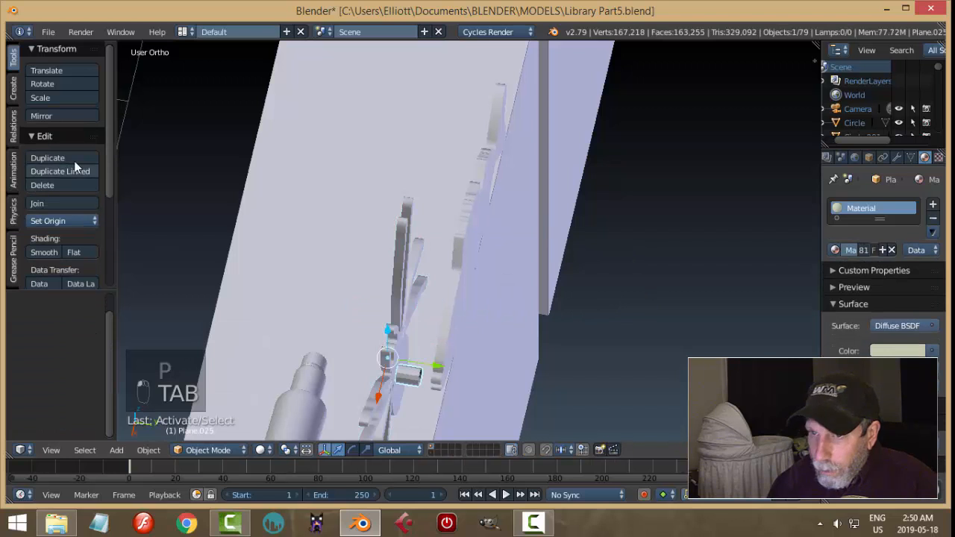
click(54, 221)
click(62, 252)
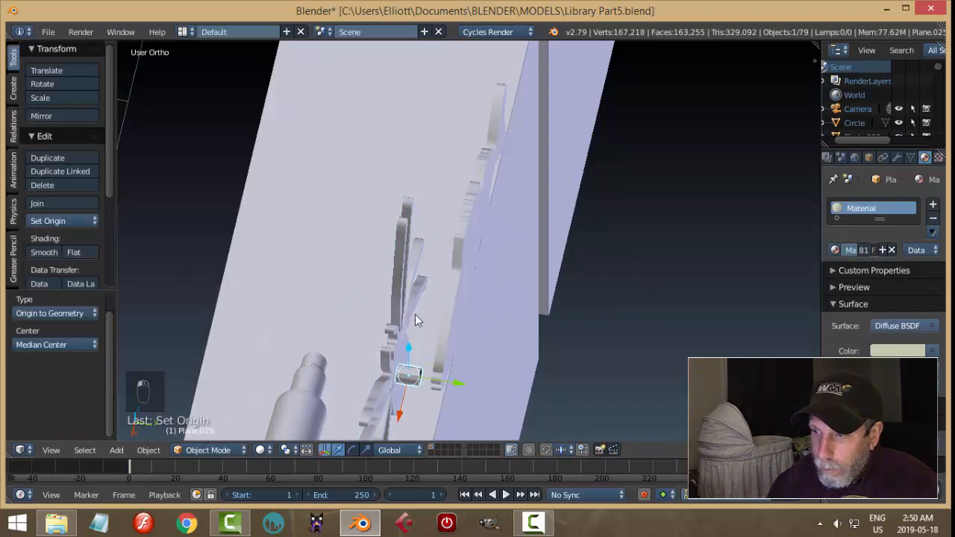
key(KP_1)
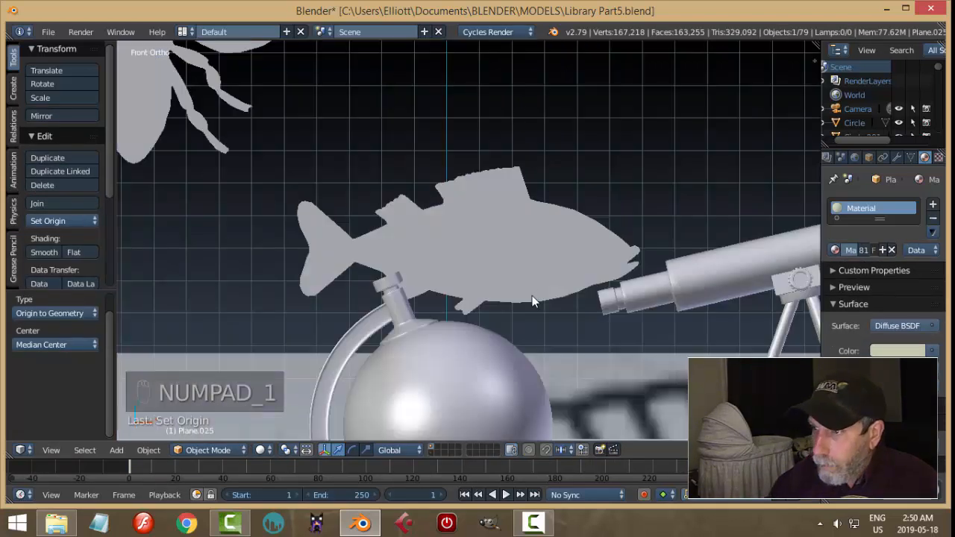
key(g)
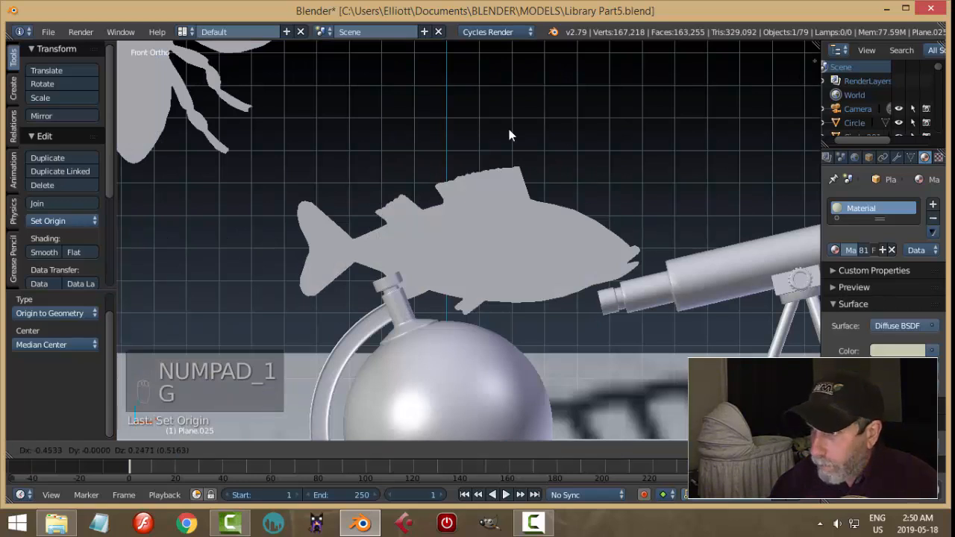
click(645, 157)
- Move the peg about -0.80 along X, then -0.31 in X and -1.02 in Z onto the middle of the fish
middle_drag(645, 158, 498, 279)
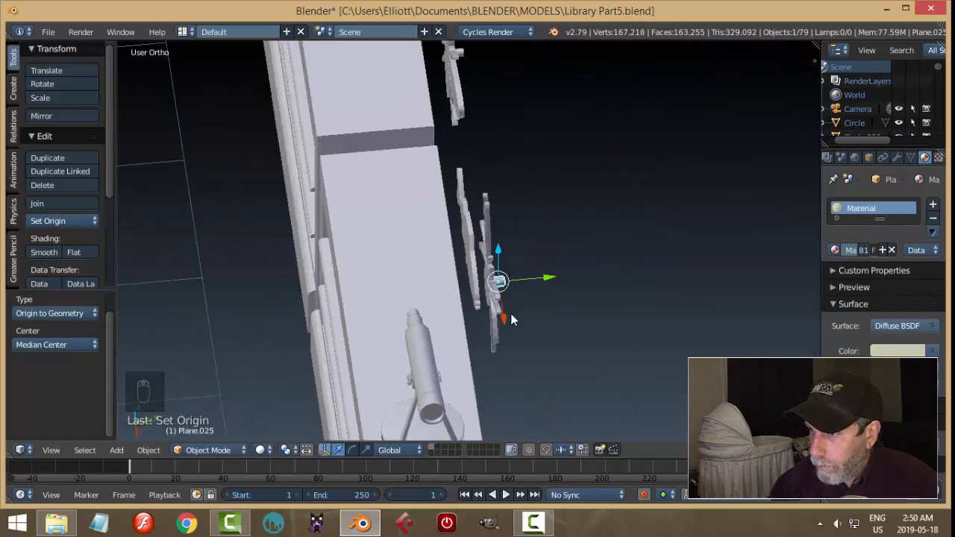
key(g)
key(x)
click(527, 218)
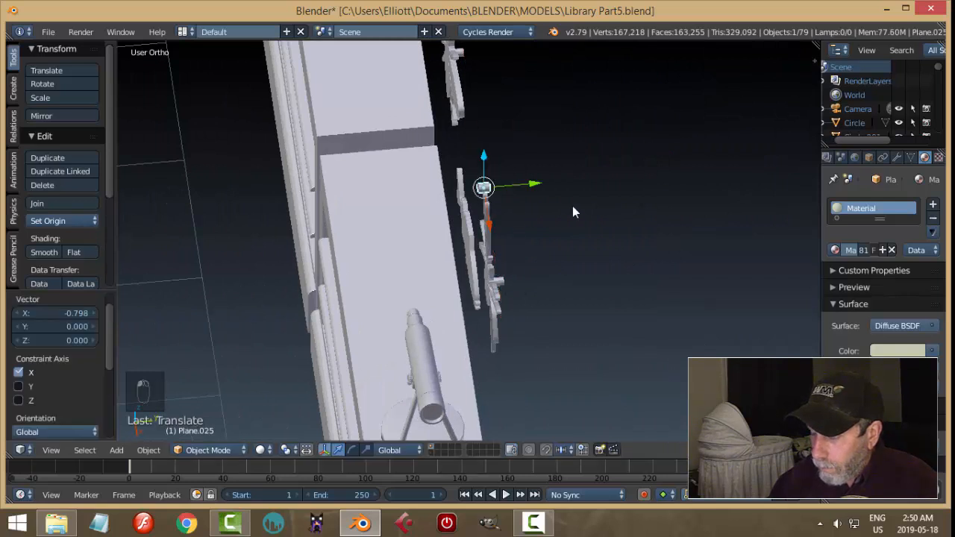
key(KP_1)
key(g)
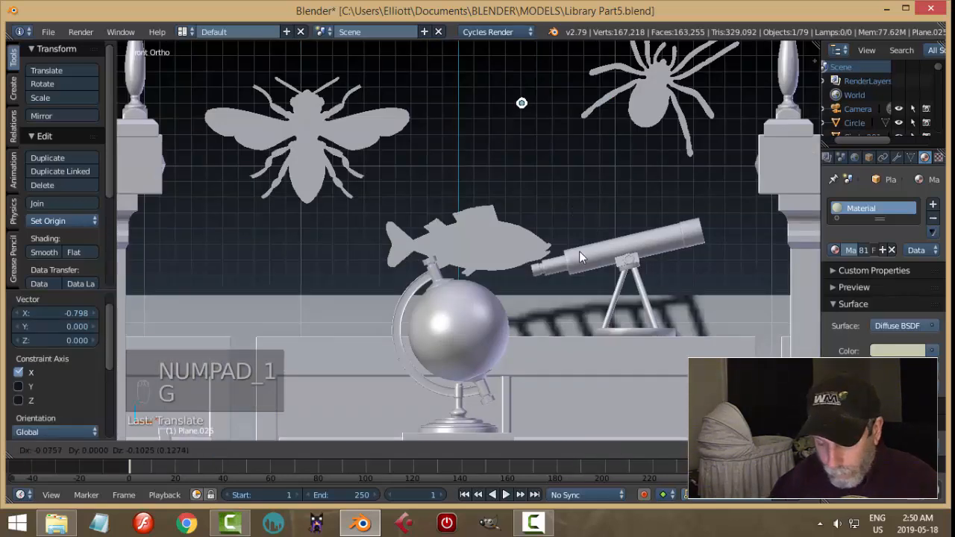
click(550, 379)
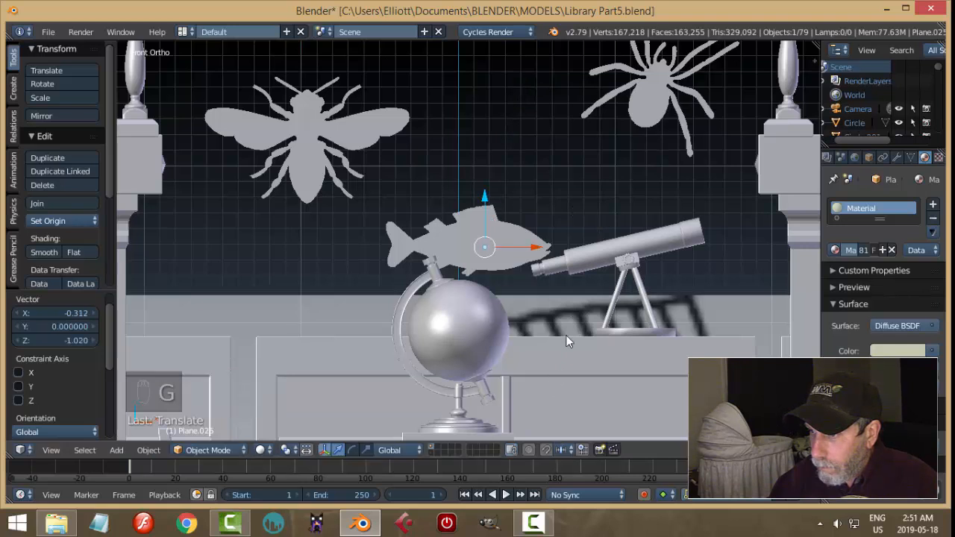
- Join the fish and the peg behind it into one object and clear the selection
middle_drag(565, 335, 495, 265)
scroll(519, 255, up, 5)
scroll(494, 266, up, 3)
scroll(494, 265, down, 2)
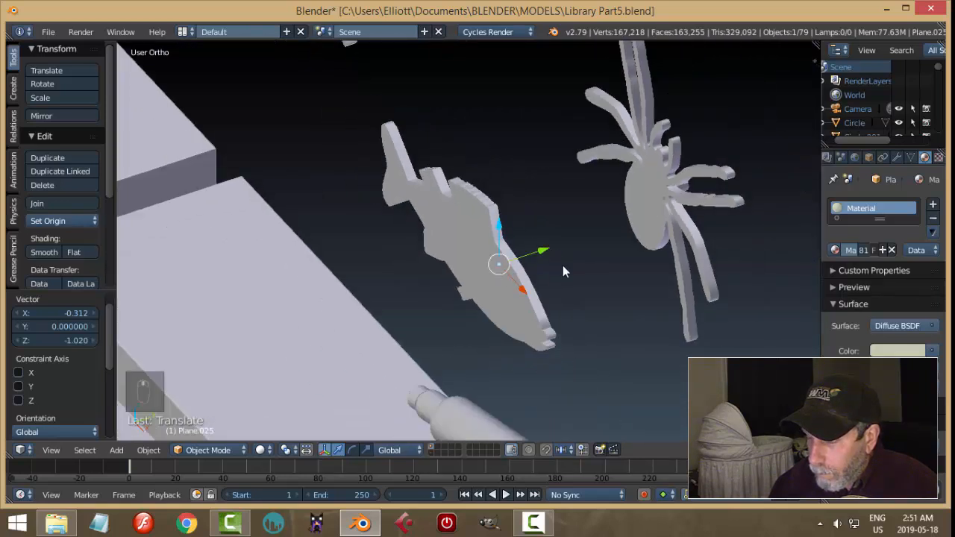
middle_drag(562, 265, 485, 268)
right_click(465, 210)
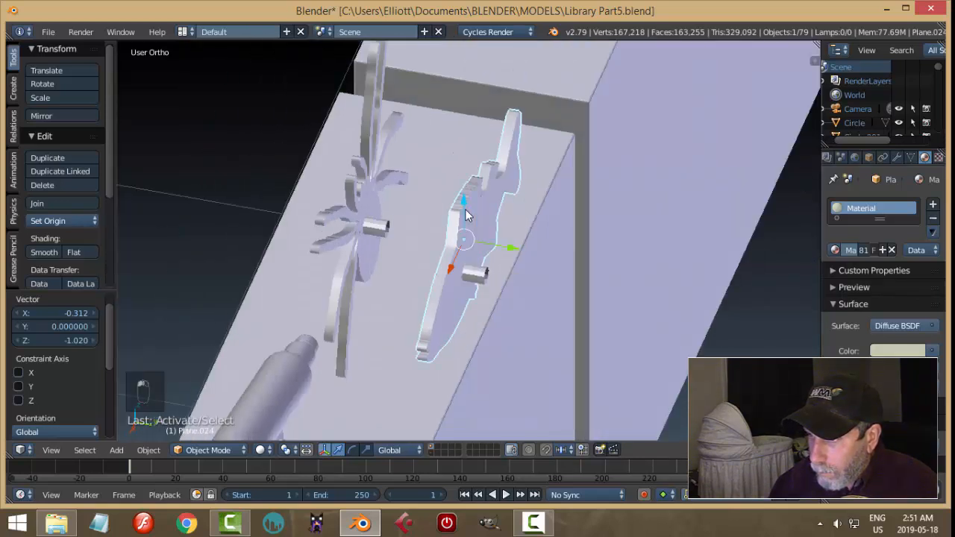
shift+right_click(470, 271)
middle_drag(524, 274, 550, 264)
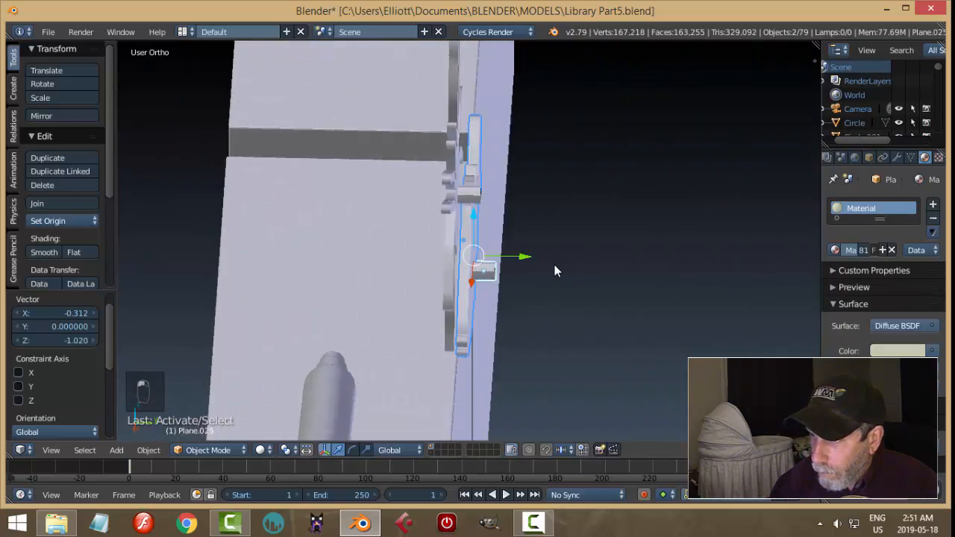
key(ctrl+j)
key(a)
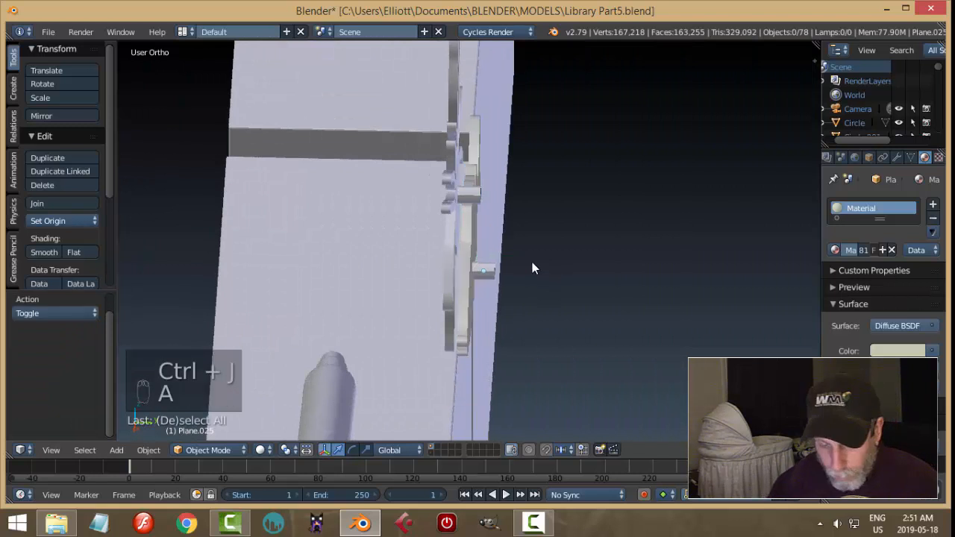
- Examine the joined fish and the neighbouring spider by selecting each and viewing them from several angles
middle_drag(532, 262, 490, 257)
right_click(491, 257)
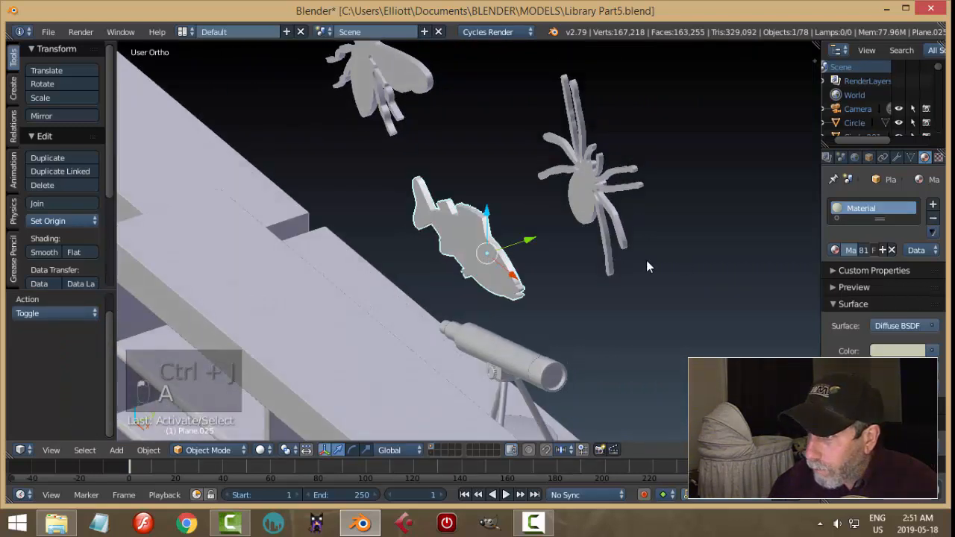
key(a)
right_click(579, 188)
right_click(508, 244)
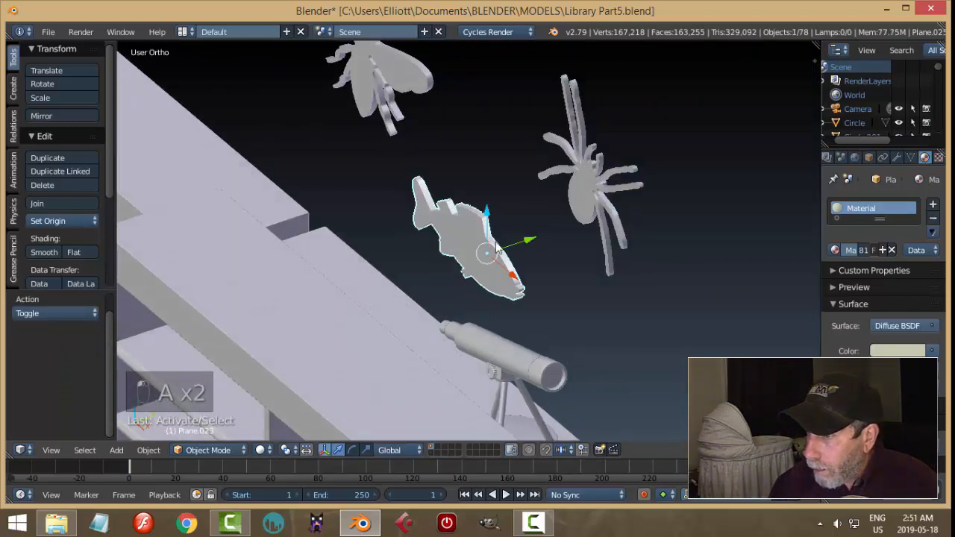
key(a)
scroll(543, 232, up, 5)
scroll(476, 257, down, 5)
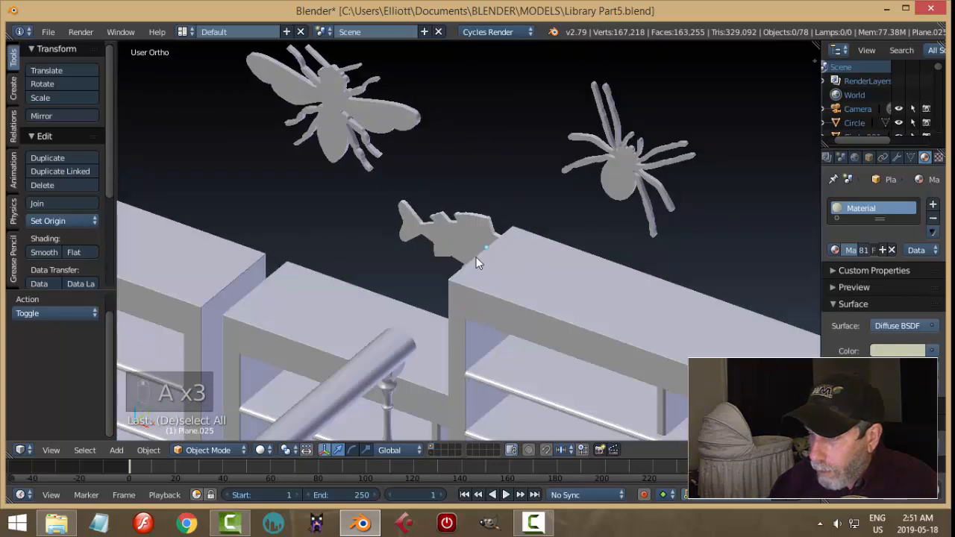
- Apply smooth shading to the joined fish object
scroll(475, 257, up, 4)
right_click(498, 187)
middle_drag(498, 181, 249, 212)
click(47, 253)
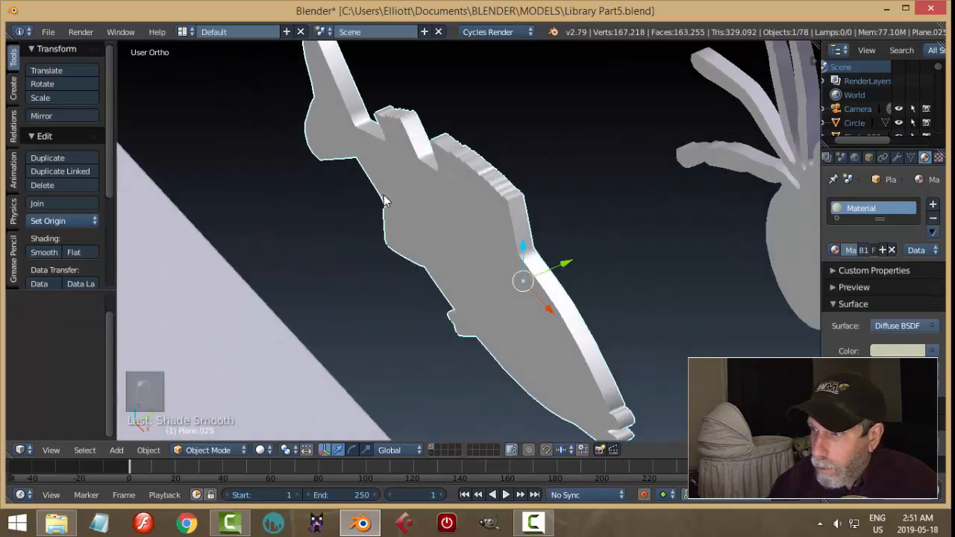
- Assign the existing Material to all faces of the fish and clear the selection
key(a)
scroll(457, 198, down, 3)
middle_drag(456, 199, 391, 211)
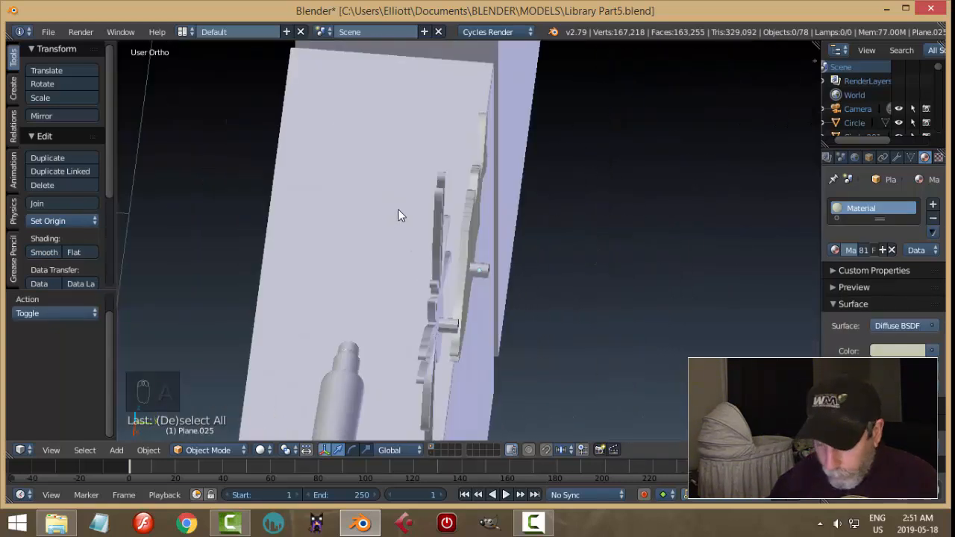
key(KP_7)
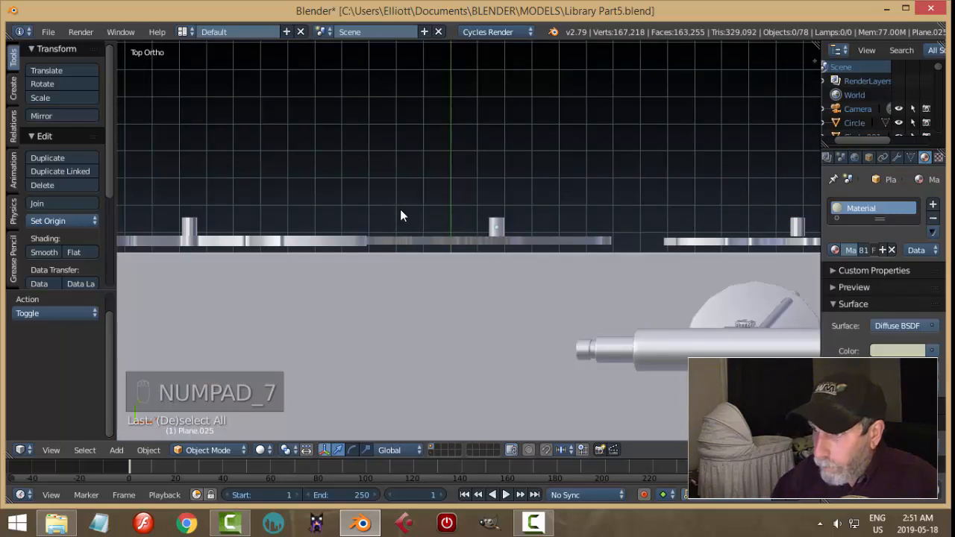
right_click(477, 246)
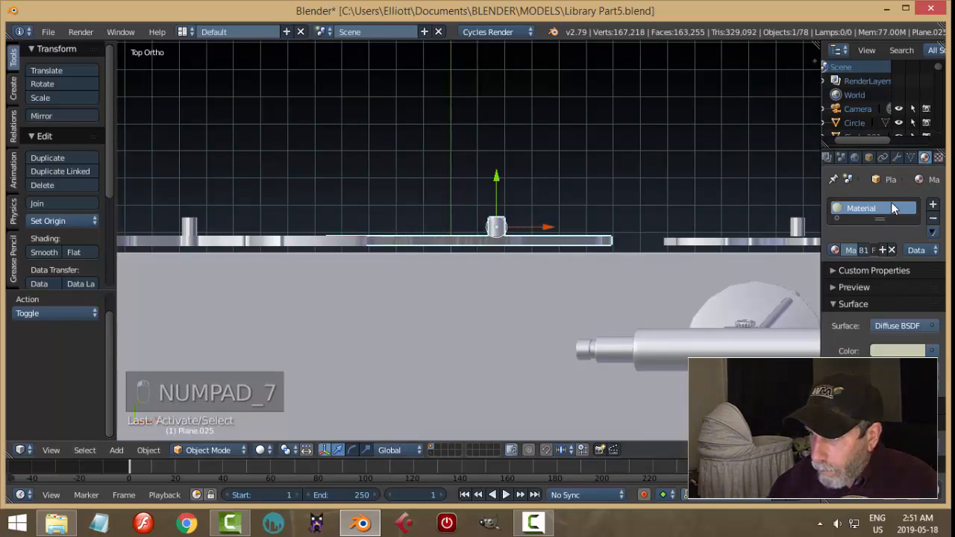
click(828, 250)
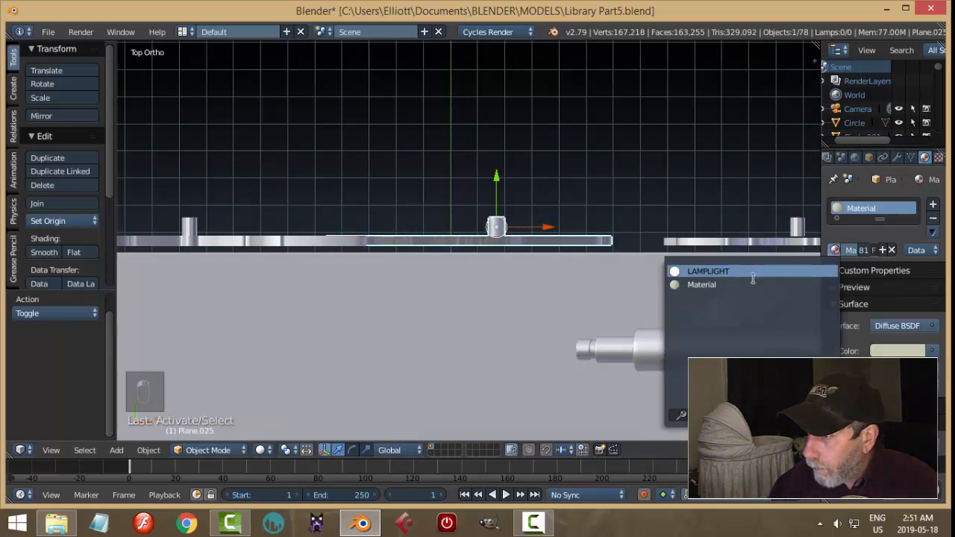
key(Tab)
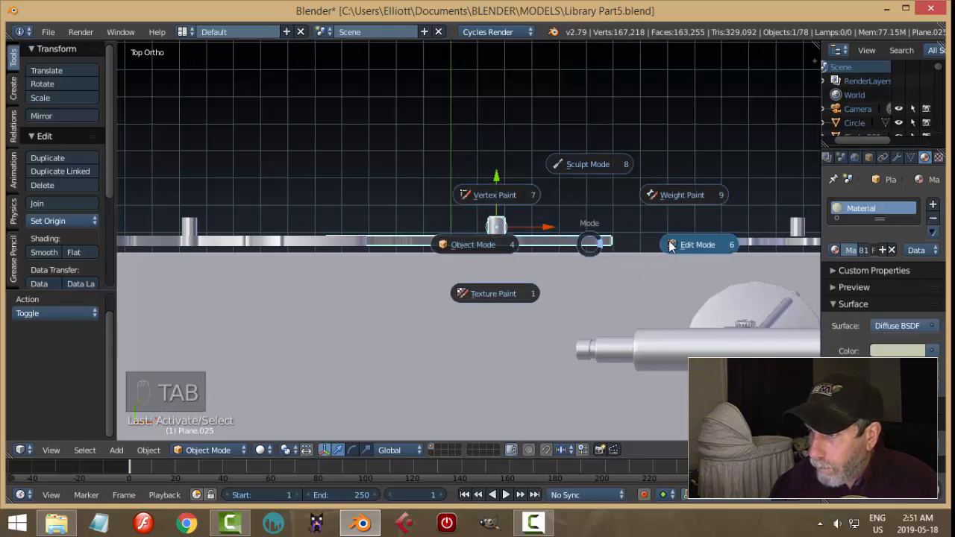
key(a)
key(a)
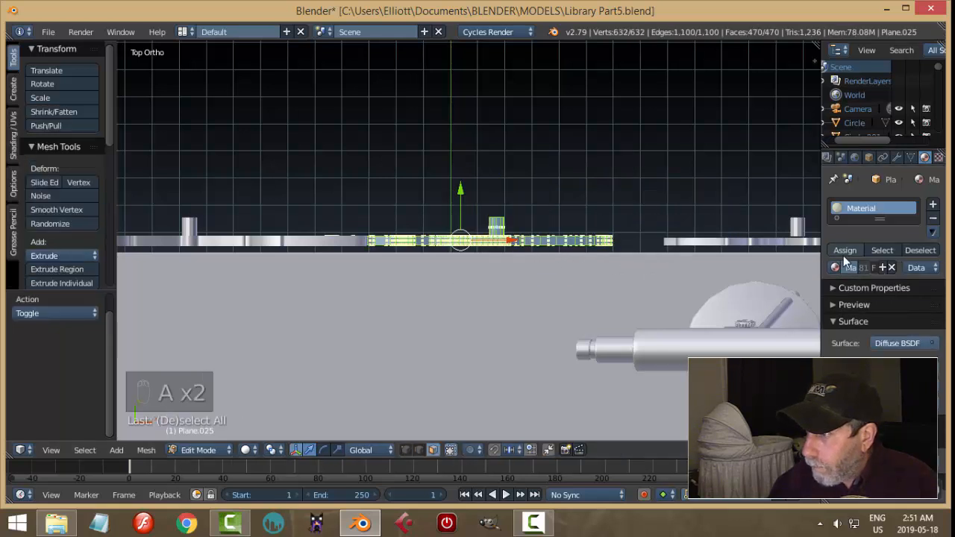
key(a)
key(Tab)
click(552, 249)
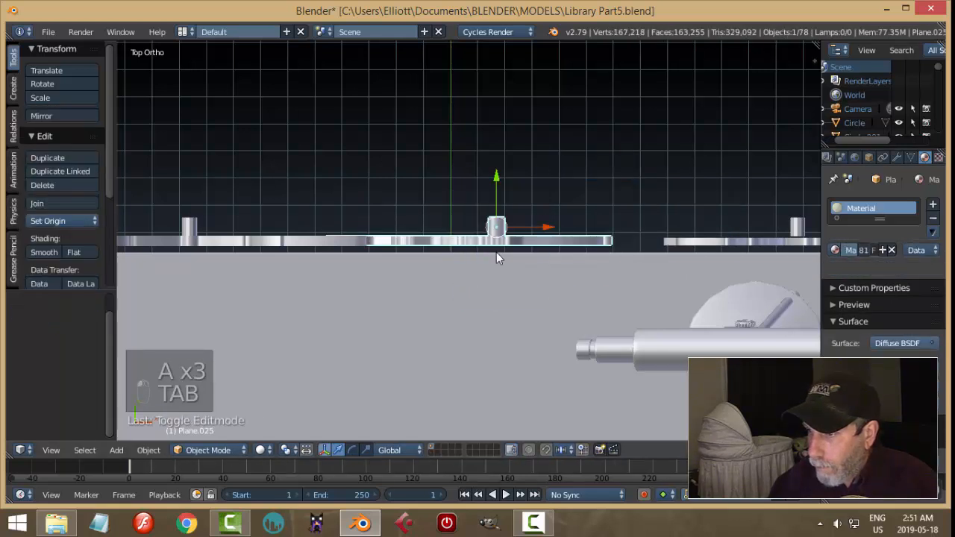
key(a)
key(a)
- In the camera view, raise the fish slightly along Z and shift the bee along X away from the globe
scroll(562, 244, down, 1)
middle_drag(561, 244, 569, 142)
key(KP_0)
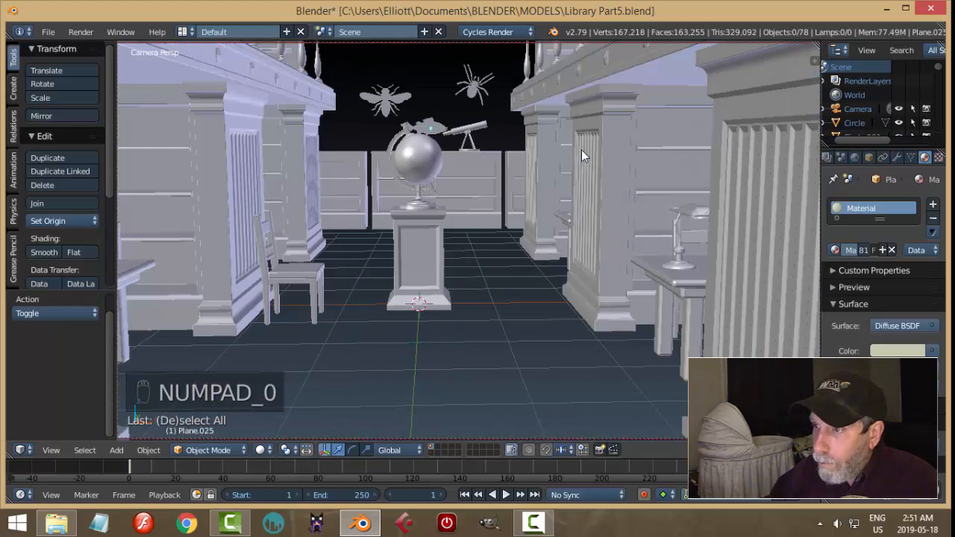
right_click(433, 126)
drag(429, 74, 430, 67)
right_click(409, 98)
drag(432, 103, 415, 102)
key(a)
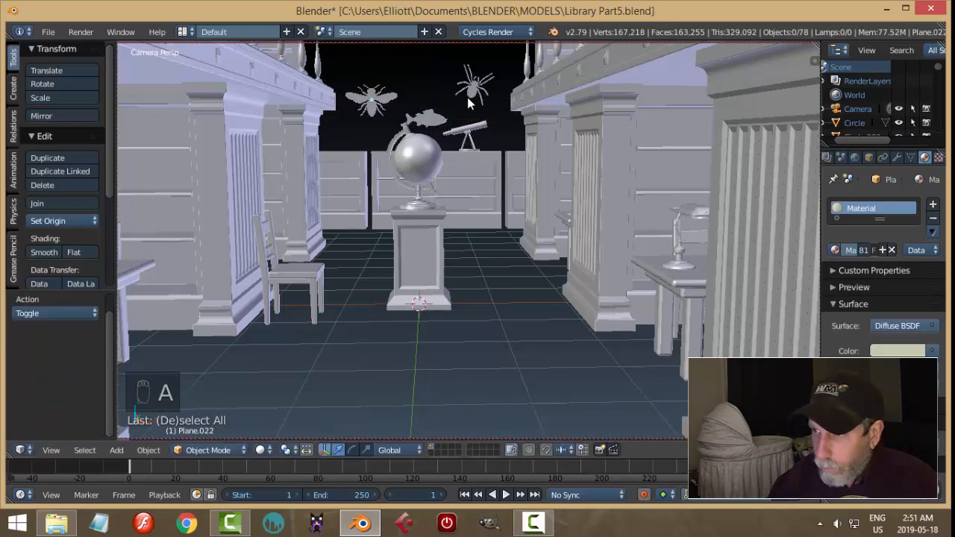
- Show the layer holding the back wall and lamp as well, check a rendered preview of the camera view, and save the file
shift+click(434, 452)
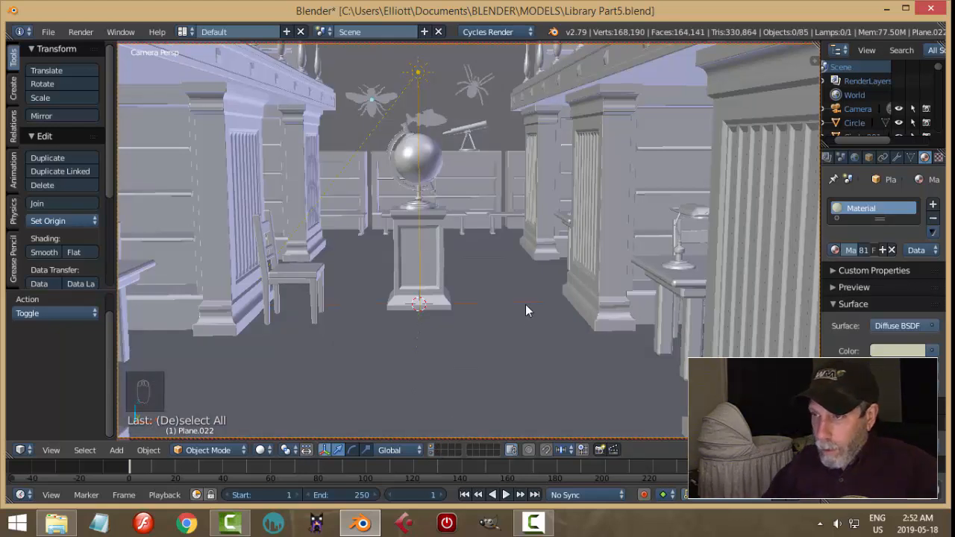
key(shift+z)
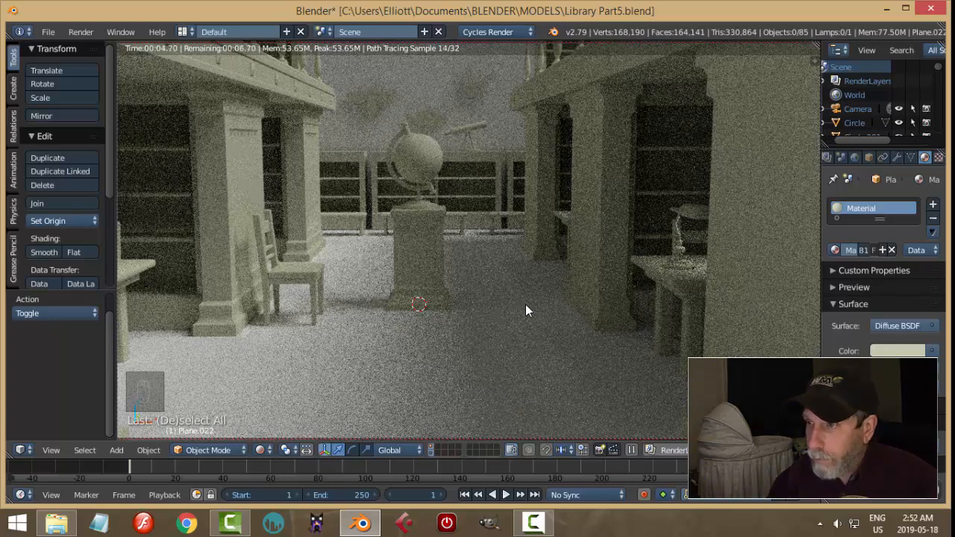
key(shift+z)
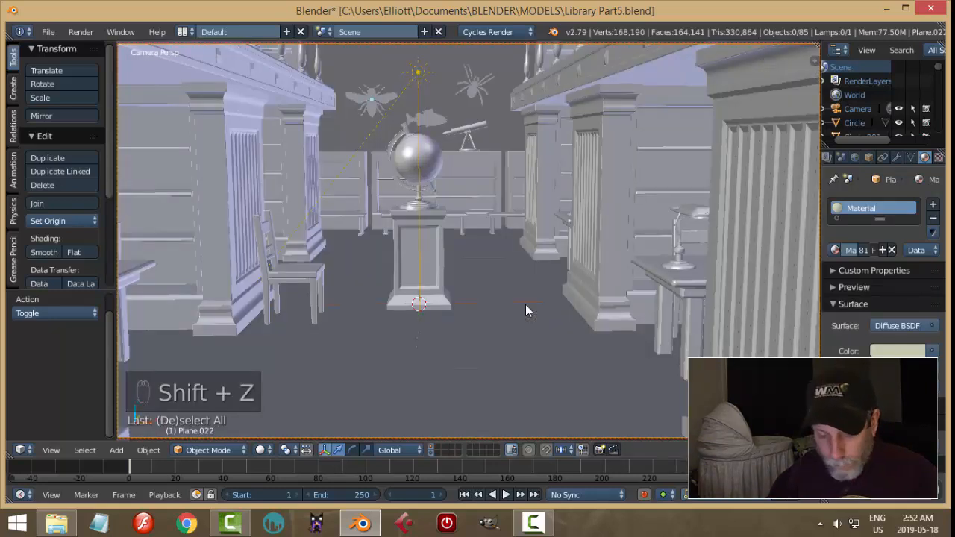
key(ctrl+s)
click(525, 310)
- Move the fish, bee and spider together about 0.02 along Y, and save the file from the camera view
key(KP_0)
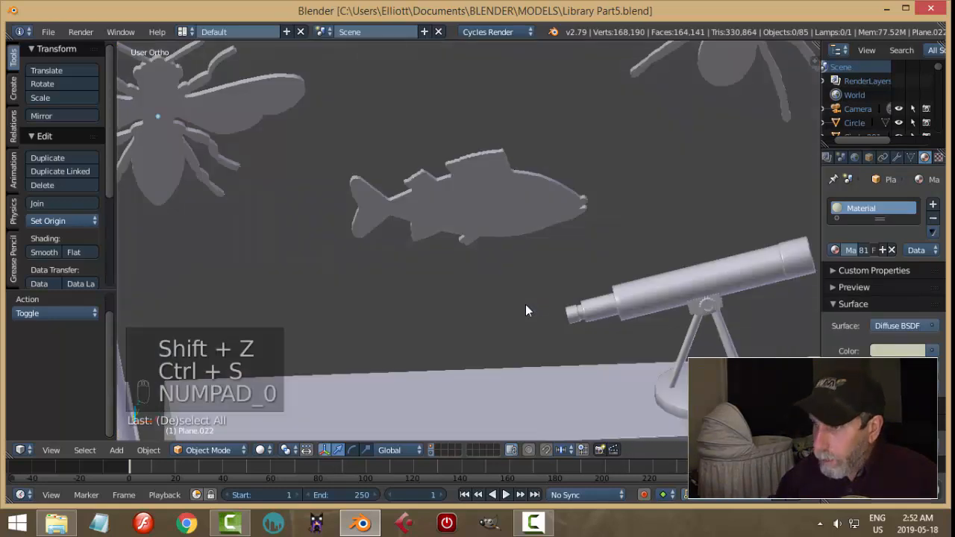
middle_drag(476, 229, 613, 247)
right_click(471, 204)
shift+right_click(458, 275)
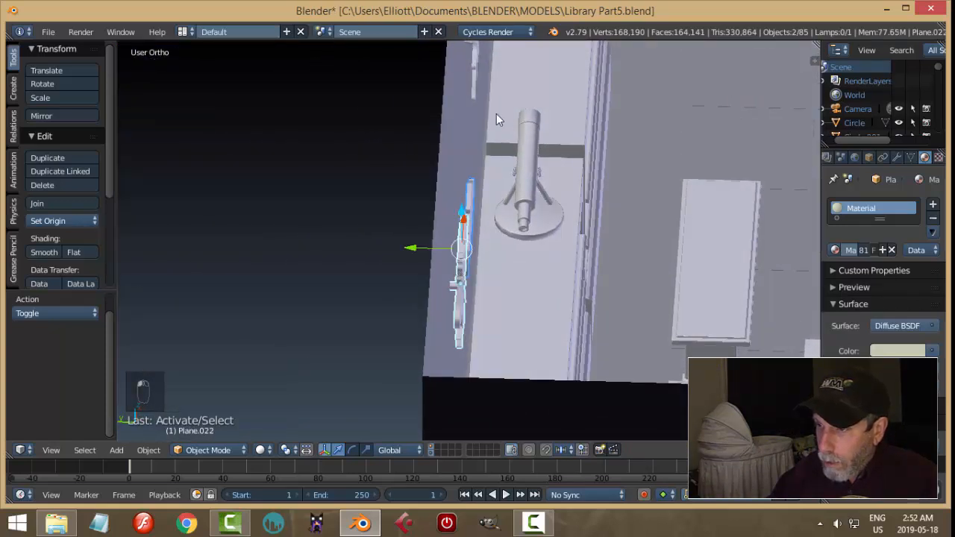
shift+right_click(476, 70)
key(g)
key(x)
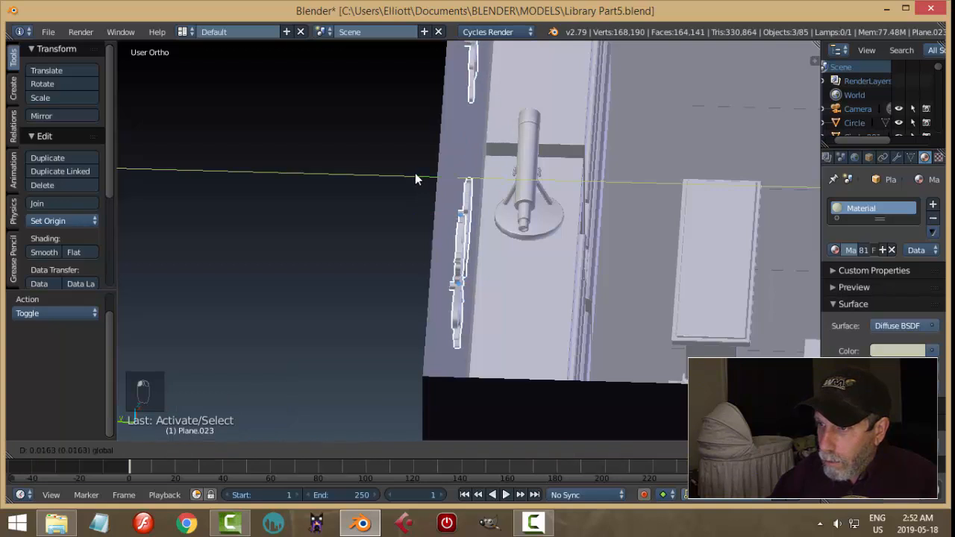
click(415, 174)
key(a)
key(KP_0)
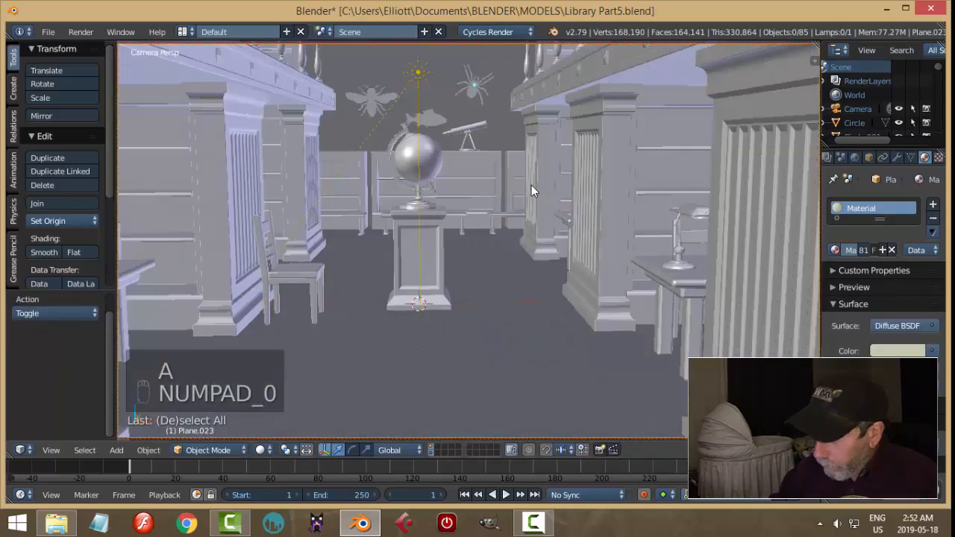
key(ctrl+s)
click(531, 191)
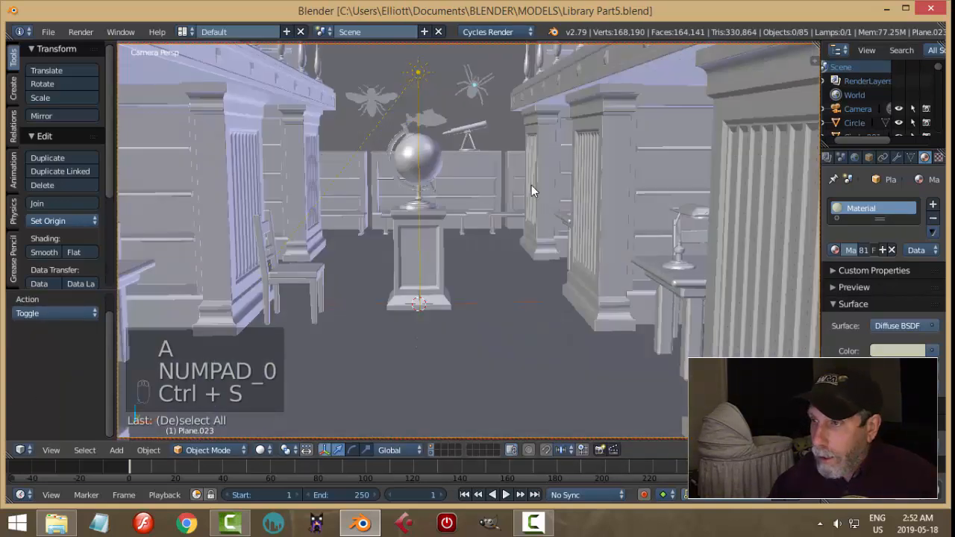
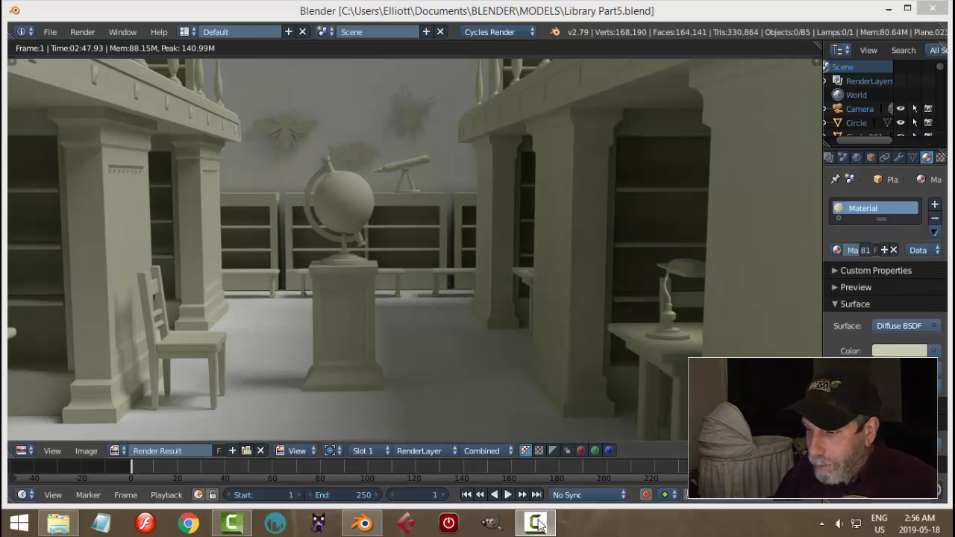
- Add a UV sphere with 18 segments and 8 rings, scale it to 0.244 and raise it 1.044 along Z
mouse_move(511, 283)
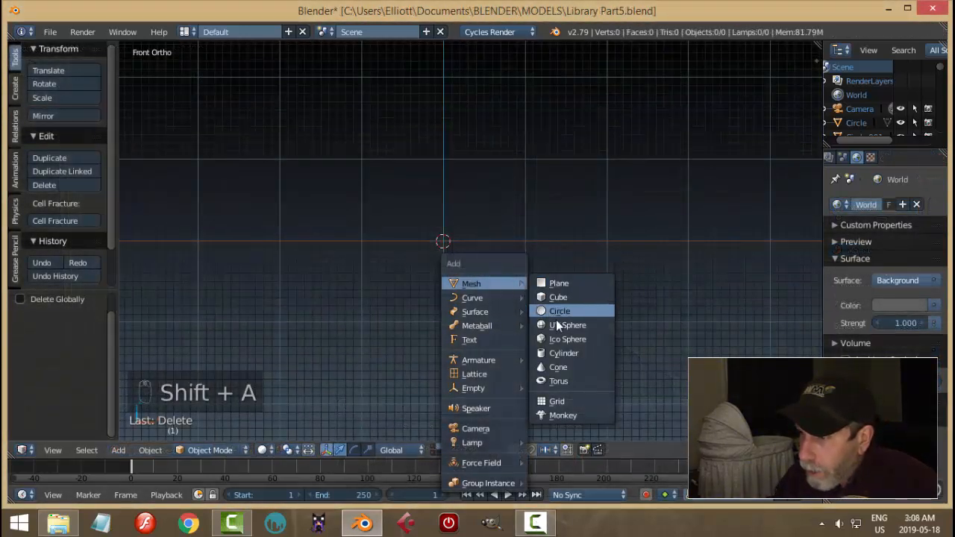
click(558, 326)
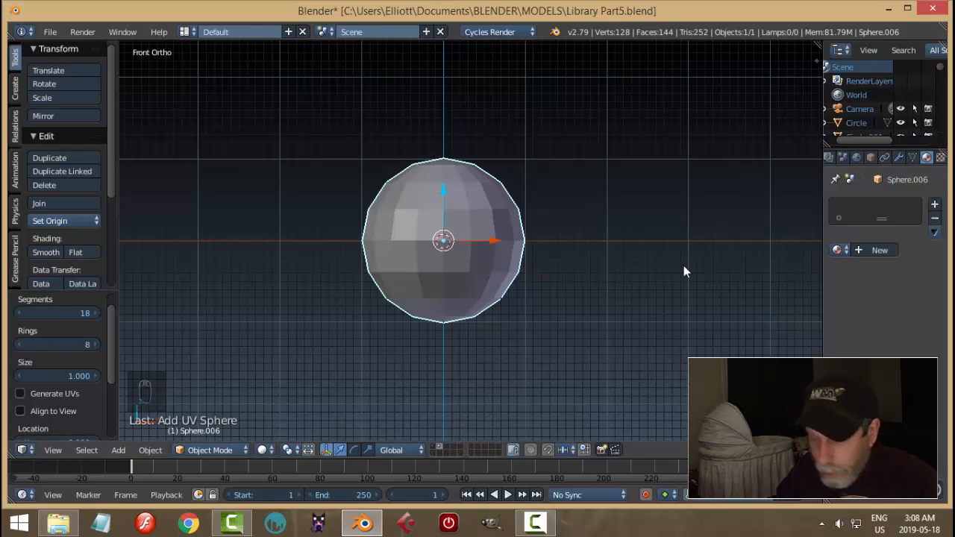
key(s)
click(470, 243)
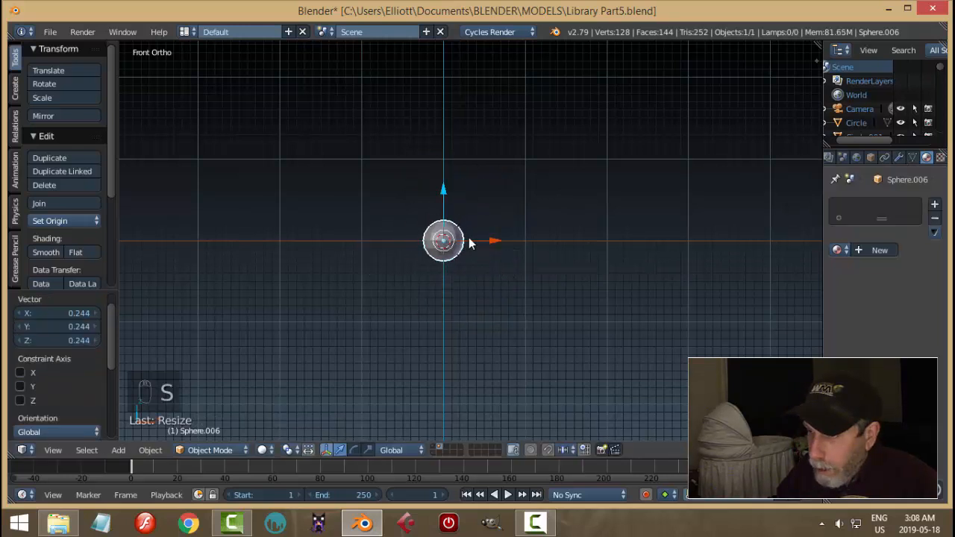
drag(444, 196, 447, 107)
- Give the sphere a Subdivision Surface modifier and smooth shading
click(899, 158)
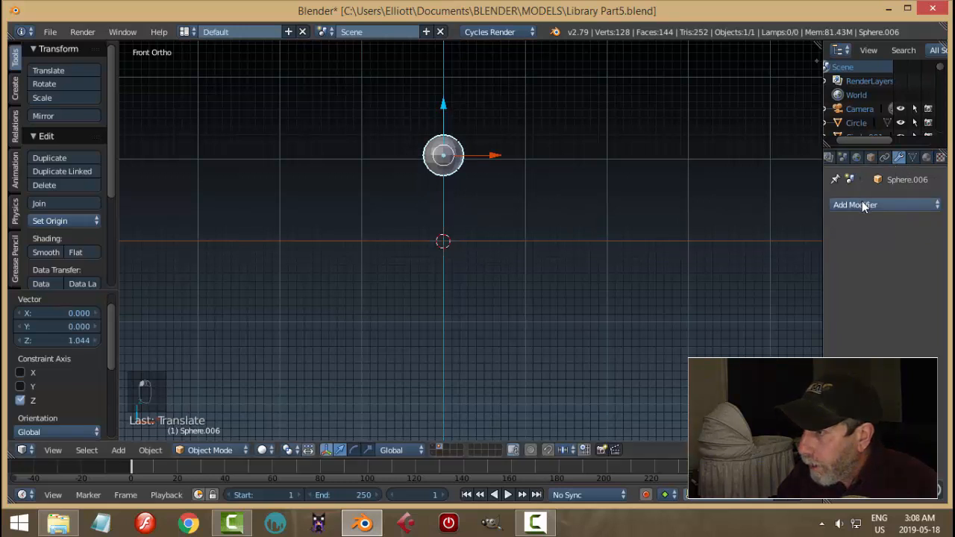
click(884, 204)
click(667, 436)
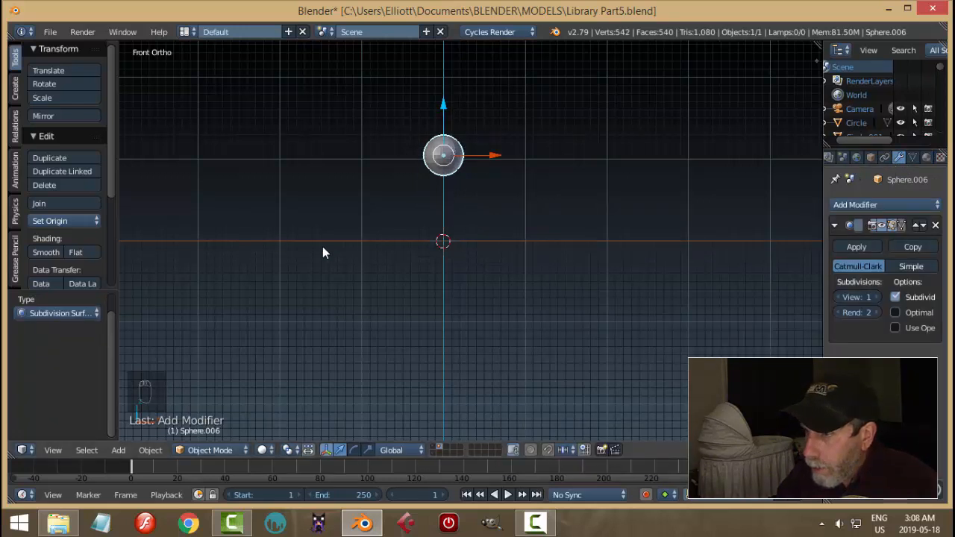
click(43, 252)
- Duplicate the sphere below the original, shift the copy -0.307 along X and scale it to 0.619
scroll(478, 189, up, 3)
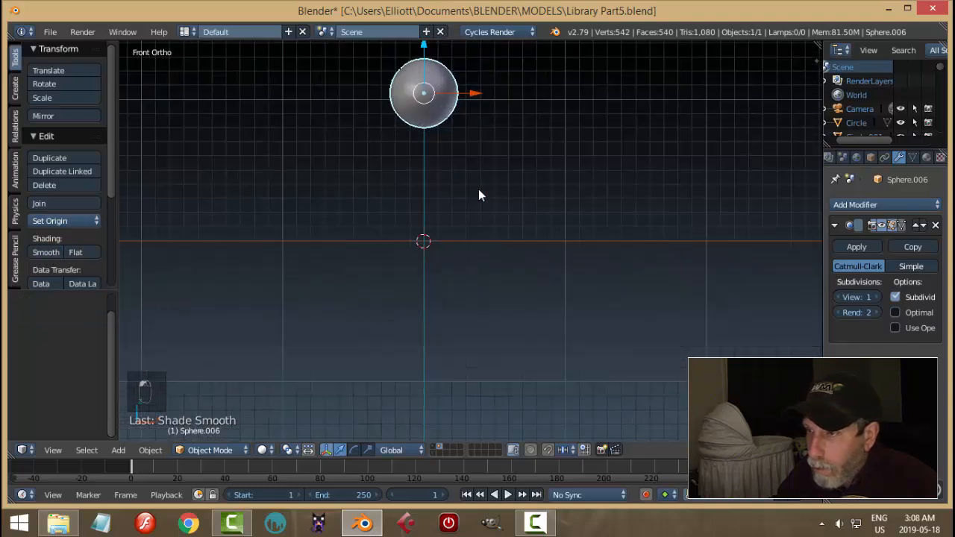
scroll(478, 189, down, 3)
shift+middle_drag(525, 170, 524, 219)
scroll(507, 196, up, 3)
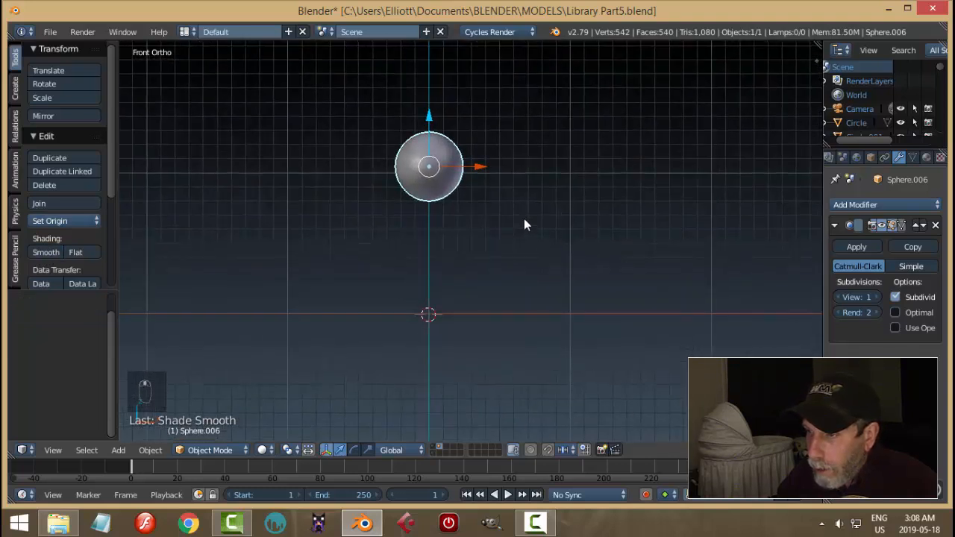
key(shift+d)
key(z)
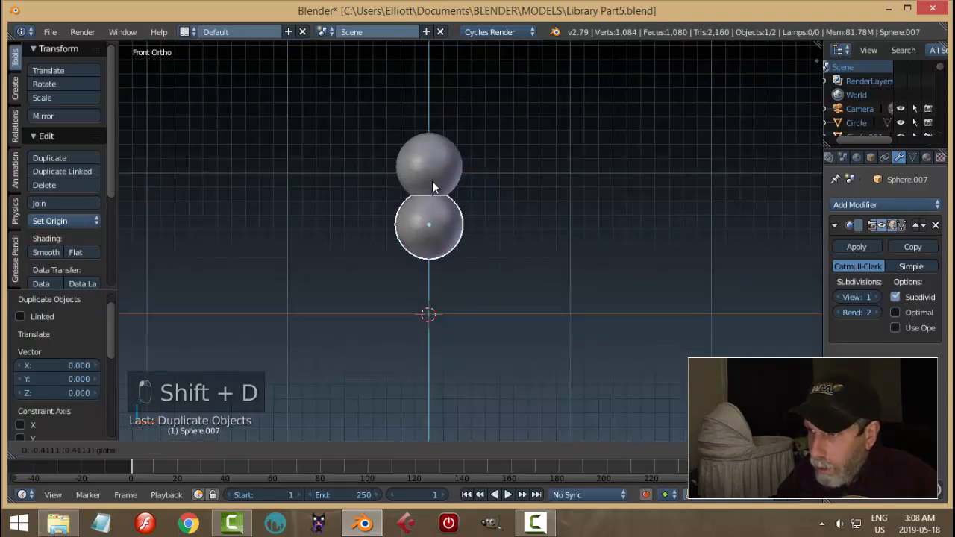
drag(431, 196, 431, 197)
drag(479, 239, 436, 252)
key(s)
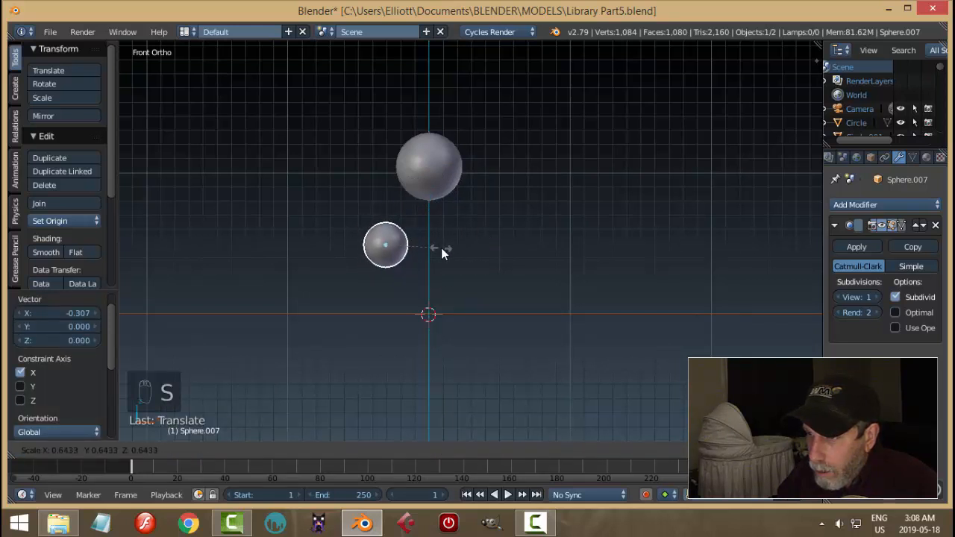
click(439, 248)
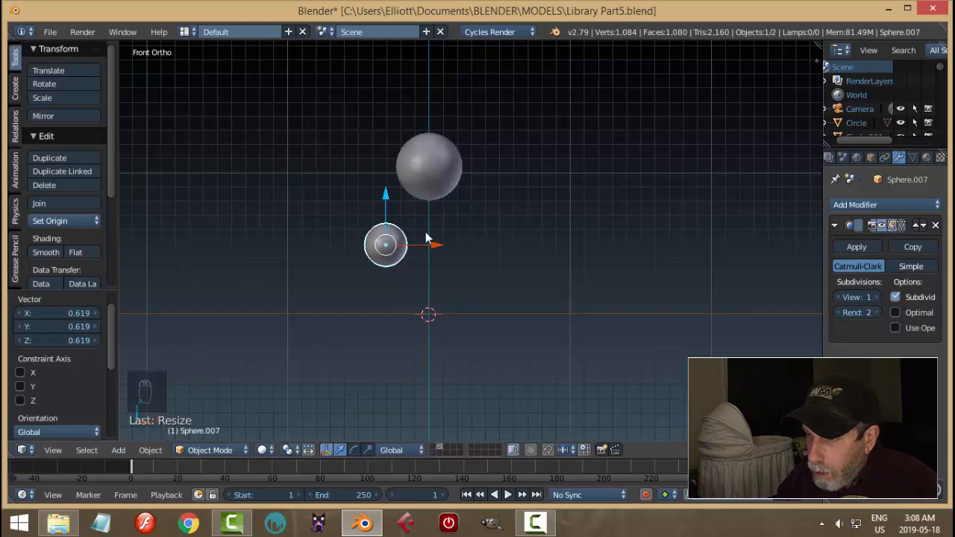
- Set the small sphere's origin to the 3D cursor and add a Mirror modifier to it
click(60, 222)
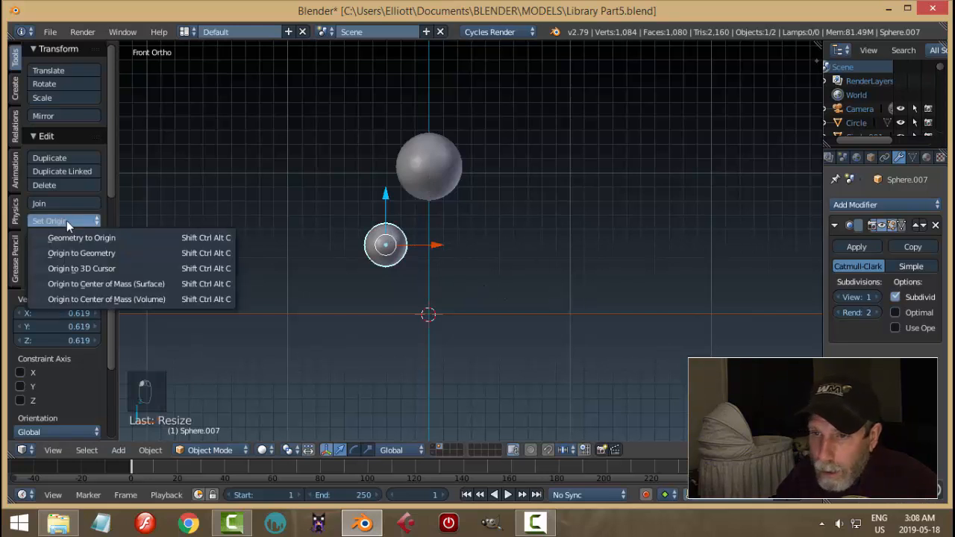
click(83, 267)
click(884, 205)
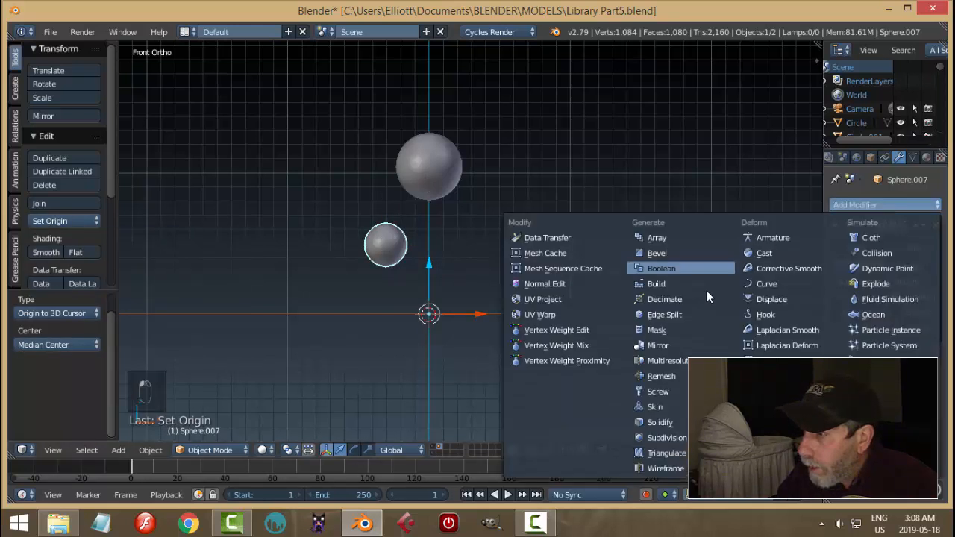
click(678, 346)
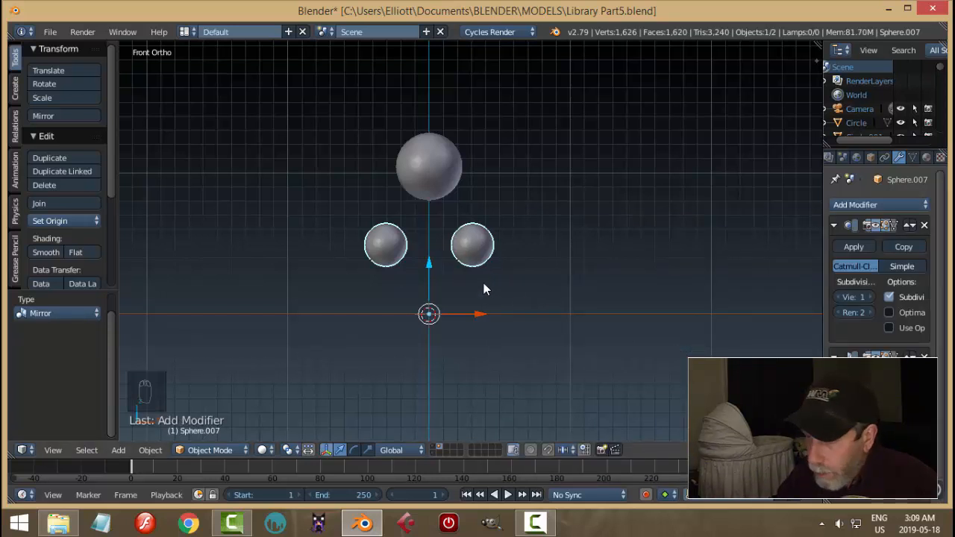
- Add a cylinder, scale its mesh down to a narrow post and raise it 0.768 along Z beneath the large sphere
key(shift+s)
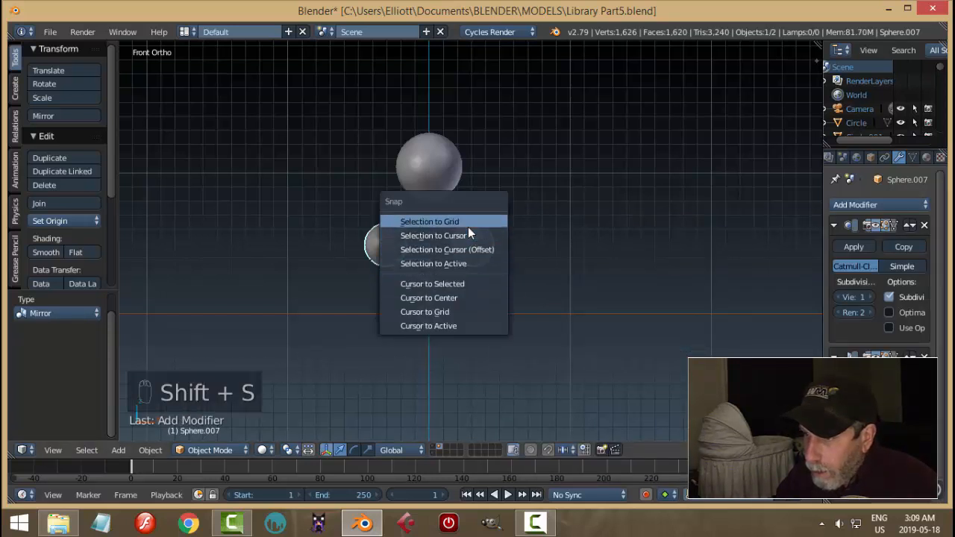
key(Escape)
key(shift+a)
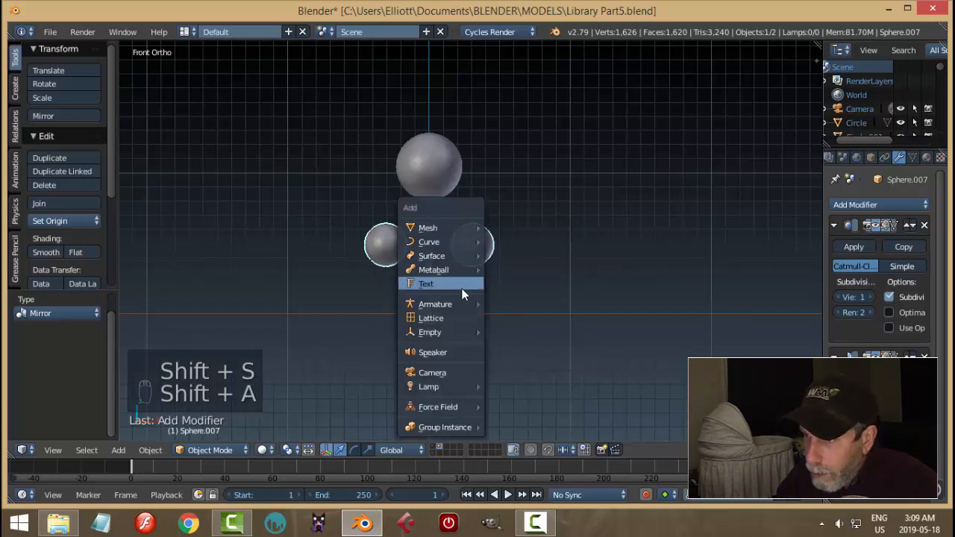
mouse_move(452, 231)
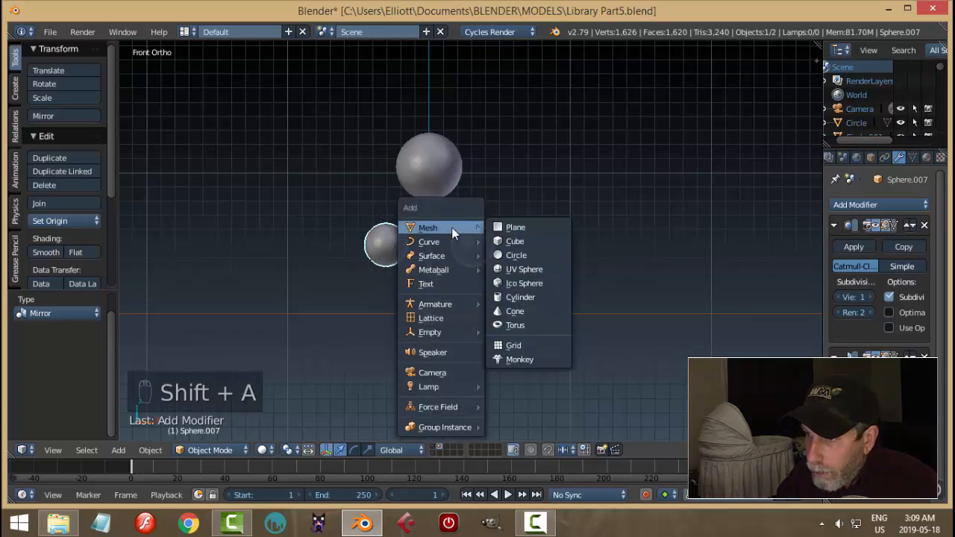
click(528, 296)
key(Tab)
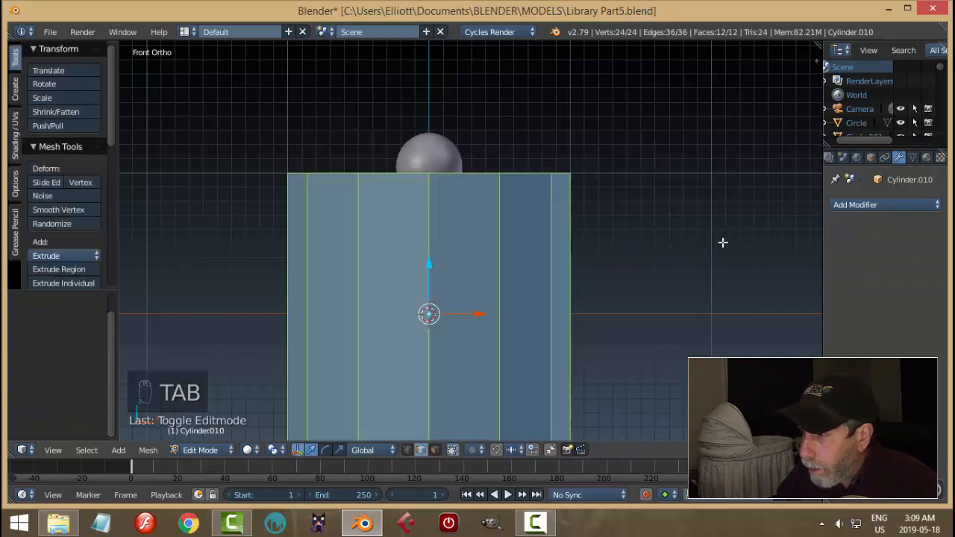
key(s)
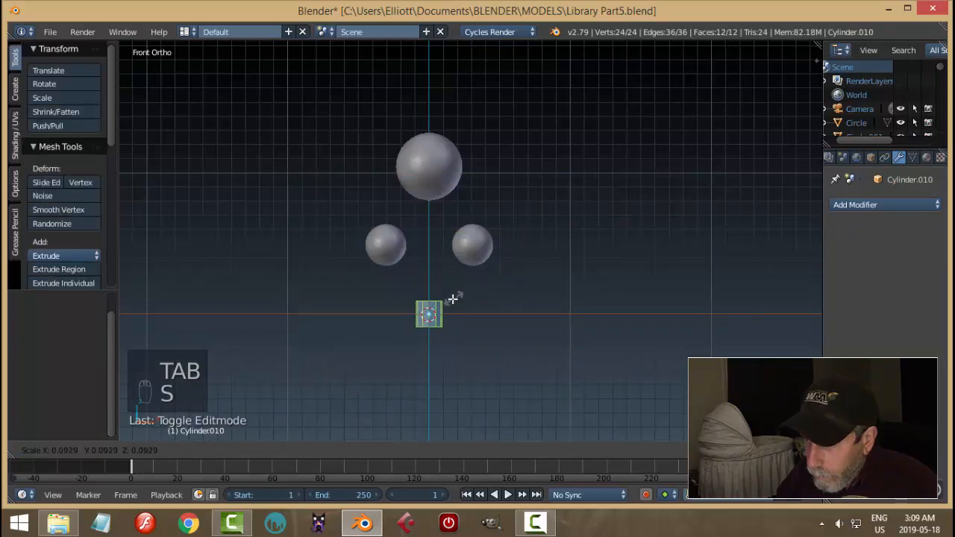
click(447, 306)
drag(431, 271, 433, 161)
scroll(474, 194, up, 3)
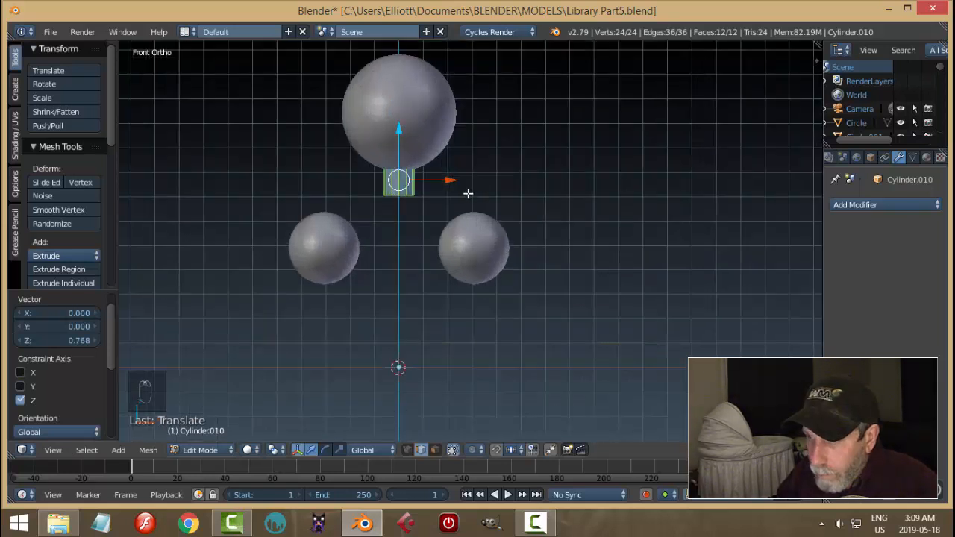
- Lower the cylinder's bottom edge loop along Z to lengthen the post
key(a)
key(ctrl+Tab)
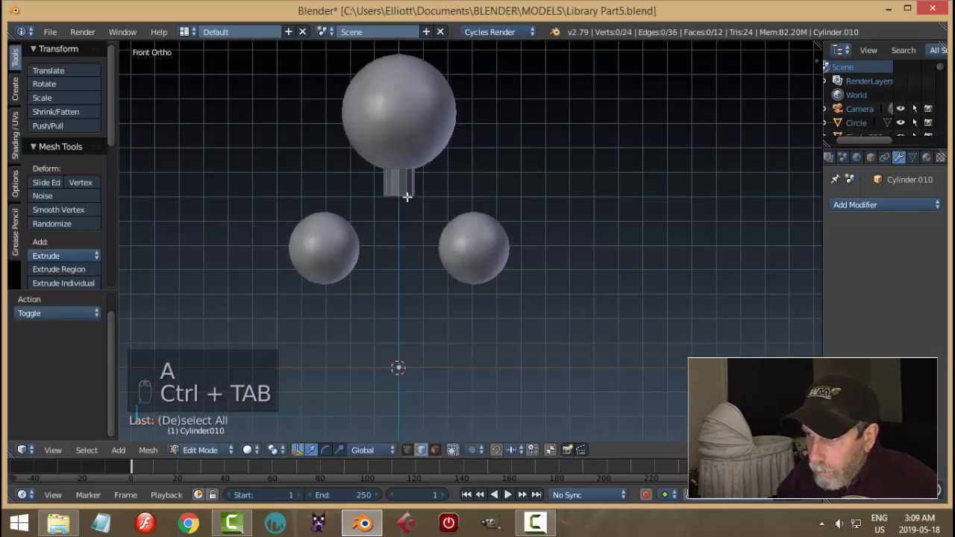
alt+right_click(404, 196)
drag(399, 148, 395, 195)
key(a)
key(a)
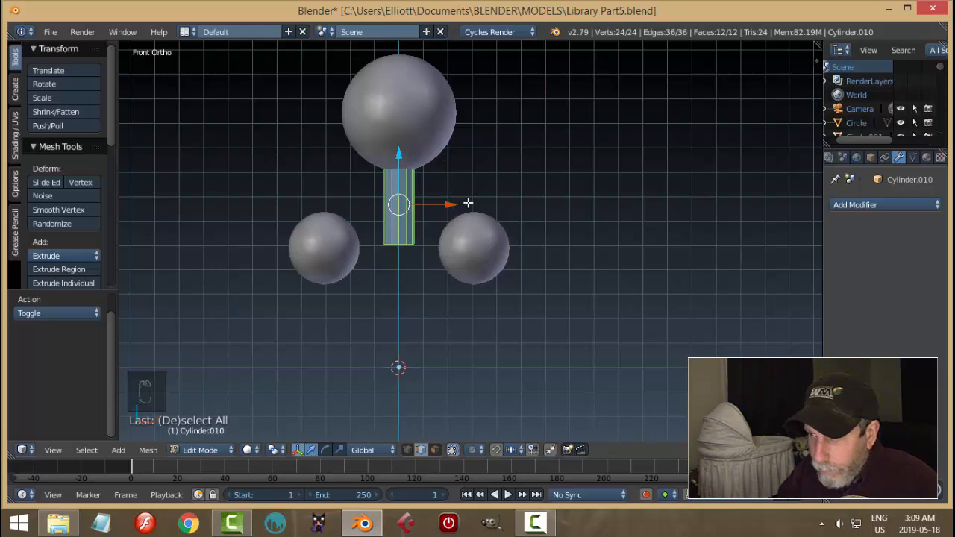
- Shift the cylinder along -X toward the small sphere, extend its lower end slightly and raise the whole mesh 0.052 along Z
drag(453, 204, 373, 210)
key(a)
alt+right_click(371, 241)
key(a)
key(a)
key(a)
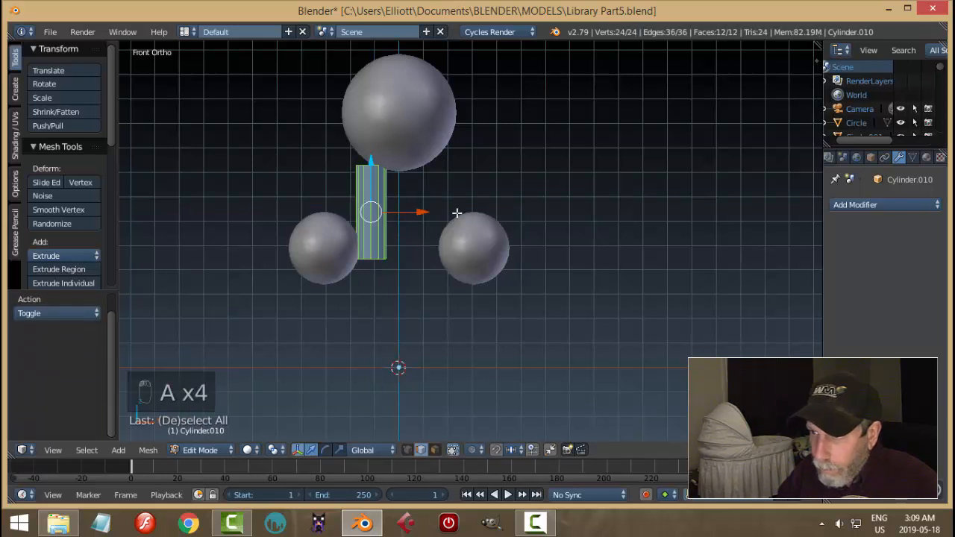
drag(373, 162, 369, 149)
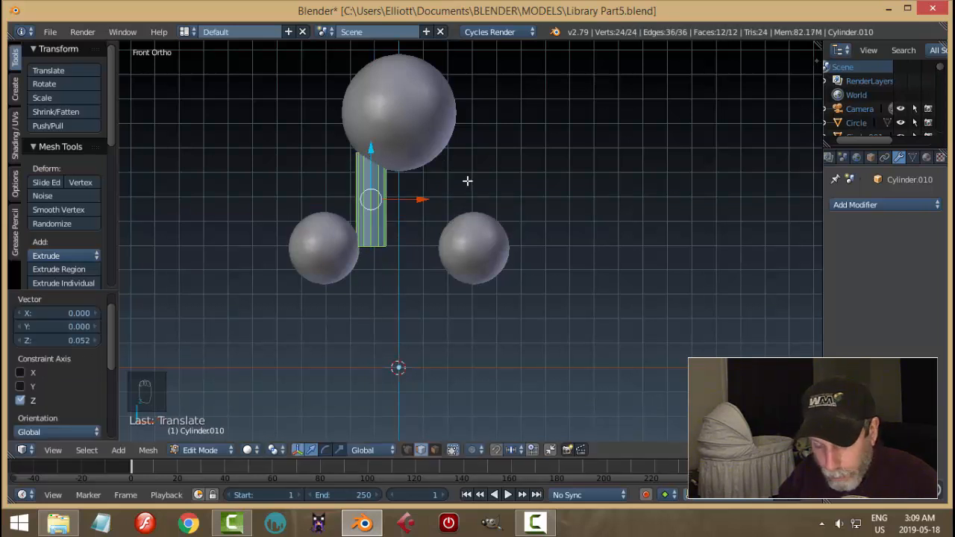
- Rotate the cylinder 32.4° about Y, move it -0.049 in X and 0.034 in Z, scale it to 0.726 and return to Object Mode
key(r)
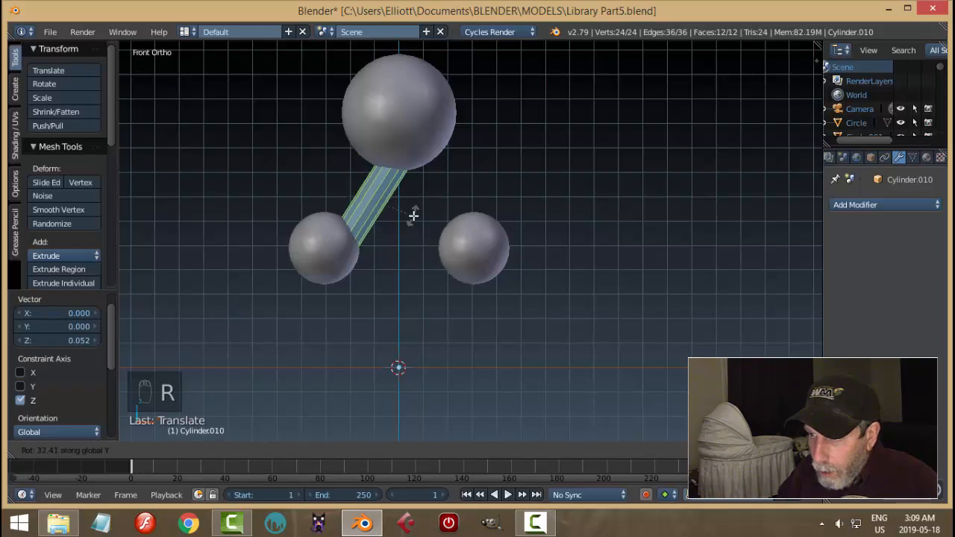
click(413, 216)
key(g)
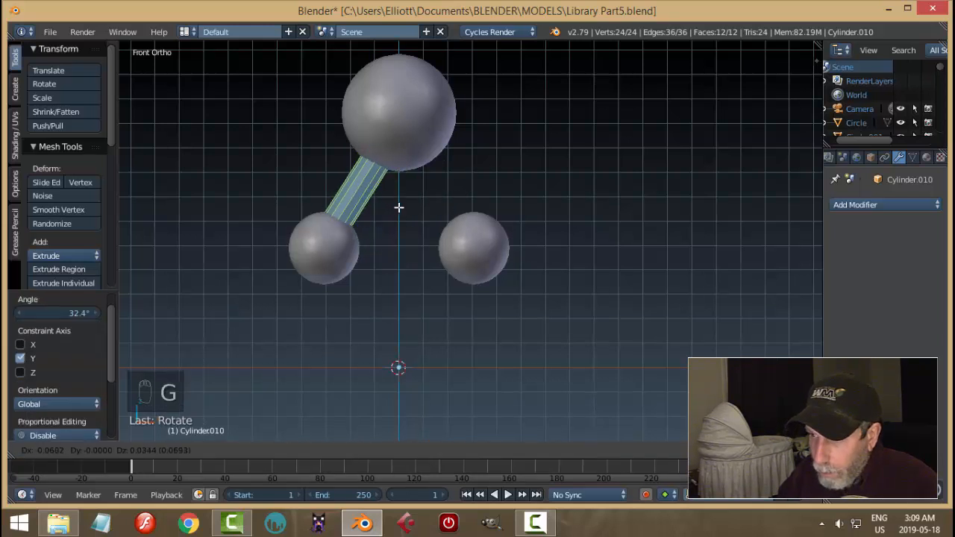
click(402, 207)
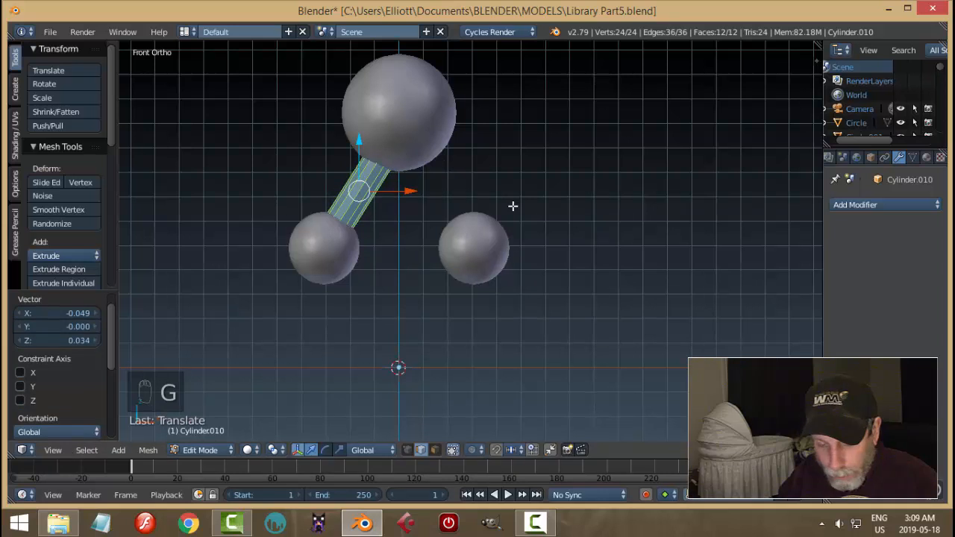
key(s)
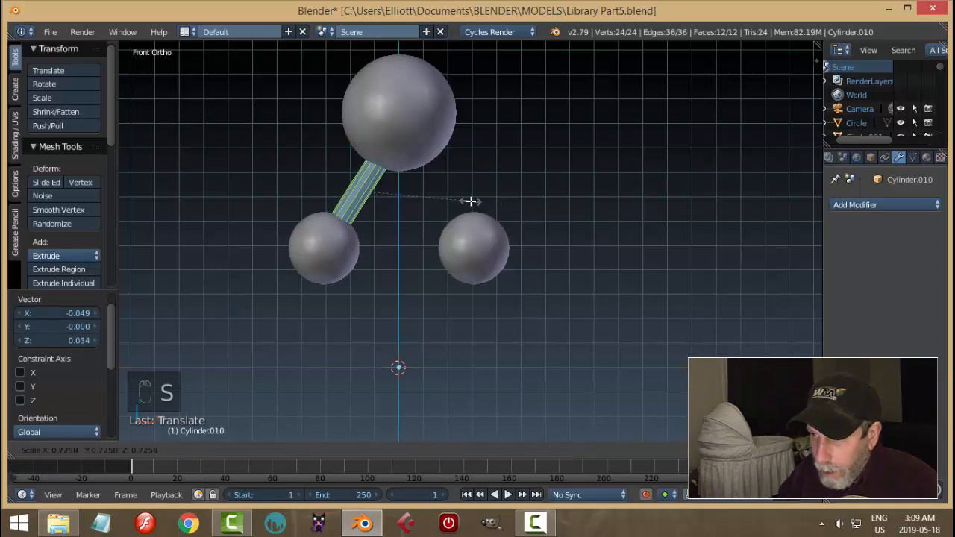
click(471, 200)
key(Tab)
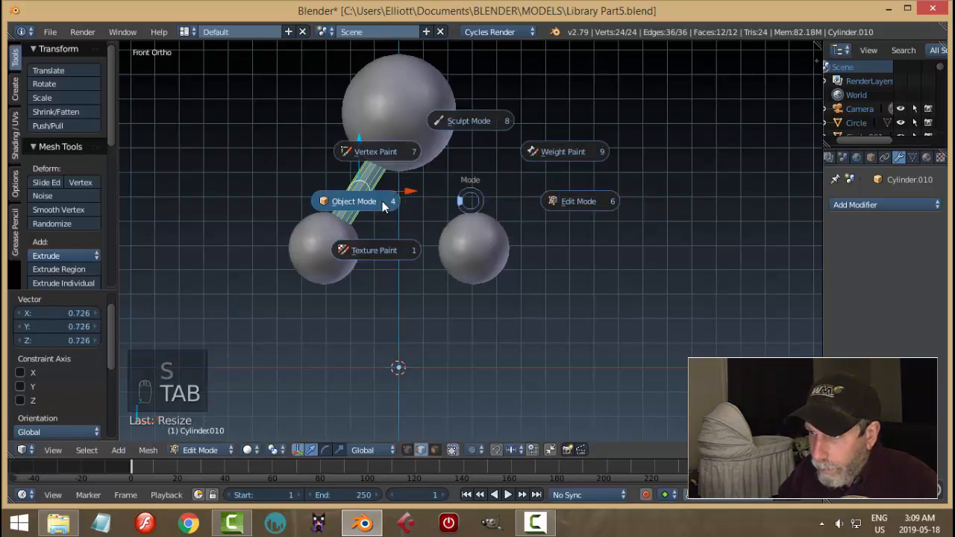
click(382, 201)
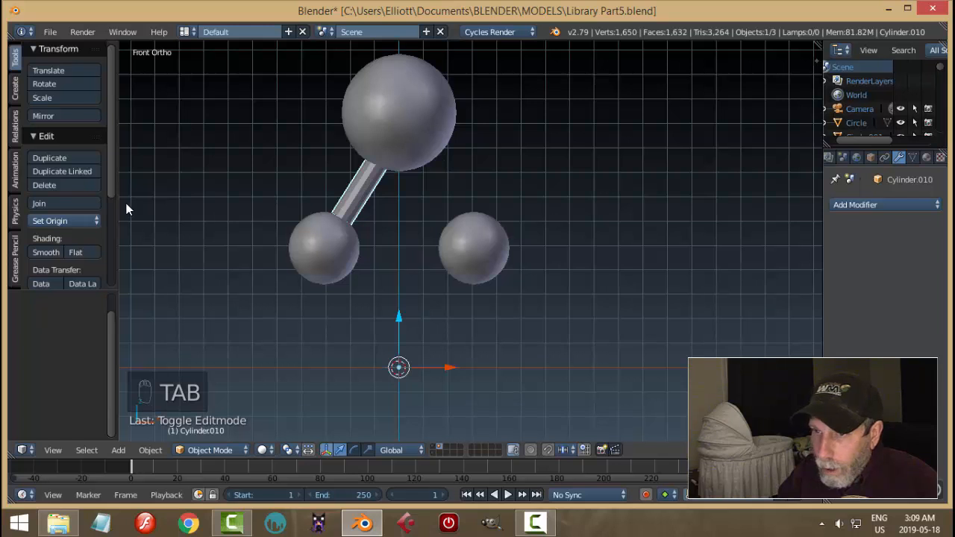
- Add a Mirror modifier to the cylinder and give it smooth shading
click(858, 205)
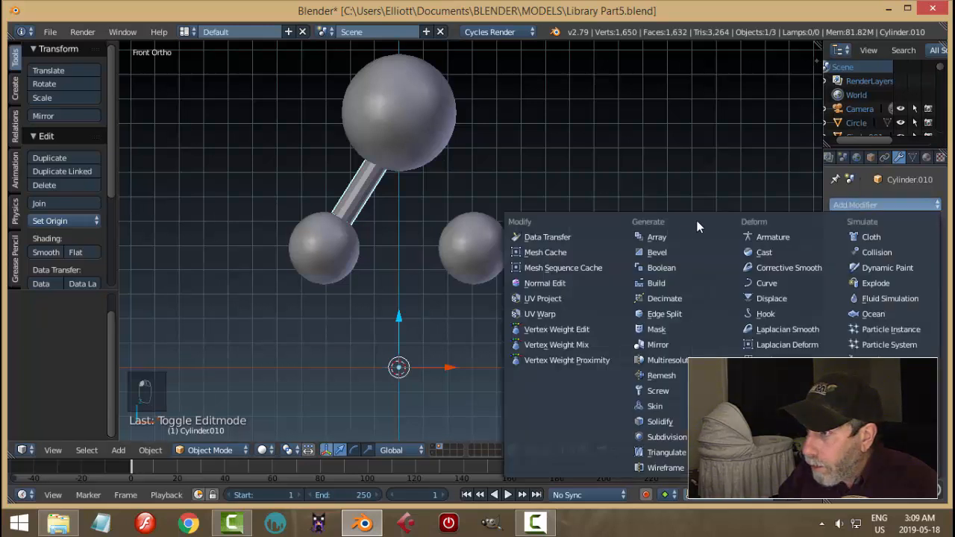
click(679, 343)
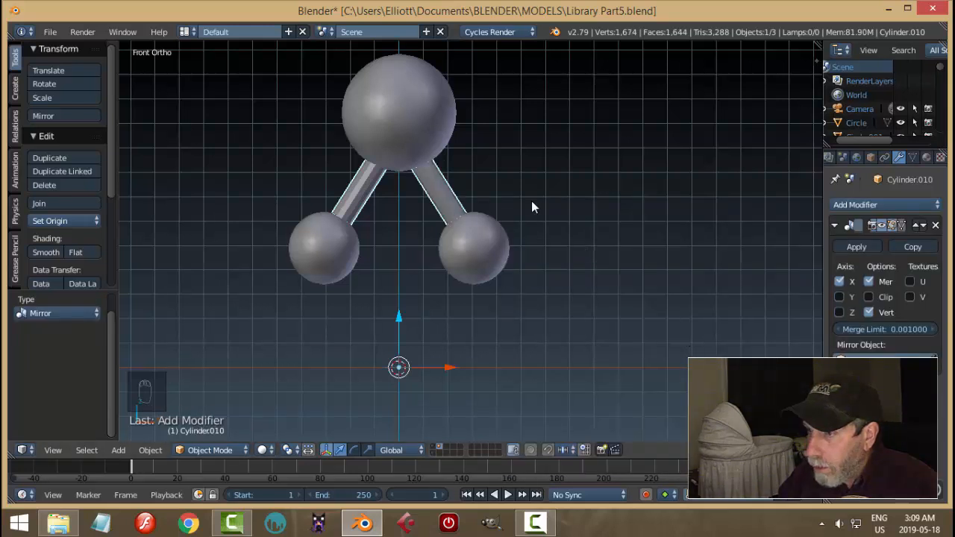
click(63, 253)
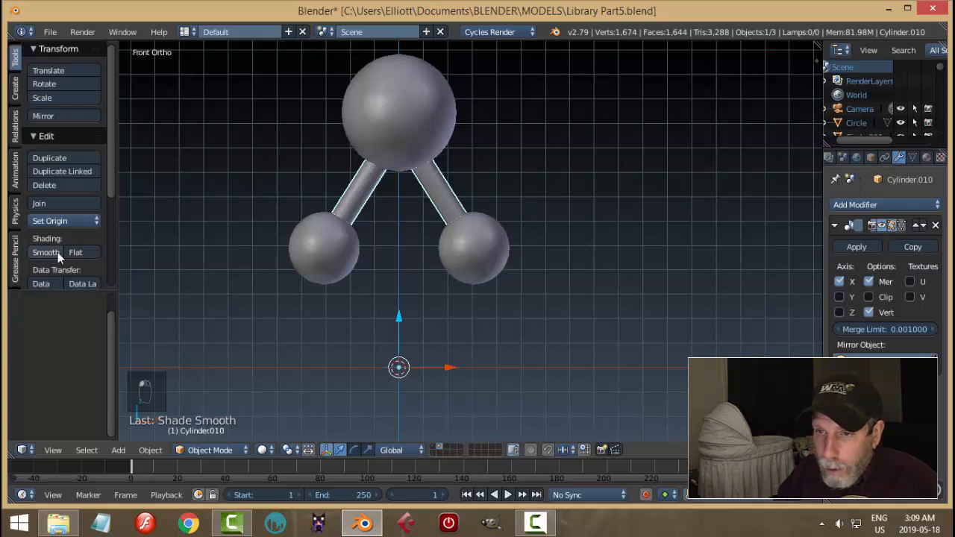
- Examine the spheres and mirrored connecting rods from several angles
key(a)
scroll(542, 206, down, 2)
middle_drag(535, 180, 396, 208)
scroll(397, 206, down, 4)
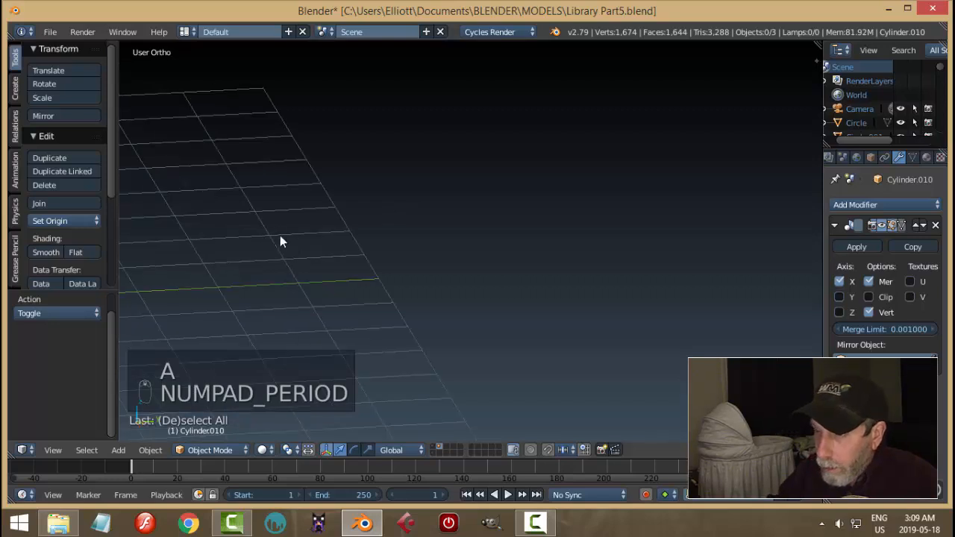
shift+middle_drag(317, 227, 642, 222)
scroll(527, 224, down, 4)
shift+middle_drag(415, 246, 563, 231)
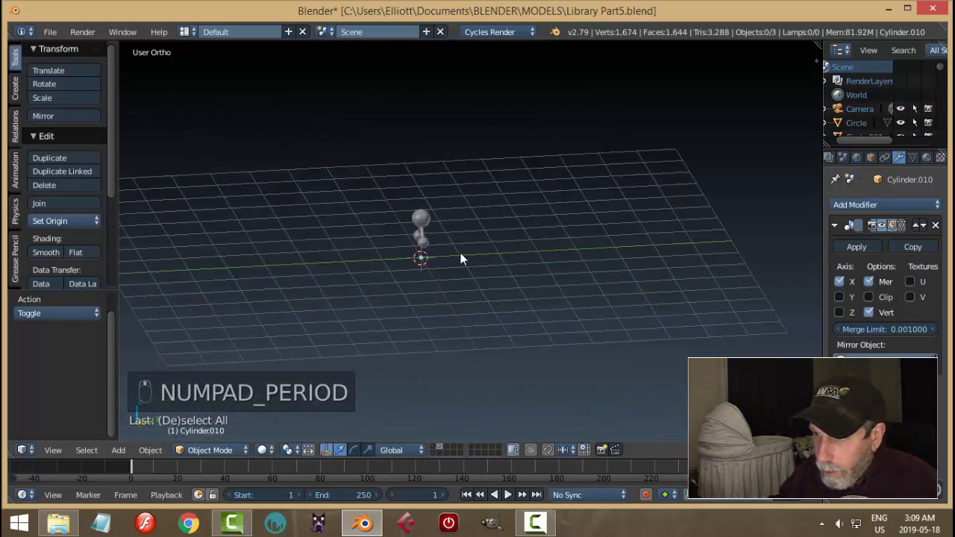
scroll(461, 253, up, 6)
middle_drag(386, 250, 278, 289)
shift+middle_drag(195, 314, 366, 250)
shift+middle_drag(495, 238, 558, 223)
- Raise the mirrored small spheres 0.069 along Z in front view
key(KP_1)
scroll(365, 285, up, 2)
scroll(537, 228, up, 1)
right_click(505, 235)
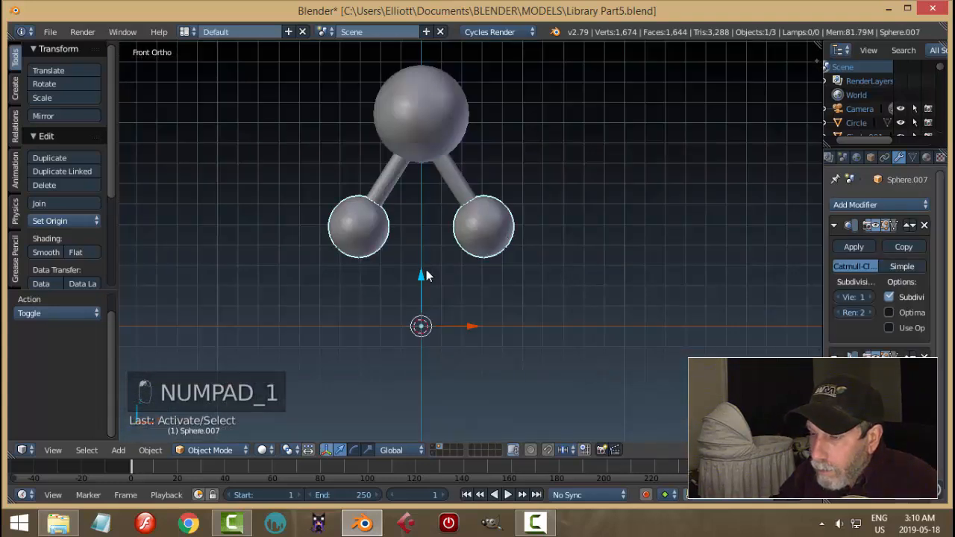
key(g)
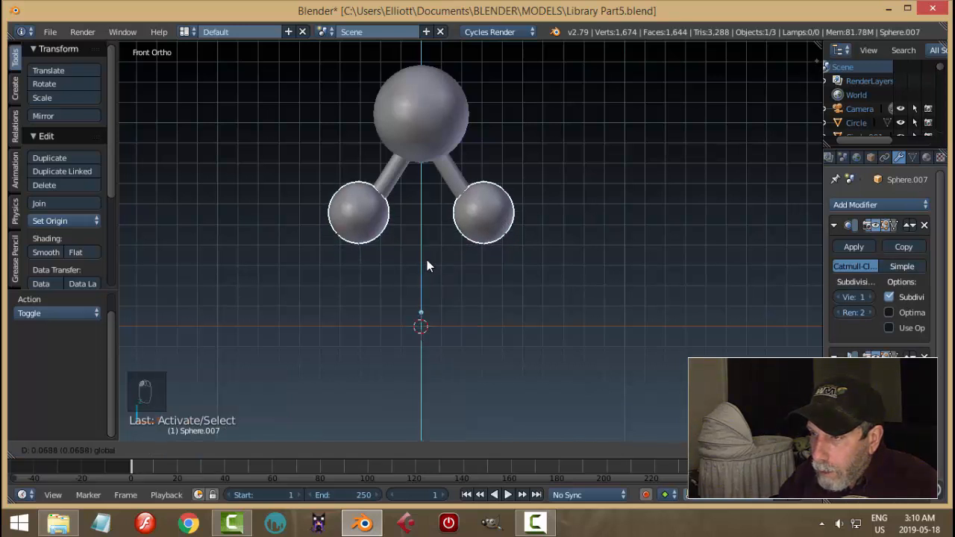
click(427, 265)
- Rotate the cylinder mesh another 4.71° and move it about -0.02 in X and 0.01 in Z to meet both spheres
right_click(392, 185)
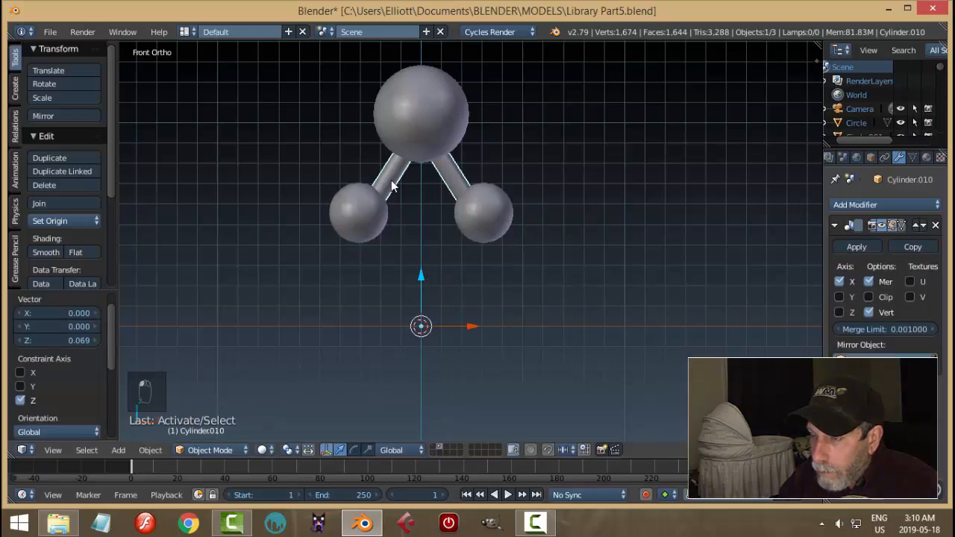
key(Tab)
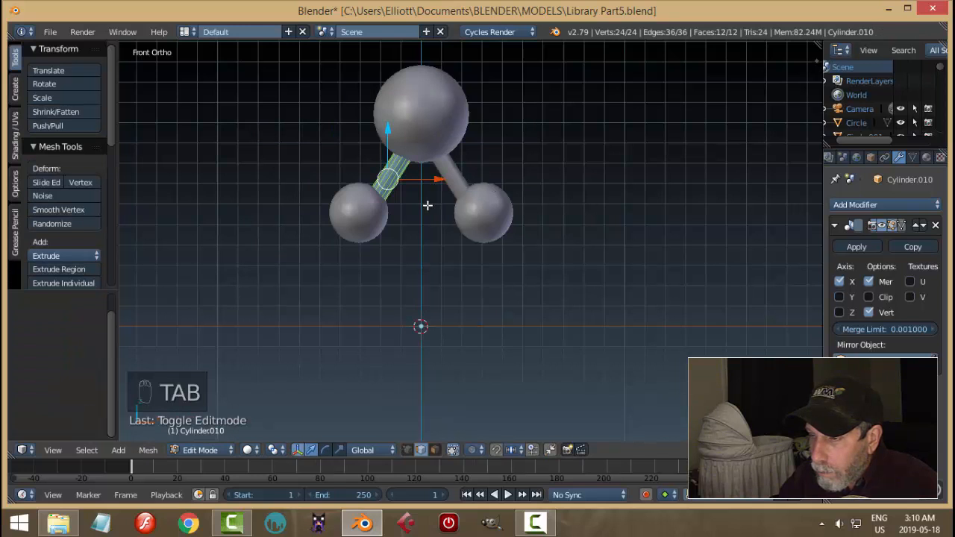
scroll(426, 205, up, 2)
key(r)
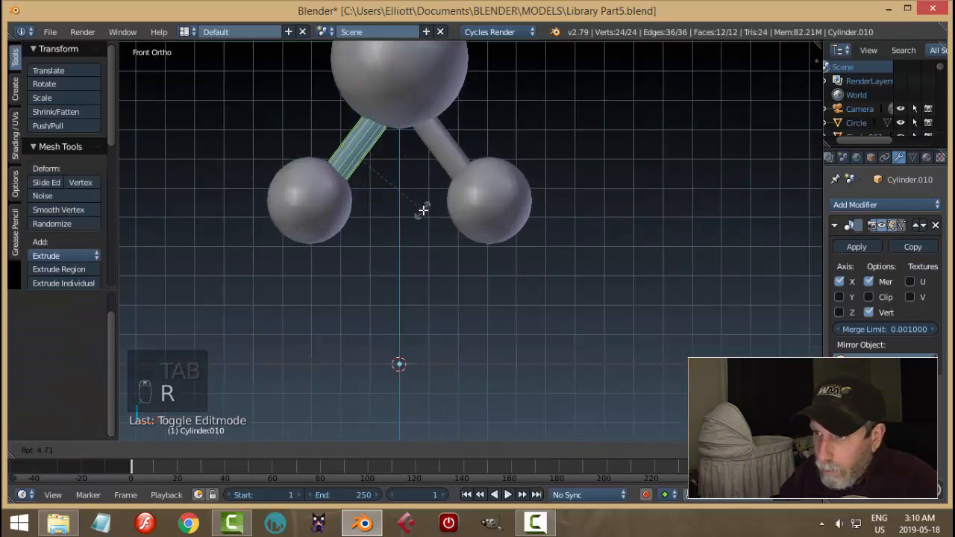
click(423, 211)
key(g)
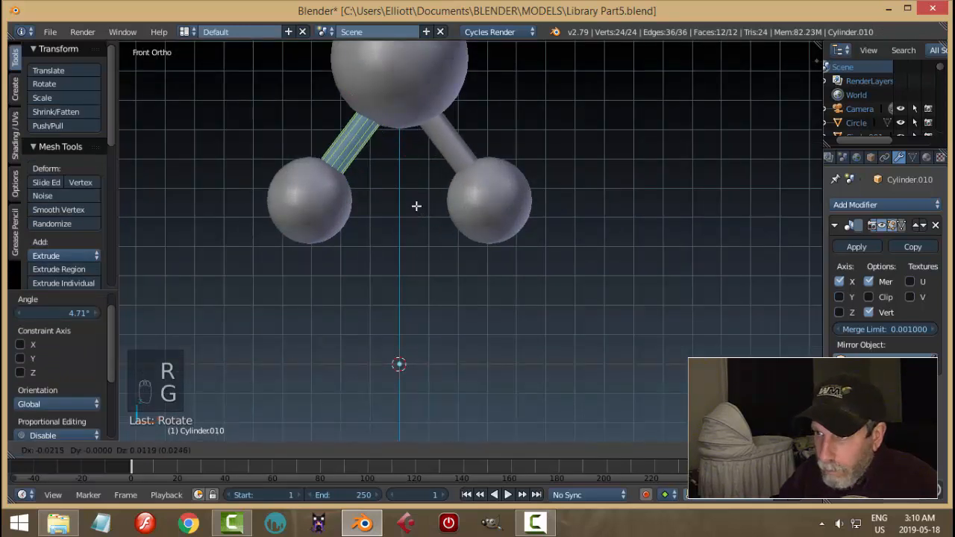
click(416, 206)
key(a)
scroll(435, 207, down, 4)
middle_drag(435, 206, 483, 227)
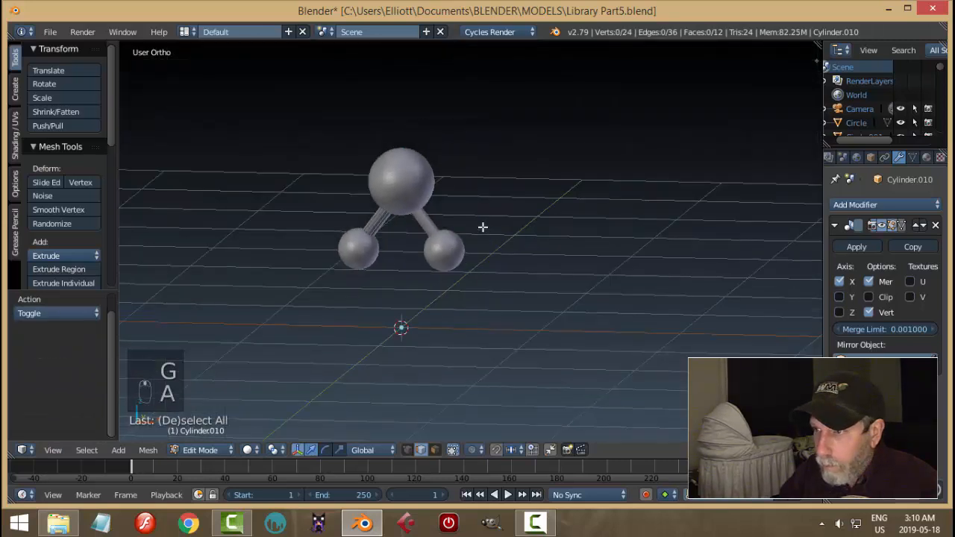
key(Tab)
click(400, 236)
- Add a plane at the origin below the spheres and scale its mesh to 0.529
key(a)
key(a)
scroll(402, 236, down, 3)
middle_drag(401, 236, 452, 276)
key(shift+a)
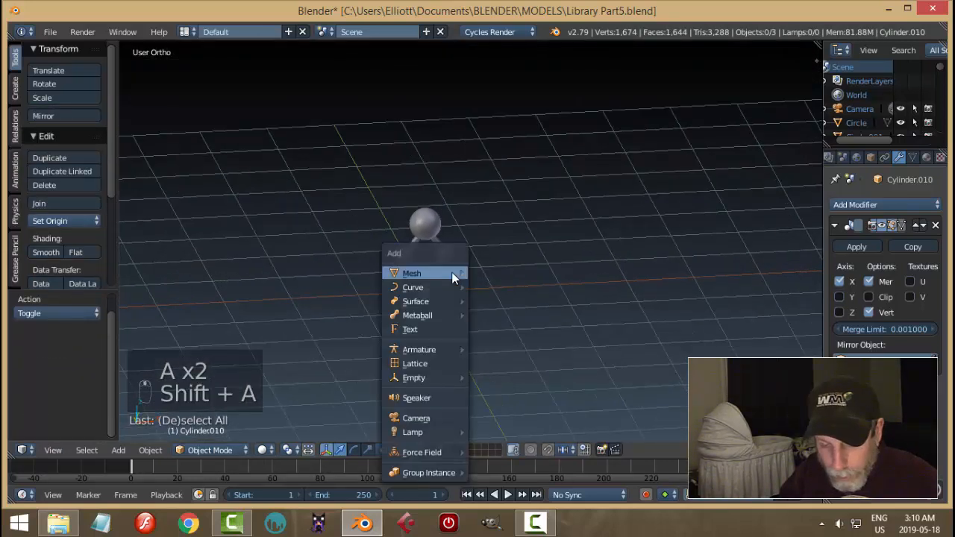
mouse_move(453, 277)
click(495, 273)
scroll(505, 282, up, 3)
key(Tab)
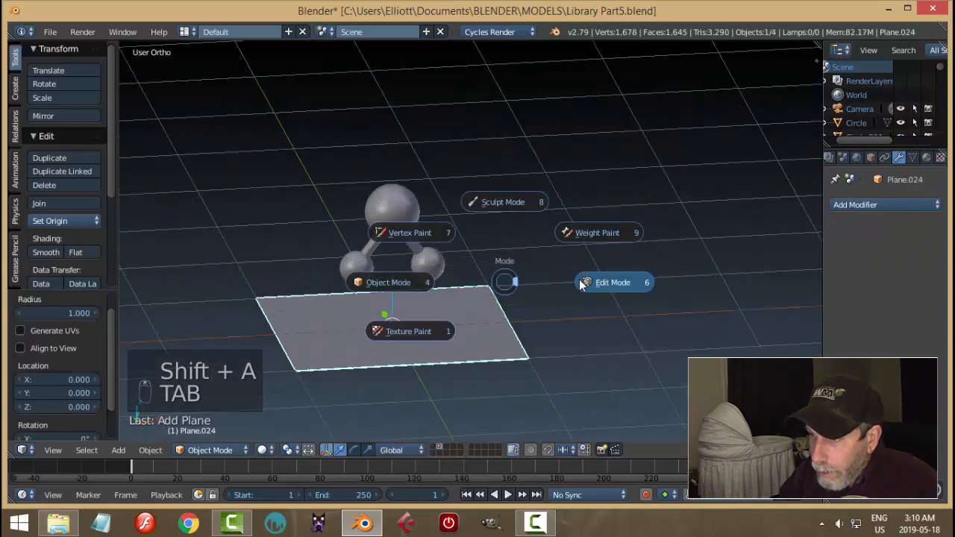
click(579, 282)
key(s)
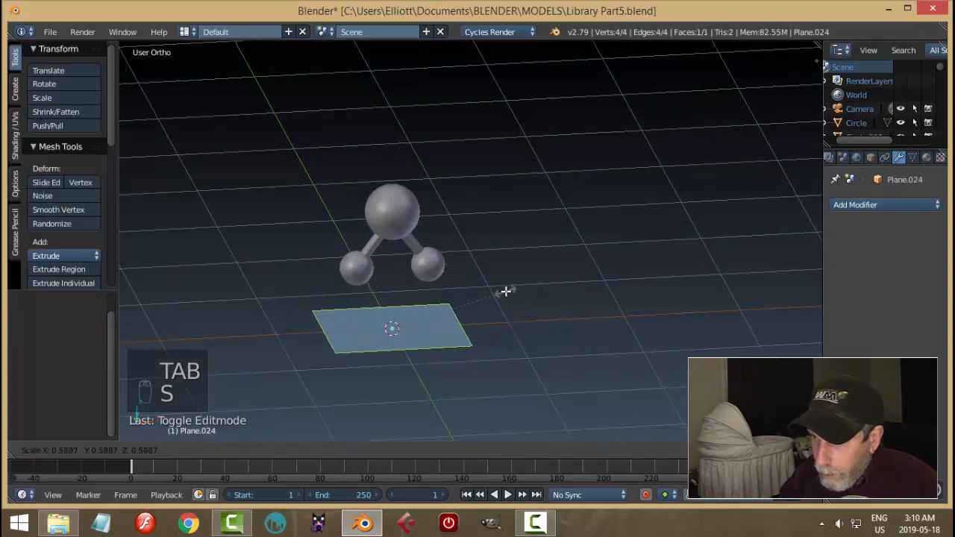
click(494, 293)
- Extrude the plane 0.050 upward along Z into a thin slab
key(KP_1)
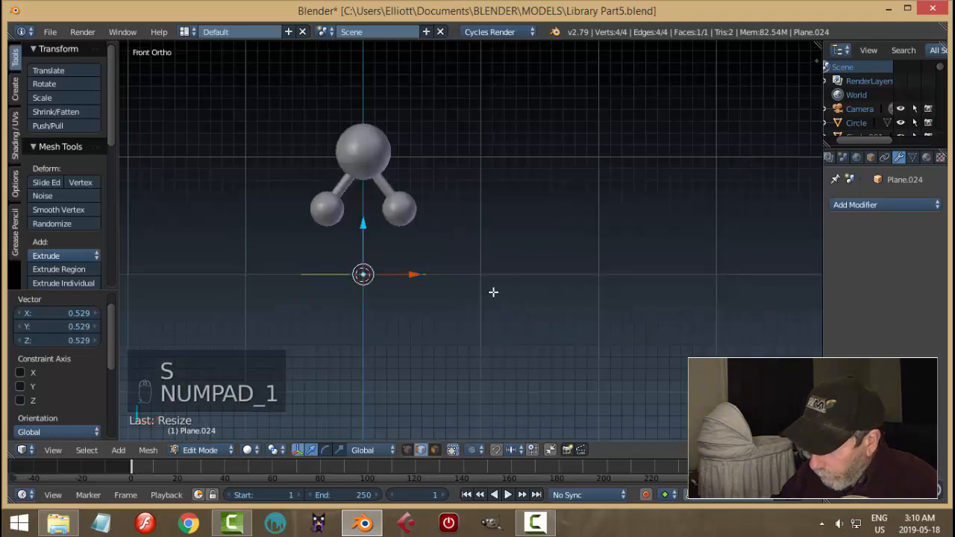
scroll(477, 326, up, 3)
key(e)
click(480, 329)
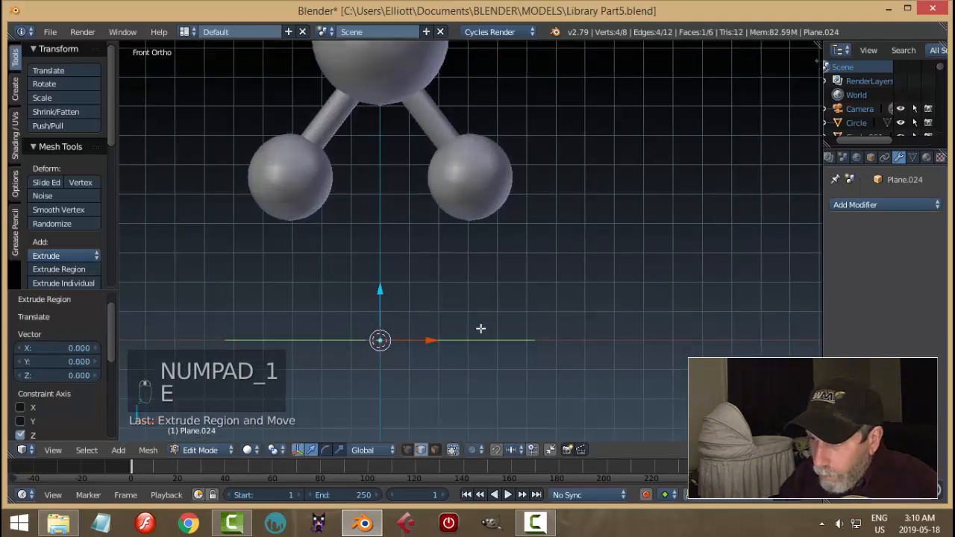
key(e)
click(522, 291)
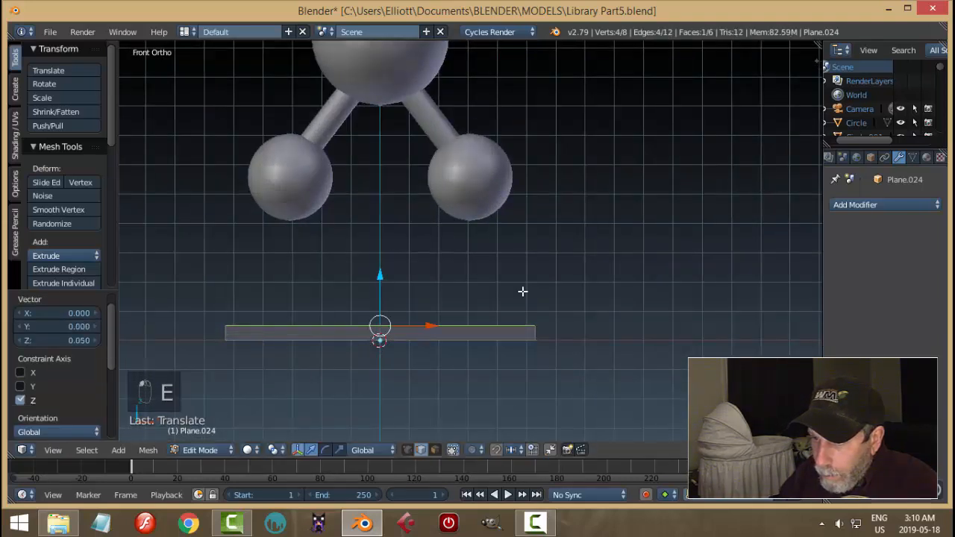
- Raise the slab's newly extruded top face 0.029 along Z and scale it slightly inward to form a beveled edge
drag(378, 277, 379, 267)
key(s)
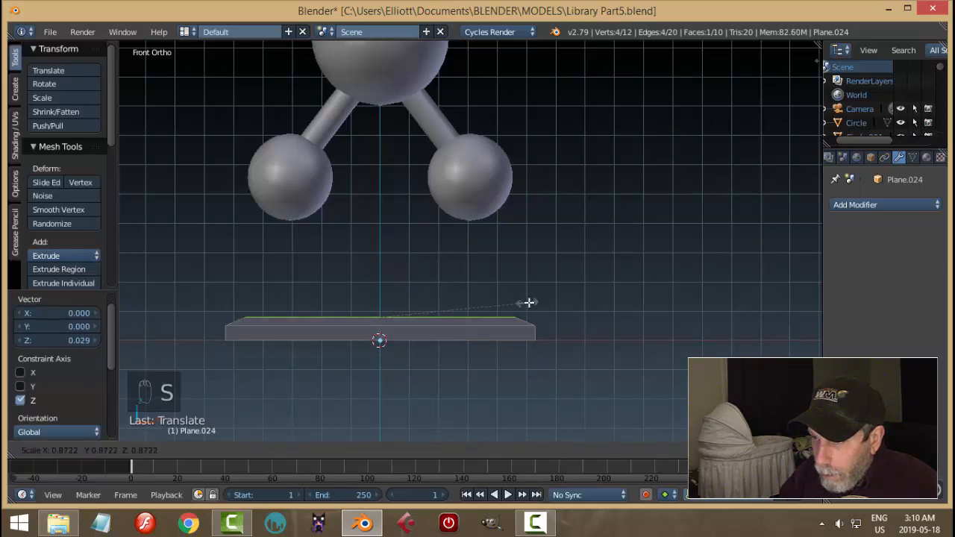
click(567, 283)
key(a)
middle_drag(567, 283, 405, 336)
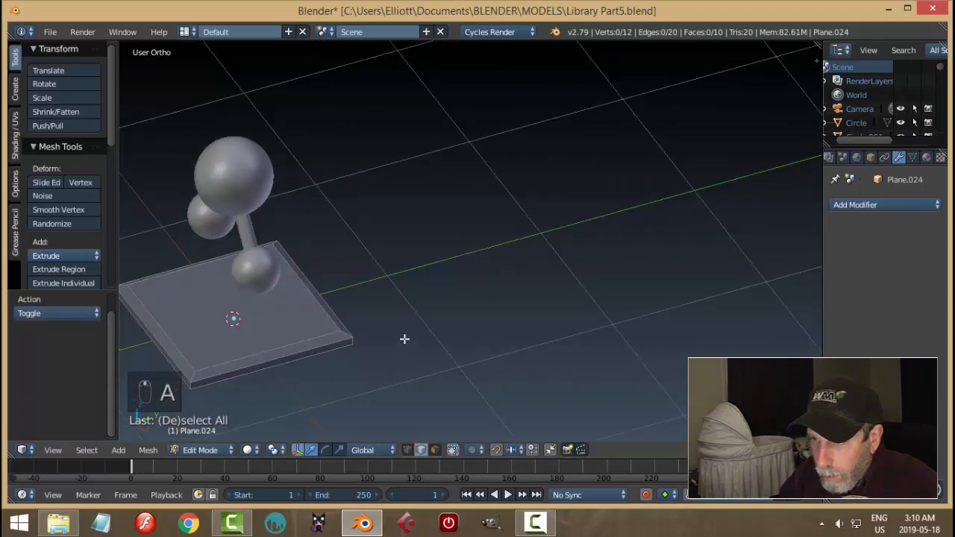
- Scale the whole base mesh to 0.704 along Y in top view and return to Object Mode
key(a)
key(KP_7)
scroll(438, 277, down, 3)
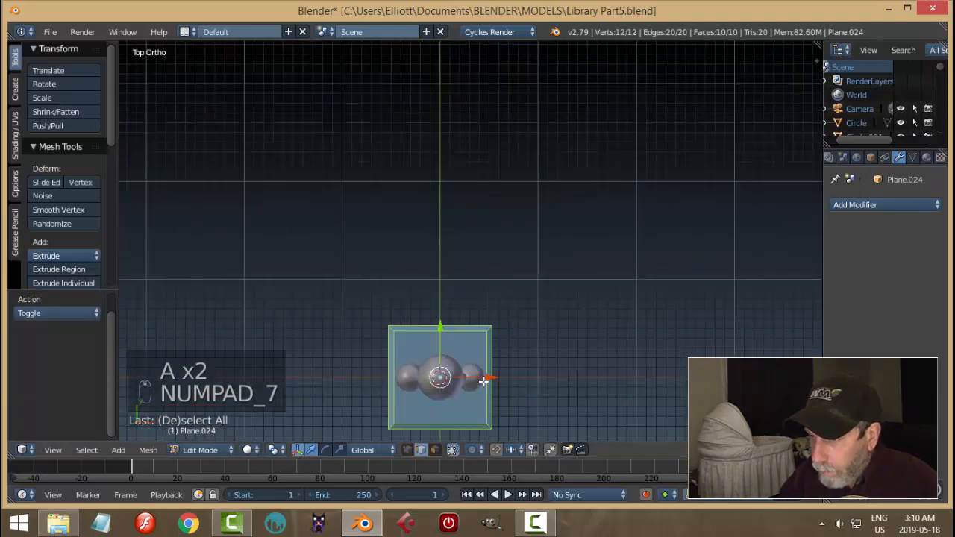
key(s)
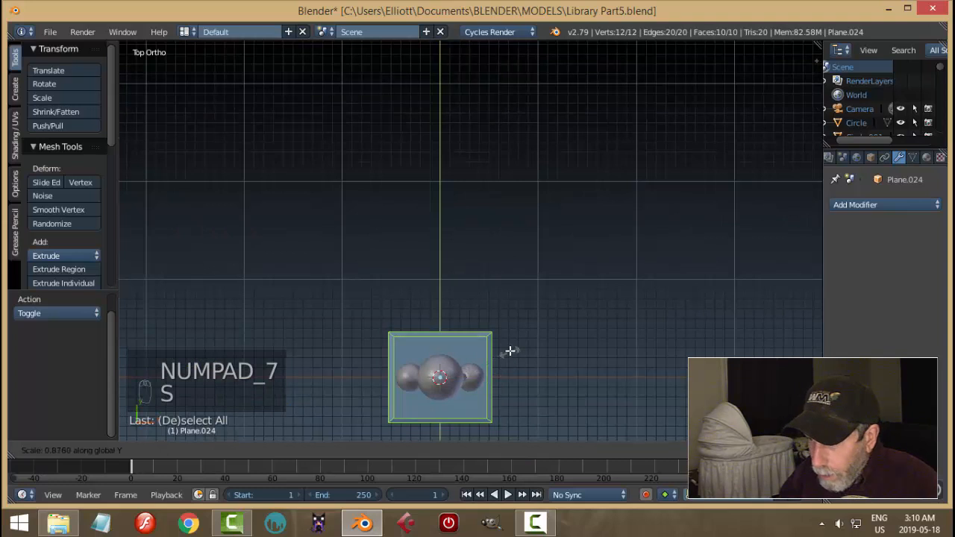
click(493, 348)
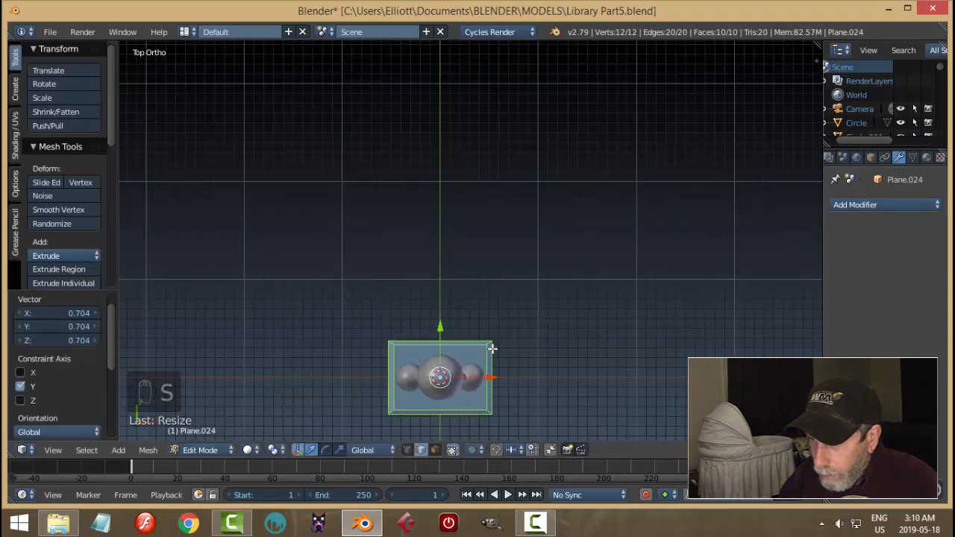
key(a)
middle_drag(534, 348, 505, 261)
key(Tab)
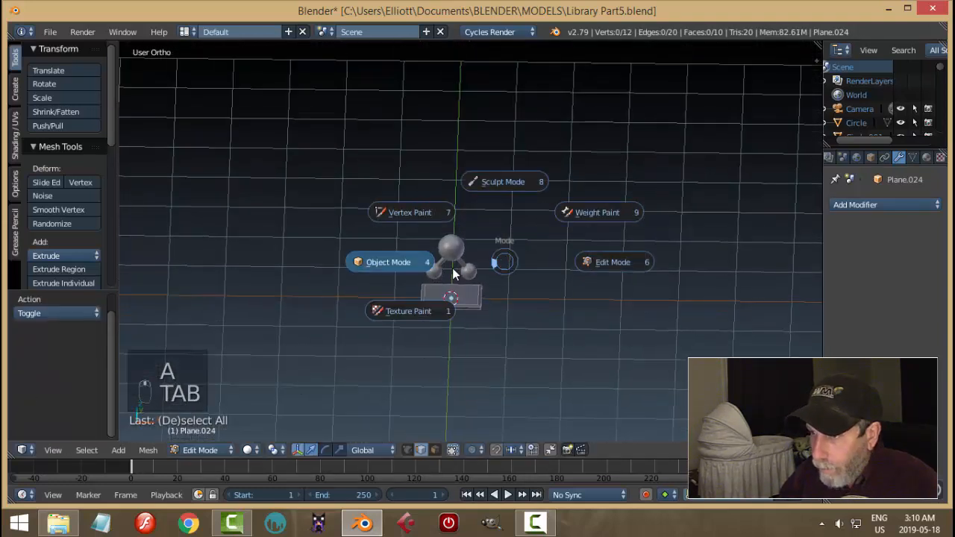
- Add a 12-vertex cylinder without caps at the origin and scale its mesh to 0.050 in Edit Mode
scroll(454, 278, up, 3)
middle_drag(491, 305, 479, 269)
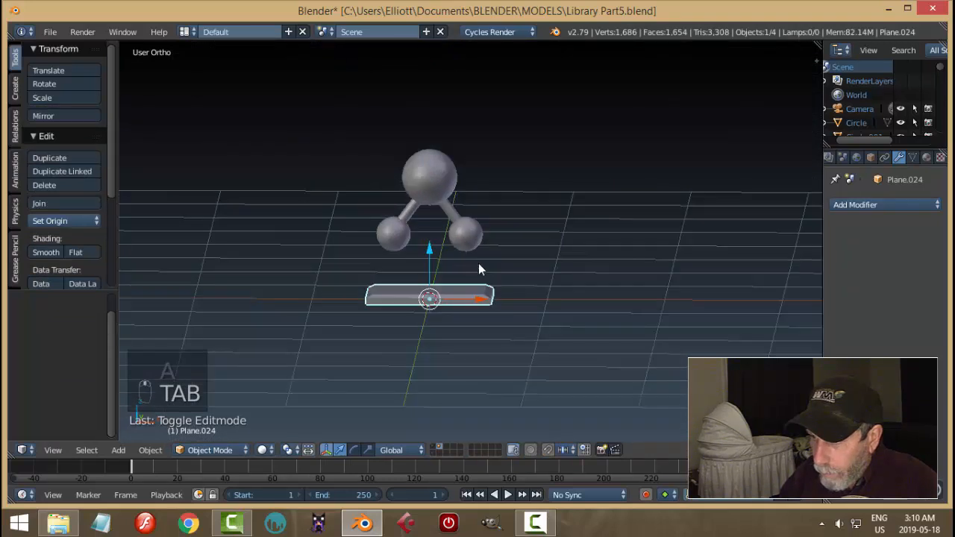
scroll(470, 277, up, 2)
key(shift+a)
mouse_move(471, 273)
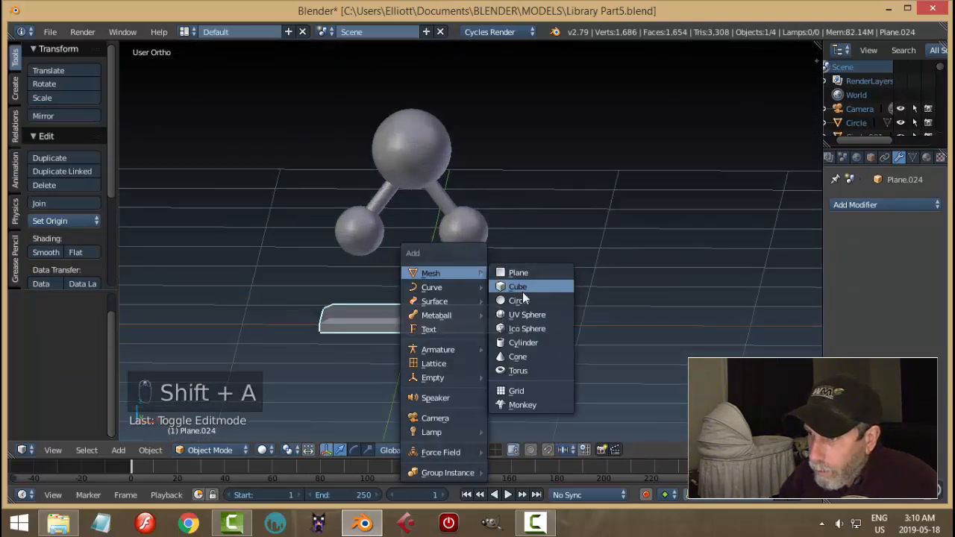
click(523, 342)
key(Tab)
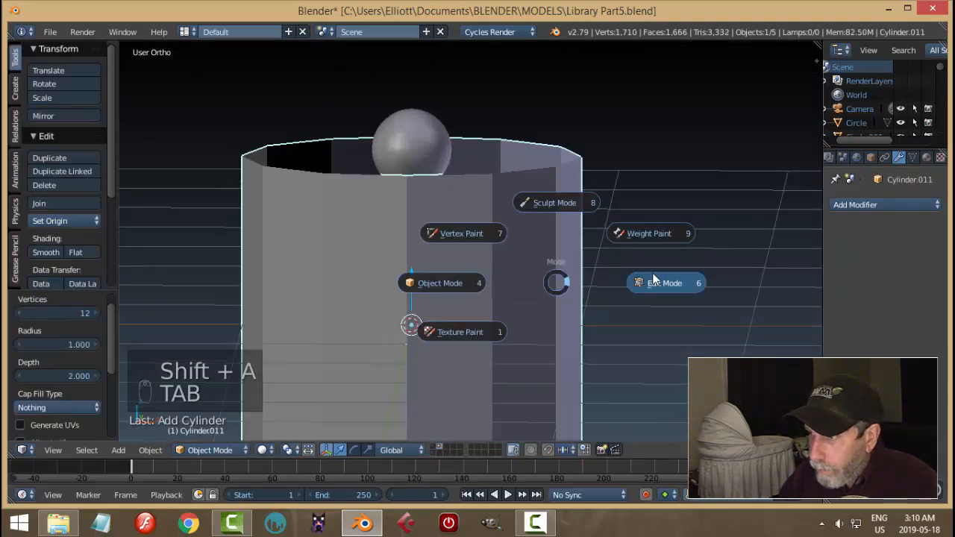
key(s)
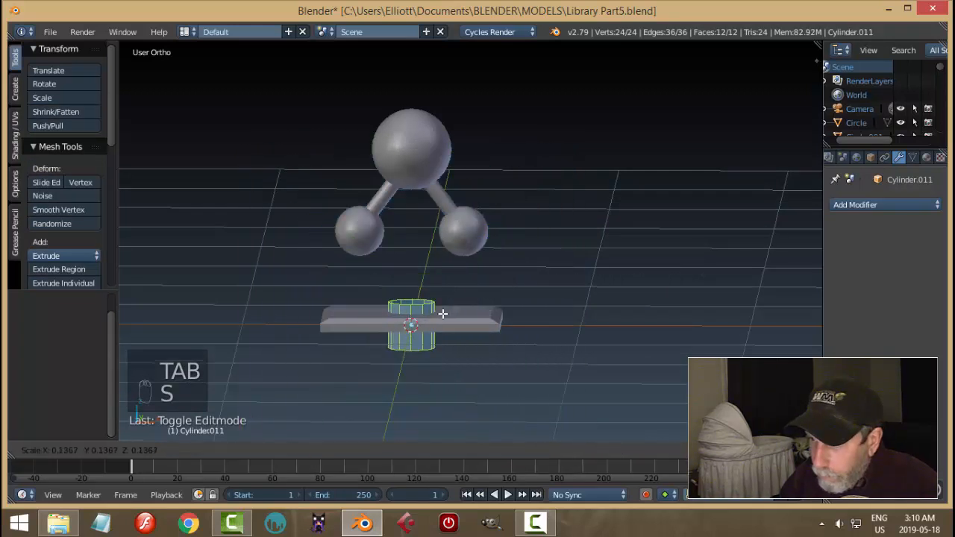
click(420, 315)
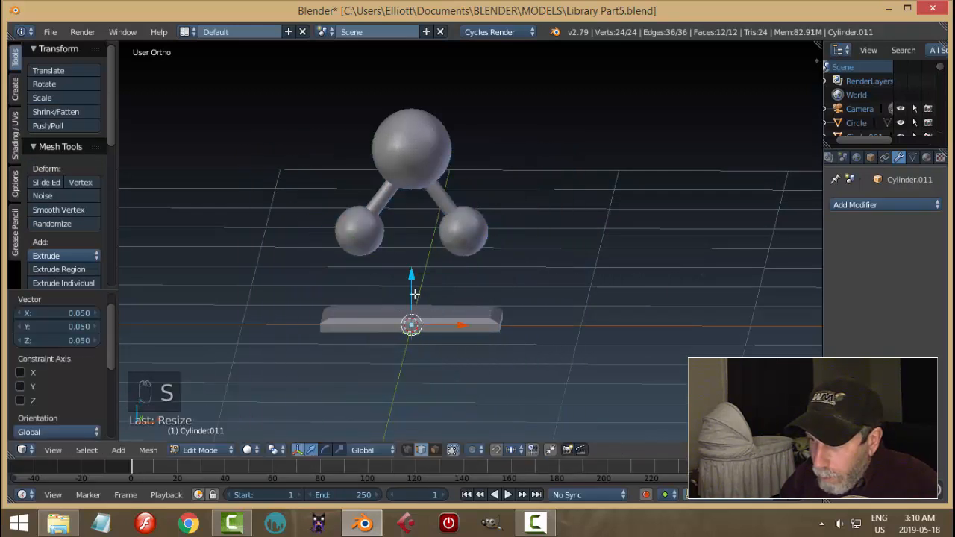
- Raise the small cylinder 0.137 along Z, shrink it uniformly, and lower it 0.042 onto the base
key(g)
key(z)
click(411, 256)
key(s)
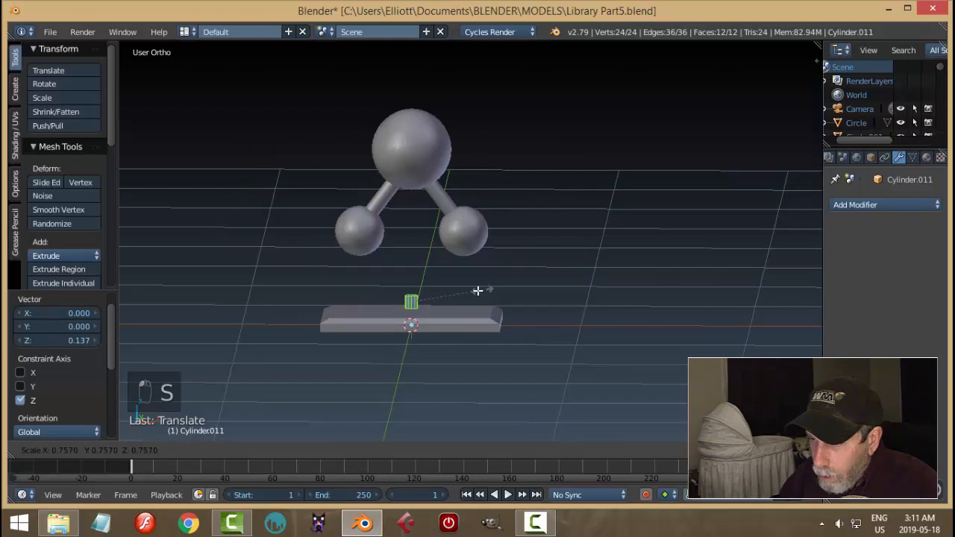
click(469, 292)
drag(412, 254, 414, 263)
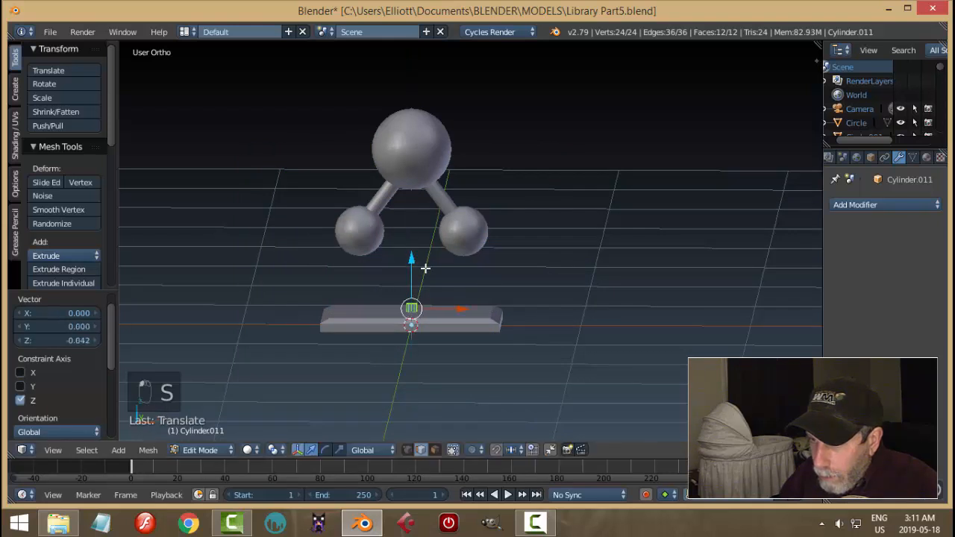
key(a)
- Select the cylinder's top edge loop and raise it along Z up to the large sphere to form a stand rod
scroll(462, 227, up, 3)
shift+middle_drag(463, 228, 481, 169)
key(ctrl+Tab)
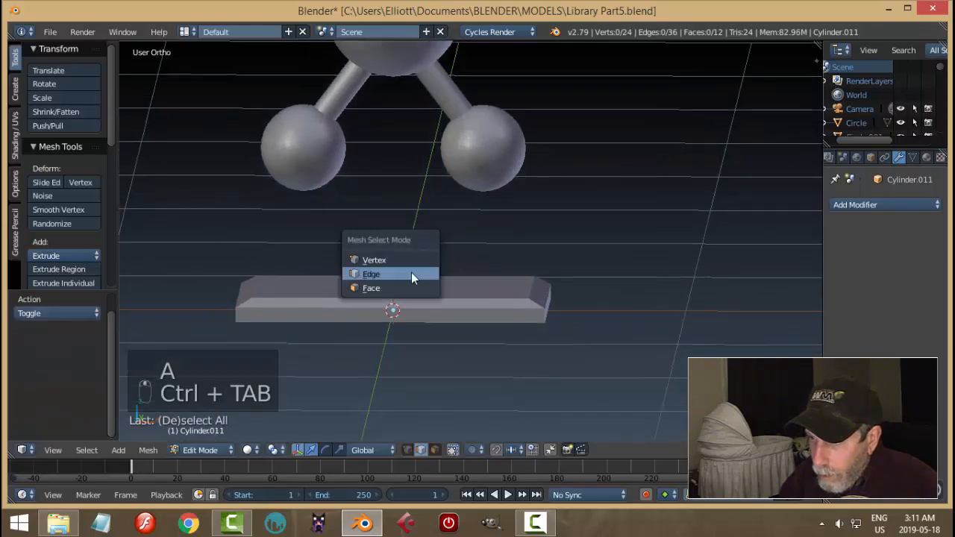
click(411, 273)
scroll(408, 277, up, 3)
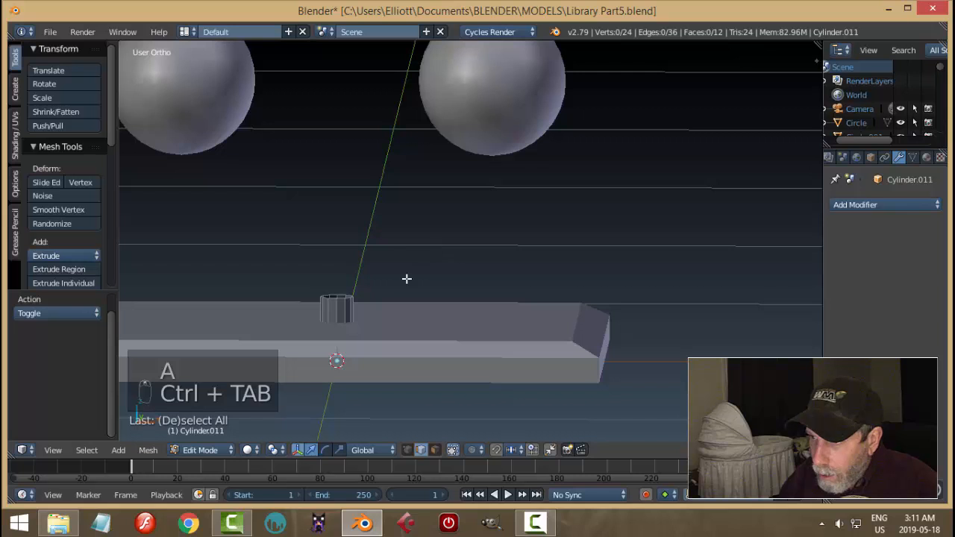
alt+right_click(343, 298)
scroll(373, 288, down, 3)
drag(392, 231, 414, 415)
- Scale the entire vertical rod mesh to 0.813 in X and Y and return to Object Mode
key(a)
key(a)
key(a)
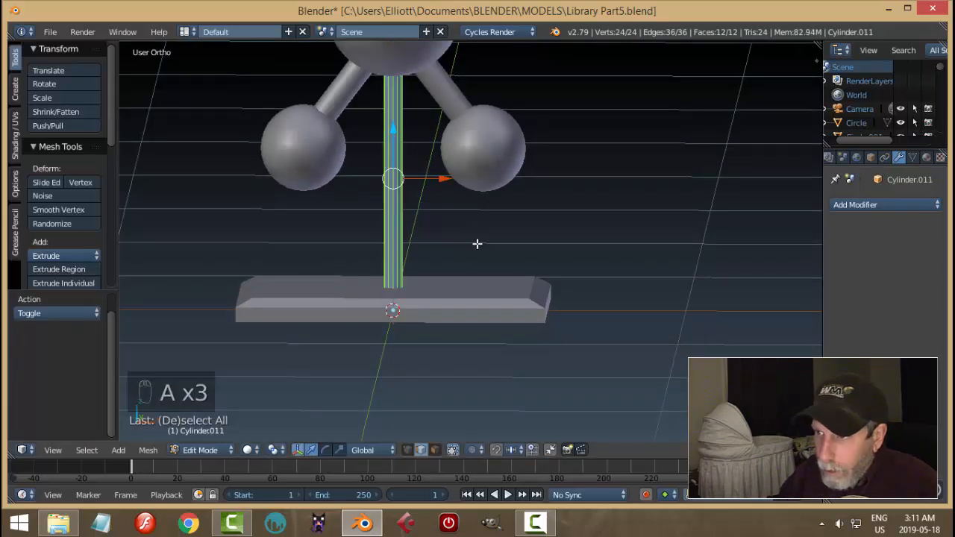
scroll(476, 245, down, 1)
key(s)
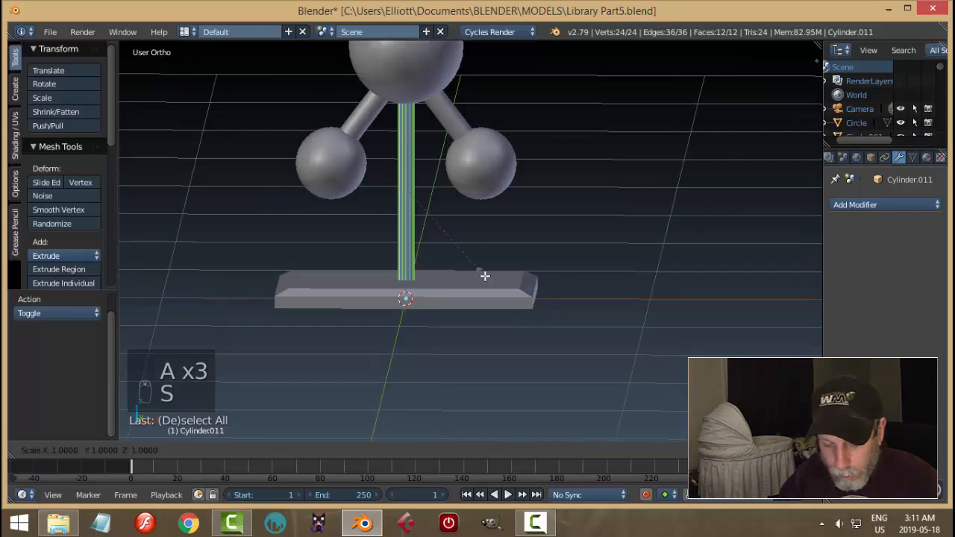
click(446, 272)
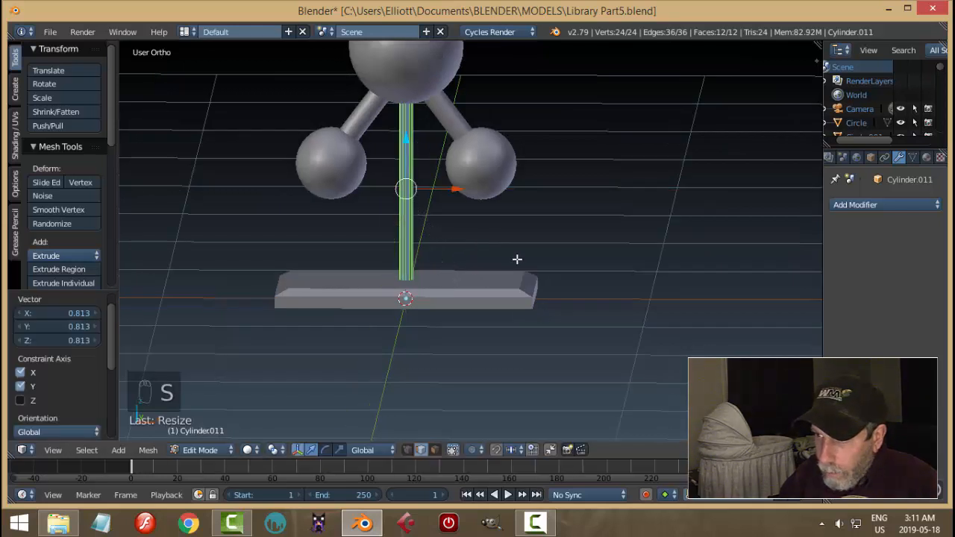
key(a)
scroll(515, 259, down, 3)
key(Tab)
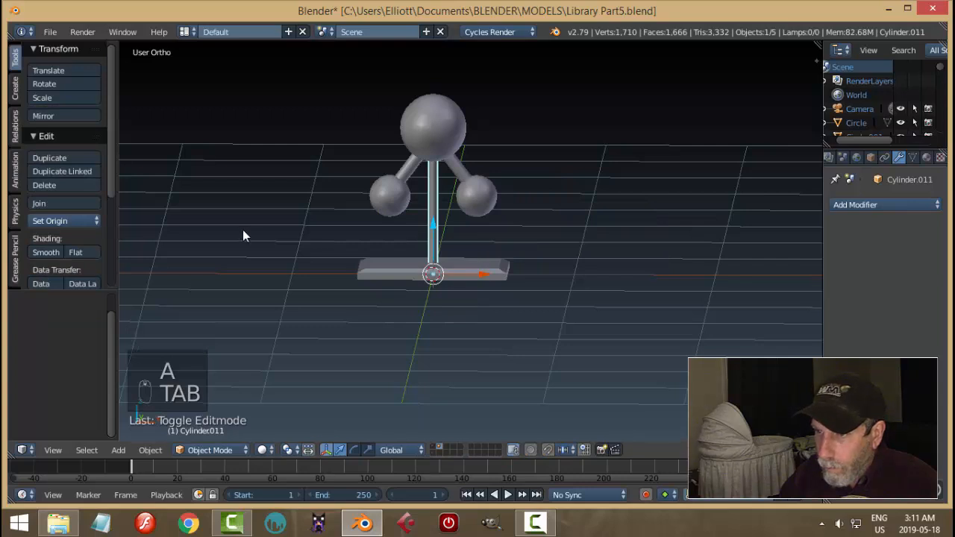
- Apply smooth shading to the vertical rod and deselect it
click(59, 256)
key(a)
key(a)
middle_drag(523, 251, 372, 256)
scroll(373, 257, up, 3)
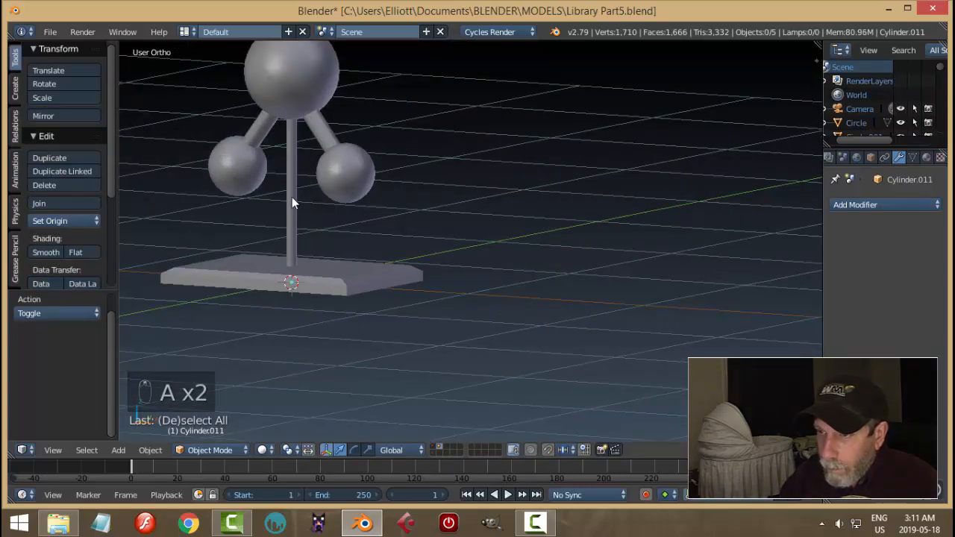
- Thin the vertical rod by scaling it to 0.660 in X and Y, plus a further slight reduction
right_click(292, 197)
key(s)
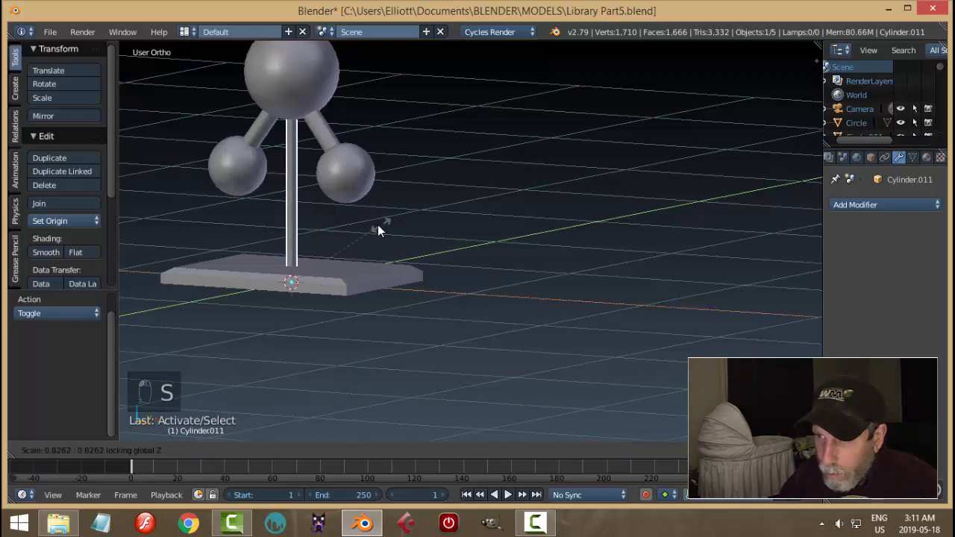
click(354, 227)
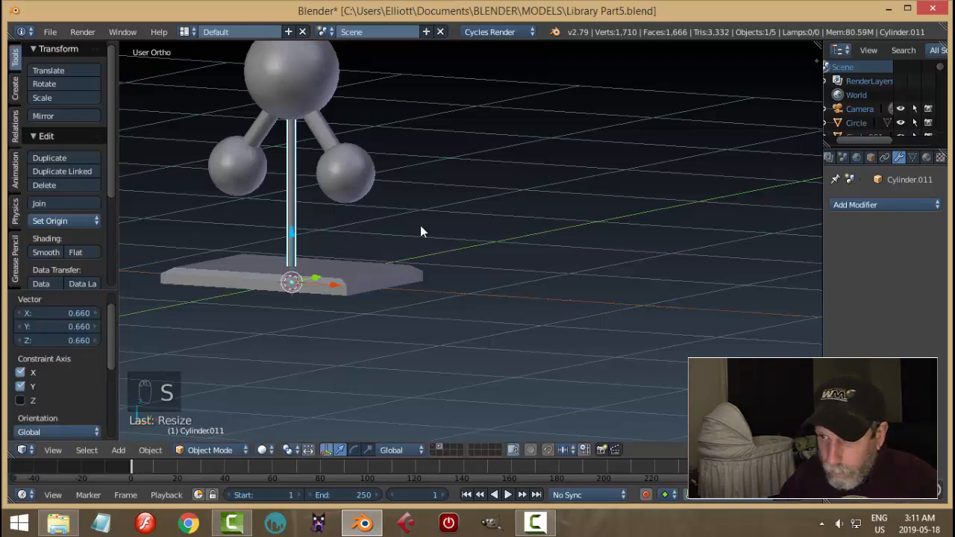
key(s)
click(409, 227)
key(a)
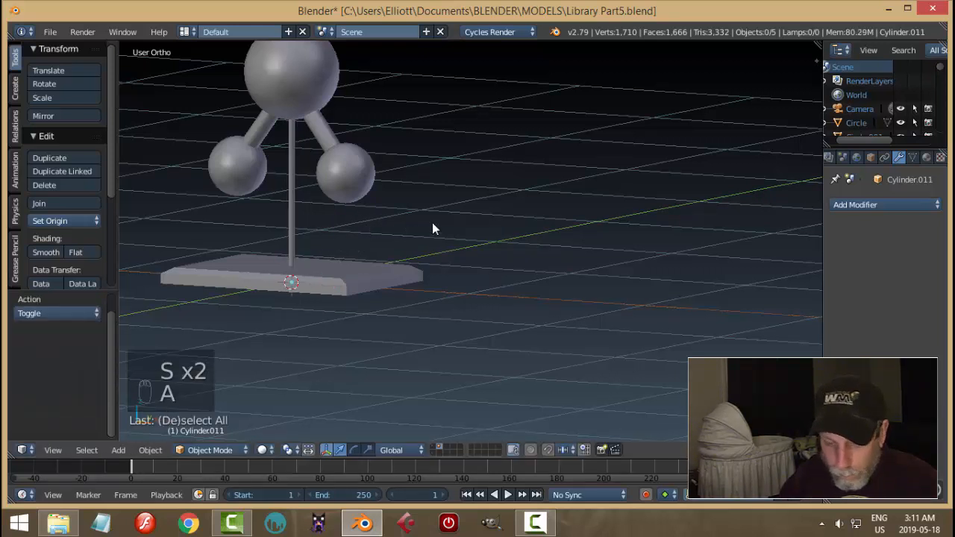
- Delete the bottom face of the base in face select mode and return to Object Mode with nothing selected
middle_drag(432, 222, 488, 251)
scroll(467, 206, down, 3)
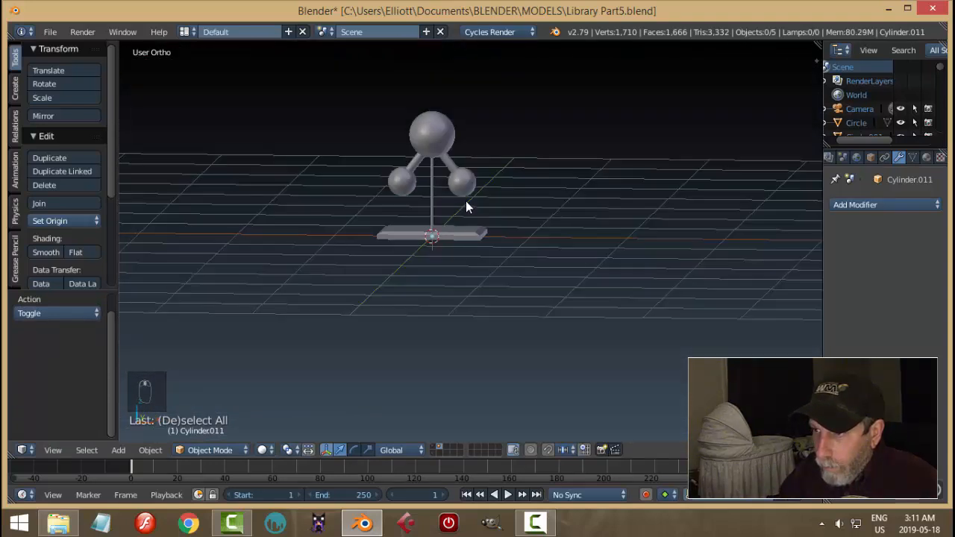
mouse_move(466, 207)
middle_down()
mouse_move(456, 170)
mouse_move(447, 204)
middle_up()
right_click(452, 199)
key(Tab)
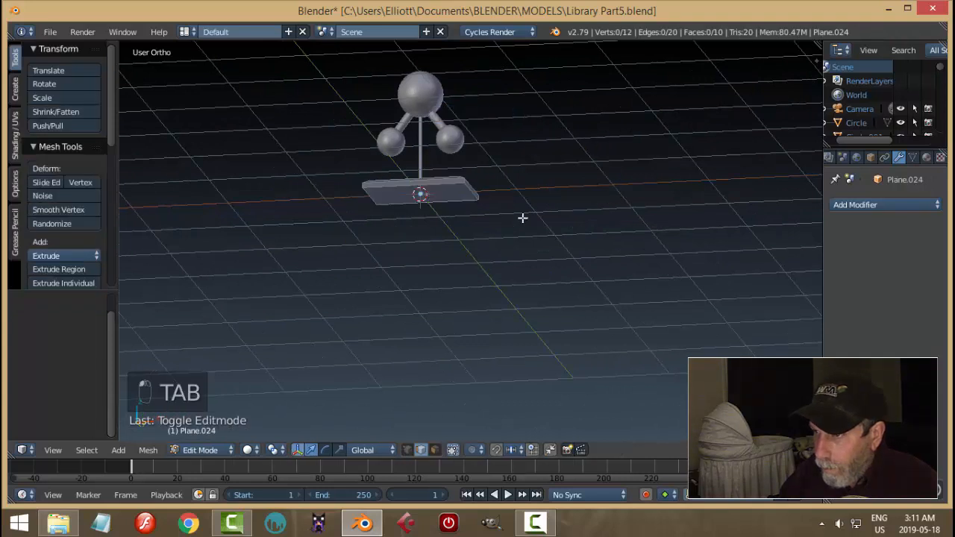
scroll(469, 229, up, 3)
right_click(412, 164)
key(a)
key(a)
key(ctrl+Tab)
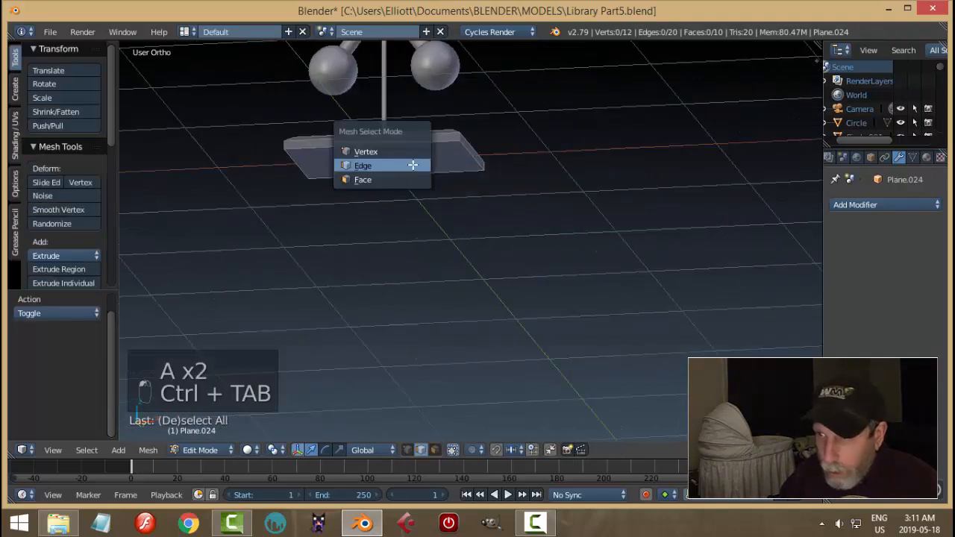
click(392, 179)
key(x)
click(423, 153)
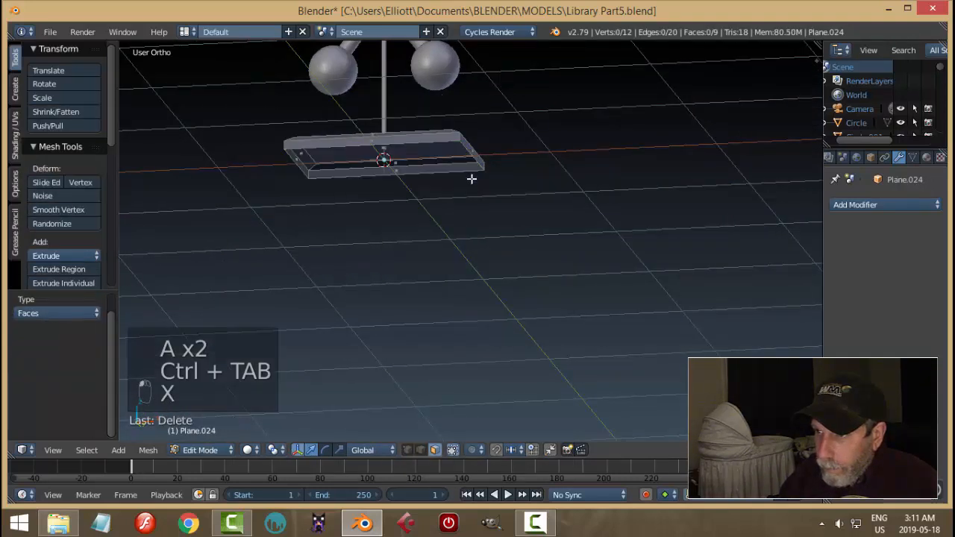
key(Tab)
key(a)
key(a)
- Select the large top sphere and scale it uniformly to 0.921
scroll(465, 161, down, 2)
middle_drag(466, 161, 473, 196)
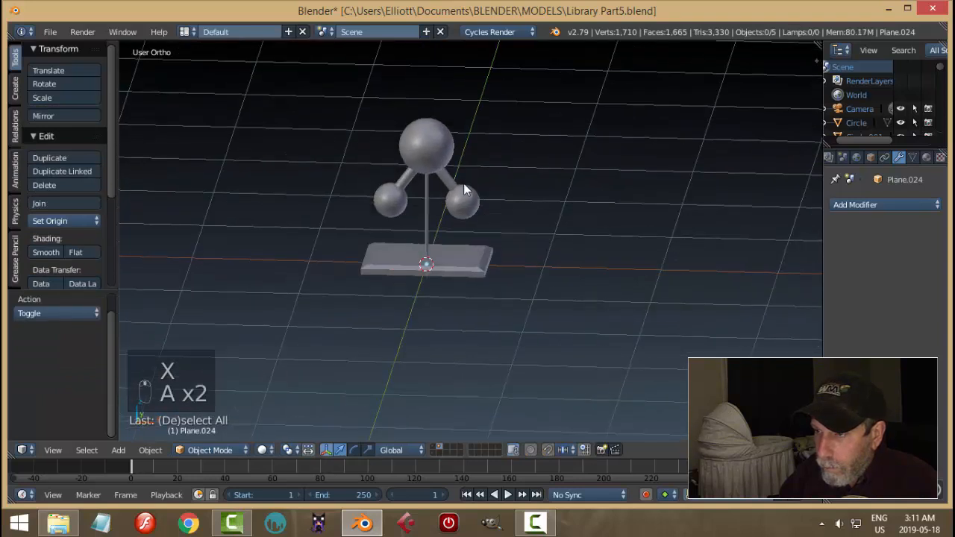
right_click(436, 150)
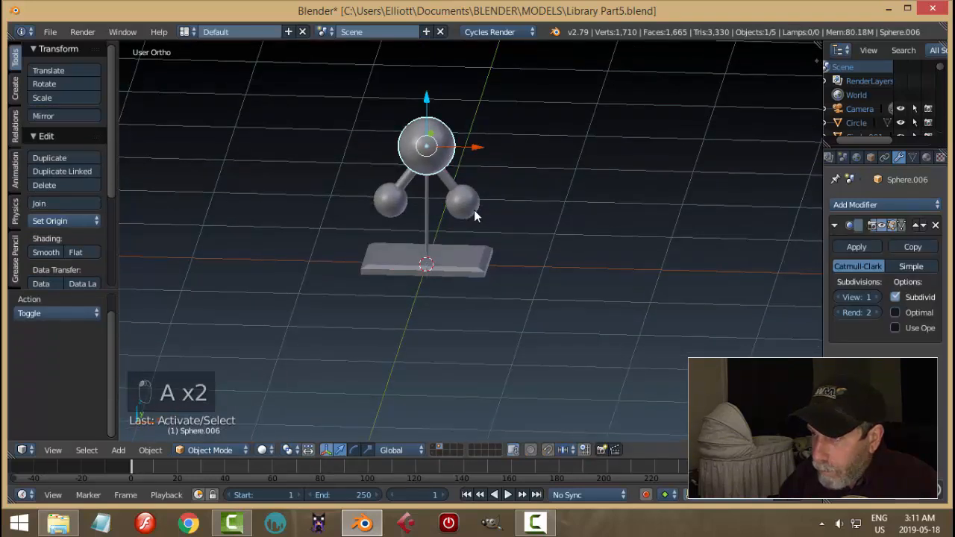
scroll(497, 230, up, 3)
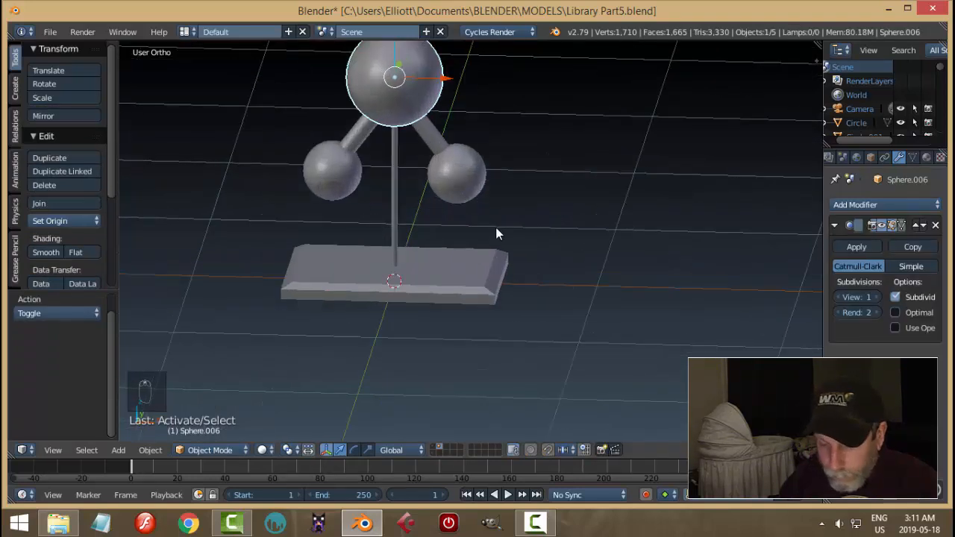
key(s)
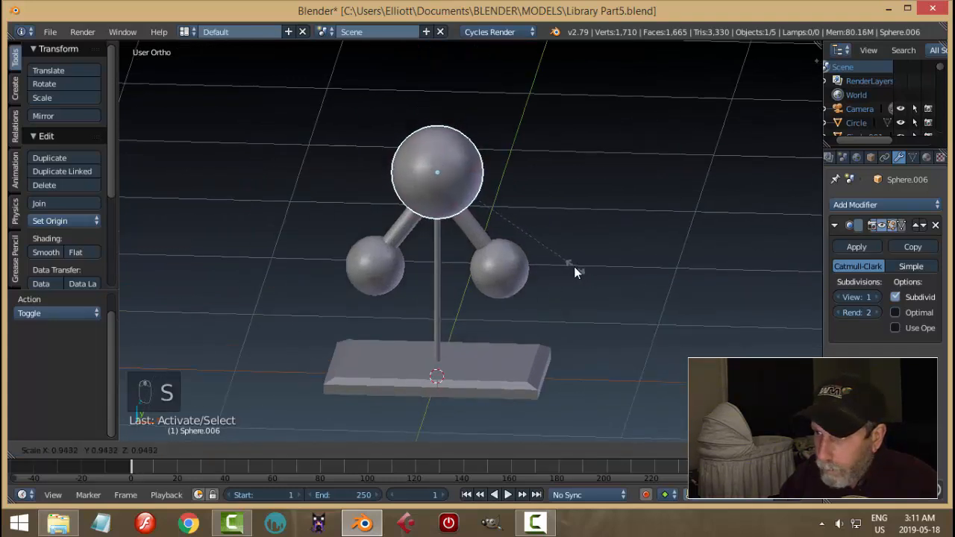
click(571, 267)
key(KP_1)
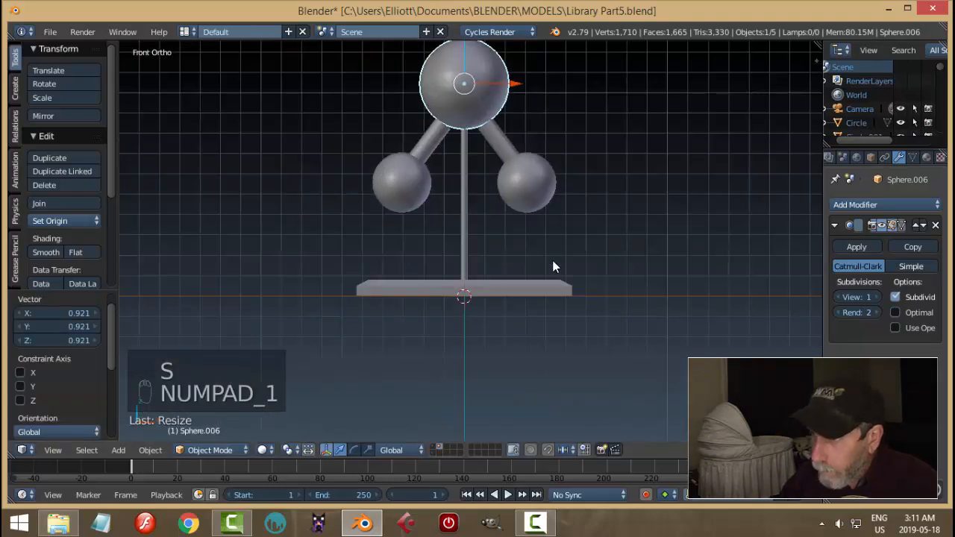
- Scale the large top sphere uniformly to 0.964, lower it slightly along Z onto the rods, and deselect it
shift+middle_drag(576, 188, 552, 293)
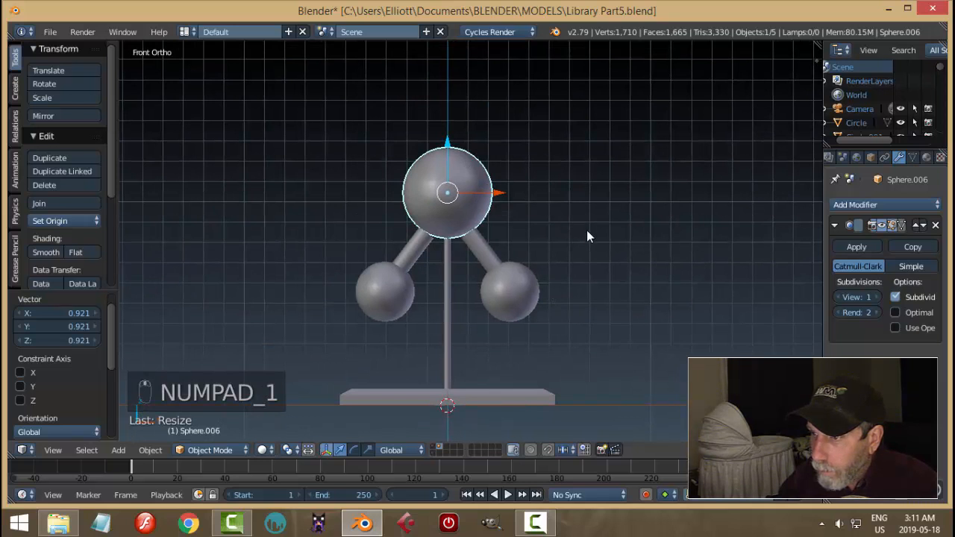
key(s)
click(568, 236)
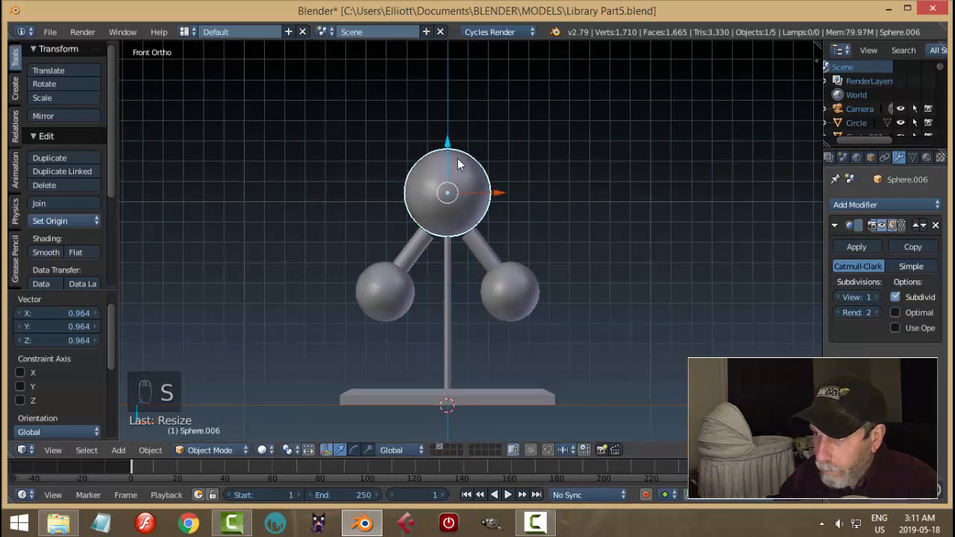
click(450, 151)
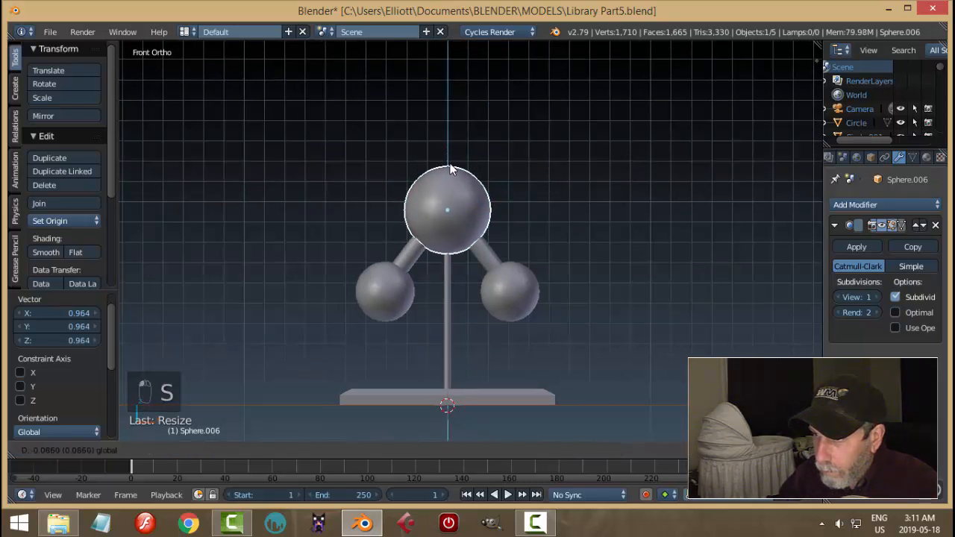
click(451, 167)
key(a)
- Assign the existing material named Material to the large top sphere and the pair of small spheres
middle_drag(563, 226, 529, 262)
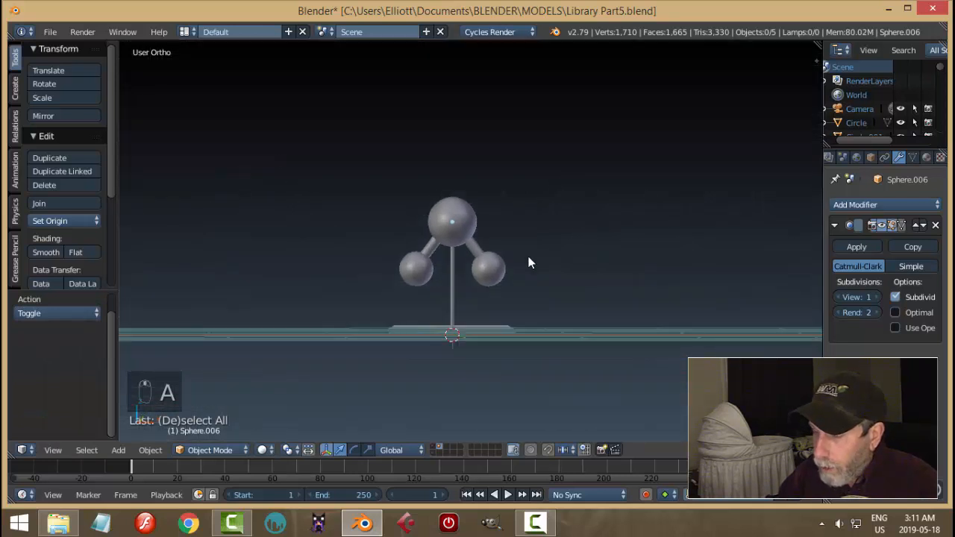
right_click(441, 225)
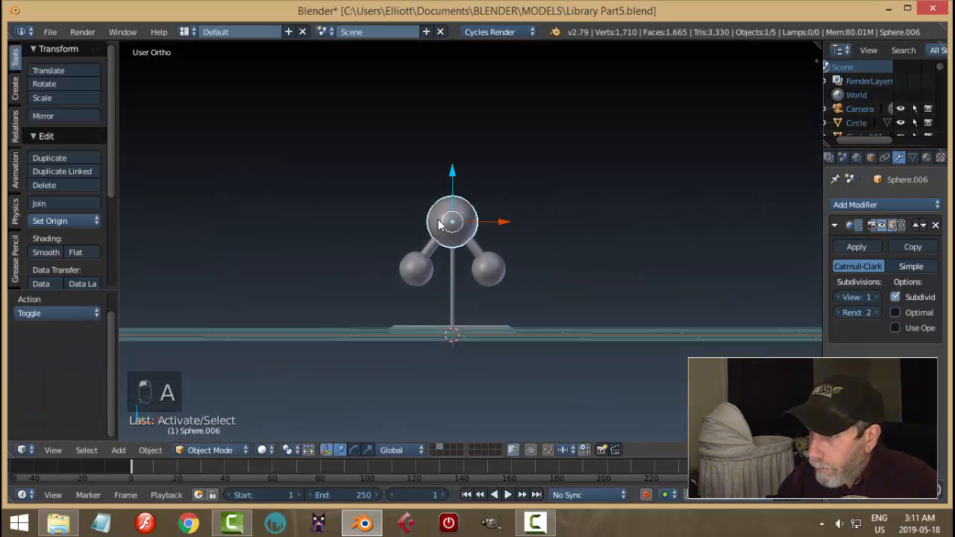
click(926, 158)
click(836, 250)
click(702, 290)
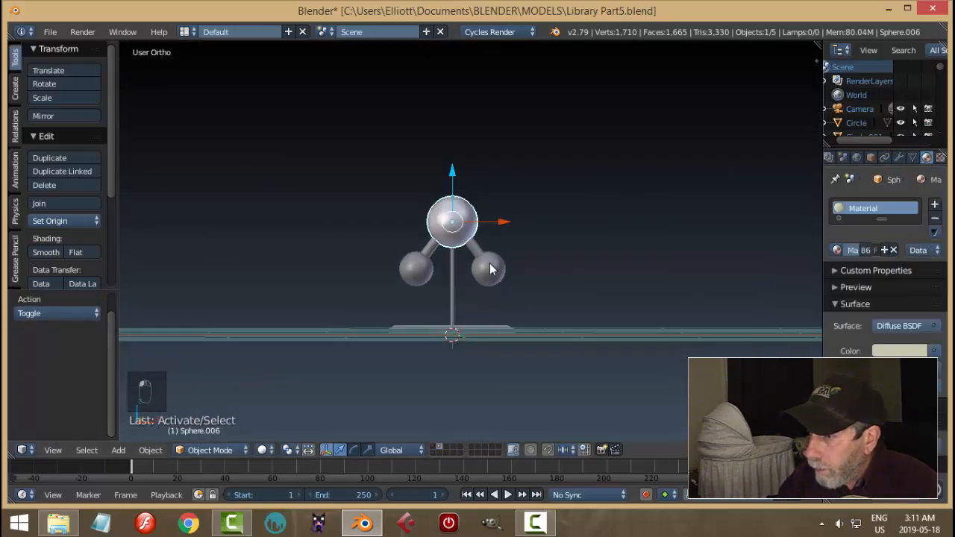
right_click(490, 269)
click(838, 250)
click(701, 288)
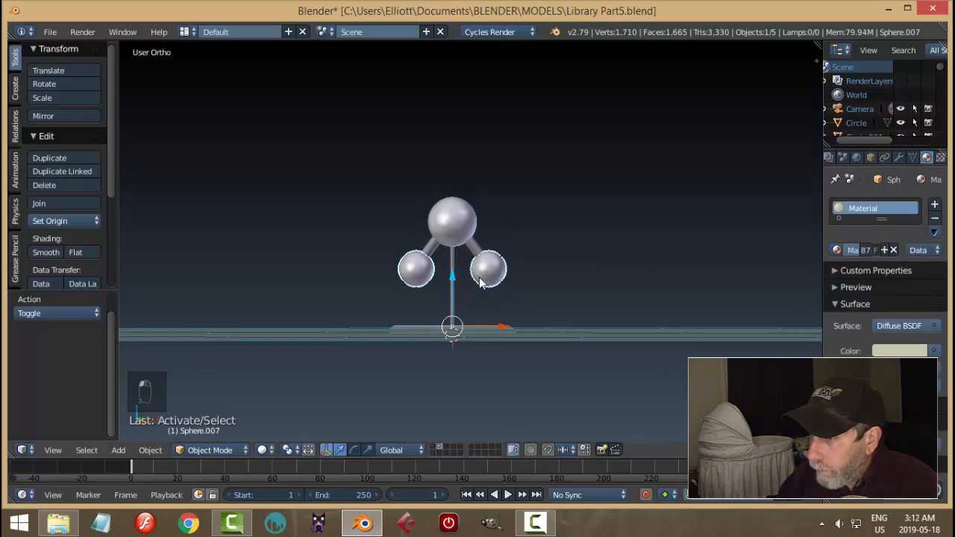
- Assign the existing material named Material to the angled connecting rods, the vertical rod and the beveled base
scroll(481, 282, up, 2)
right_click(445, 291)
click(837, 250)
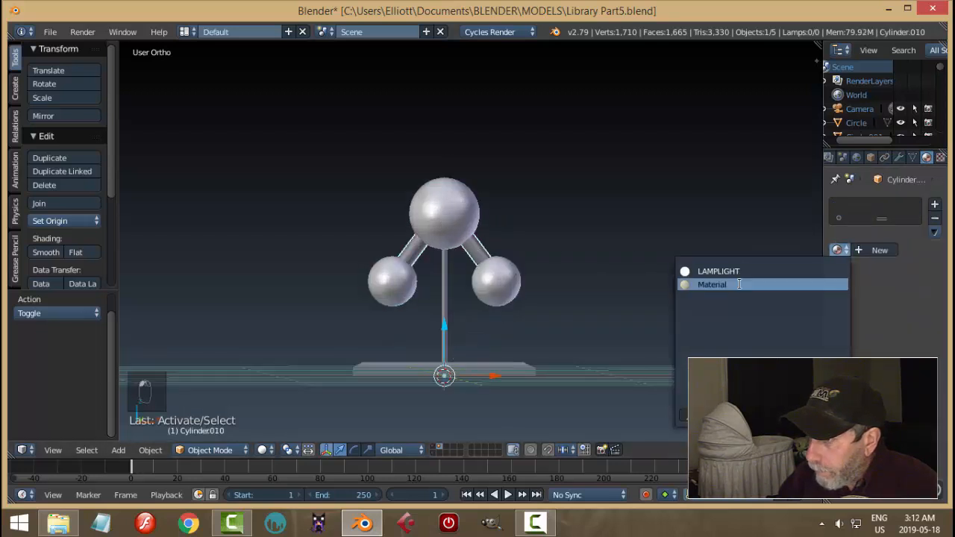
click(739, 284)
right_click(446, 288)
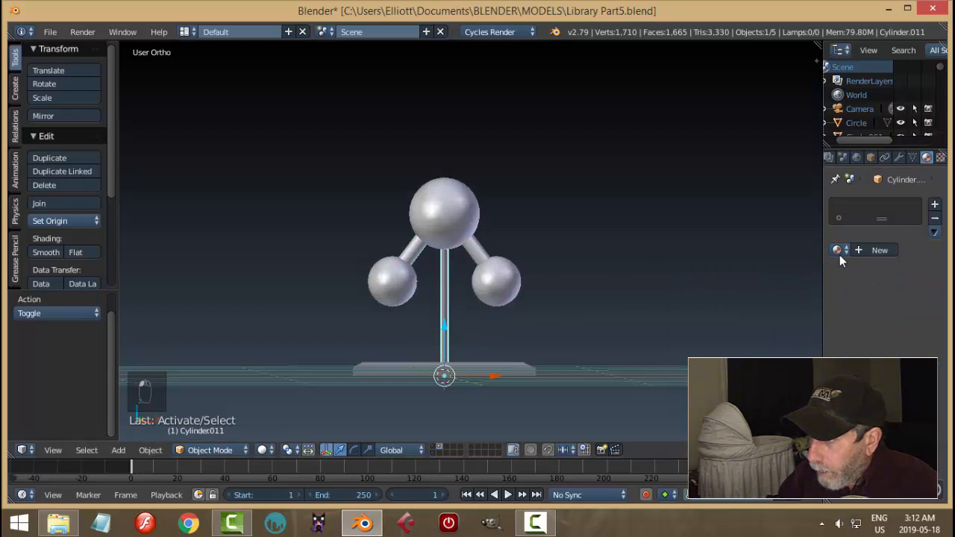
click(837, 249)
click(735, 286)
right_click(499, 367)
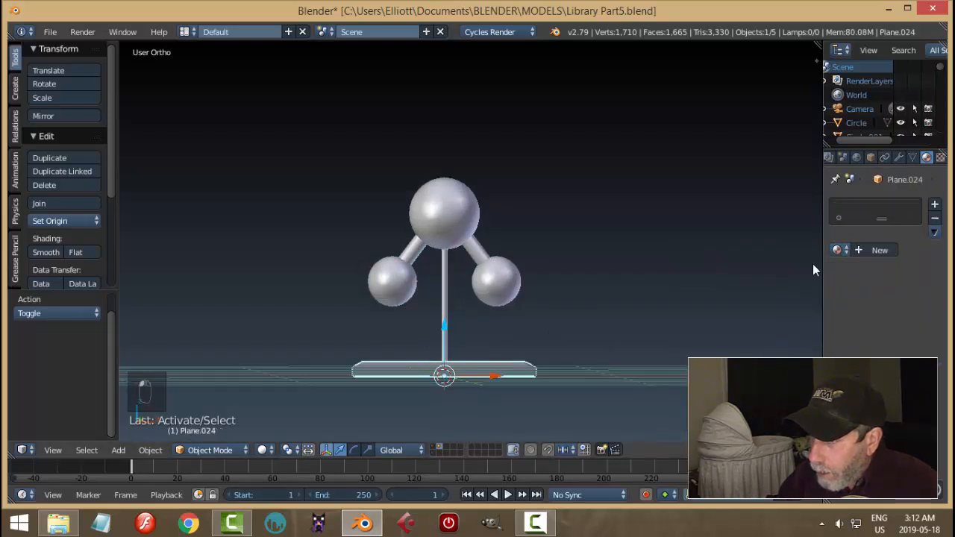
click(837, 250)
click(735, 284)
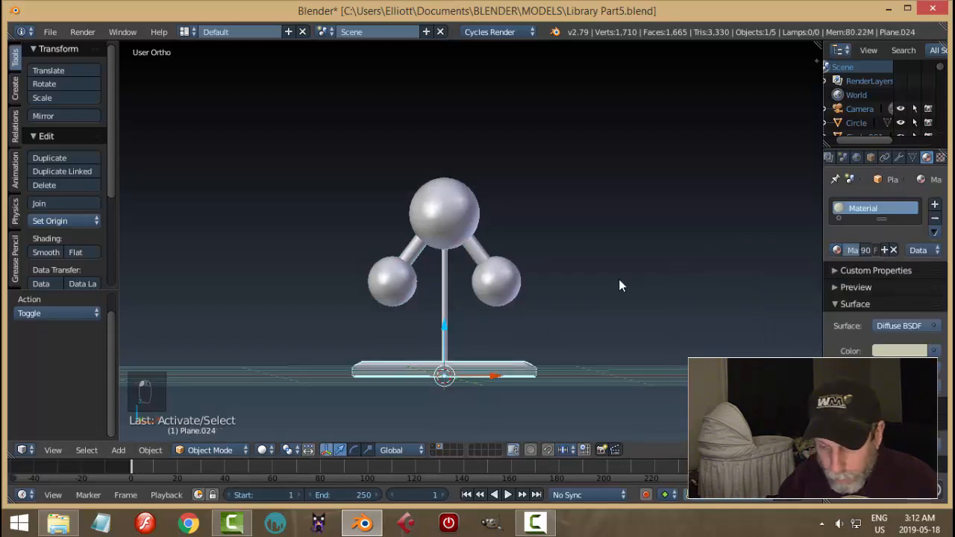
- Select all five parts of the decoration and combine them in a new group
key(a)
key(a)
key(a)
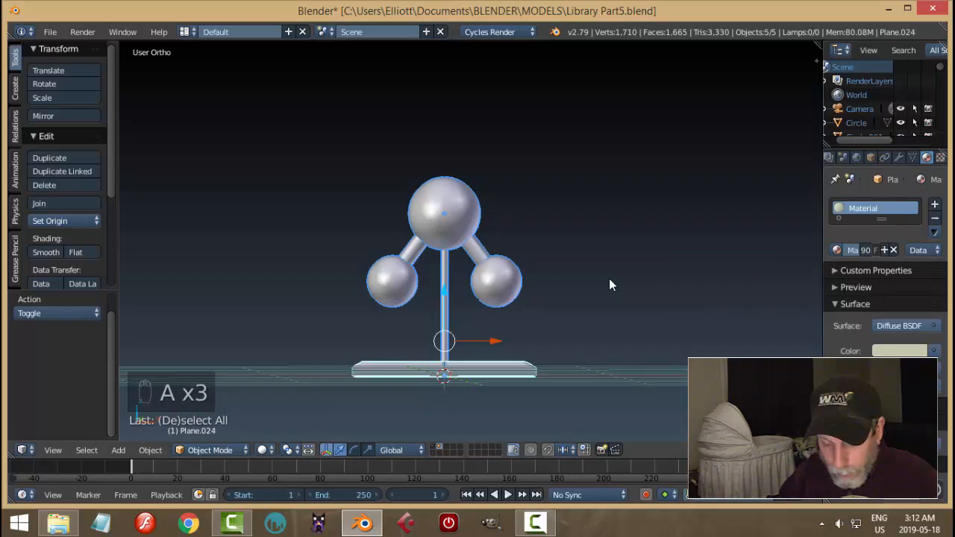
key(ctrl+g)
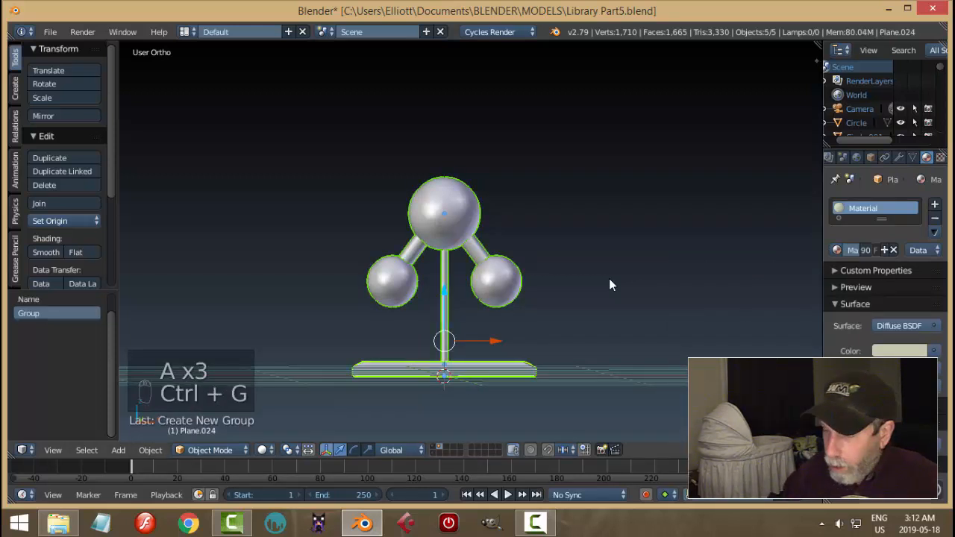
- Move the grouped decoration to the first layer and display that layer with the library scene
key(m)
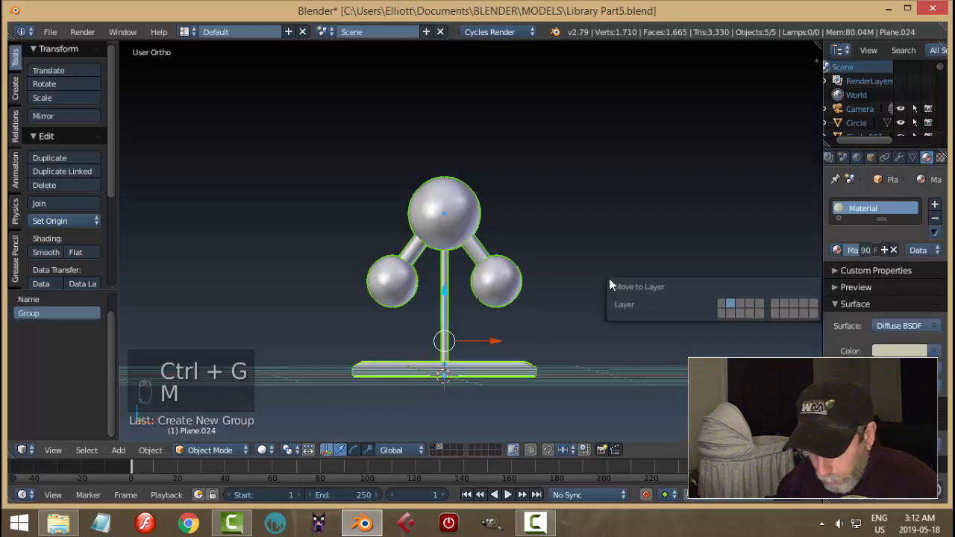
click(720, 303)
click(434, 447)
- Move the decoration 1.904 along Y, clear of the globe pedestal, and scale it uniformly to 0.413
scroll(545, 306, down, 2)
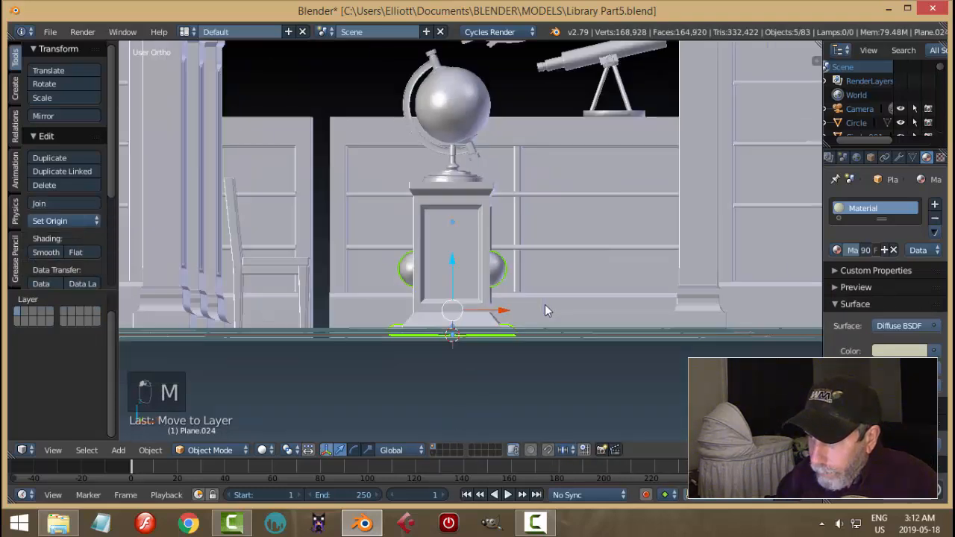
middle_drag(544, 310, 576, 342)
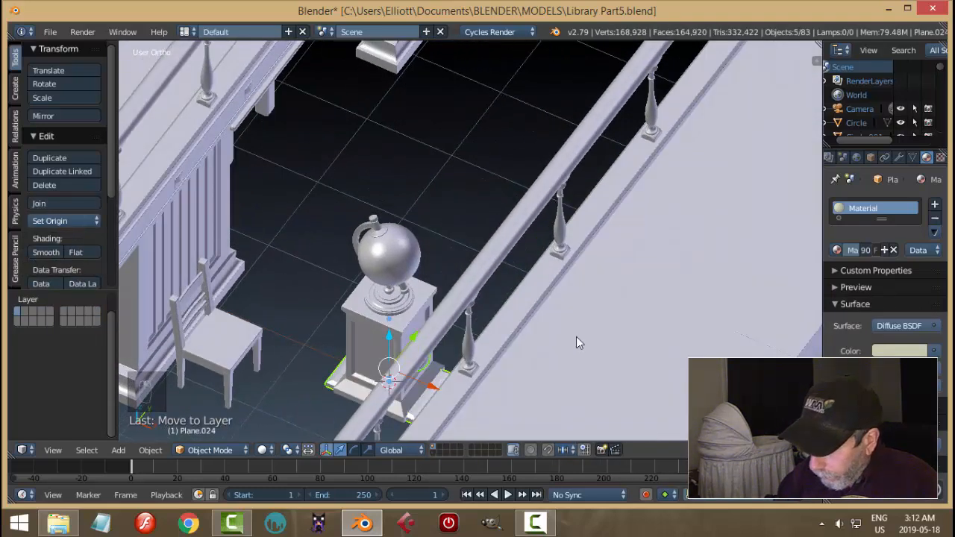
key(KP_7)
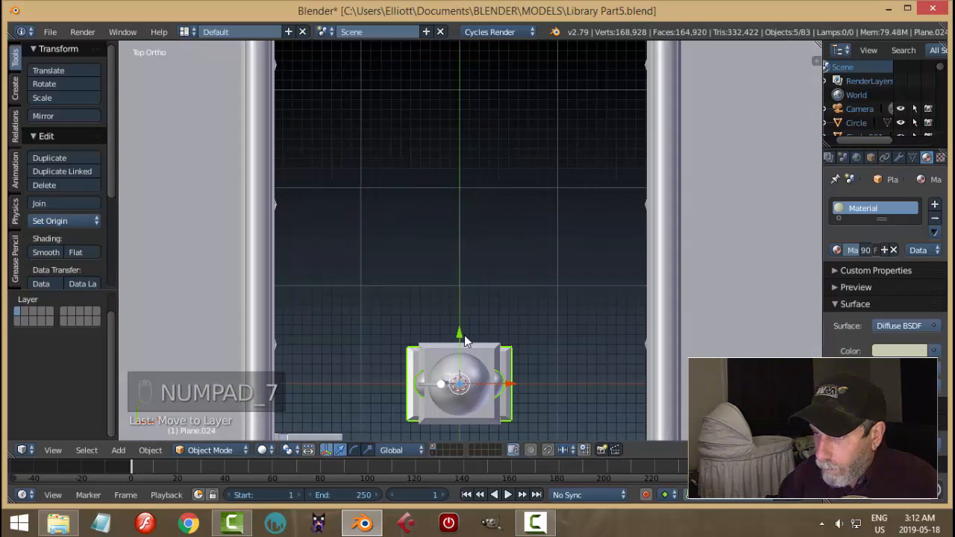
drag(464, 339, 478, 153)
key(s)
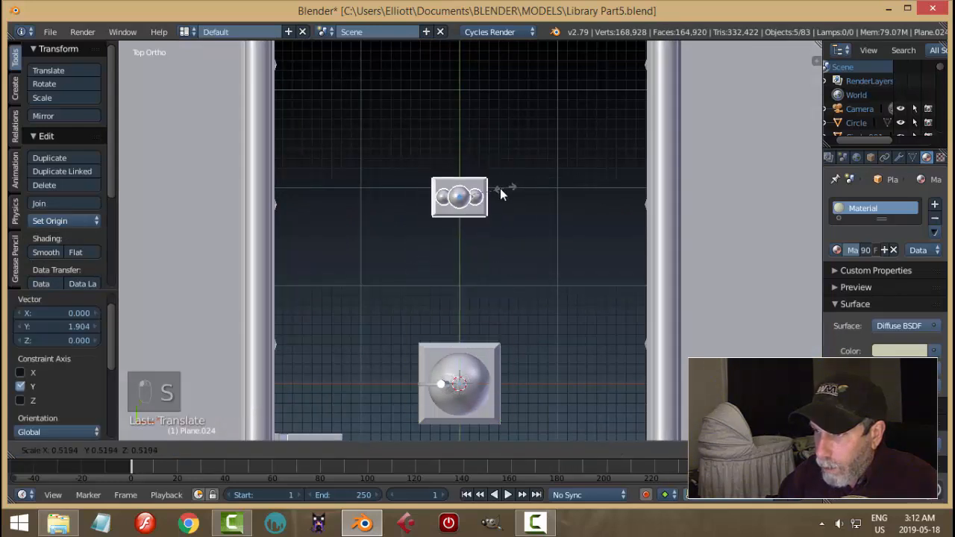
click(497, 191)
- Move the decoration -1.994 in X and 7.115 in Y so it sits over the left back bookcase
scroll(553, 216, up, 3)
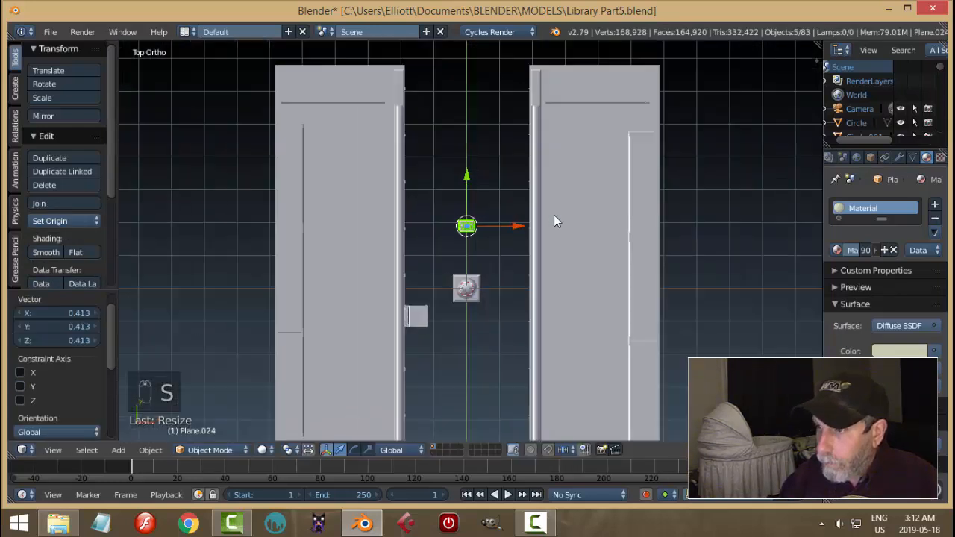
scroll(554, 220, down, 2)
key(g)
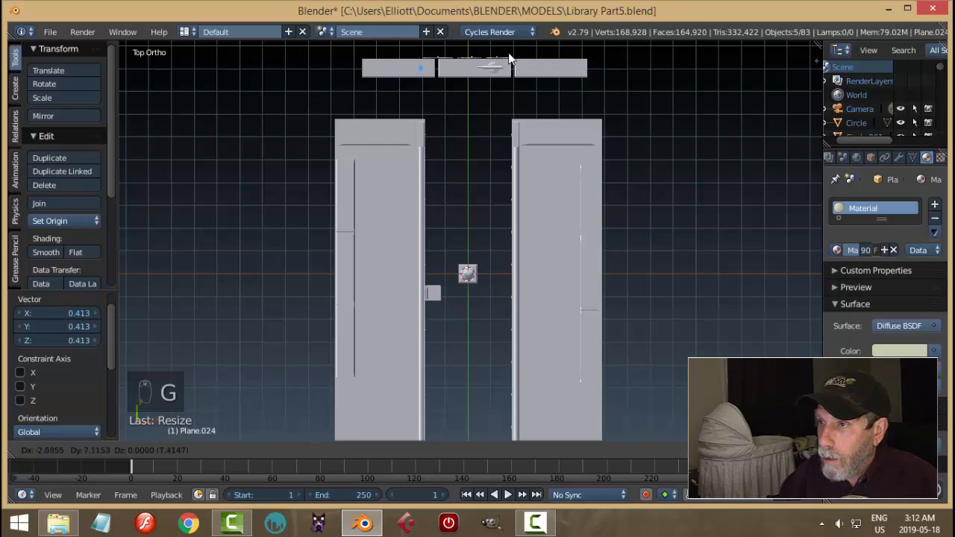
click(510, 58)
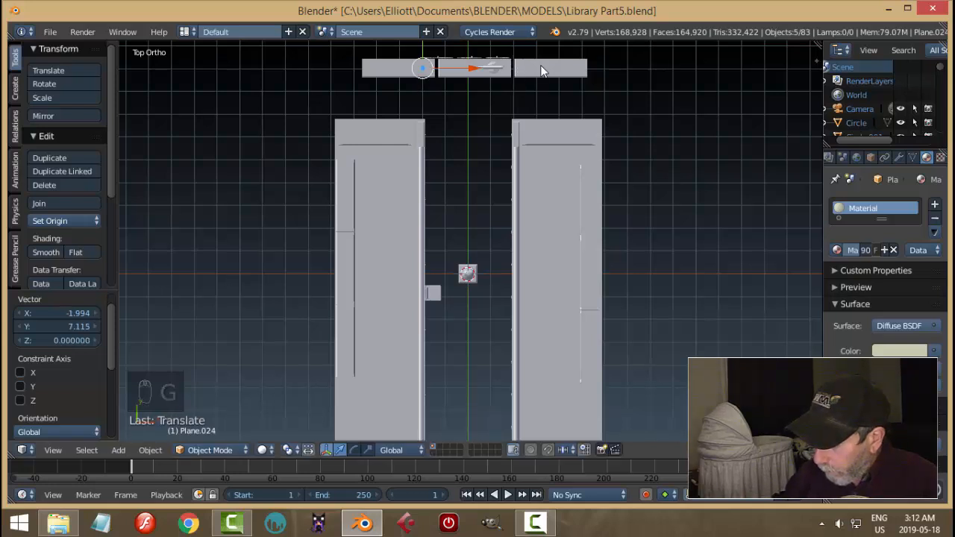
- Raise the decoration 1.834 along Z, then lower it 0.044 so its base rests on top of the bookcase
key(KP_3)
scroll(754, 179, up, 3)
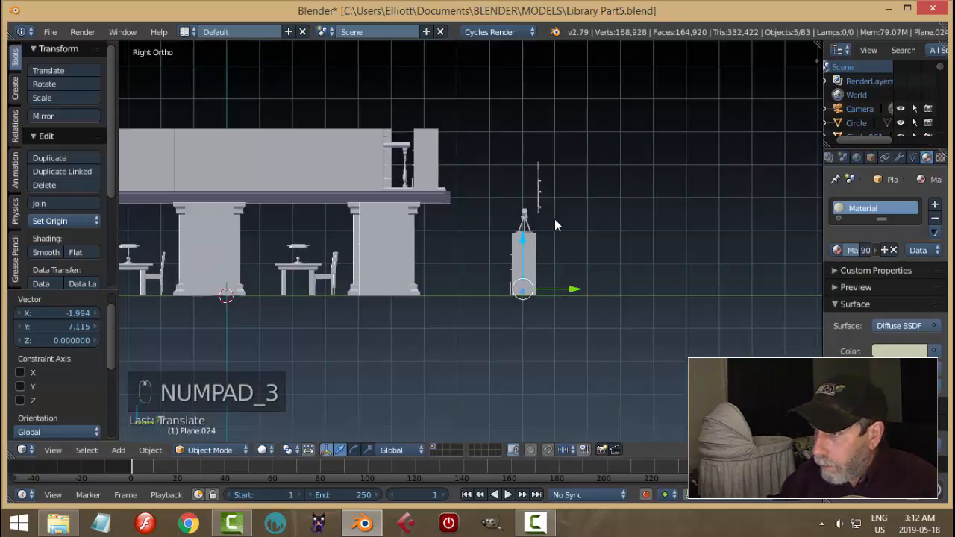
drag(545, 246, 546, 176)
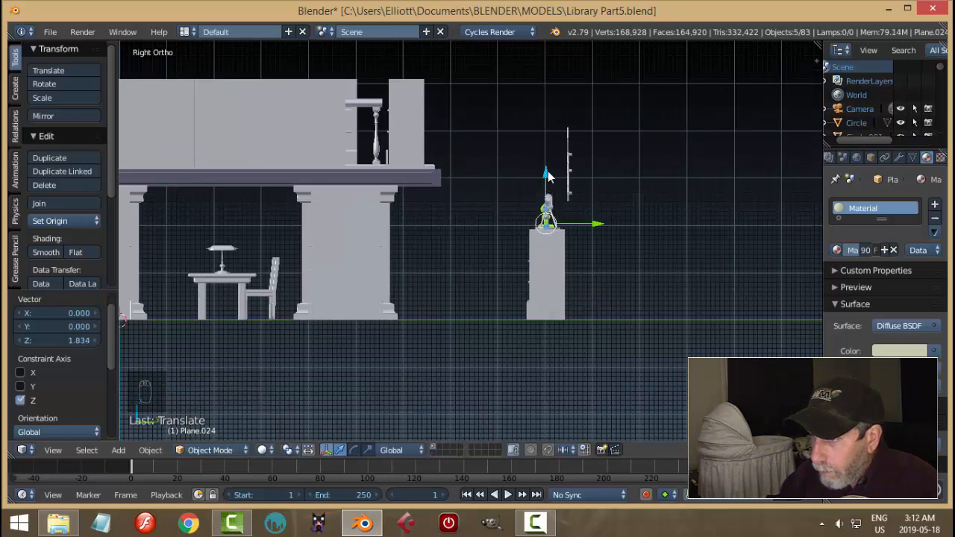
key(ctrl+KP_3)
key(KP_Decimal)
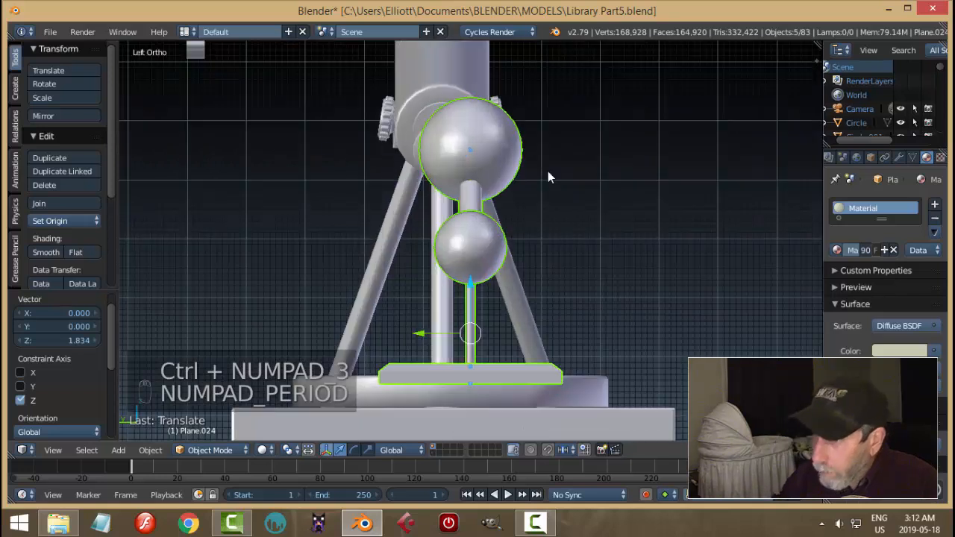
drag(470, 282, 473, 314)
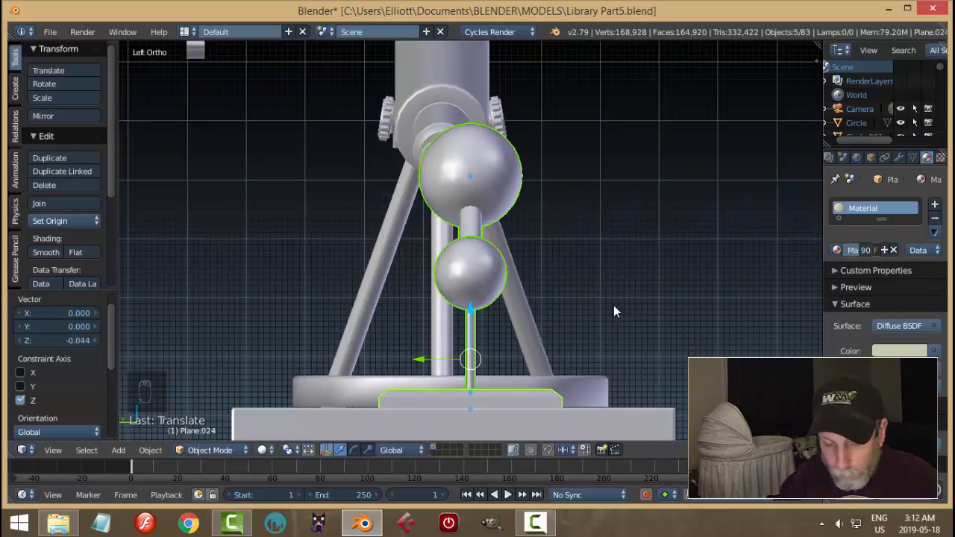
- Deselect the decoration and examine its placement on the bookcase up close and through the camera
key(a)
scroll(613, 305, down, 3)
middle_drag(613, 305, 507, 313)
scroll(463, 270, up, 3)
scroll(461, 272, down, 3)
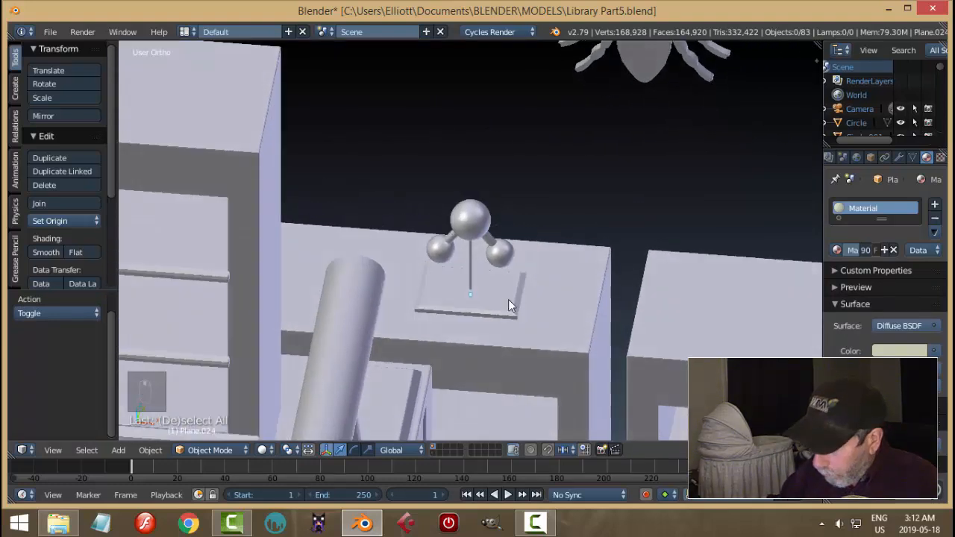
key(KP_1)
key(KP_0)
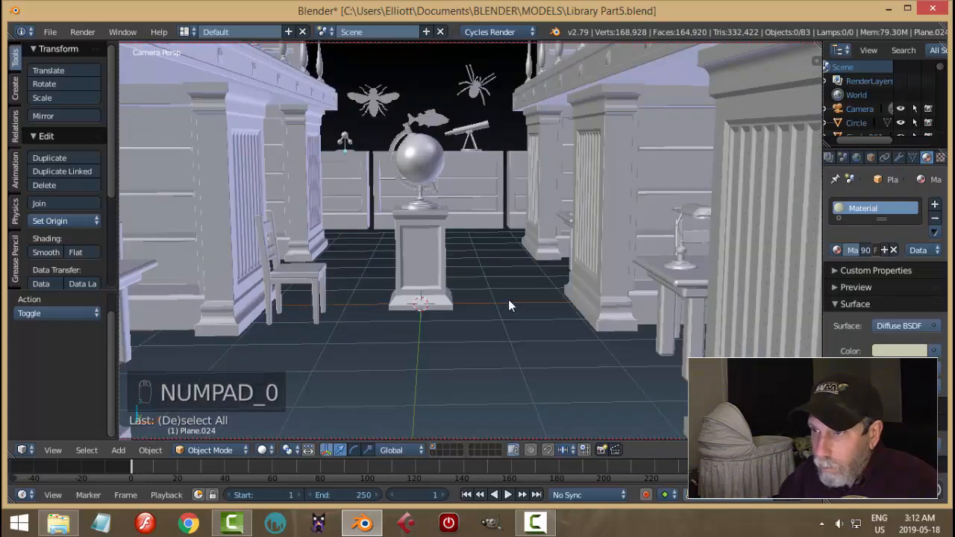
- Preview the rendered camera view with the lamp layer also visible, and hide that layer again
shift+click(434, 453)
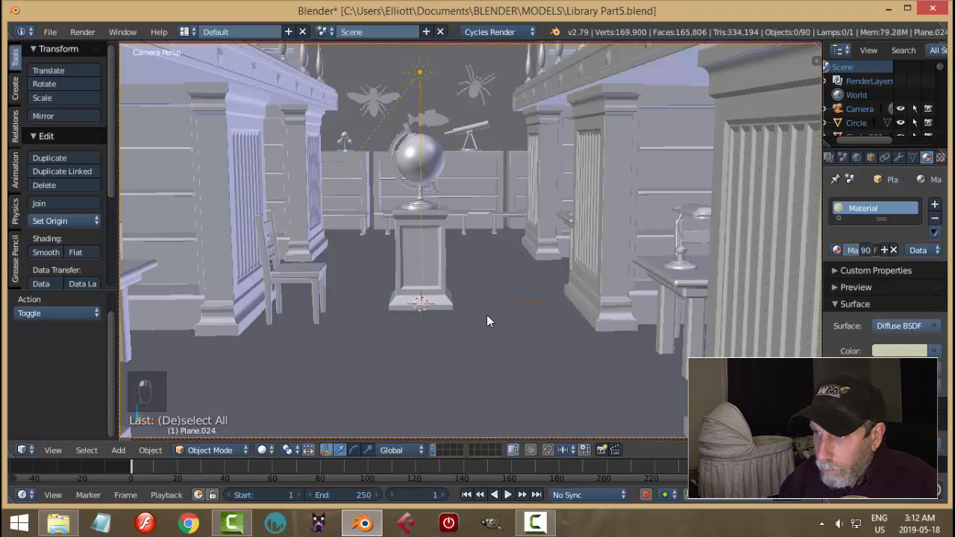
key(shift+z)
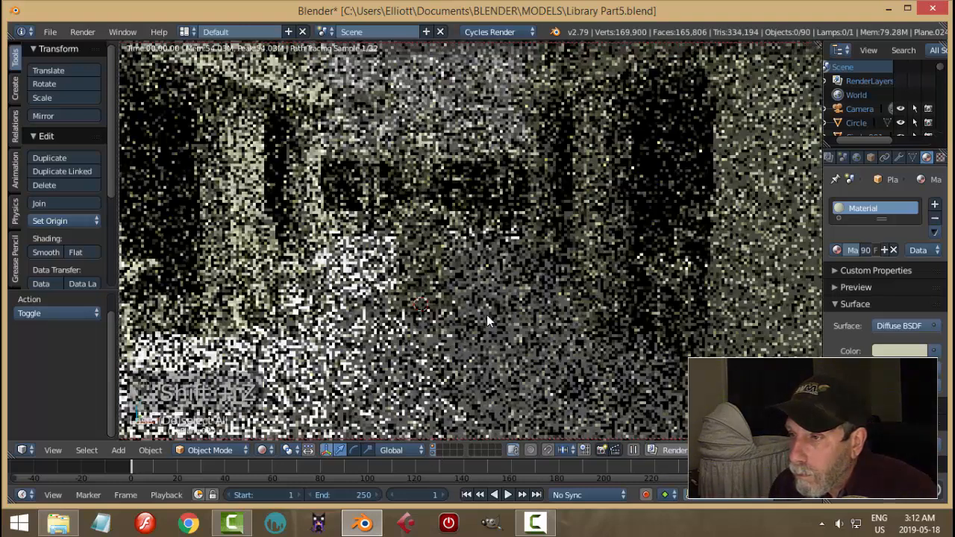
key(shift+z)
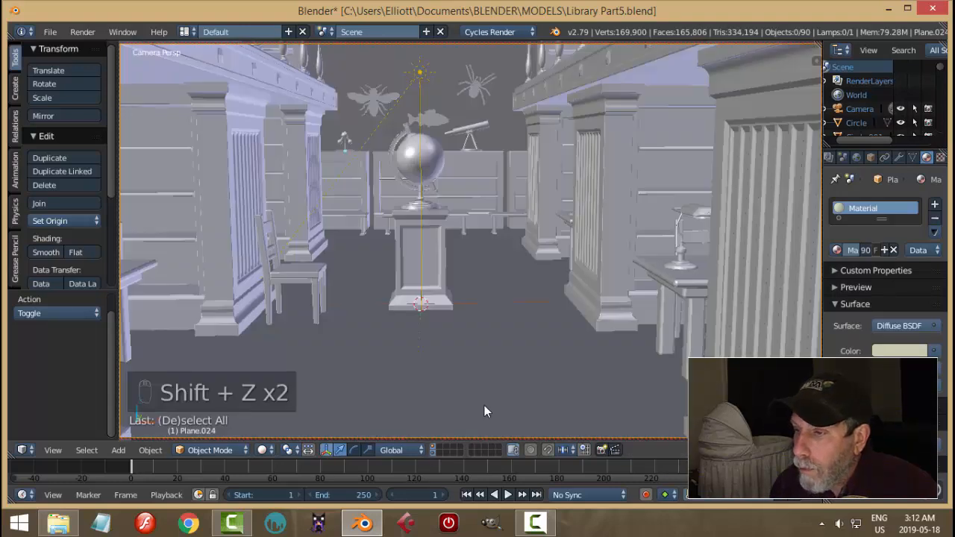
shift+click(435, 448)
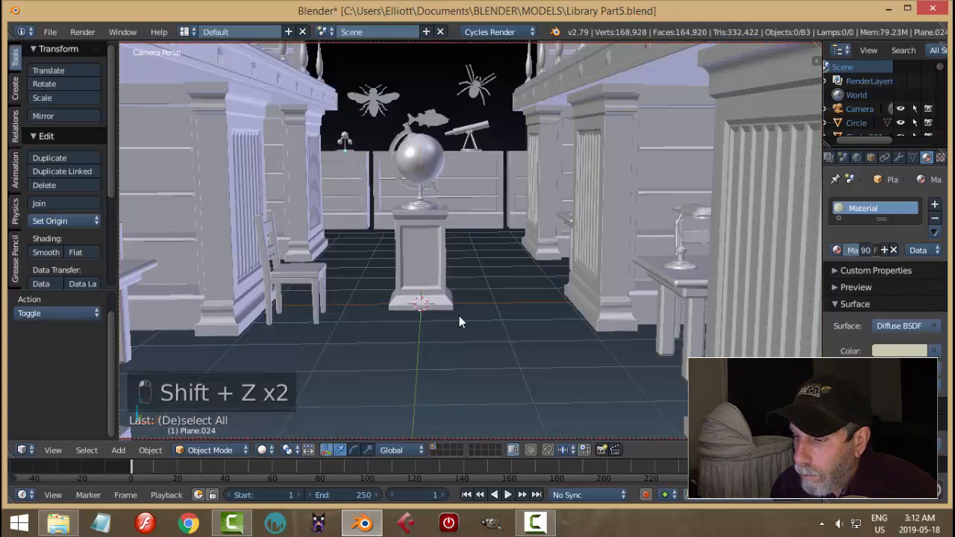
- Preview the rendered camera view with only the first layer visible, return to solid shading, and save the file
key(shift+z)
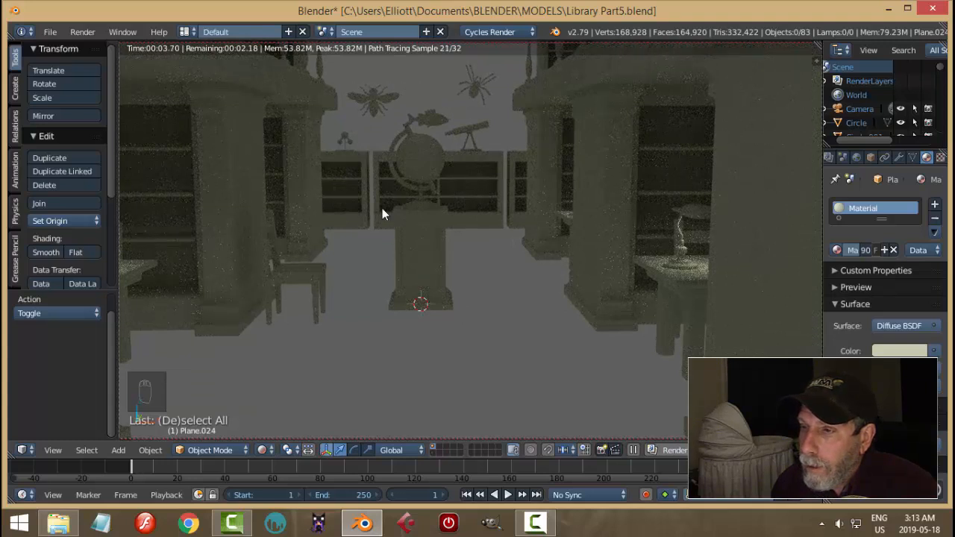
key(shift+z)
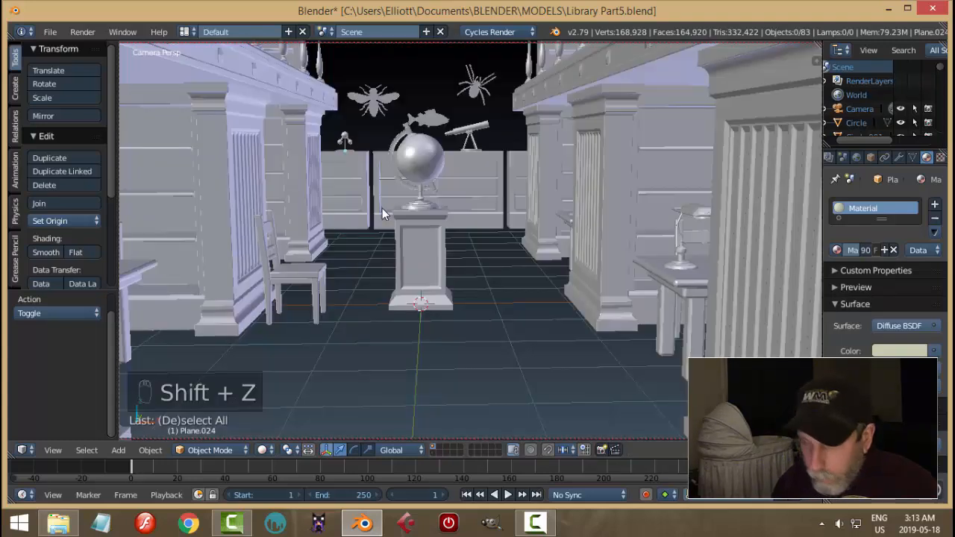
key(ctrl+s)
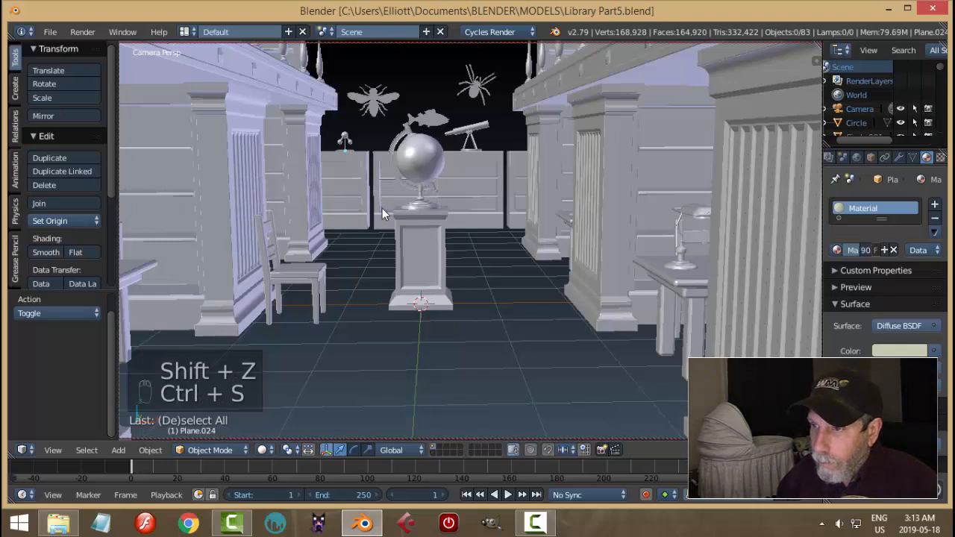